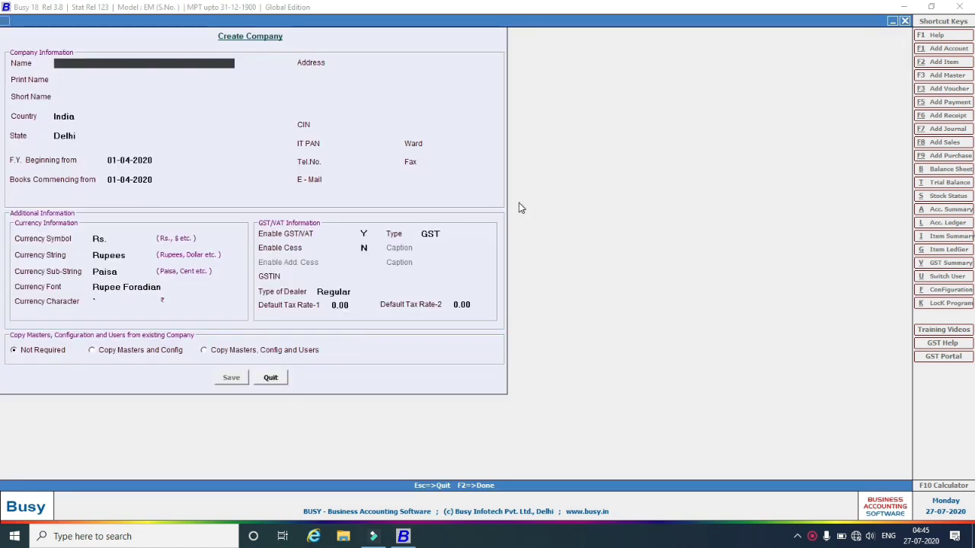
Enter the company name, choose Uttar Pradesh as state, and start the financial year 01-07-2020.
type("MIR MCA")
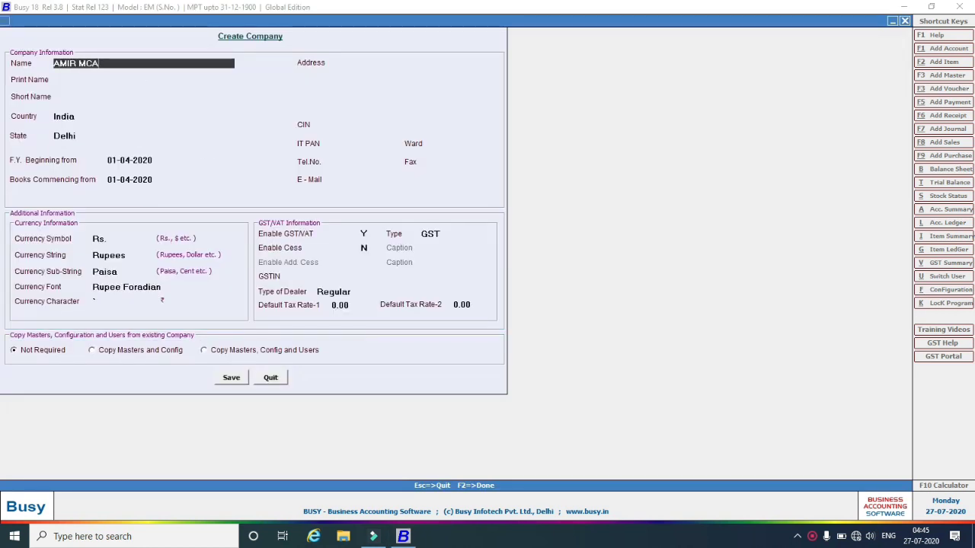
type("2")
key("Return")
key("Return")
key("Return")
key("Return")
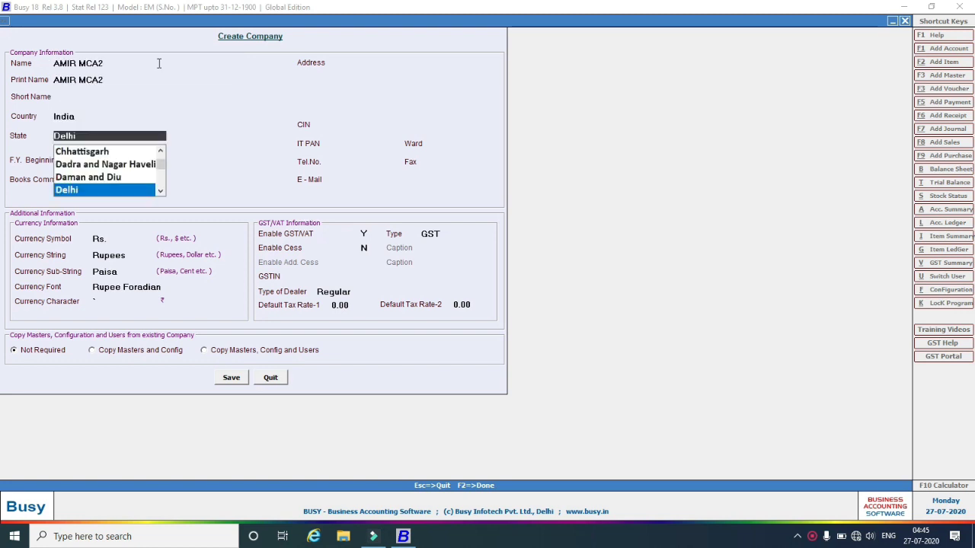
type("utt")
key("Down")
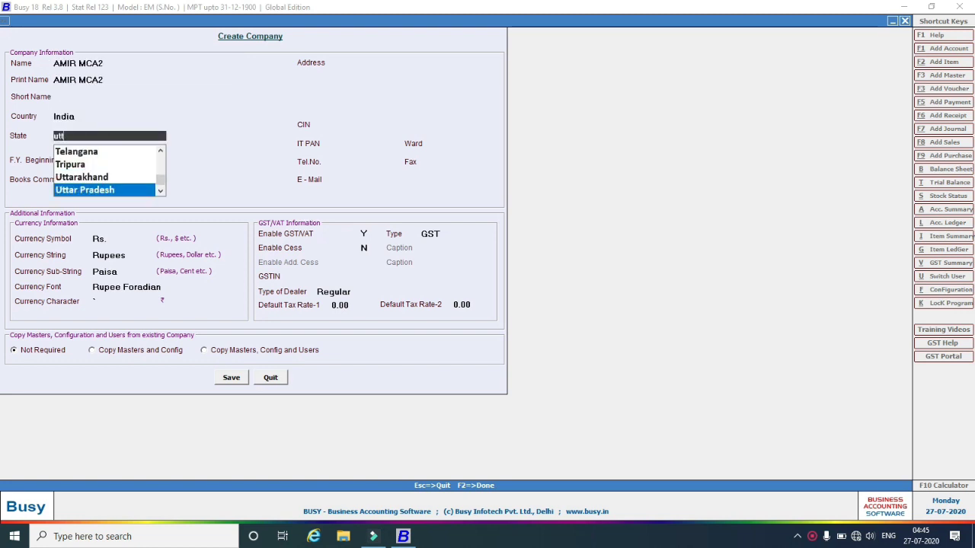
key("Return")
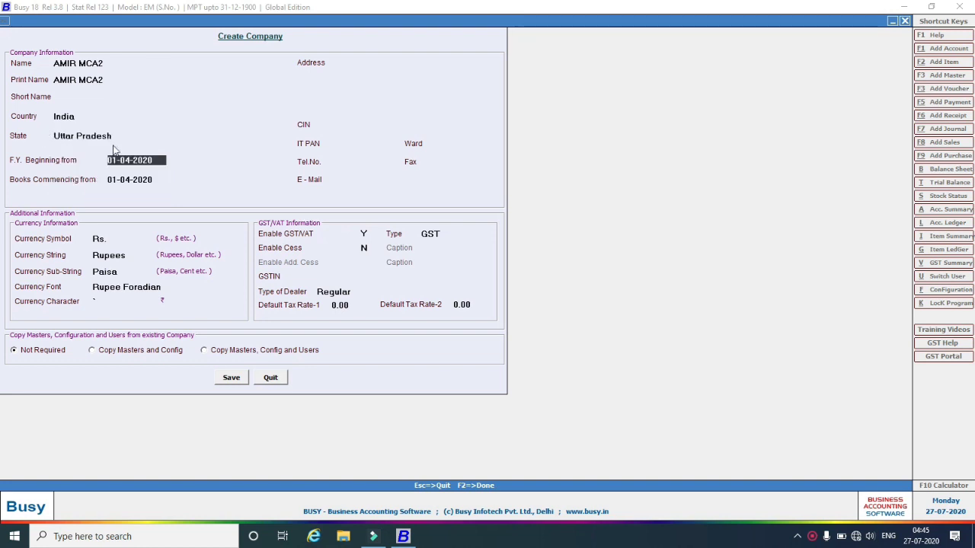
type("0107")
key("Return")
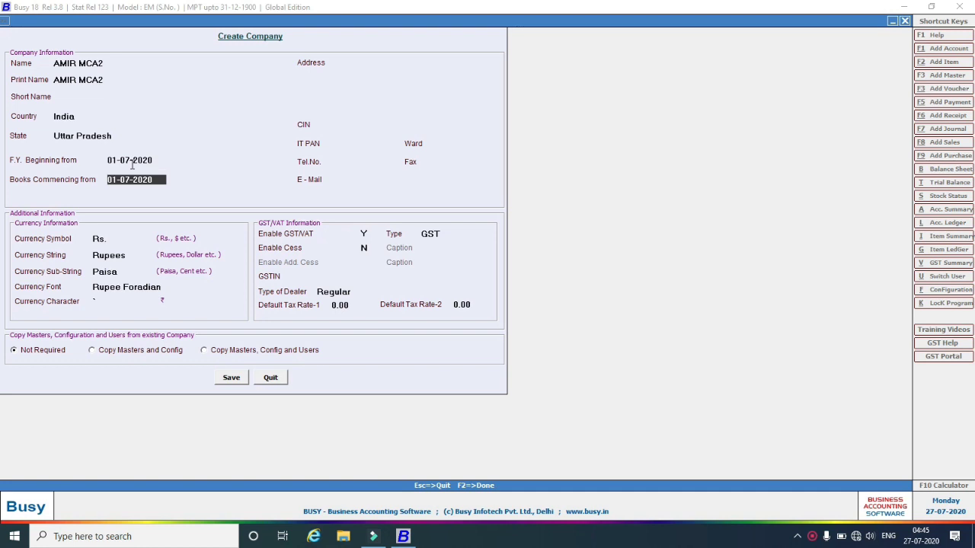
Set Enable GST/VAT to N and save the new company.
left_click(366, 233)
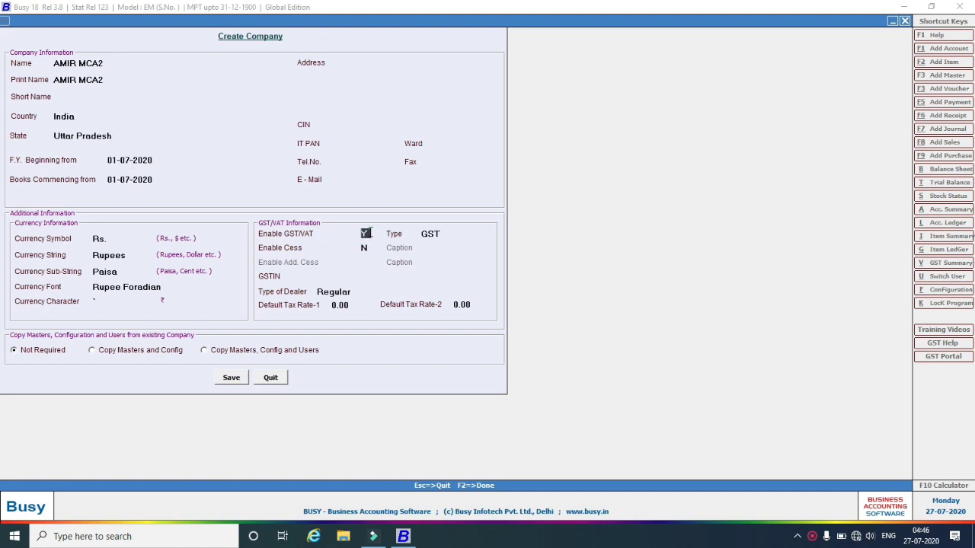
key("n")
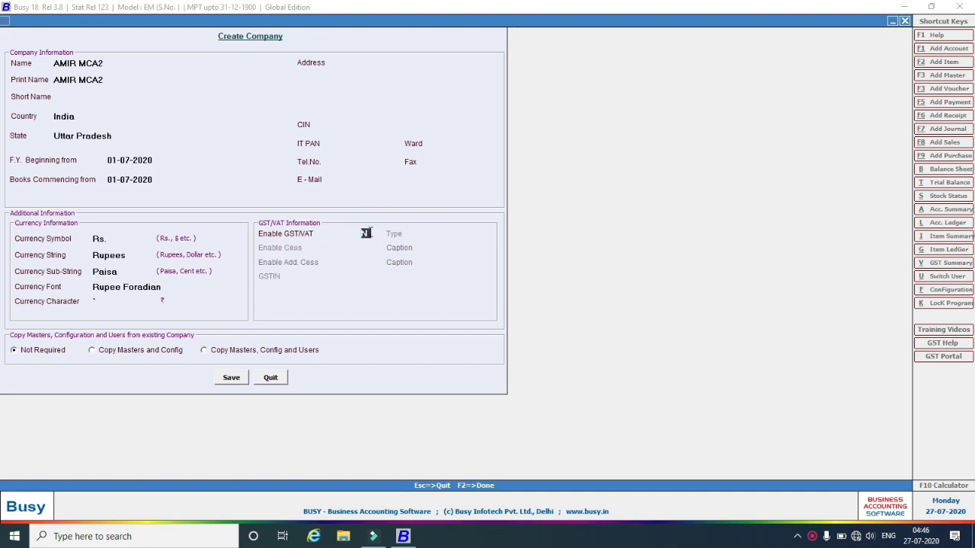
left_click(245, 379)
left_click(508, 295)
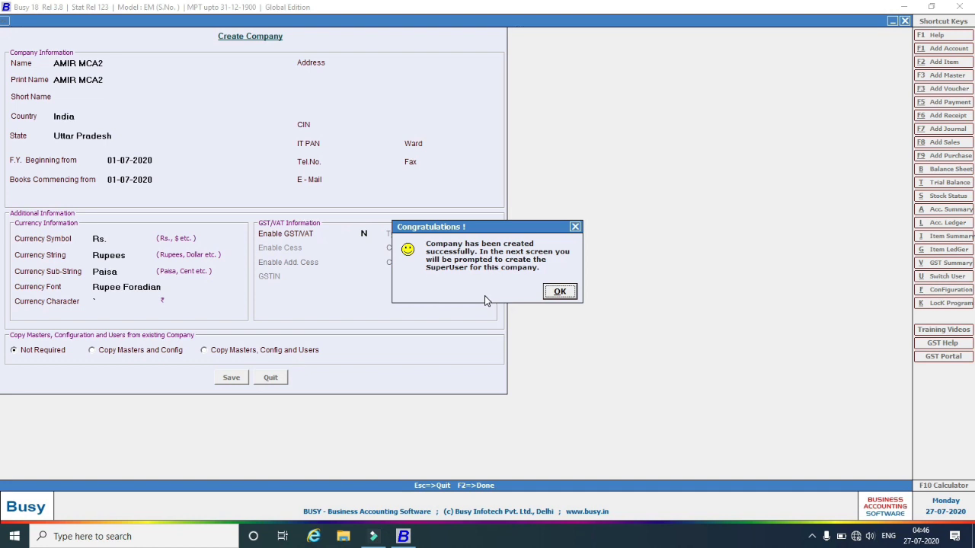
Acknowledge the company-created message and save with User Authentication Required set to N.
left_click(563, 294)
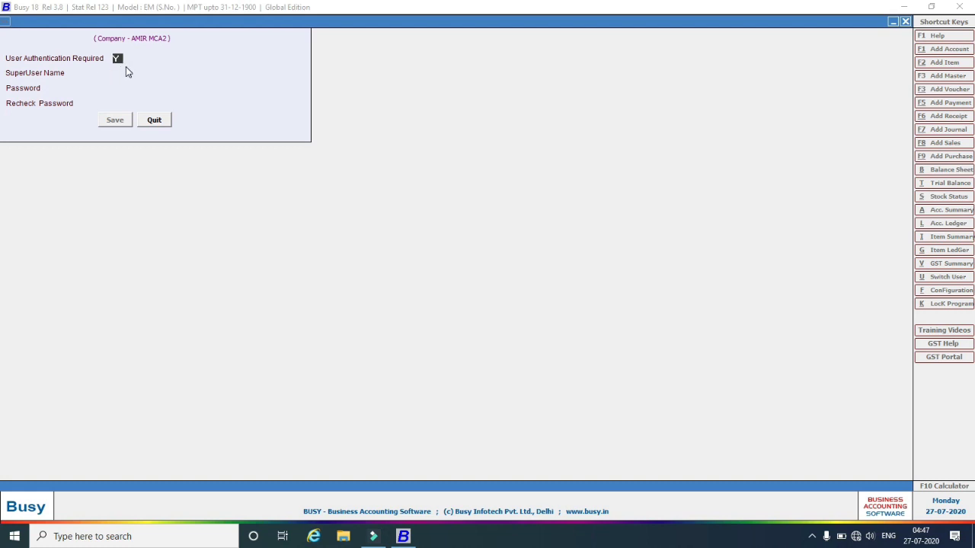
key("n")
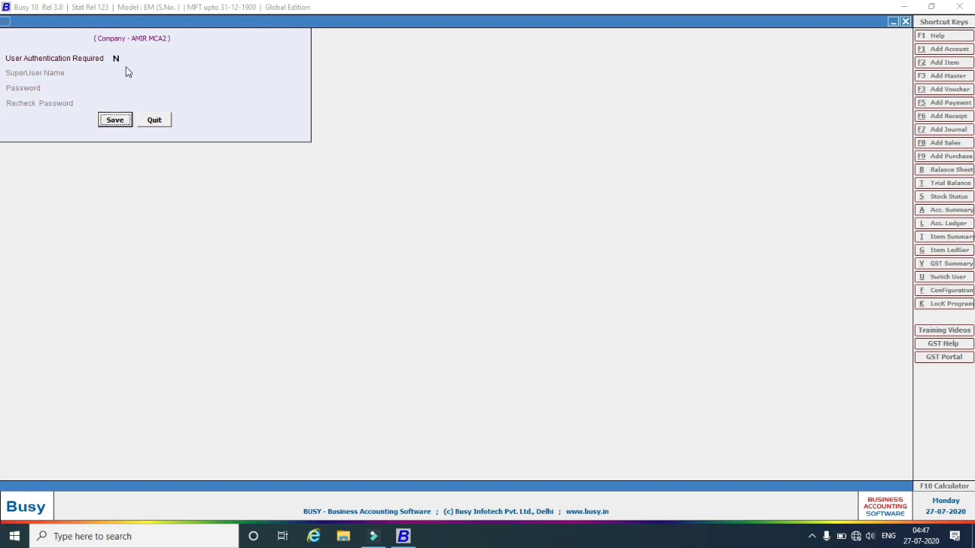
left_click(120, 122)
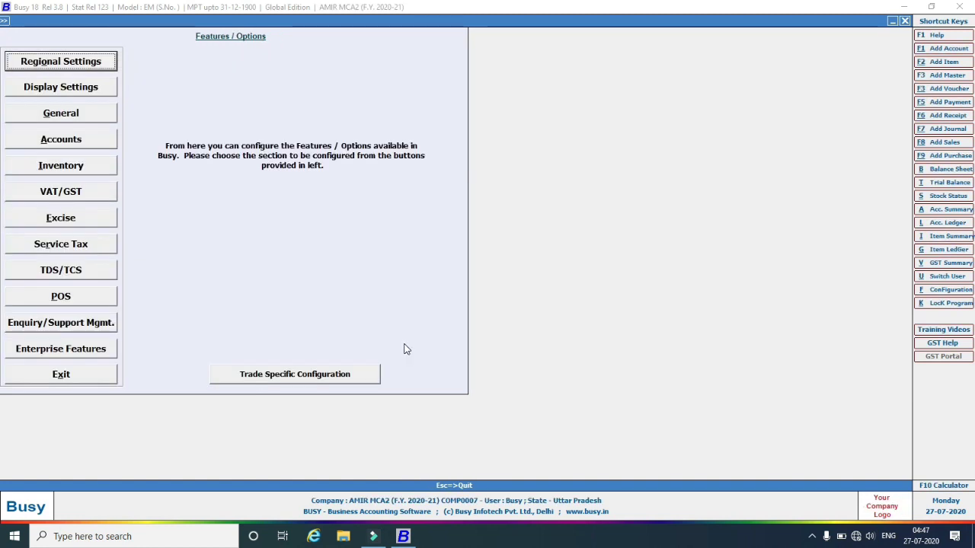
Leave Features / Options and go to Administration > Masters > Std. Narration.
key("Escape")
key("Escape")
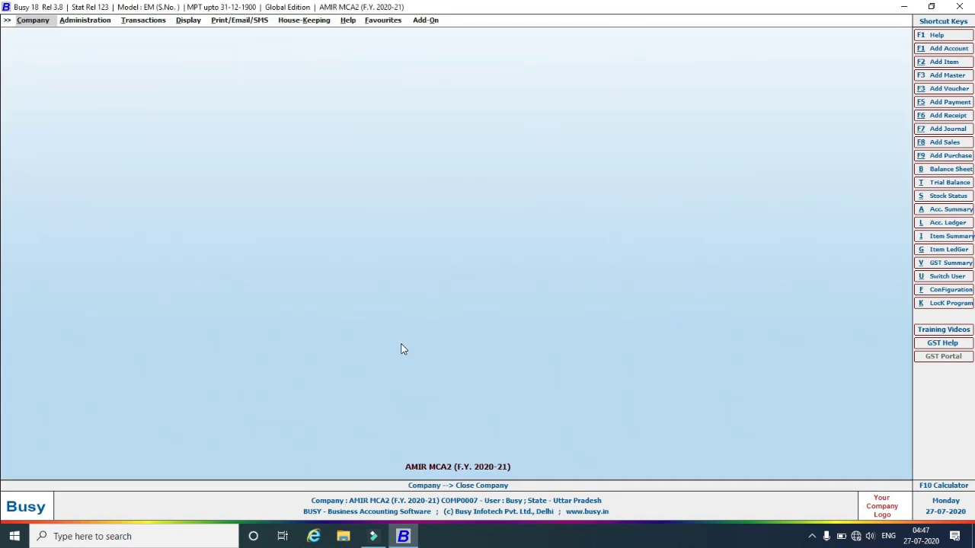
left_click(91, 21)
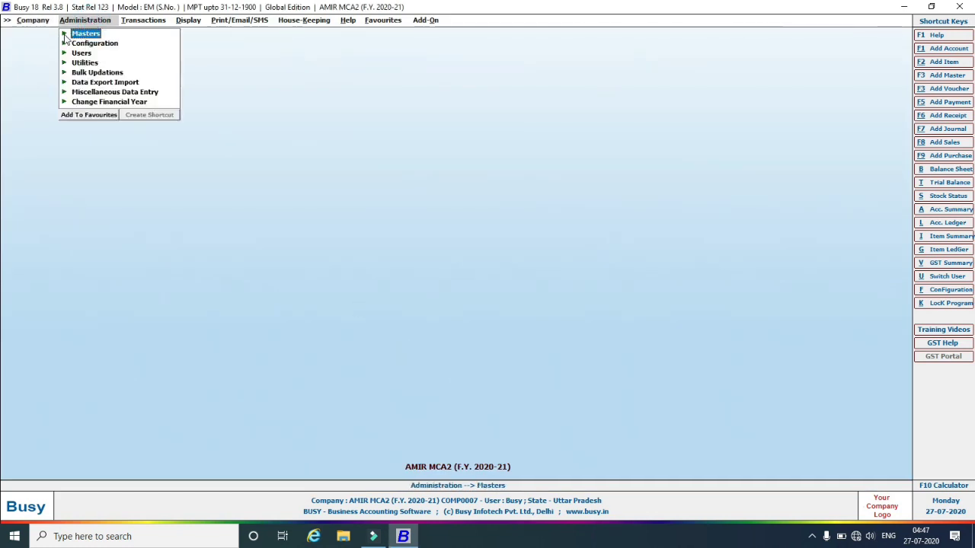
left_click(66, 37)
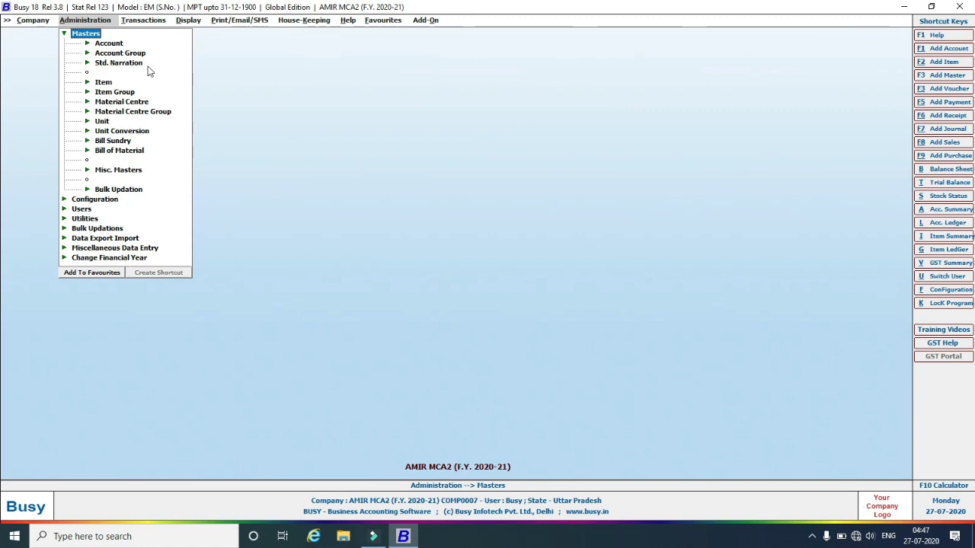
left_click(101, 64)
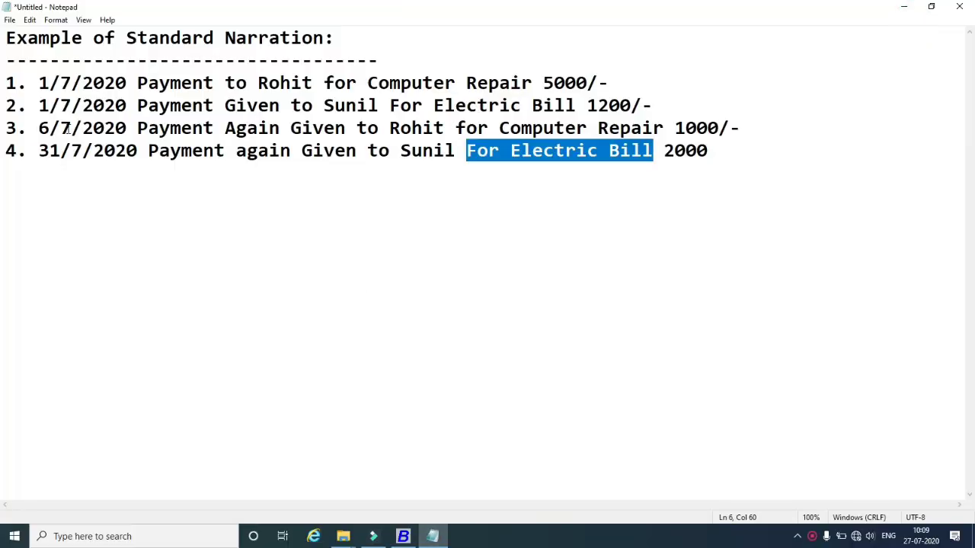
Highlight the repeated phrases Computer Repair and Electric Bill in the Notepad entries, then return to Busy.
left_click(532, 192)
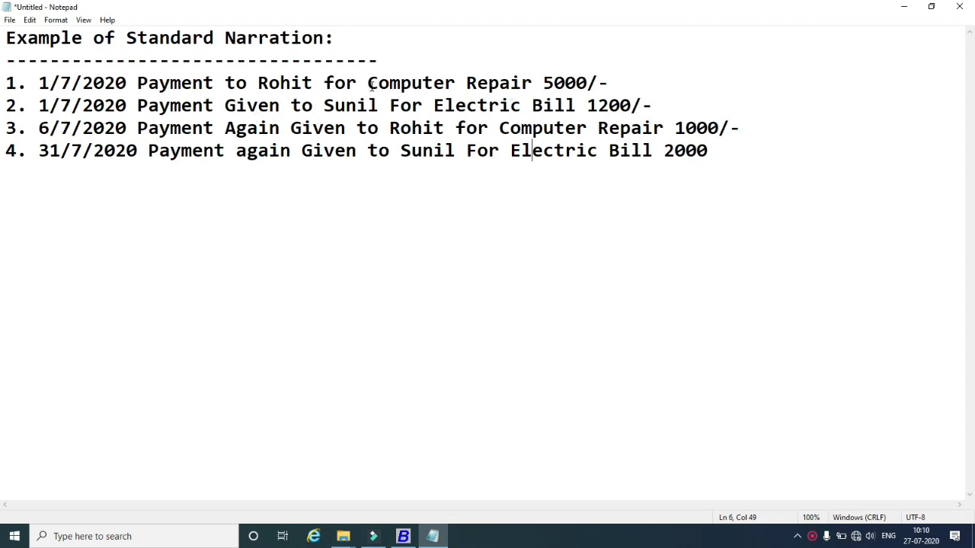
left_click_drag(367, 83, 534, 85)
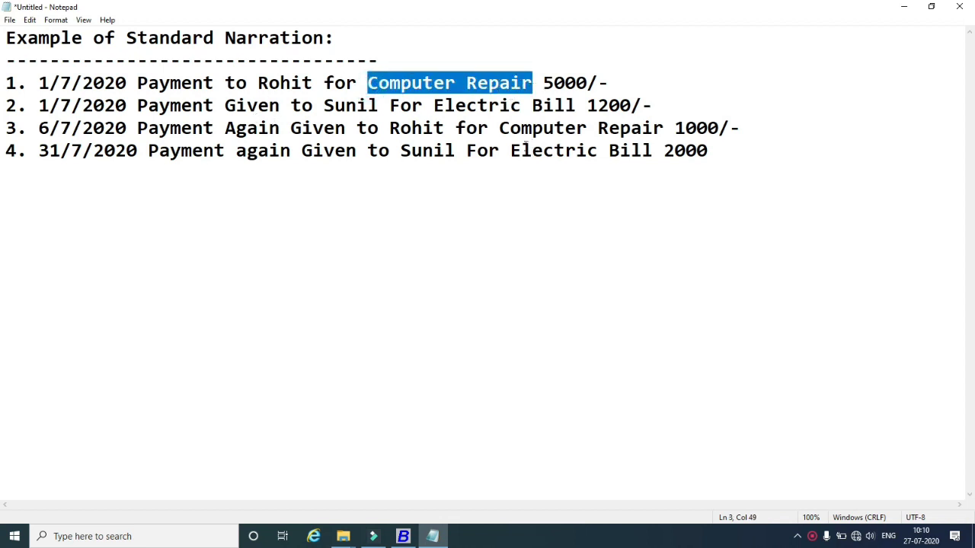
left_click_drag(500, 128, 665, 128)
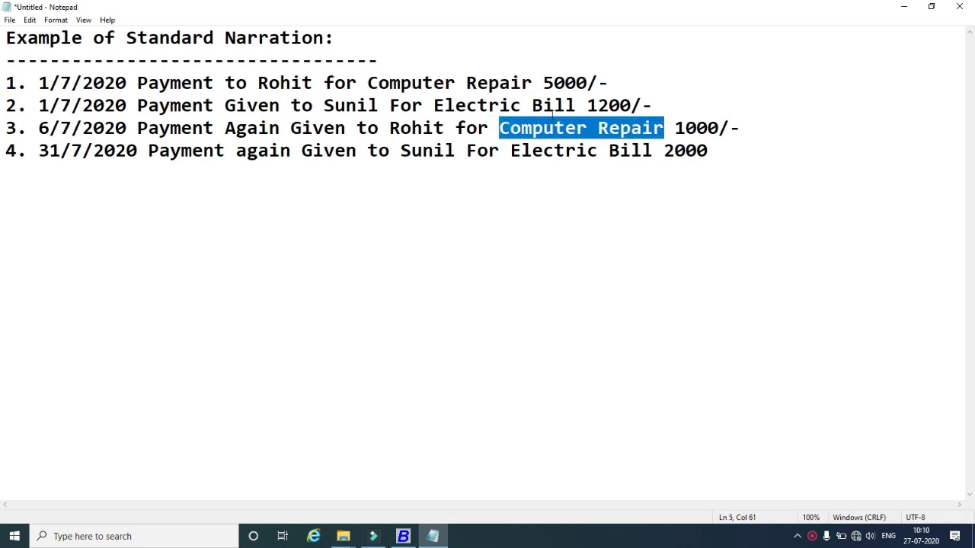
left_click_drag(434, 105, 575, 105)
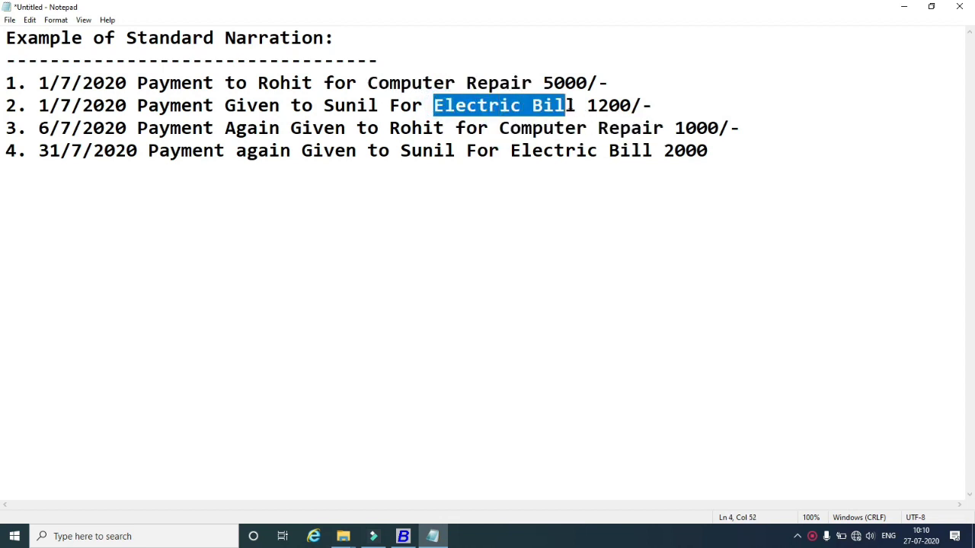
left_click_drag(511, 150, 654, 145)
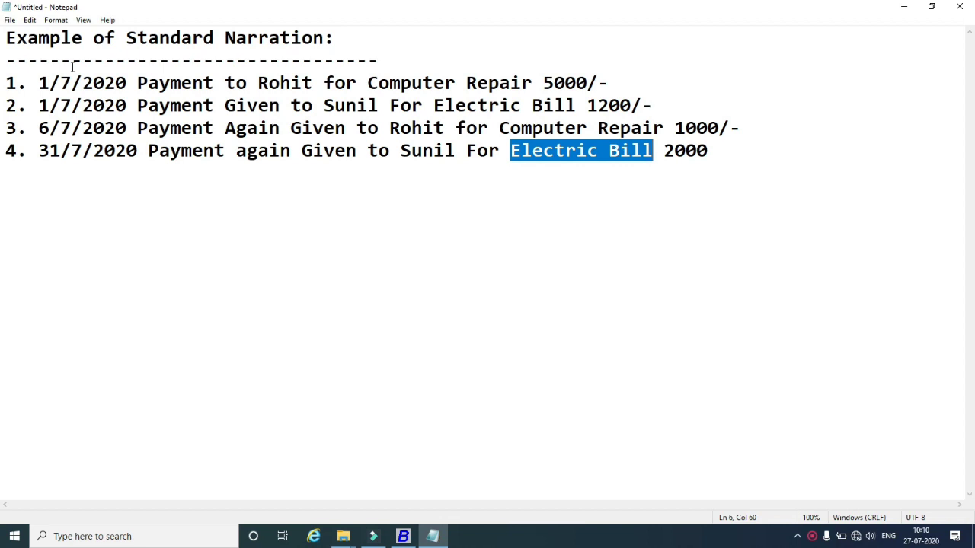
left_click(403, 537)
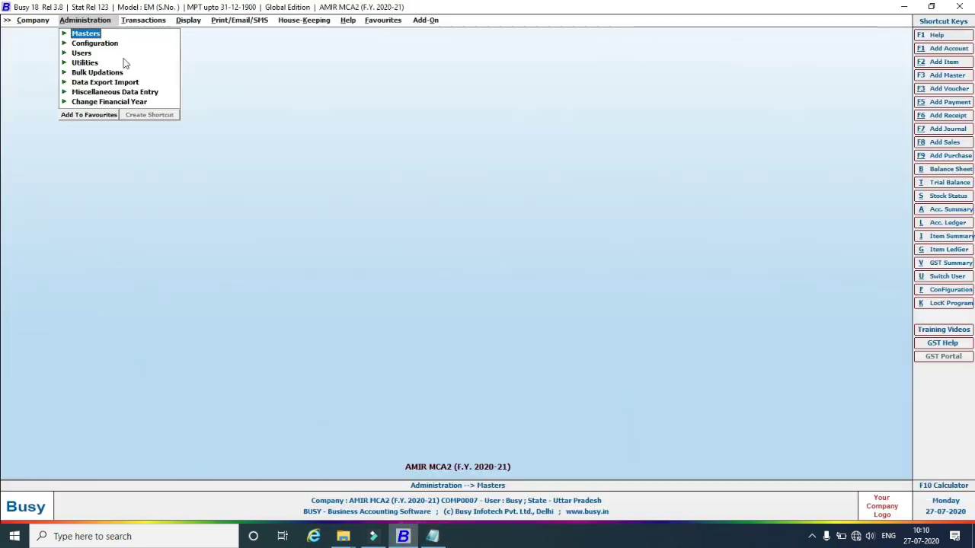
Open the existing standard narrations via Masters > Std. Narration > Modify.
left_click(64, 35)
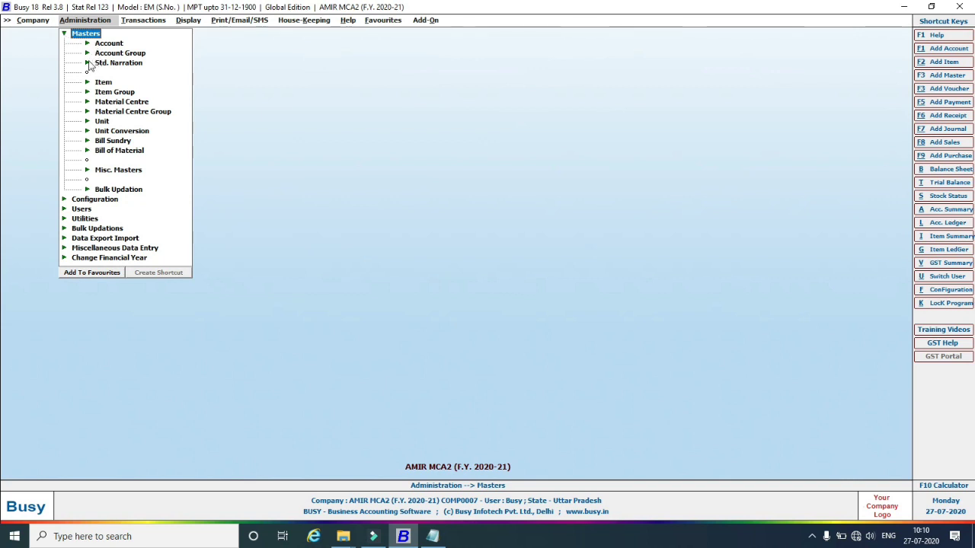
left_click(87, 63)
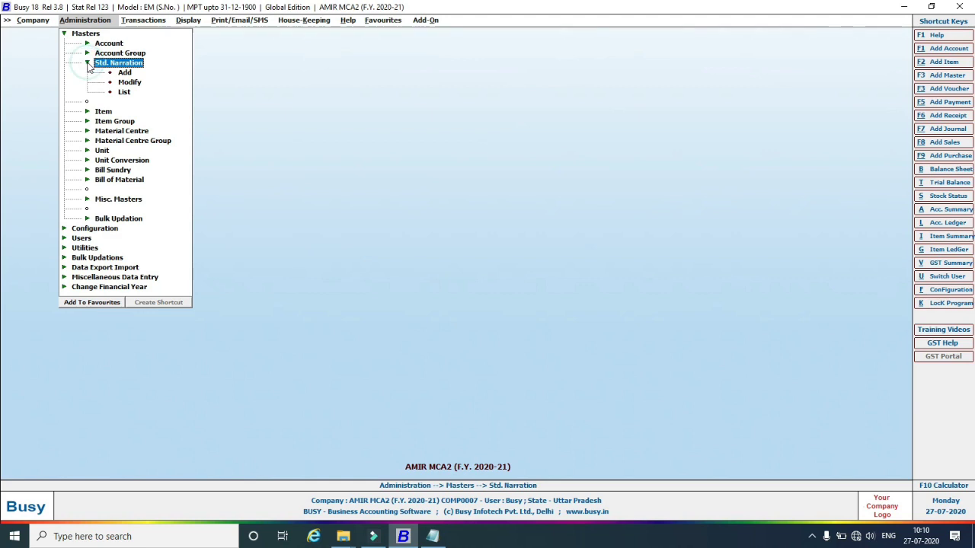
left_click(129, 81)
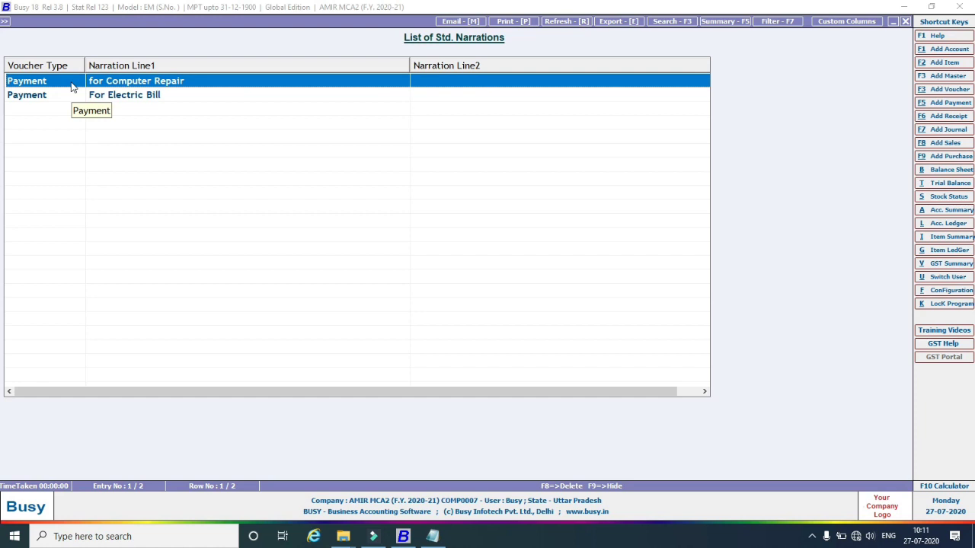
Delete the Computer Repair and Electric Bill narrations and start a blank Add form.
key("F8")
left_click(513, 297)
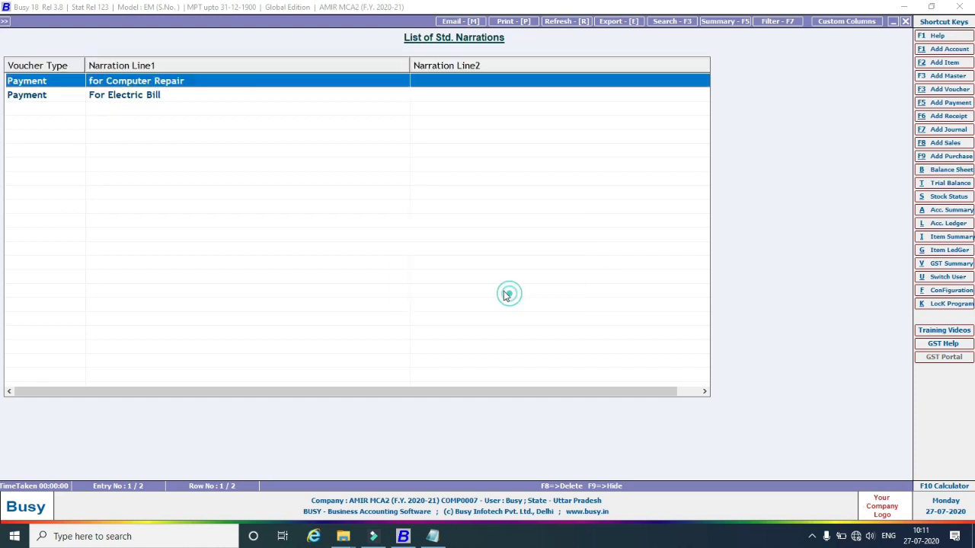
key("F8")
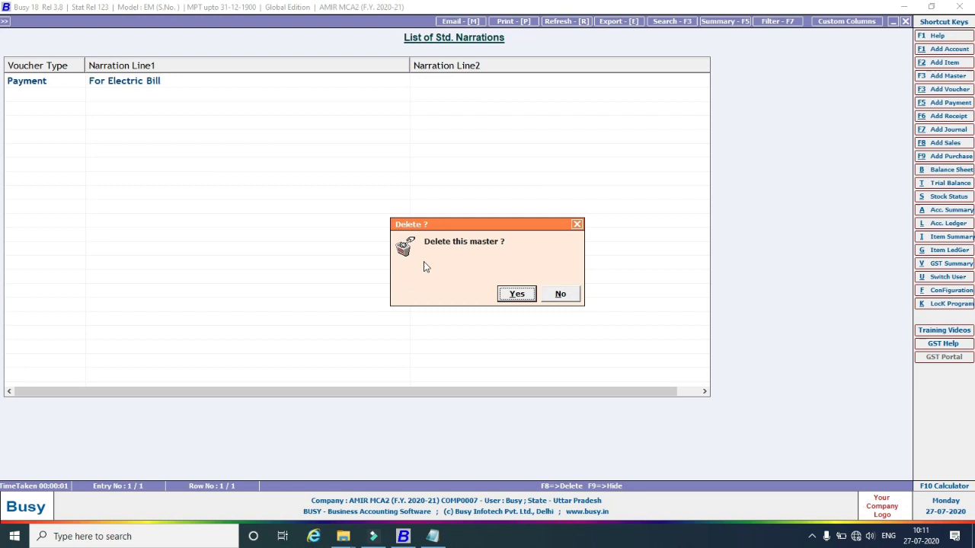
left_click(508, 297)
key("Escape")
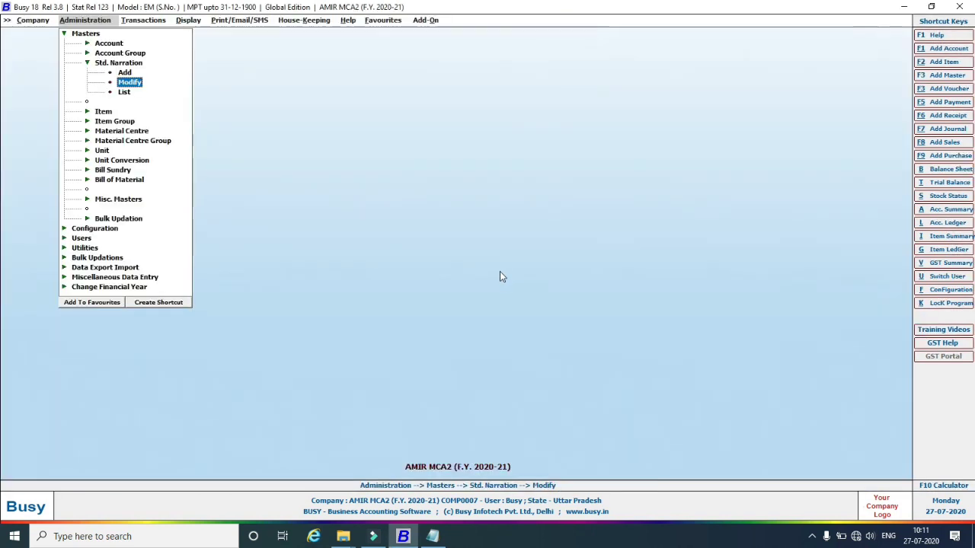
left_click(124, 73)
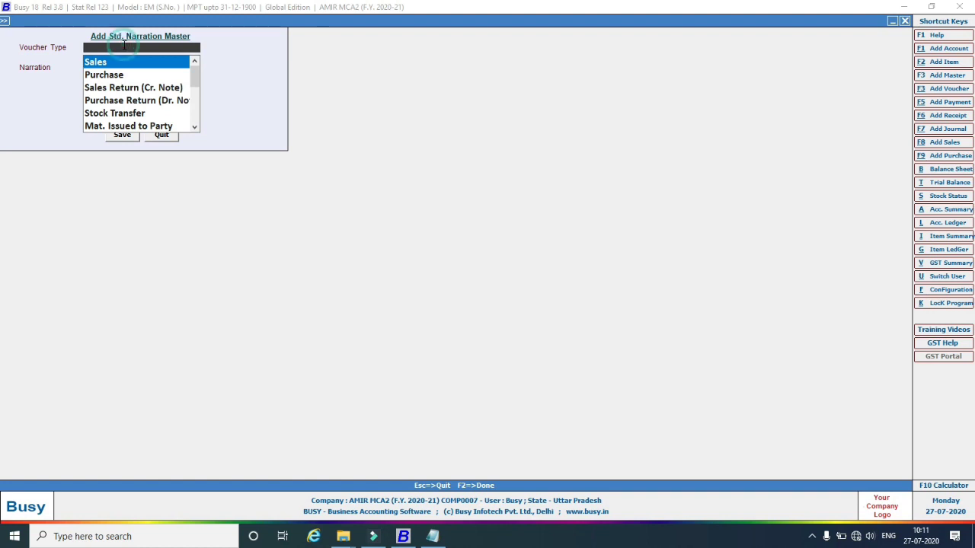
Save a Payment standard narration 'Computer Repair', copied from the Notepad examples.
type("pay")
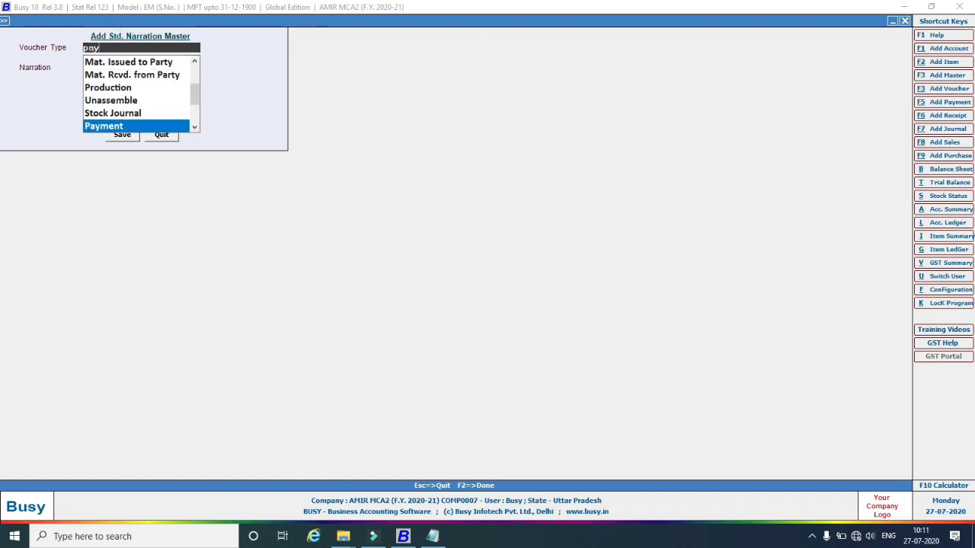
type("m")
left_click(93, 125)
left_click(97, 68)
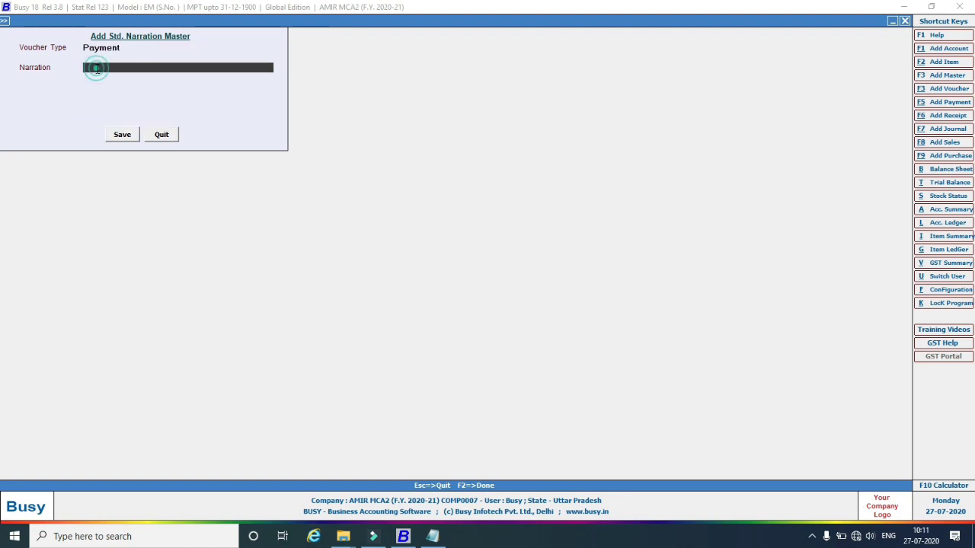
left_click(432, 536)
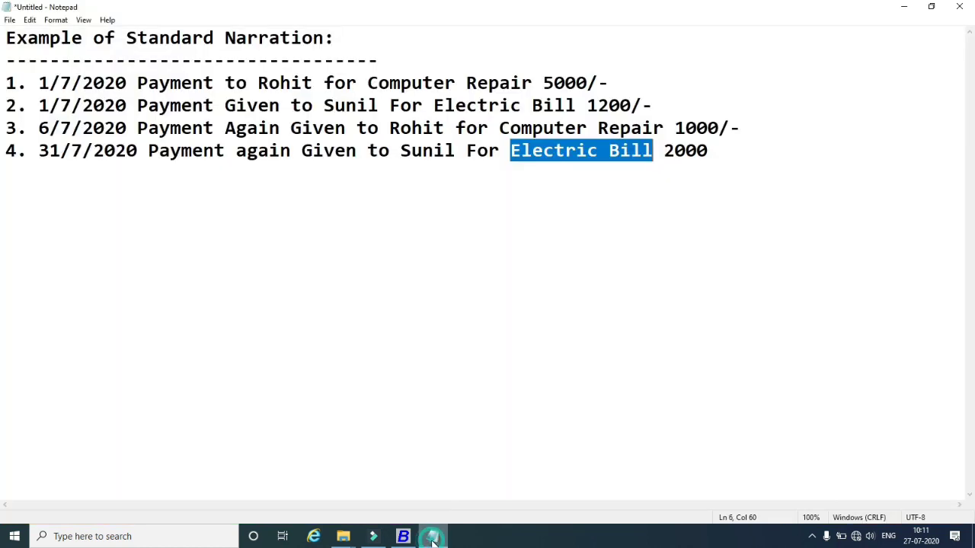
left_click(457, 150)
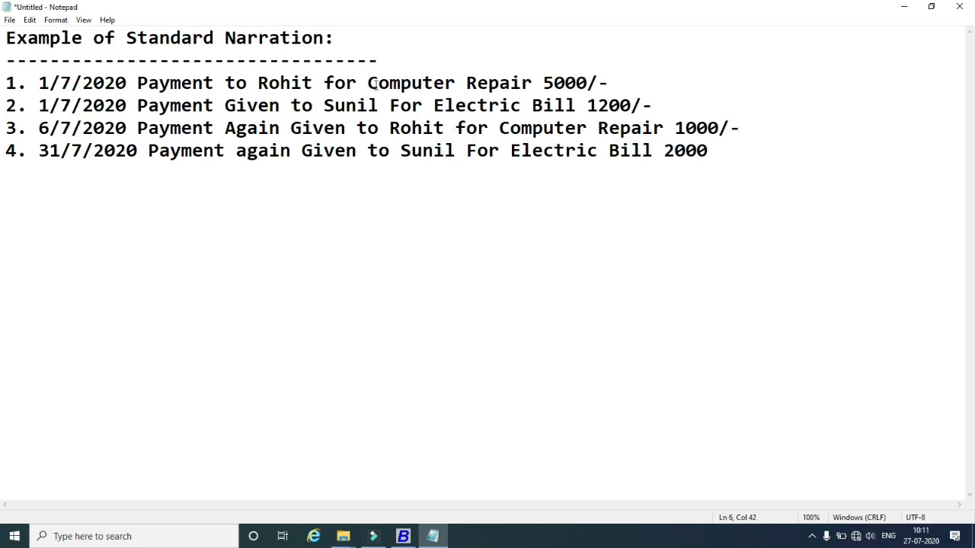
left_click_drag(370, 82, 532, 82)
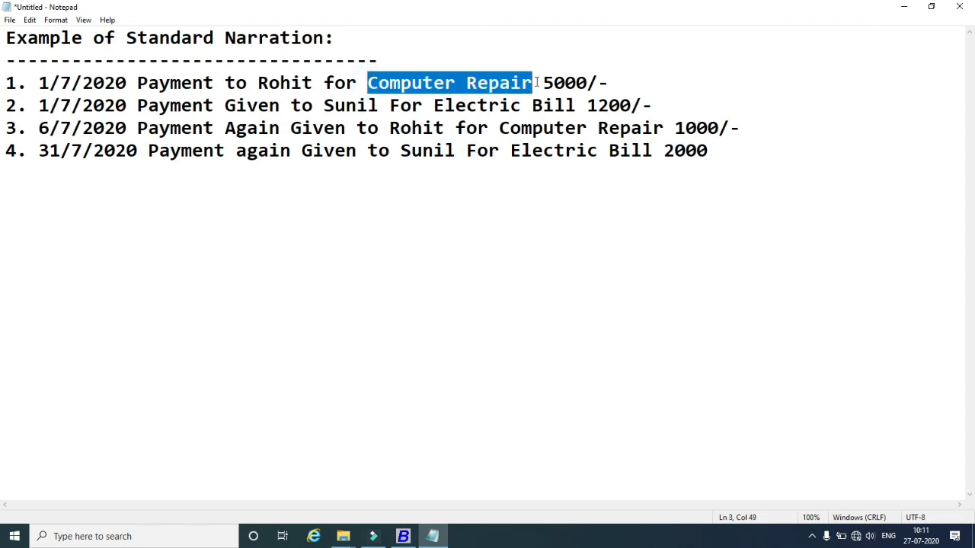
right_click(519, 83)
left_click(547, 120)
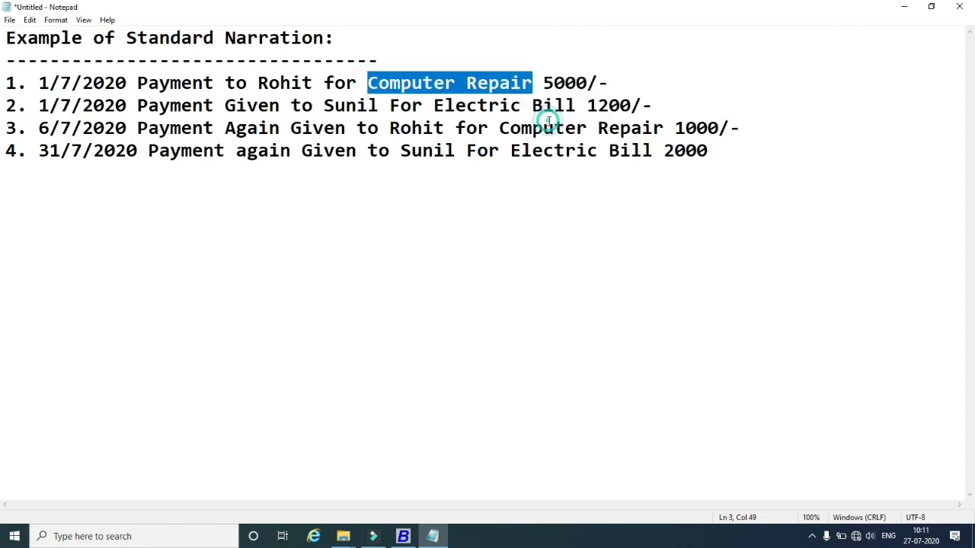
left_click(404, 537)
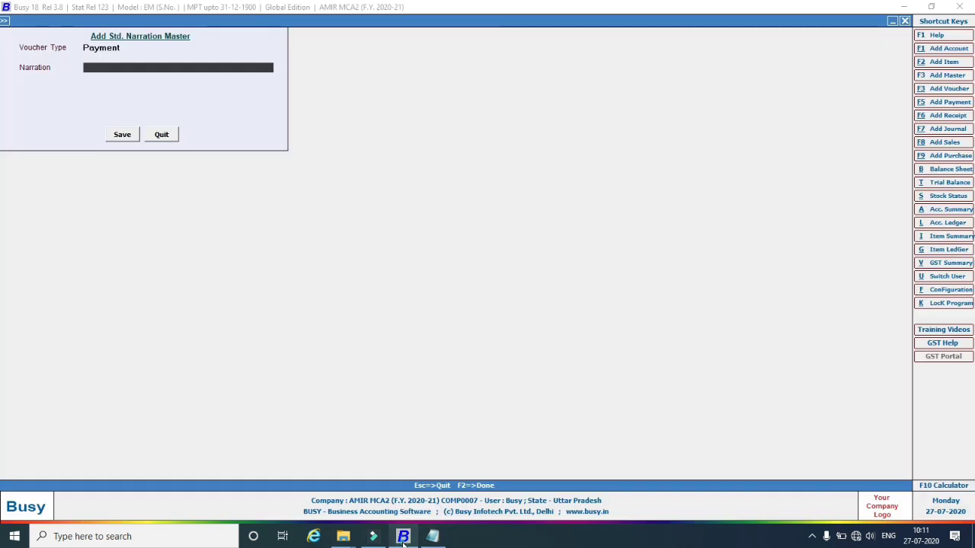
right_click(104, 68)
left_click(133, 118)
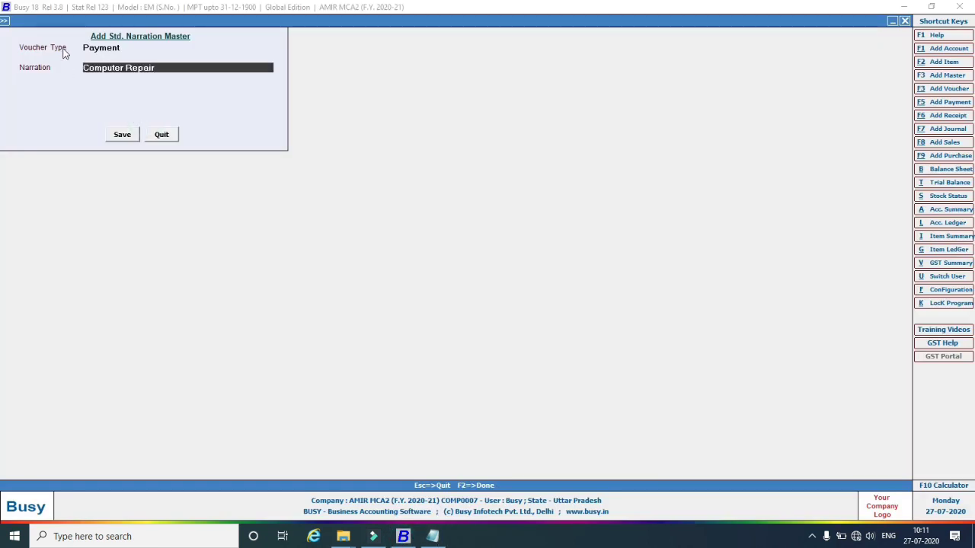
left_click(122, 138)
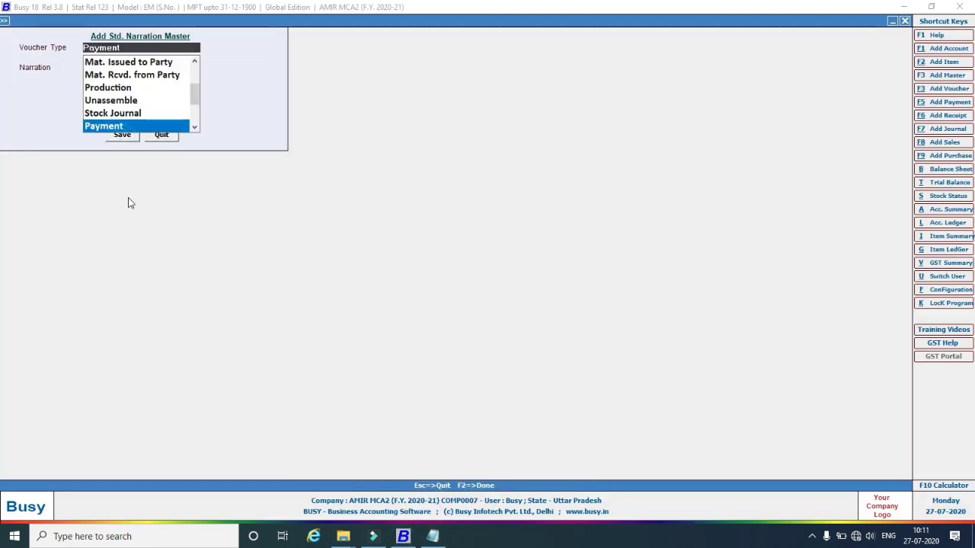
Save a second Payment standard narration 'Electric Bill', copied from Notepad line 4.
left_click(126, 127)
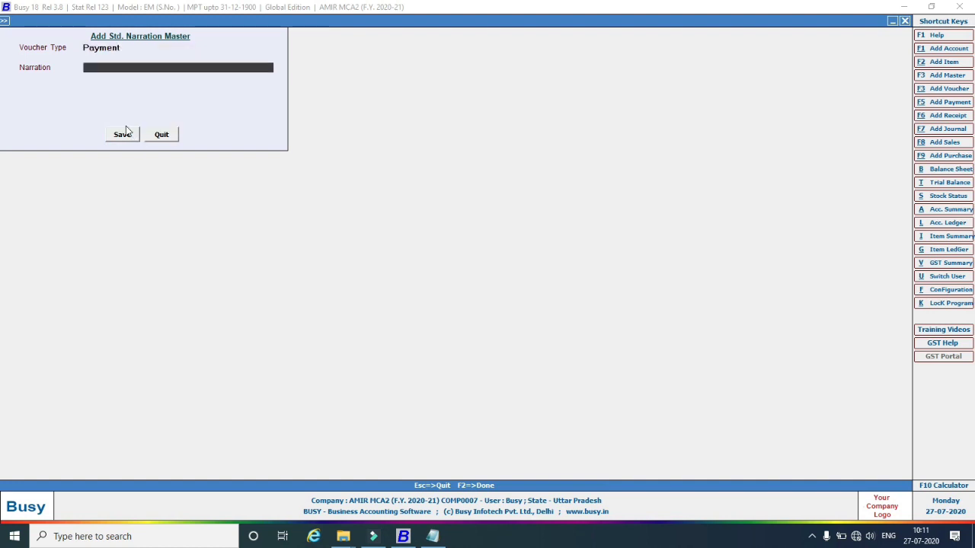
left_click(433, 536)
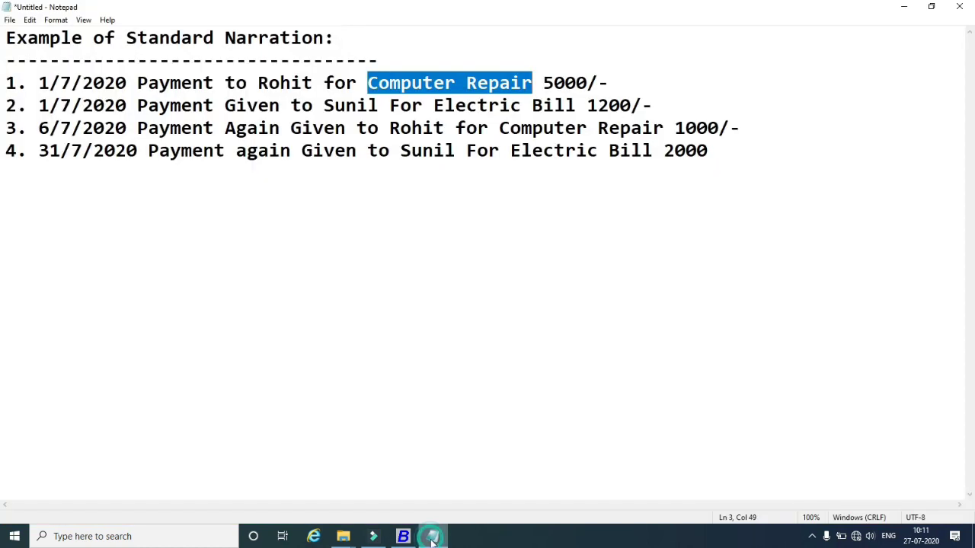
left_click_drag(510, 150, 652, 151)
right_click(646, 155)
left_click(654, 185)
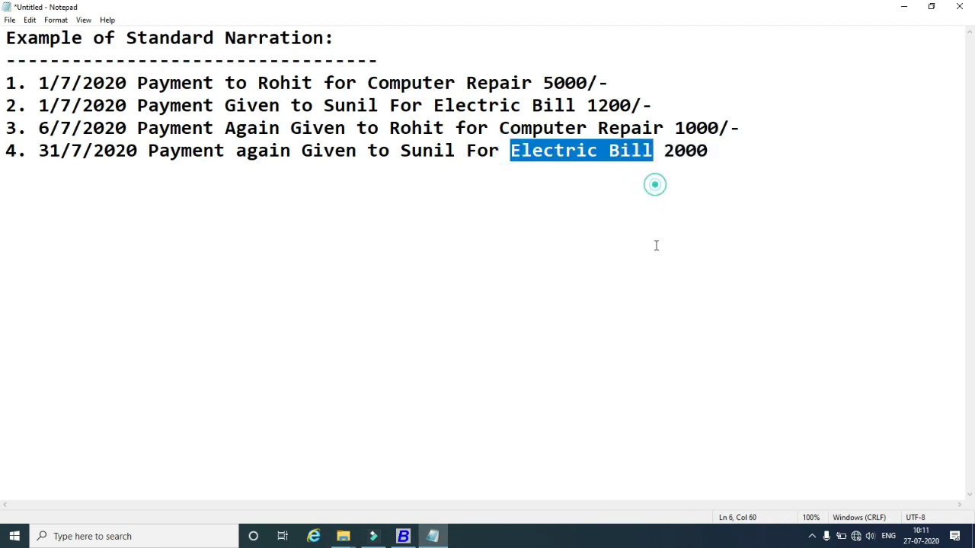
left_click(404, 536)
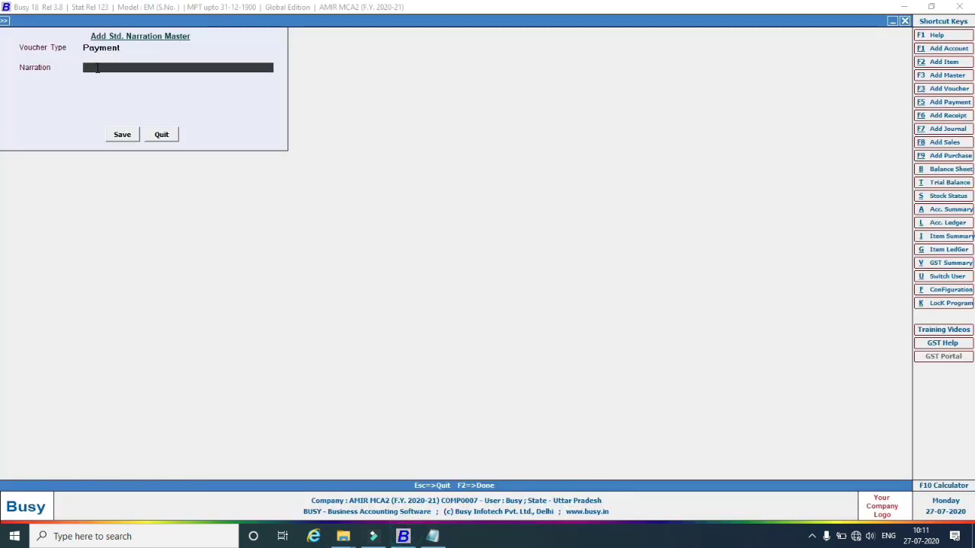
right_click(98, 67)
left_click(137, 122)
left_click(122, 135)
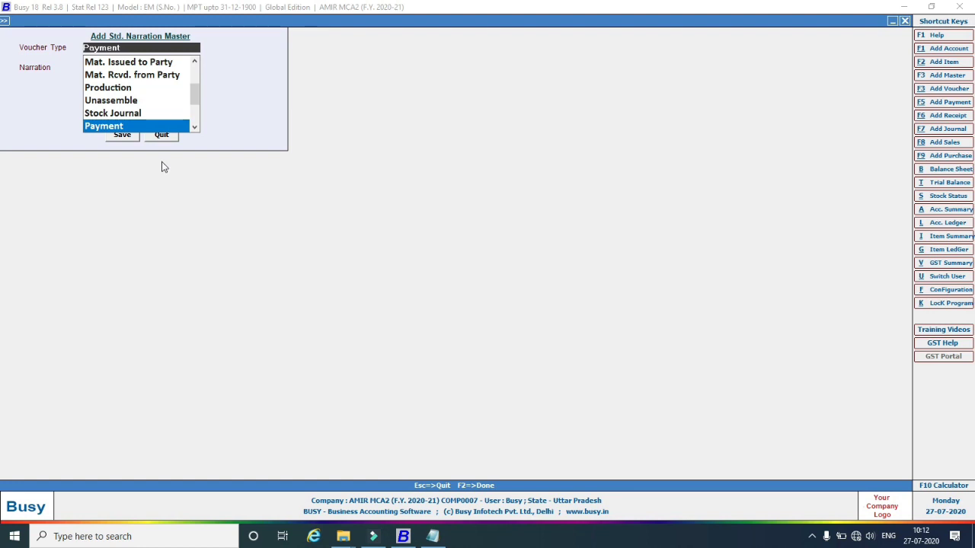
Check the Std. Narration list, then close it and the masters options.
key("Escape")
key("Escape")
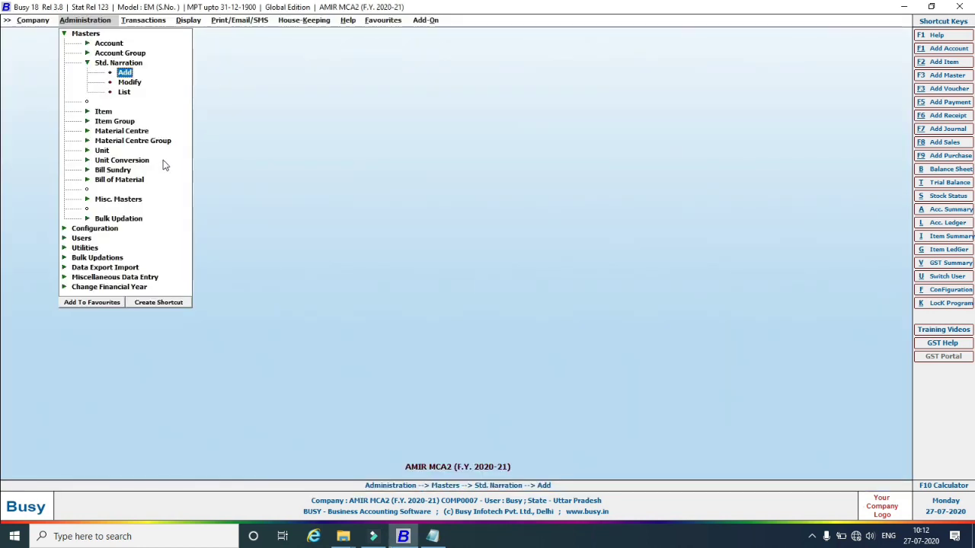
left_click(124, 91)
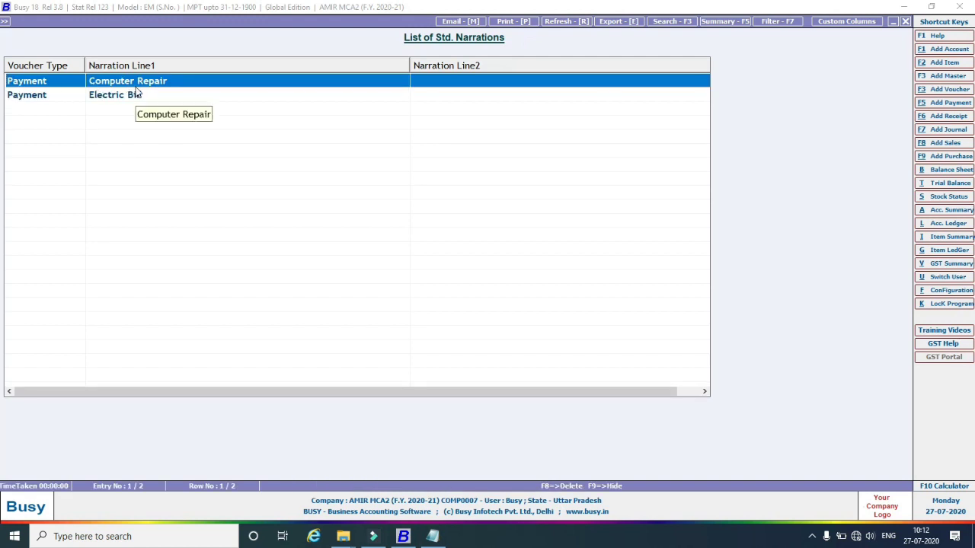
key("Escape")
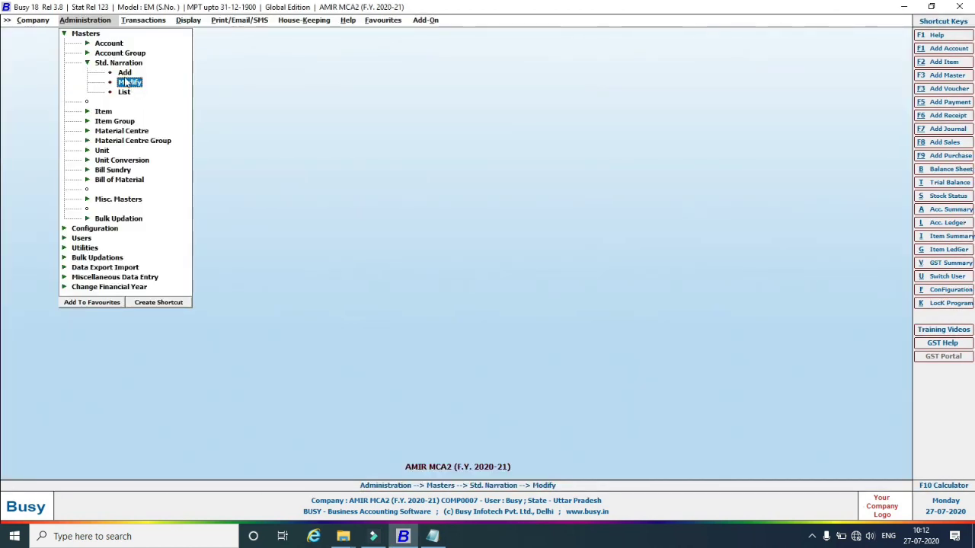
key("Escape")
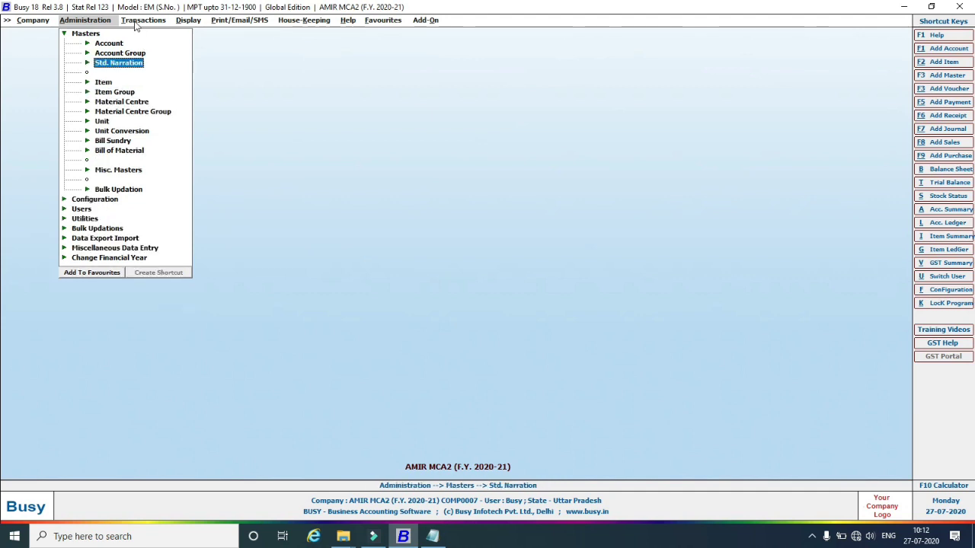
key("Escape")
Start a new voucher through Transactions > Payment > Add and bring up the Notepad examples.
left_click(152, 21)
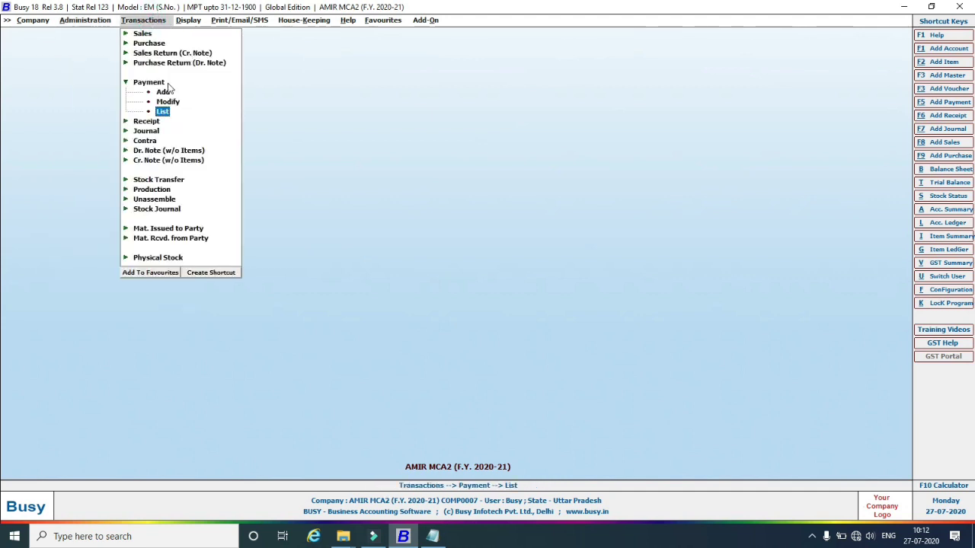
left_click(127, 82)
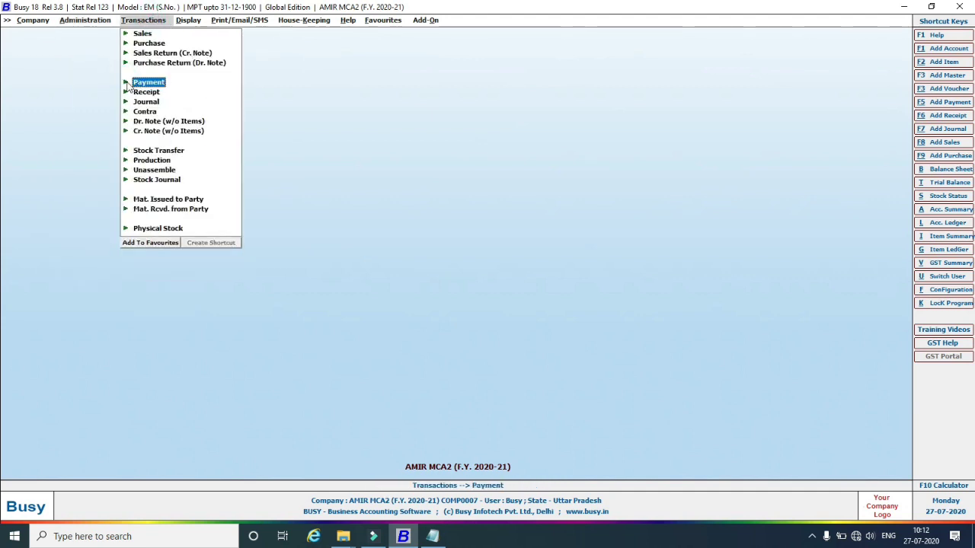
left_click(127, 83)
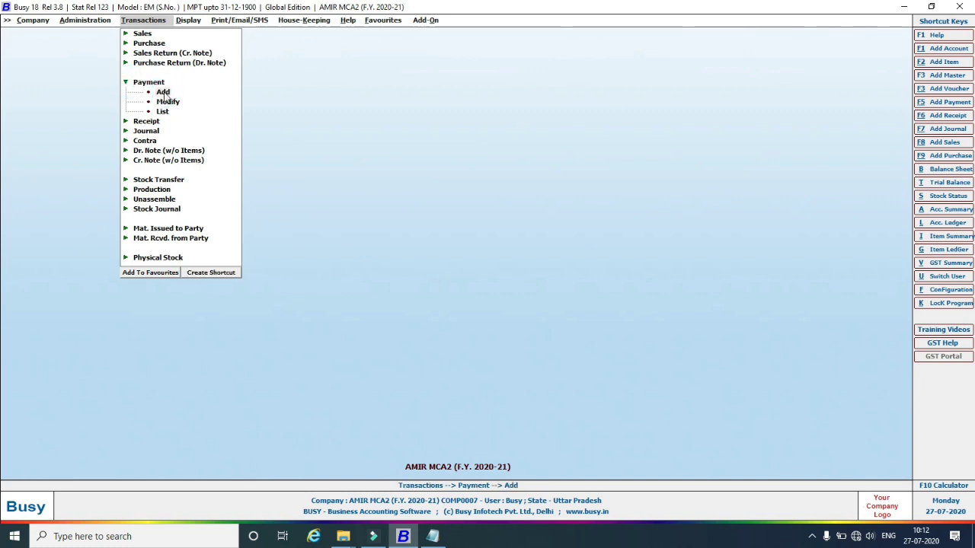
left_click(163, 93)
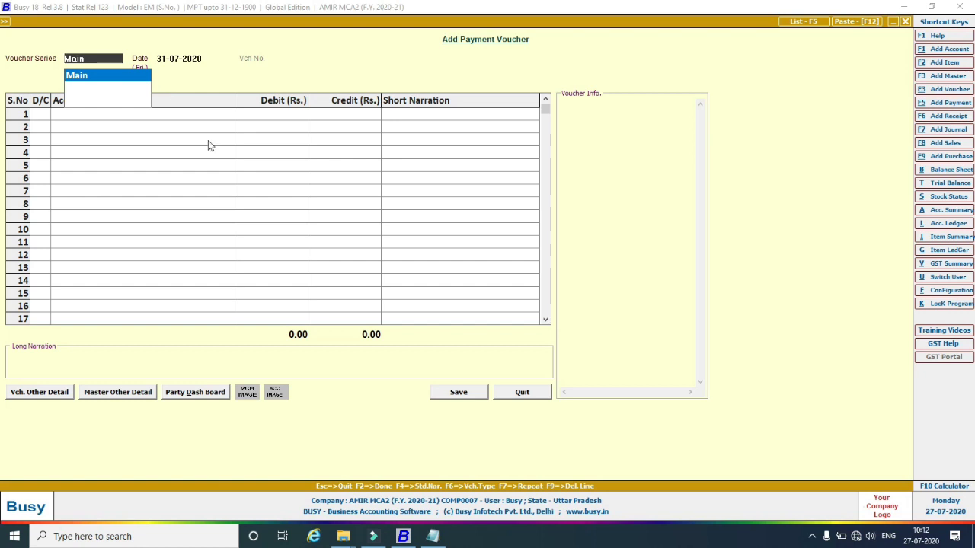
mouse_move(433, 536)
left_click(432, 537)
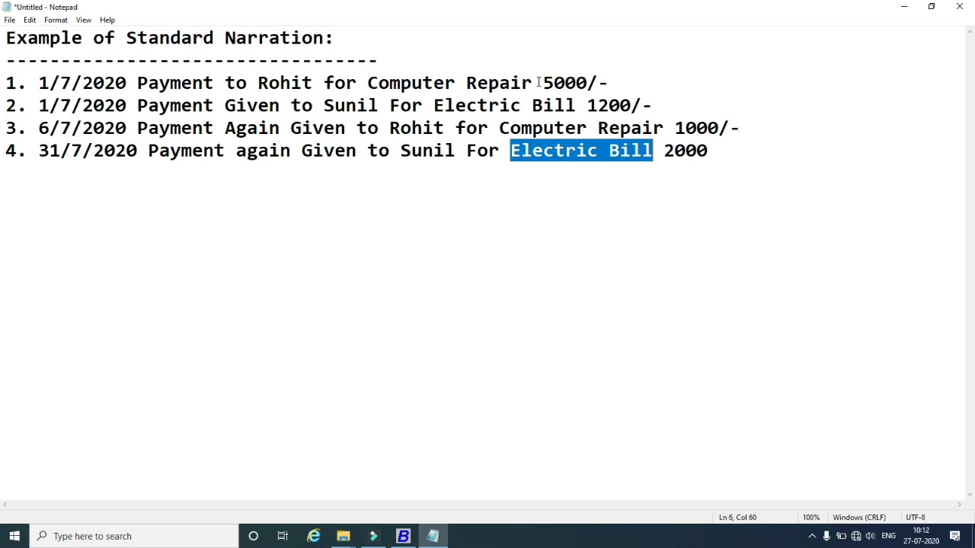
Enter a 01-07-2020 payment voucher debiting the payee 5,000 against Cash.
left_click(403, 536)
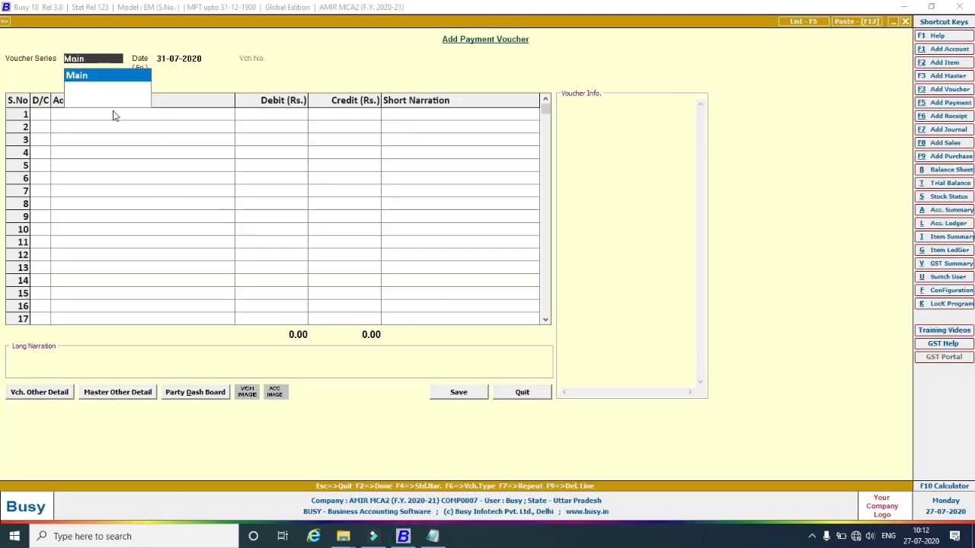
key("Return")
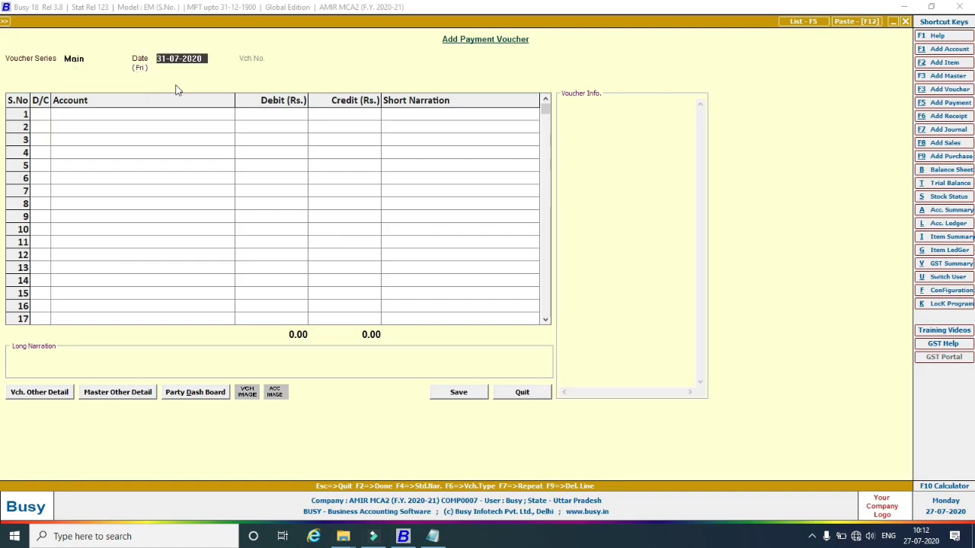
type("1/7/2020")
key("Return")
key("Return")
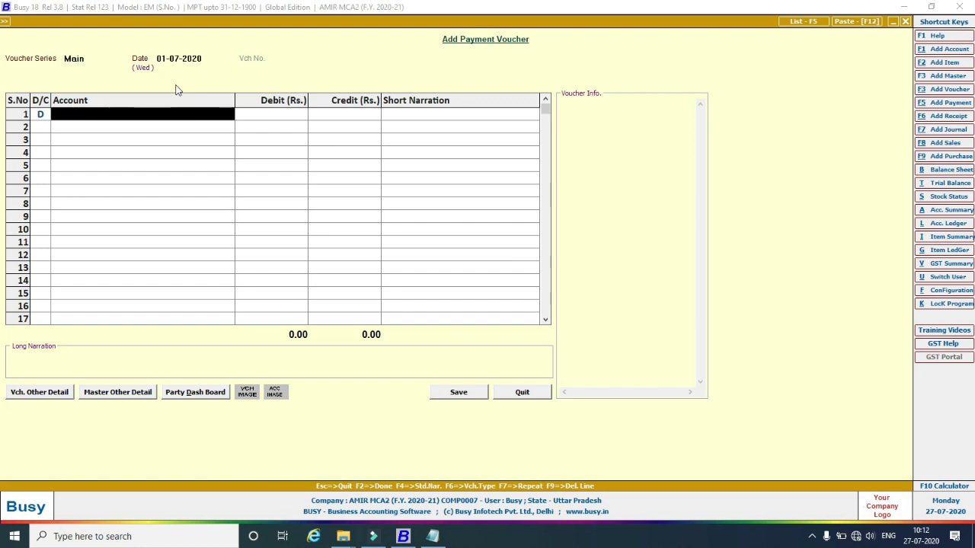
type("r")
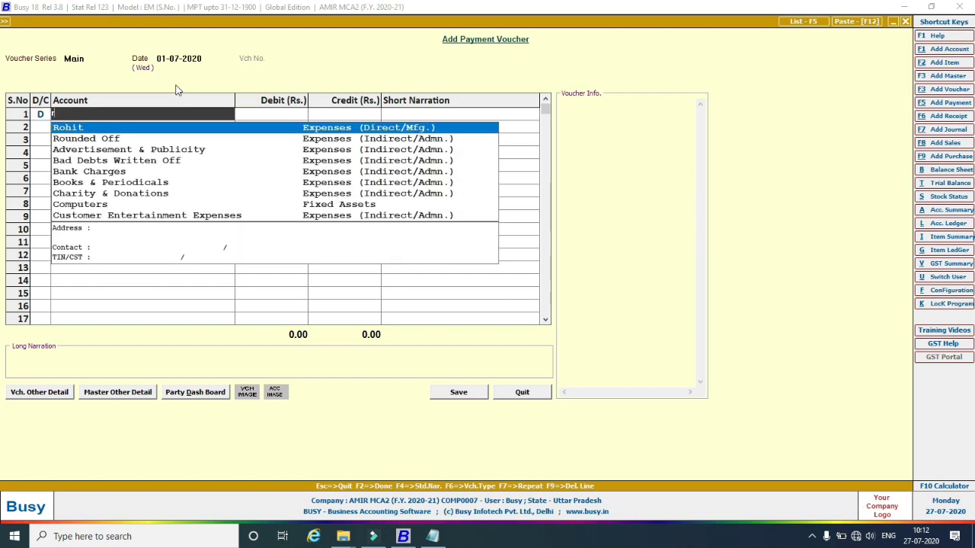
left_click(68, 129)
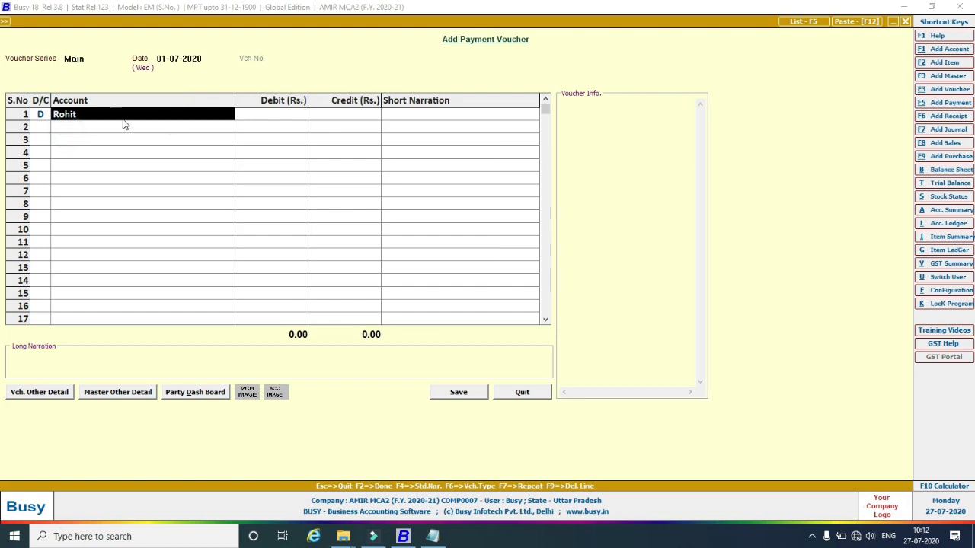
left_click(251, 115)
type("5")
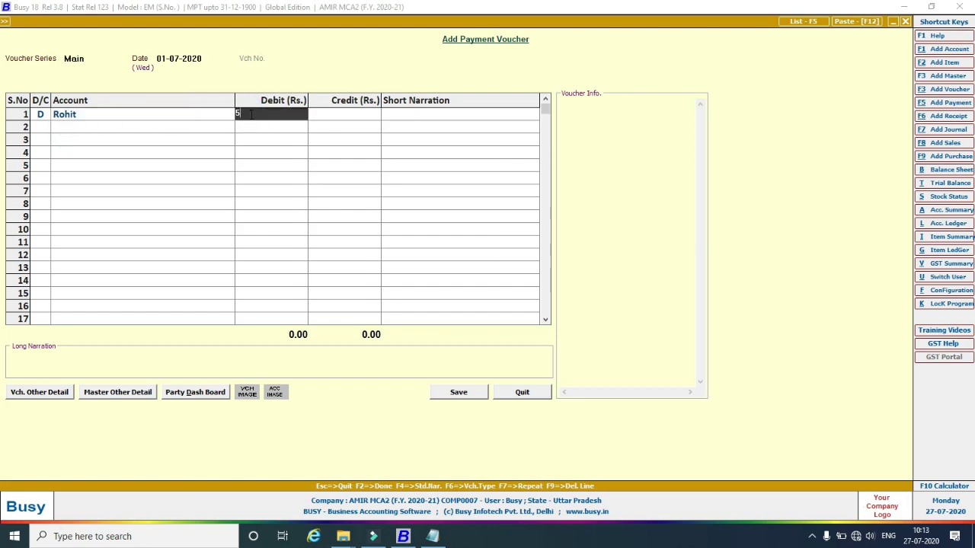
type(",000")
key("Return")
key("Return")
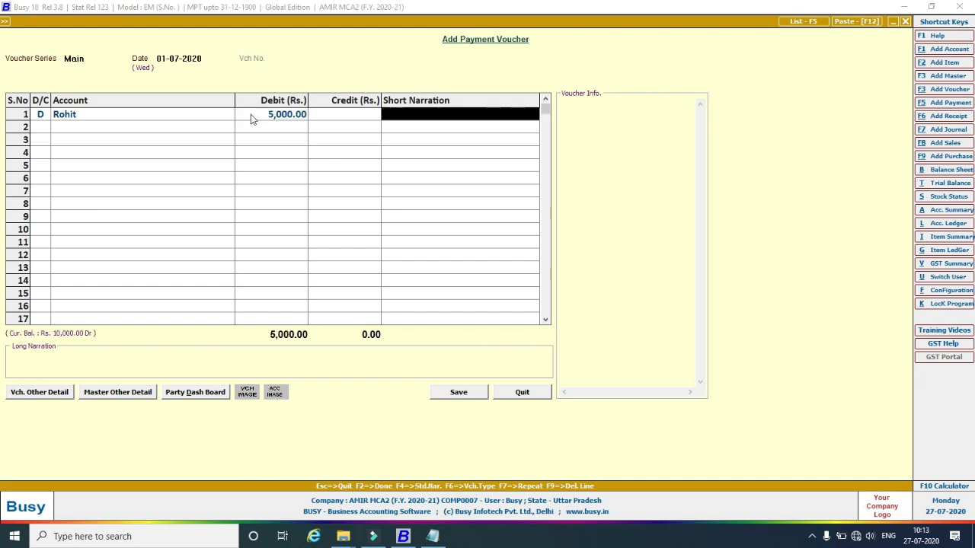
key("Return")
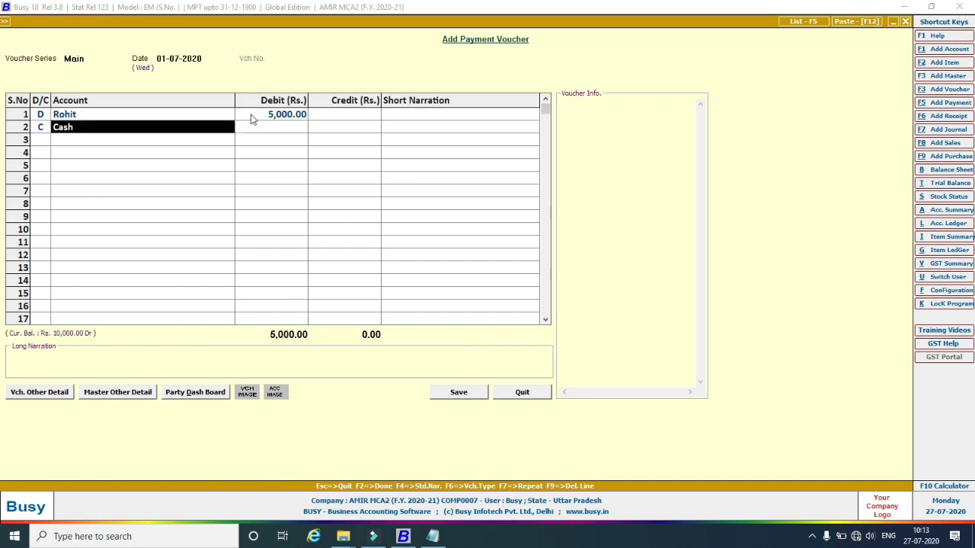
key("Return")
key("Return")
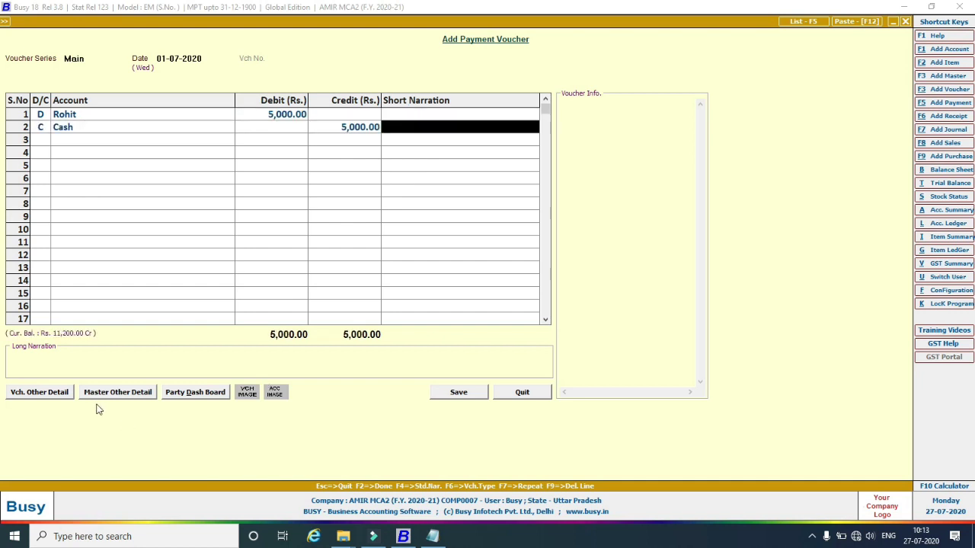
Pick Computer Repair as long narration and save despite the negative cash warning.
left_click(30, 361)
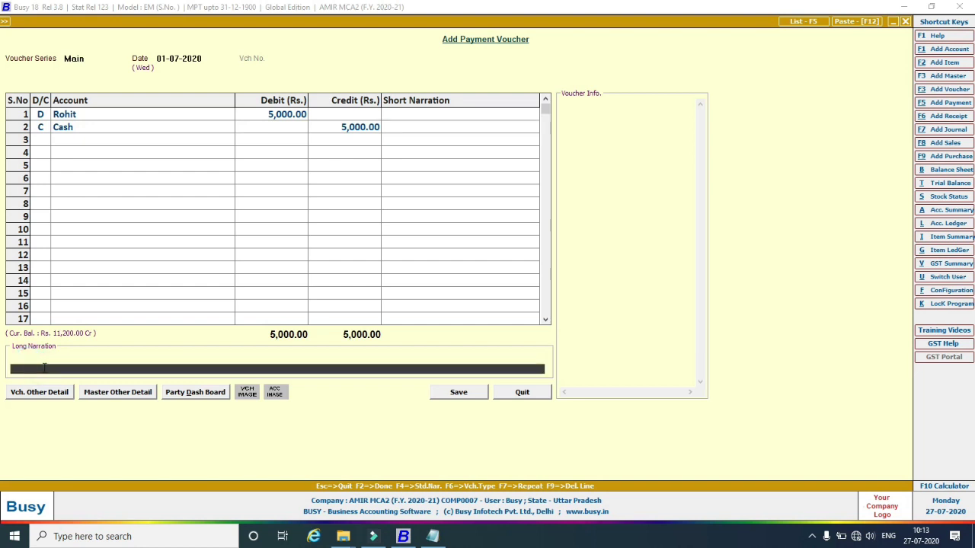
key("F4")
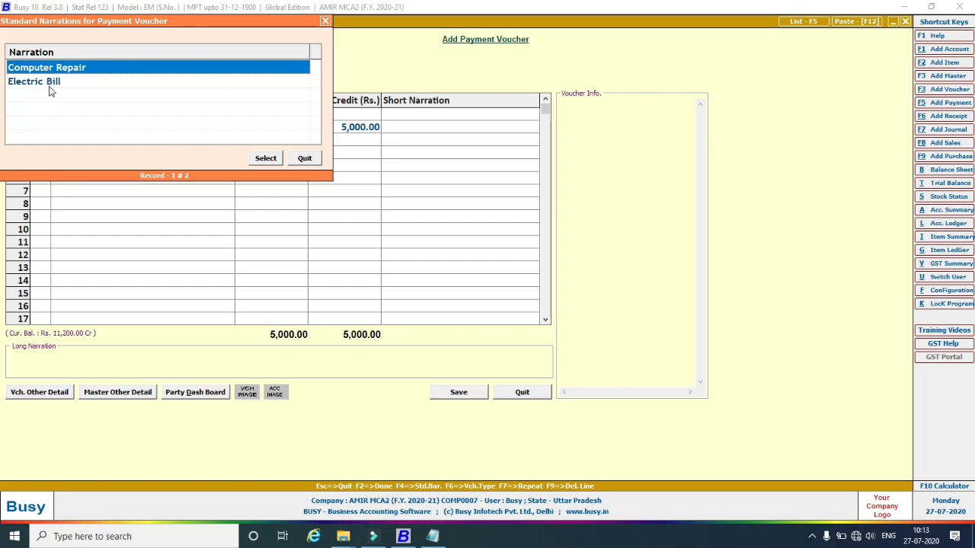
left_click(266, 160)
left_click(446, 395)
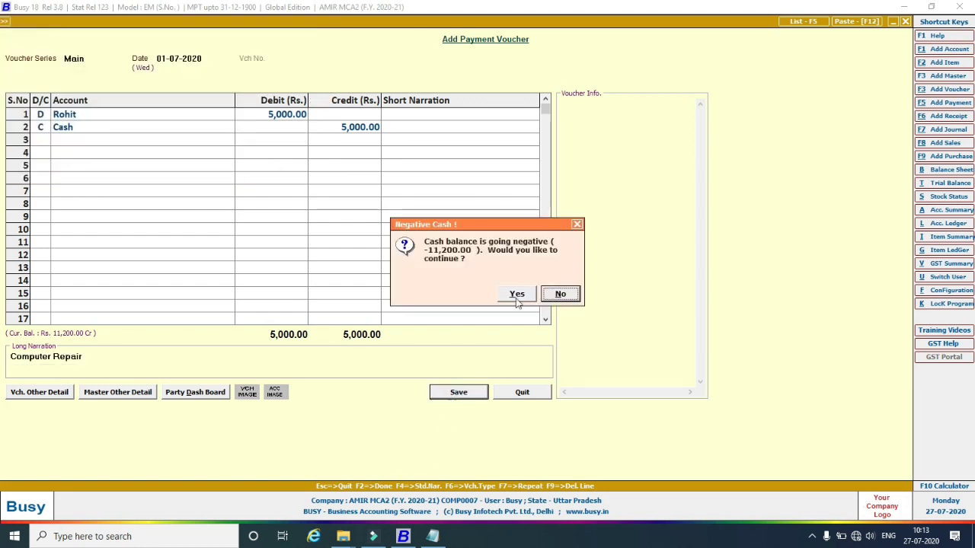
left_click(517, 297)
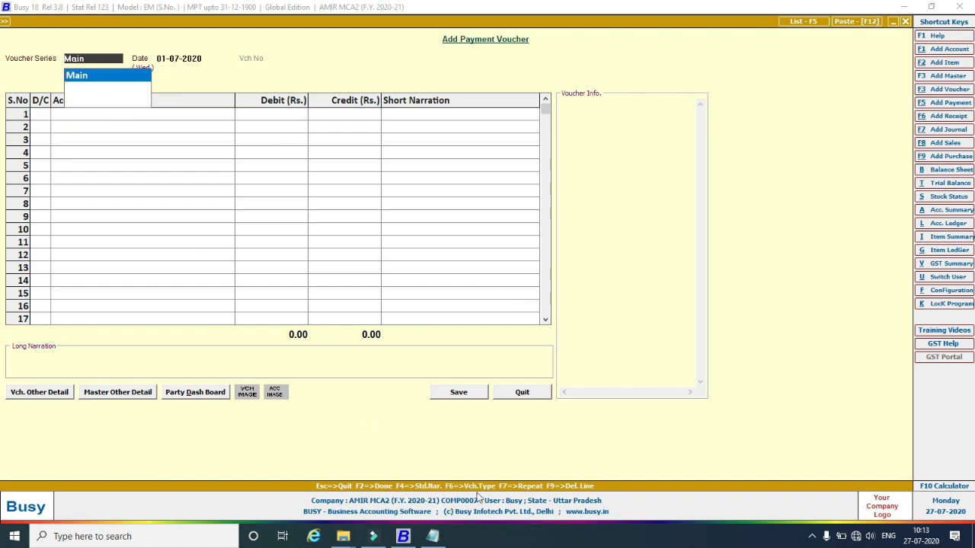
After checking Notepad, debit the suggested expense account 1,200 and credit Cash.
left_click(432, 536)
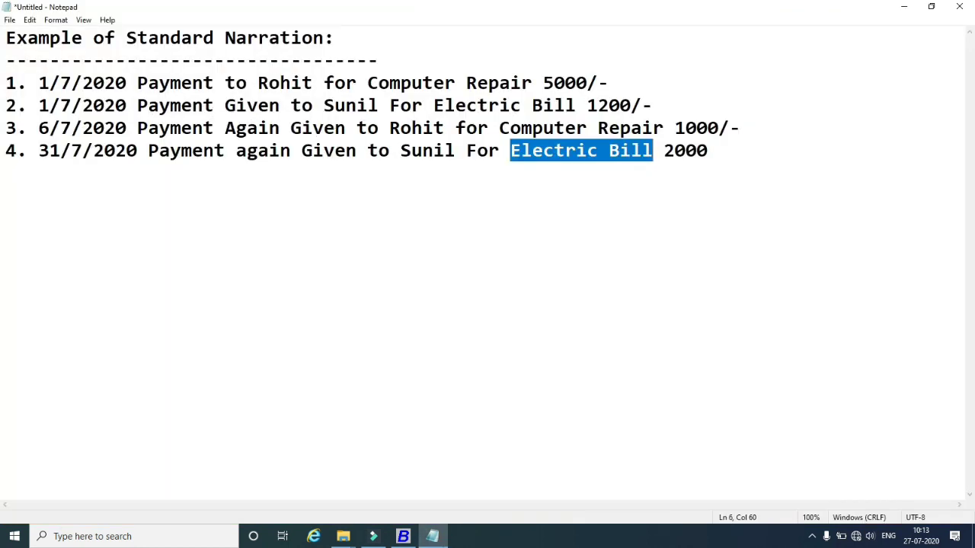
left_click(403, 536)
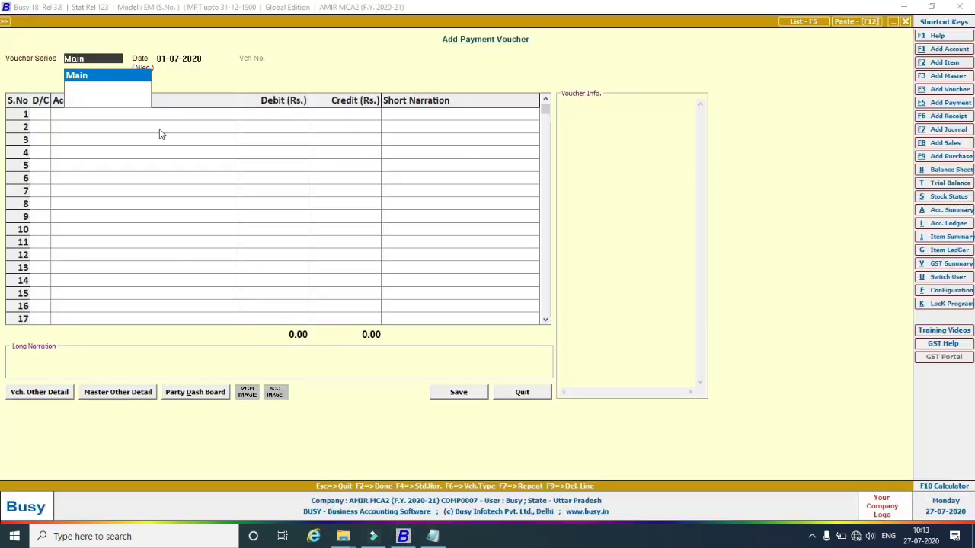
key("Return")
key("Return")
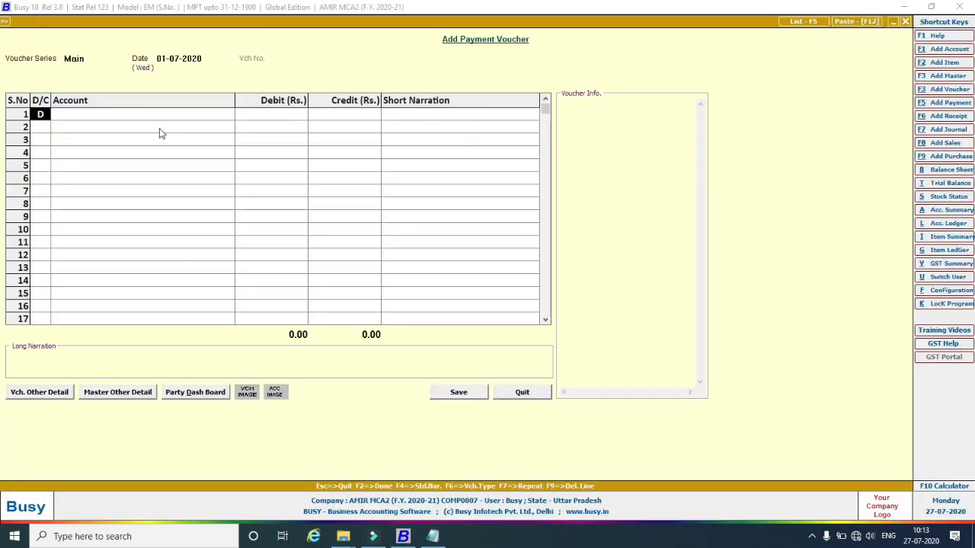
key("Return")
type("su")
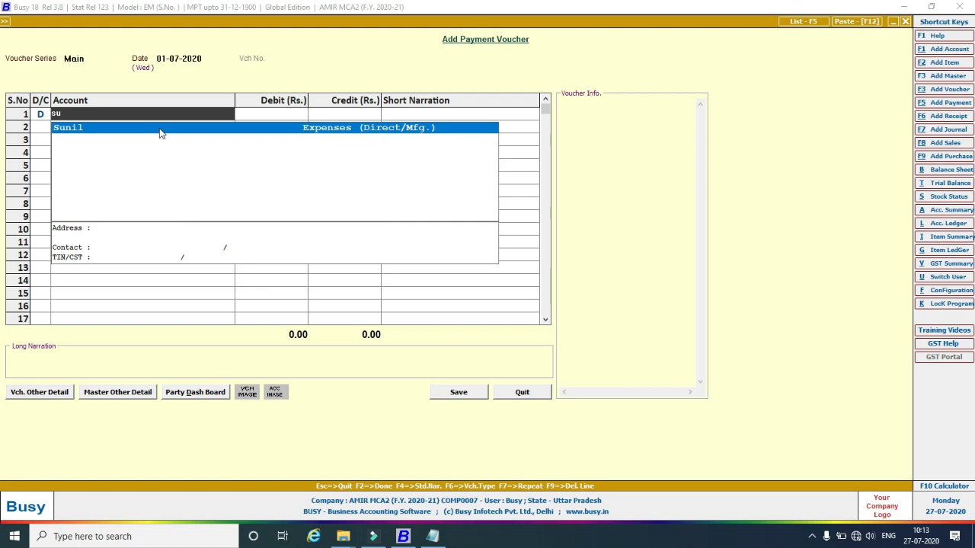
key("Return")
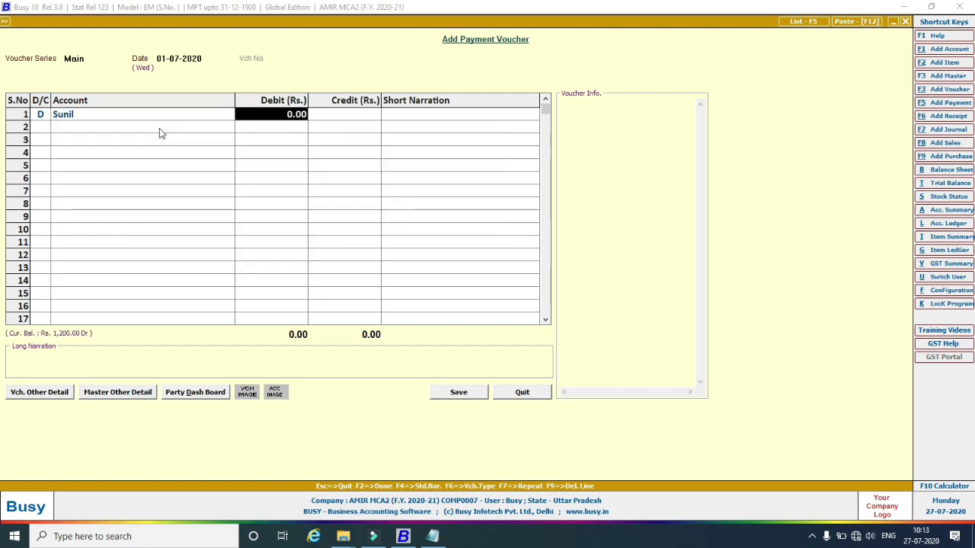
type("1200")
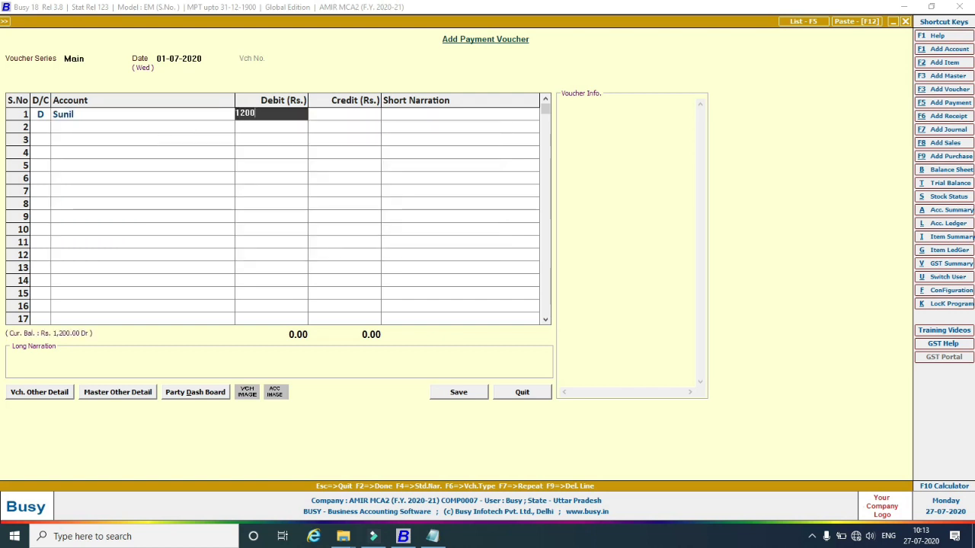
key("Return")
key("Return")
key("Return")
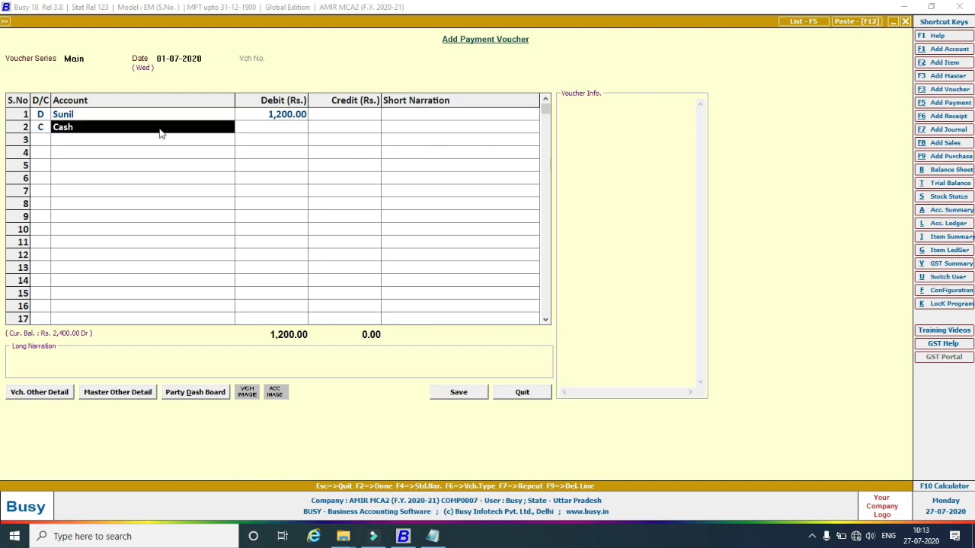
key("Return")
key("Return")
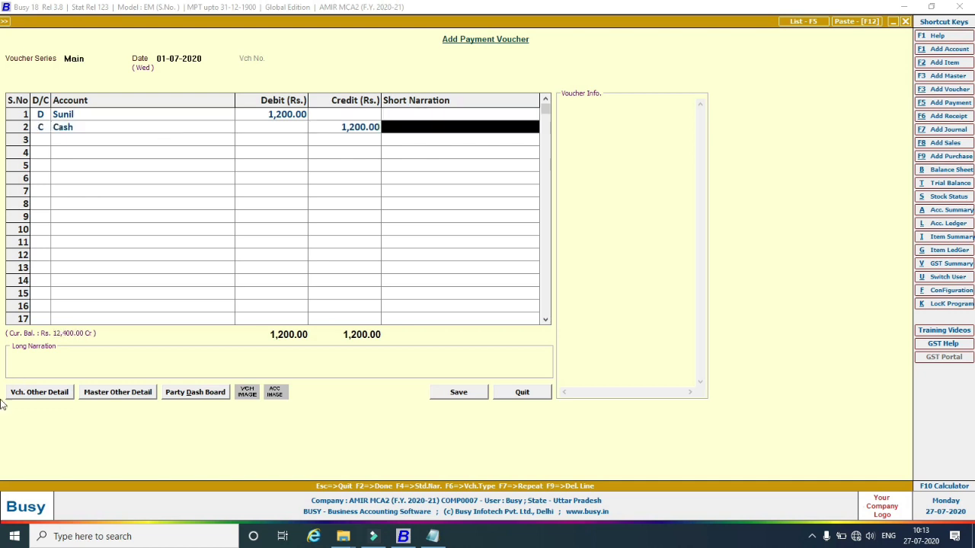
Apply the Electric Bill standard narration and save the voucher despite negative cash.
left_click(42, 367)
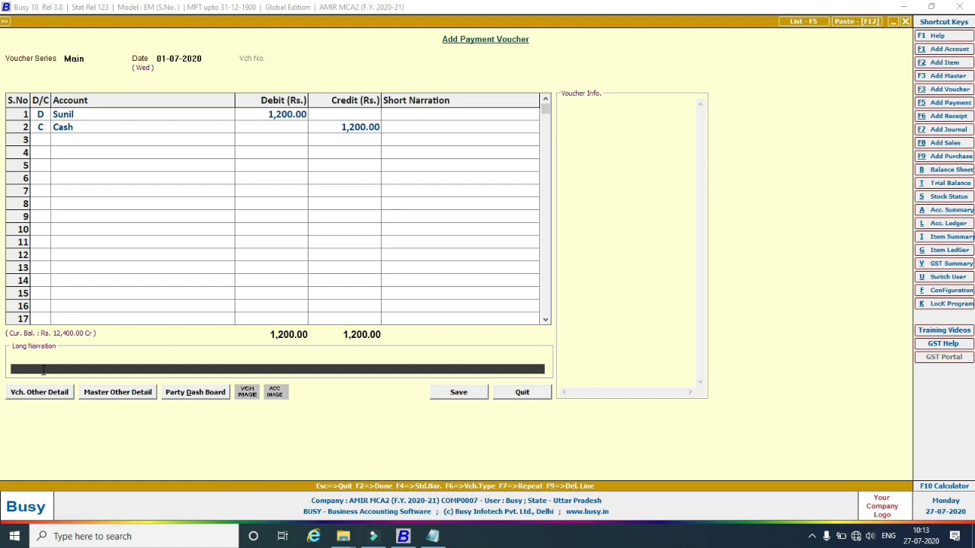
left_click(43, 370)
key("F4")
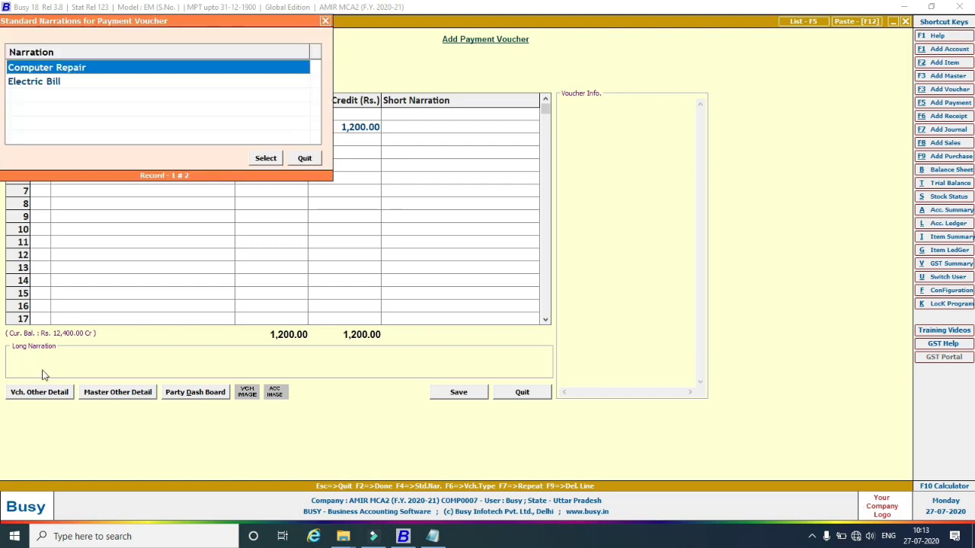
left_click(42, 82)
left_click(264, 158)
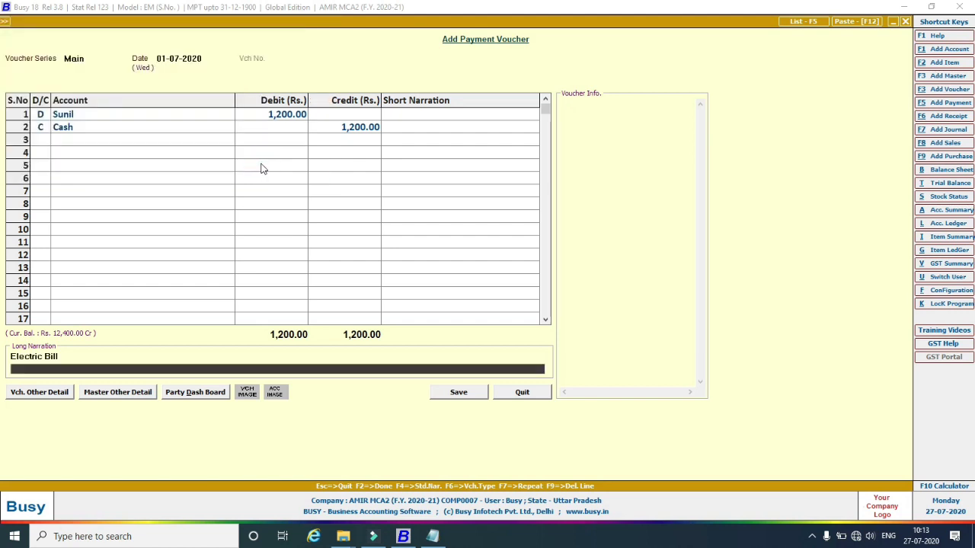
left_click(443, 396)
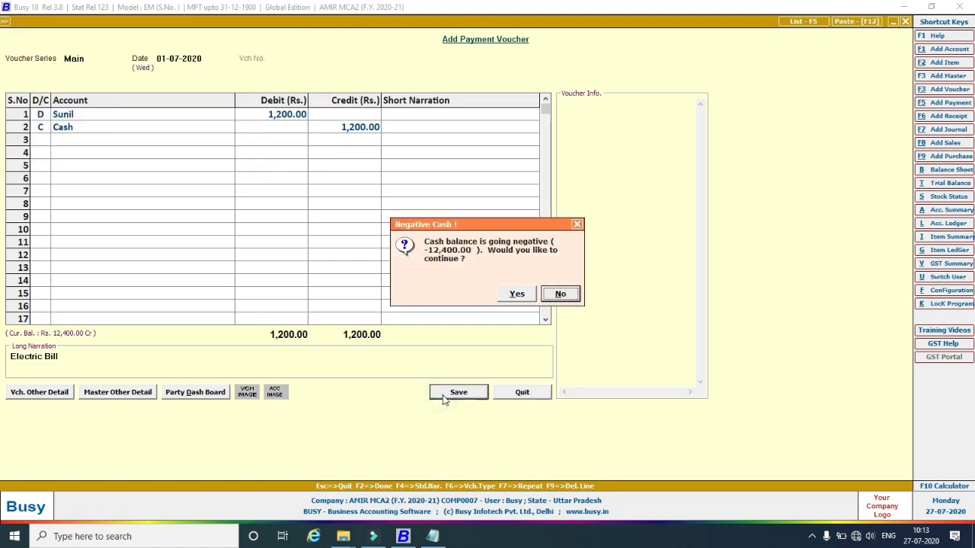
left_click(516, 297)
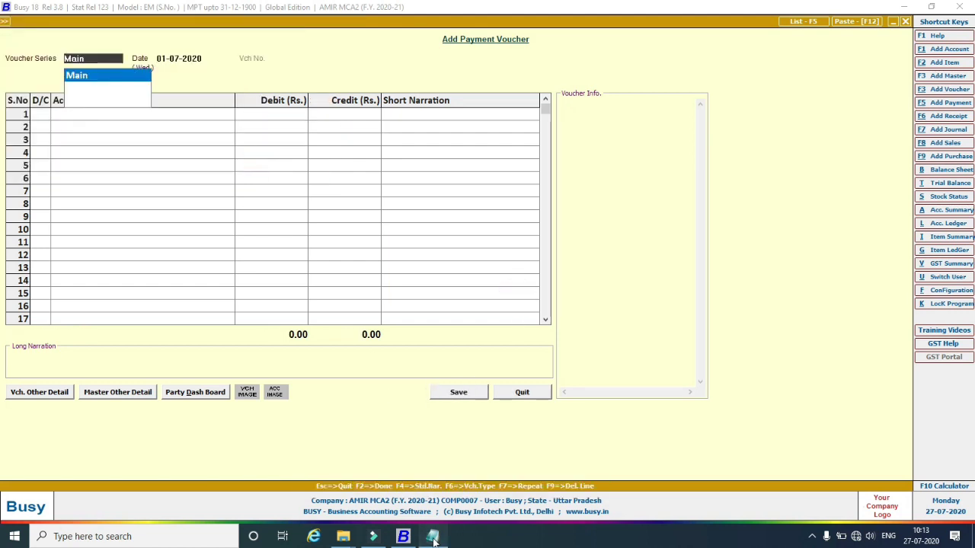
Start a payment voucher dated 06-07-2020 and accept the suggested payee account.
left_click(432, 536)
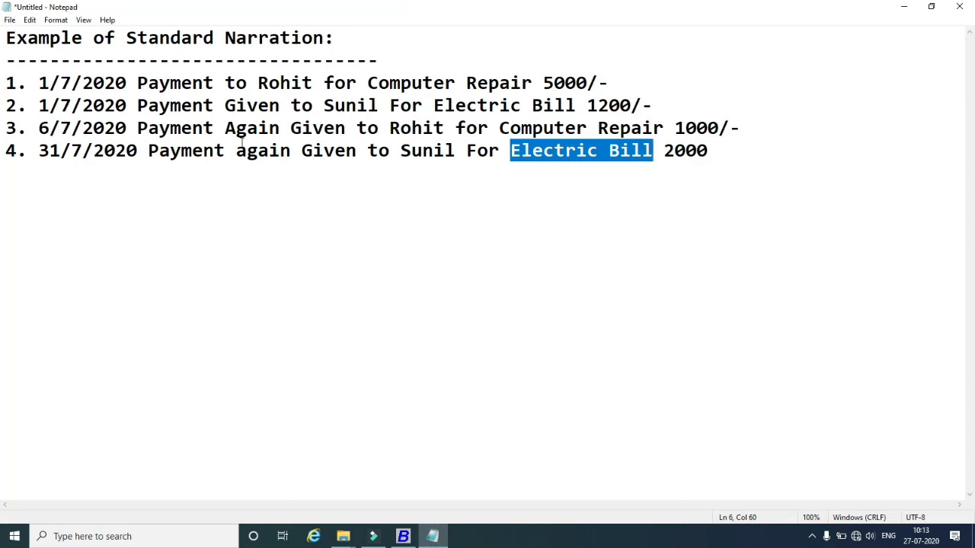
left_click(403, 536)
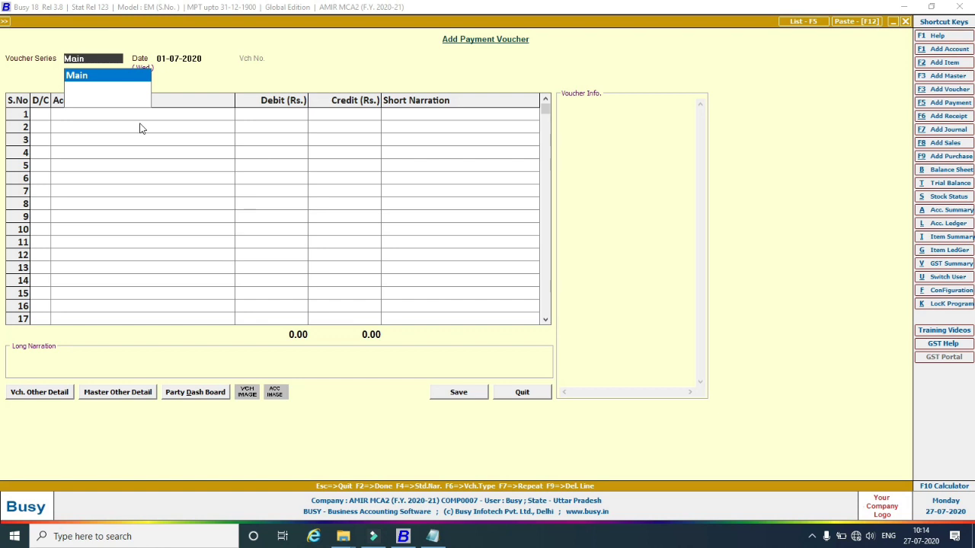
key("Return")
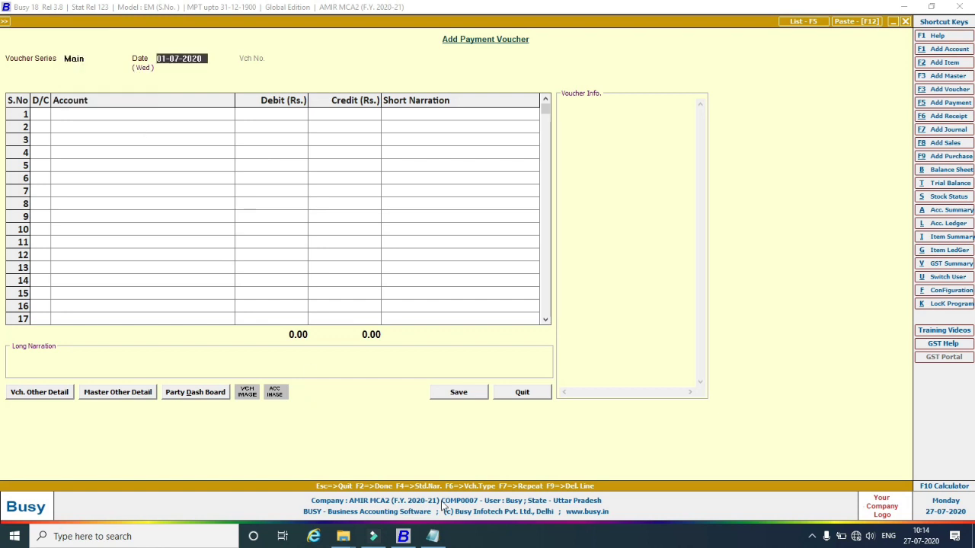
left_click(432, 535)
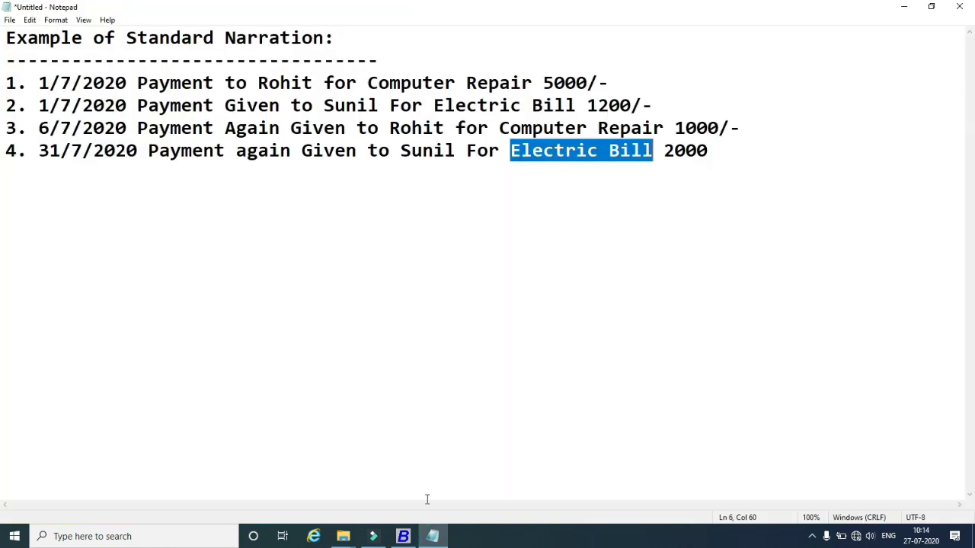
left_click(403, 536)
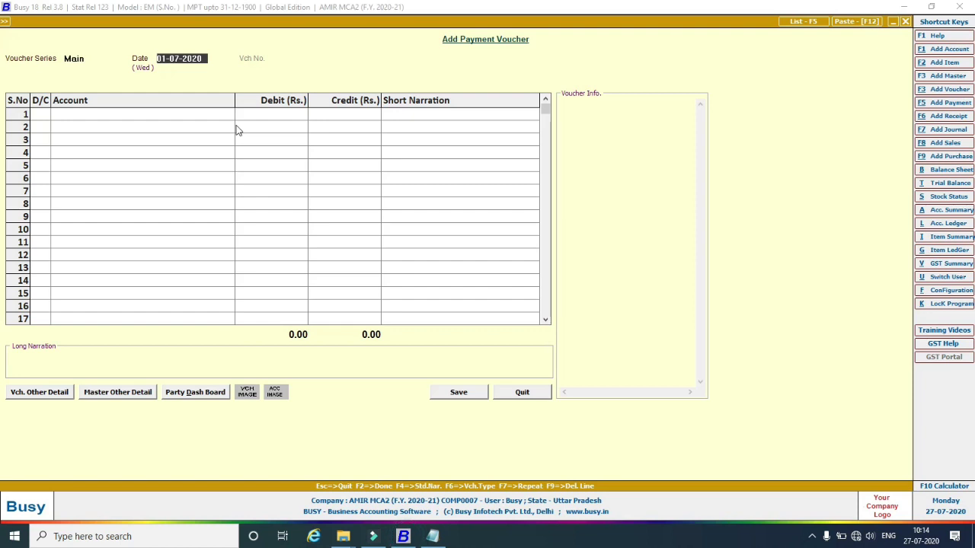
type("6")
type("/7/2020")
key("Return")
key("Return")
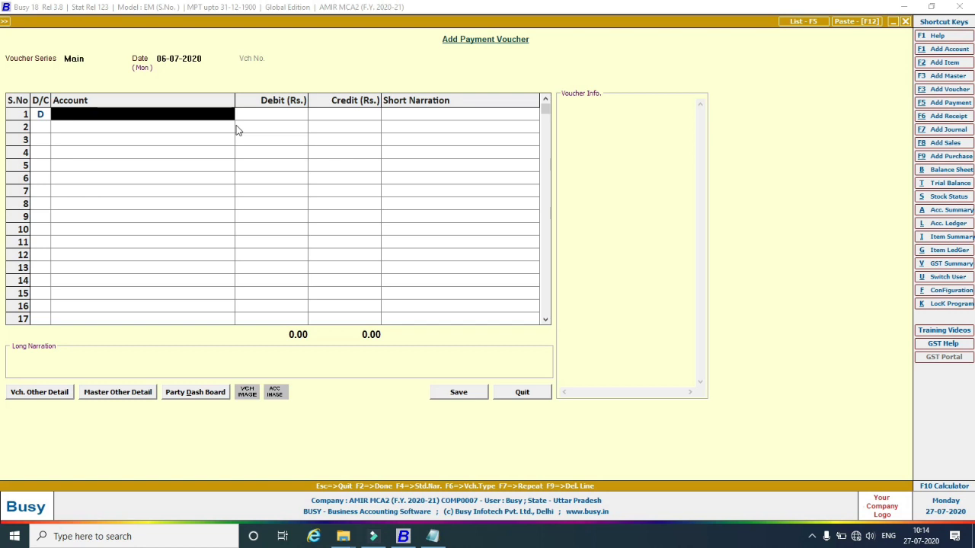
type("r")
key("Return")
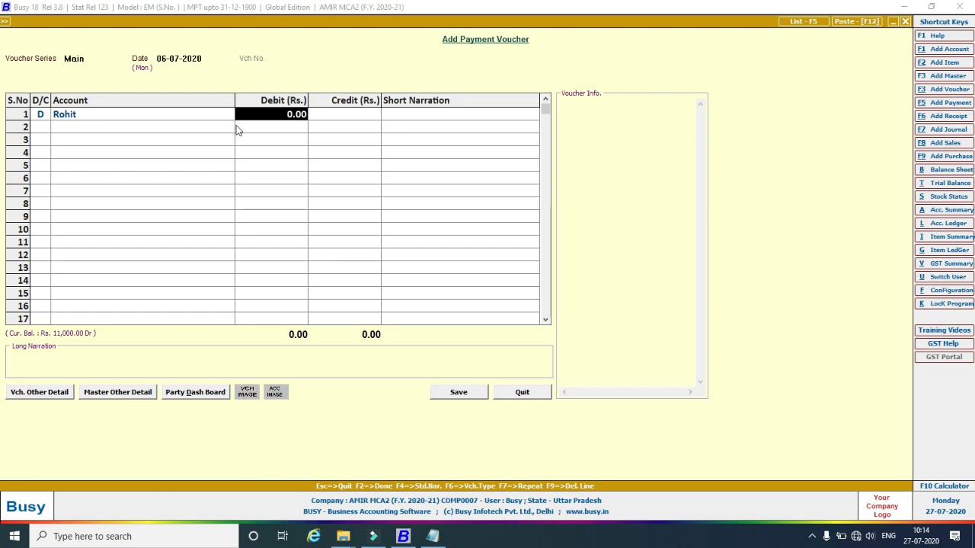
Debit 1,000 against Cash, add the Computer Repair narration, and save despite negative cash.
left_click(443, 537)
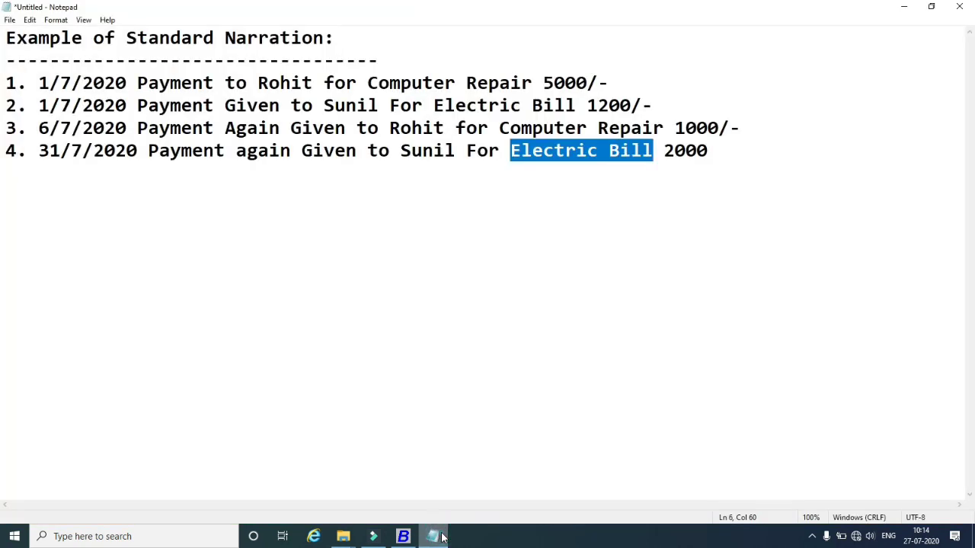
left_click(443, 537)
type("1")
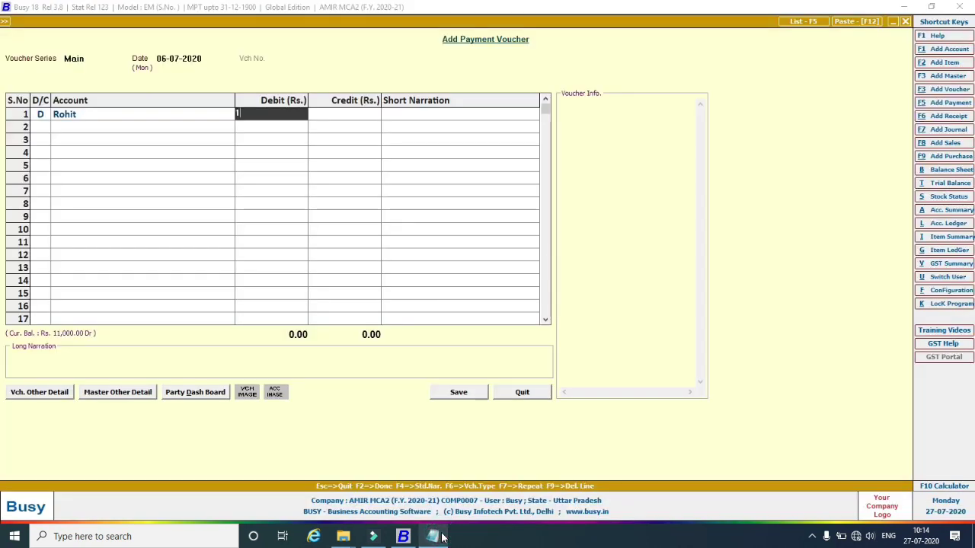
type("000")
key("Return")
key("Return")
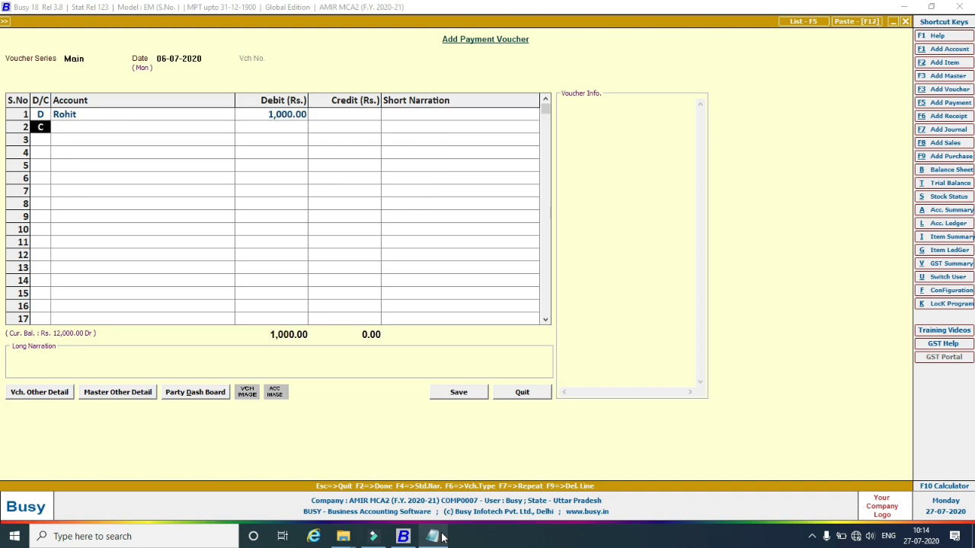
key("Return")
key("Return")
key("Return")
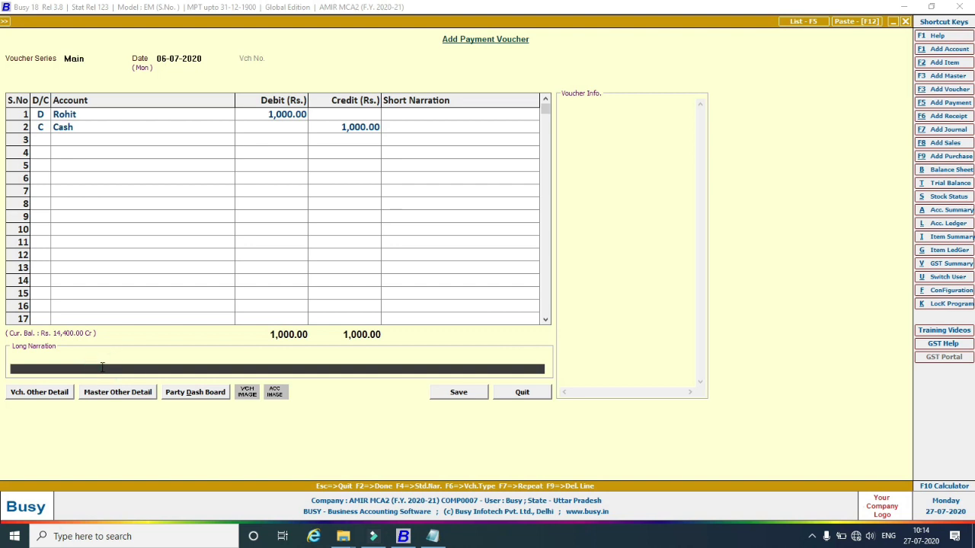
key("F4")
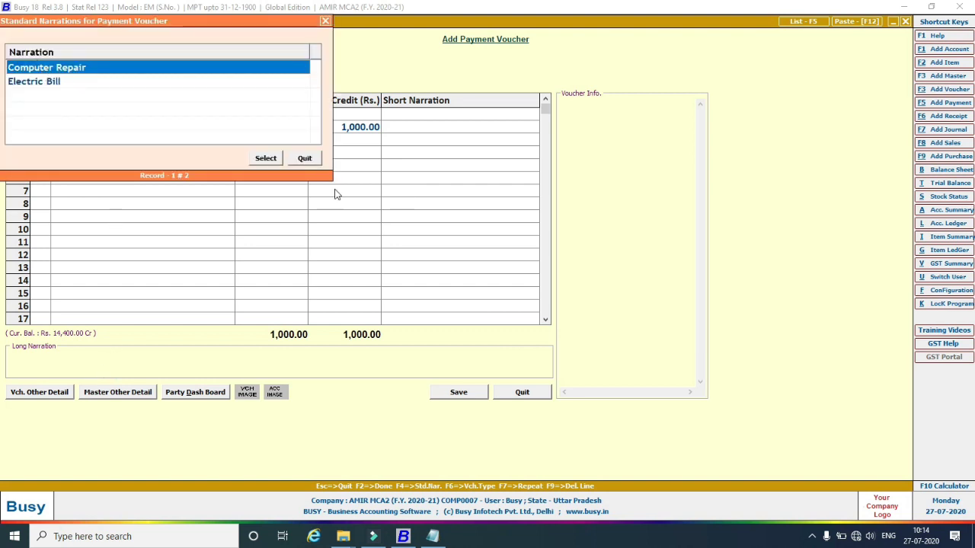
left_click(269, 162)
left_click(458, 393)
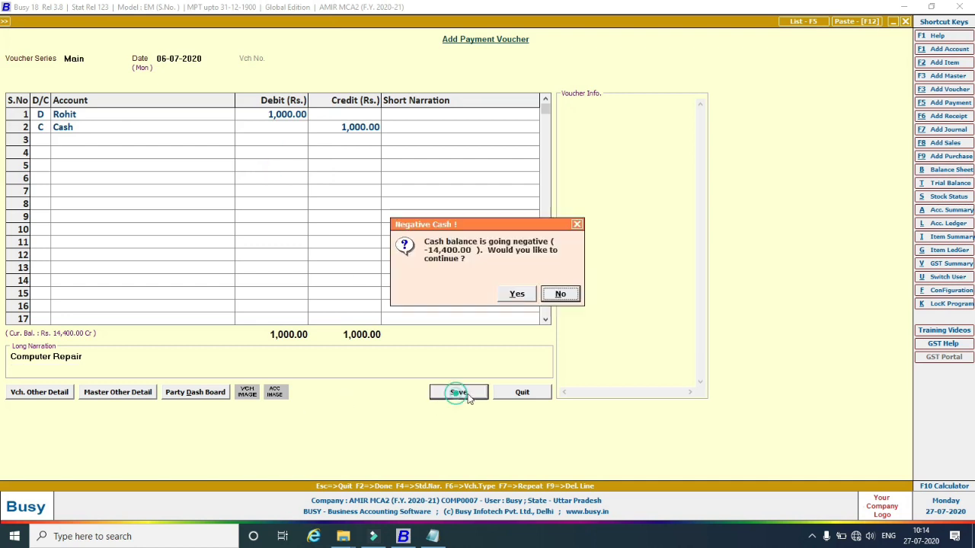
left_click(507, 297)
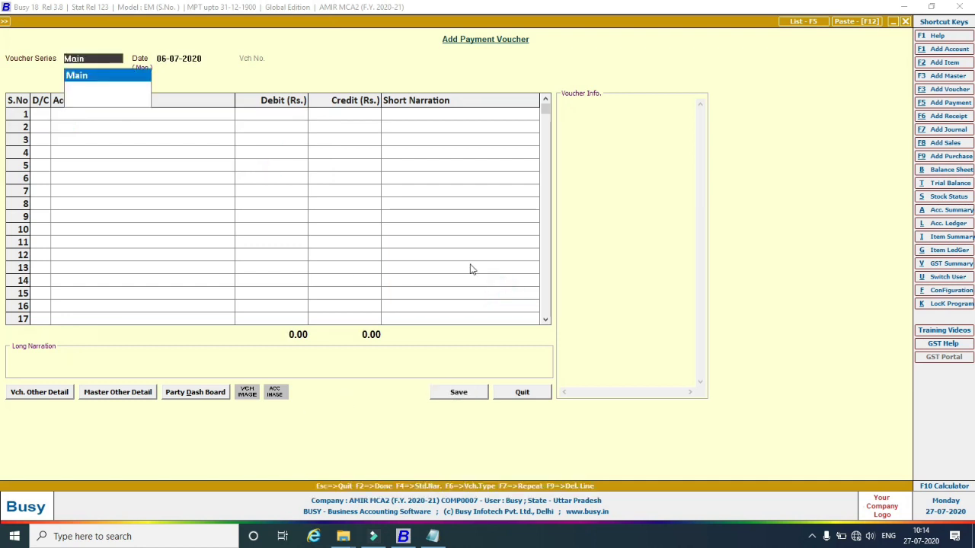
Enter a Main-series payment voucher dated 31-07-2020 debiting the suggested payee 2,000 against Cash.
key("Return")
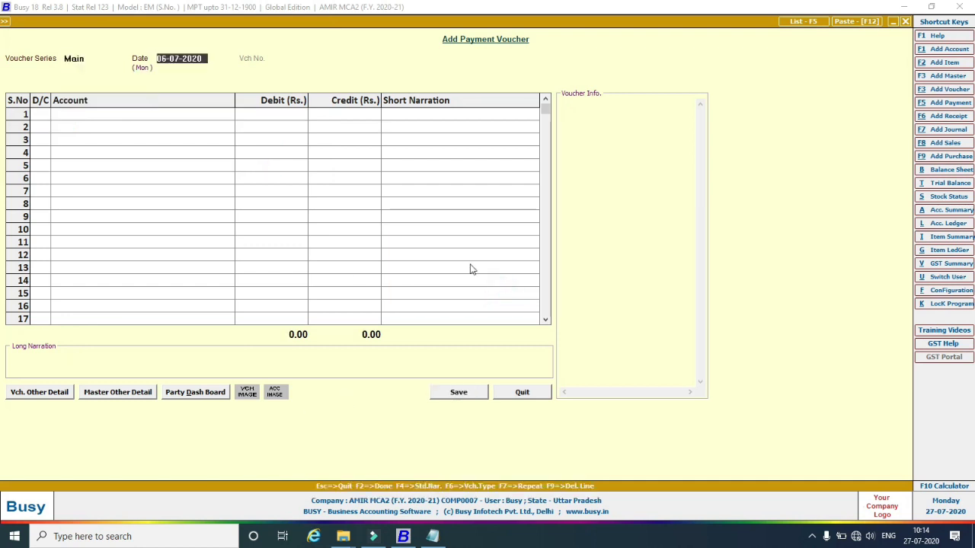
type("31/")
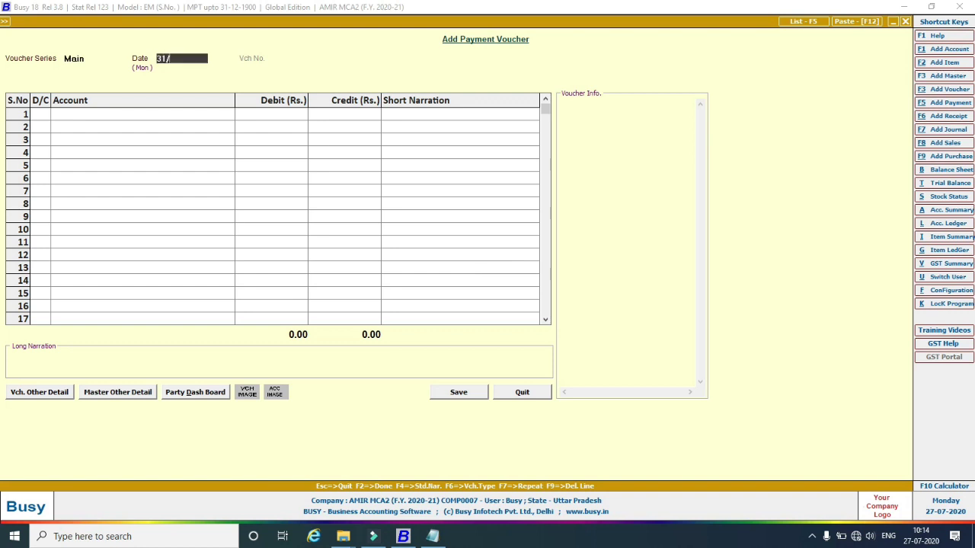
type("7/2020")
key("Return")
key("Return")
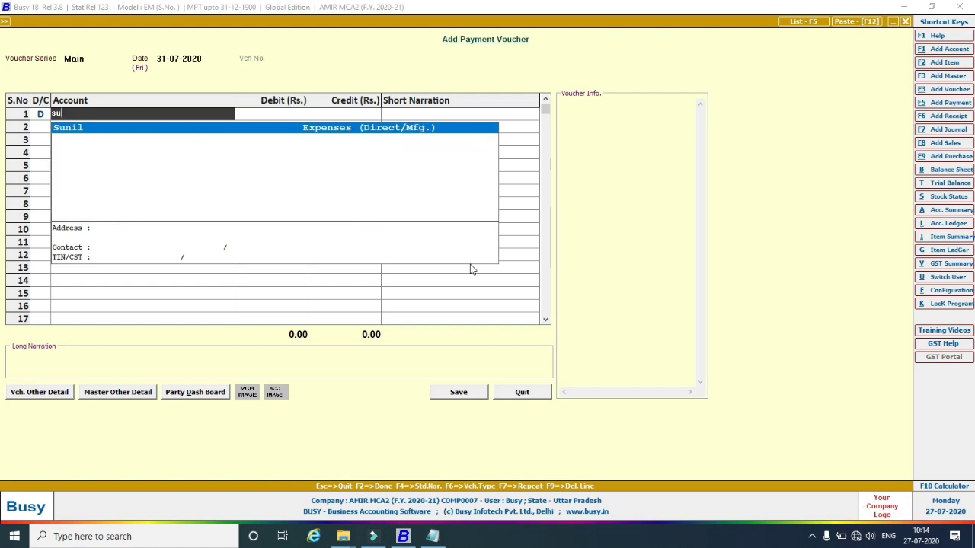
key("Return")
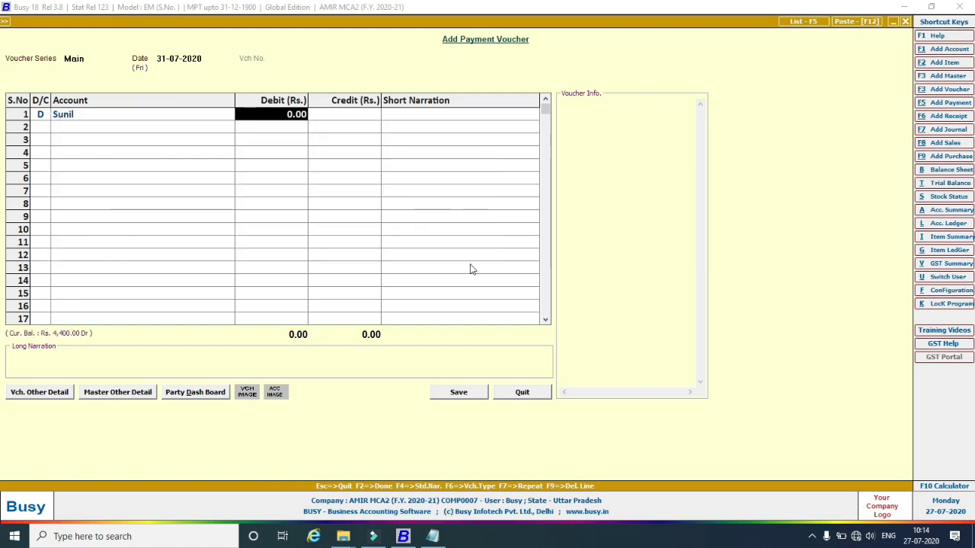
type("2")
key("Return")
key("Return")
key("Return")
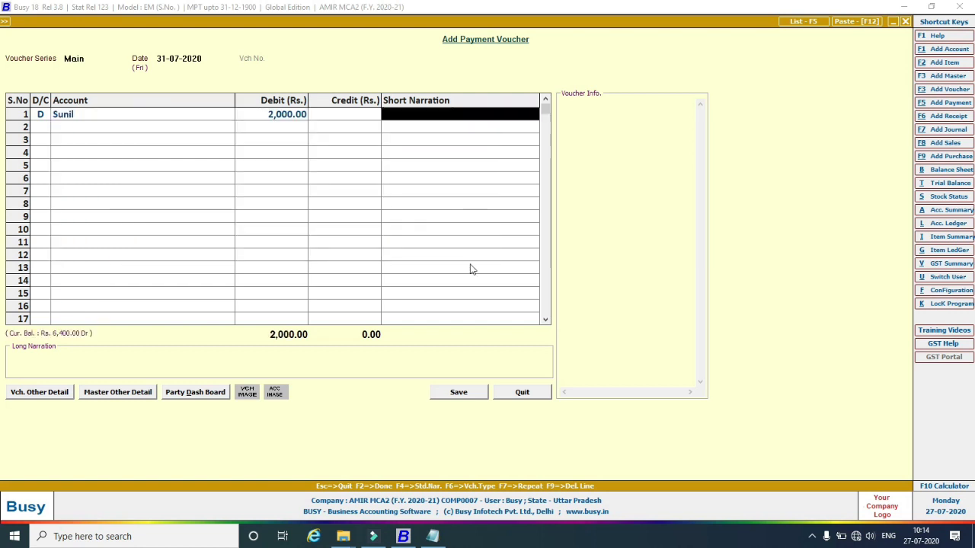
type("Cash")
key("Return")
key("Return")
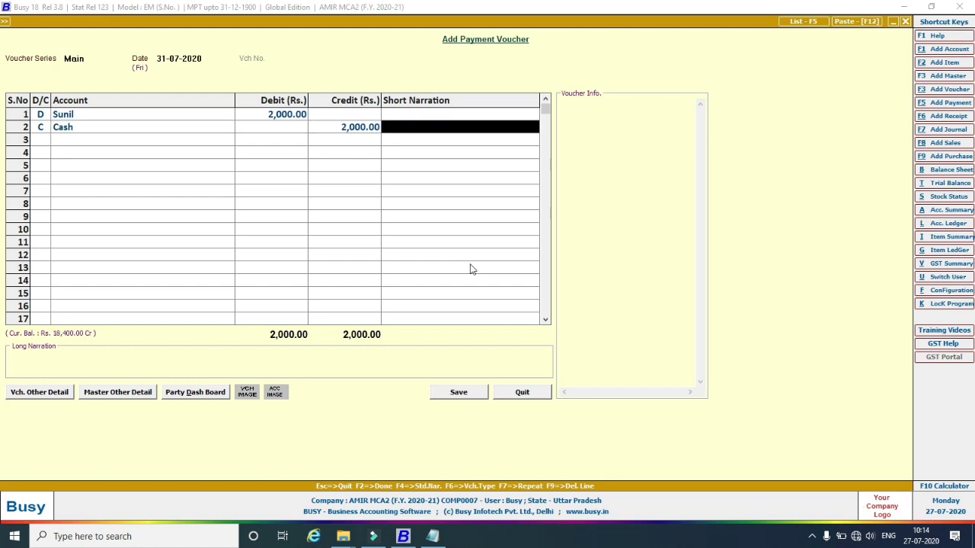
Add the Electric Bill standard narration and save, accepting the negative-cash warning.
left_click(88, 371)
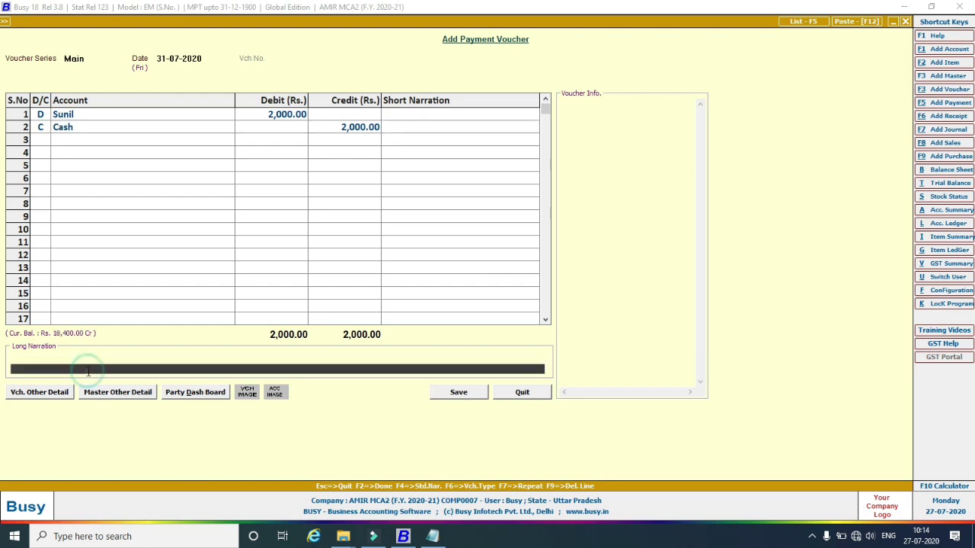
key("F4")
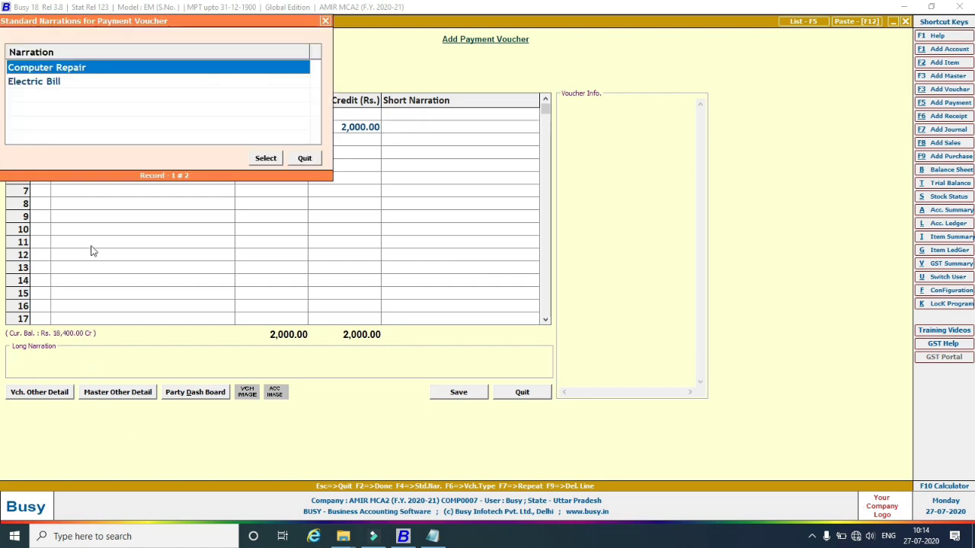
left_click(40, 81)
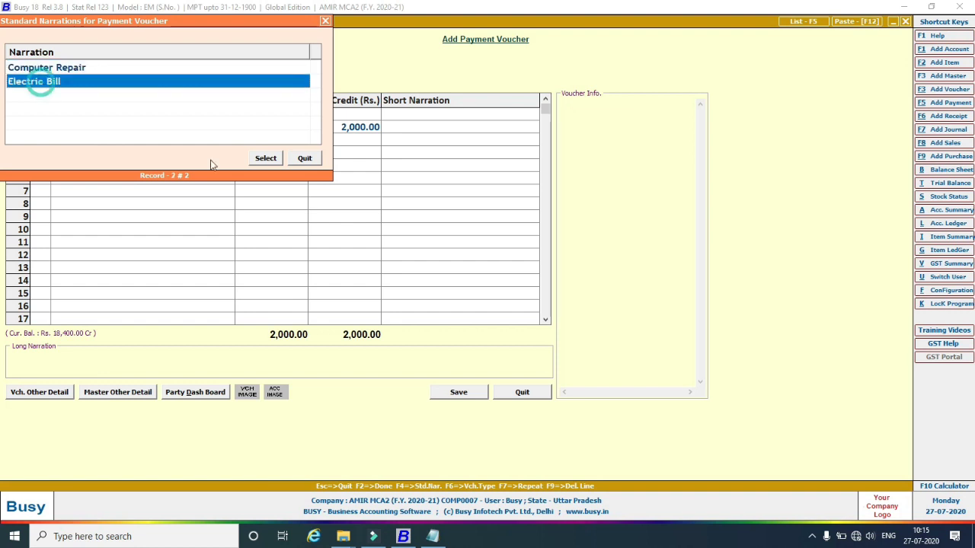
left_click(268, 158)
left_click(465, 396)
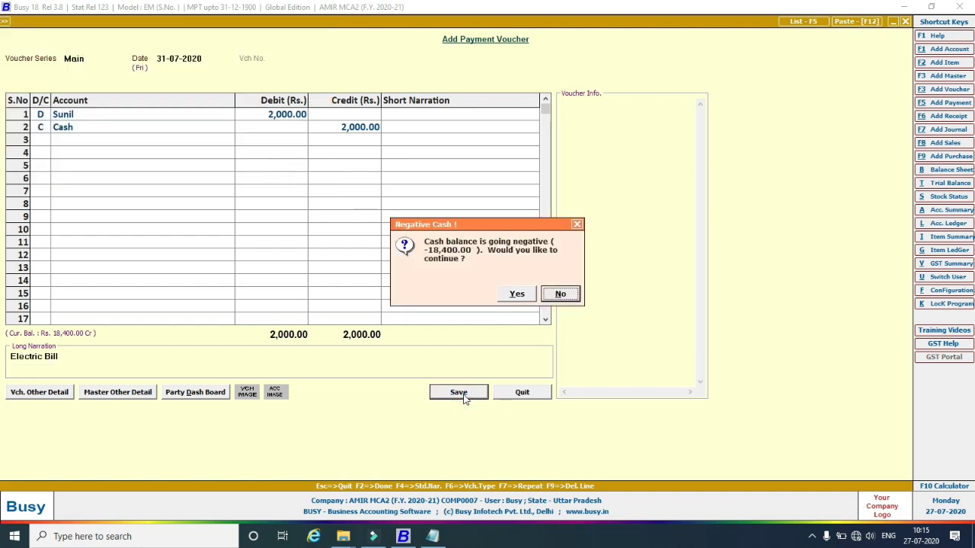
left_click(533, 299)
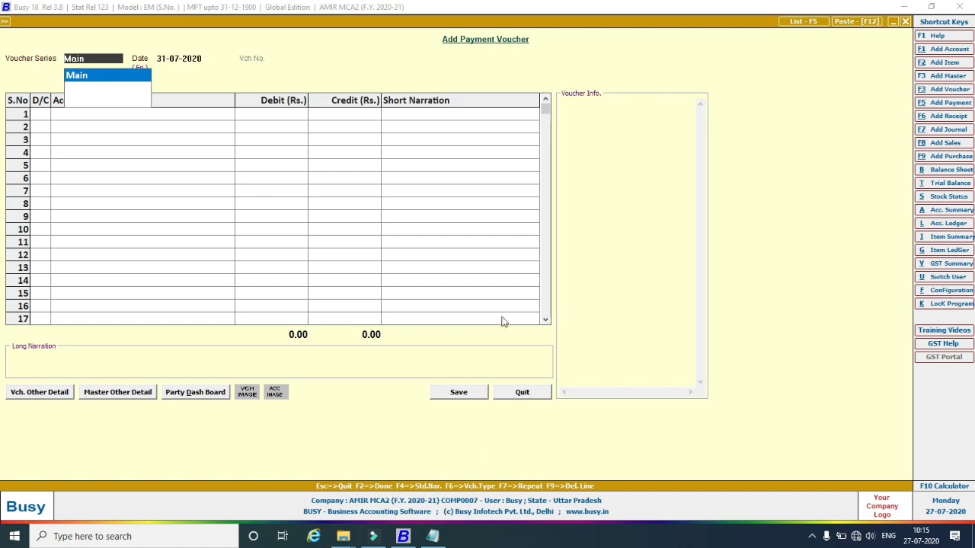
In Notepad, add example line 5: a 31/7/2020 payment to a new payee for Electric Bill 1500/-.
left_click(431, 537)
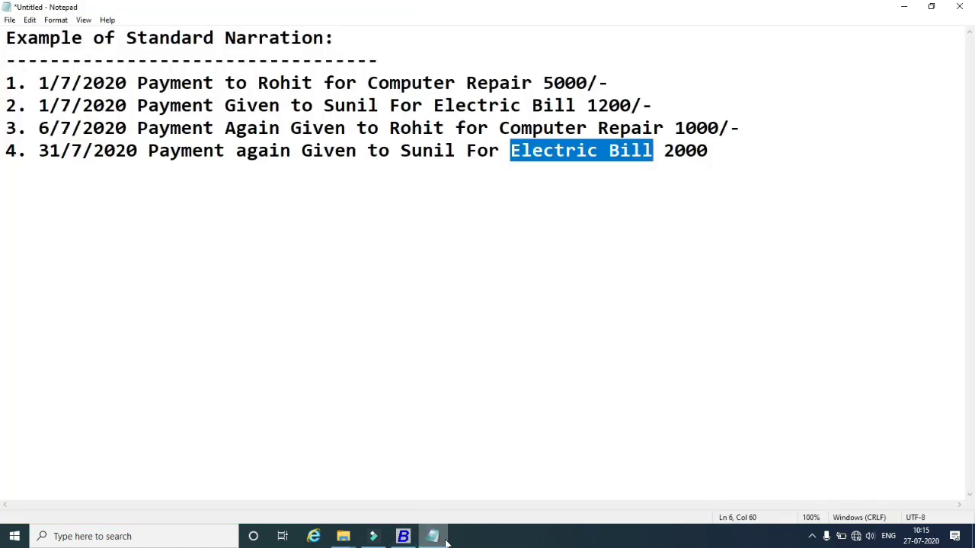
left_click(720, 151)
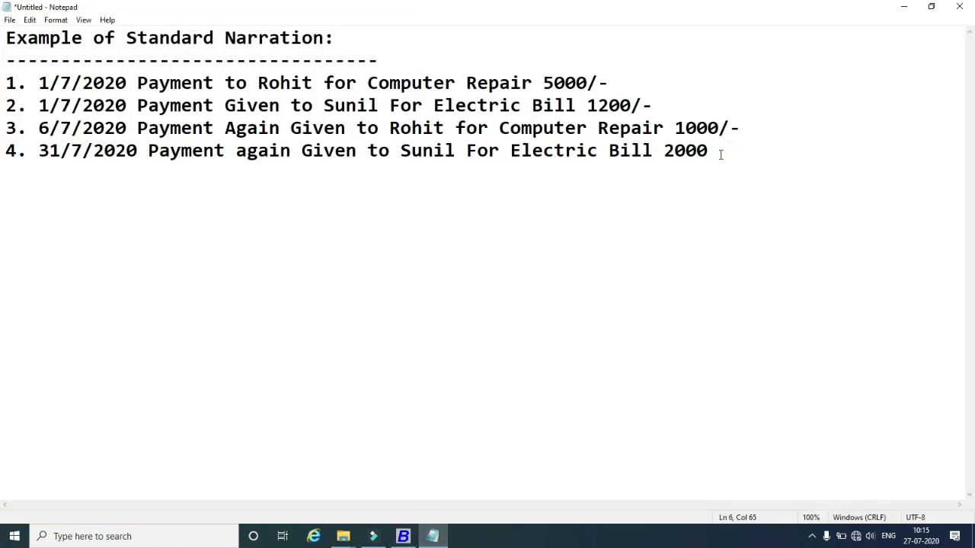
type("5. 31/7/2")
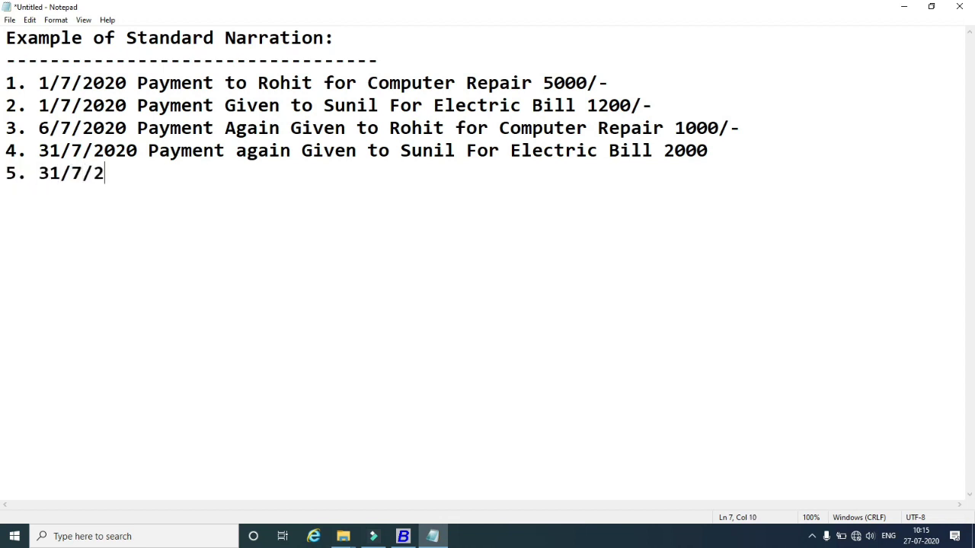
type("020 Payment ")
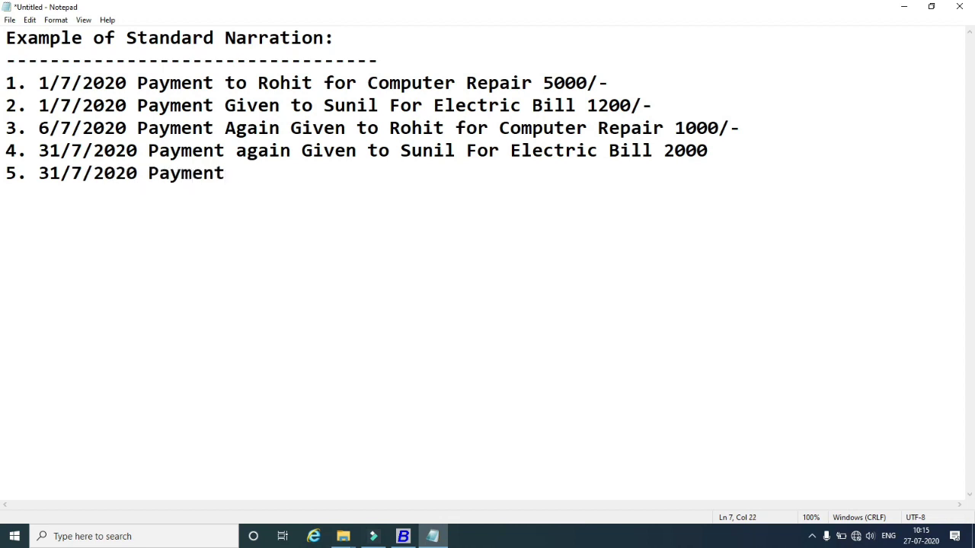
type("to Ajay")
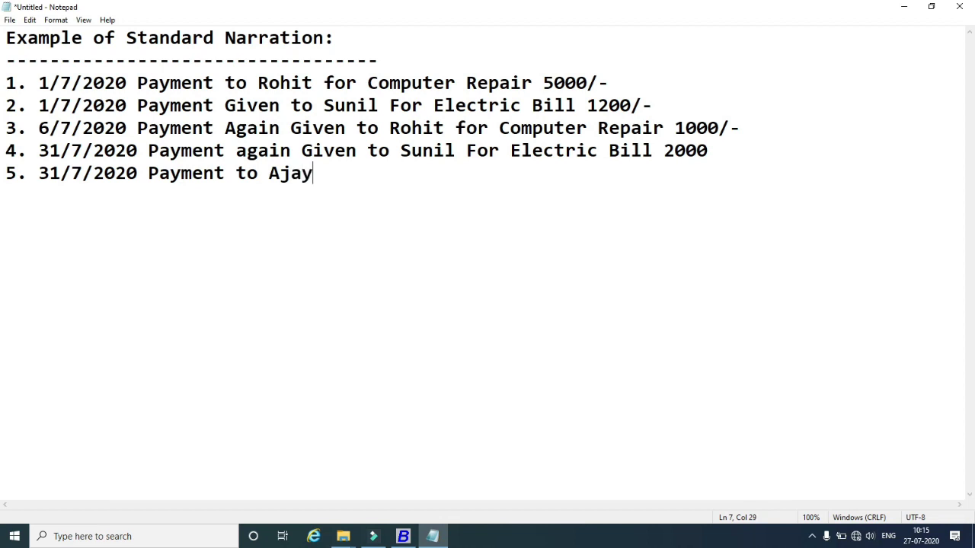
type(" for Electr")
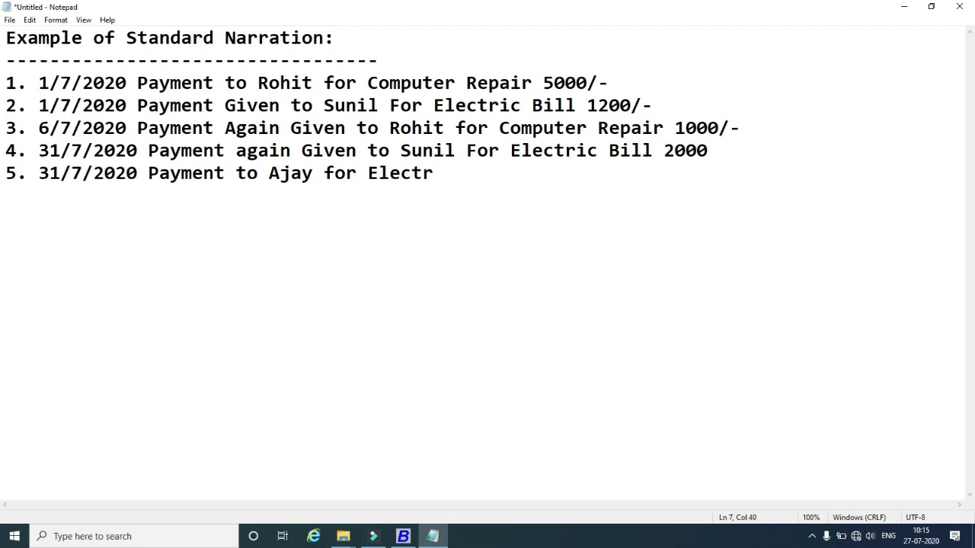
type("ic Bill")
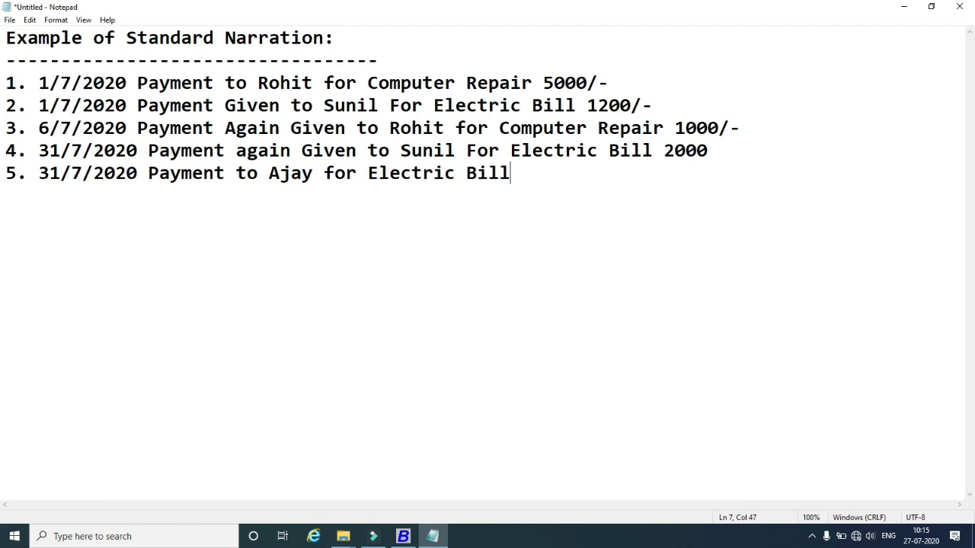
type(" 1500/-")
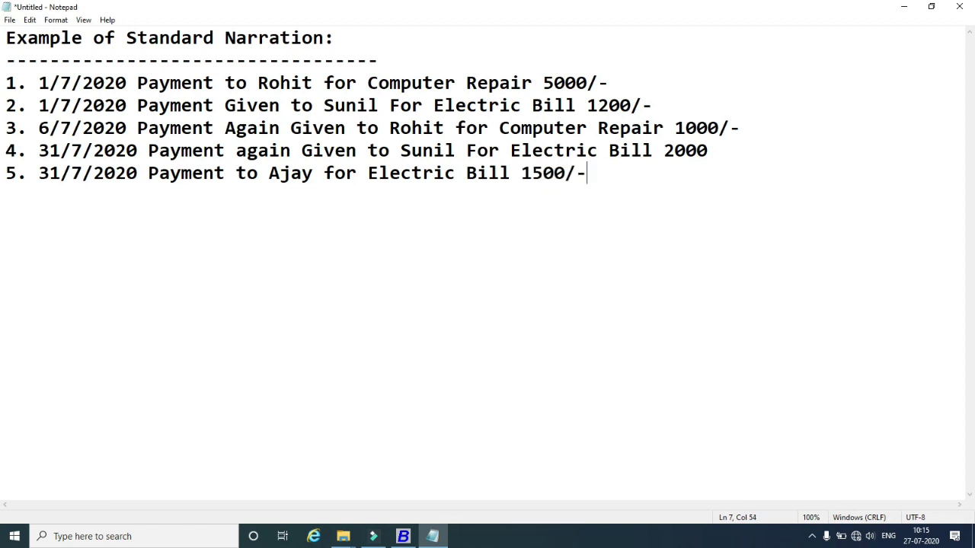
left_click(403, 536)
On a 31-07-2020 voucher, create the payee's new account under Expenses (Direct/Mfg.) as the row 1 debit.
key("Return")
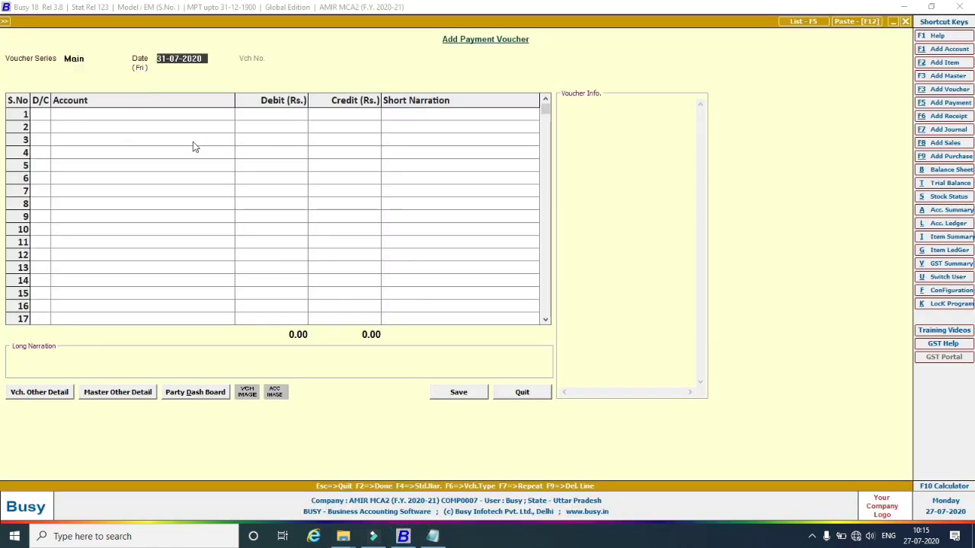
key("Return")
key("Return")
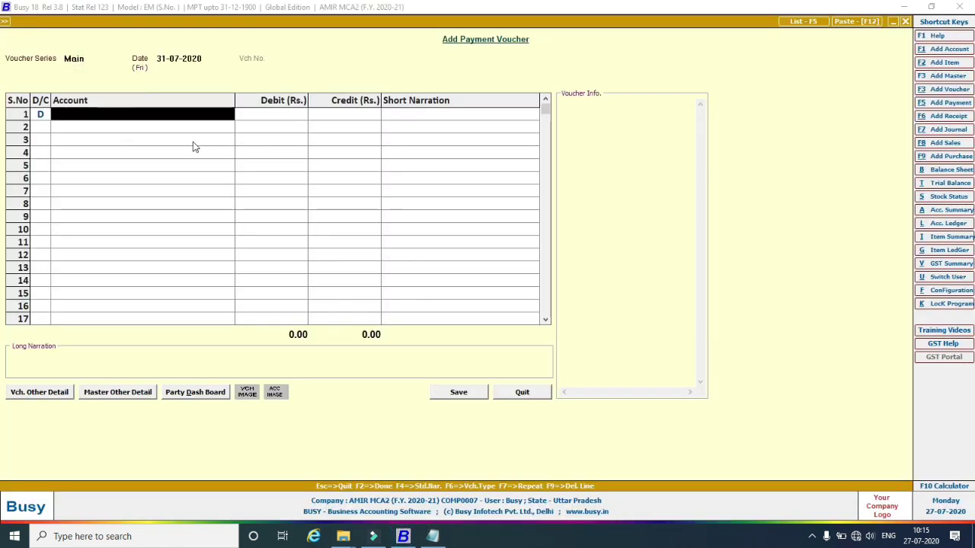
key("alt+F1")
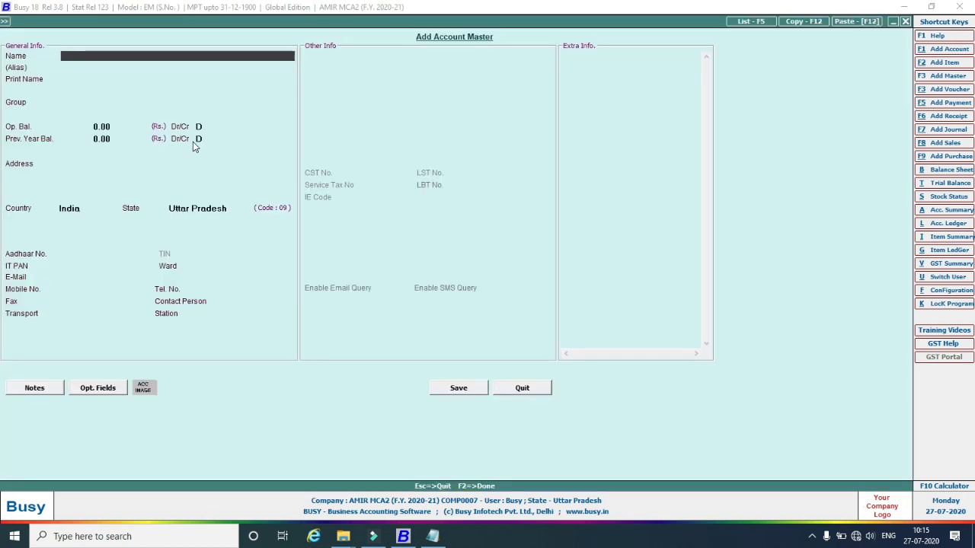
type("Ajay")
key("Return")
key("Return")
key("Return")
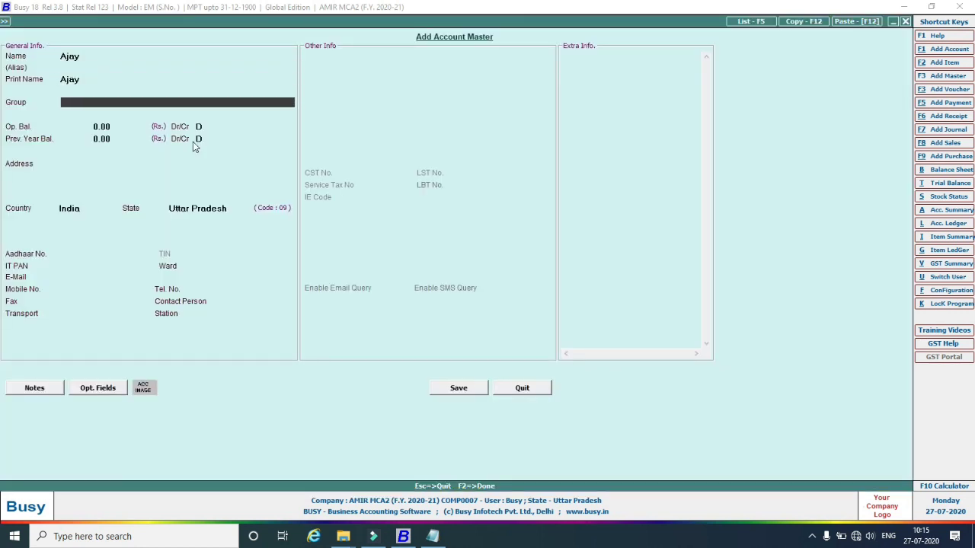
type("e")
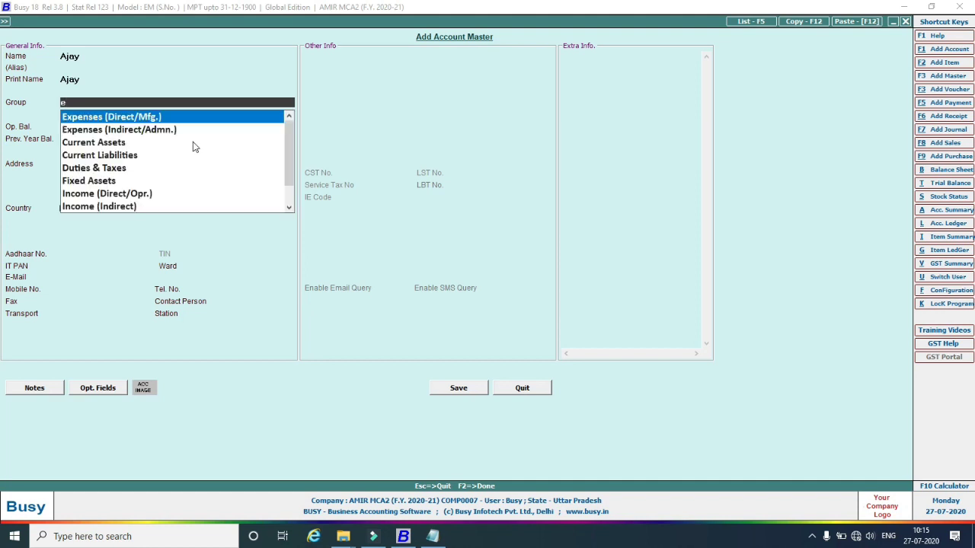
key("Return")
key("Return")
key("Return")
key("Return")
key("Return")
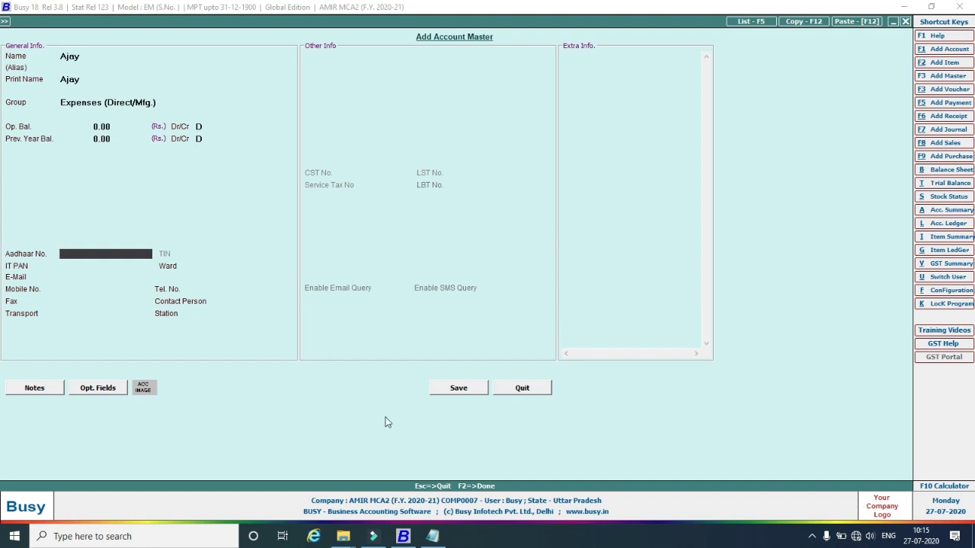
left_click(447, 391)
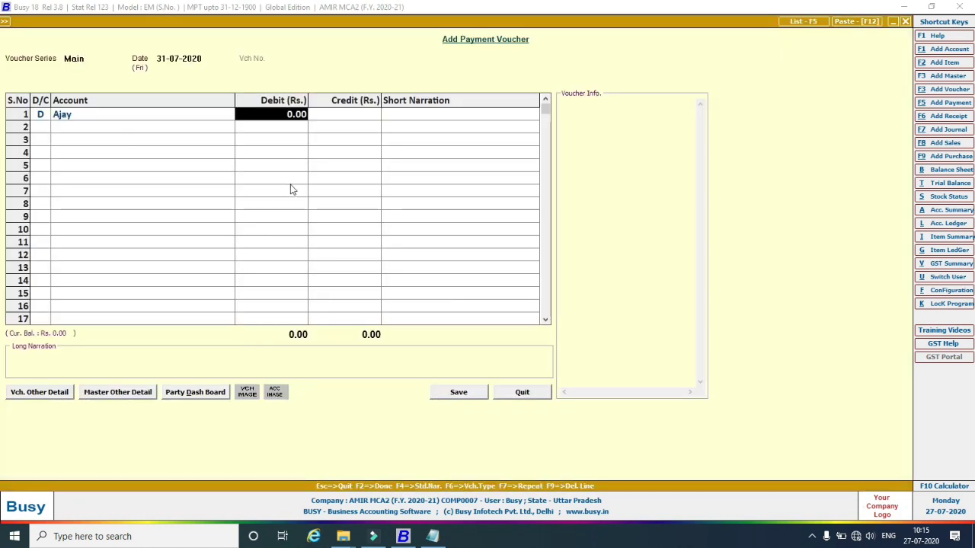
Debit 1,500 to the new payee account with a matching 1,500.00 Cash credit.
type("1500")
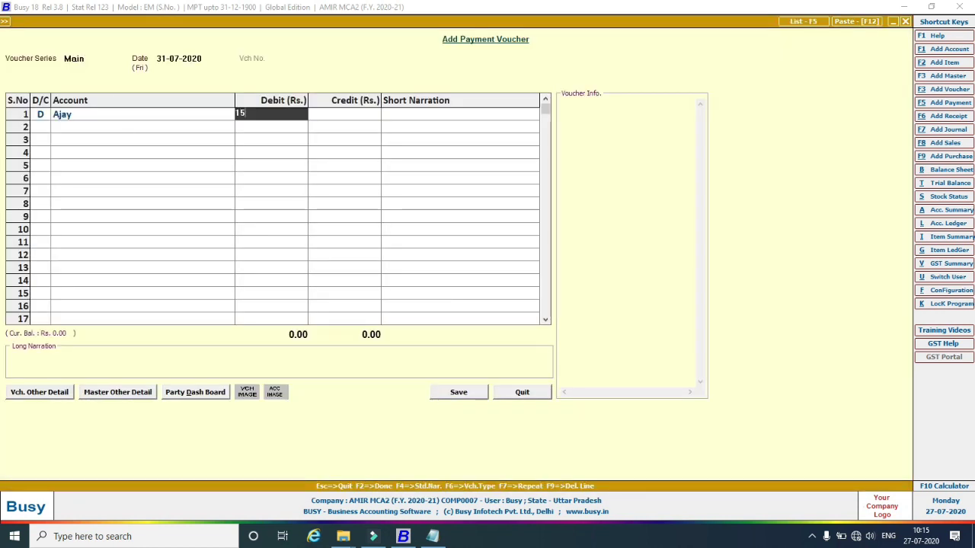
key("Return")
key("Return")
key("Return")
key("Return")
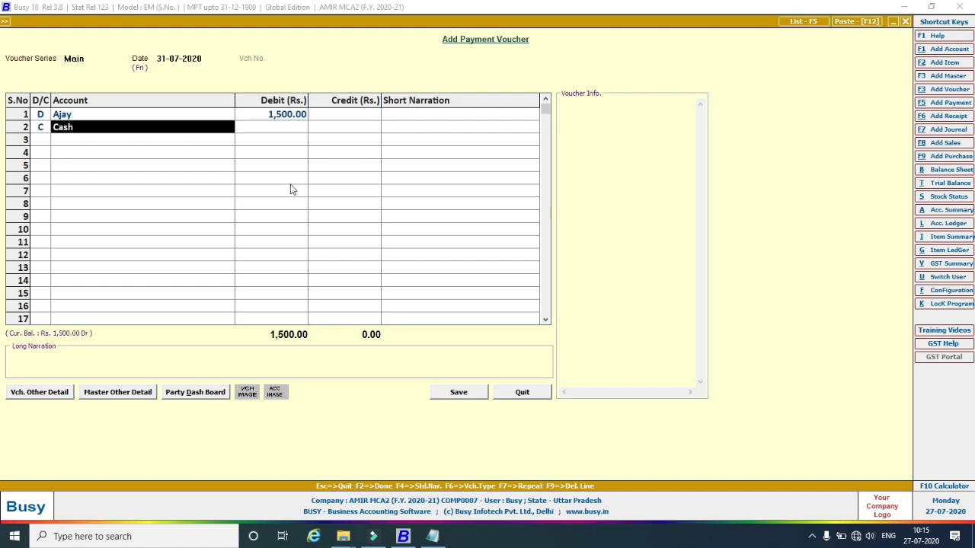
key("Return")
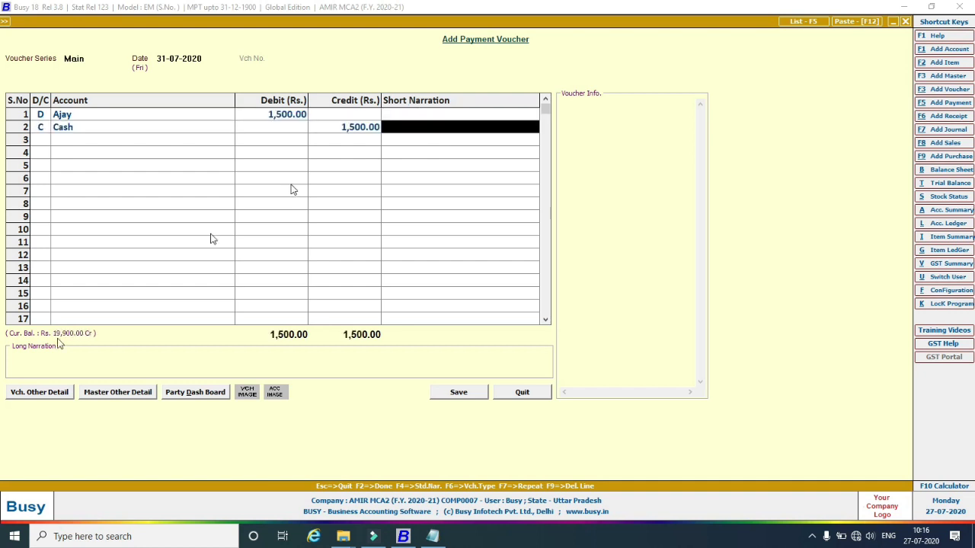
Add the Electric Bill narration, save despite negative cash, and close voucher entry.
left_click(53, 369)
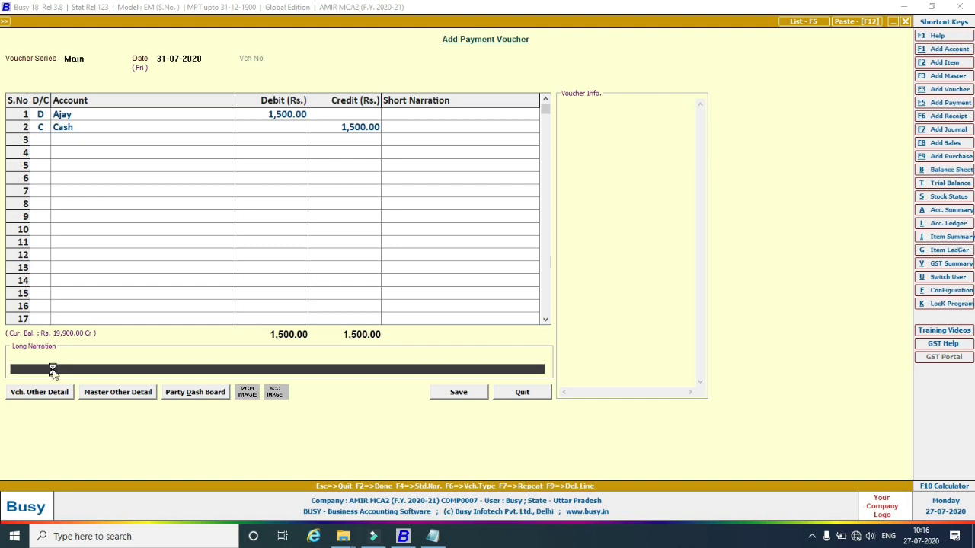
key("F4")
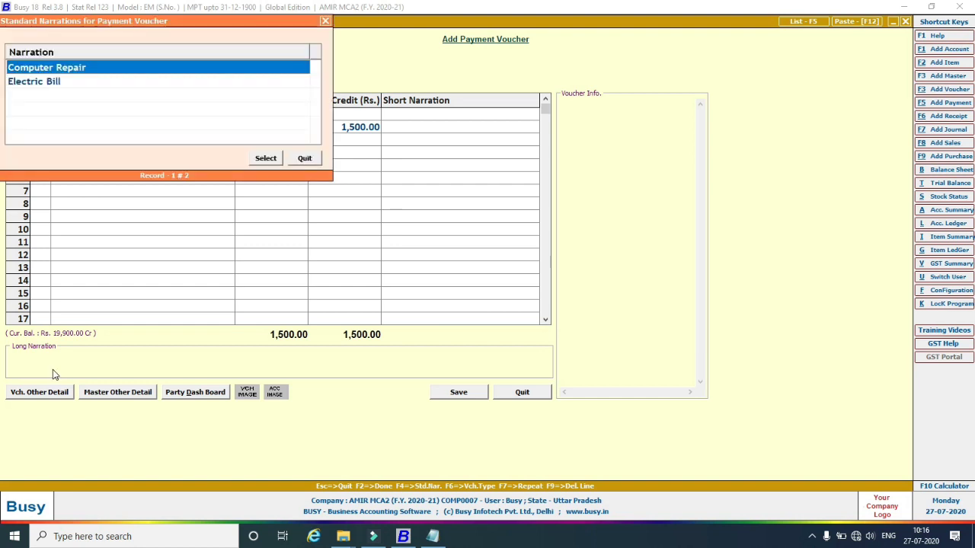
left_click(43, 84)
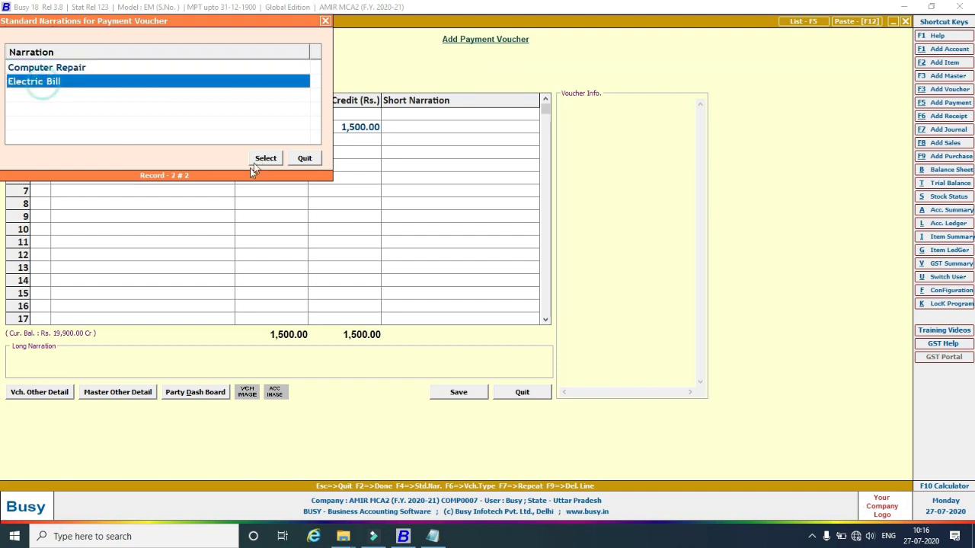
left_click(259, 160)
left_click(461, 392)
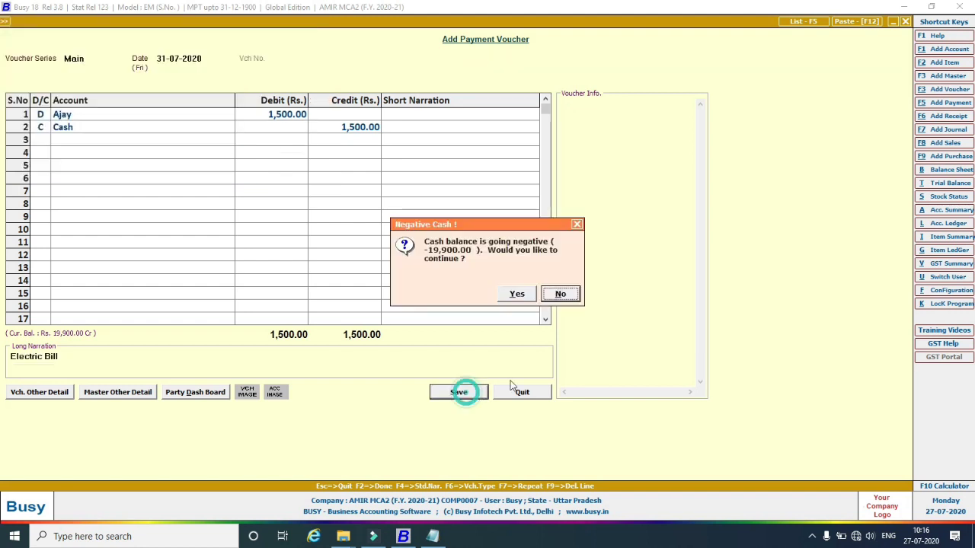
left_click(515, 295)
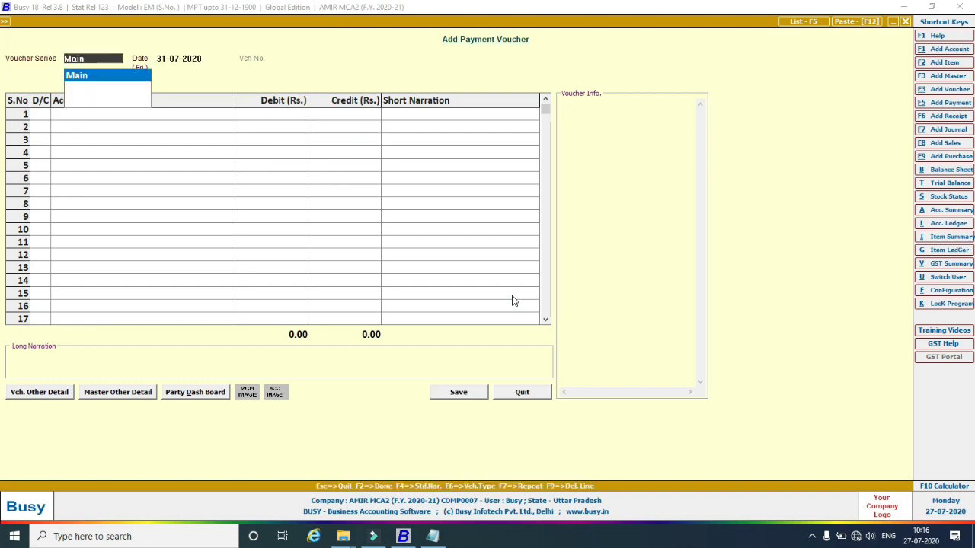
key("Escape")
key("Escape")
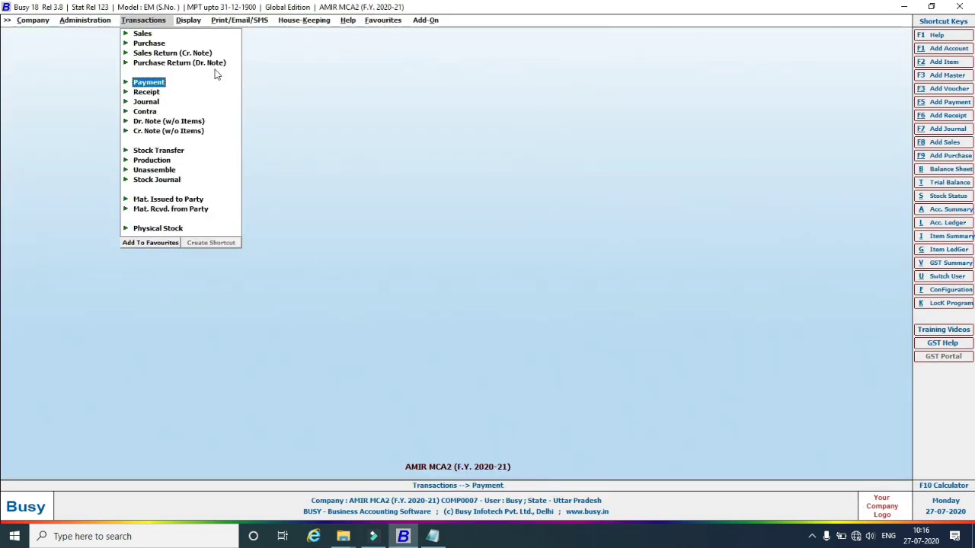
Open the Account-Wise Ledger report setup in Standard format for One Account.
left_click(191, 20)
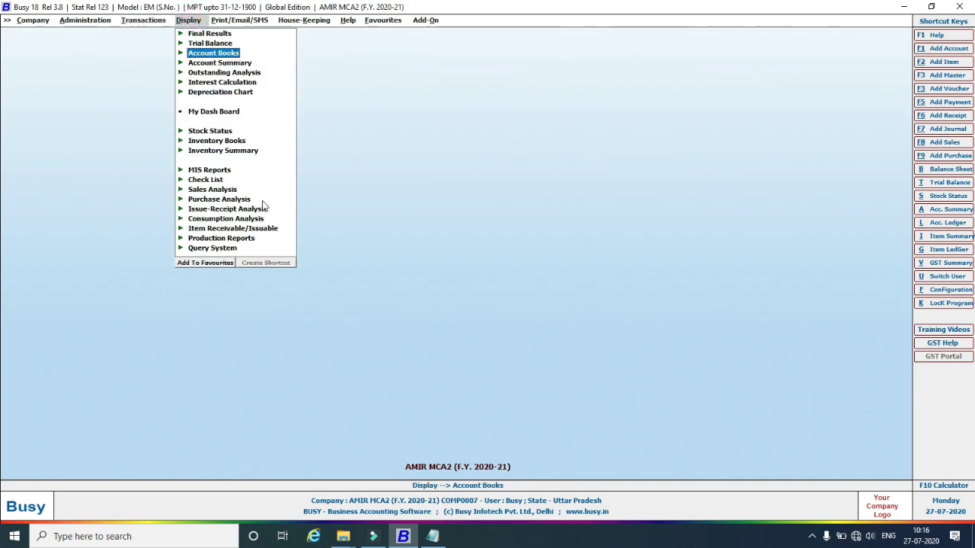
left_click(180, 54)
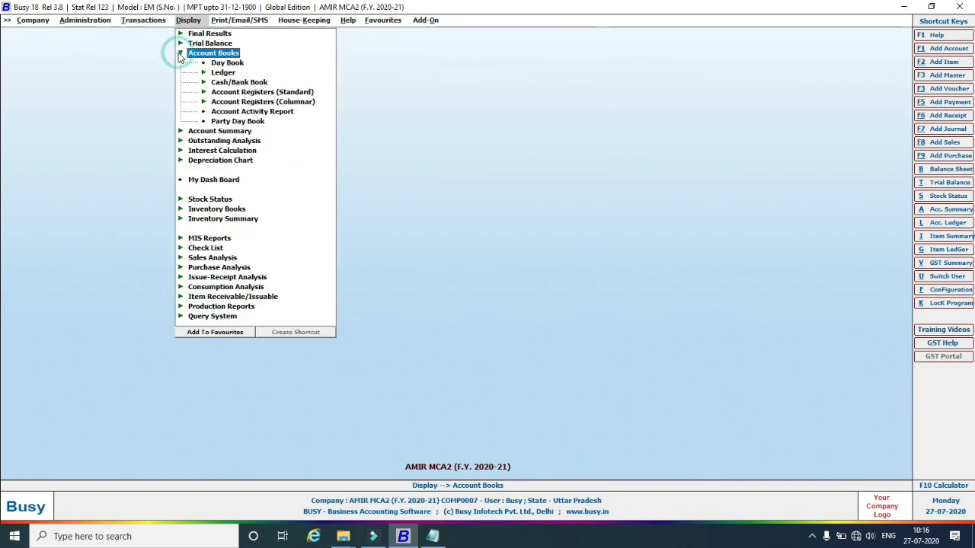
left_click(208, 75)
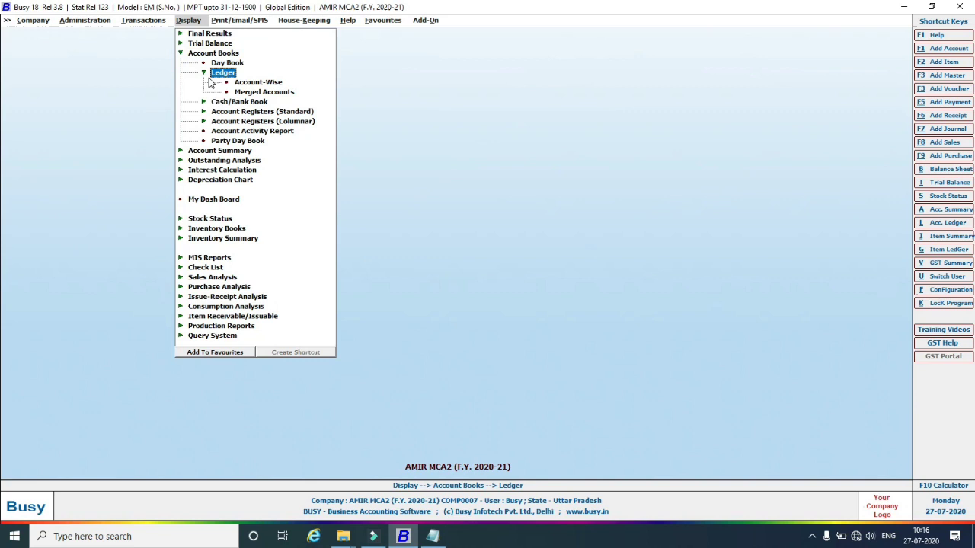
left_click(256, 86)
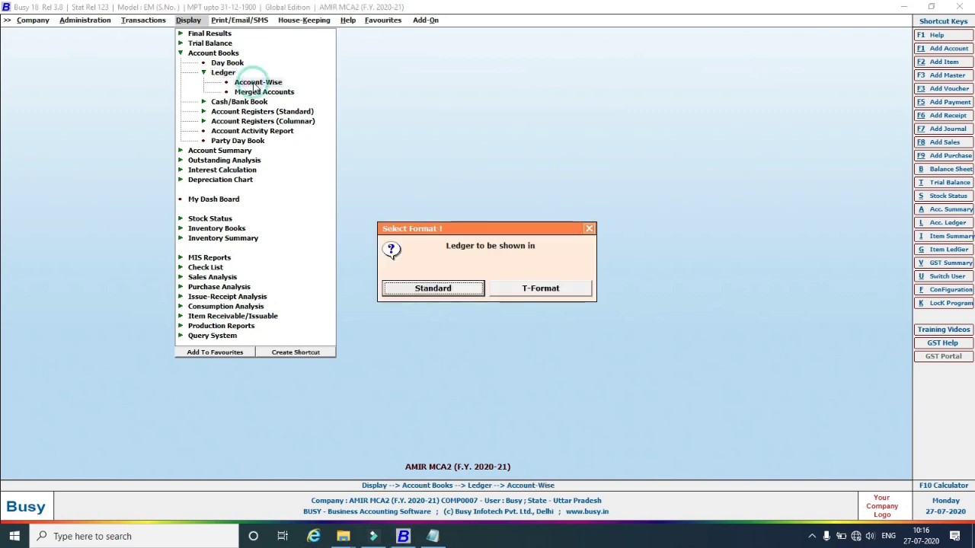
left_click(432, 300)
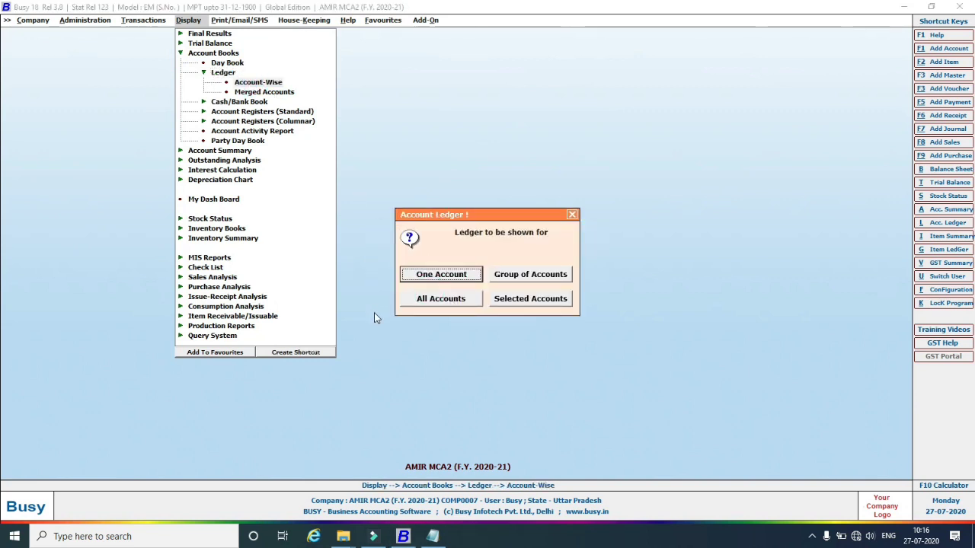
left_click(433, 276)
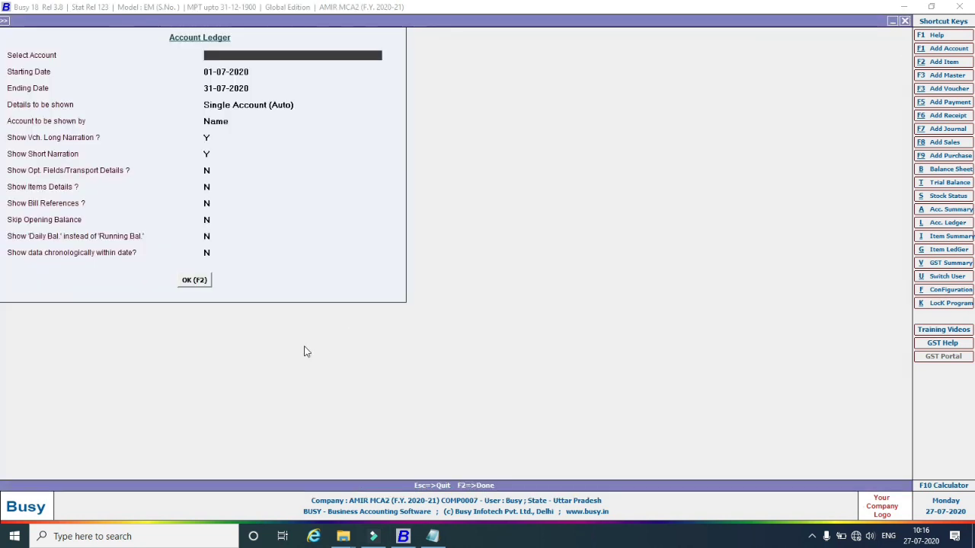
Generate the ledger for the new payee's account with default dates and accounts shown by Name.
type("a")
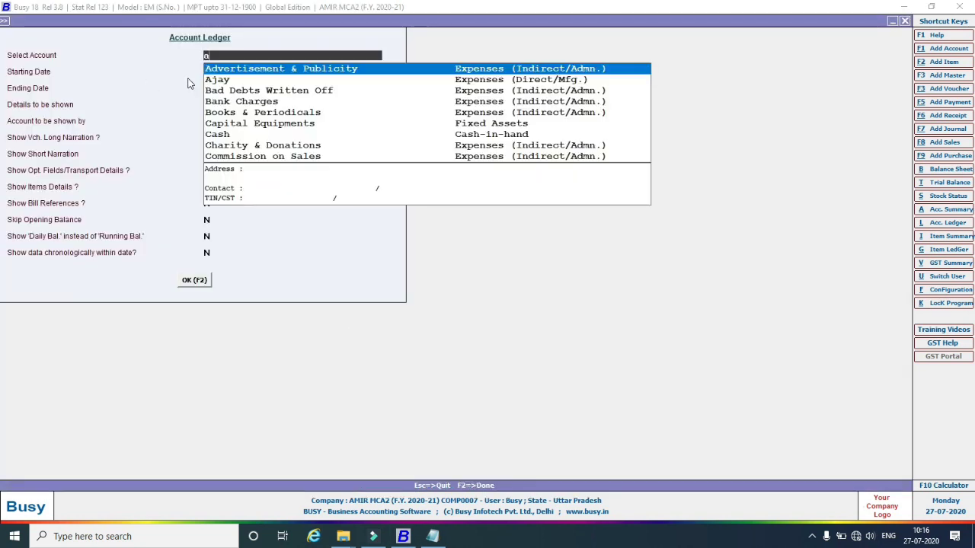
key("Down")
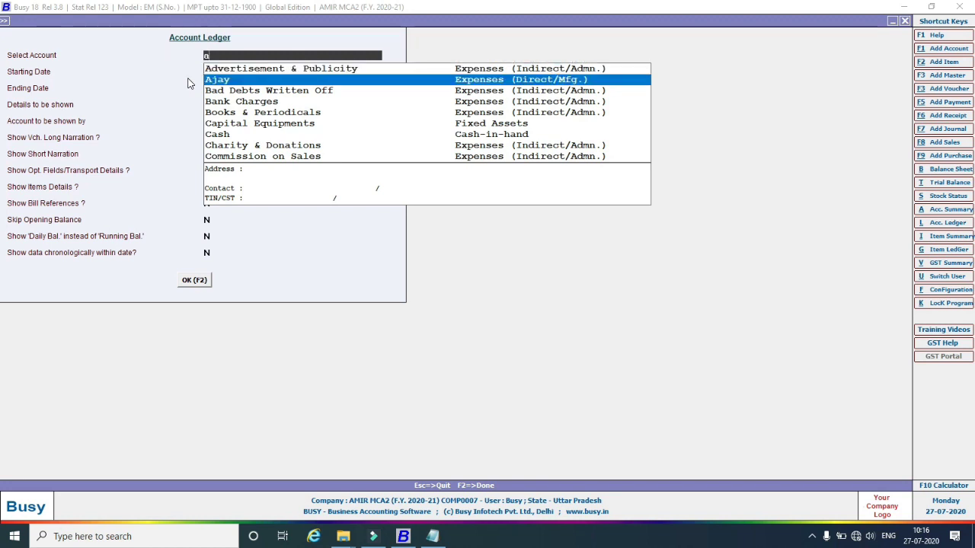
key("Return")
key("Return")
key("Return")
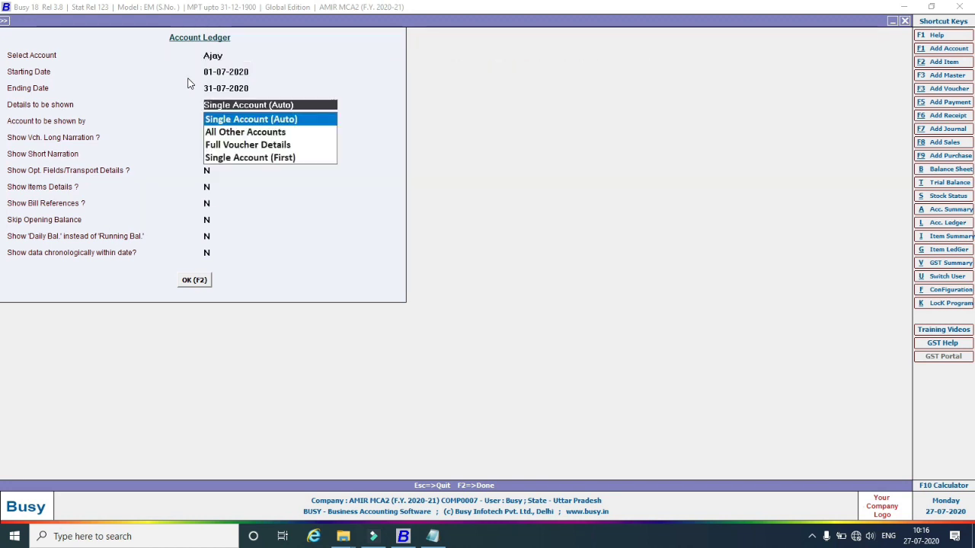
key("Return")
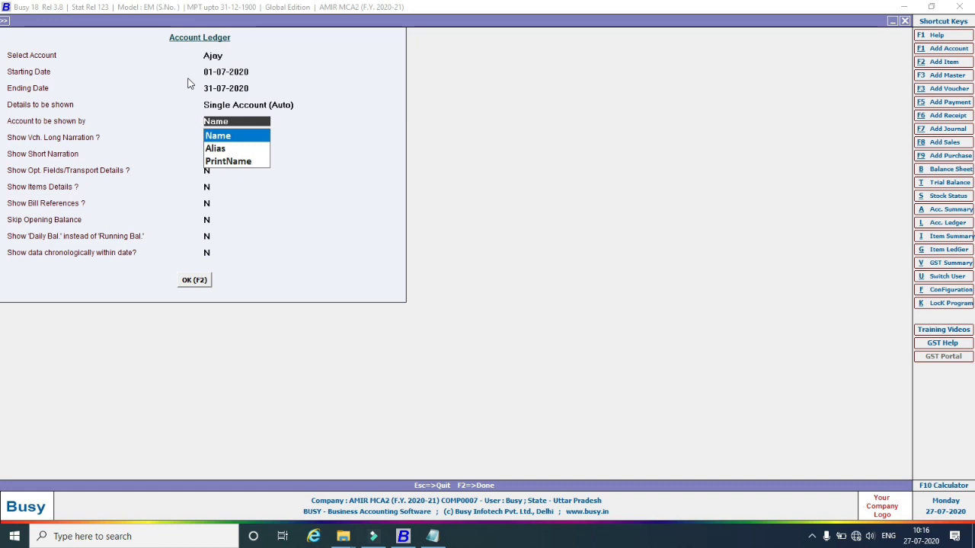
key("Return")
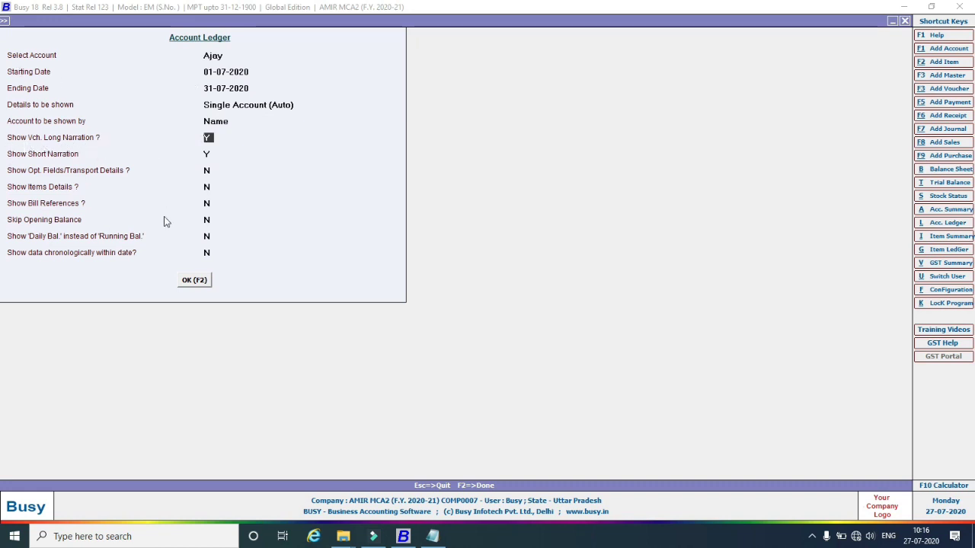
left_click(200, 281)
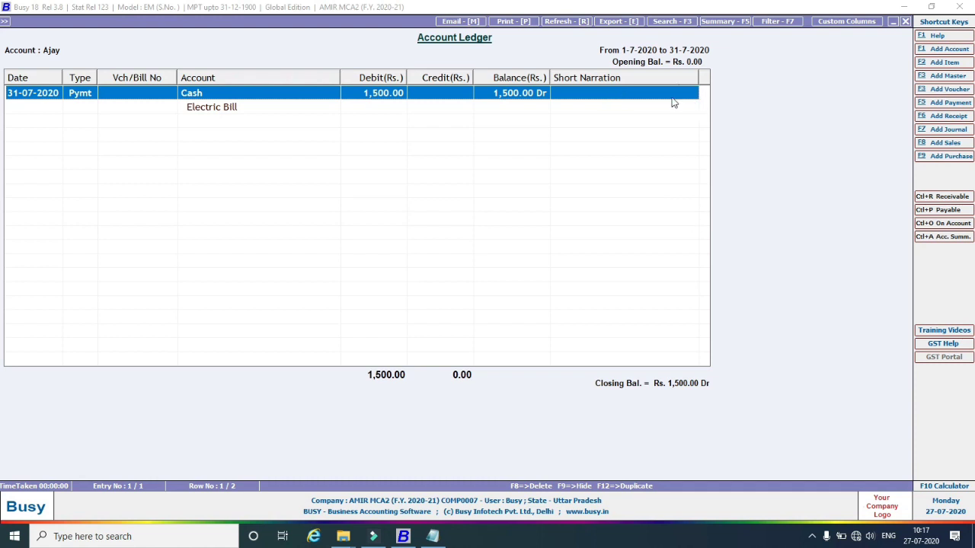
Narrow the Short Narration column, then regenerate the report and return to the options.
left_click_drag(699, 79, 669, 80)
key("Escape")
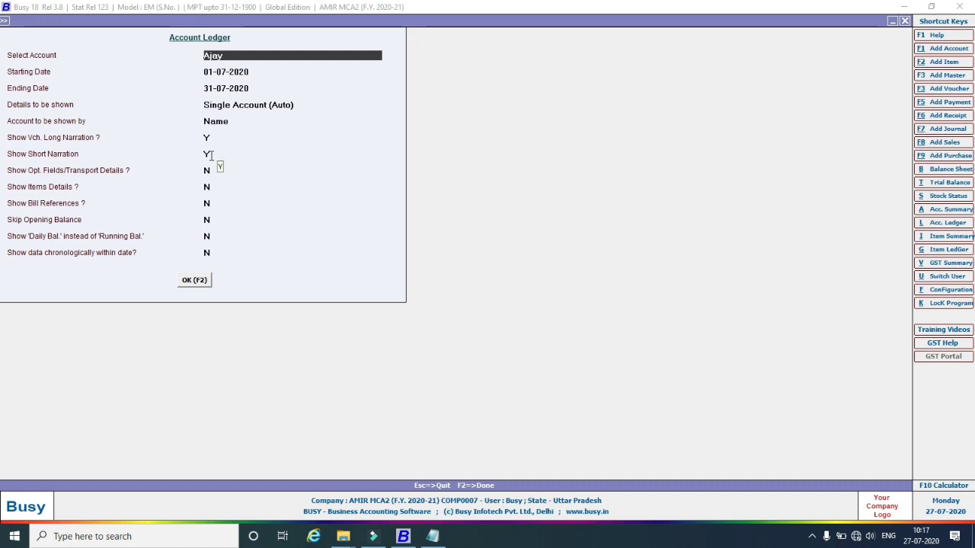
left_click(197, 283)
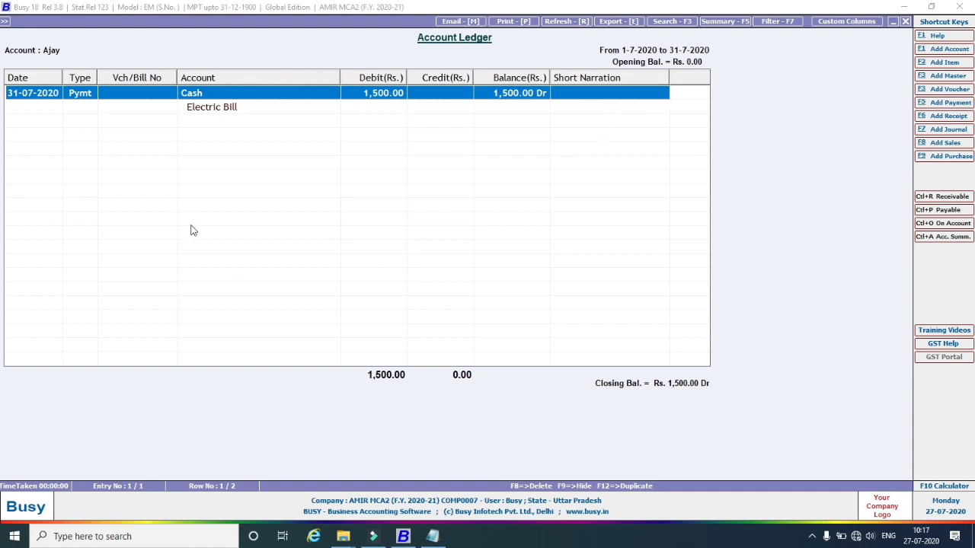
key("Escape")
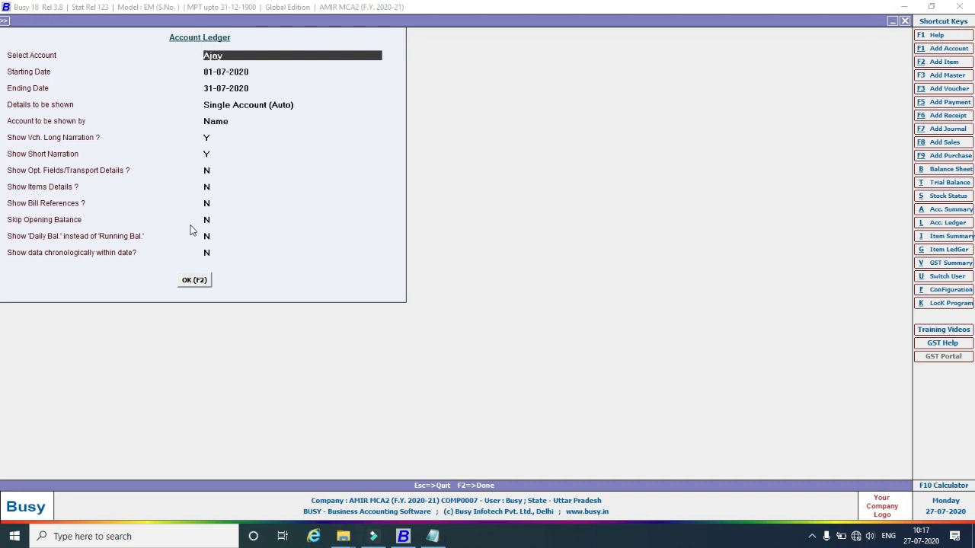
Generate the Account Ledger for all accounts instead of one.
key("Escape")
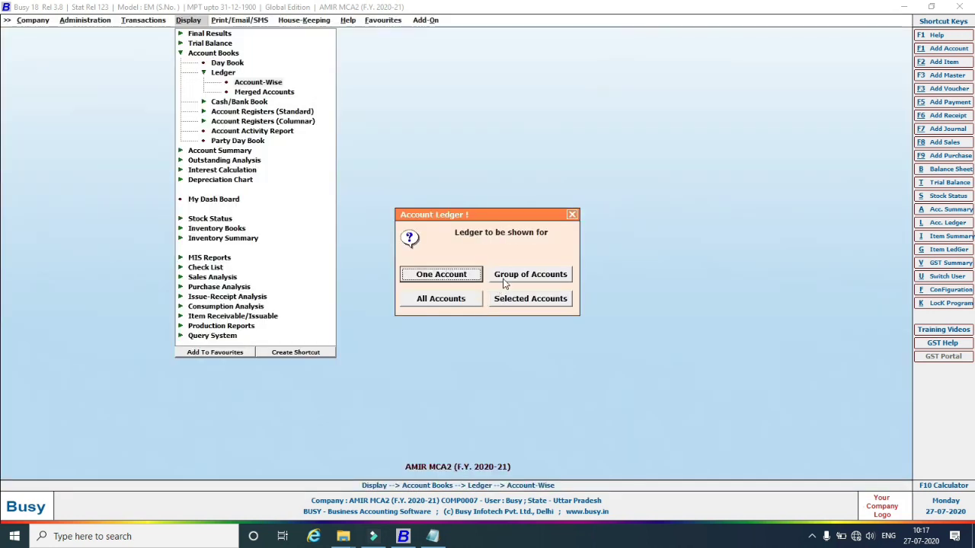
left_click(466, 305)
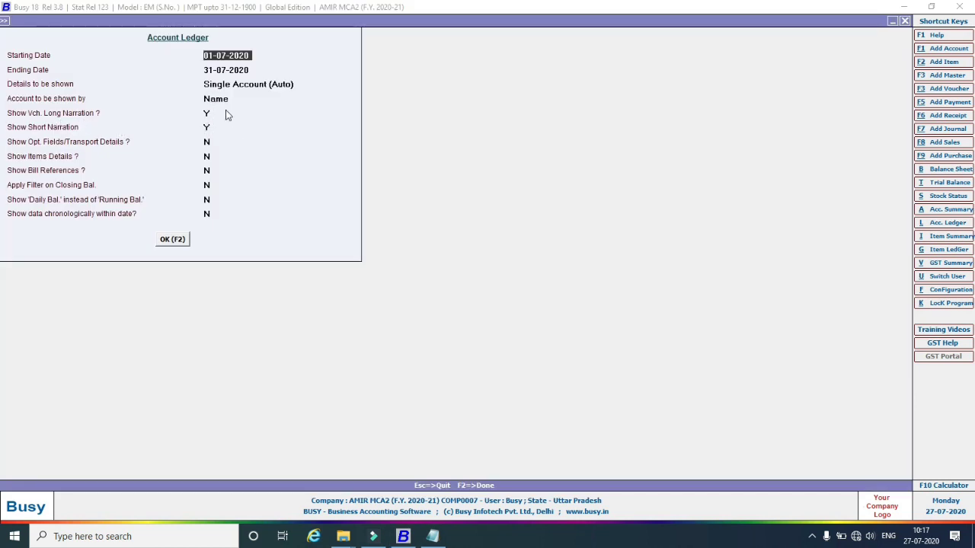
left_click(173, 240)
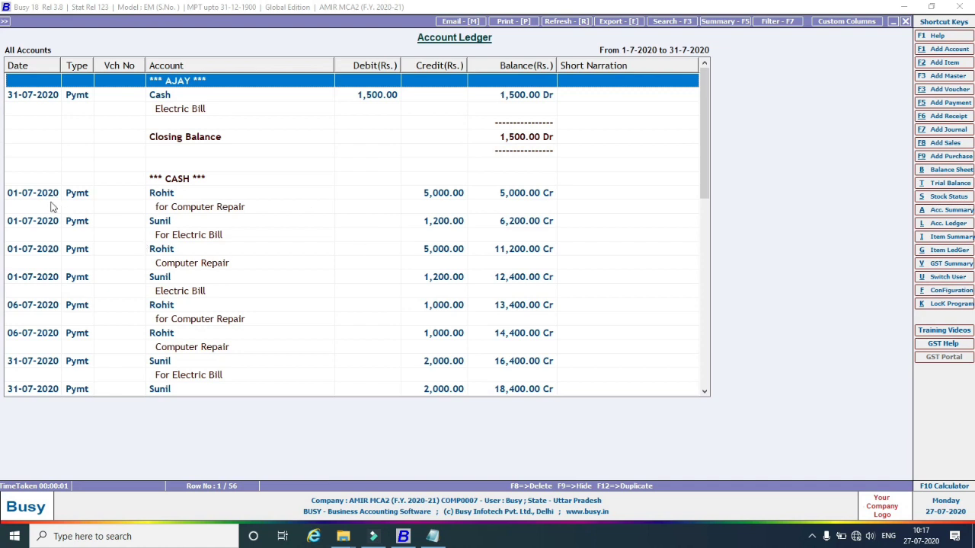
Browse the Computer Repair and Electric Bill entries and bring up the Print Account Ledger prompt.
left_click(165, 211)
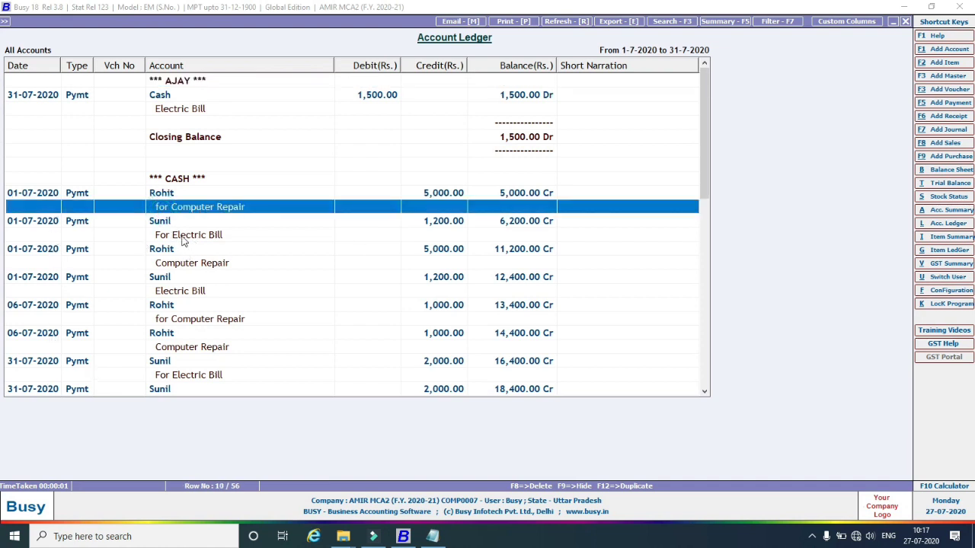
left_click(183, 236)
left_click(204, 263)
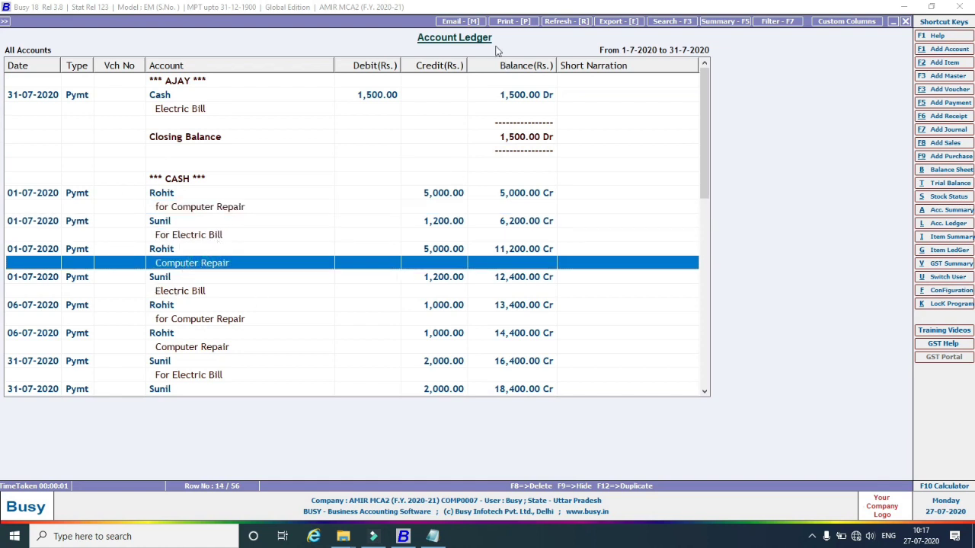
left_click(500, 23)
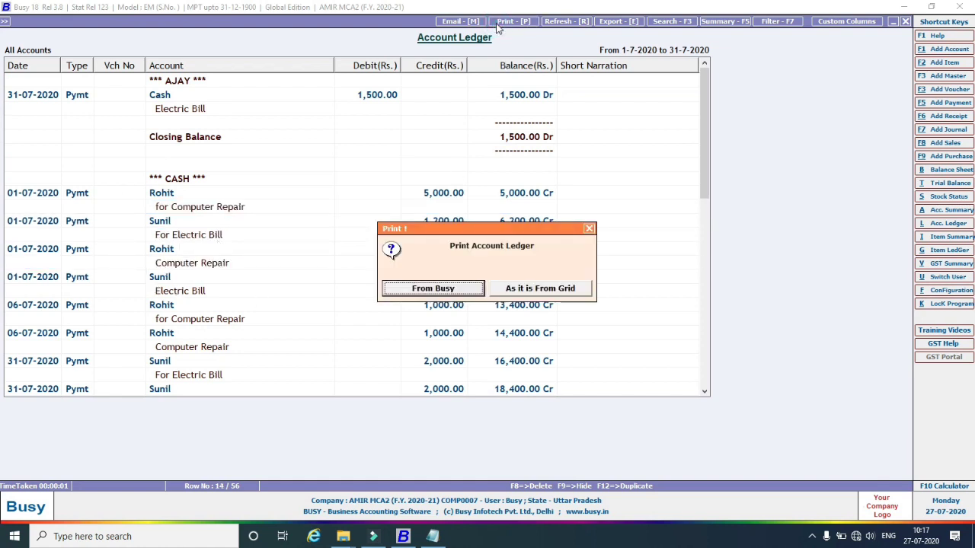
Choose Busy's own print format, accept the Ledger Printing options and preview.
left_click(465, 288)
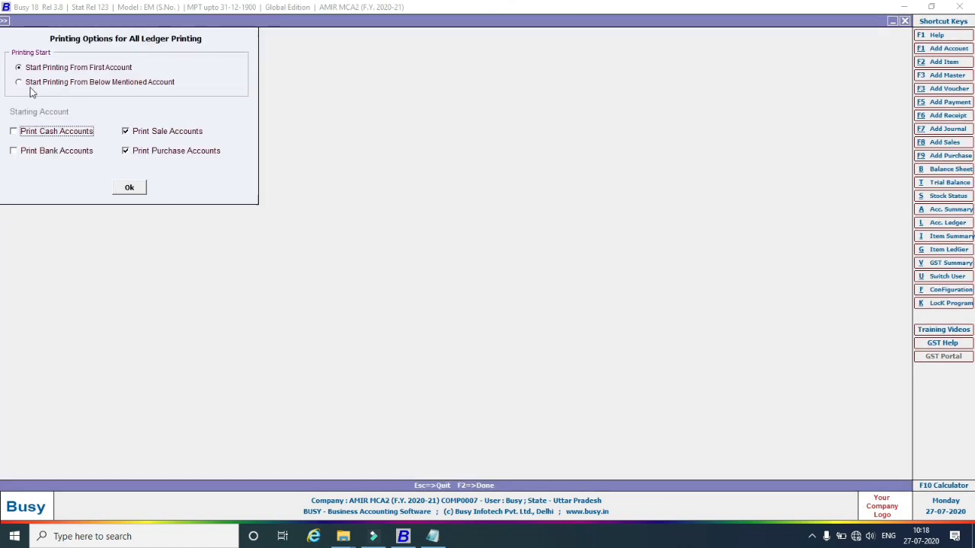
left_click(129, 187)
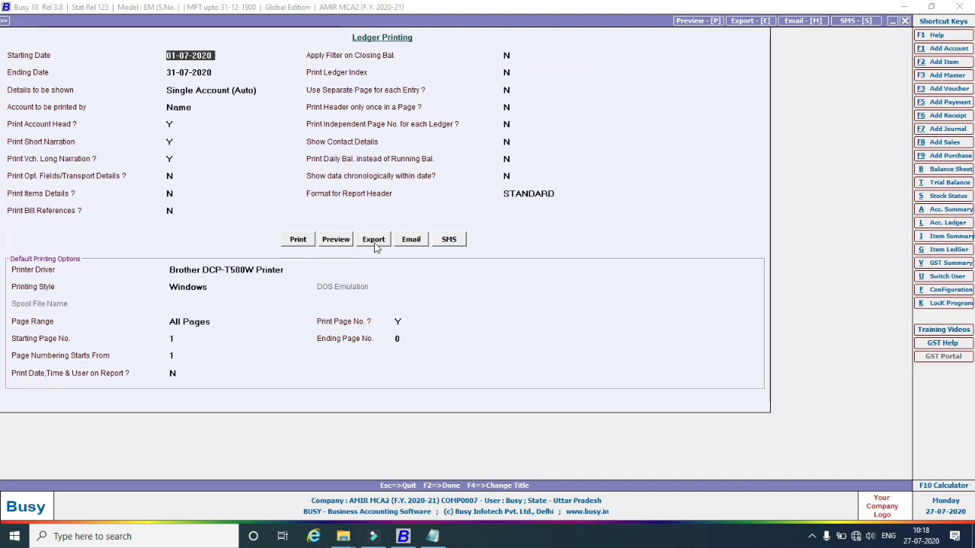
left_click(344, 239)
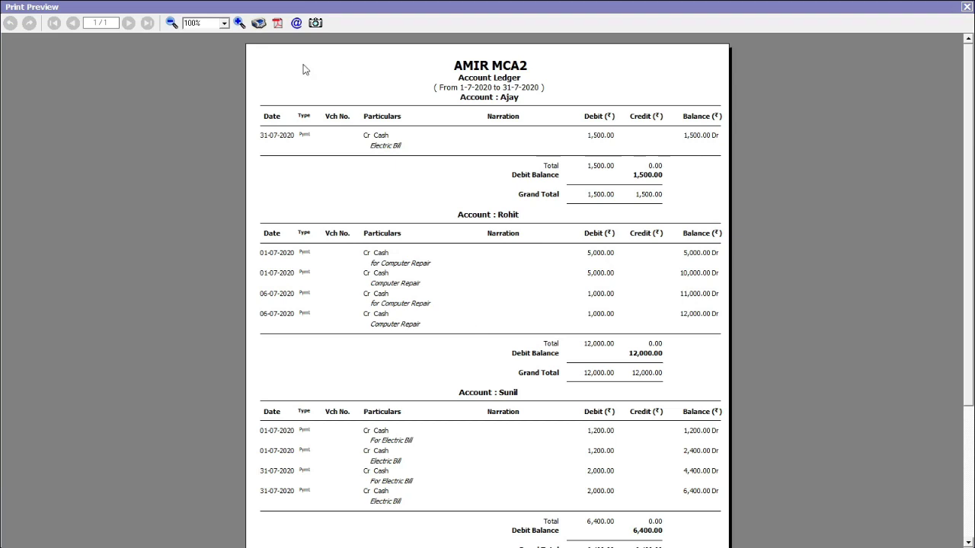
Zoom the ledger preview to 130%, review the party balances, then close it.
left_click(240, 24)
left_click(239, 24)
left_click(239, 24)
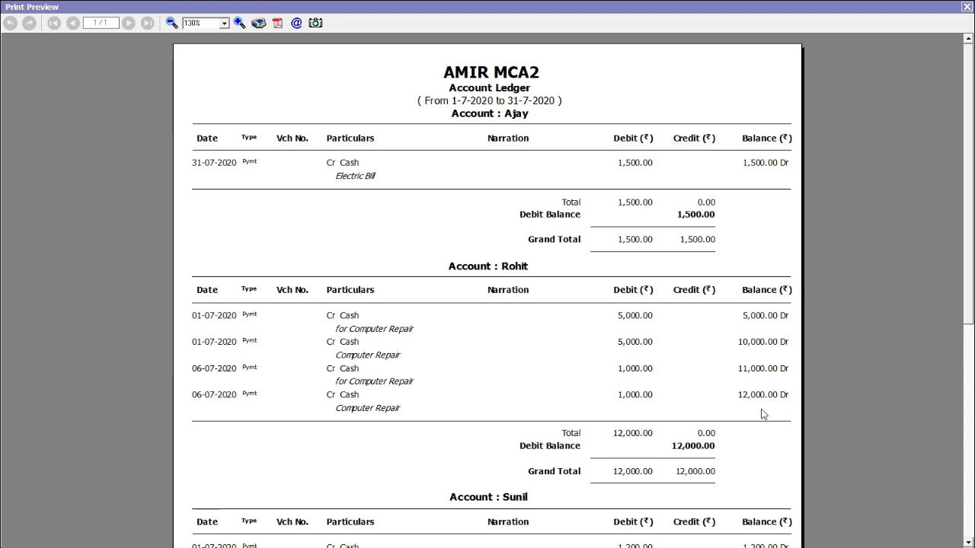
scroll(2, 381, "down", 5)
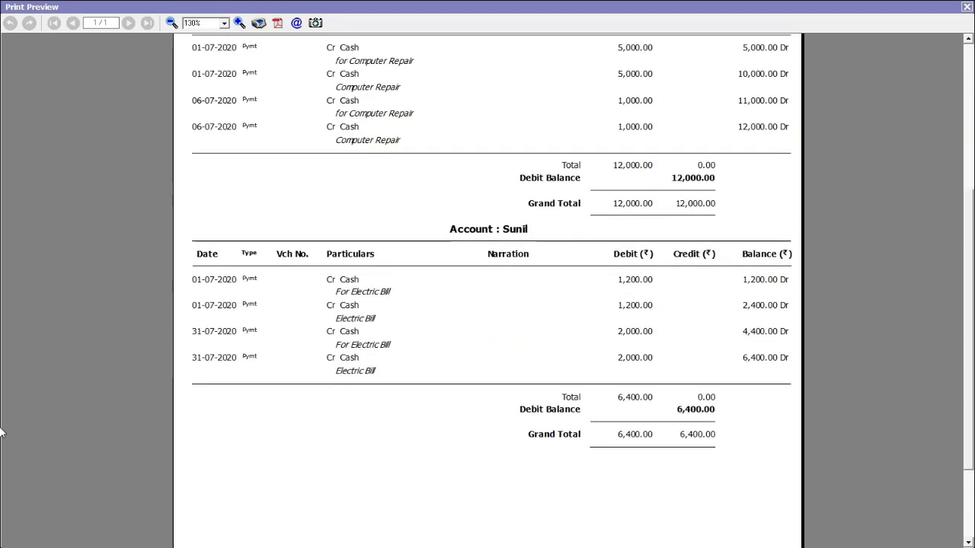
scroll(2, 381, "up", 5)
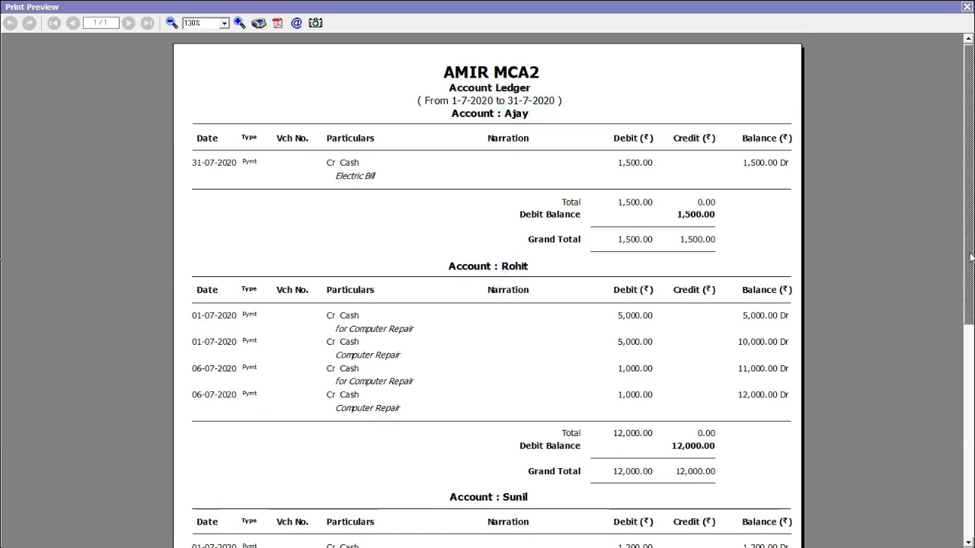
scroll(4, 255, "down", 5)
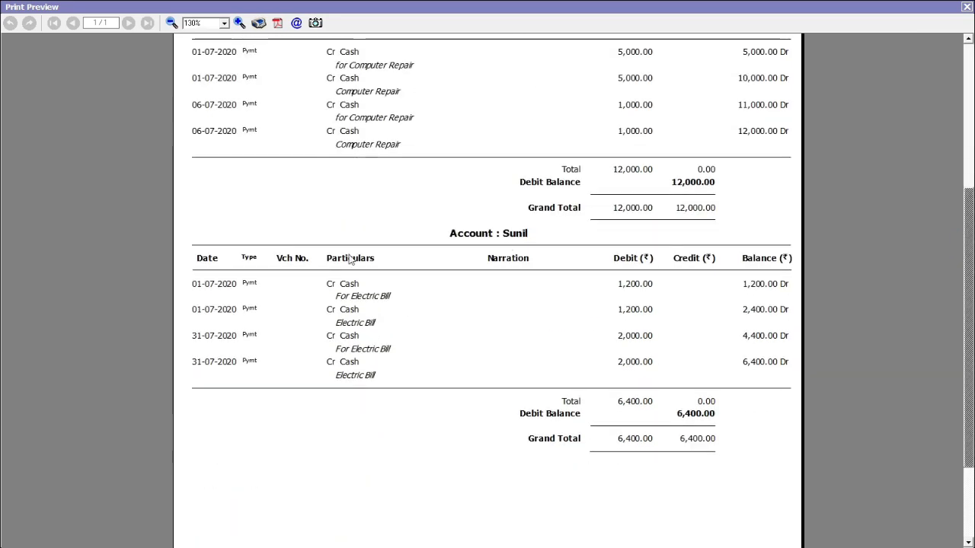
left_click(967, 7)
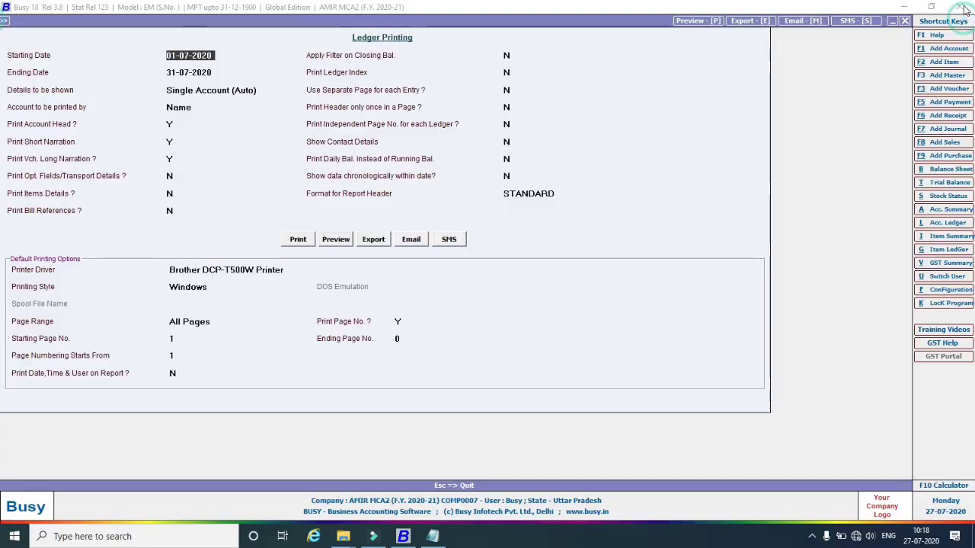
Back out of the ledger printing screens and bring the empty Notepad document to the front.
key("Escape")
key("Escape")
key("Escape")
key("Escape")
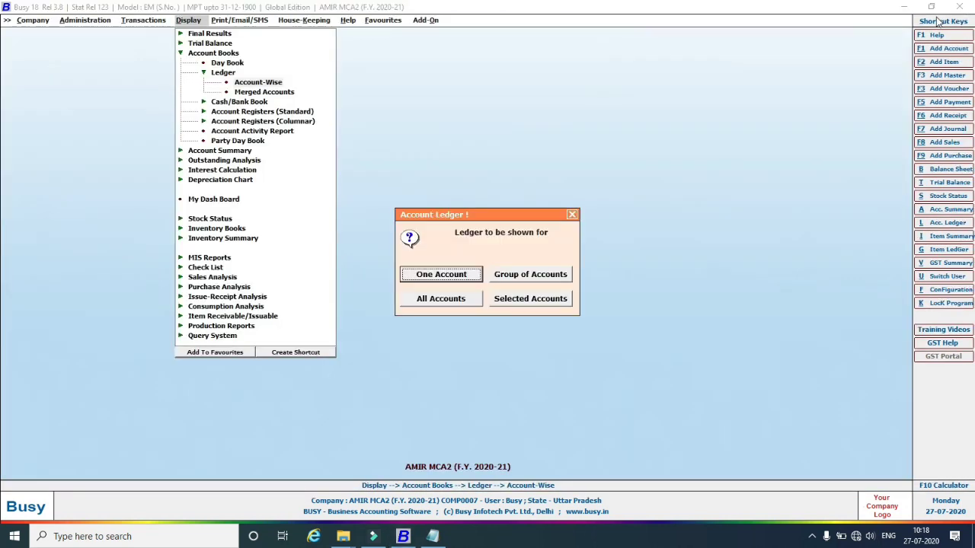
key("Escape")
key("Escape")
key("Escape")
key("Escape")
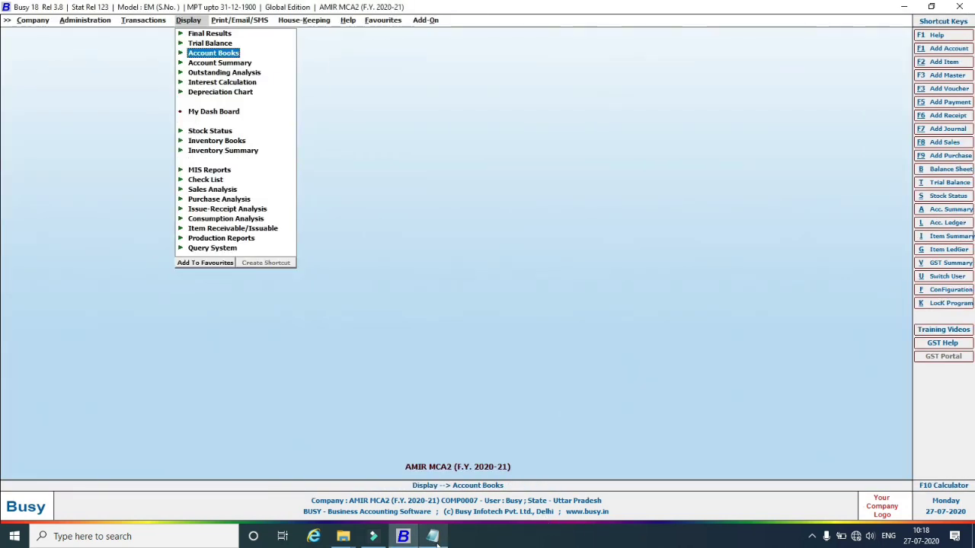
mouse_move(437, 543)
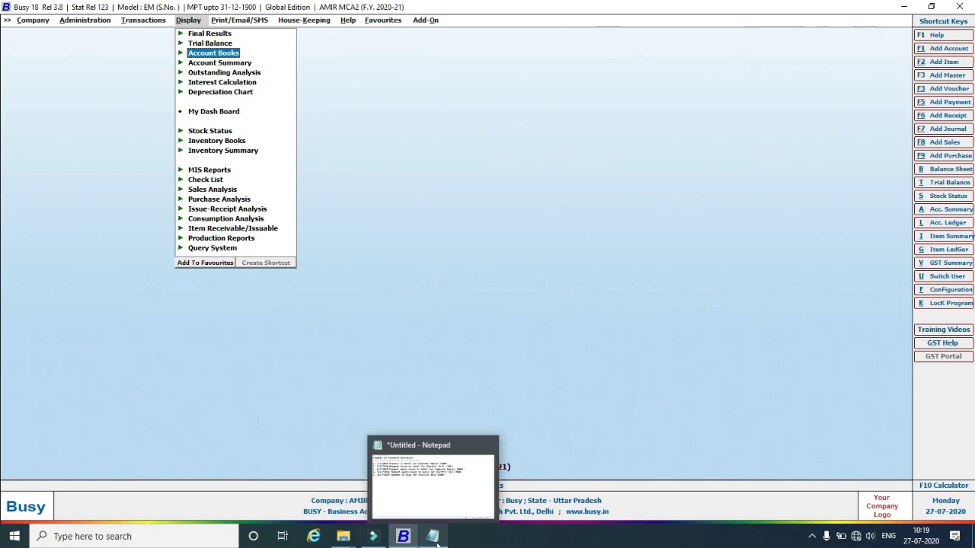
left_click(374, 275)
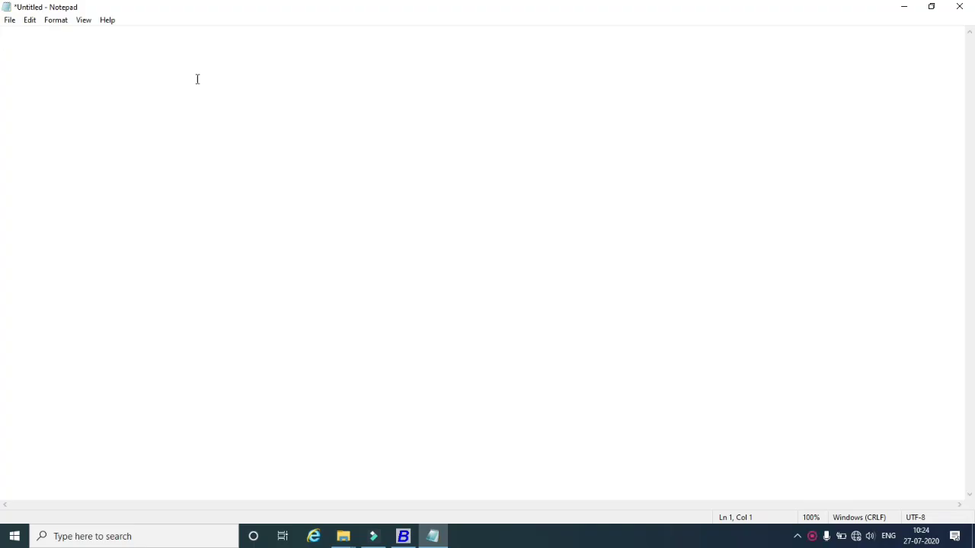
Type the heading 'Bill of Material' underlined with a row of dashes.
type("Bill of Material")
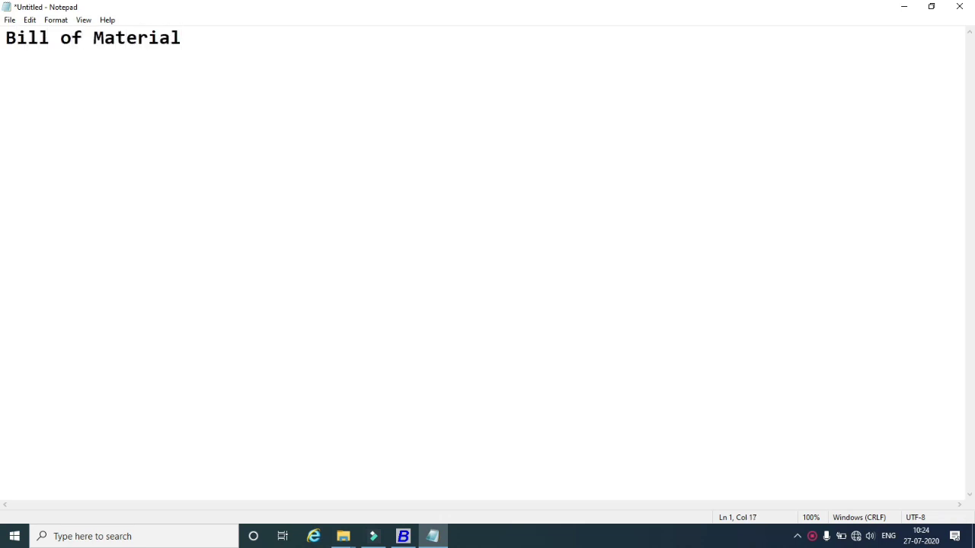
key("Return")
type("--------------------")
key("Return")
Add 'Example of Bill of Material(BOM)' and 'Need to Produce Computer System Assembled With Following Configuration:'.
type("Exam")
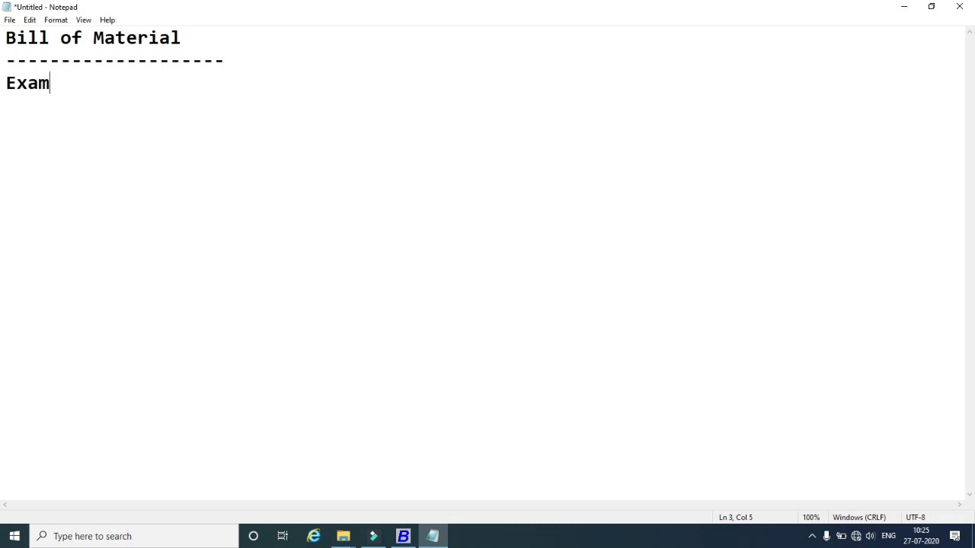
type("ple of ")
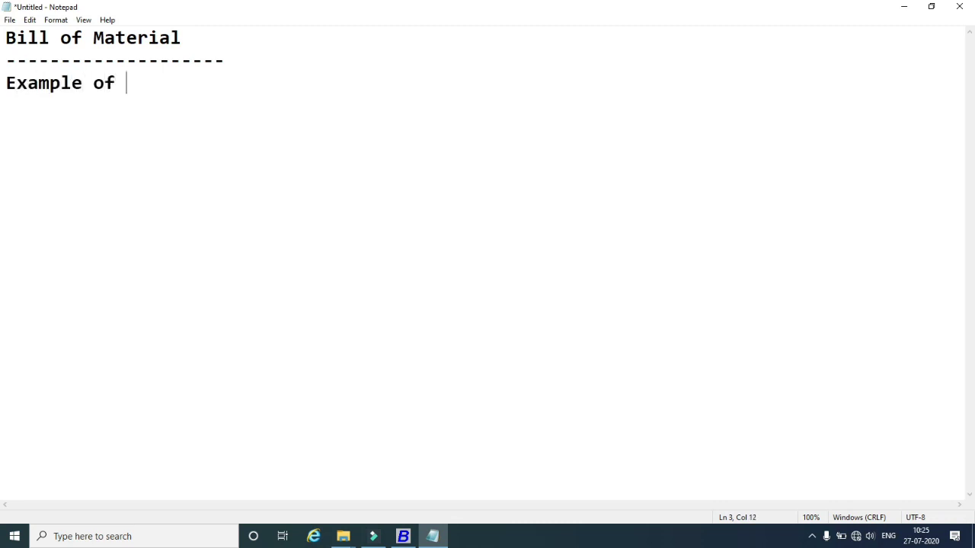
type("Bill of Ma")
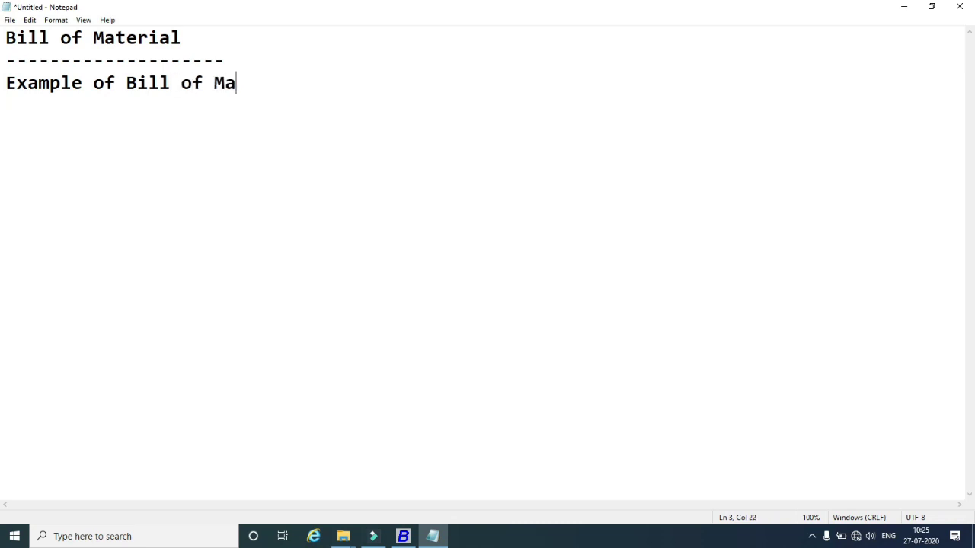
type("terial")
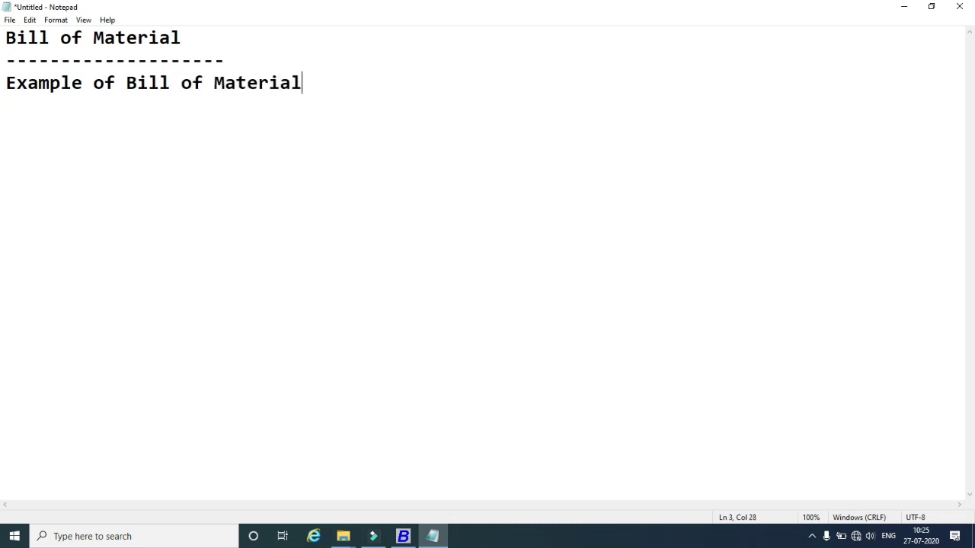
type("(BOM)")
key("Return")
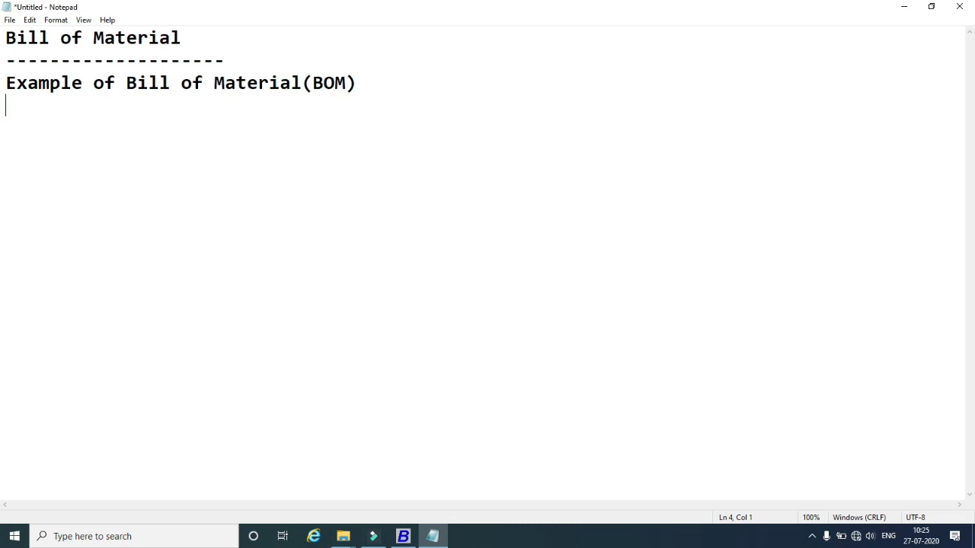
type("Need")
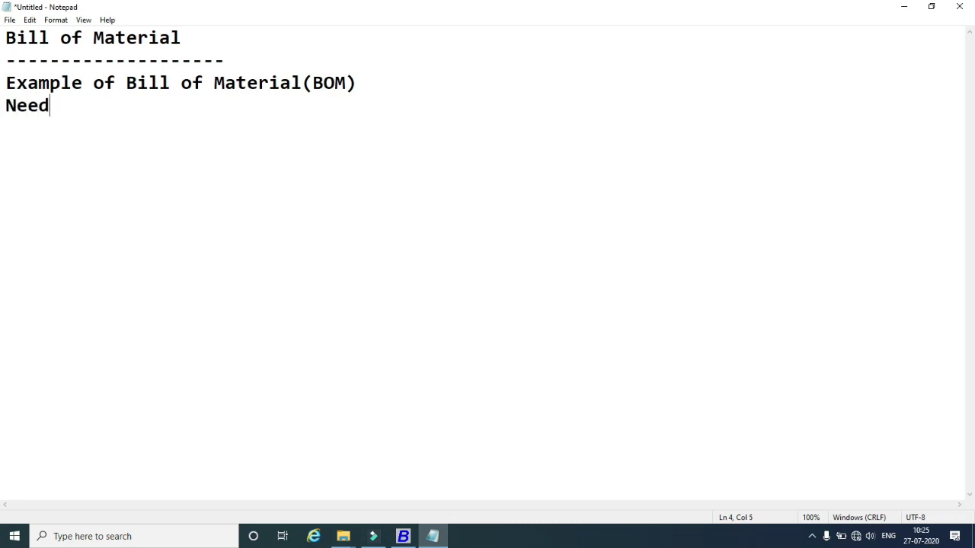
type(" to Produce ")
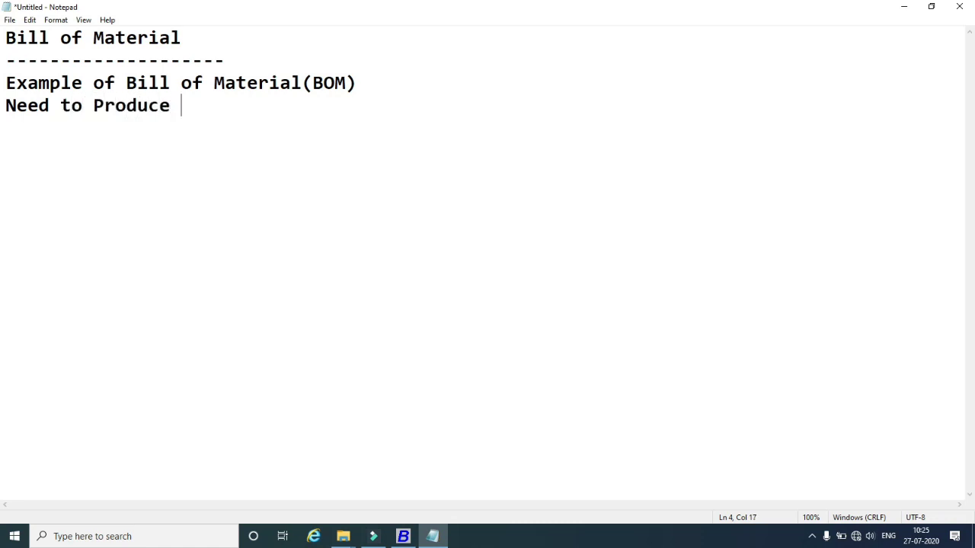
type("Computer System")
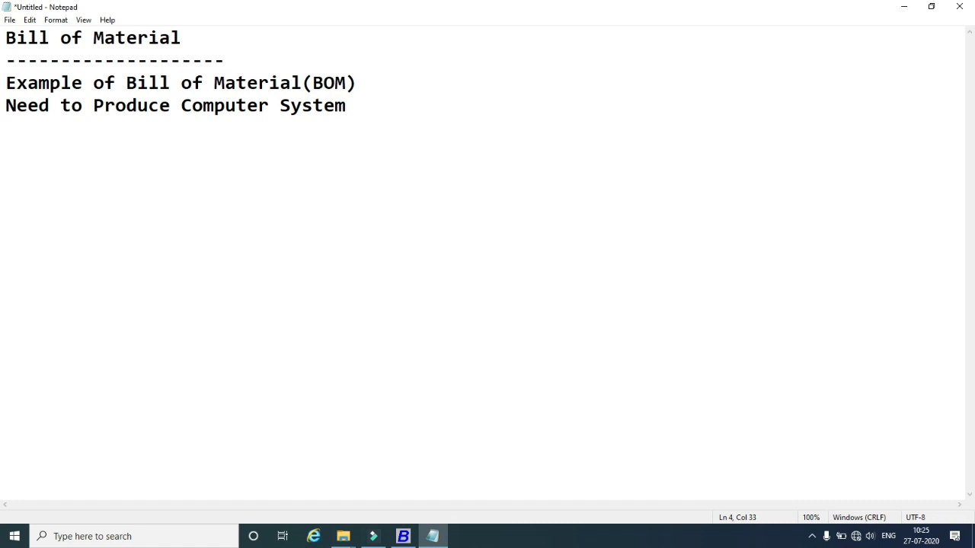
type(" Assemb")
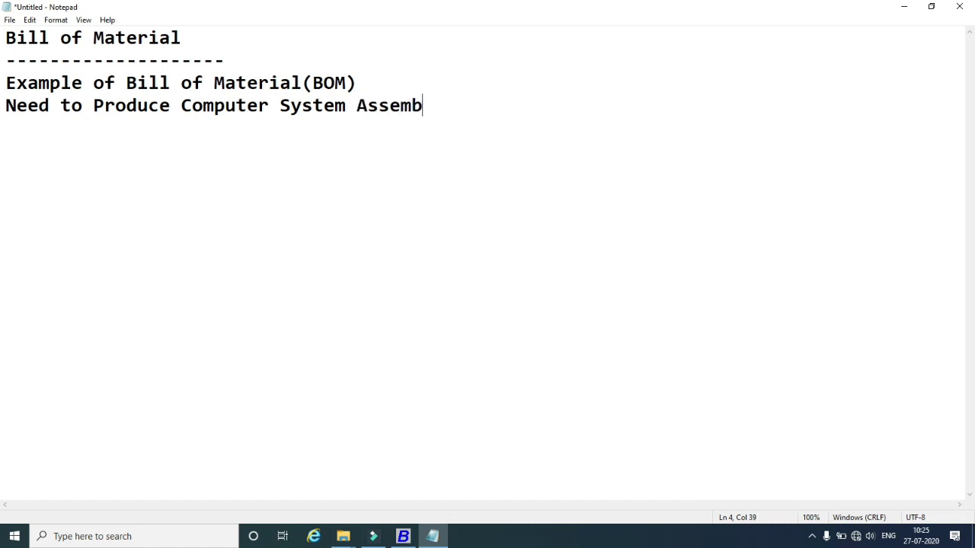
type("led With ")
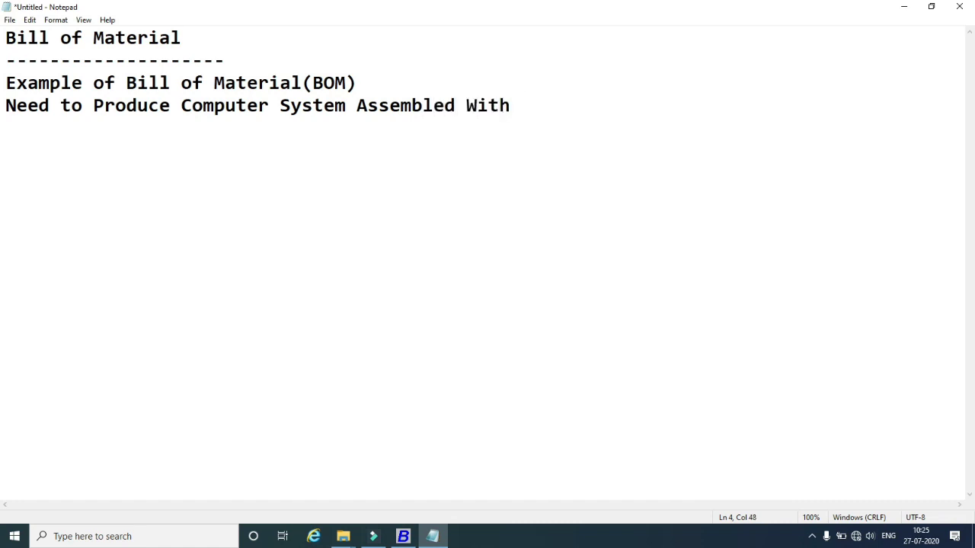
type("Following ")
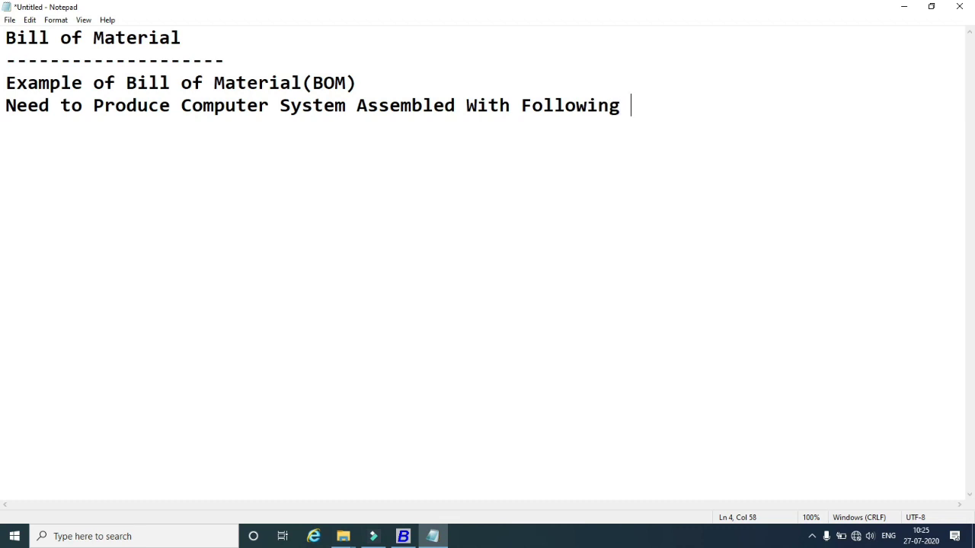
type("Configurat")
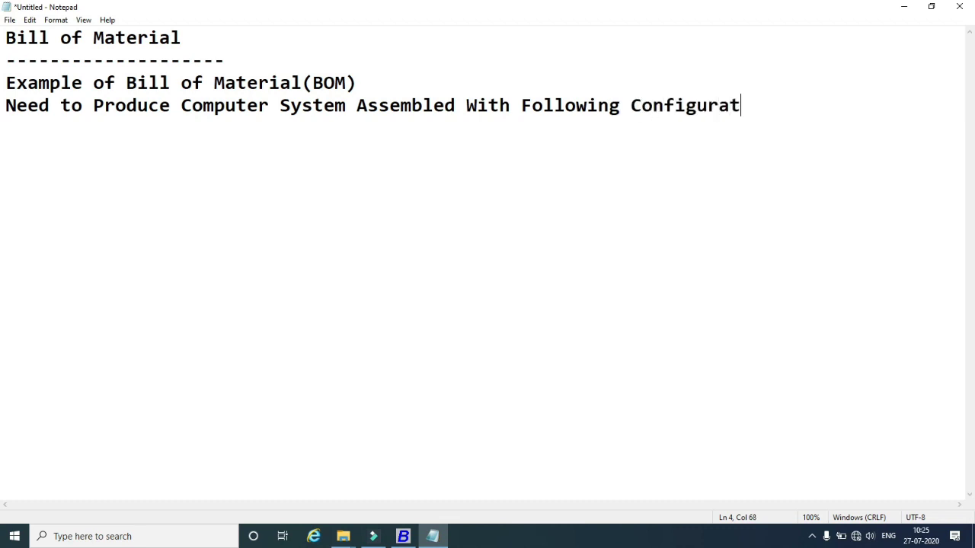
type("ion:")
key("Return")
Complete item 1 as 'RAM DDR3 4GB' and enter item 2 'CPU Corei5 6th Gen'.
type("1. RAM ")
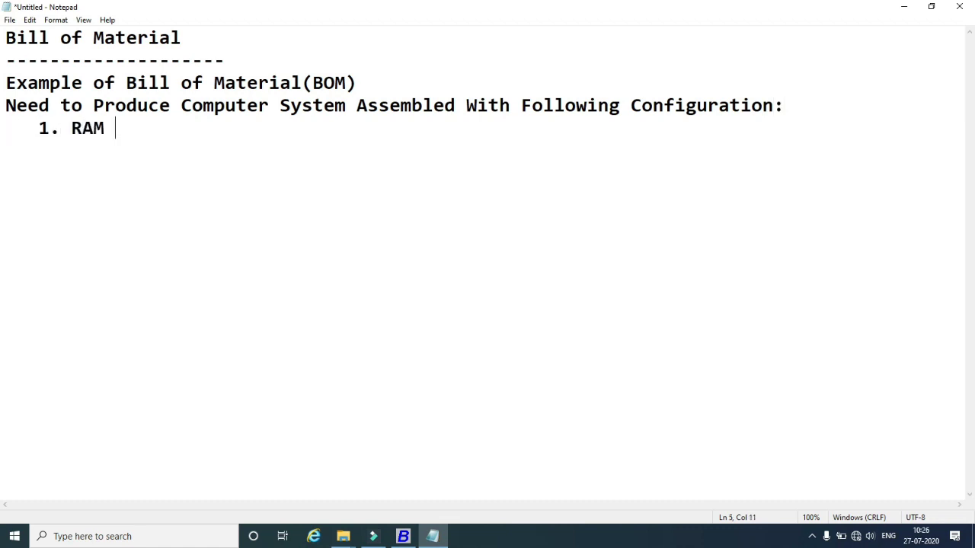
type("DDR3 4")
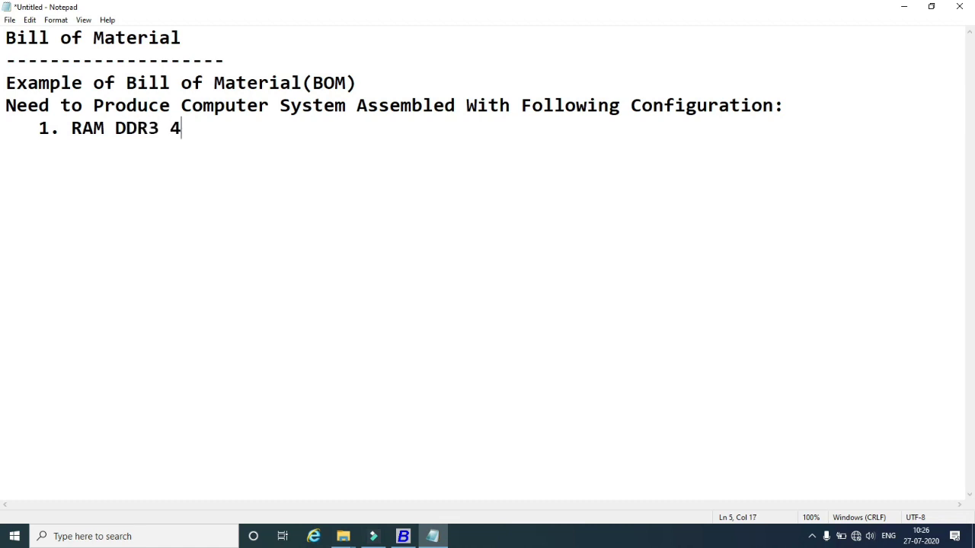
key("BackSpace")
type("GB ")
type("   2")
type(". ")
type("RA")
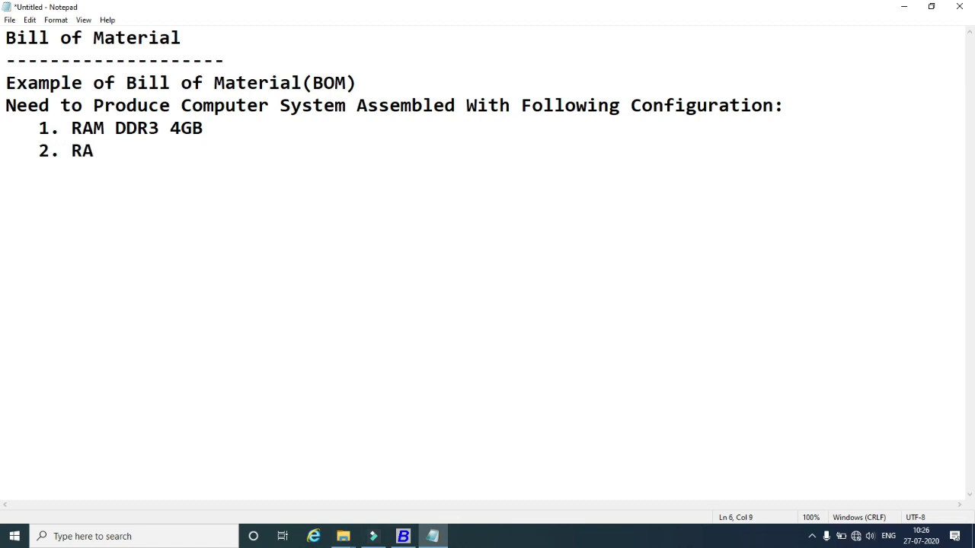
key("BackSpace")
key("BackSpace")
type("CPU Core")
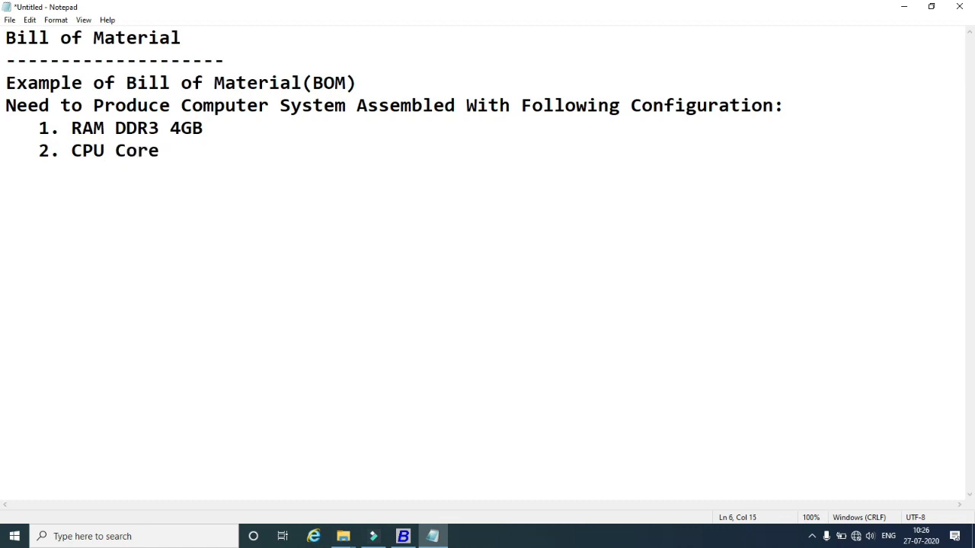
type("i5 6th")
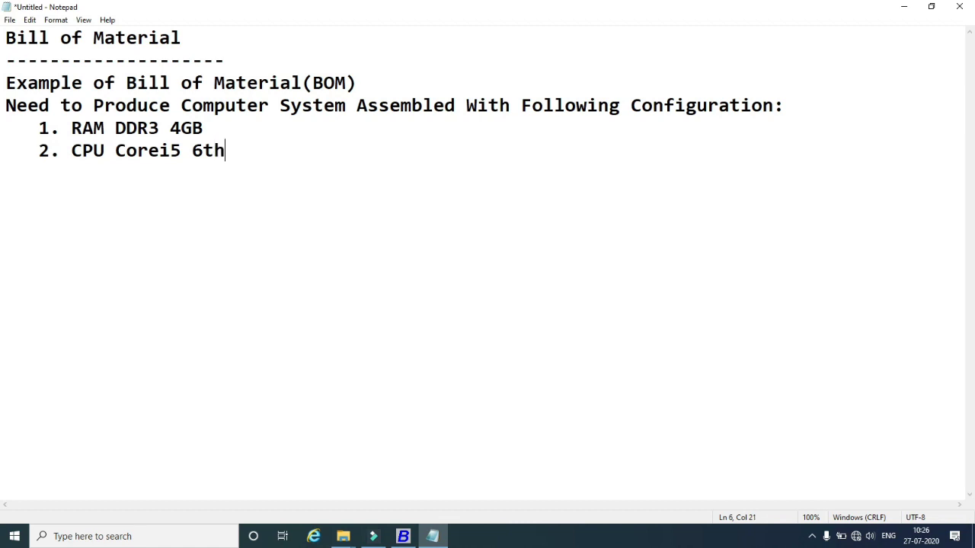
type(" Gen")
Add item 3 'HDD 1TB STA' and item 4 'Monitor LG 1234', then begin item 5 'Mot'.
key("Return")
key("BackSpace")
type("3. HDD")
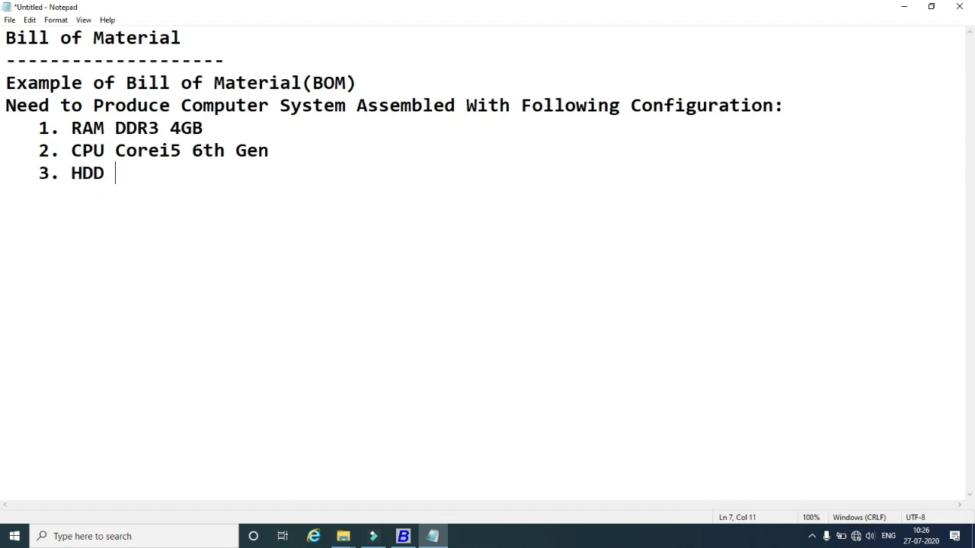
type(" 1TB STA")
key("Return")
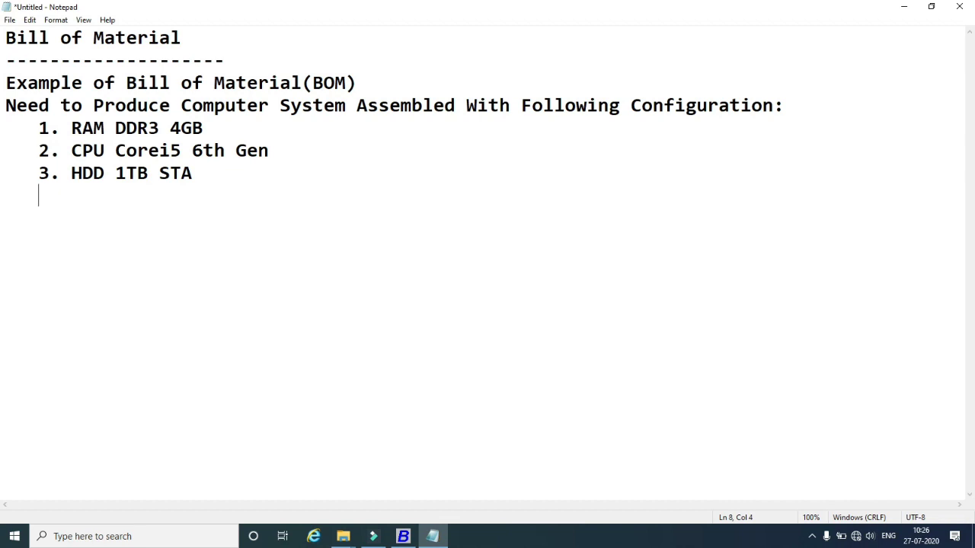
type("4. Monito")
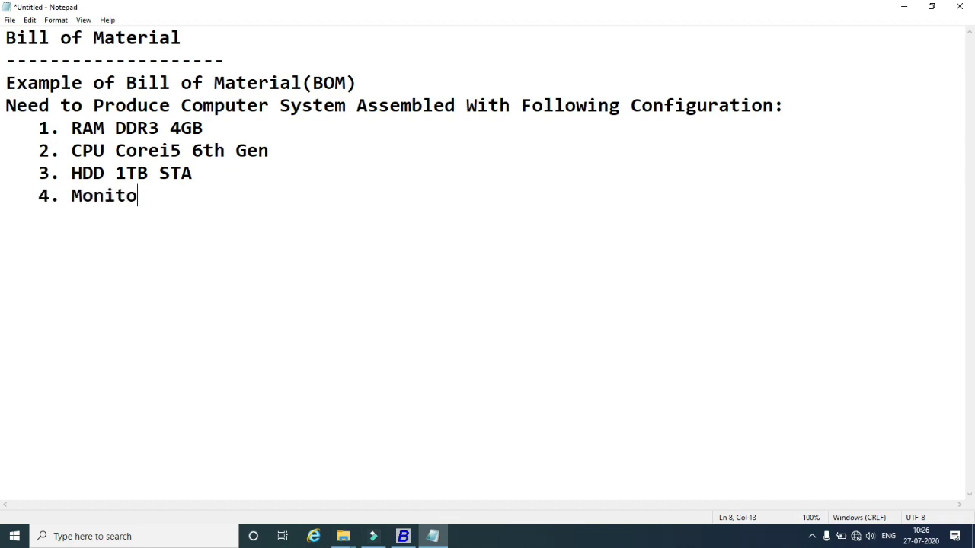
type("e")
key("BackSpace")
type("r LG 1234")
key("Return")
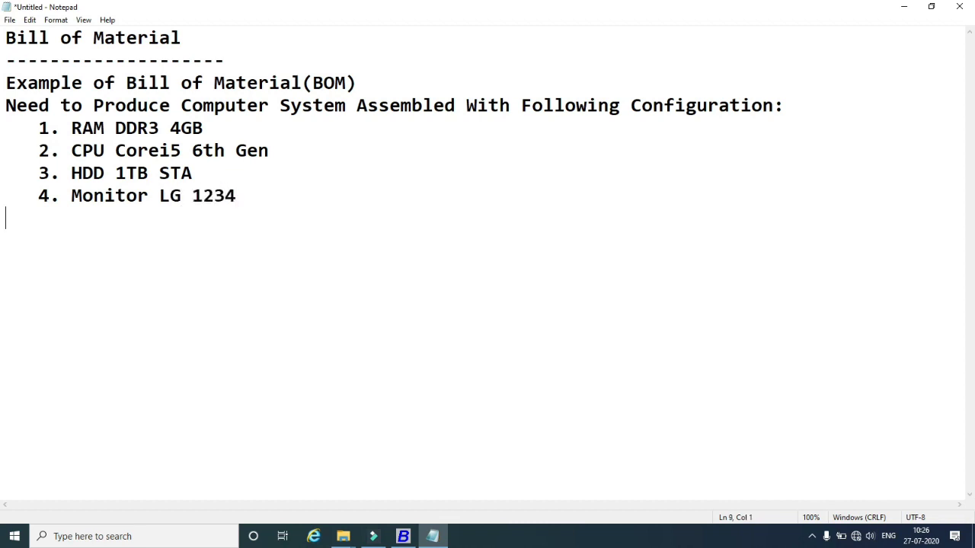
type("5. Moter")
key("BackSpace")
key("BackSpace")
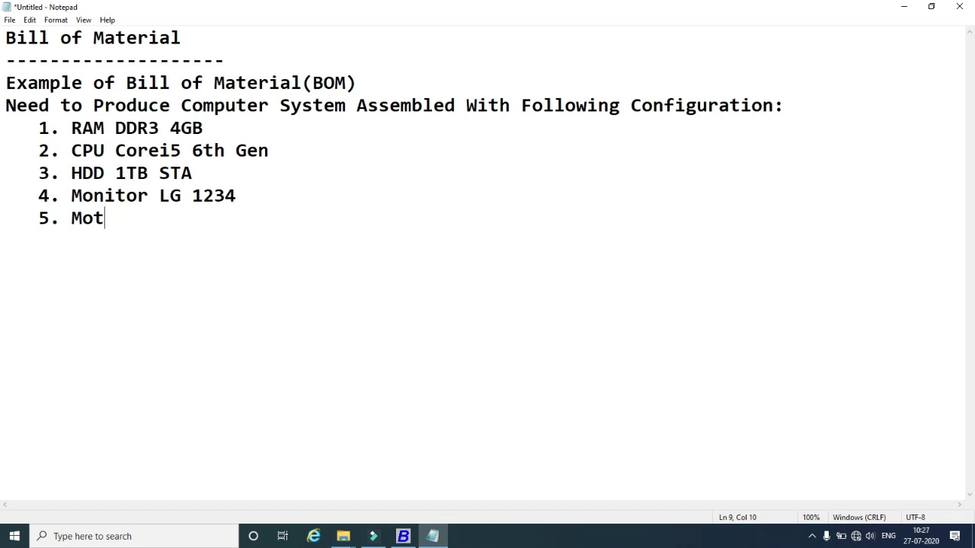
List items 5–8: Motherboard ATX intel Origional, TV Tuner Card, DVD Wtitter, Amkette Keyboard Mouse Combo.
type("herboard ")
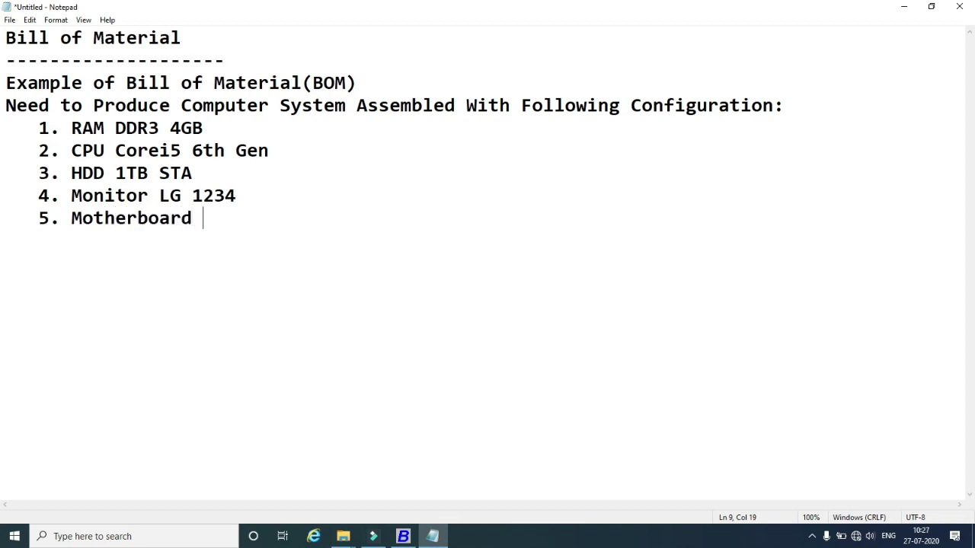
type("ATX inte")
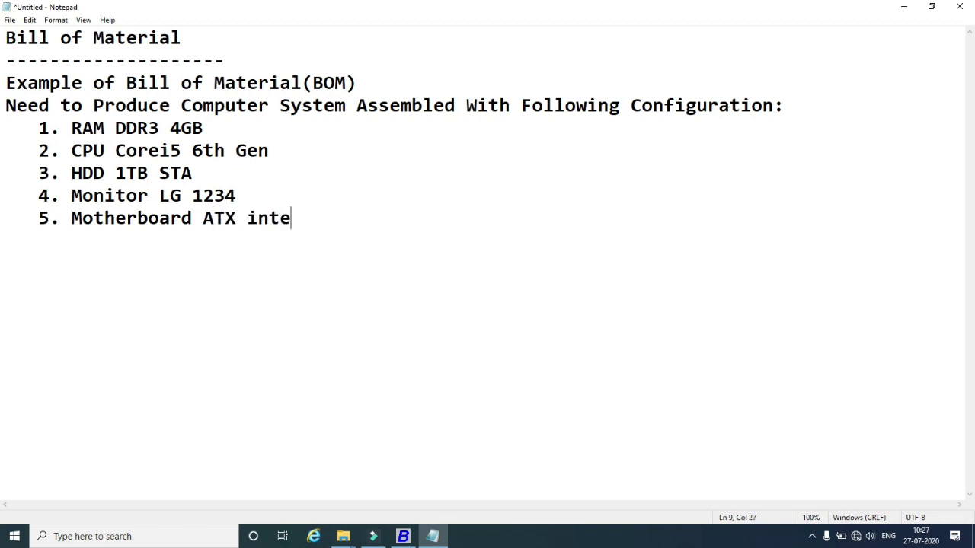
type("l Origional")
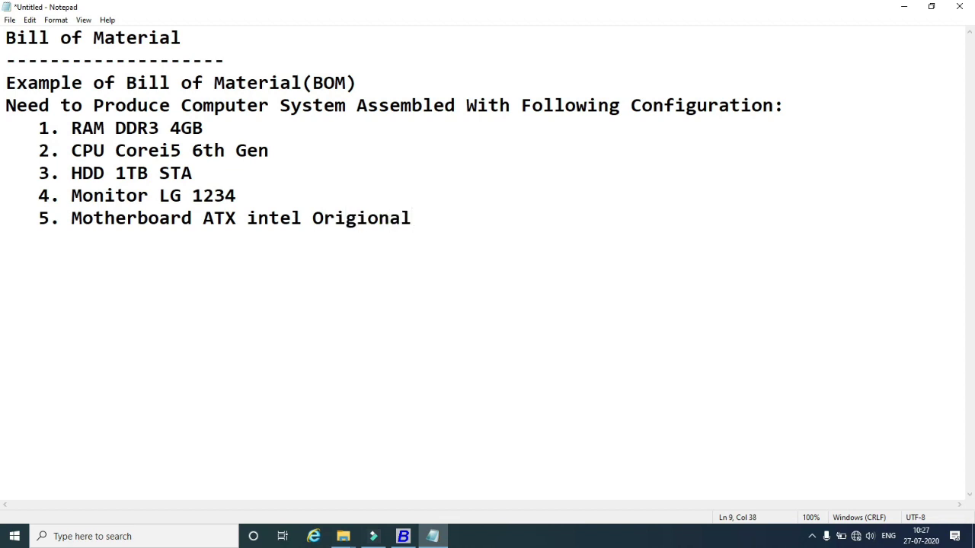
key("Return")
type("6. TV Tun")
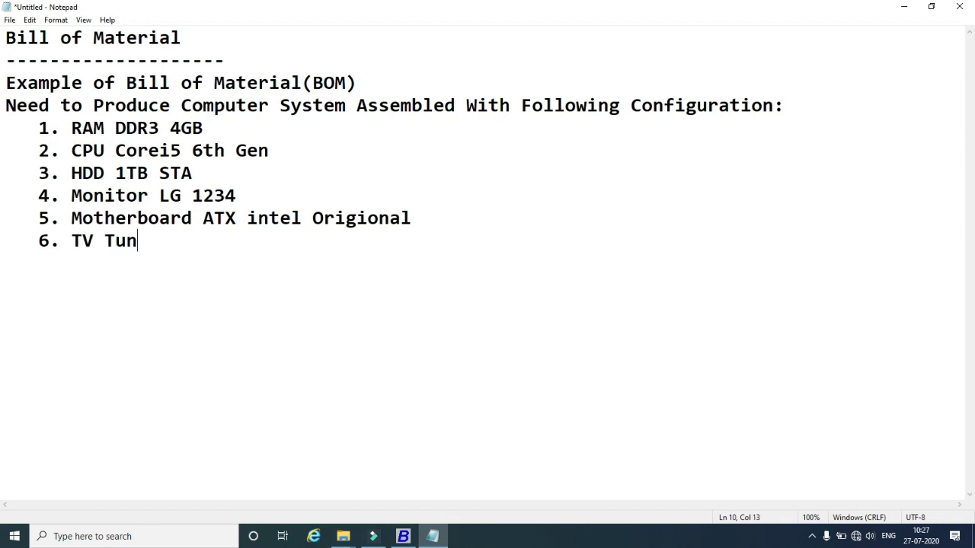
type("er Card")
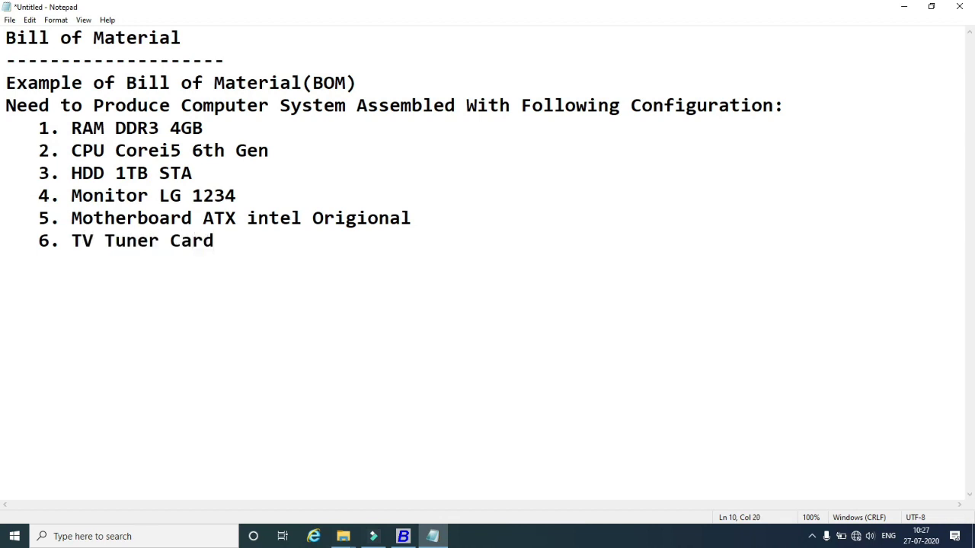
key("Return")
type("7. DVD Wtitter")
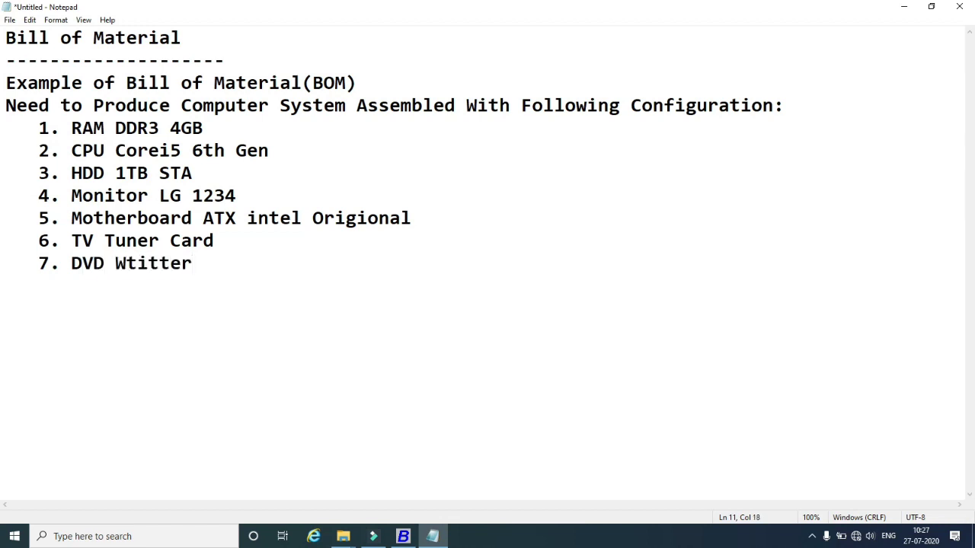
key("Return")
type("8. Amkette ")
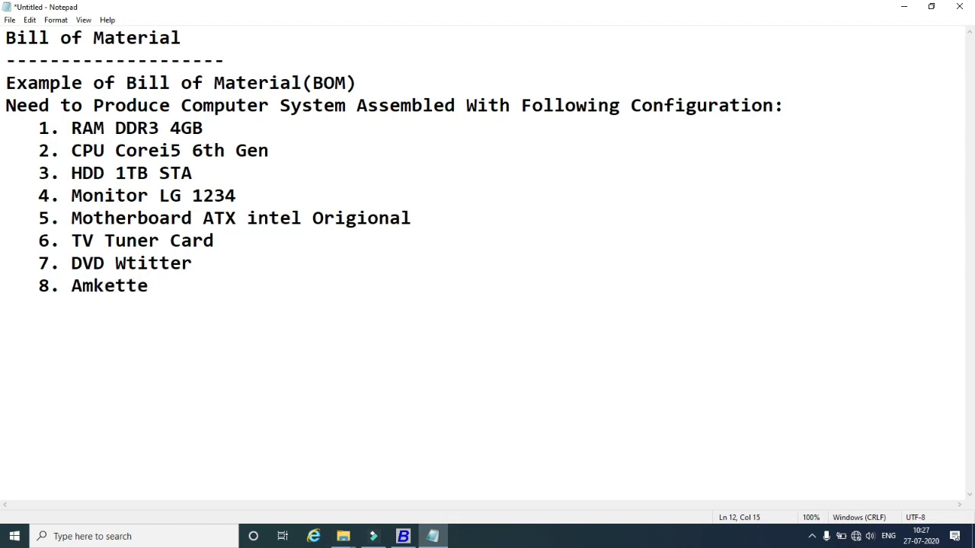
type("Keyboard Mo")
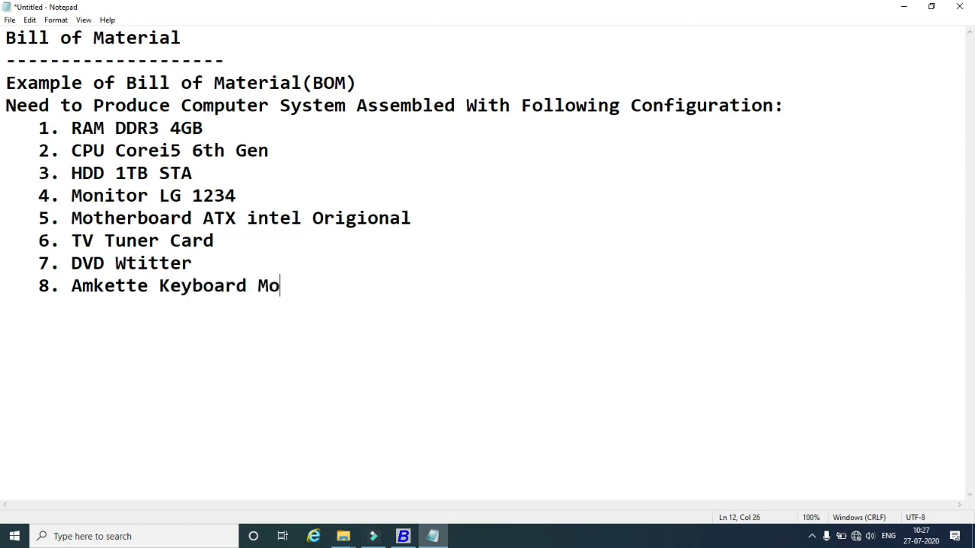
type("use Com")
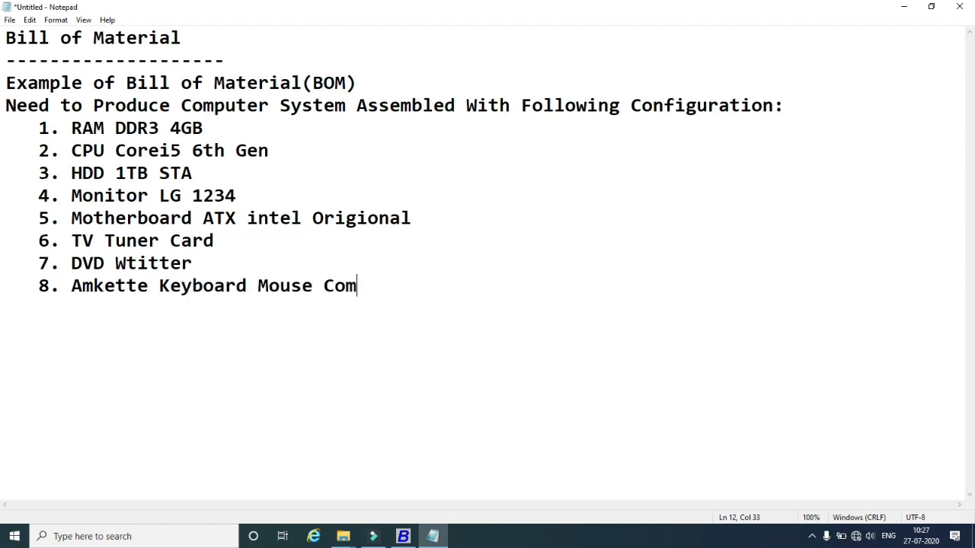
type("bo")
left_click(232, 128)
left_click(384, 282)
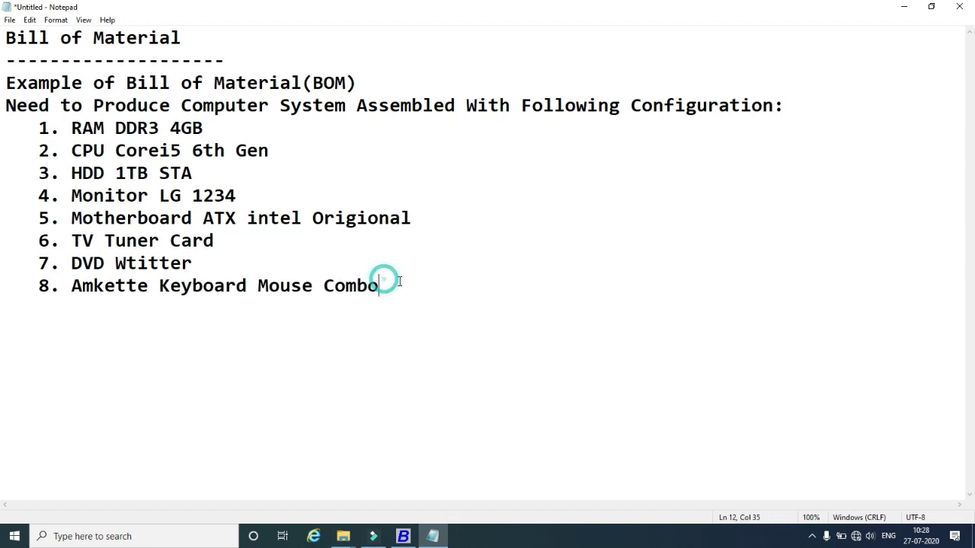
key("Return")
Add a dashed separator line, then write 'Create Computer System All Calculate Single item Cost with'.
type("--------------")
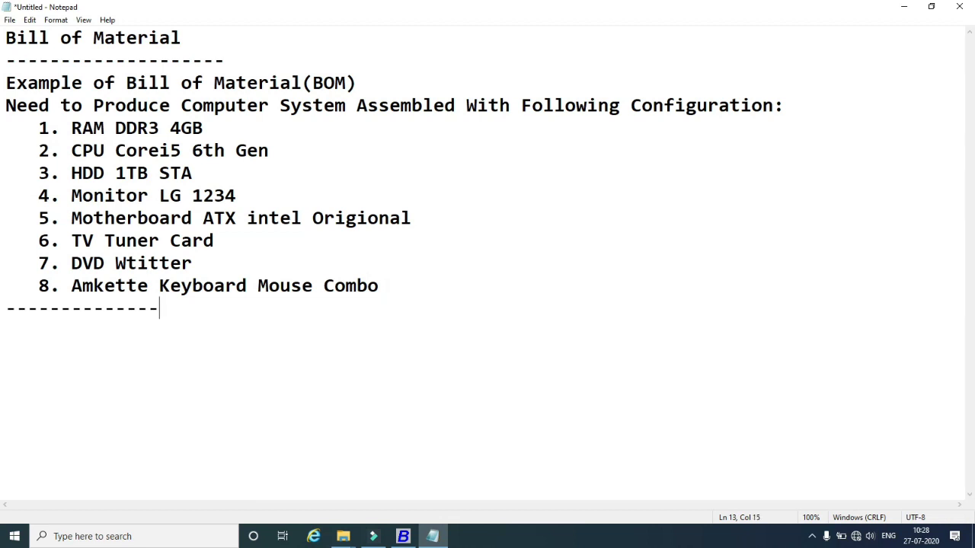
key("Return")
type("Create ")
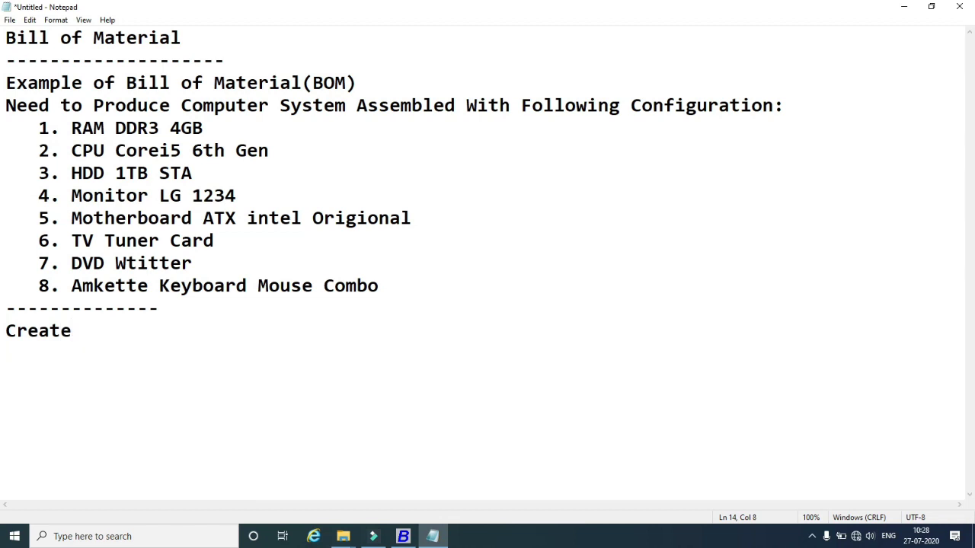
type("Comput")
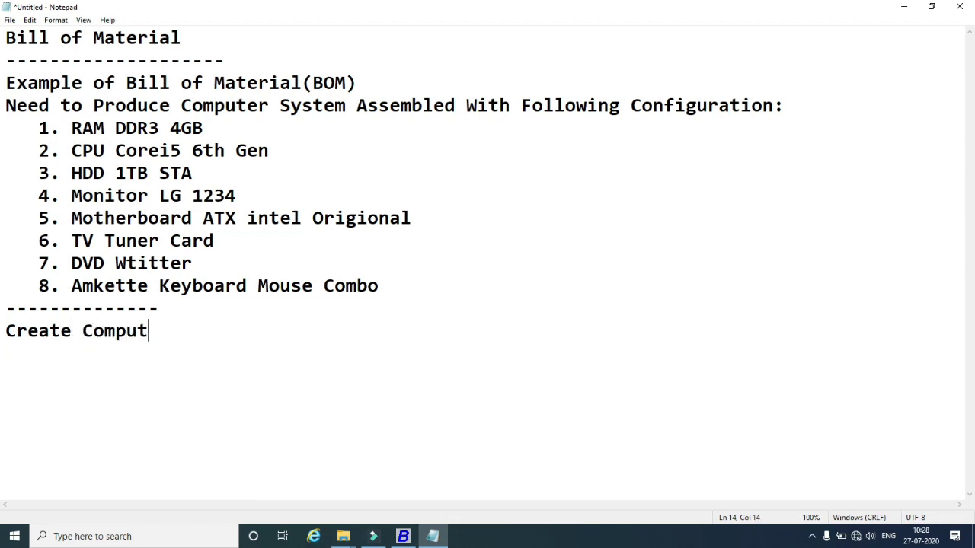
type("er Syste")
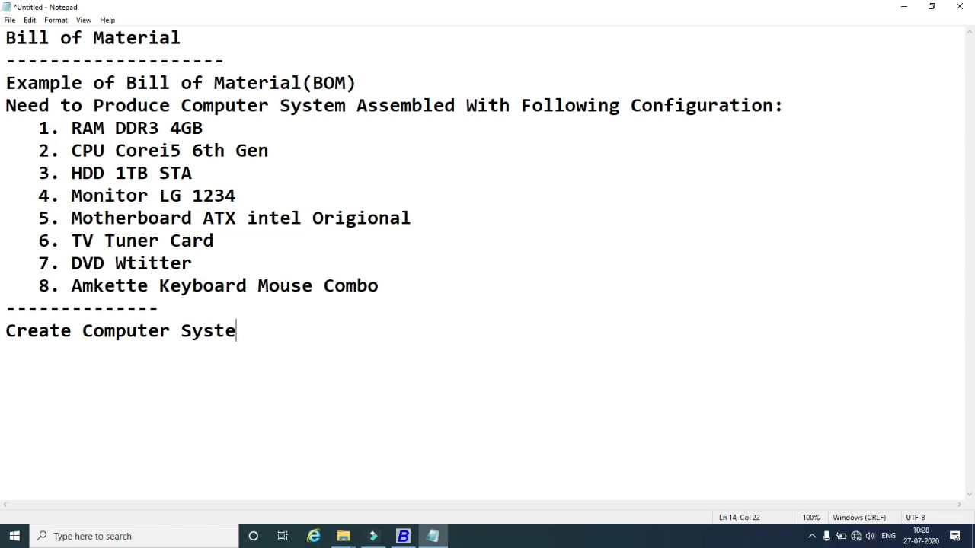
type("m All")
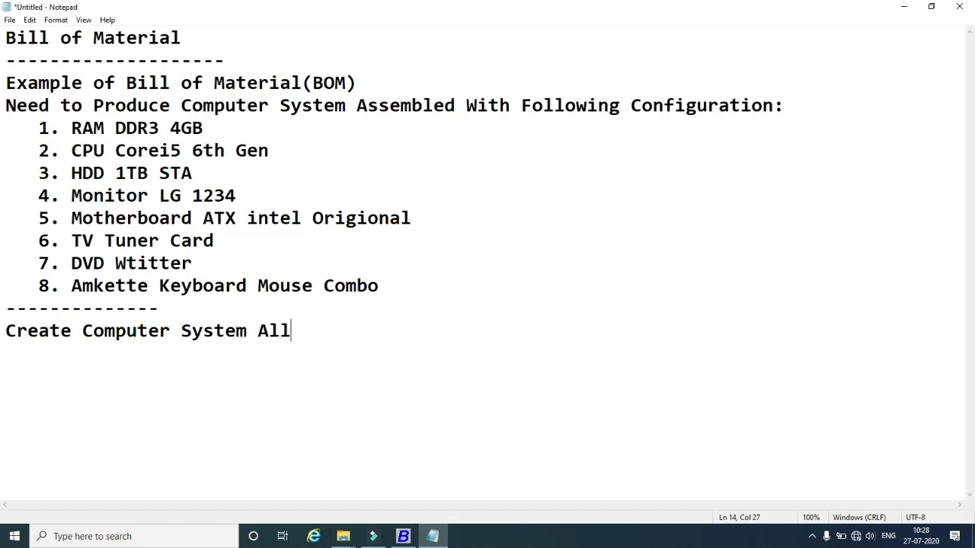
type(" Calculate ")
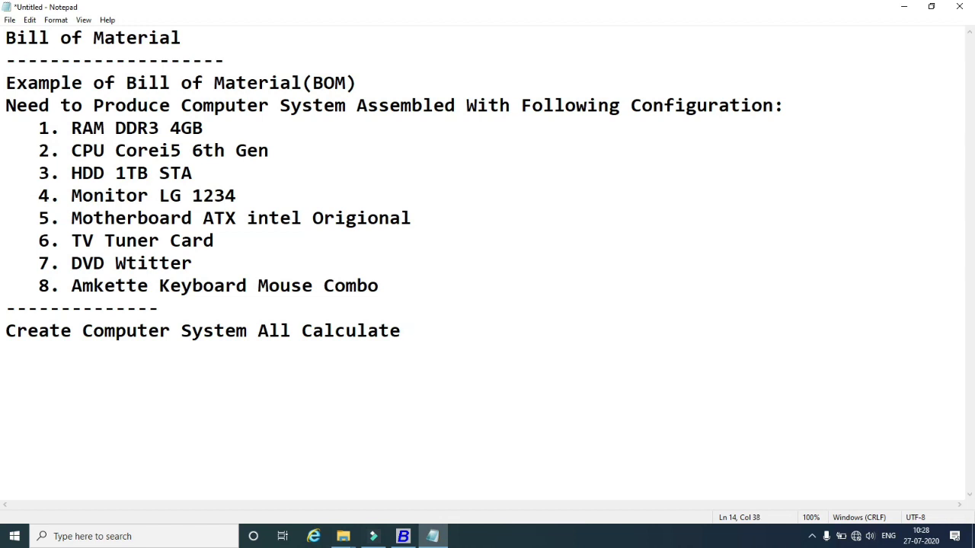
type("Sigle ite")
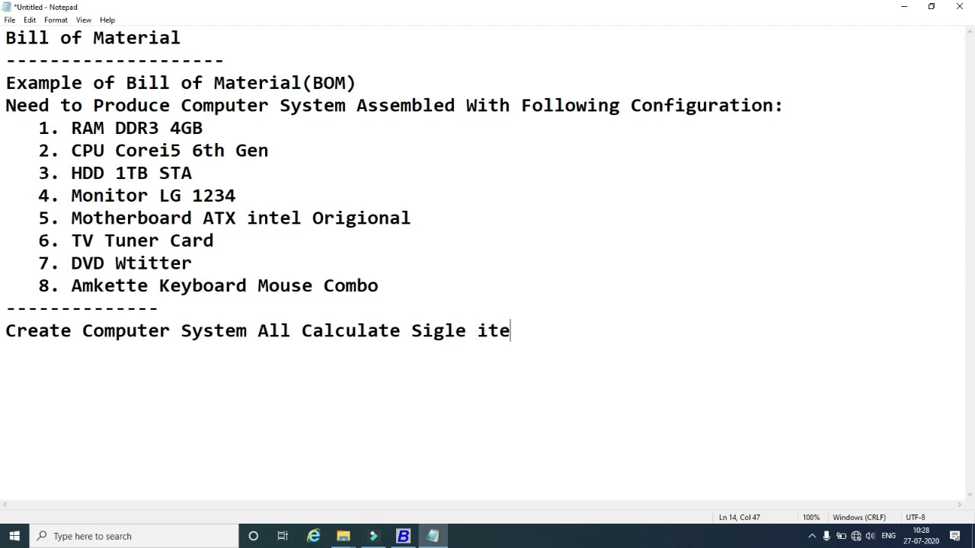
type("m")
key("BackSpace")
key("BackSpace")
key("BackSpace")
key("BackSpace")
key("BackSpace")
key("BackSpace")
key("BackSpace")
key("BackSpace")
key("BackSpace")
type("ng")
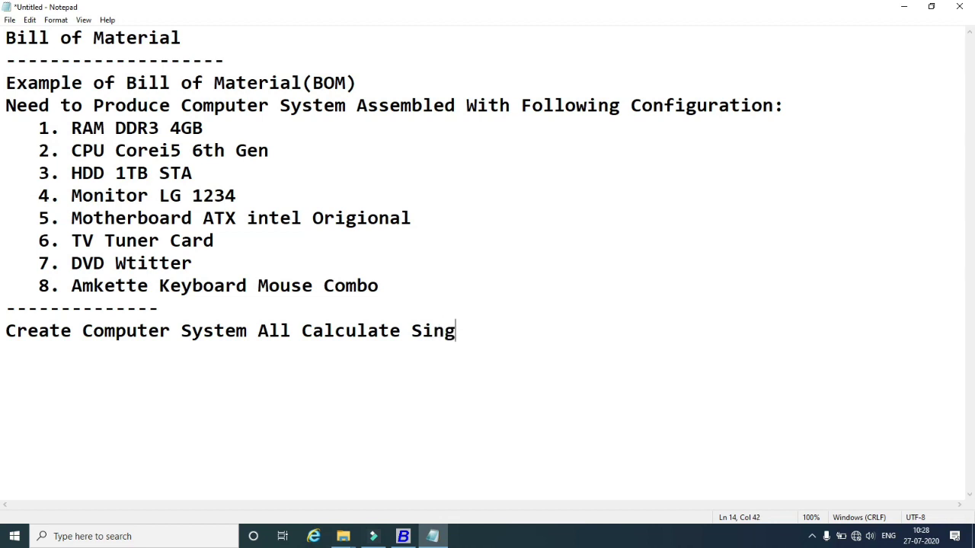
type("le item Cost")
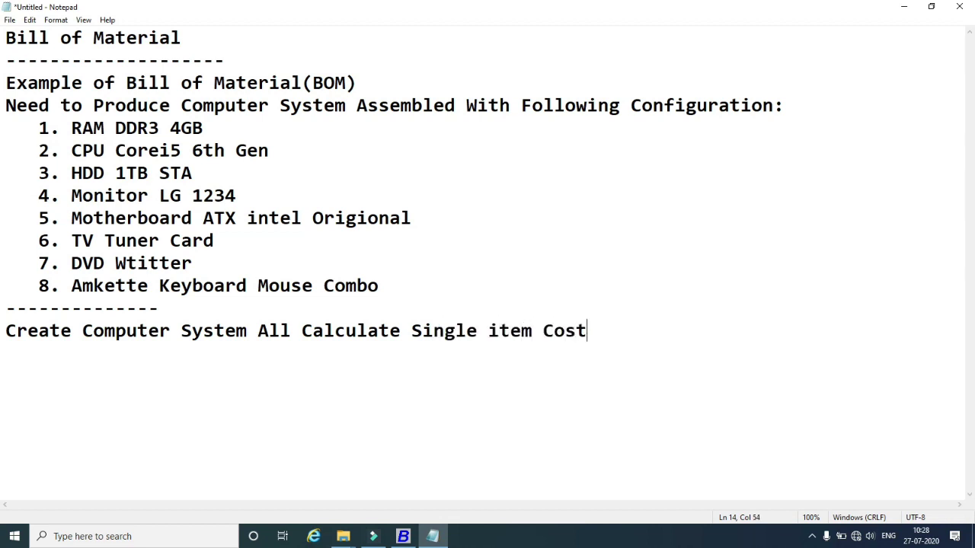
type(" with Following items.")
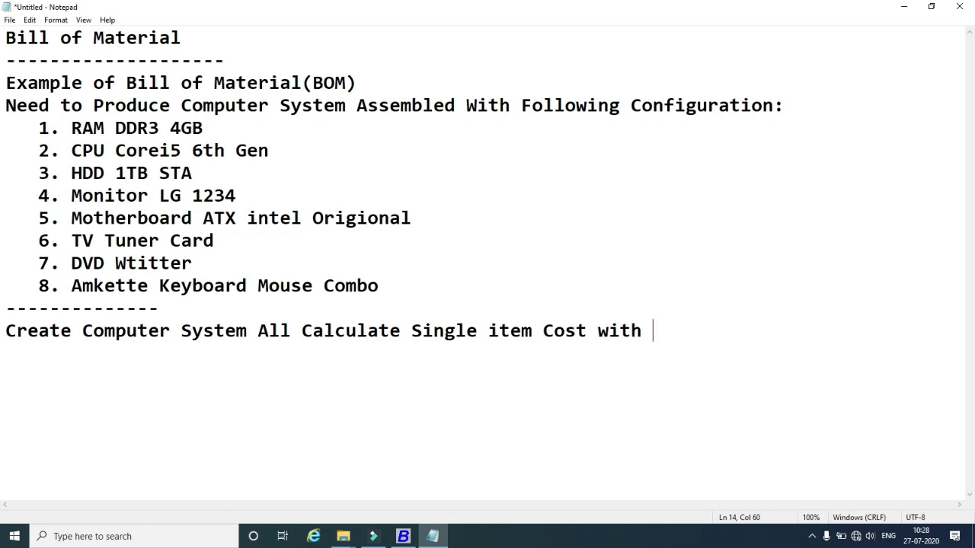
Complete the last note line by typing 'Following items.' after 'Cost with'.
type("Following ")
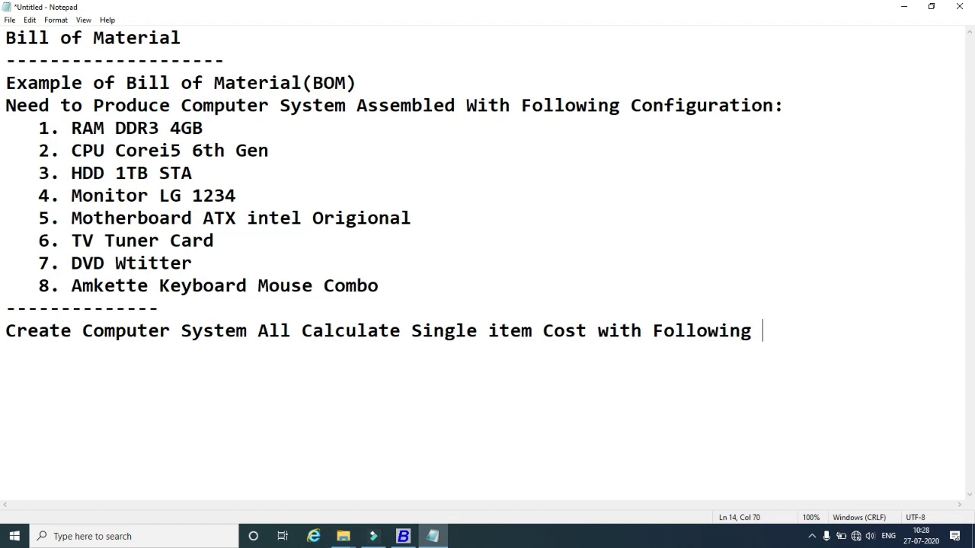
type("items.")
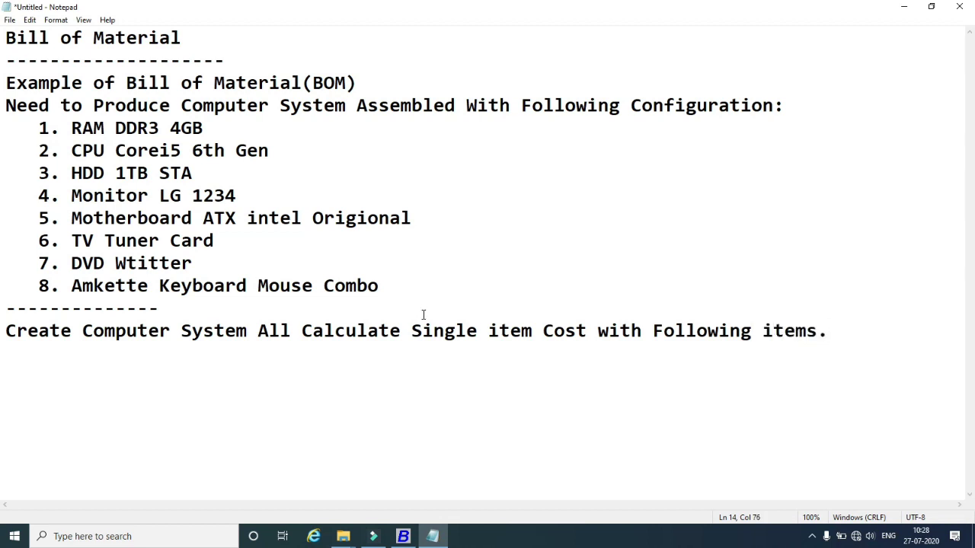
Open the Add Item Master form under Administration > Masters > Item.
left_click(403, 536)
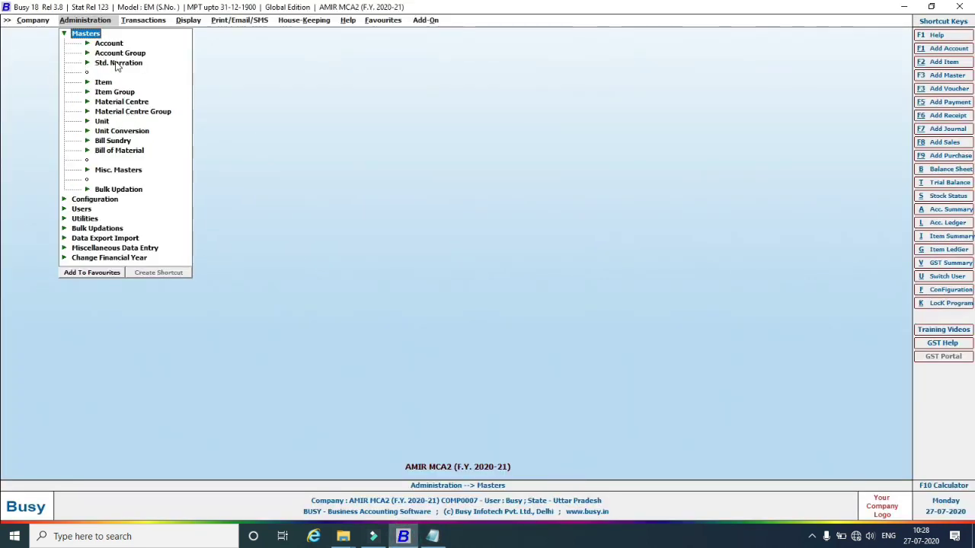
left_click(88, 83)
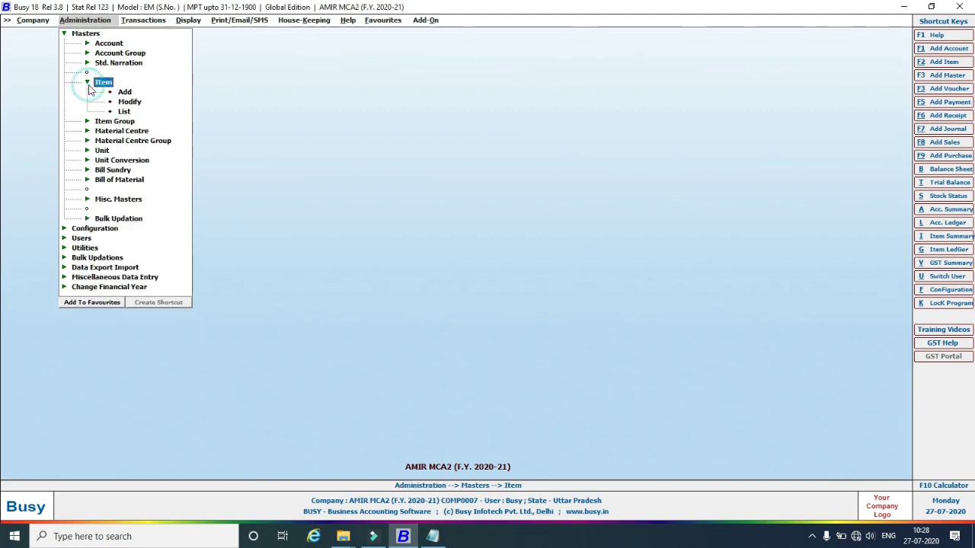
left_click(124, 95)
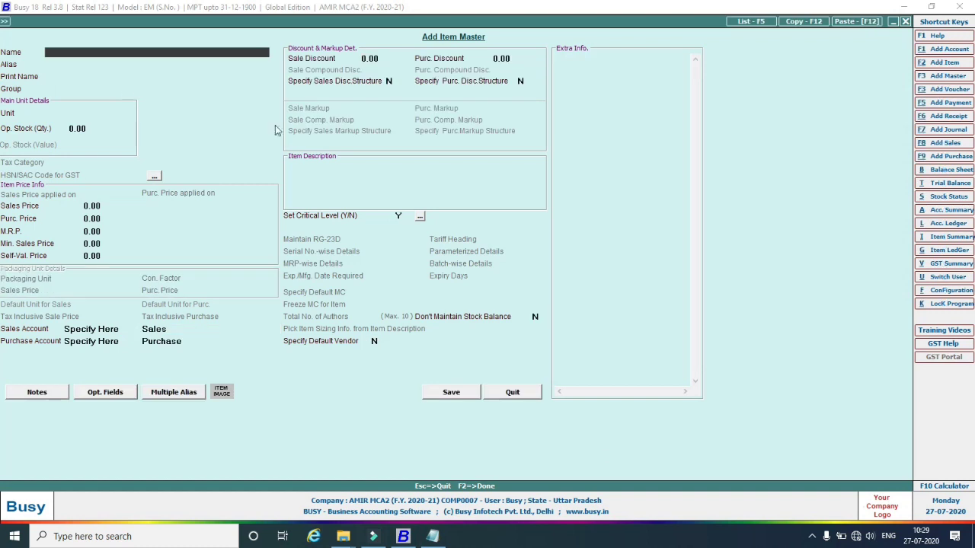
left_click(432, 536)
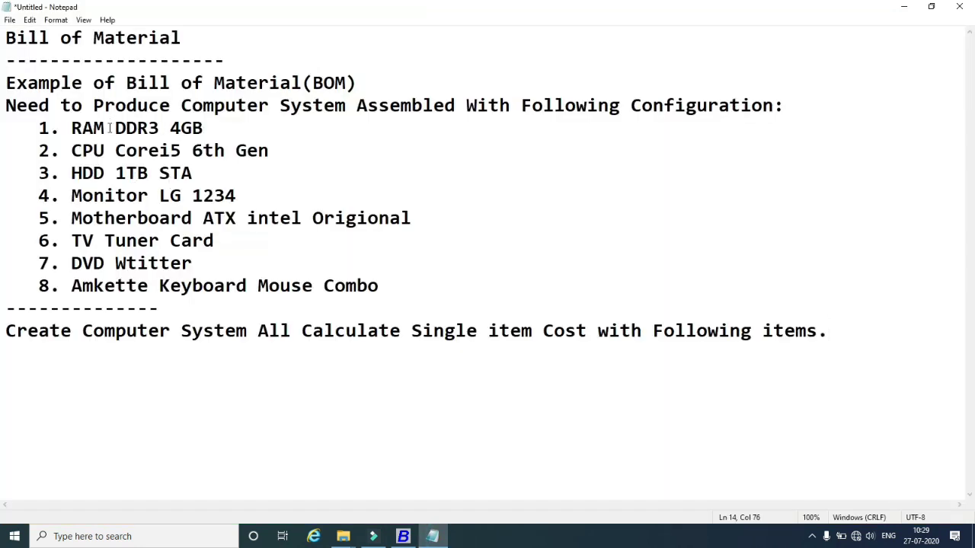
left_click(403, 537)
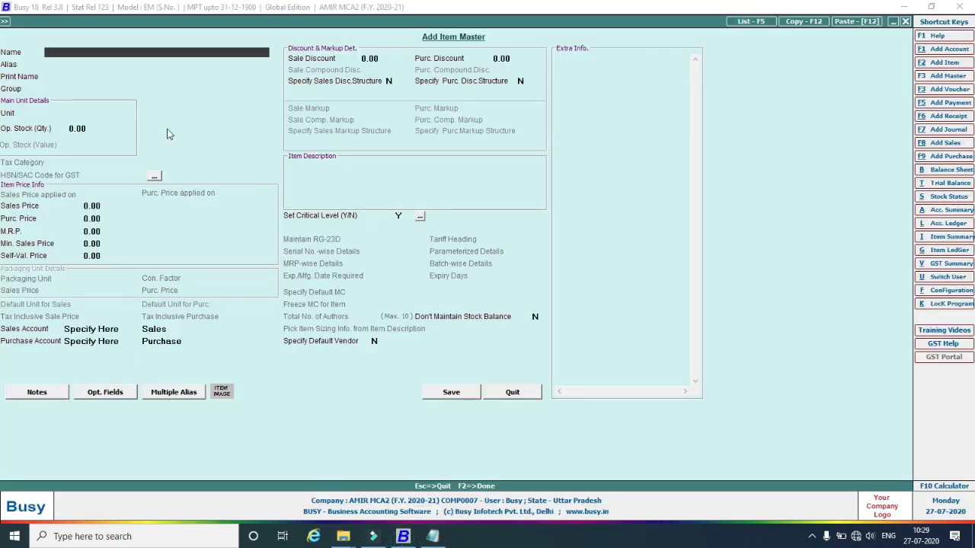
Create item RAM DDR3 4GB in group General, unit Pcs., with critical level N, and save it.
type("RAM DDR3 4GB")
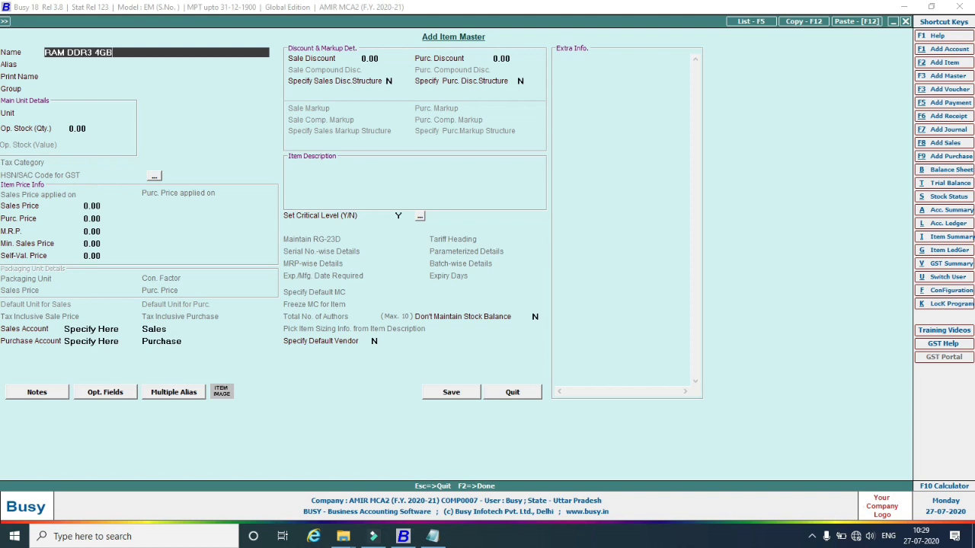
key("Return")
key("Return")
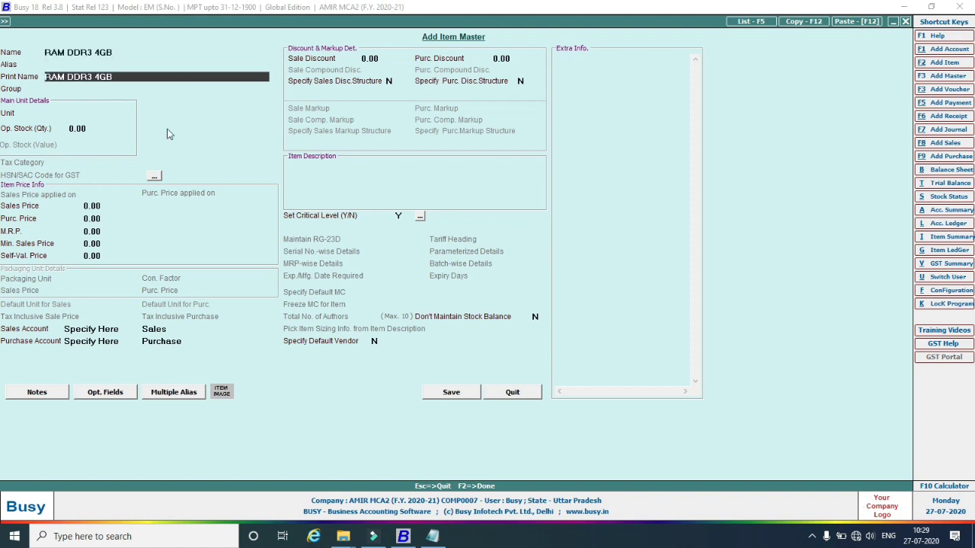
key("Return")
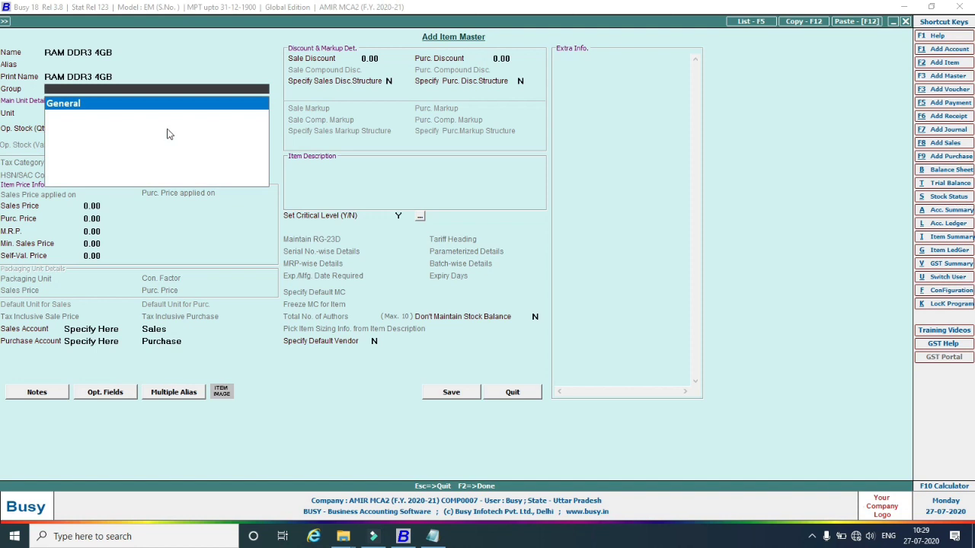
key("Return")
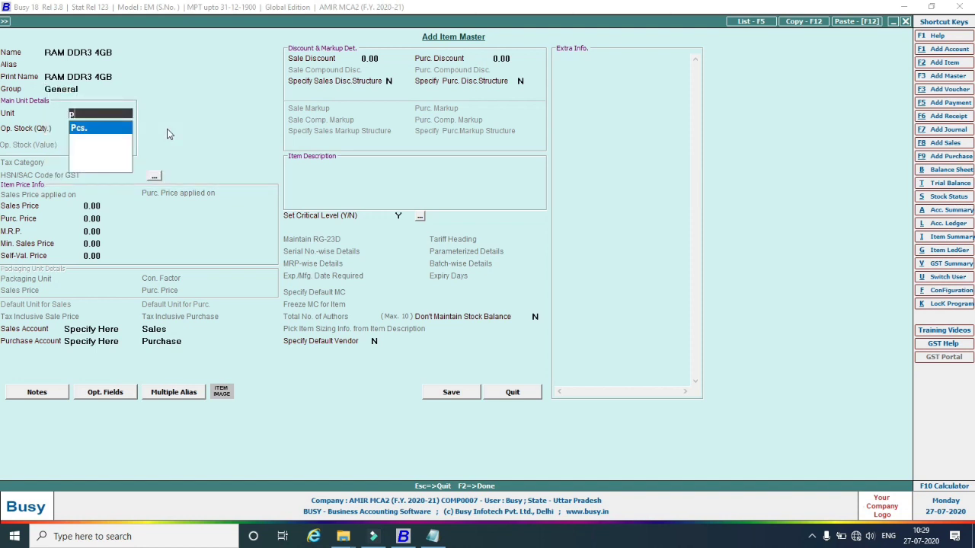
key("Return")
key("Return")
key("Return")
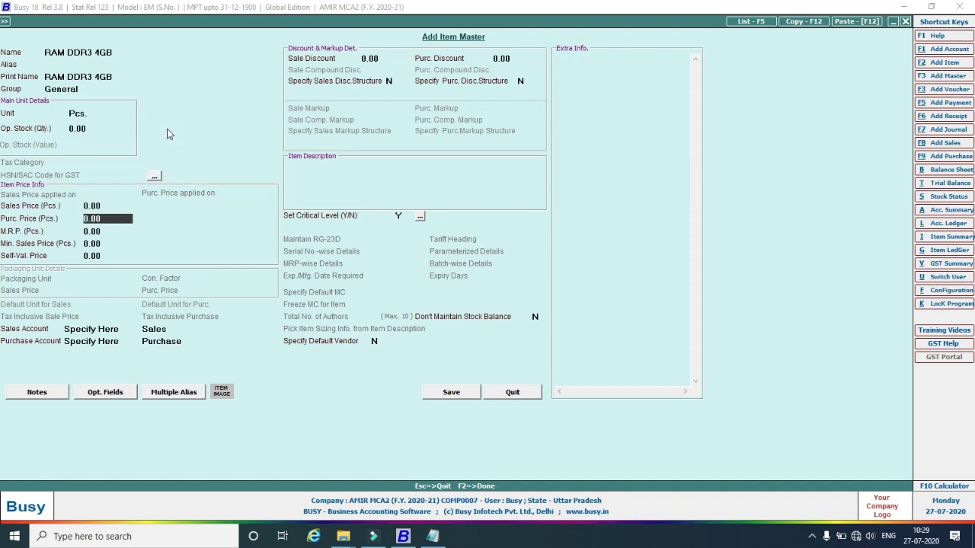
key("Return")
key("Return")
key("Return")
key("Return")
key("Return")
key("Return")
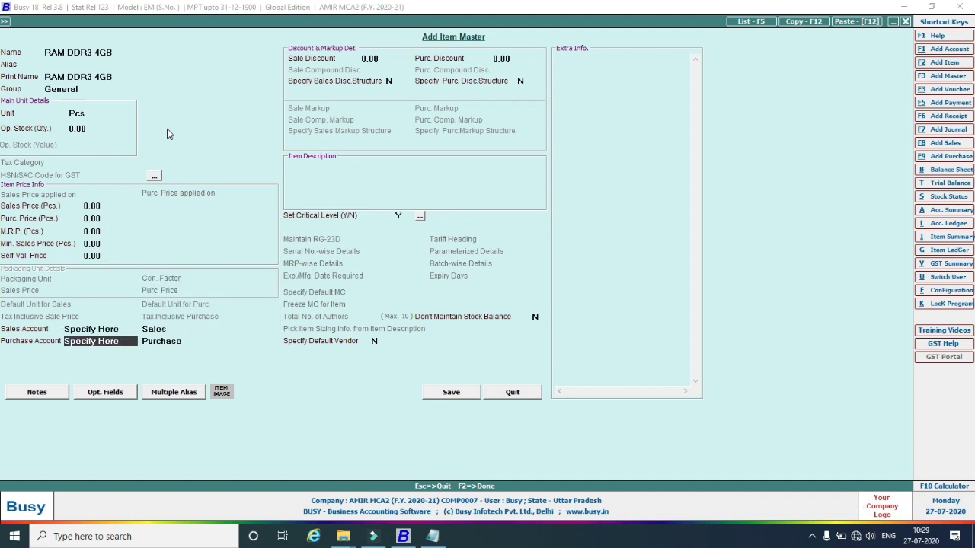
left_click(400, 215)
type("N")
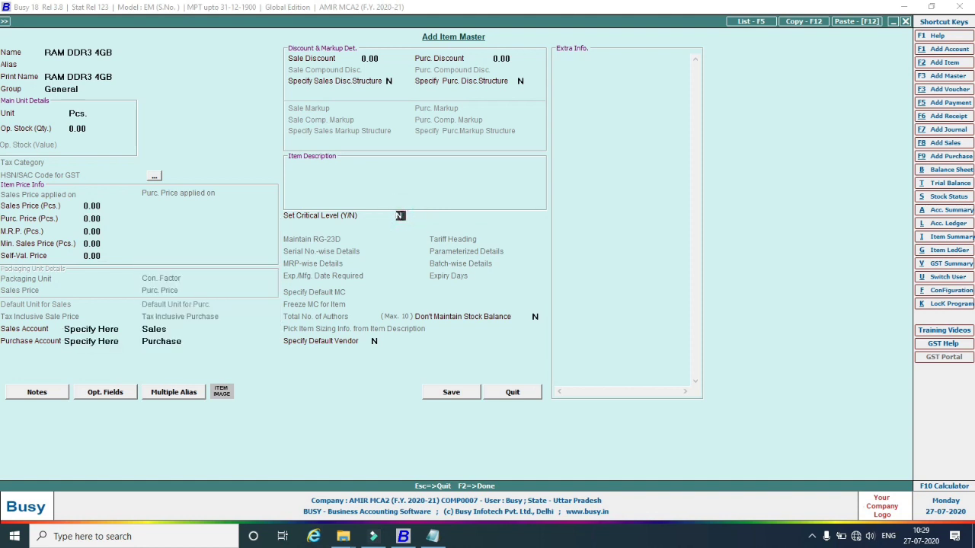
key("Return")
left_click(456, 396)
Add and save item CPU Corei5 6th Gen with the default group and unit.
left_click(434, 537)
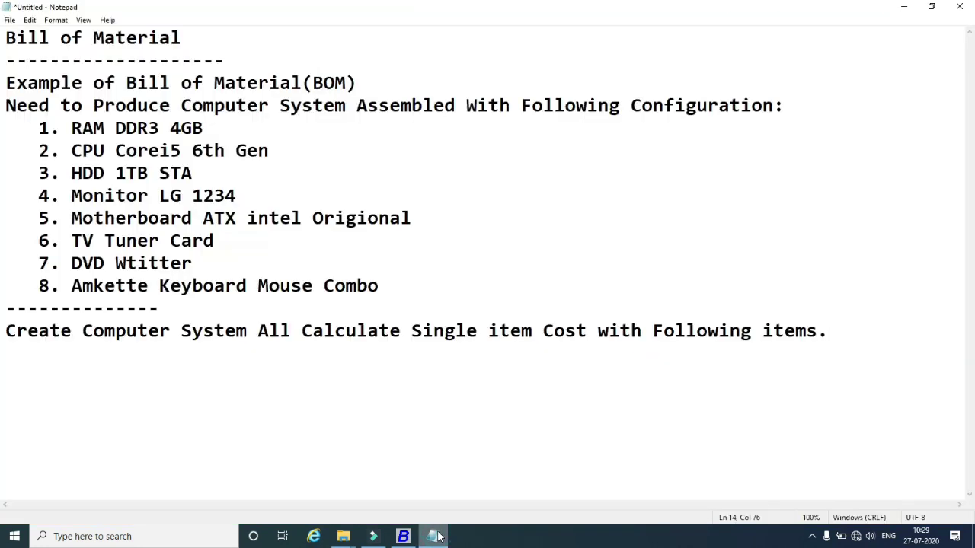
left_click(434, 536)
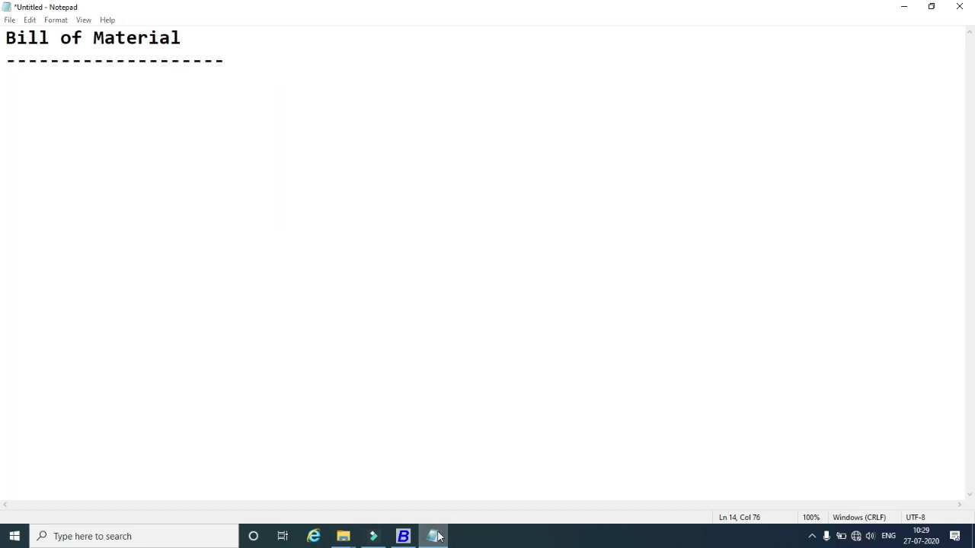
type("CP")
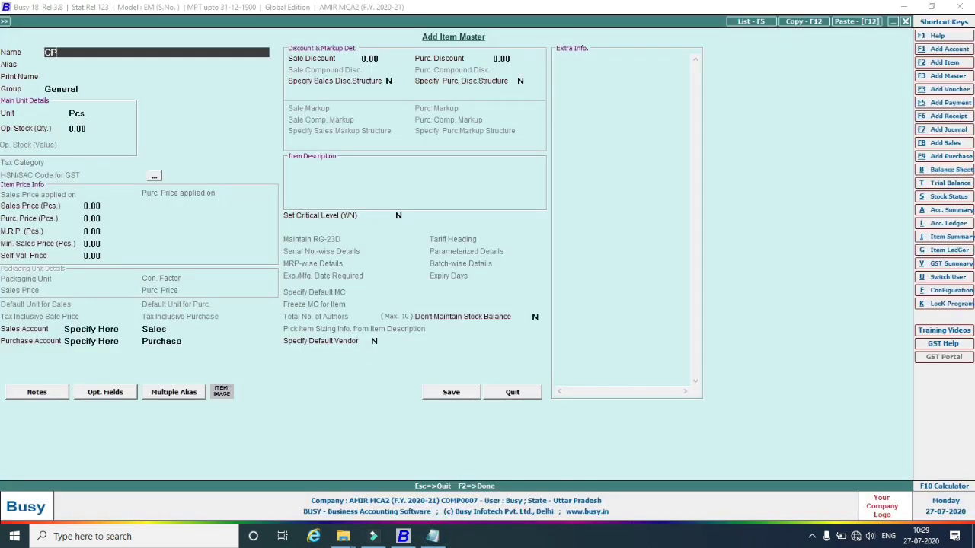
type("U Corei5 6th Gen")
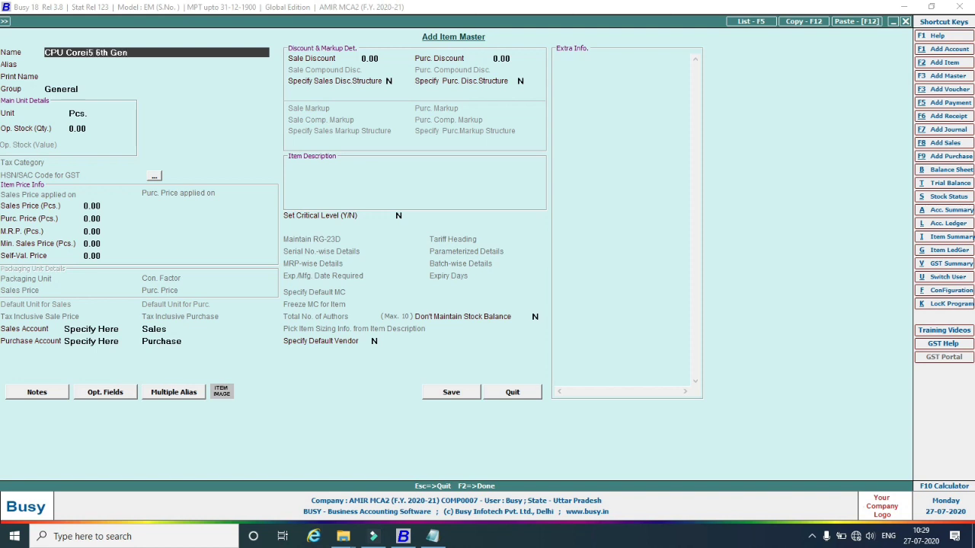
key("Return")
key("Return")
key("Return")
key("Return")
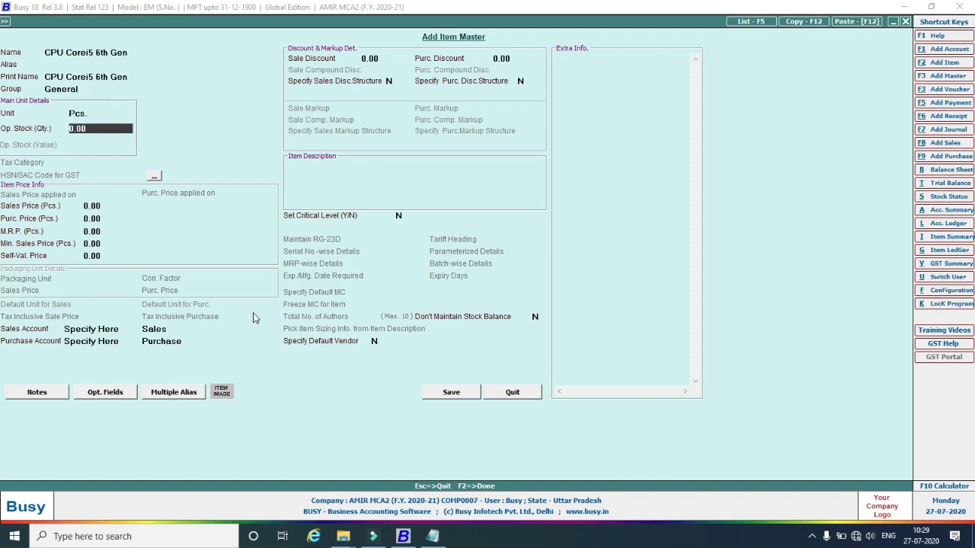
left_click(451, 393)
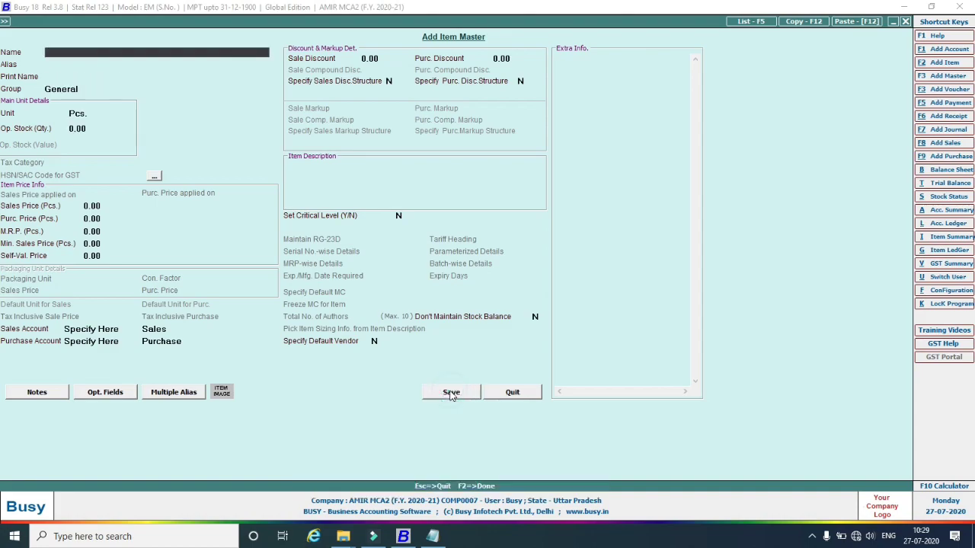
Add and save item HDD 1 TB SATA with the default group and unit.
left_click(436, 536)
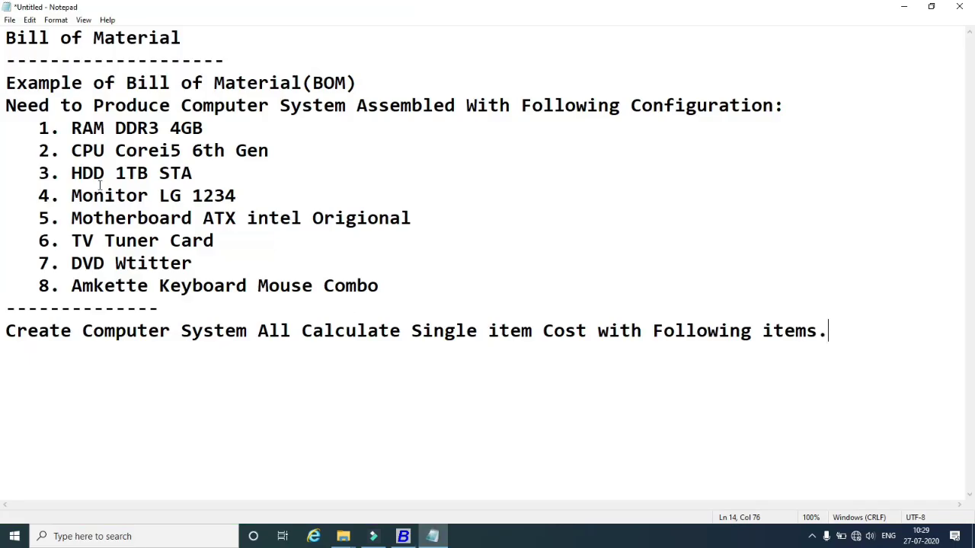
left_click(403, 536)
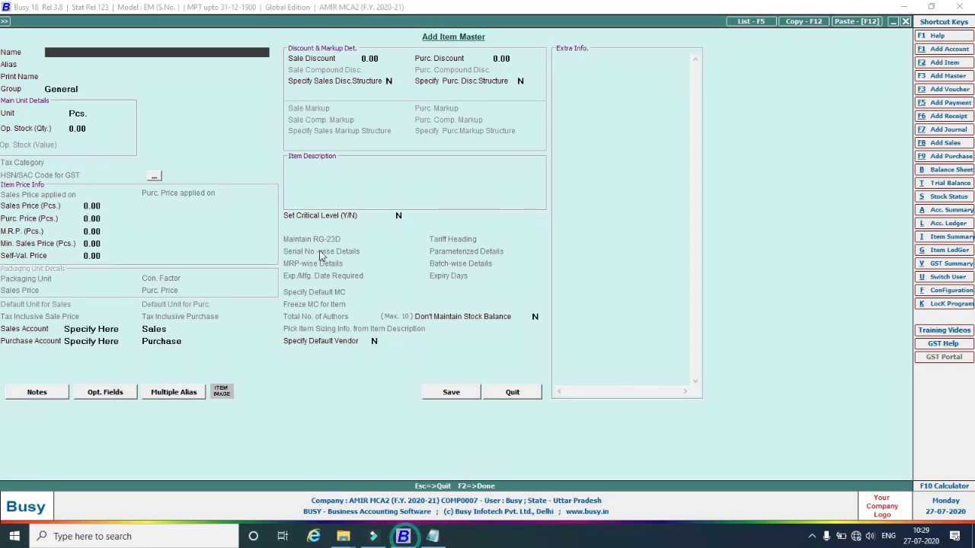
type("HDD")
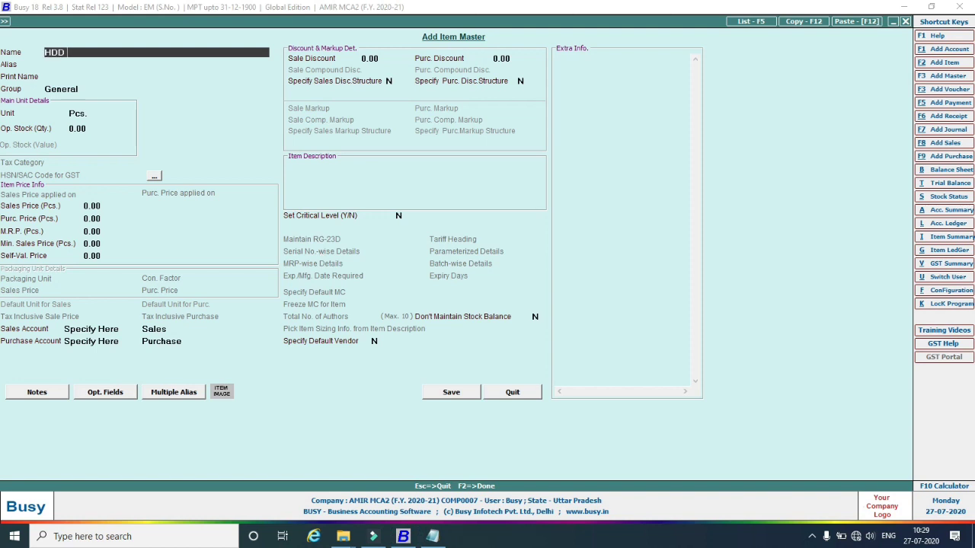
type(" 1 TB SATA")
key("Return")
key("Return")
key("Return")
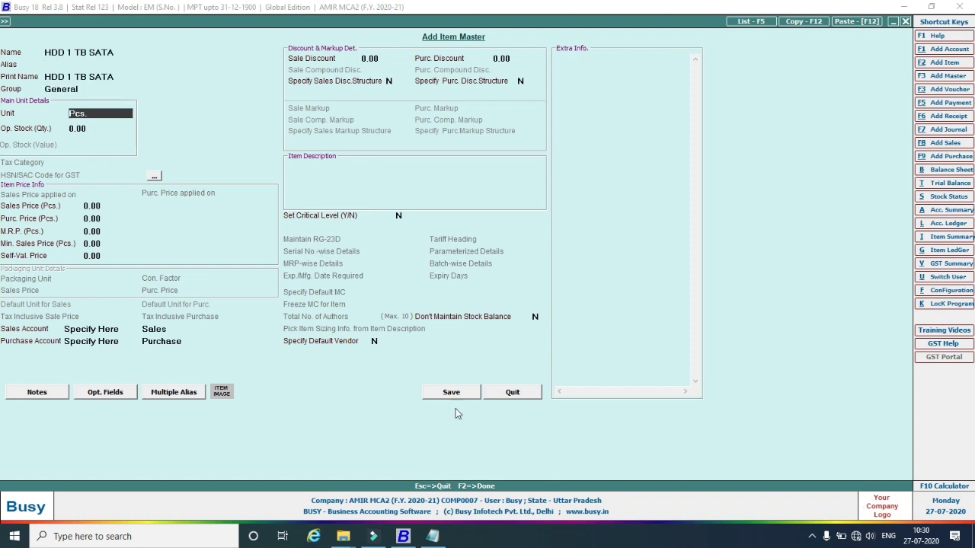
left_click(466, 392)
left_click(432, 536)
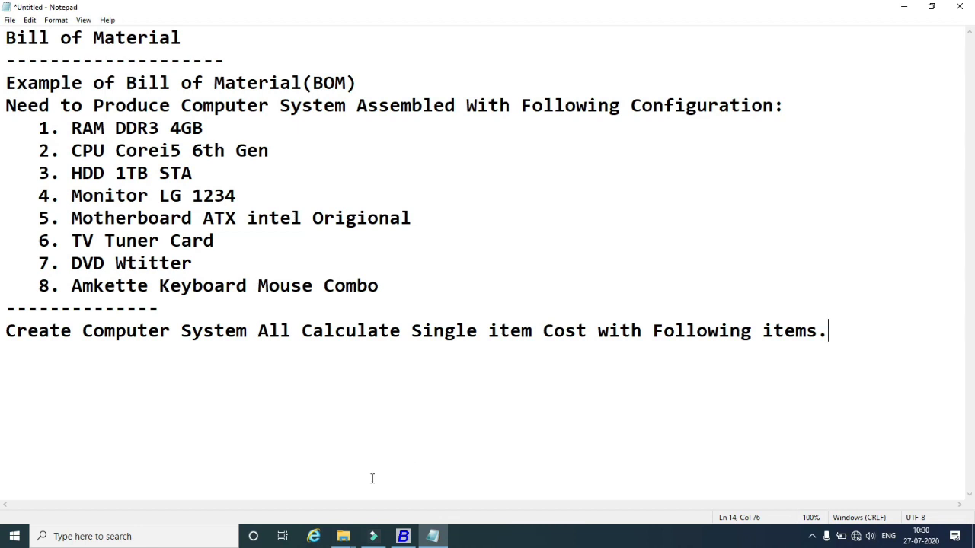
Add and save item Monitor LG 1234 with the default fields.
left_click(403, 536)
type("M")
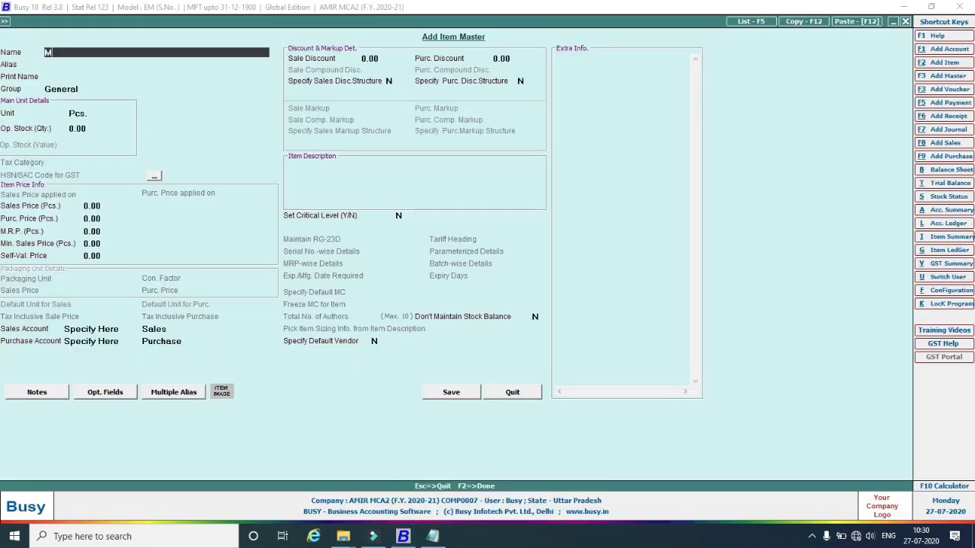
type("onitor LG 1234")
key("Return")
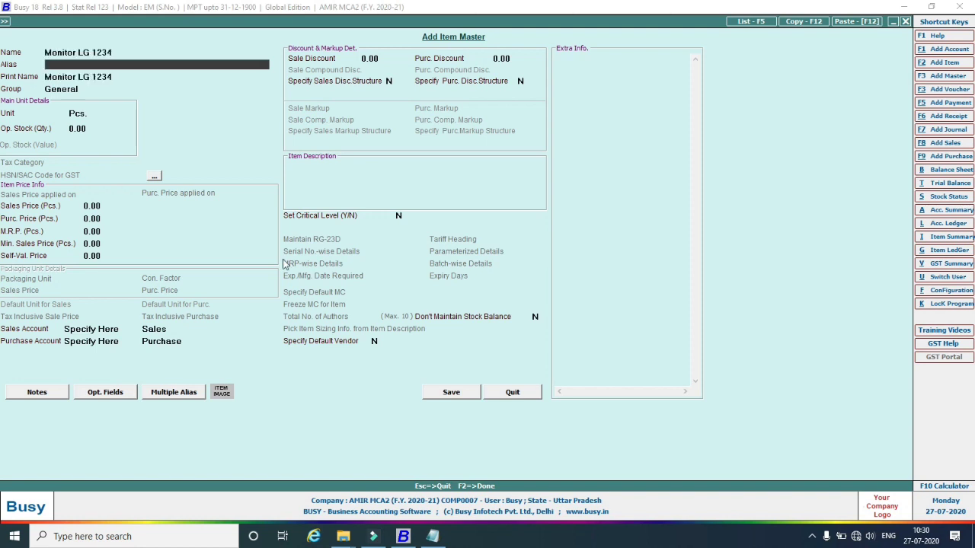
key("Return")
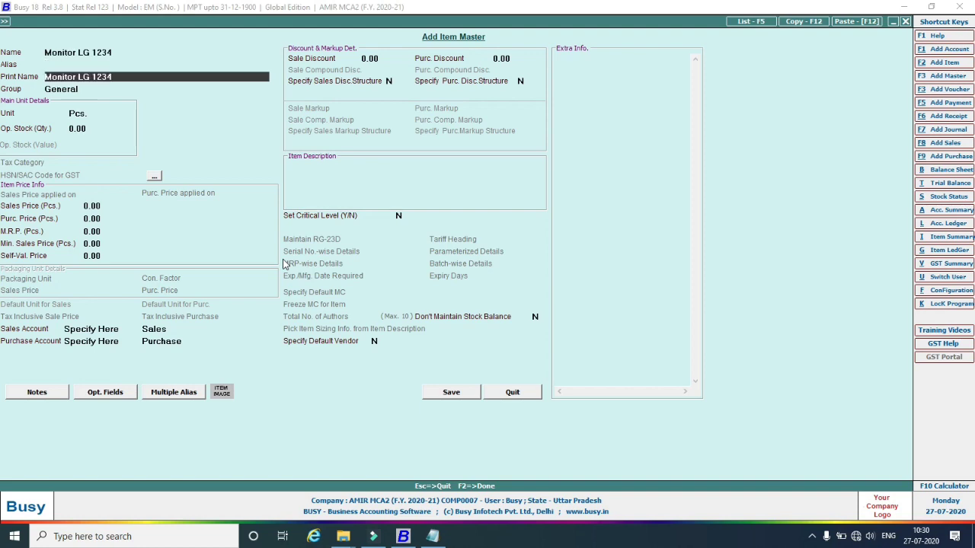
left_click(448, 394)
Add and save item Motherboard ATX Intel Origional with the default fields.
key("alt+Tab")
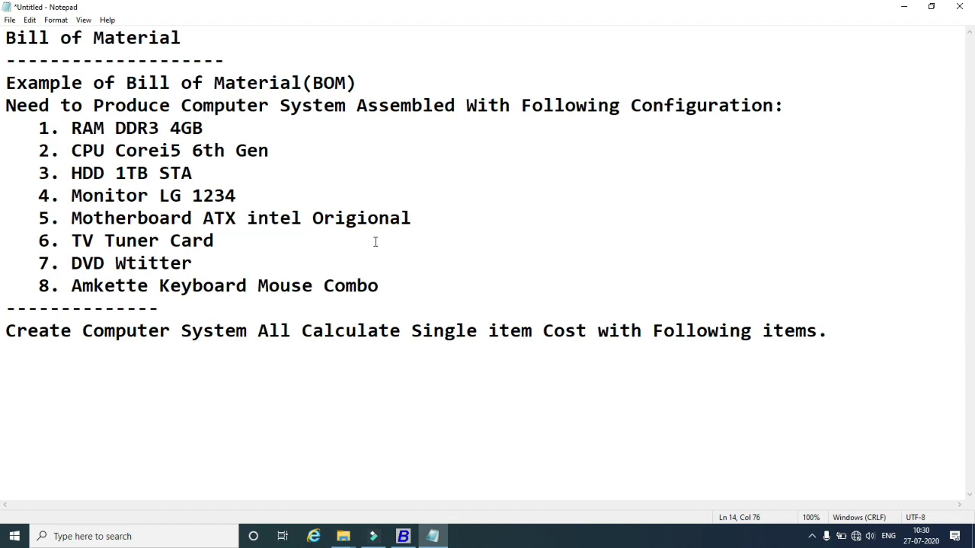
key("alt+Tab")
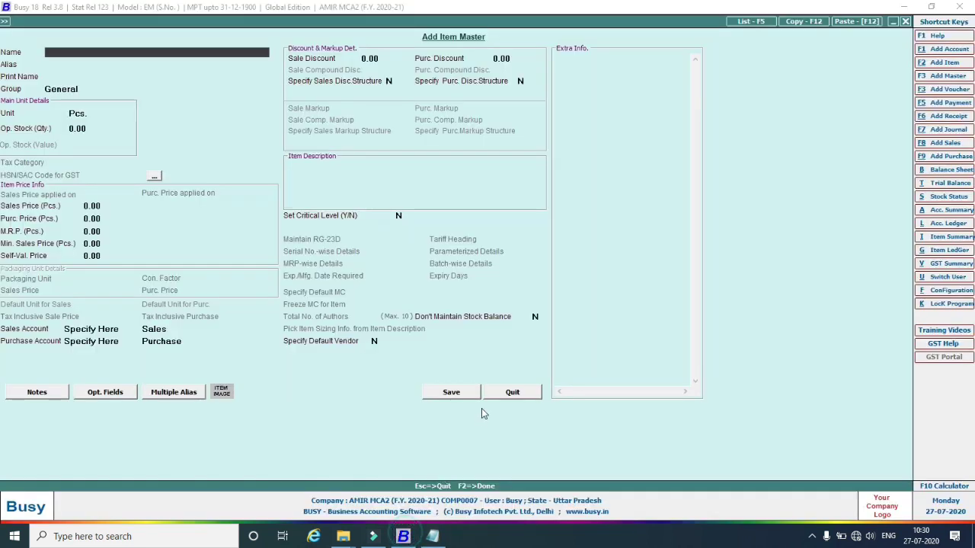
type("Motherboard")
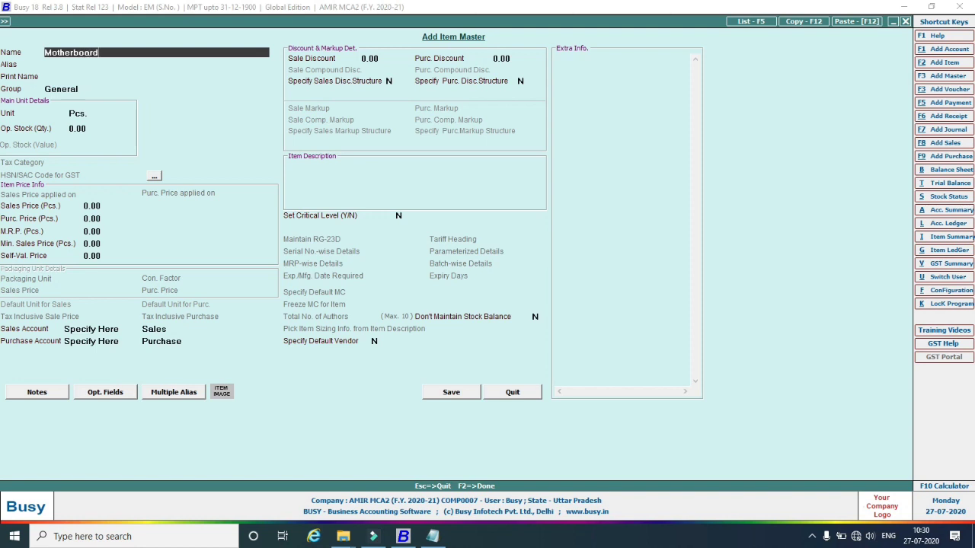
type(" ATX intel Origional")
key("Return")
key("Return")
key("Return")
key("Return")
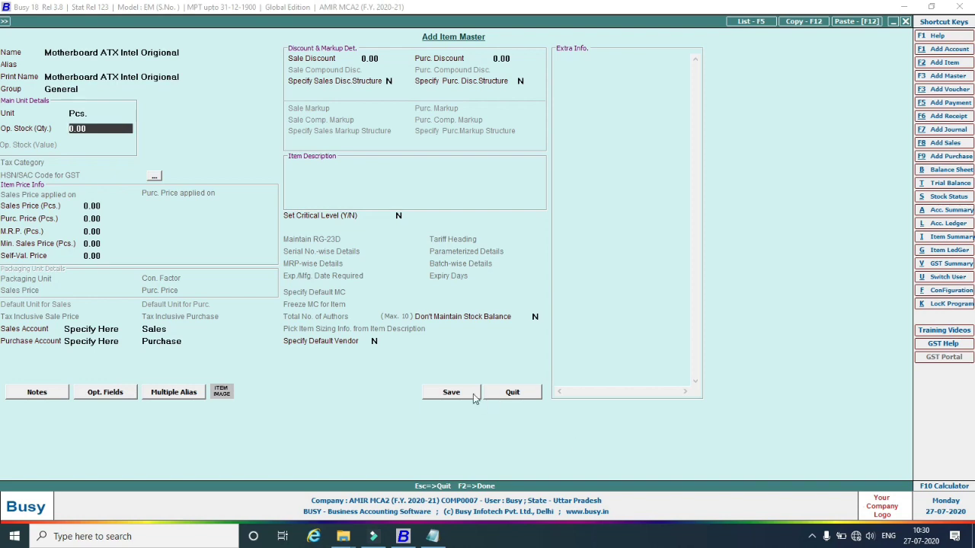
left_click(449, 392)
left_click(432, 536)
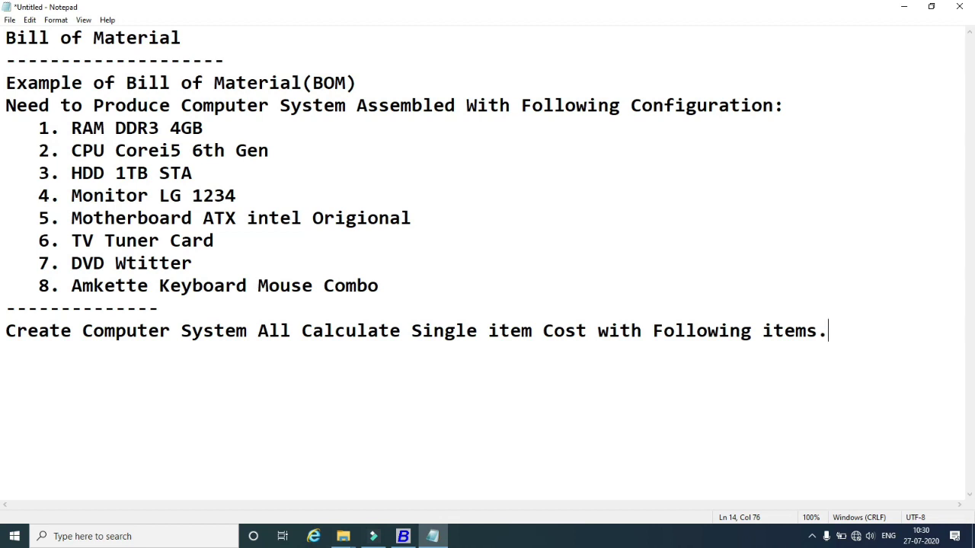
Add and save items TV Tuner Card and DVD Writter with default fields.
left_click(403, 537)
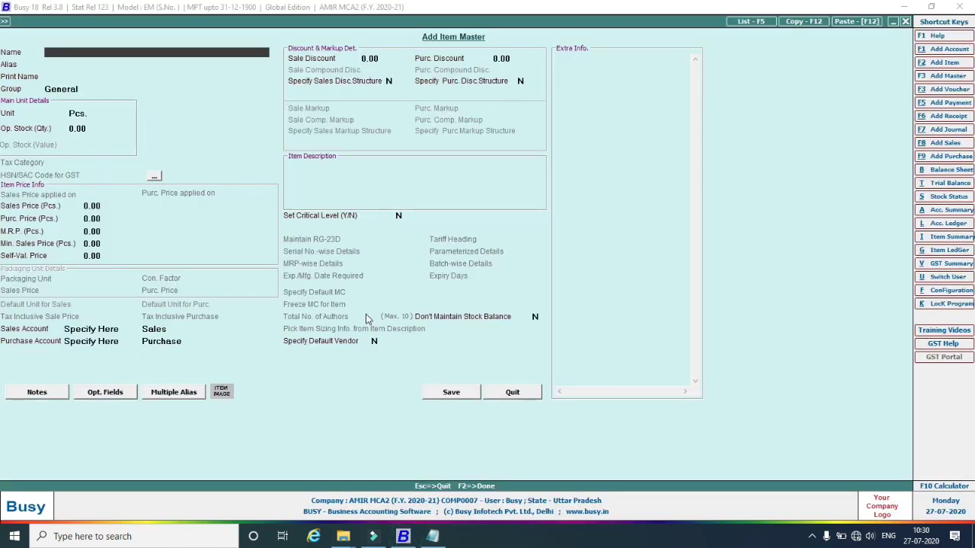
type("TV Tuner Card")
key("Return")
key("Return")
key("Return")
key("Return")
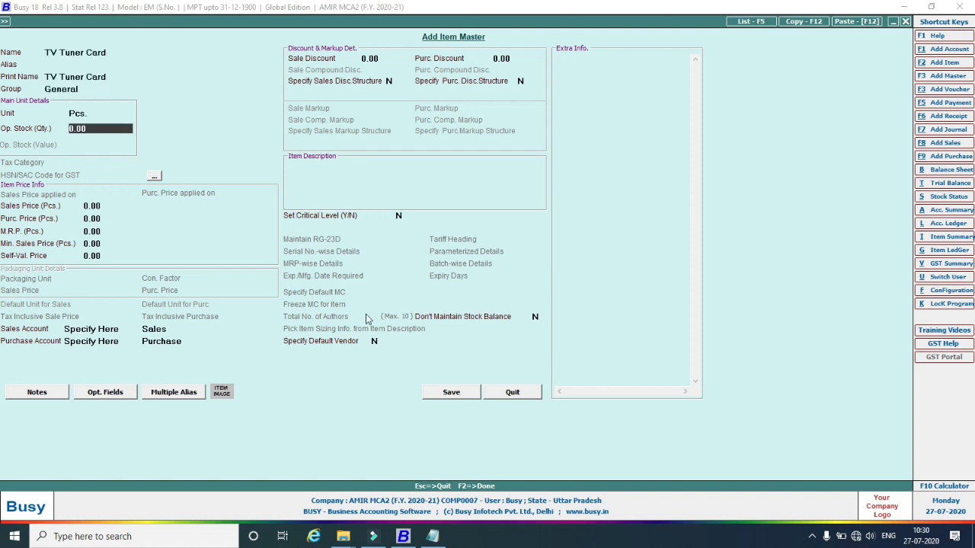
left_click(451, 393)
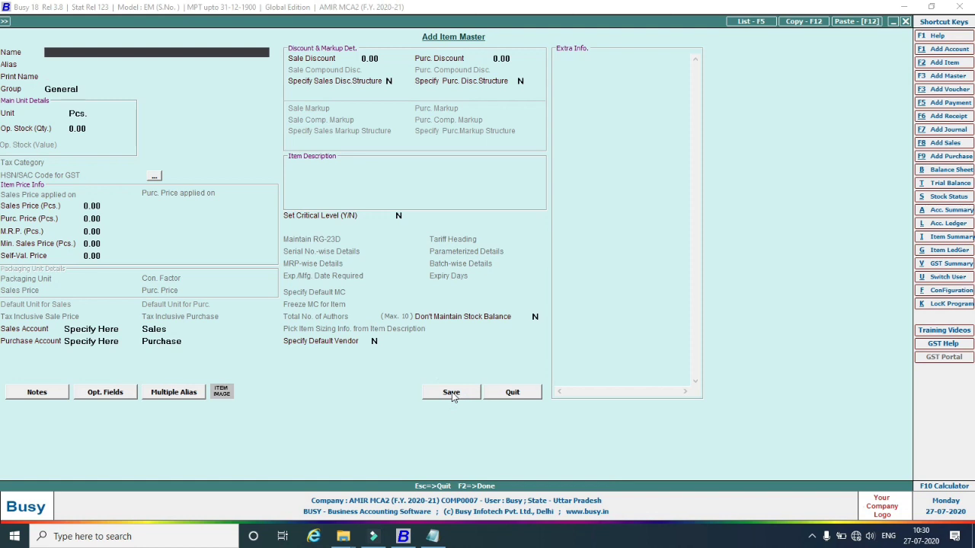
type("DVD Wri")
type("tter")
key("Return")
key("Return")
key("Return")
key("Return")
key("Return")
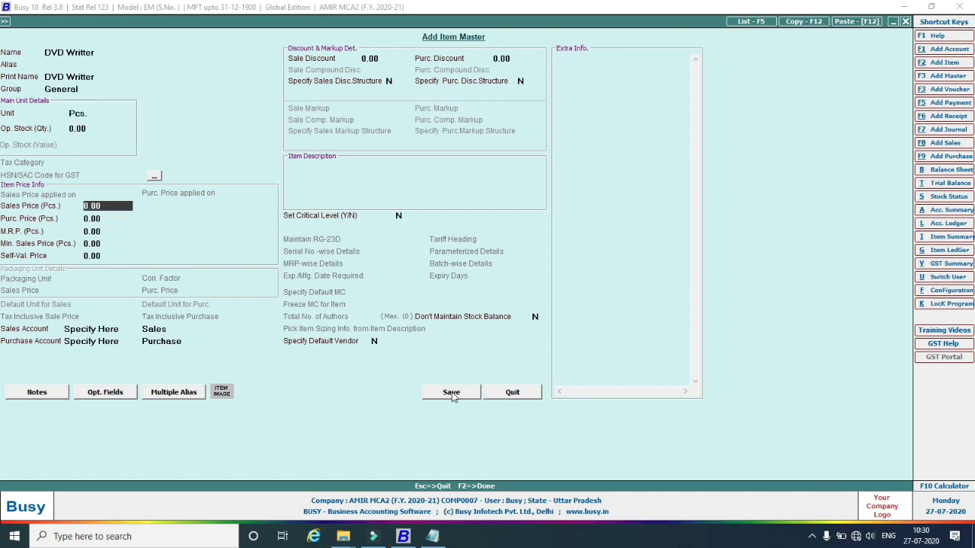
left_click(452, 393)
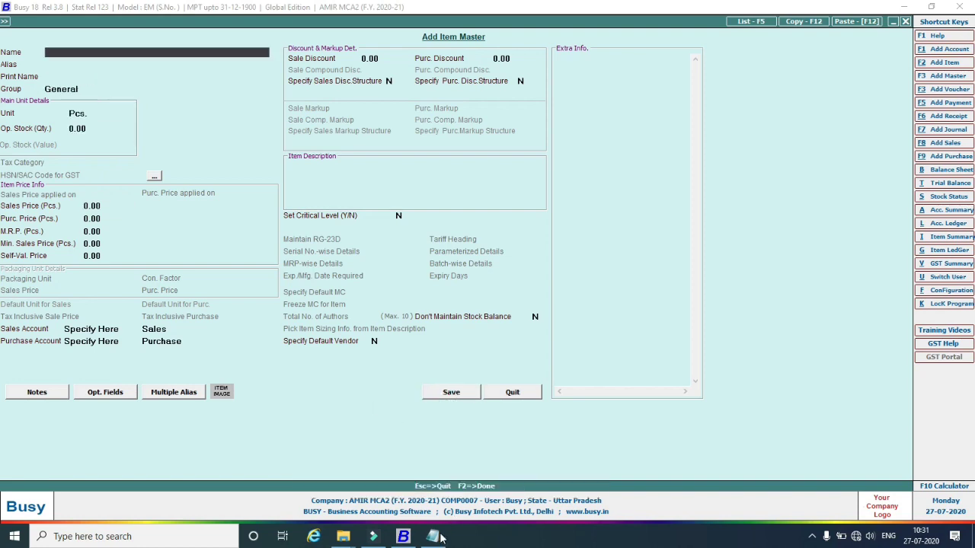
Add and save item Amkette Keyboard Mouse Combo in group General, unit Pcs.
left_click(433, 537)
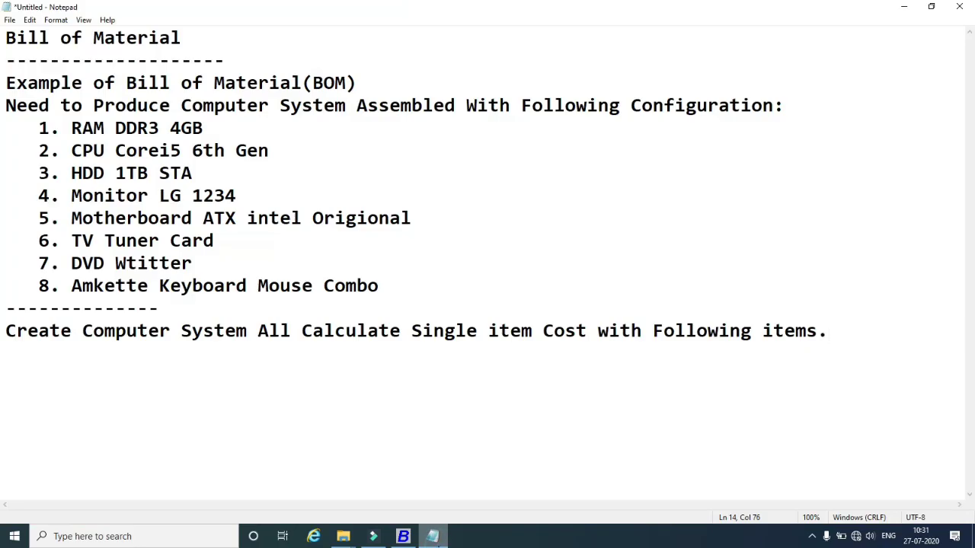
left_click(432, 537)
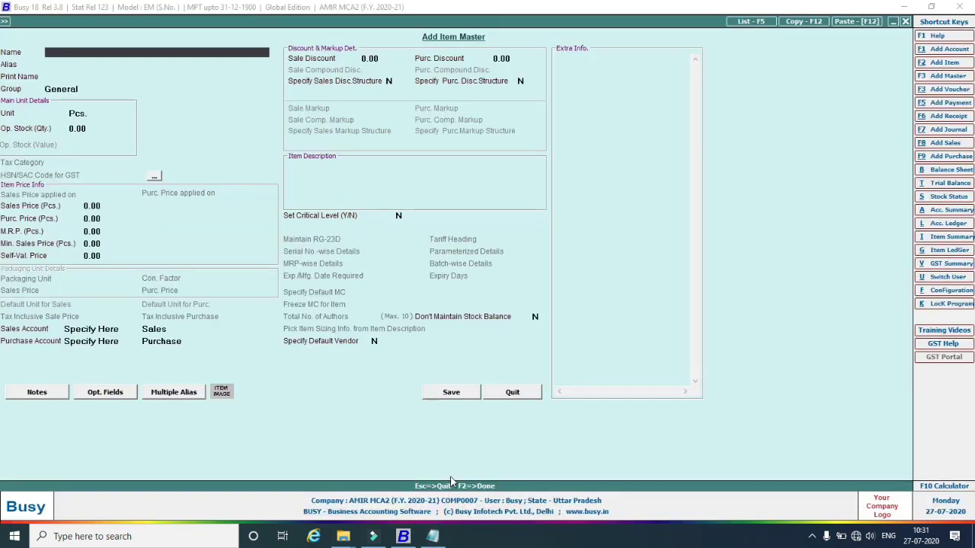
type("AmketterKeyb")
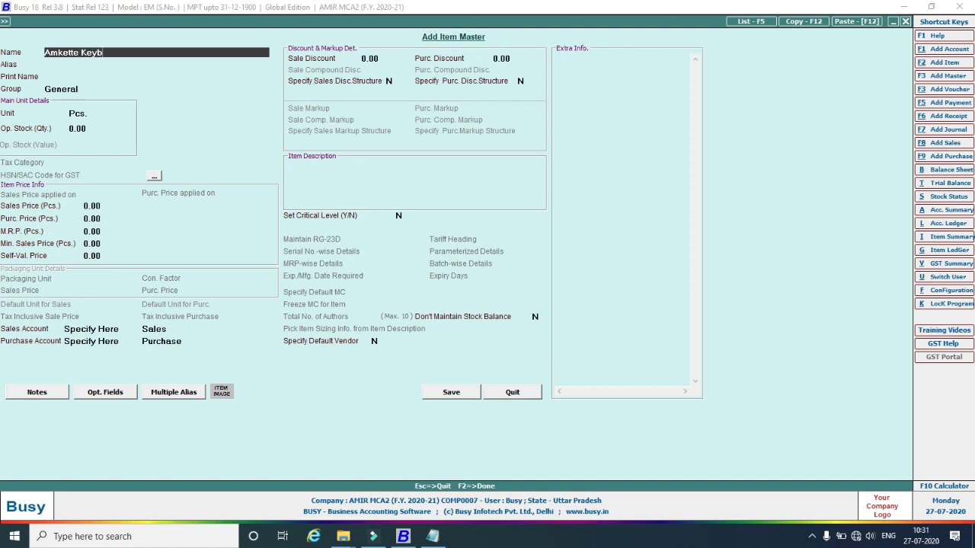
type("oard Mouse Combo")
key("Return")
key("Return")
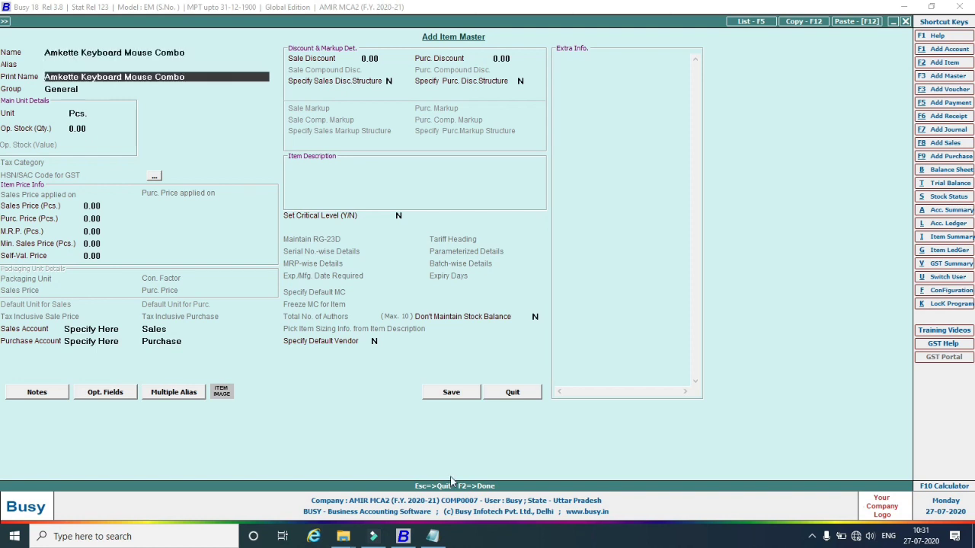
key("Return")
key("Return")
key("Return")
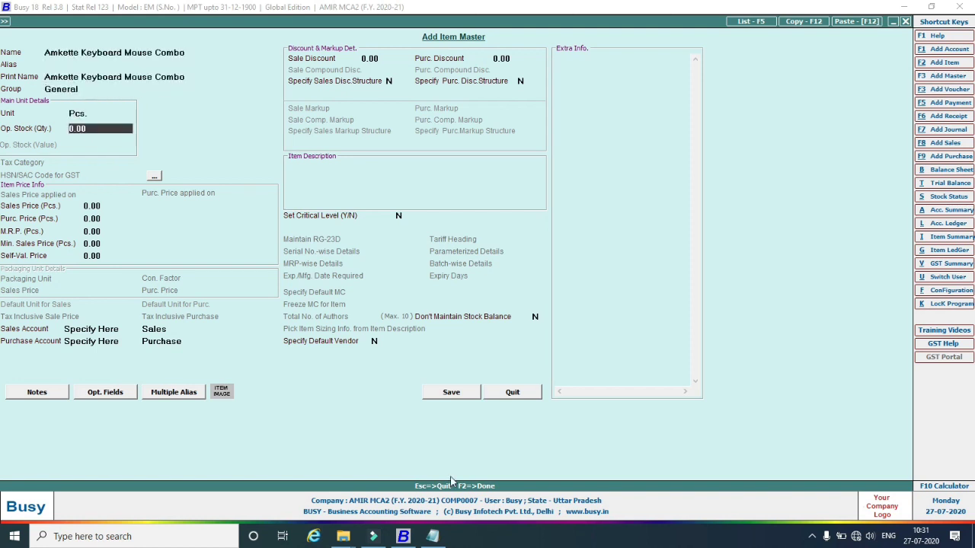
left_click(451, 393)
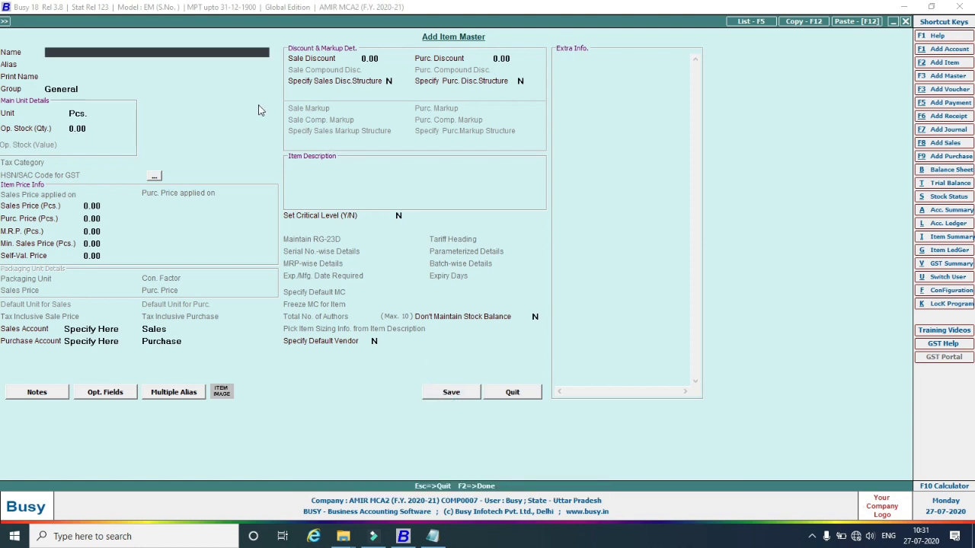
Save item Computer System with default fields and close the item form.
type("Computer System")
key("Return")
key("Return")
key("Return")
key("Return")
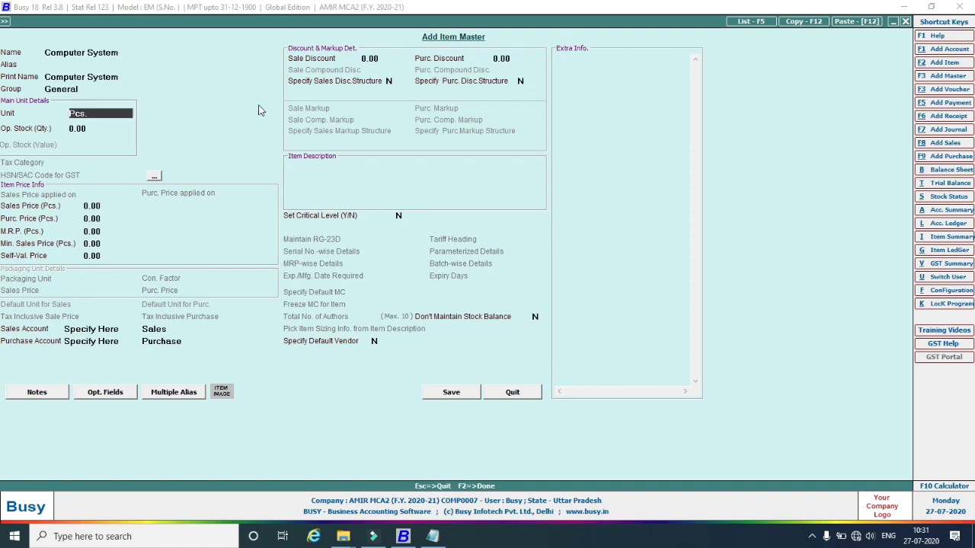
left_click(443, 393)
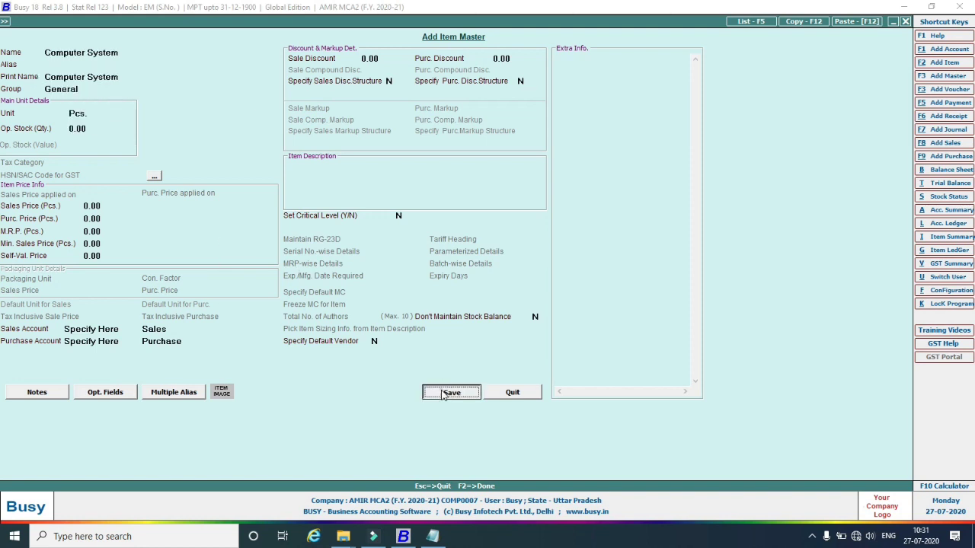
key("Escape")
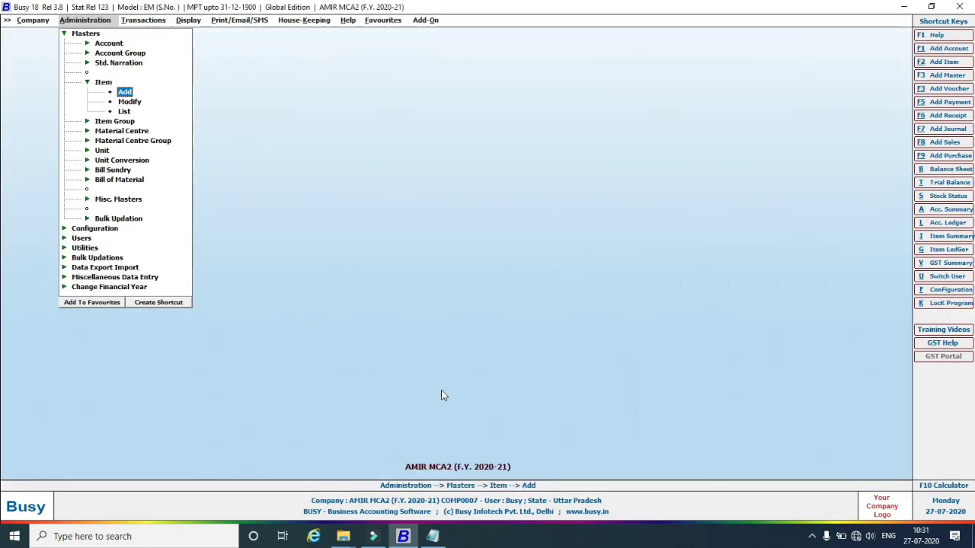
key("Escape")
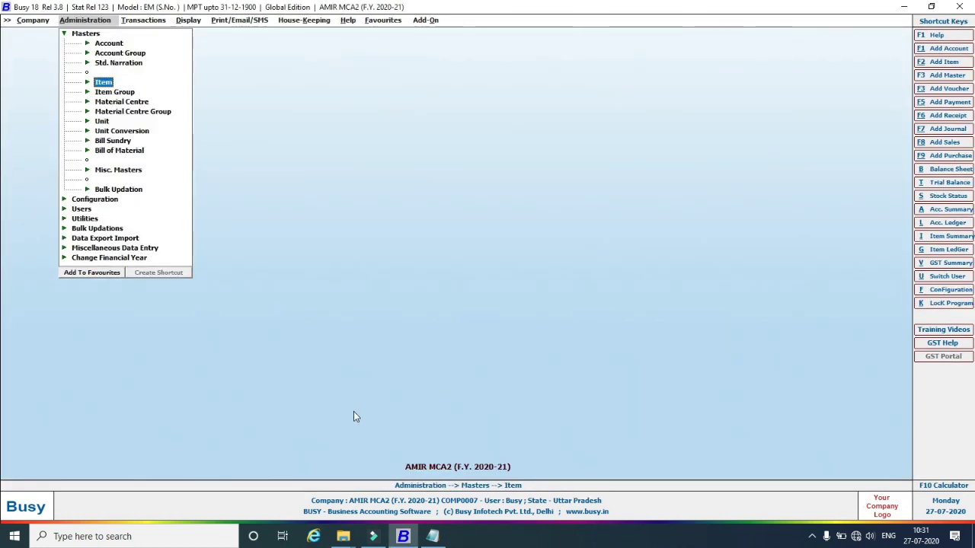
Glance at the item modify list, then open a new Bill of Material Master form.
left_click(89, 83)
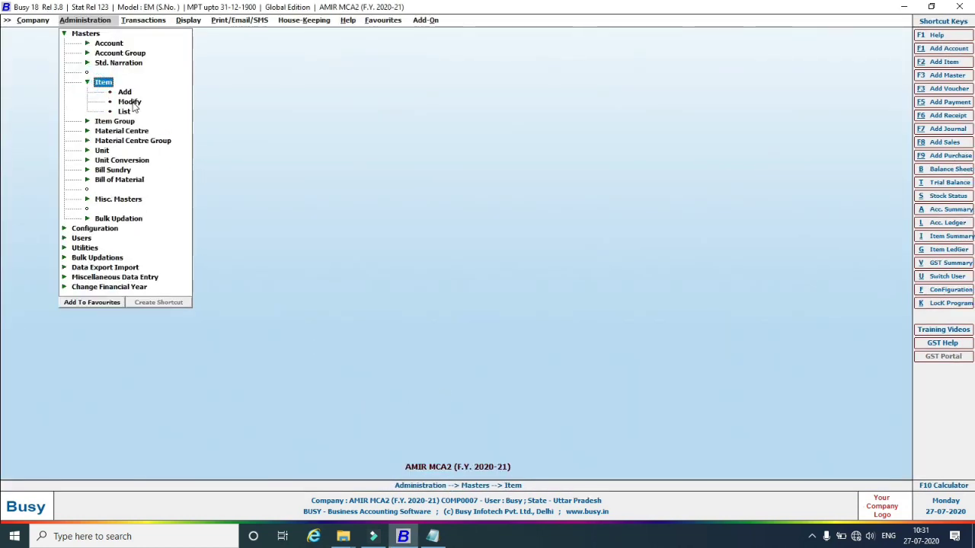
left_click(129, 101)
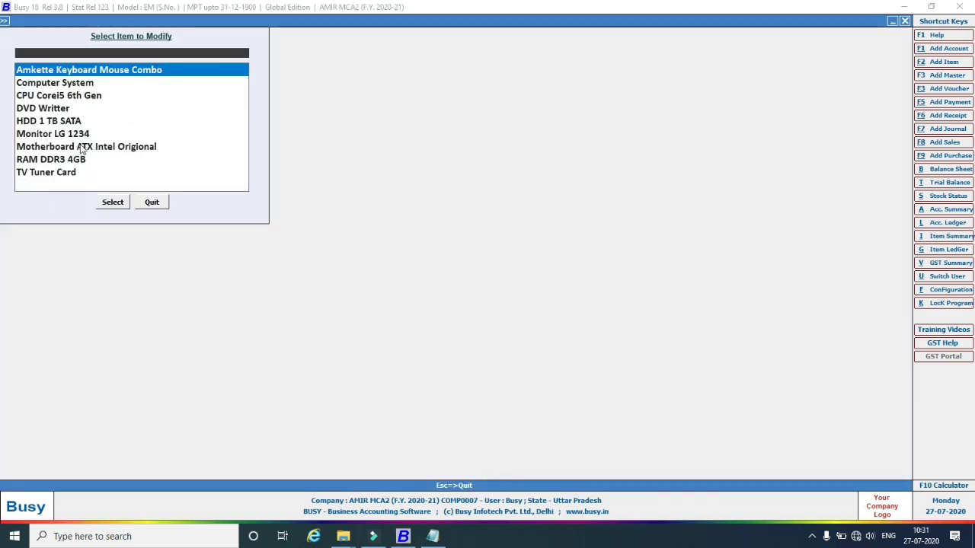
key("Escape")
key("Escape")
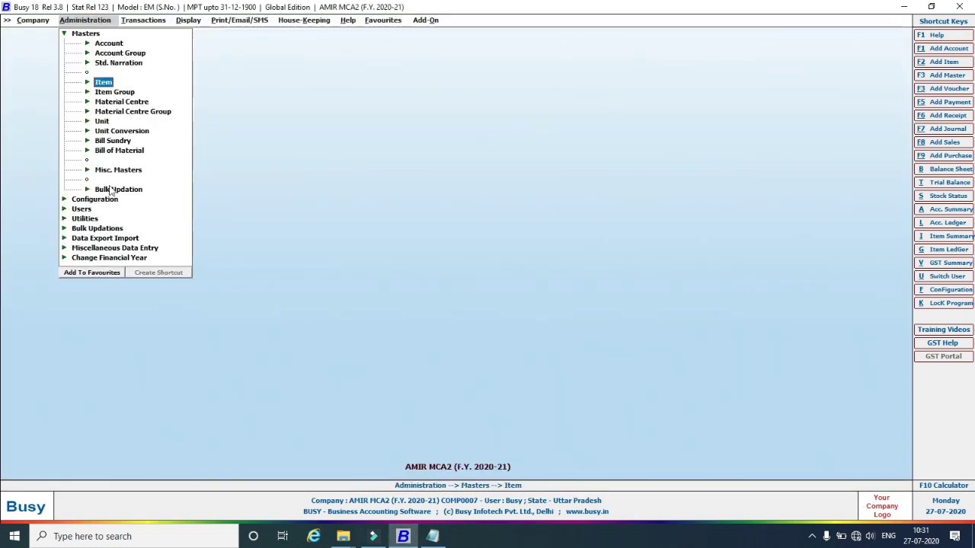
left_click(107, 151)
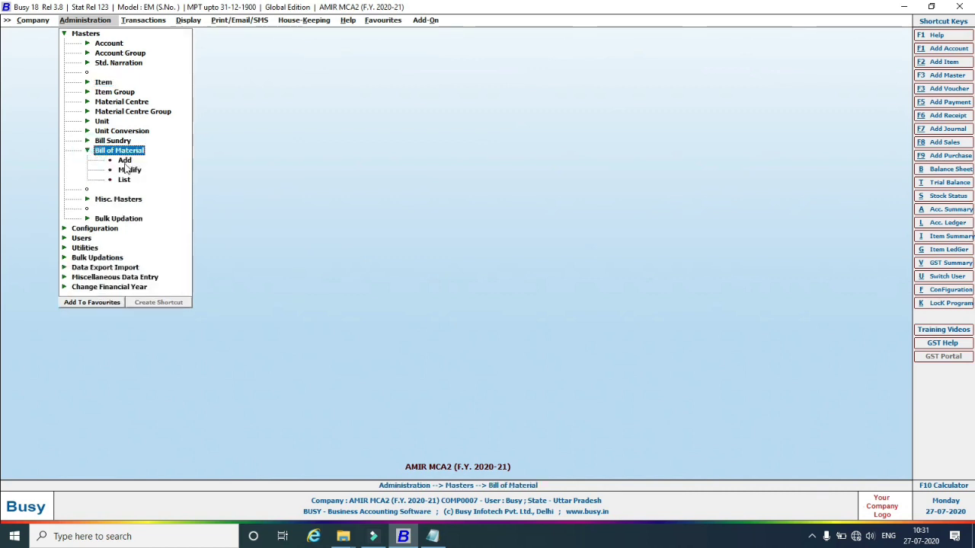
left_click(125, 160)
left_click(124, 160)
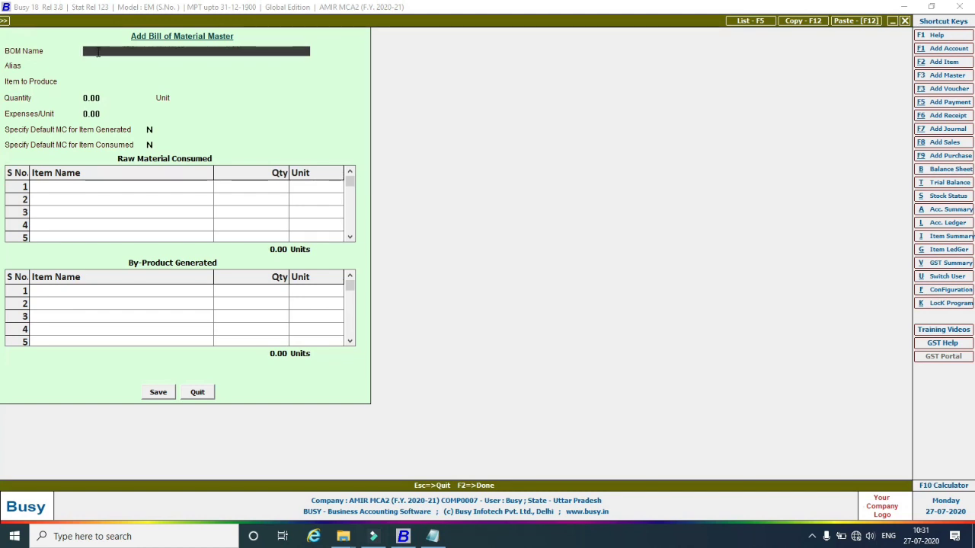
Name the BOM 'Bill of Material For Computer System' with Computer System as the item to produce.
type("Bill of Material")
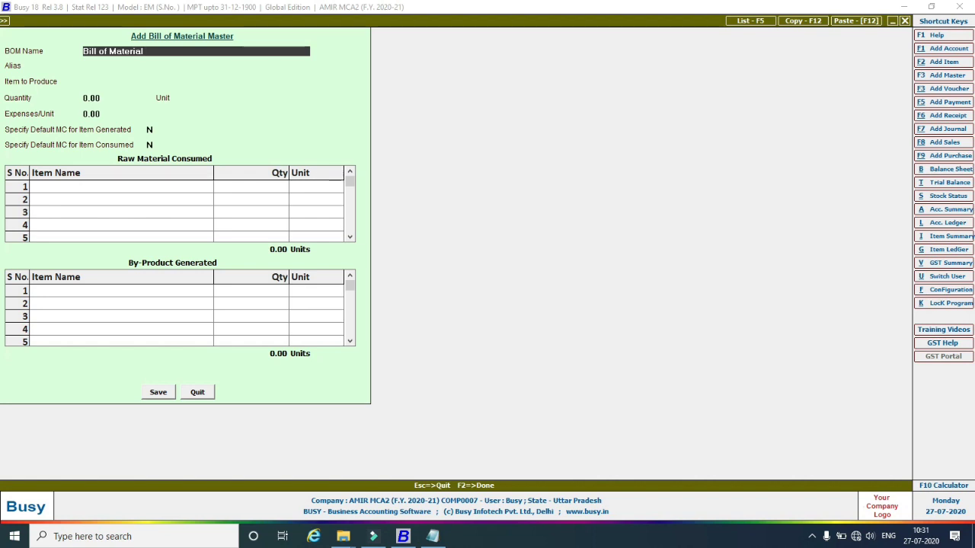
type(" For Computer System")
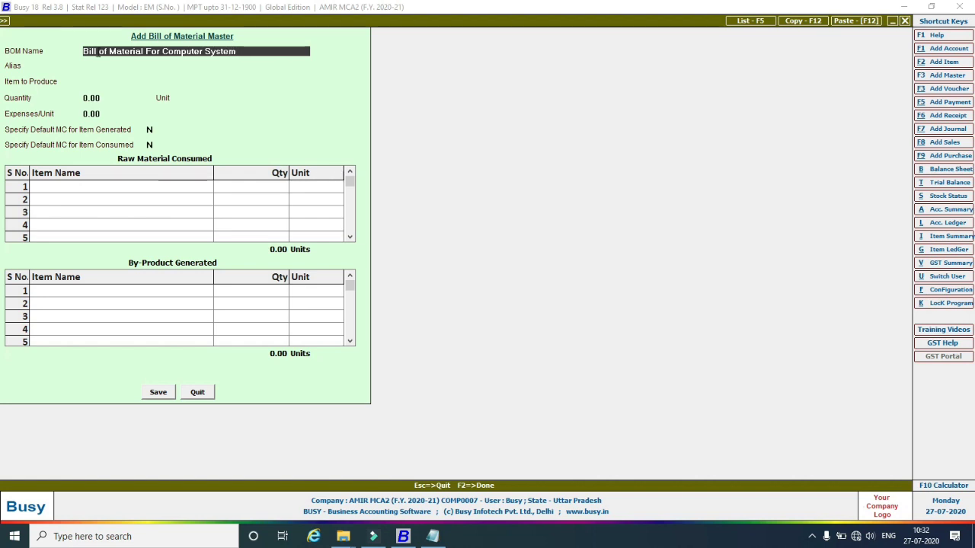
key("Return")
key("Return")
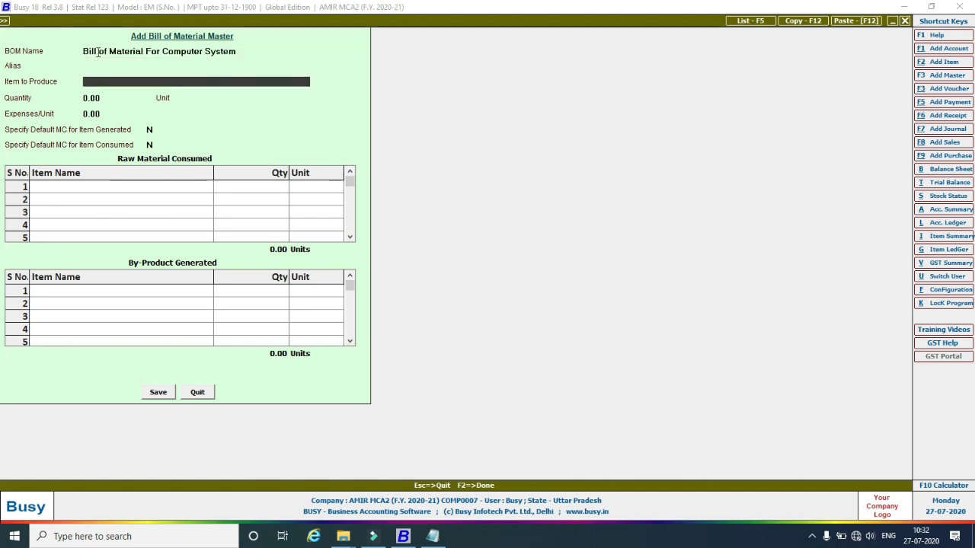
type("Compu")
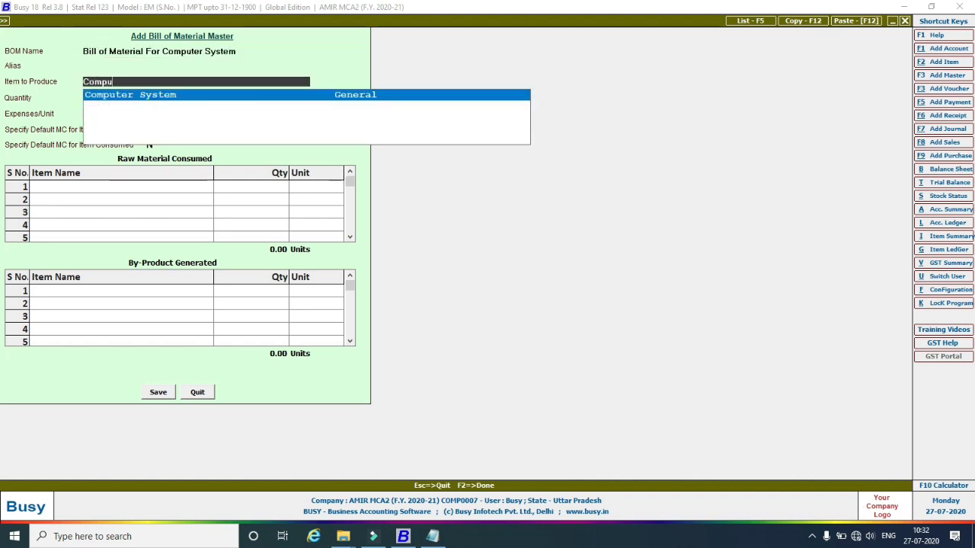
type("ter System")
key("Return")
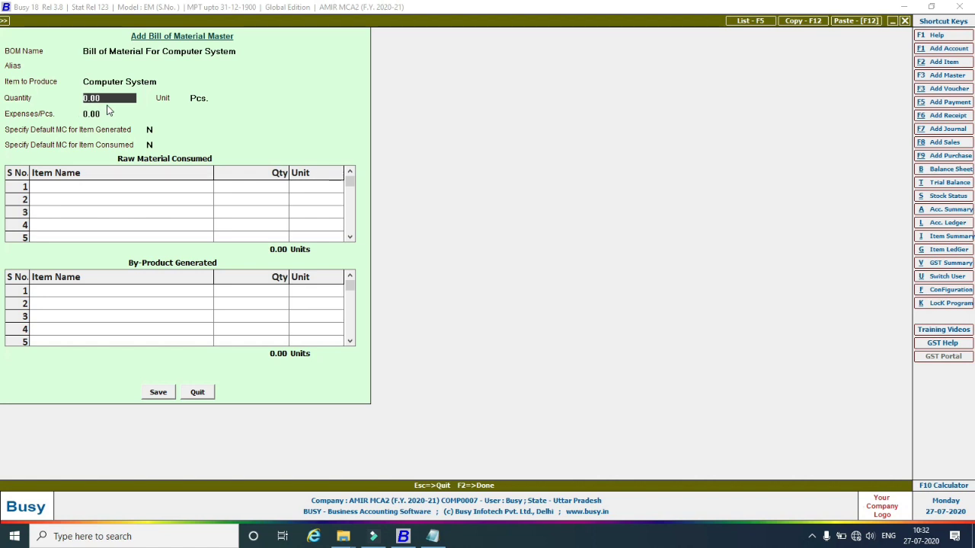
Set production quantity 4 Pcs. and expenses 200.00, then begin creating a default material centre.
type("2")
key("BackSpace")
type("4")
key("Return")
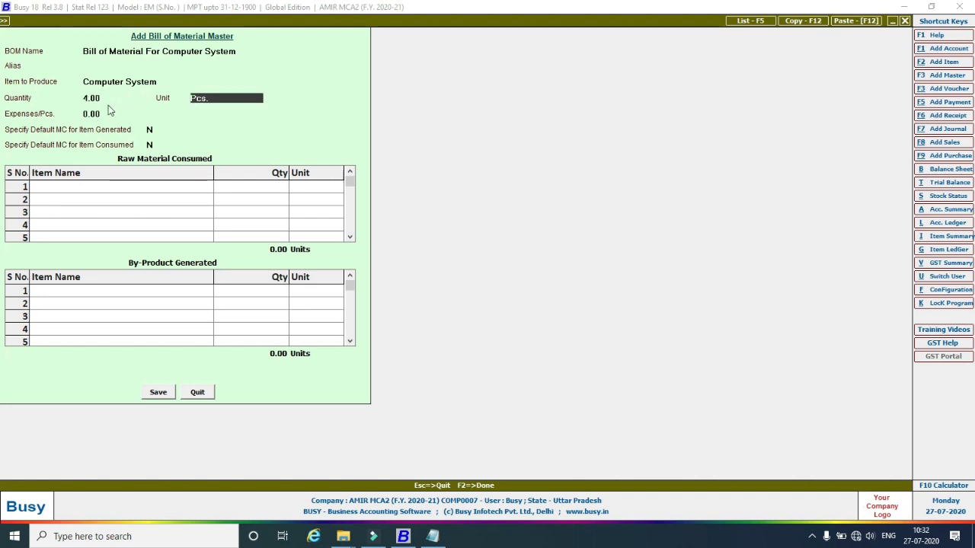
key("Return")
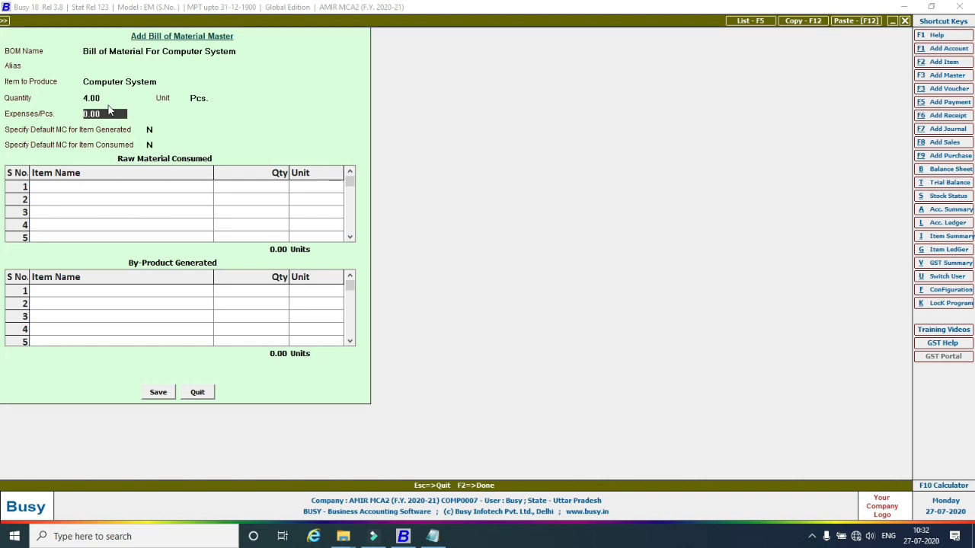
type("200")
key("Return")
key("Return")
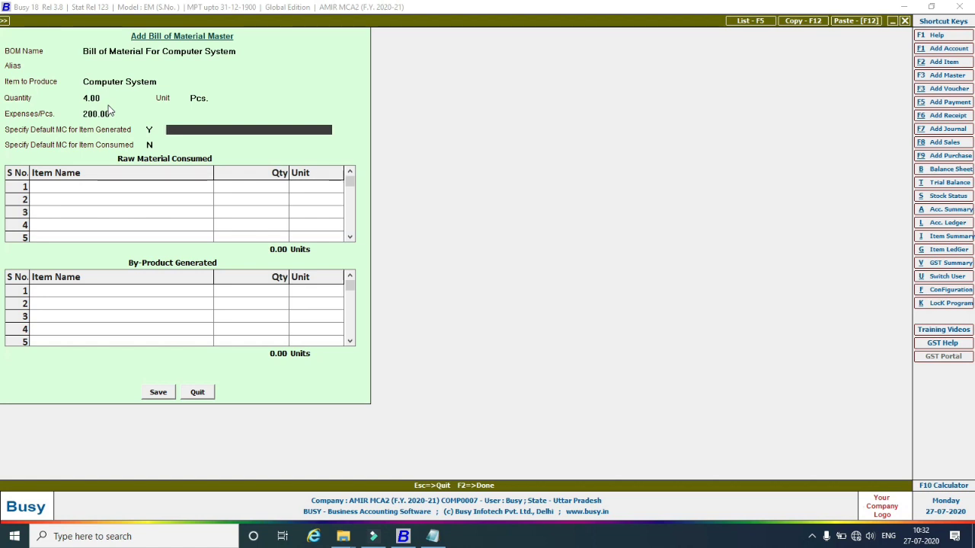
key("F3")
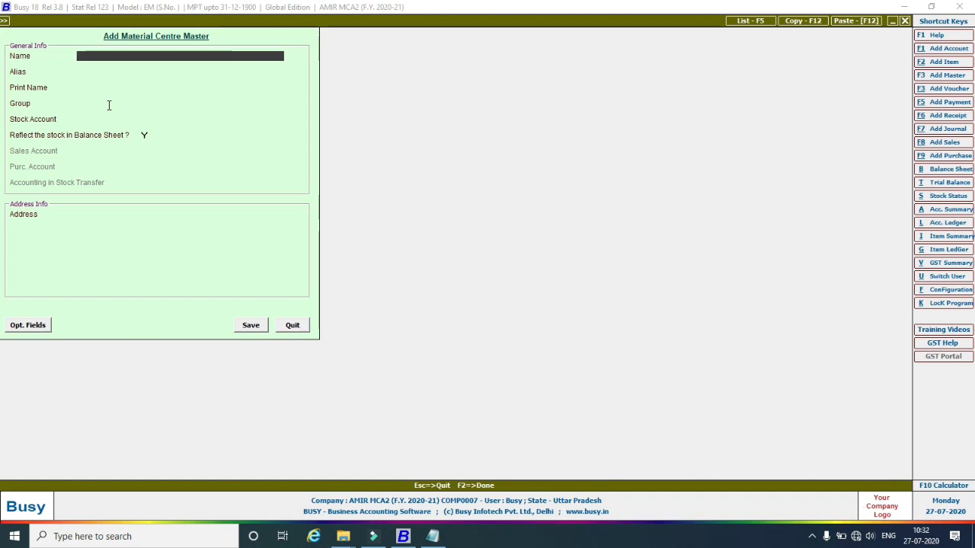
Create material centre 'Finished items' in Godowns with stock account Stock as the produced-item default.
type("Finished it")
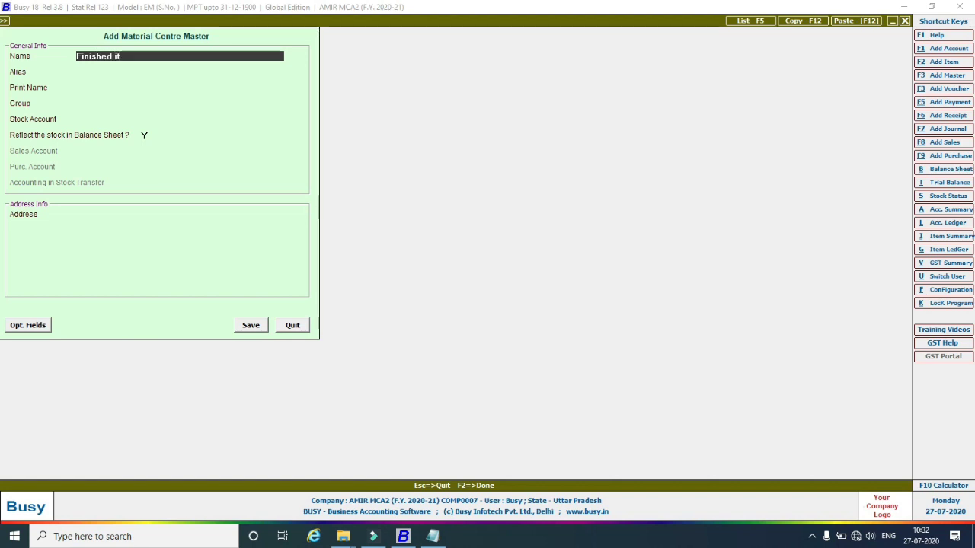
type("ems")
key("Return")
key("Return")
key("Return")
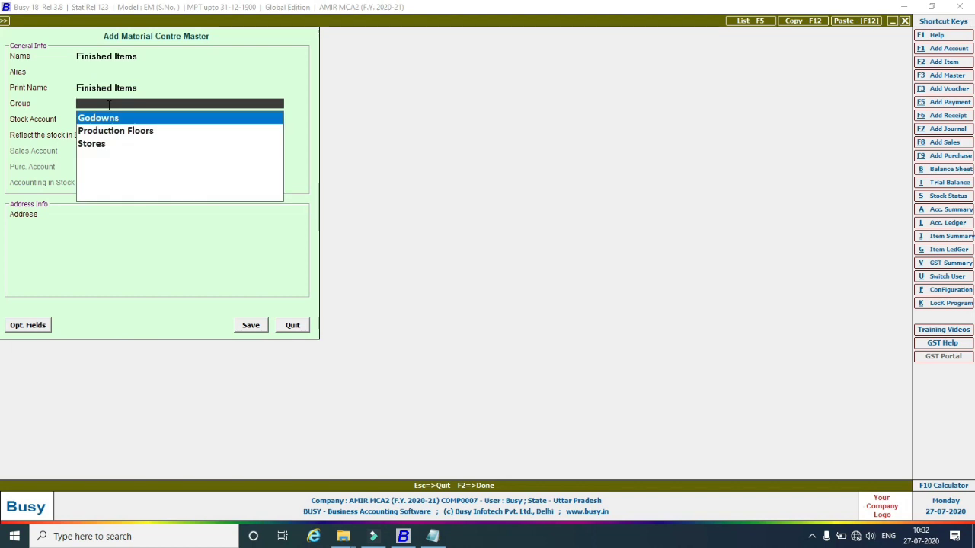
key("Return")
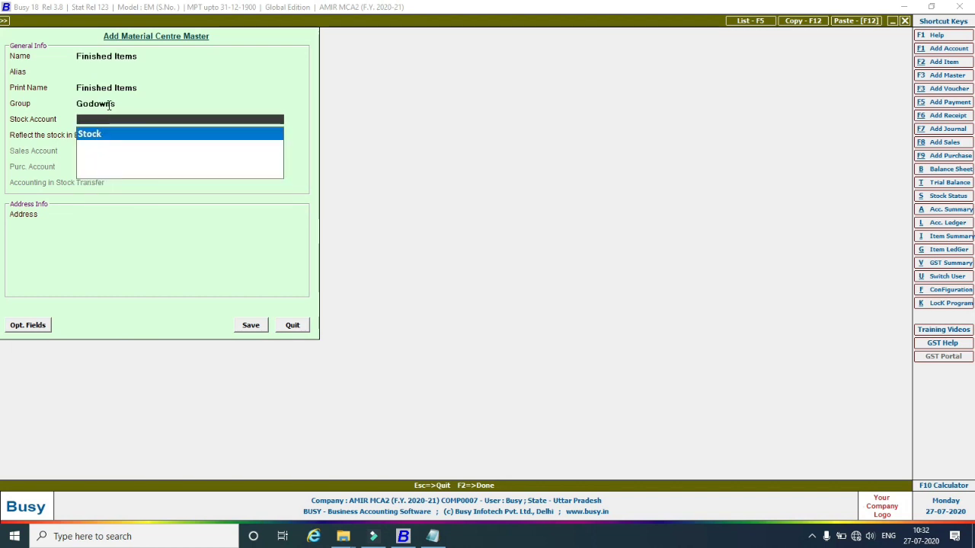
key("Return")
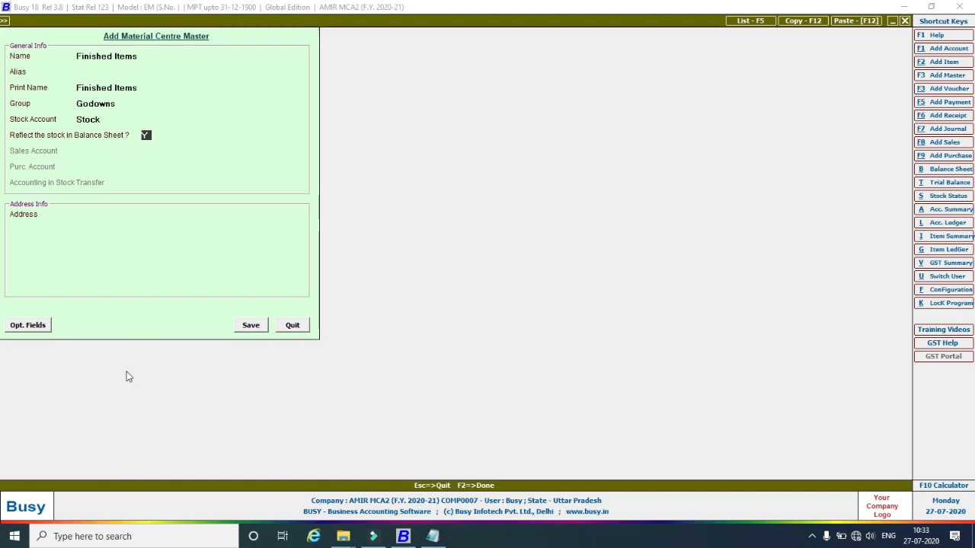
left_click(238, 329)
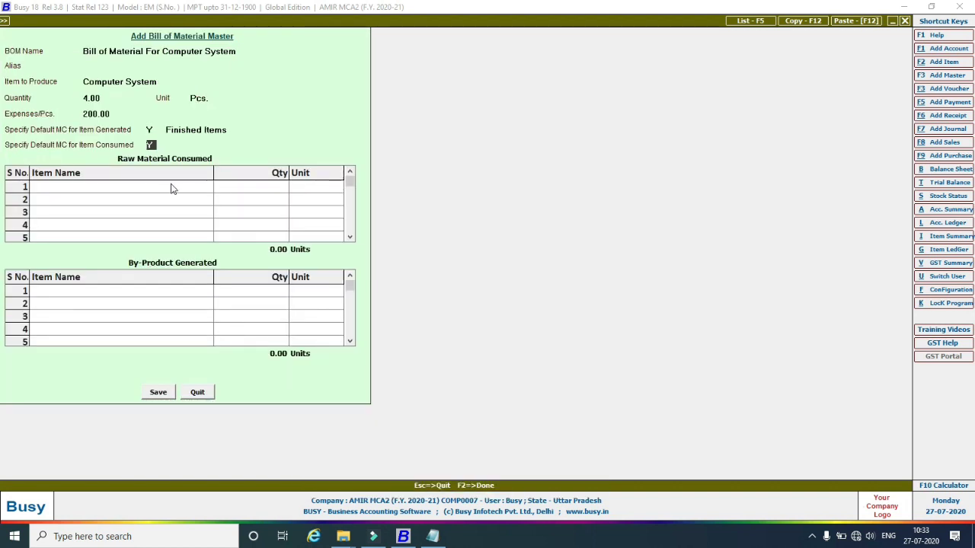
Enable a default consumed MC and create 'Raw Materials' in Godowns with stock account Stock.
key("Return")
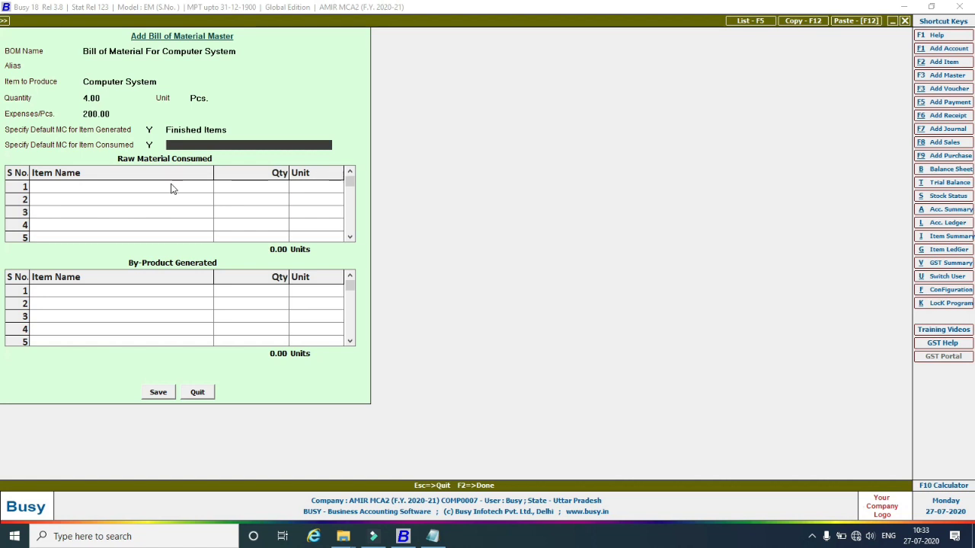
key("F3")
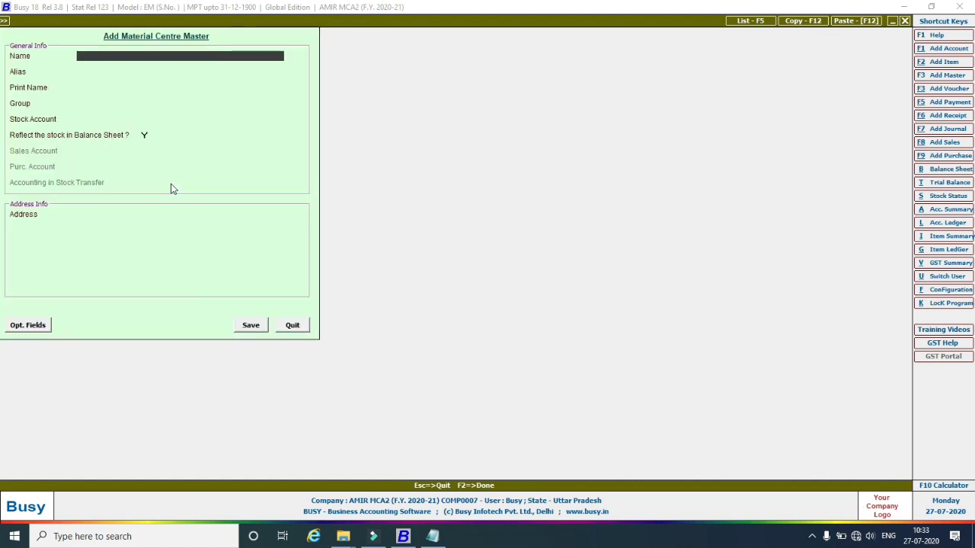
type("Raw Materials")
key("Return")
key("Return")
key("Return")
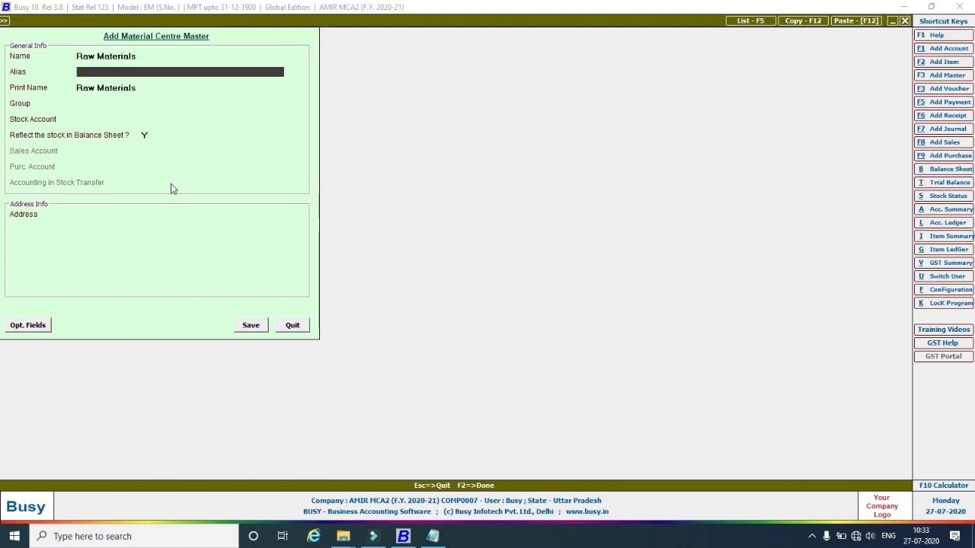
key("Return")
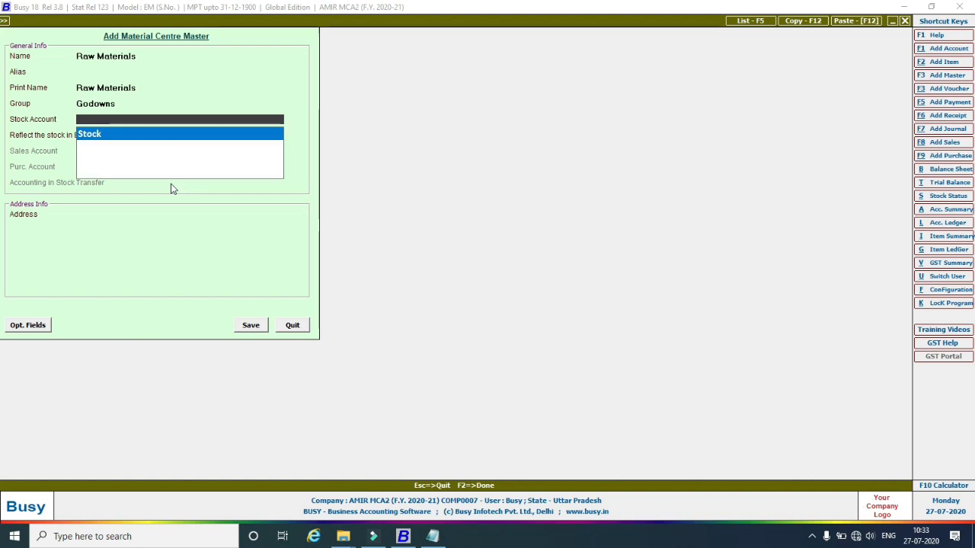
key("Return")
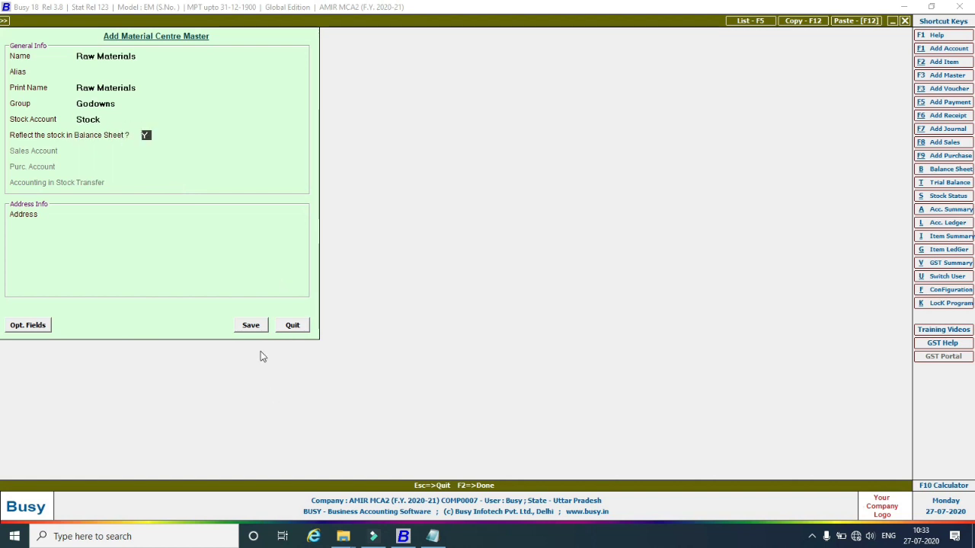
left_click(254, 331)
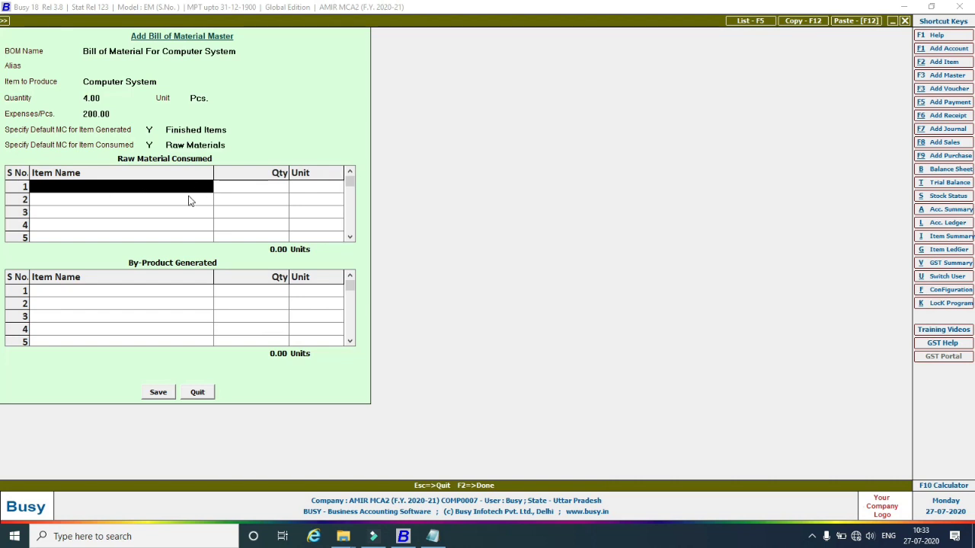
Enter raw materials RAM DDR3 4GB, CPU Corei5 6th Gen, HDD 1 TB SATA and Monitor LG 1234 at 4 Pcs each.
key("Return")
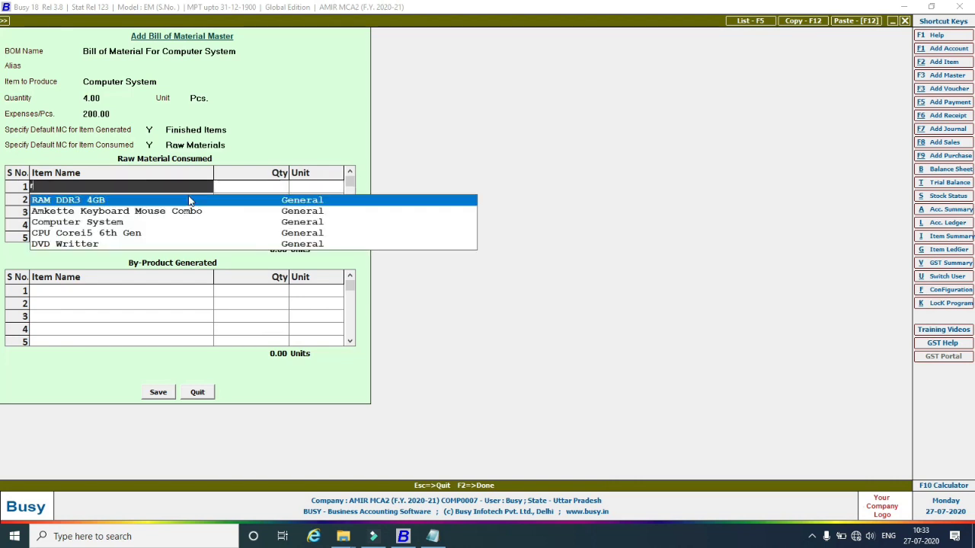
key("Return")
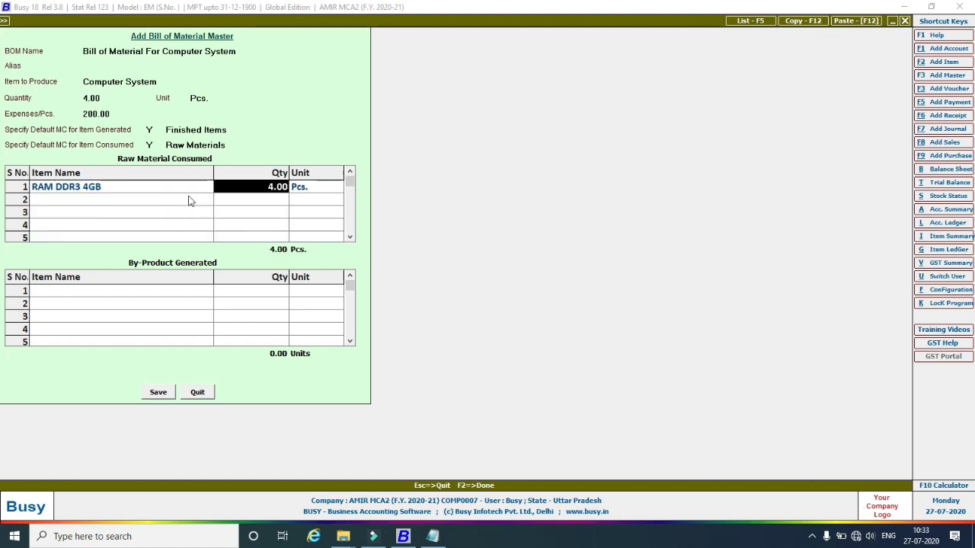
key("Return")
key("Return")
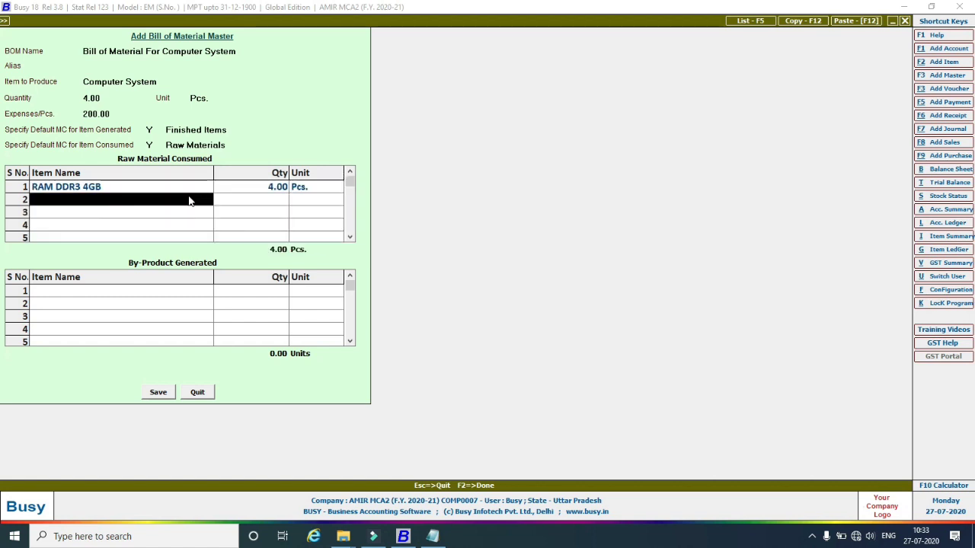
key("Return")
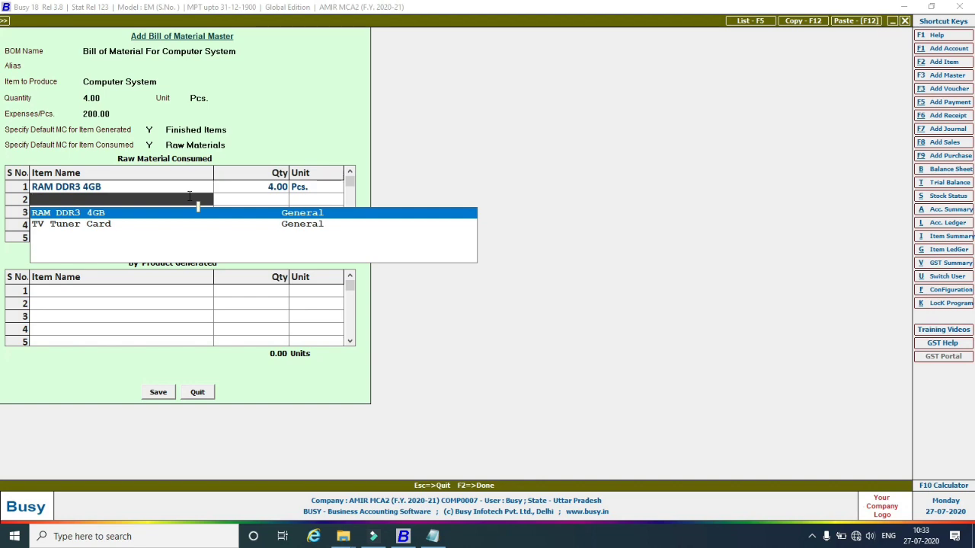
key("alt+Tab")
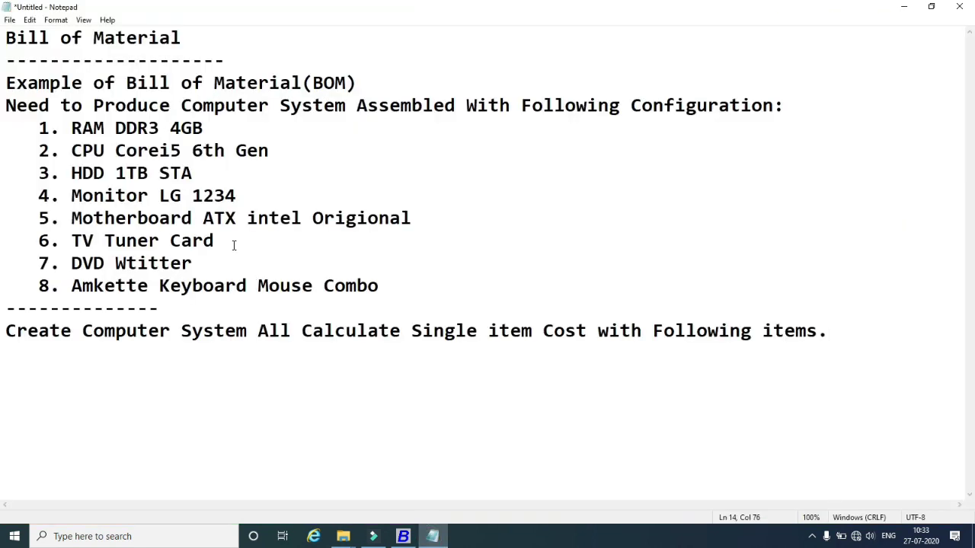
left_click(402, 536)
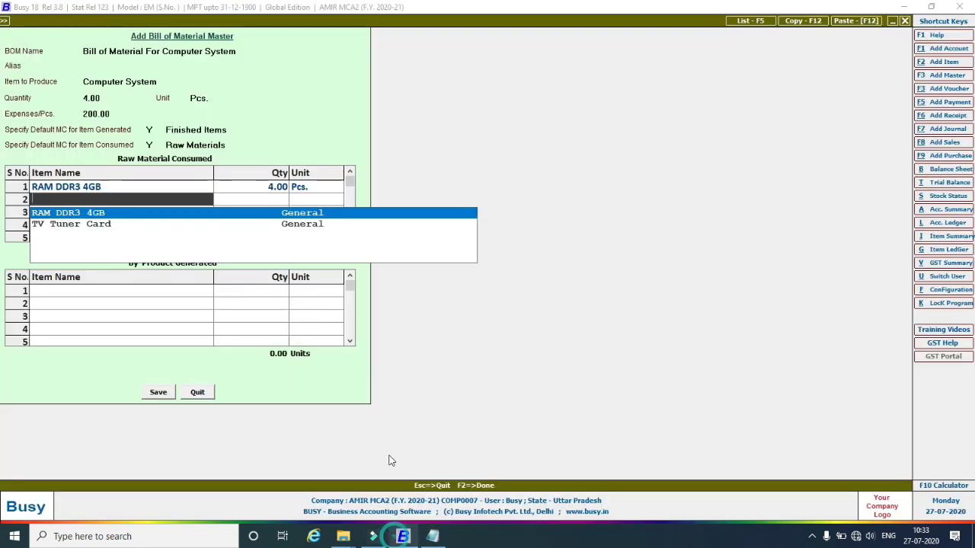
type("c")
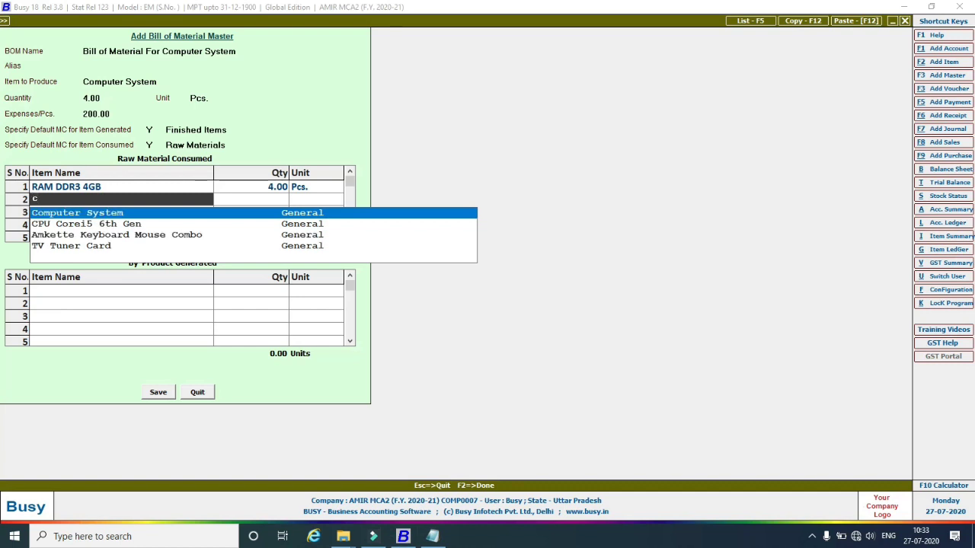
key("Down")
key("Return")
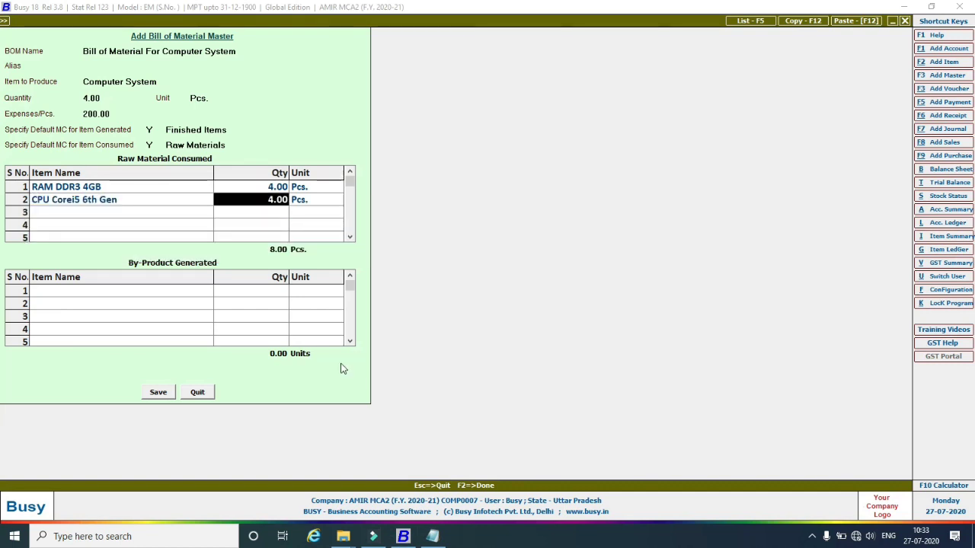
key("Return")
key("Return")
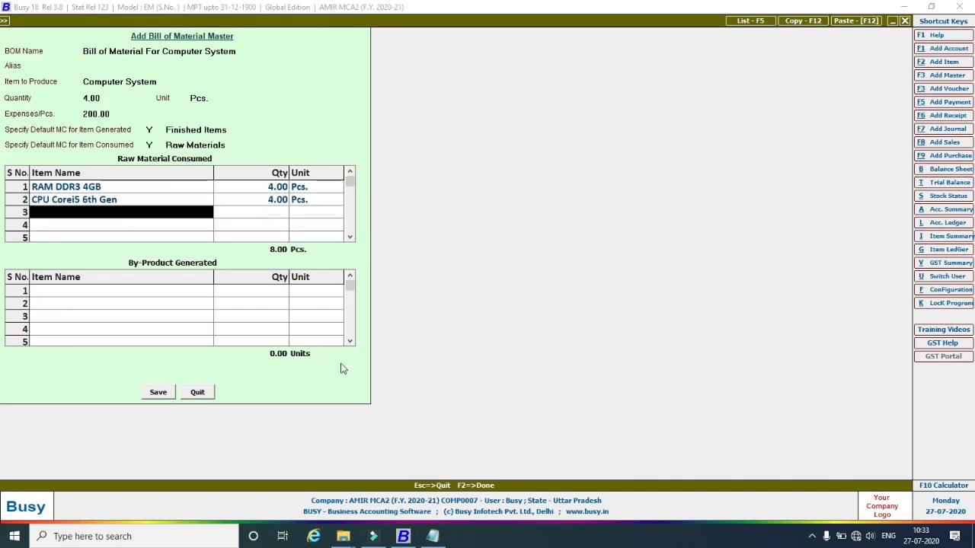
type("hdd")
key("Return")
key("Return")
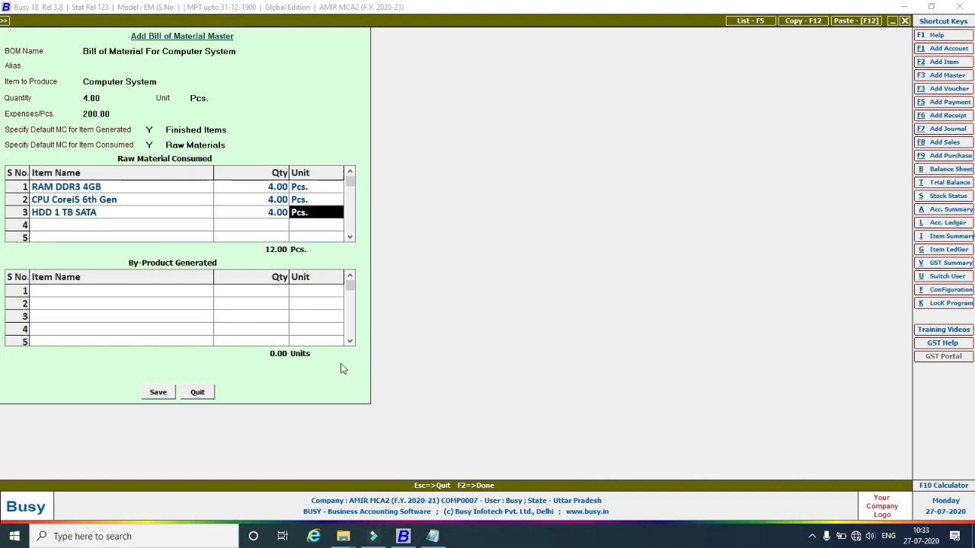
key("Return")
type("m")
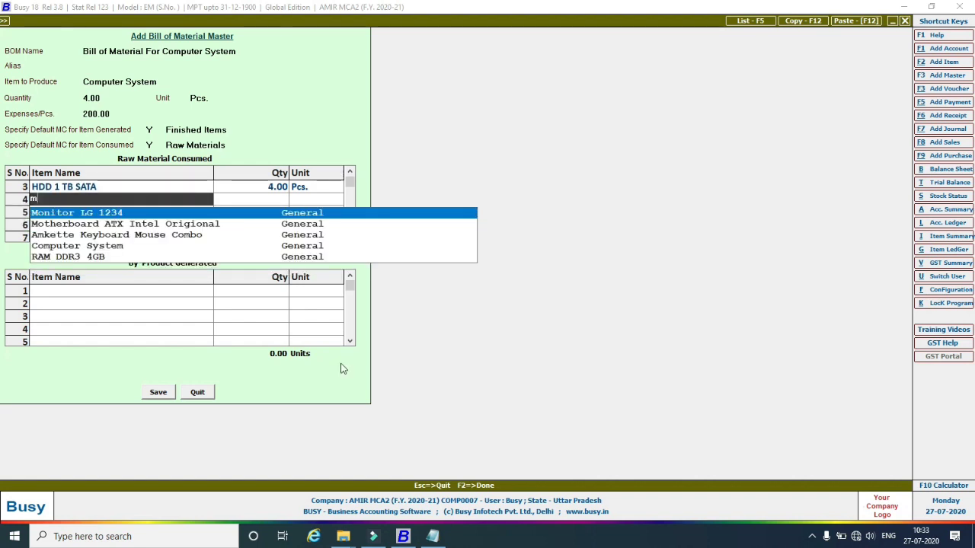
key("Return")
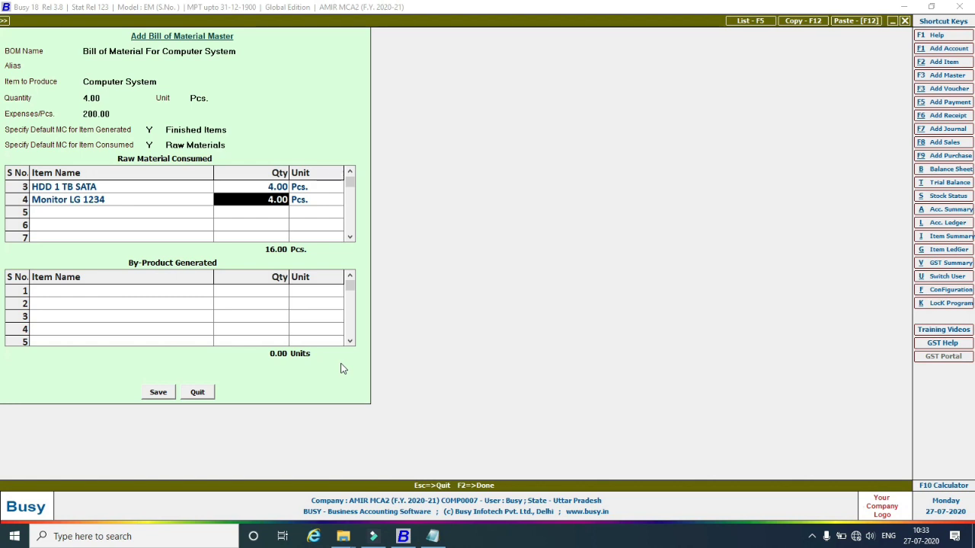
key("Return")
key("Return")
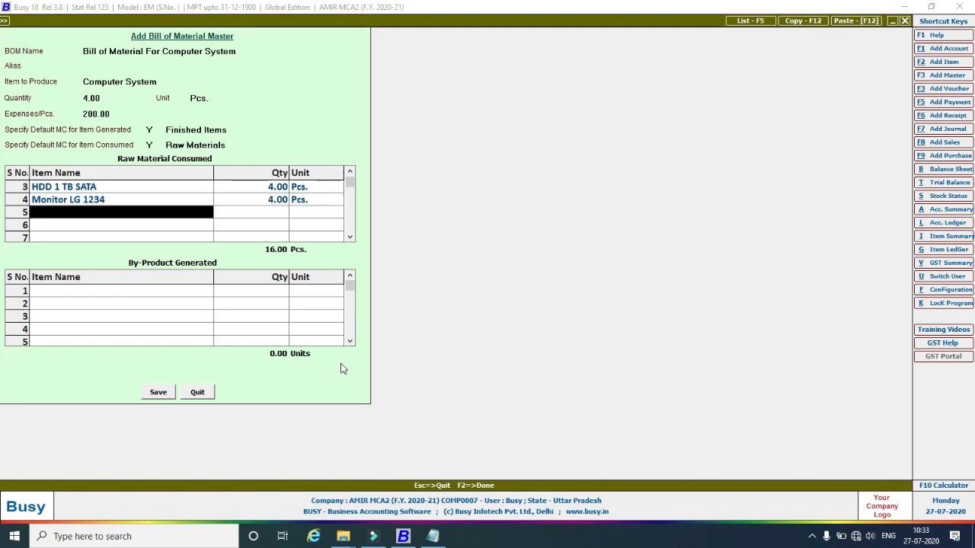
Add Motherboard ATX Intel Origional, TV Tuner Card, DVD Writter and Amkette Keyboard Mouse Combo as rows 5-8.
left_click(436, 537)
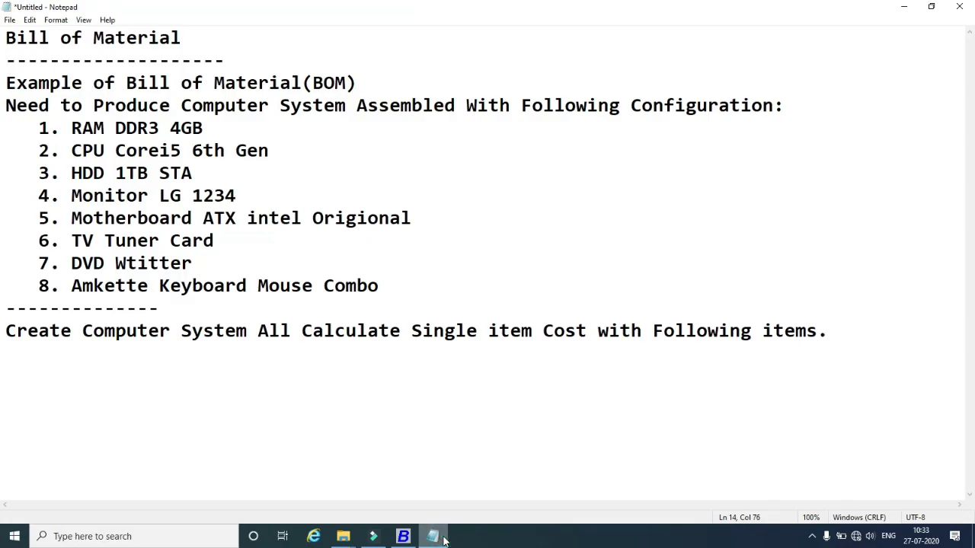
left_click(446, 539)
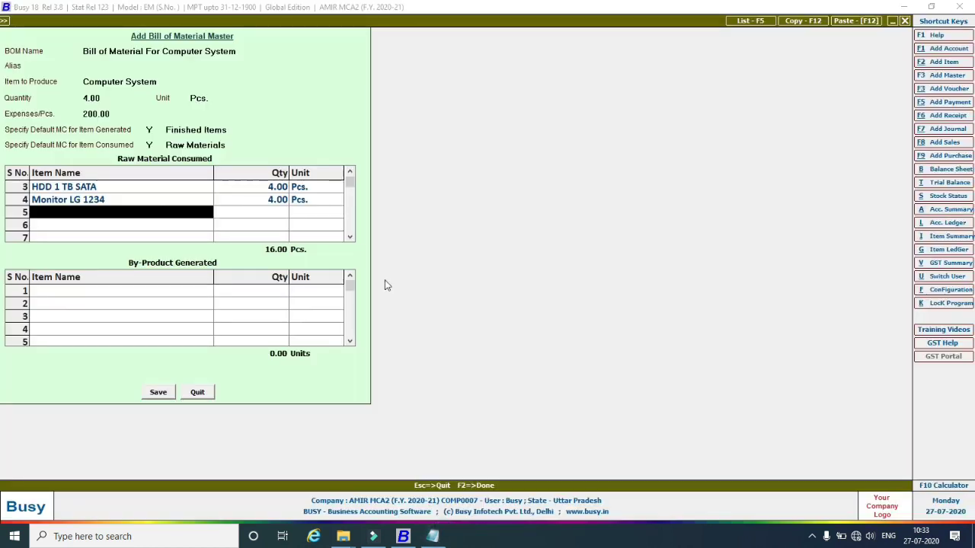
type("mo")
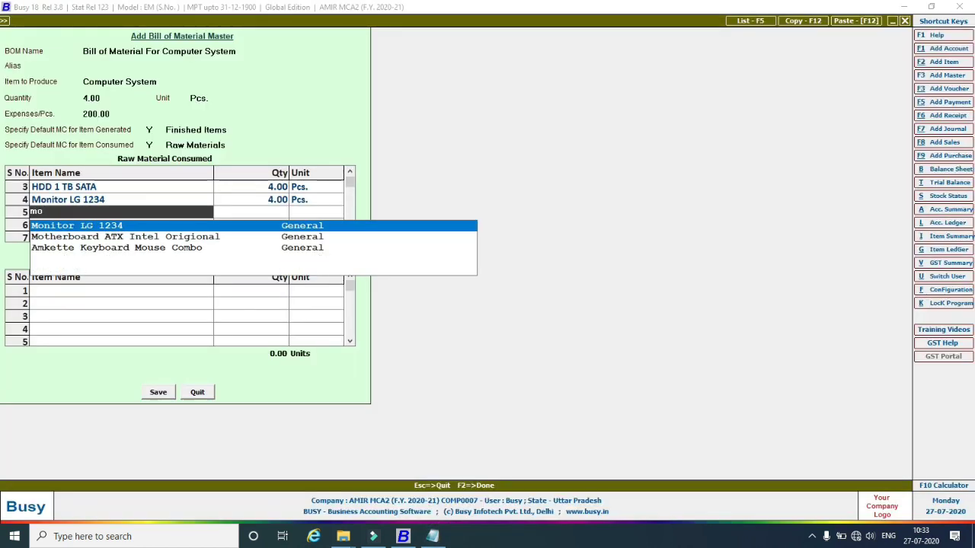
key("Down")
key("Return")
key("Return")
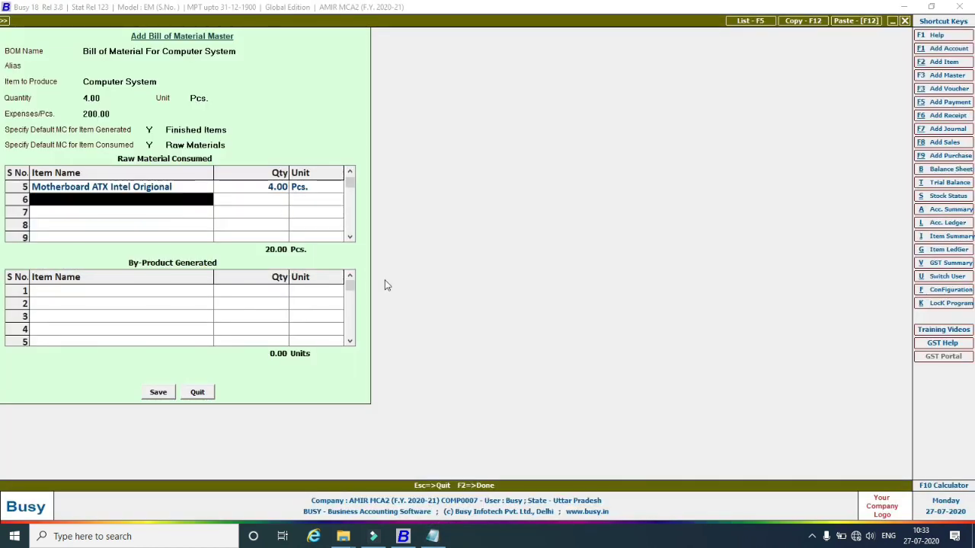
type("tv")
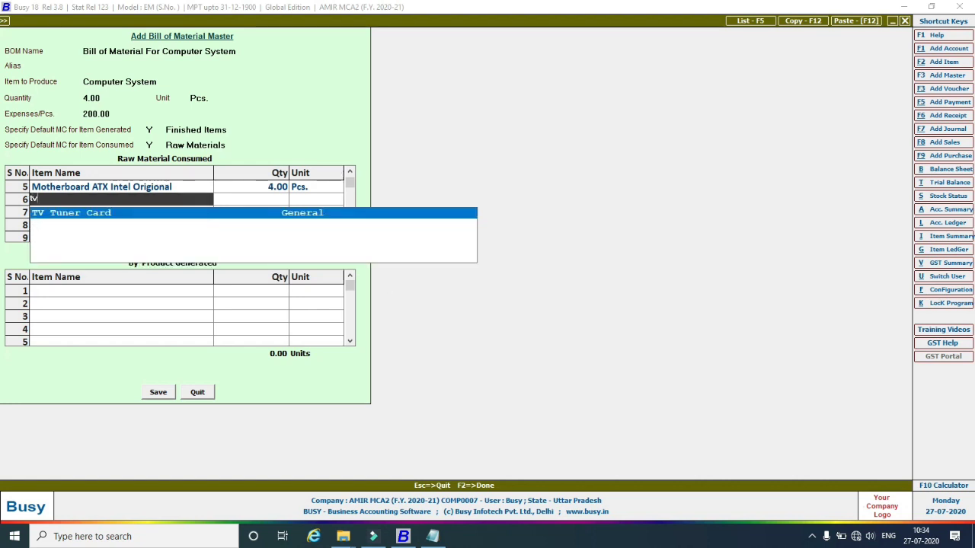
key("Return")
key("Return")
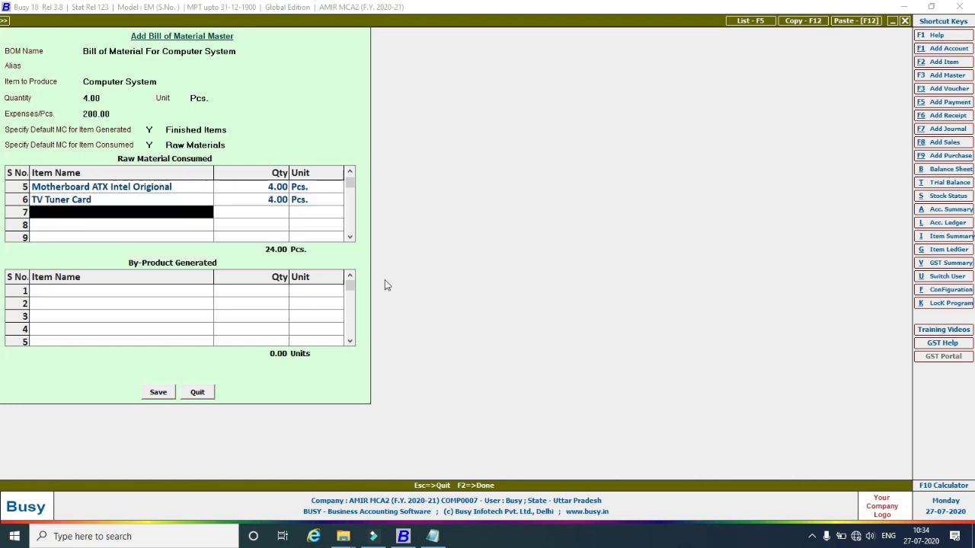
key("Return")
key("Return")
key("Return")
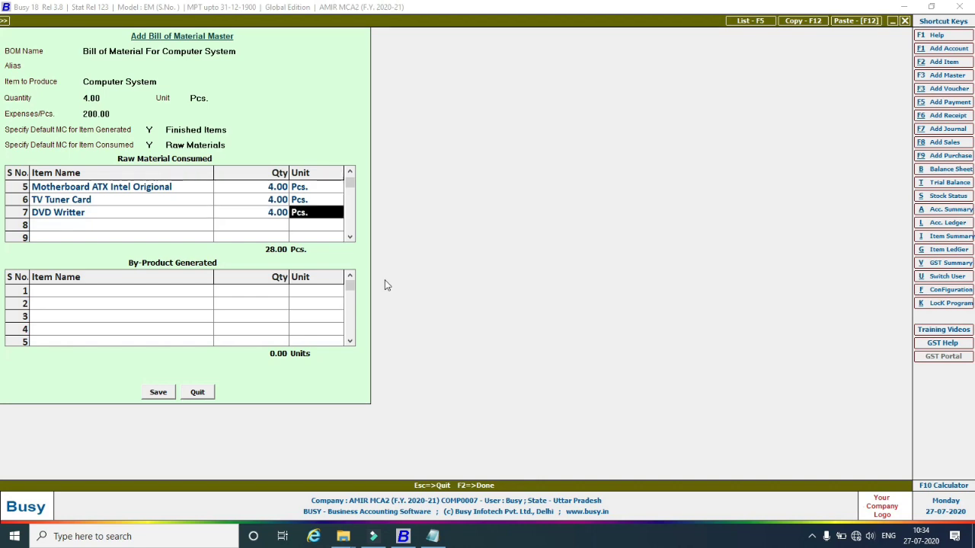
key("Return")
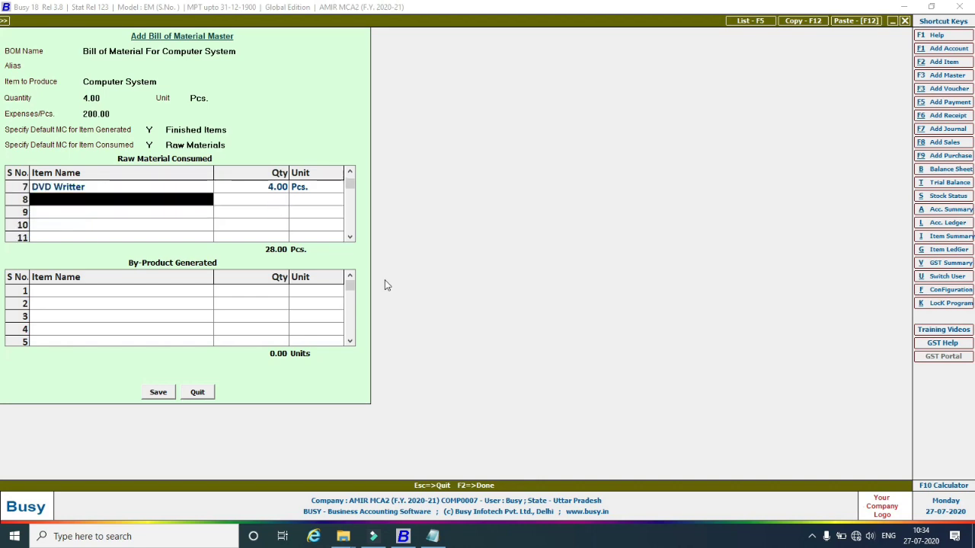
left_click(431, 537)
left_click(430, 537)
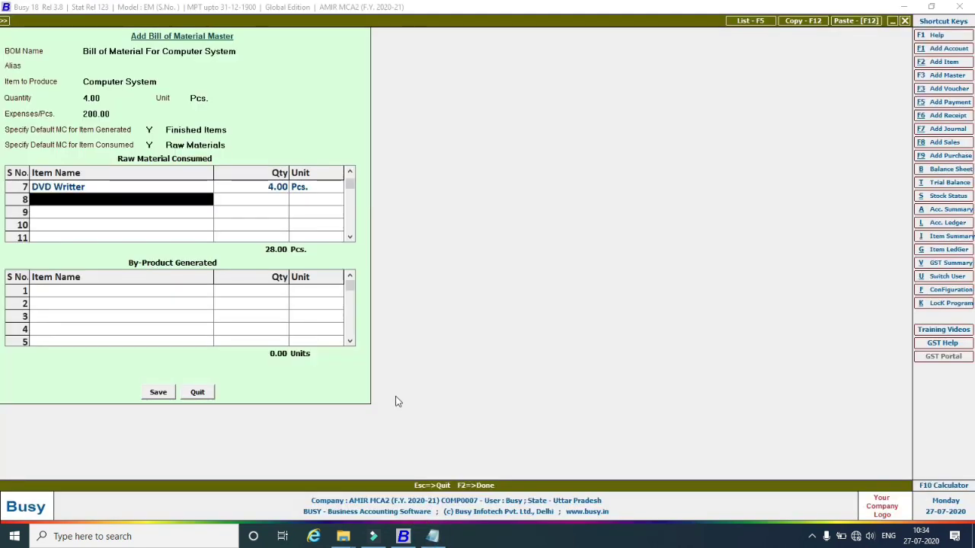
type("am")
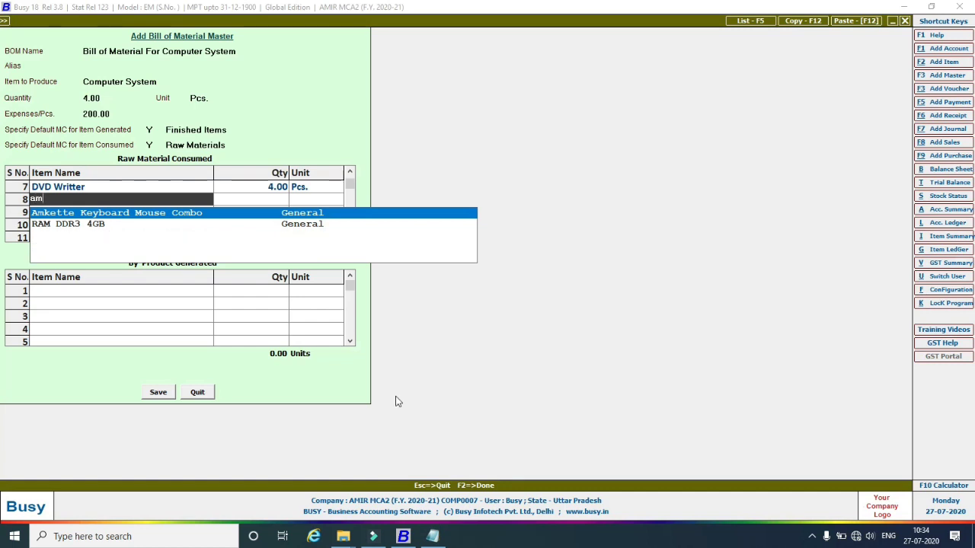
key("Return")
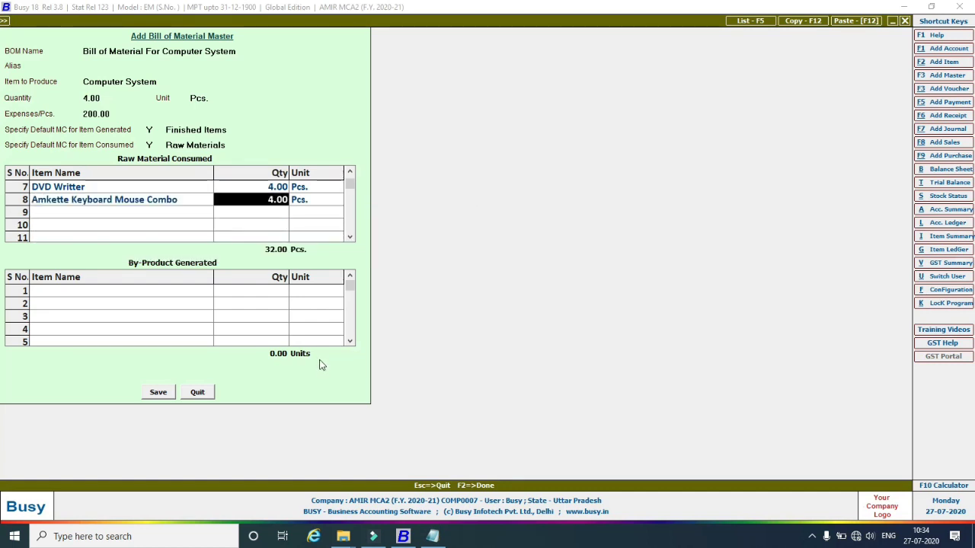
Erase the Monitor LG 1234 item name from raw material row 4.
left_click(349, 174)
left_click(348, 175)
left_click(349, 174)
left_click(349, 175)
left_click(349, 174)
left_click(349, 174)
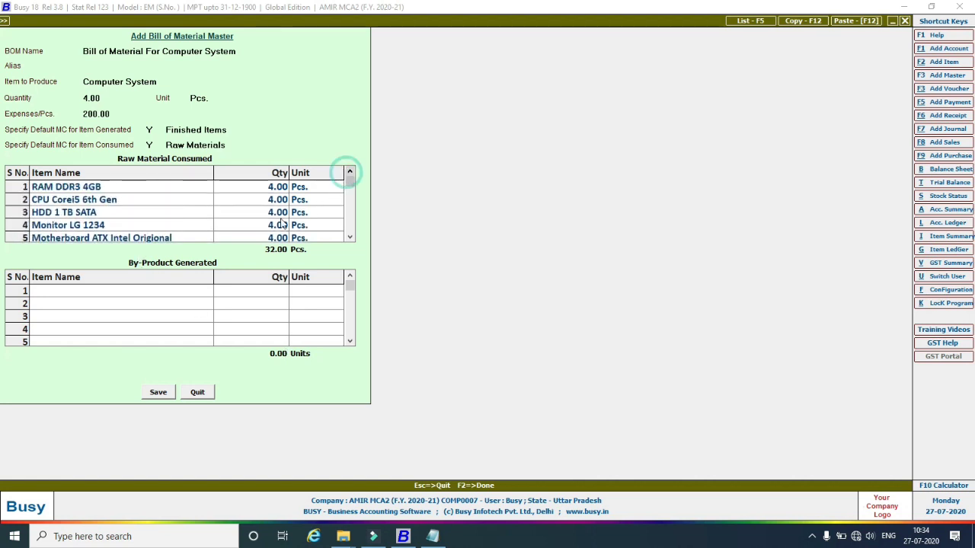
left_click(349, 238)
left_click(349, 238)
left_click(349, 238)
left_click(349, 238)
left_click(349, 237)
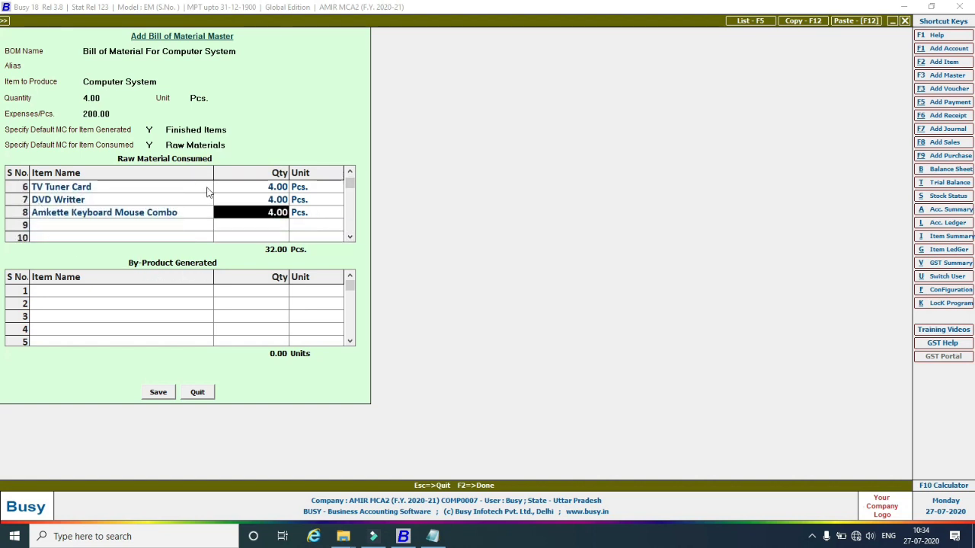
left_click(350, 174)
left_click(350, 175)
left_click(350, 174)
left_click(350, 174)
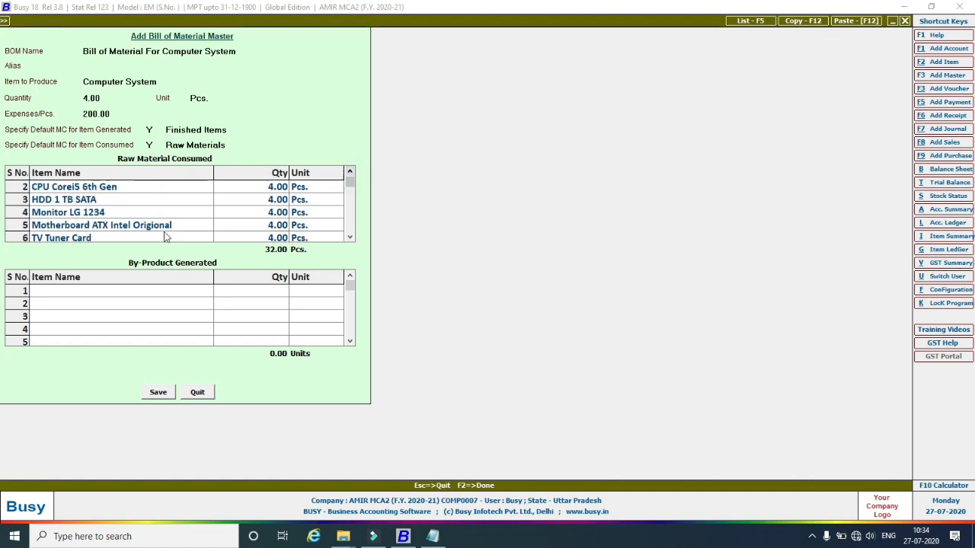
left_click(53, 216)
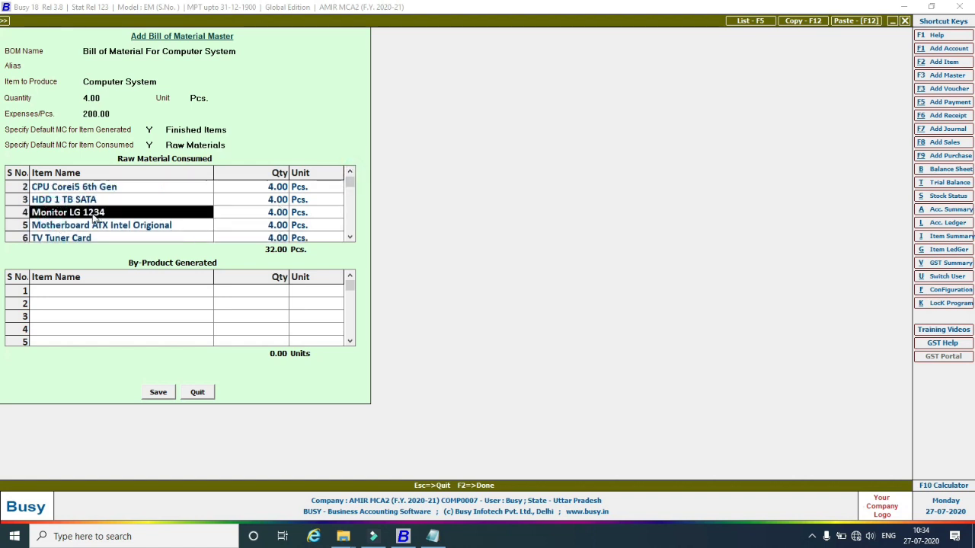
left_click(113, 215)
left_click(112, 212)
key("BackSpace")
key("BackSpace")
key("BackSpace")
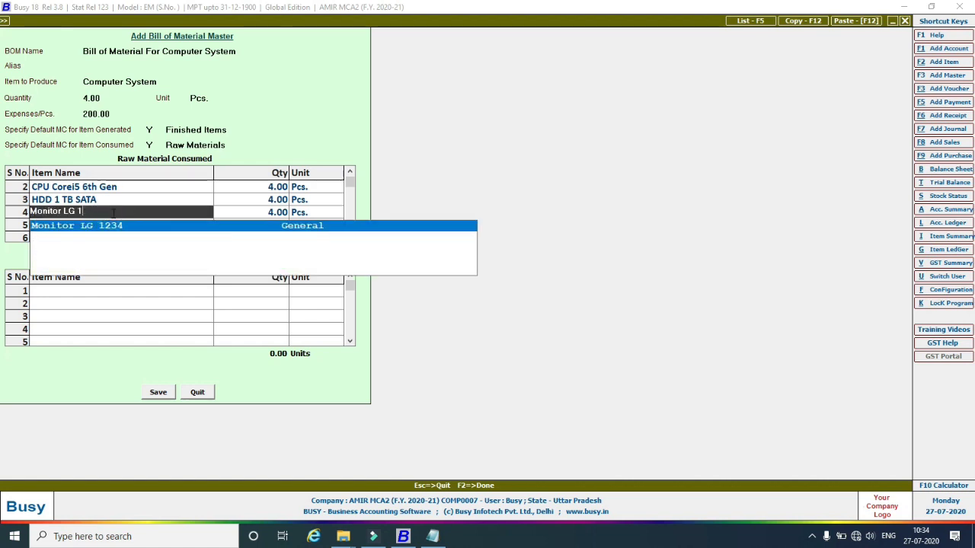
key("BackSpace")
key("BackSpace")
key("BackSpace")
key("BackSpace")
key("BackSpace")
key("BackSpace")
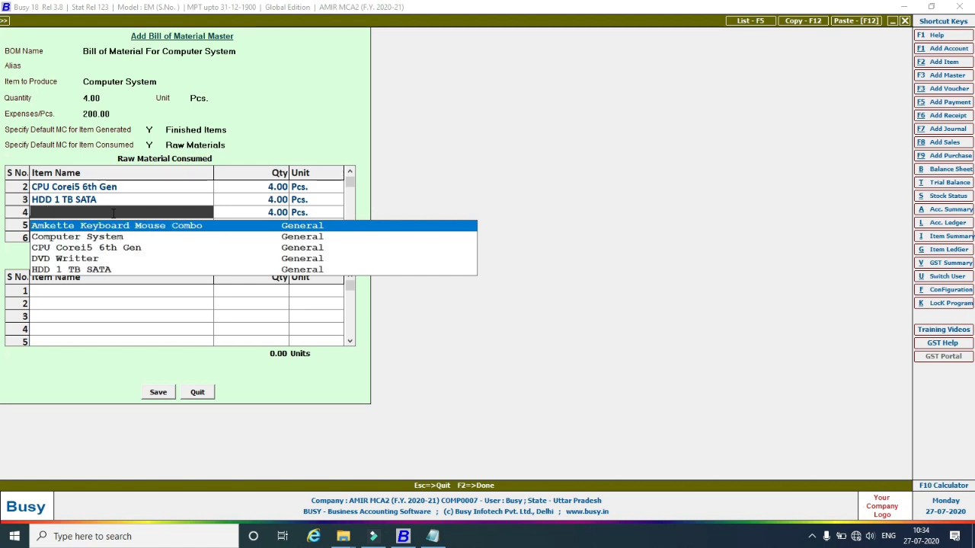
key("Escape")
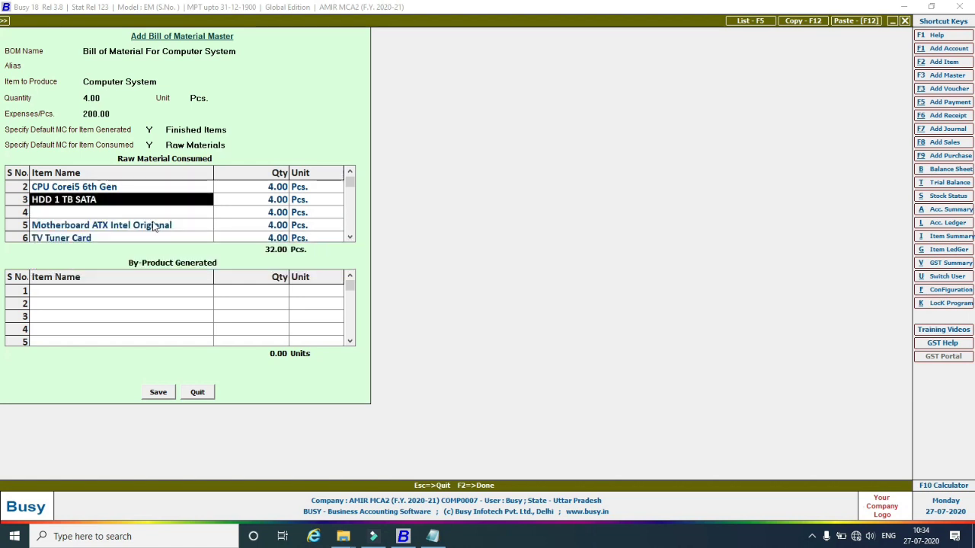
Blank row 4's quantity and leave its unit empty.
left_click(273, 213)
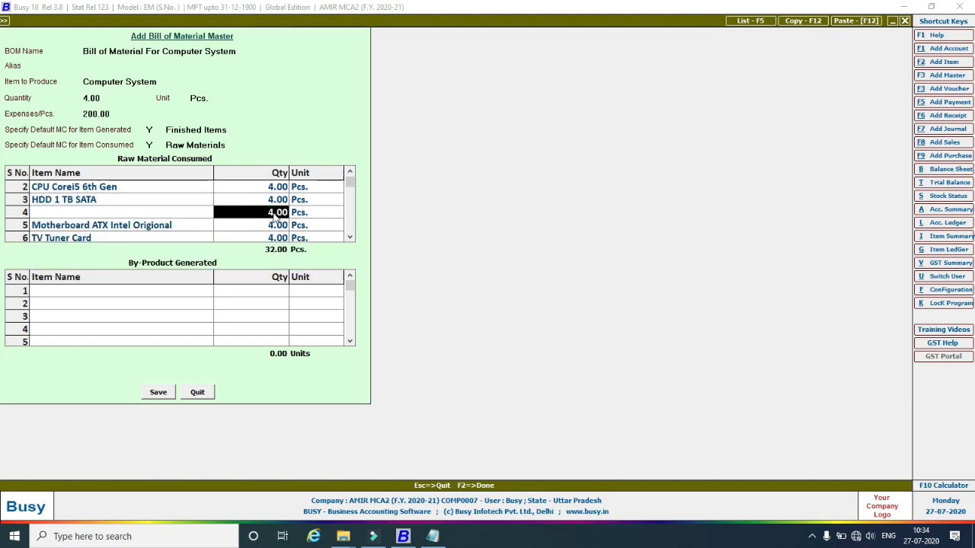
left_click(273, 213)
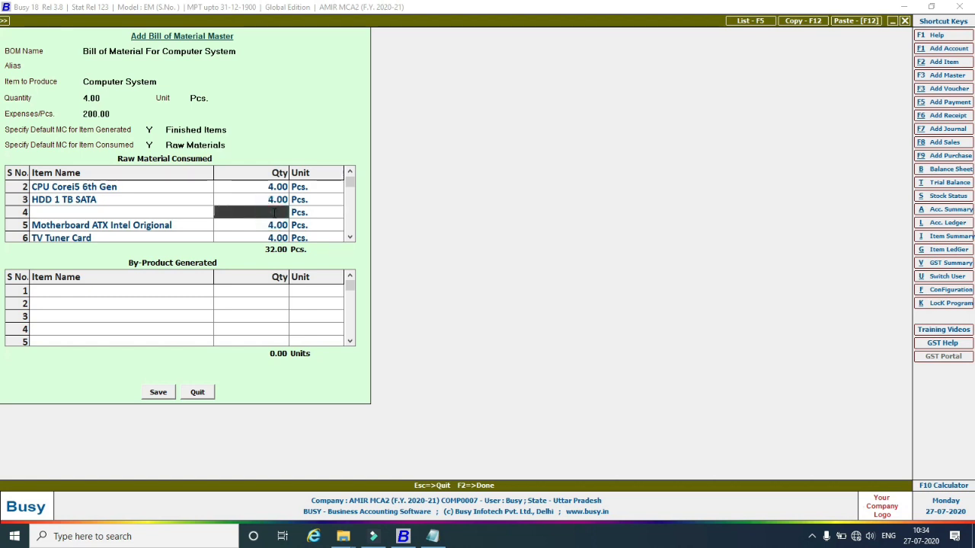
left_click(330, 213)
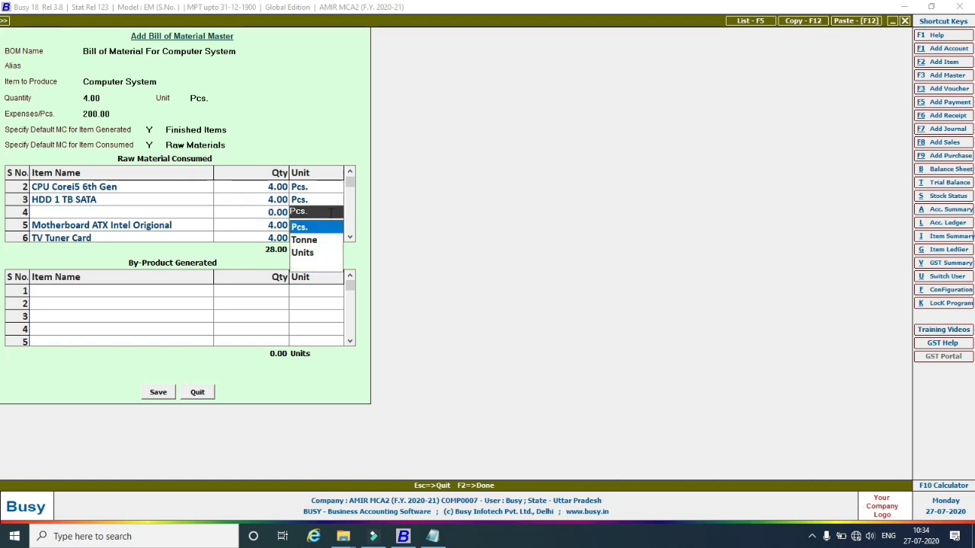
key("Escape")
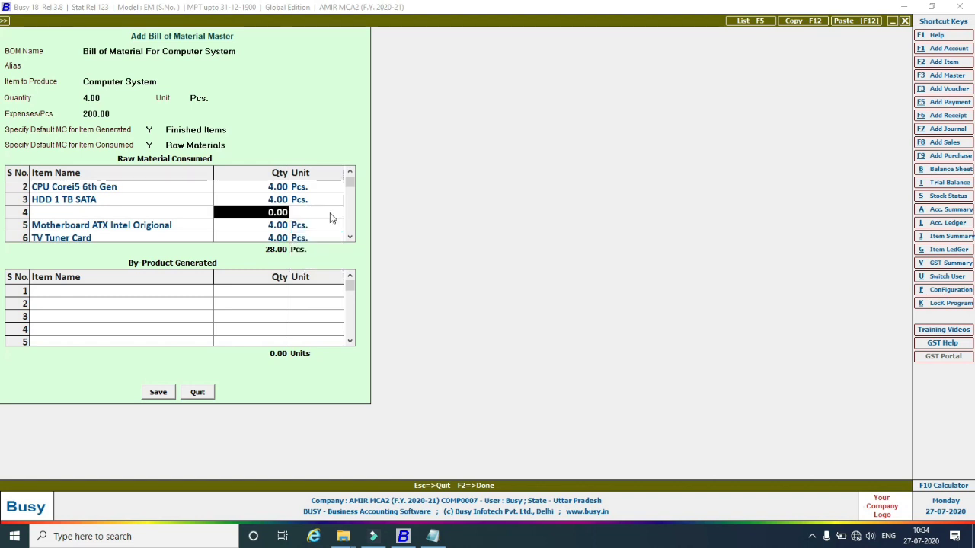
left_click(234, 224)
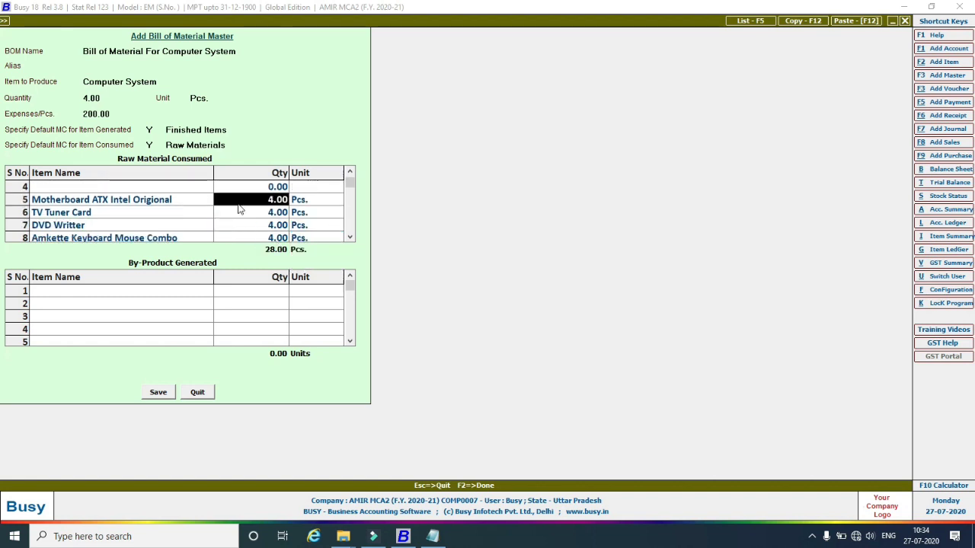
Delete the blank row 4 and remove Amkette Keyboard Mouse Combo from the raw materials.
left_click(23, 192)
right_click(22, 191)
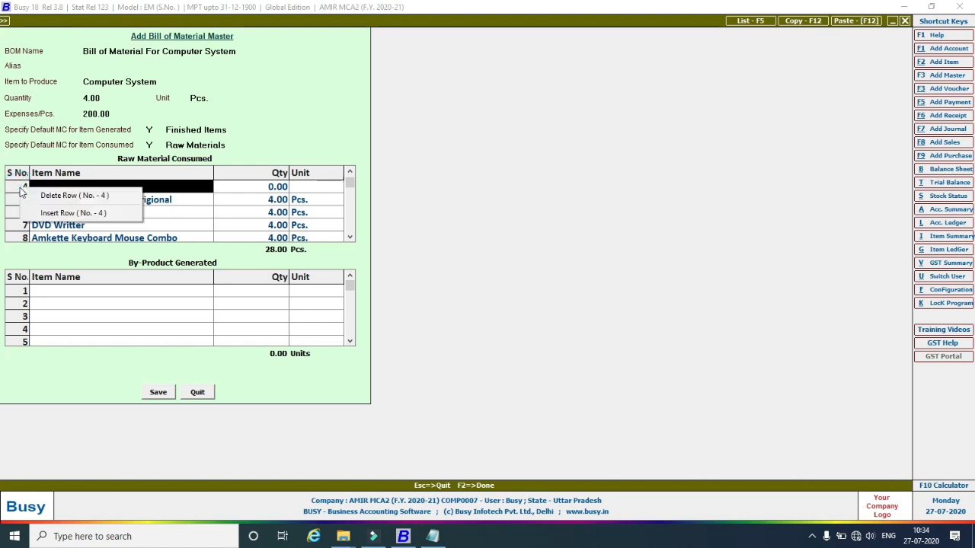
left_click(44, 196)
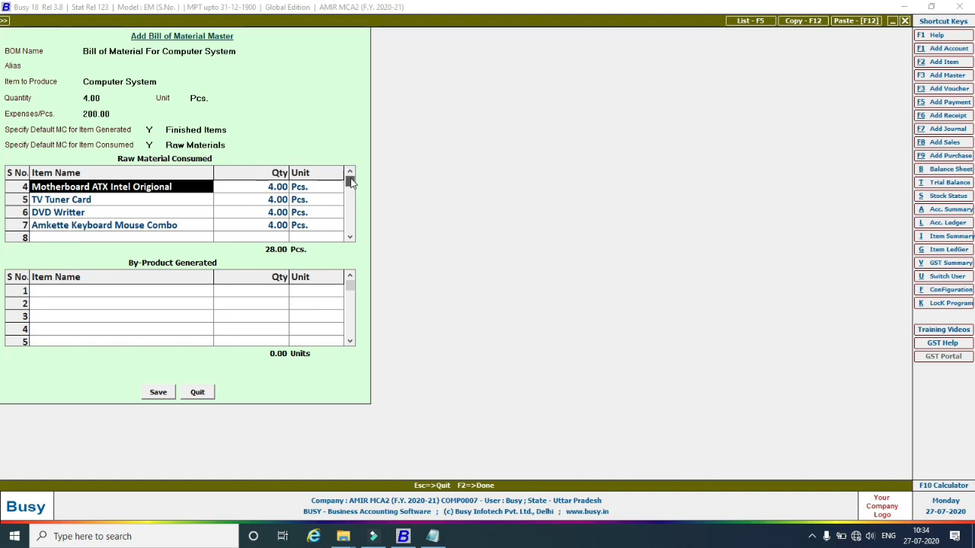
scroll(344, 221, "up", 1)
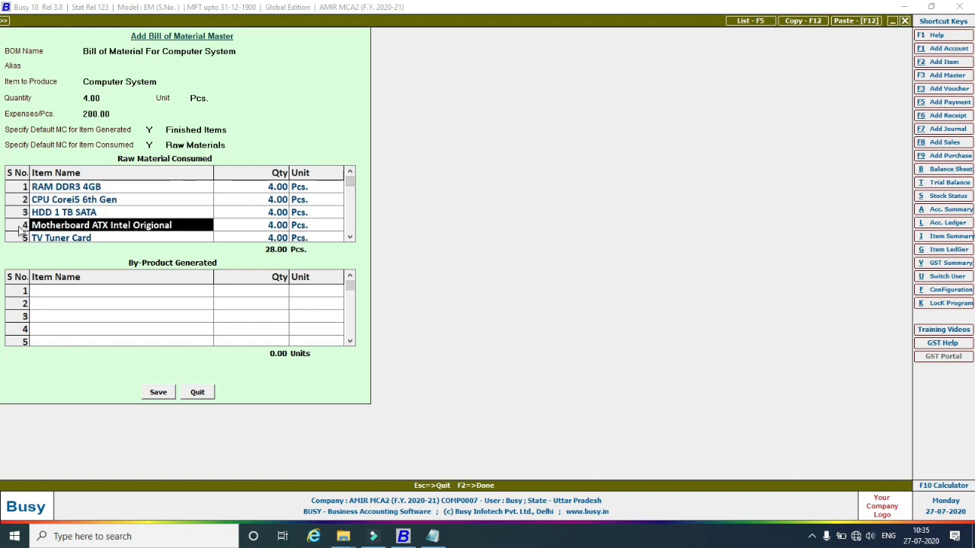
scroll(357, 237, "down", 5)
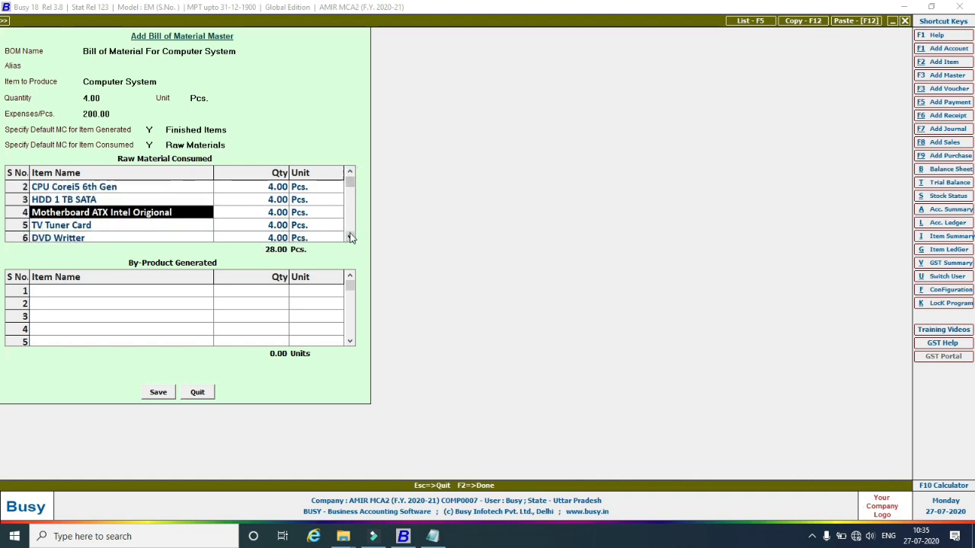
left_click(24, 200)
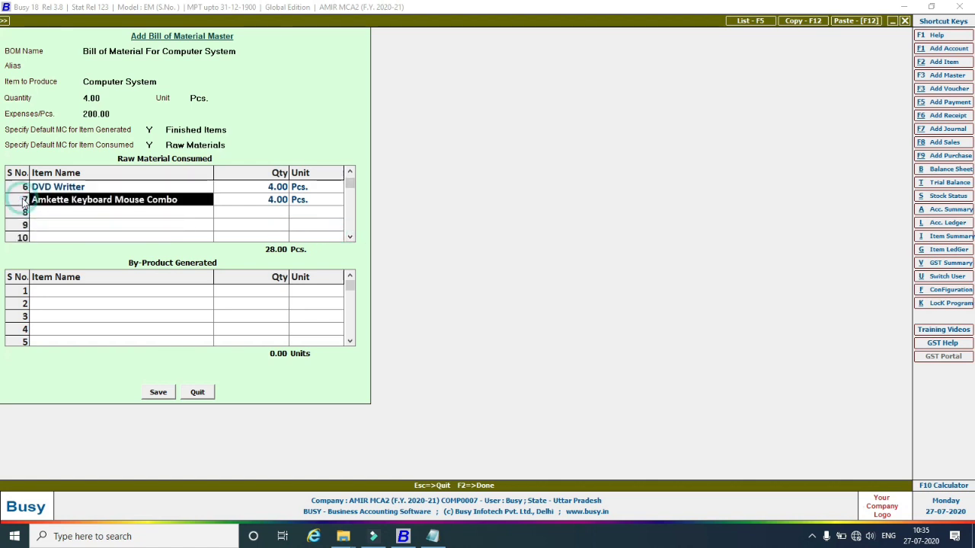
right_click(64, 200)
left_click(86, 208)
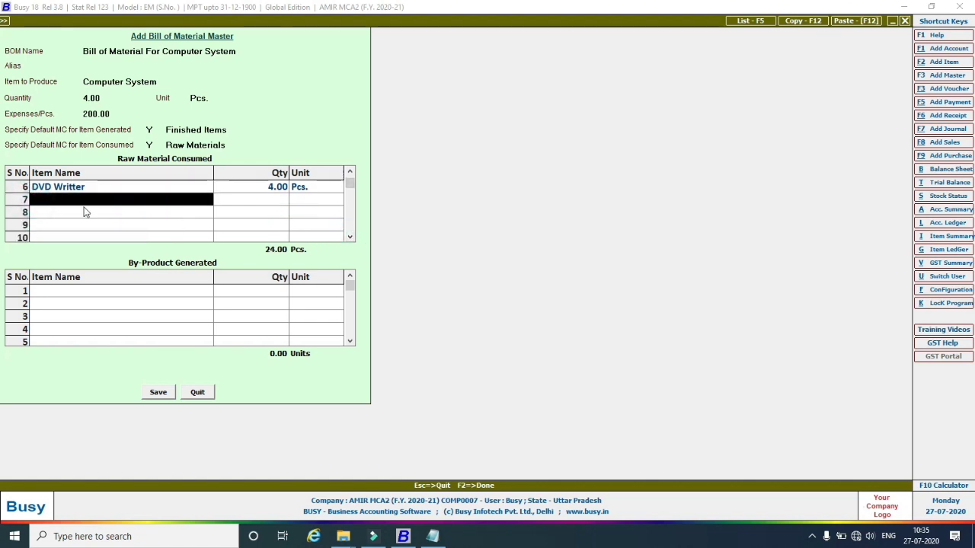
Try deleting the leftover empty raw material row 7 via its row options.
left_click(42, 214)
scroll(353, 181, "up", 5)
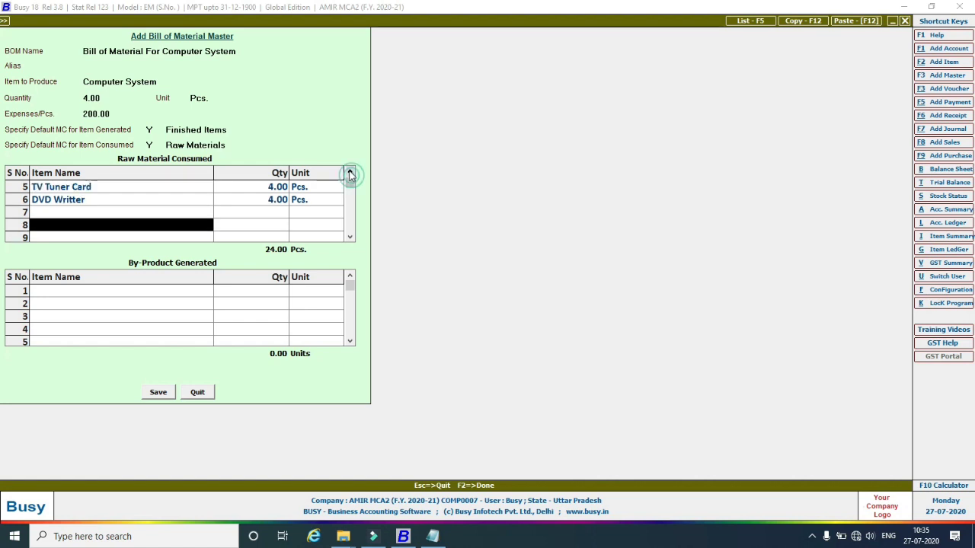
scroll(346, 237, "down", 4)
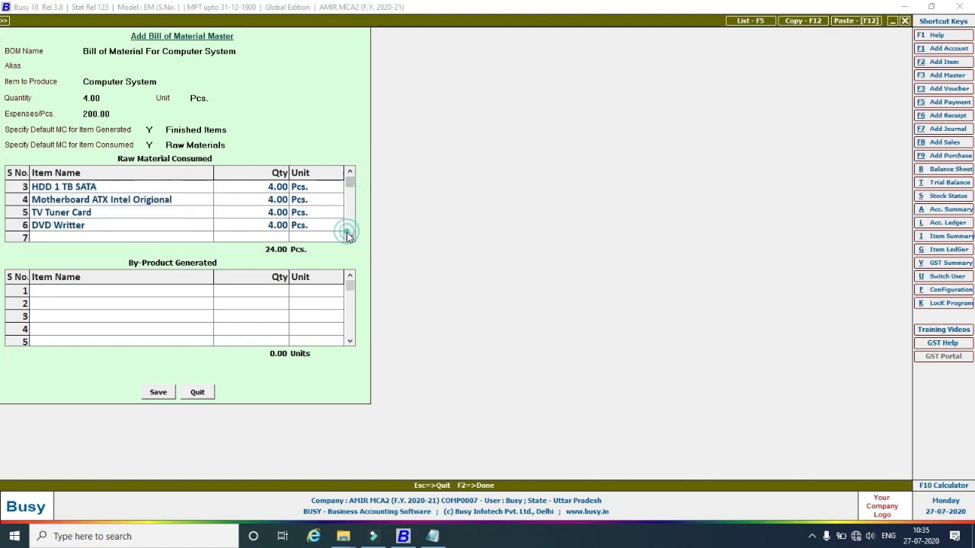
left_click(14, 213)
right_click(14, 212)
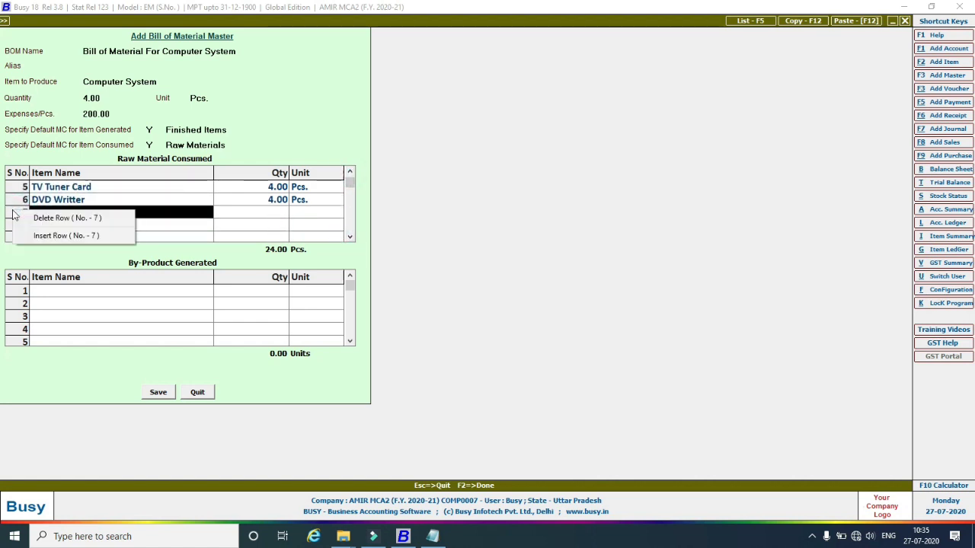
left_click(29, 219)
right_click(11, 227)
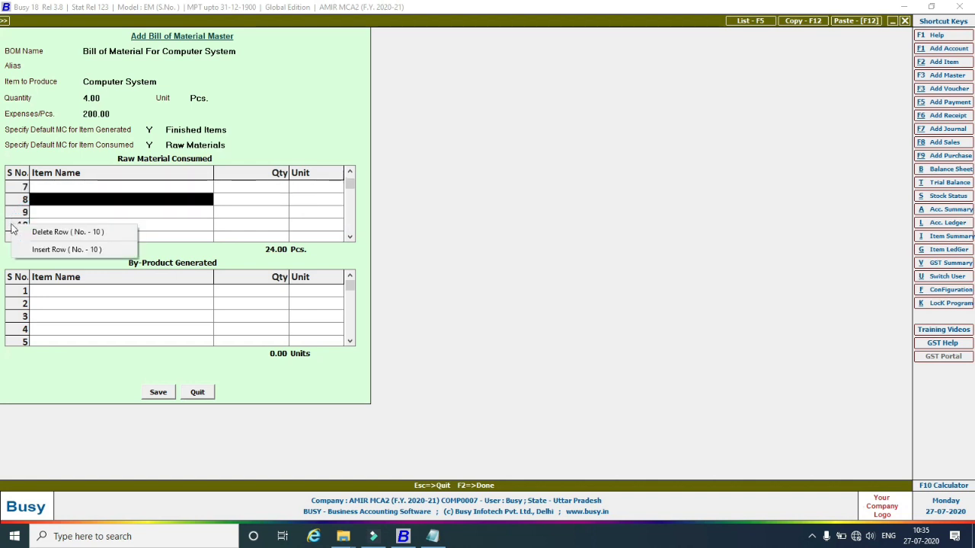
left_click(349, 174)
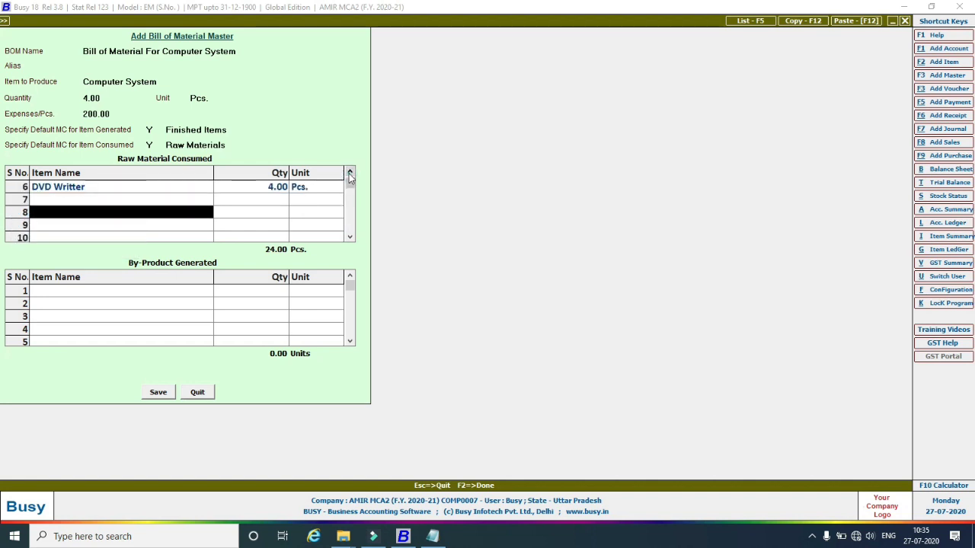
left_click(350, 174)
left_click(350, 174)
left_click(349, 174)
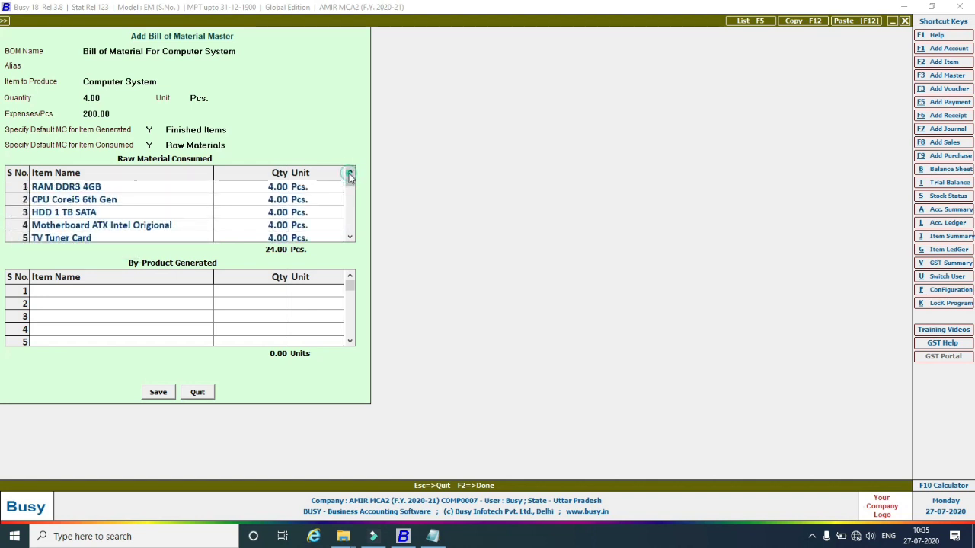
left_click(348, 238)
left_click(349, 237)
left_click(349, 238)
left_click(348, 237)
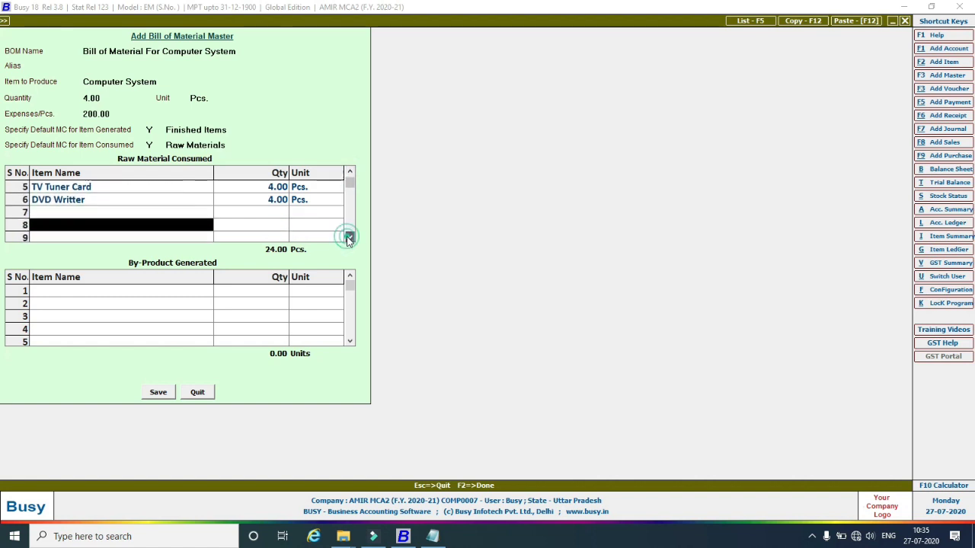
Add Monitor LG 1234 and Amkette Keyboard Mouse Combo as by-products and save the BOM.
left_click(46, 295)
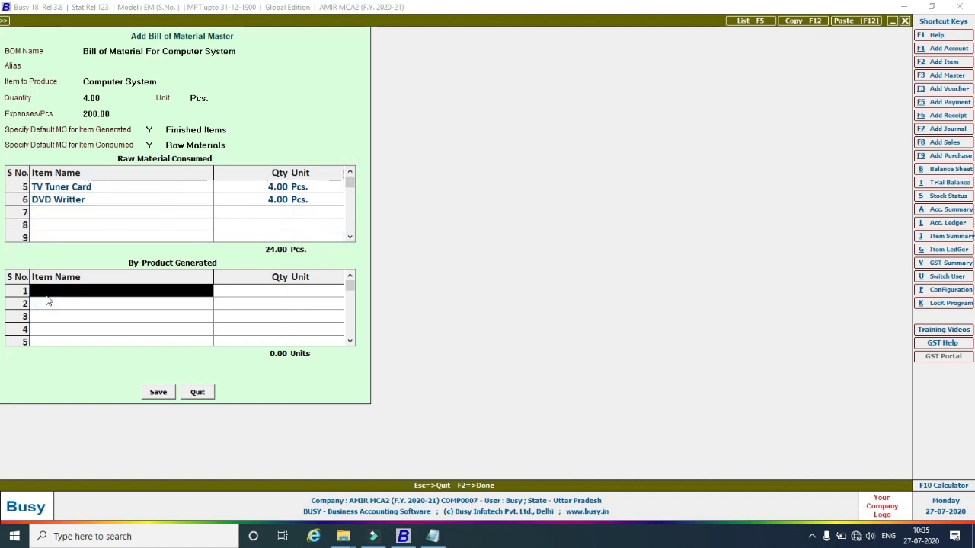
key("Return")
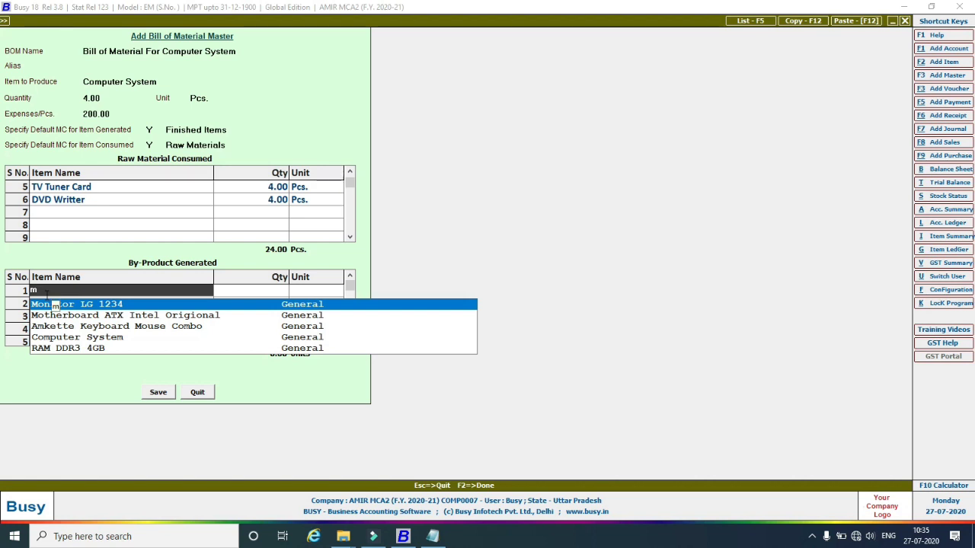
left_click(46, 301)
key("Return")
key("Return")
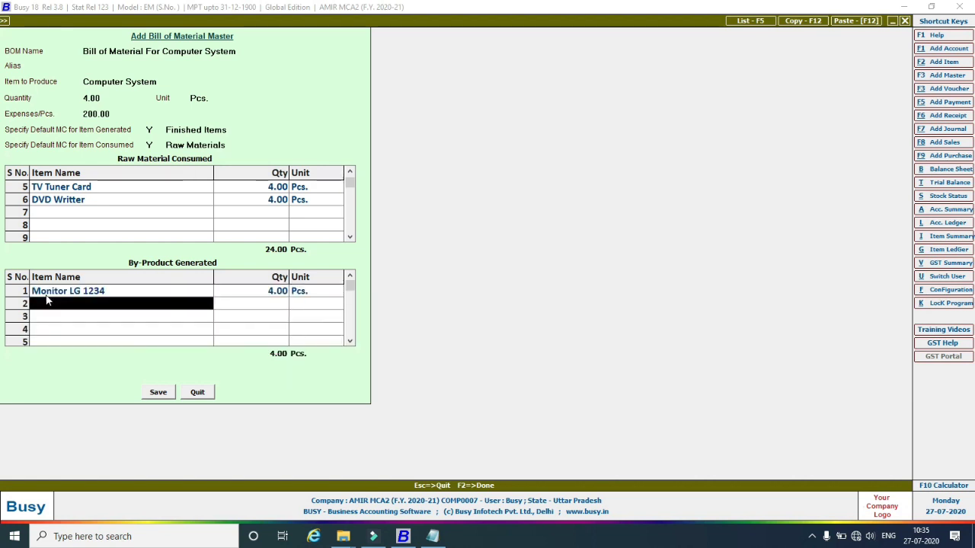
type("a")
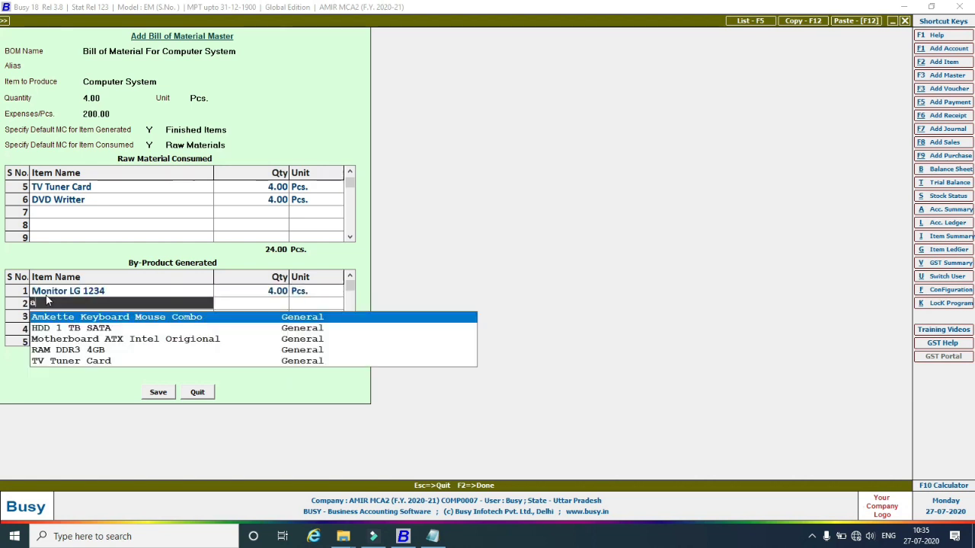
key("Return")
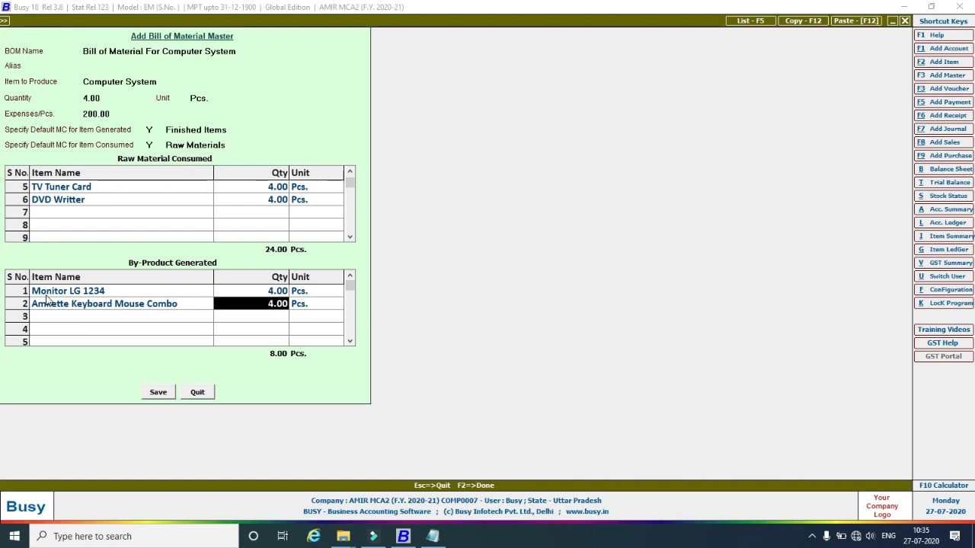
left_click(156, 393)
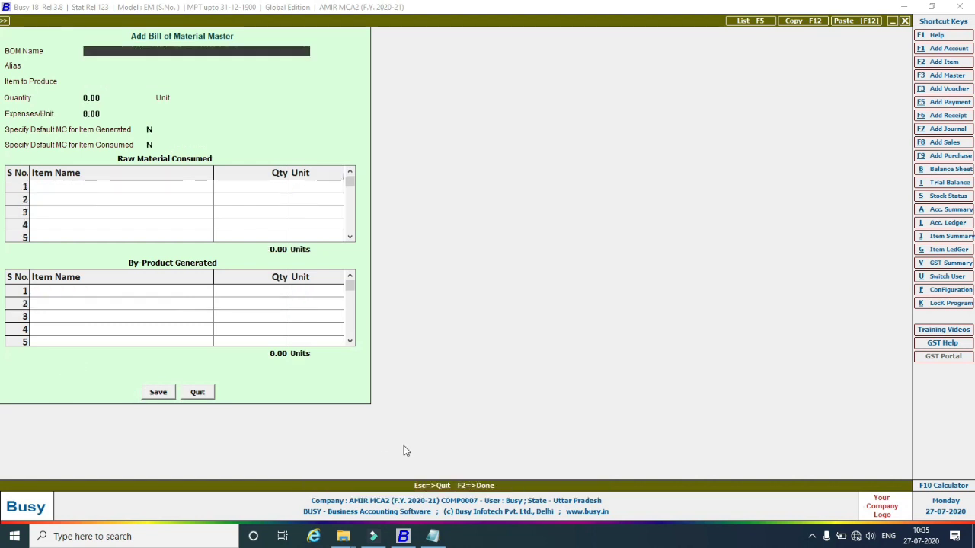
Create a Main-series production voucher from the Computer System BOM: 4 Pcs, 200.00 expenses each.
key("Escape")
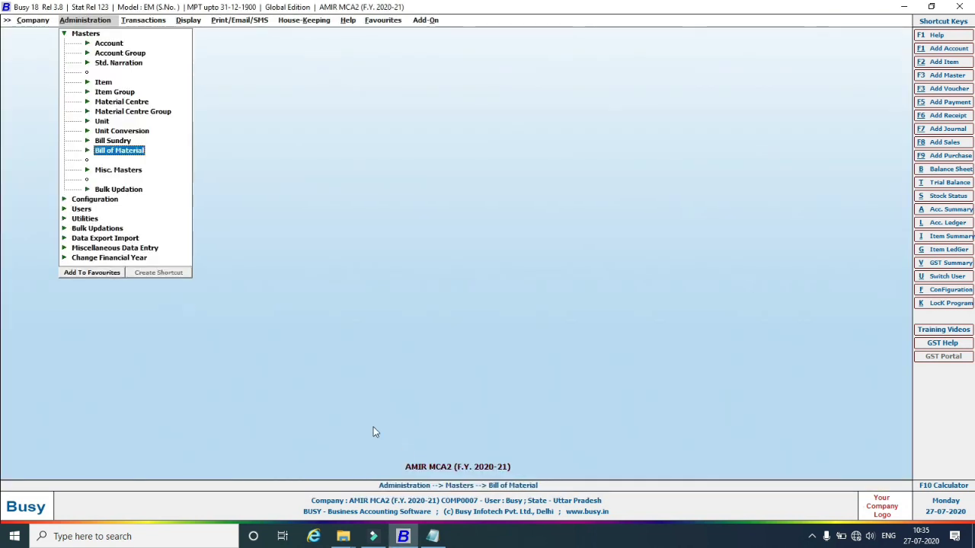
left_click(145, 21)
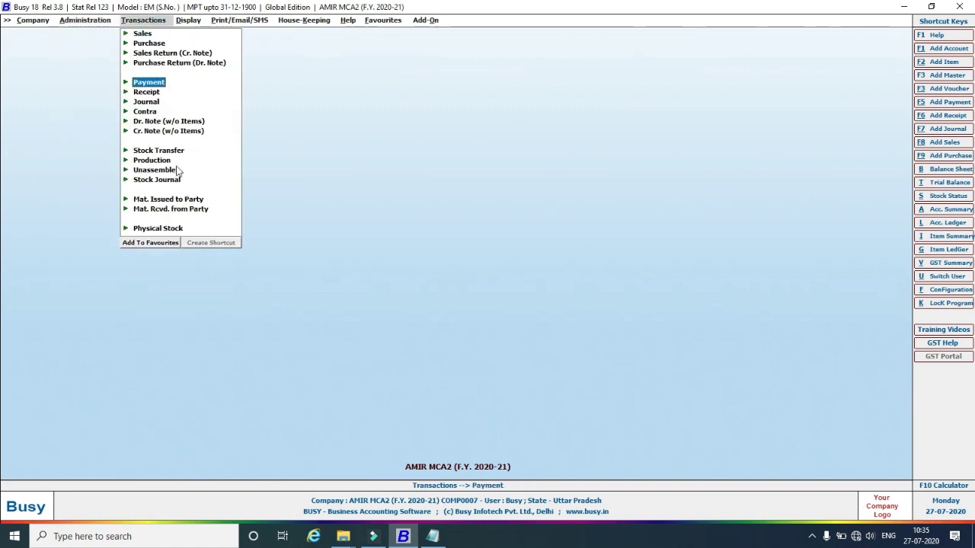
left_click(137, 160)
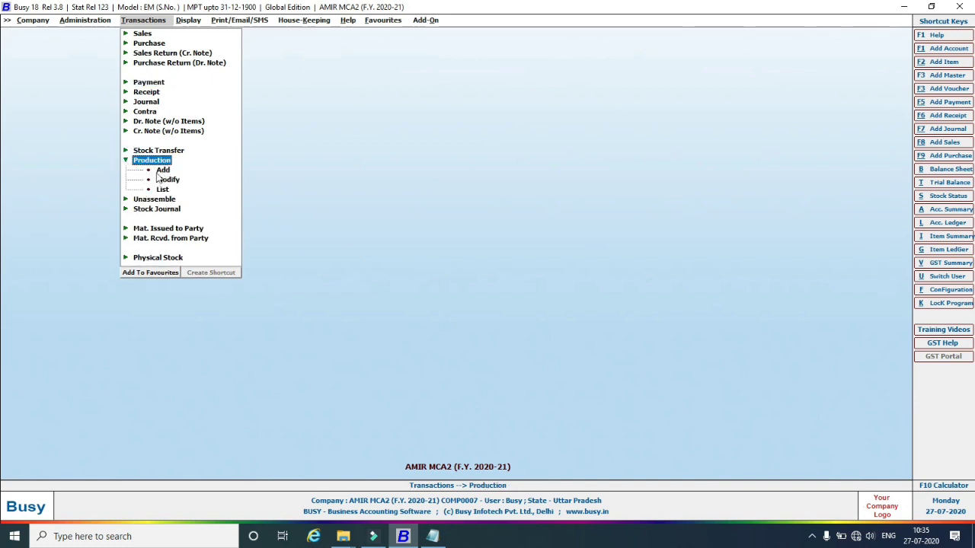
left_click(164, 170)
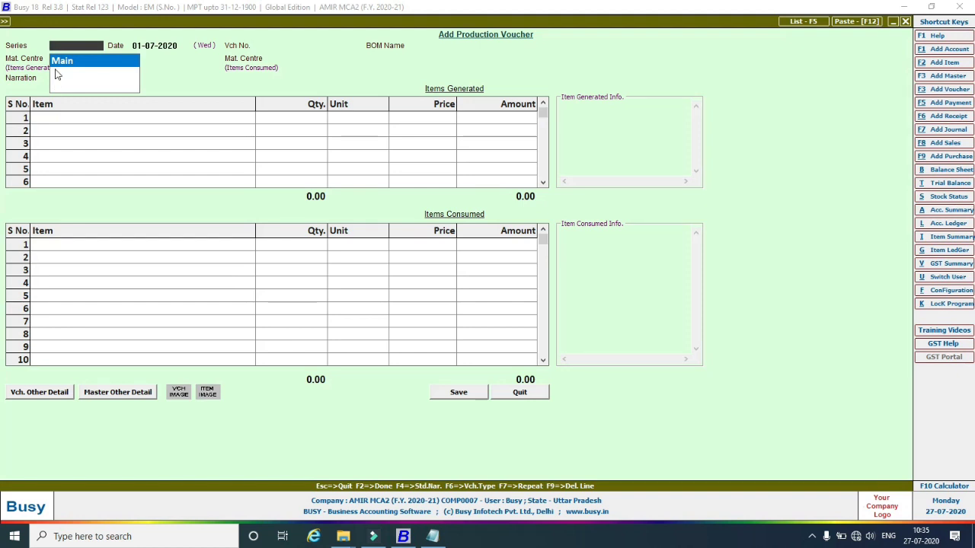
key("Return")
key("Return")
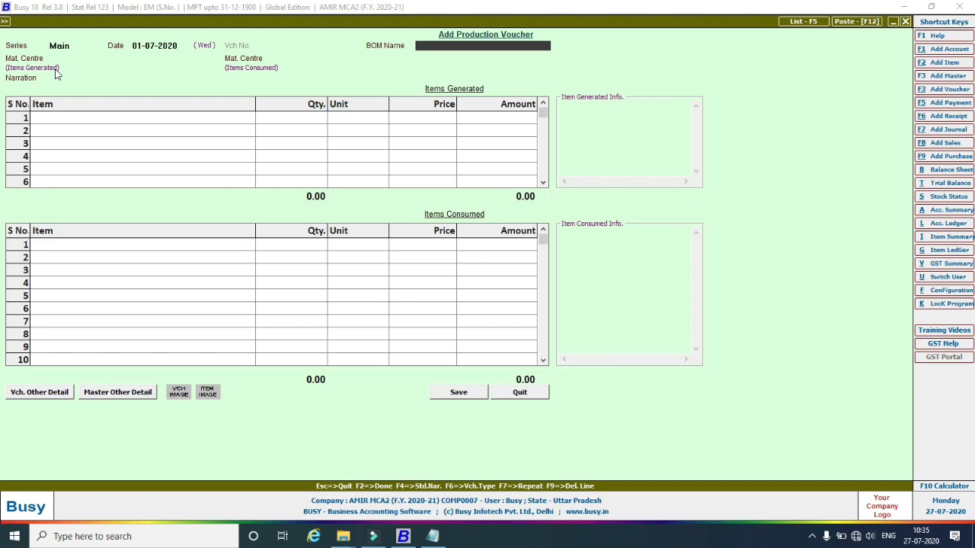
key("Return")
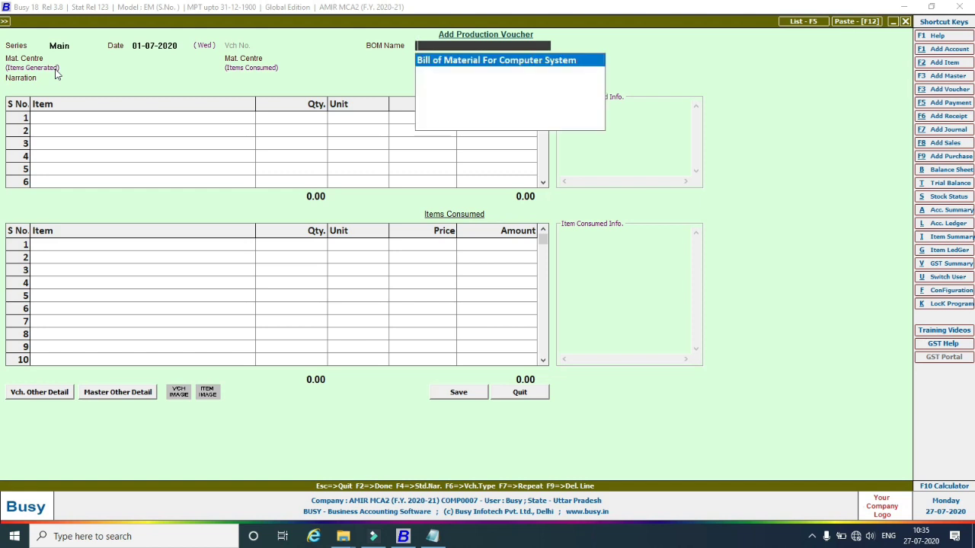
key("Return")
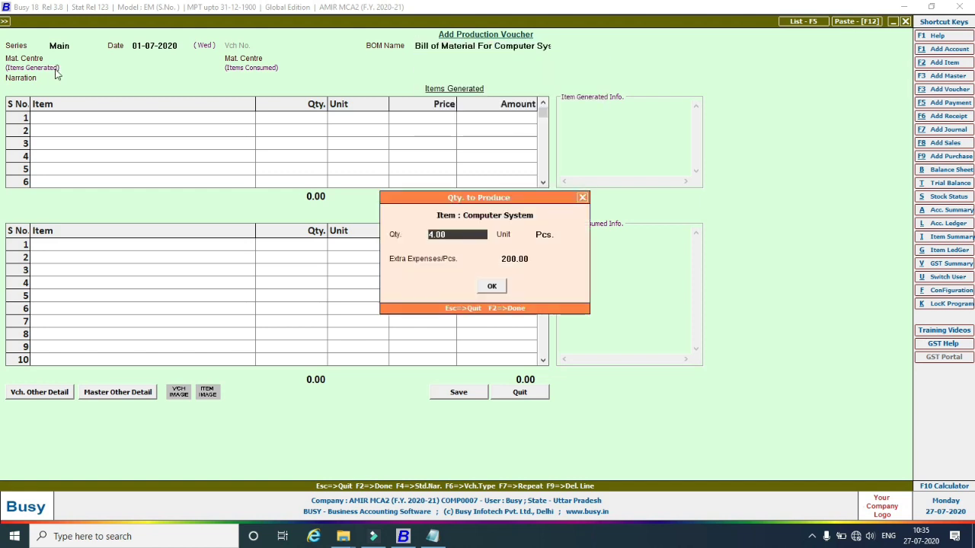
key("Return")
key("Return")
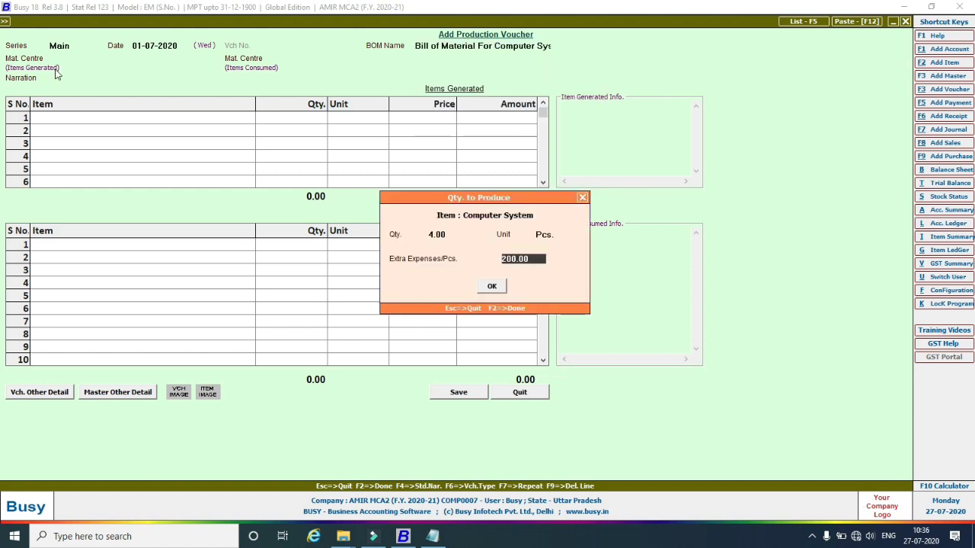
key("Return")
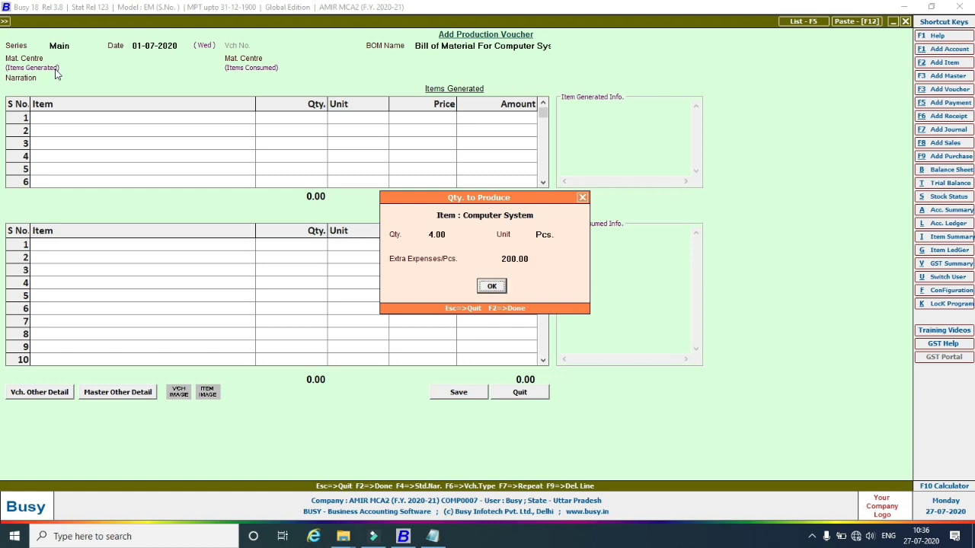
key("Return")
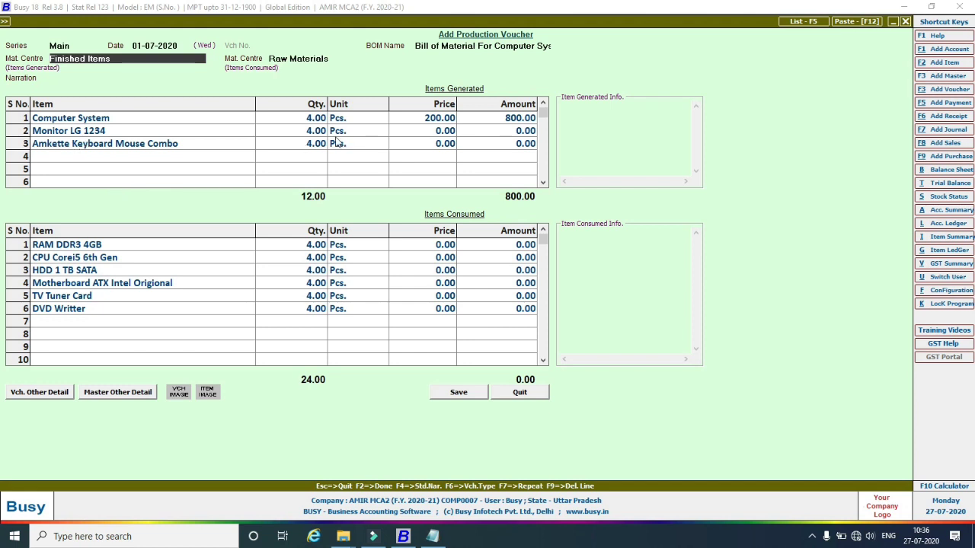
Price the generated Monitor LG 1234 at 4000 and Amkette Keyboard Mouse Combo at 800.
left_click(432, 136)
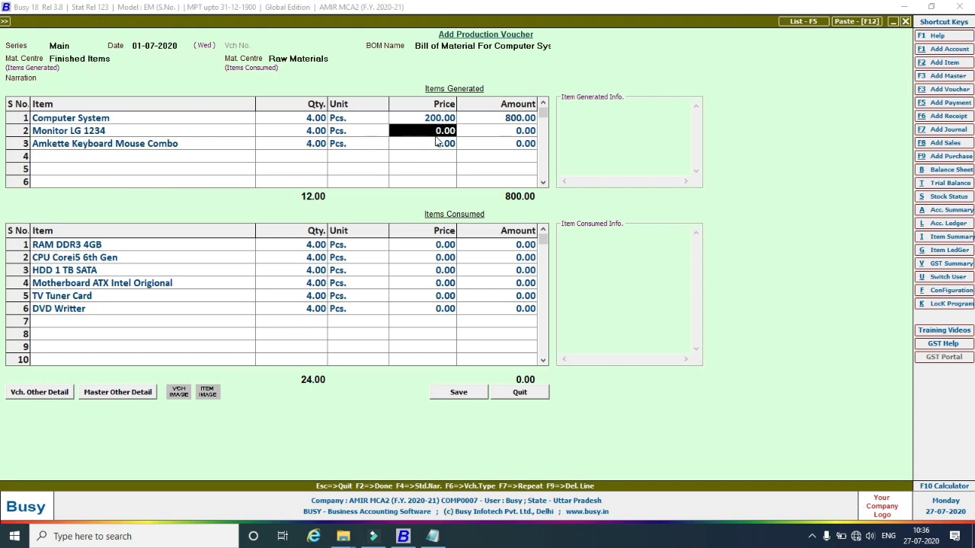
type("4000")
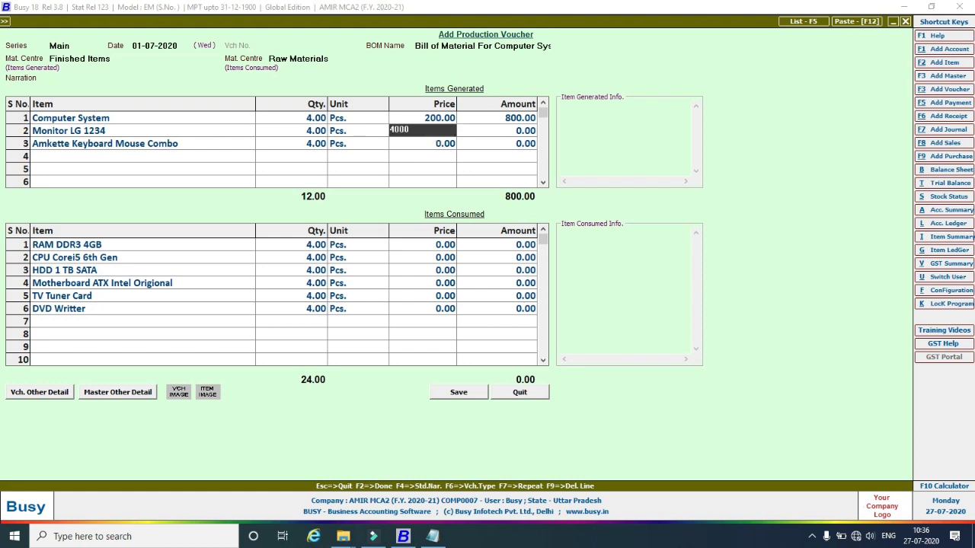
key("Return")
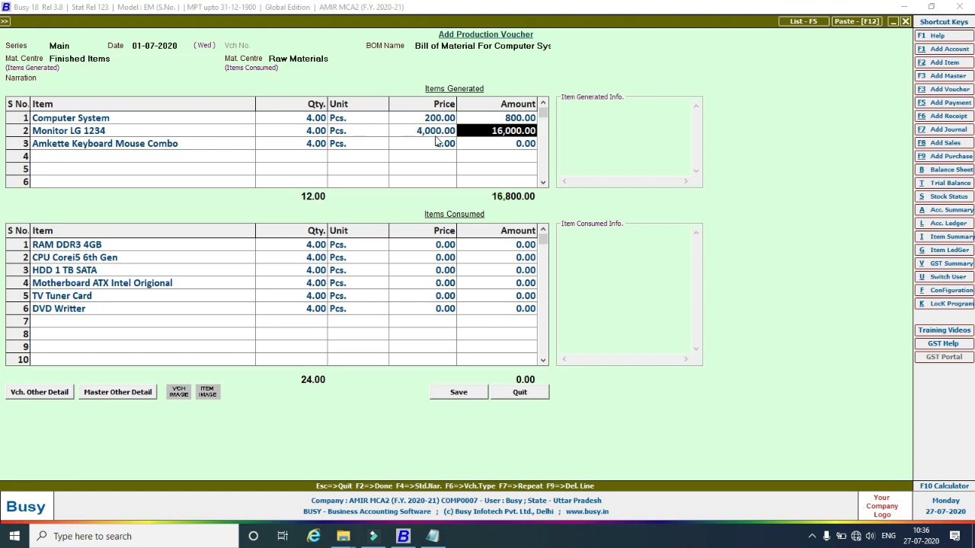
key("Down")
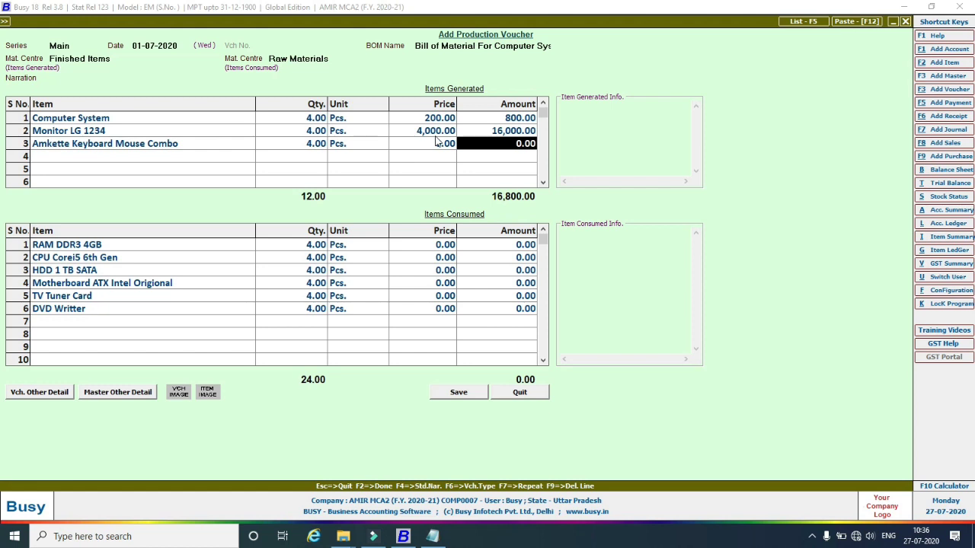
key("Left")
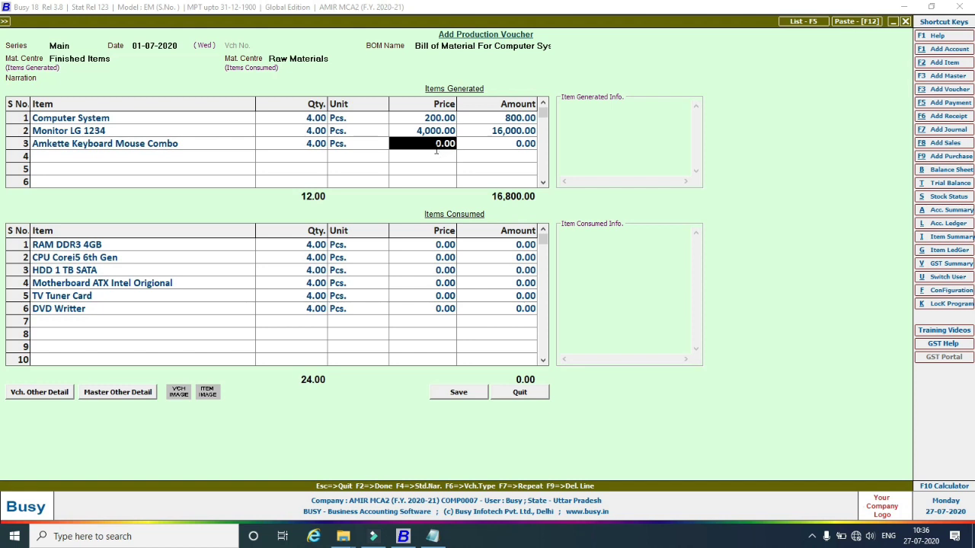
type("800")
key("Return")
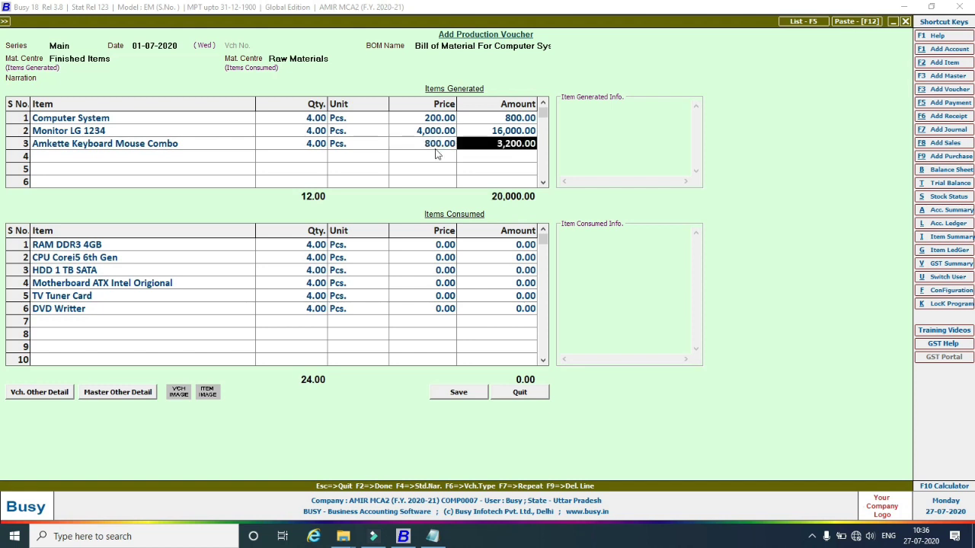
Price consumed RAM at 1200, CPU at 4500 and HDD at 3500, allowing negative HDD stock.
left_click(436, 244)
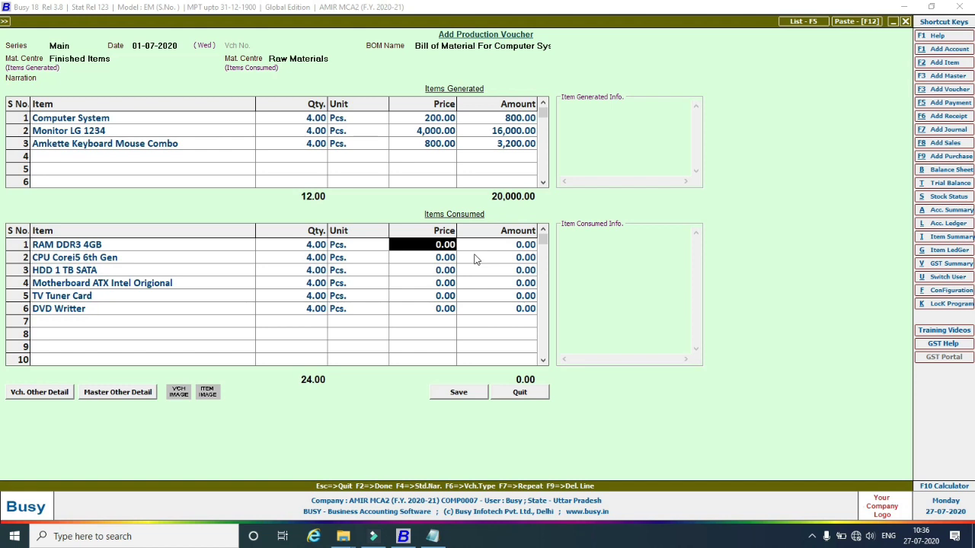
type("1200")
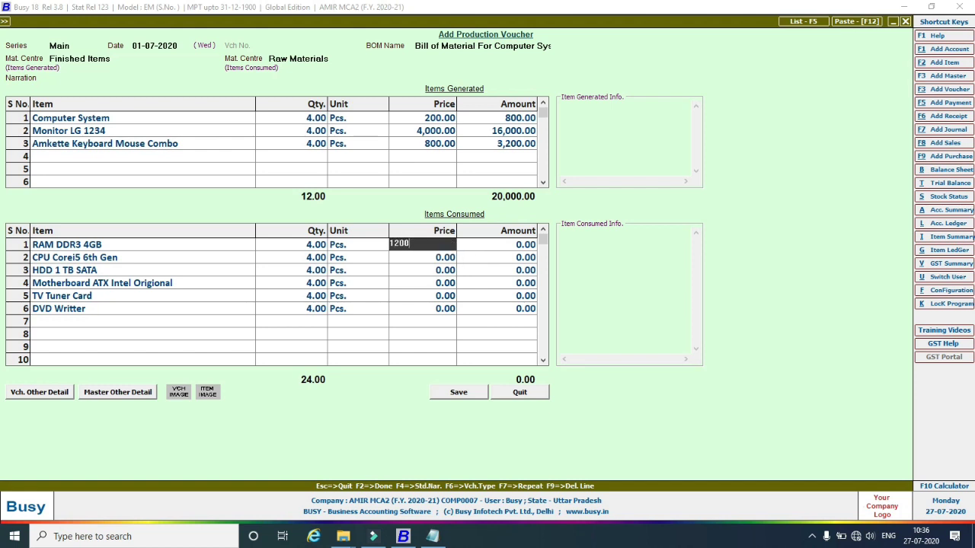
key("Return")
key("Return")
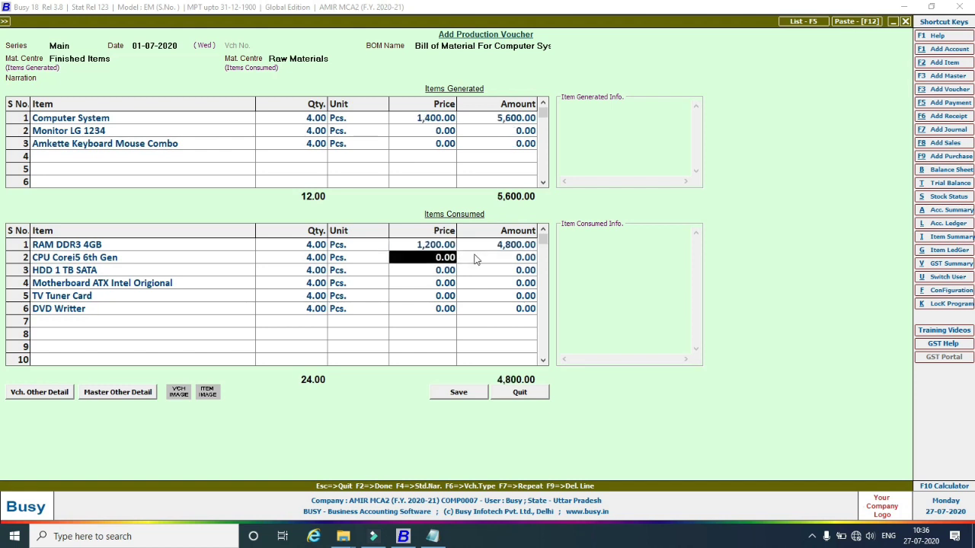
type("4500")
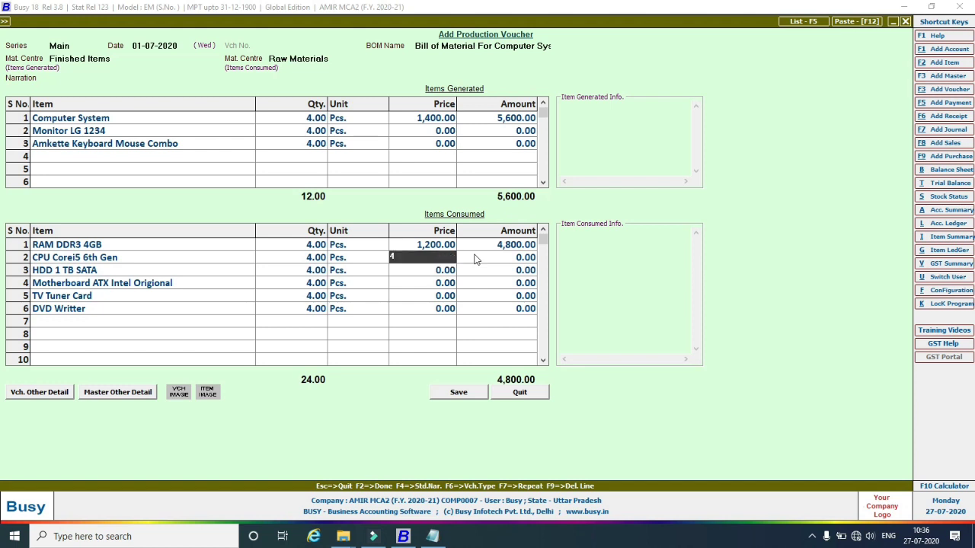
key("Return")
key("Return")
key("Return")
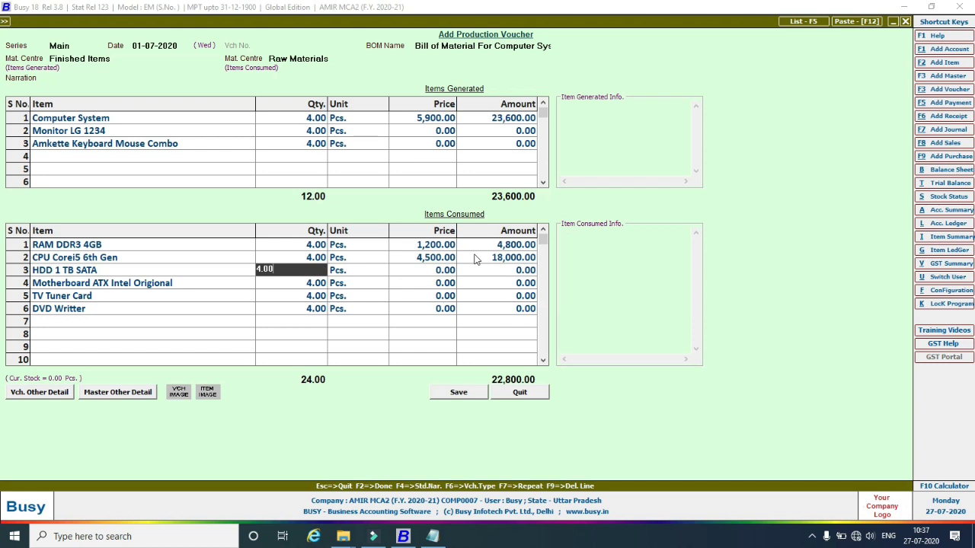
key("Return")
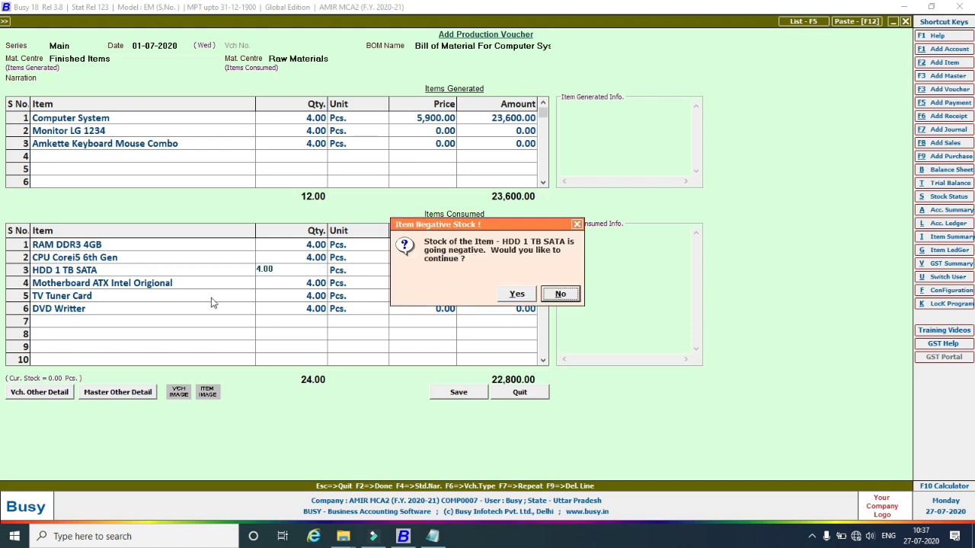
left_click(560, 296)
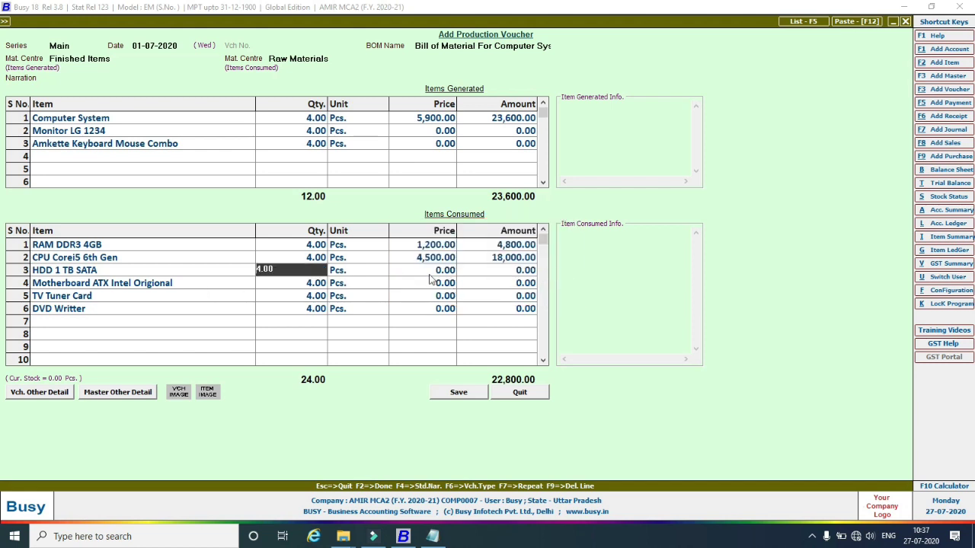
key("Return")
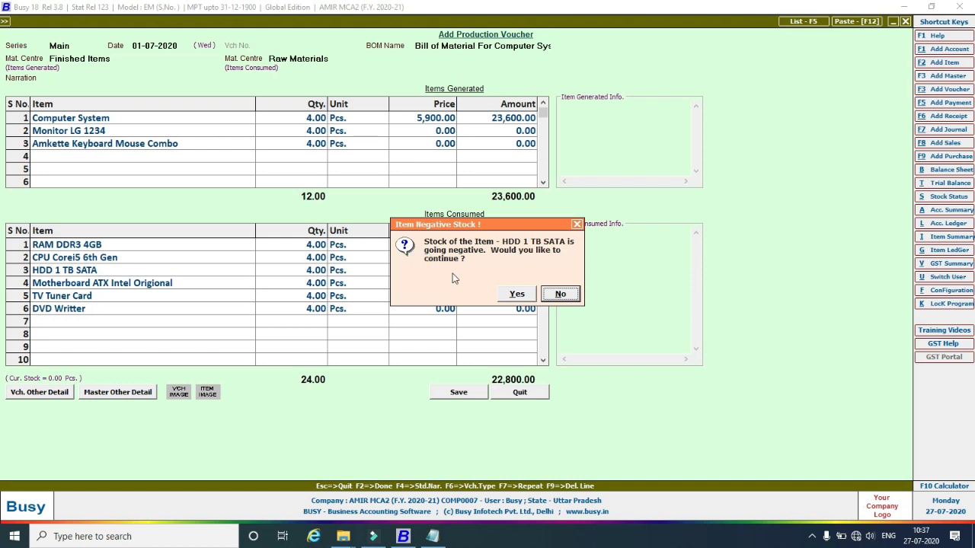
left_click(523, 295)
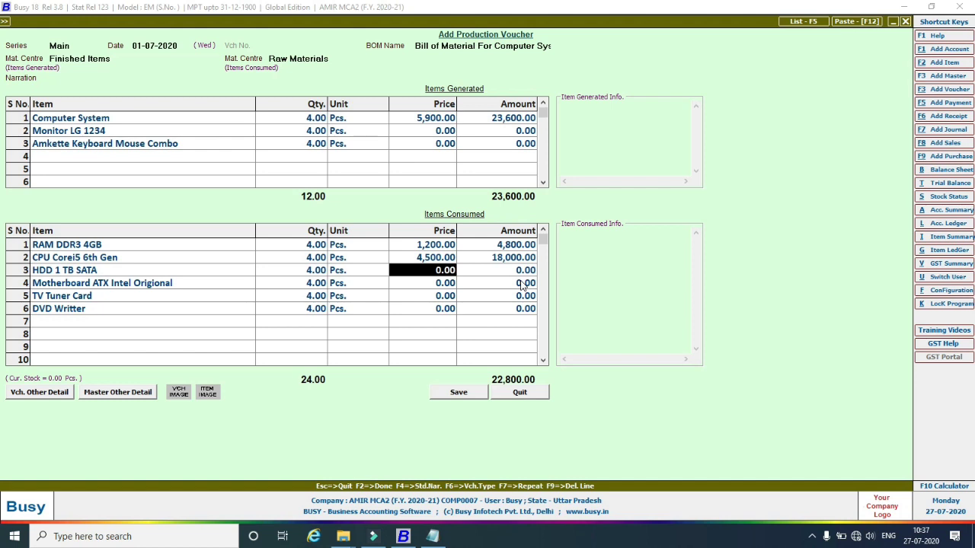
type("3500")
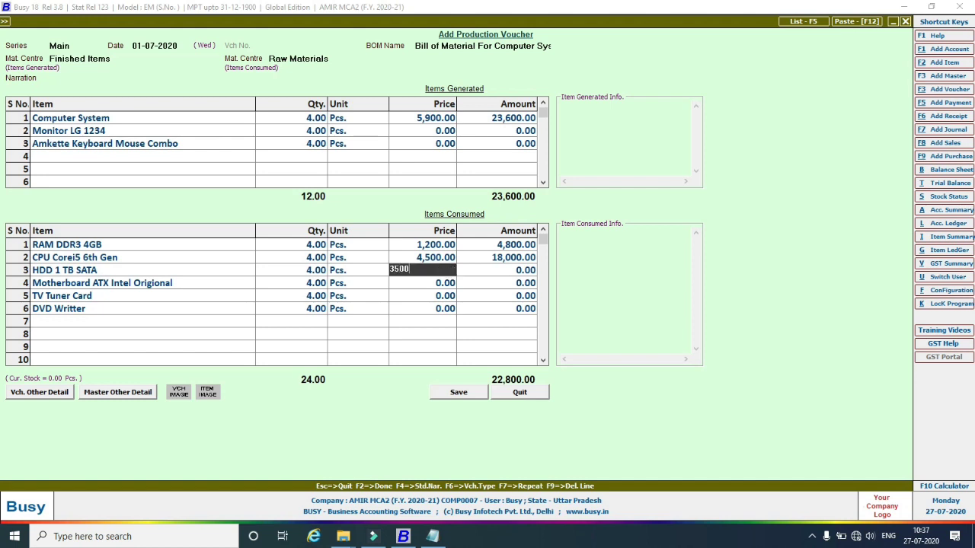
key("Return")
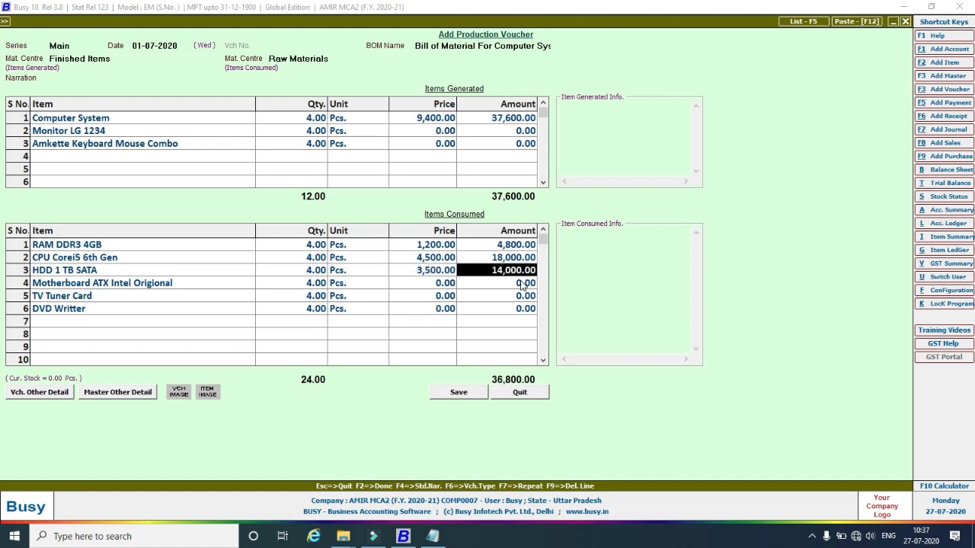
Price the motherboard at 3500, TV Tuner Card at 460 and DVD Writter at 1200.
left_click(524, 285)
key("Left")
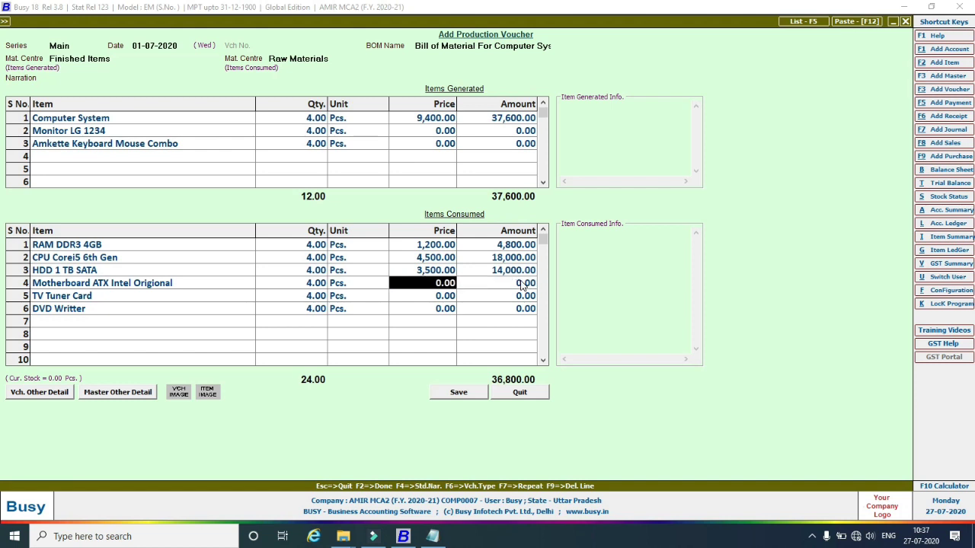
type("3500")
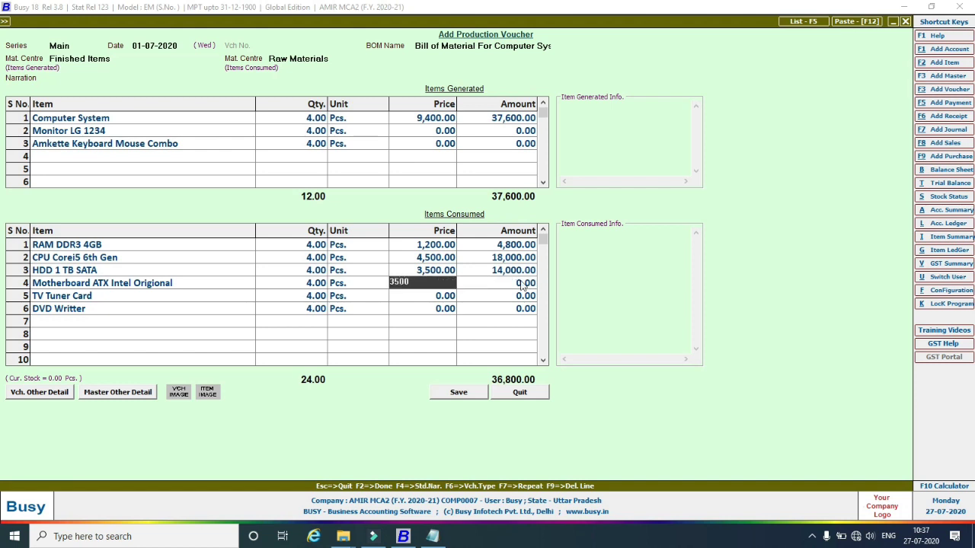
key("Return")
key("Down")
key("Left")
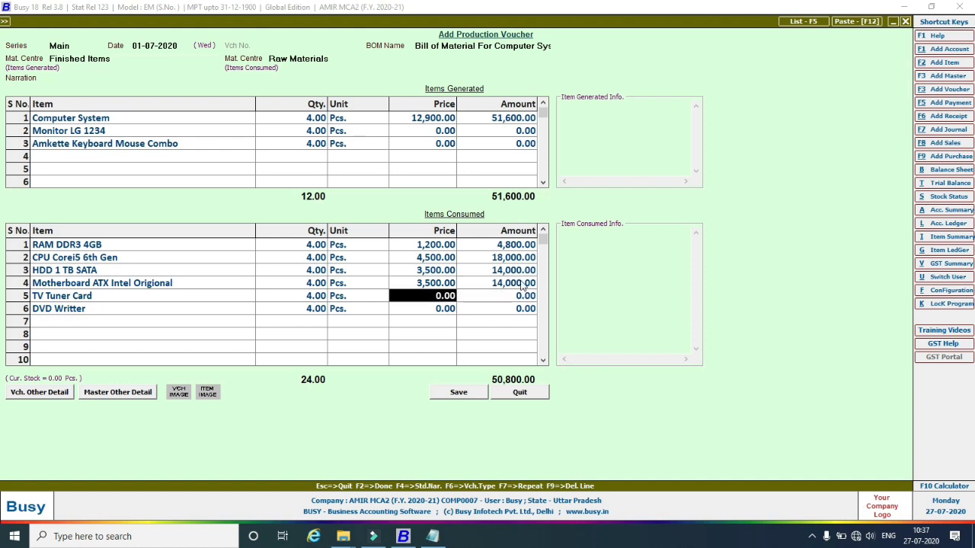
type("460")
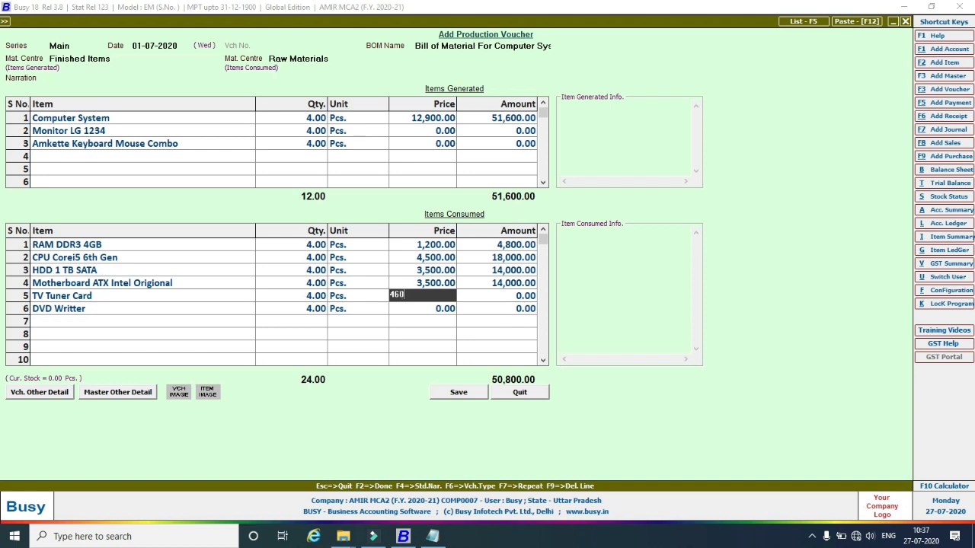
key("Return")
key("Down")
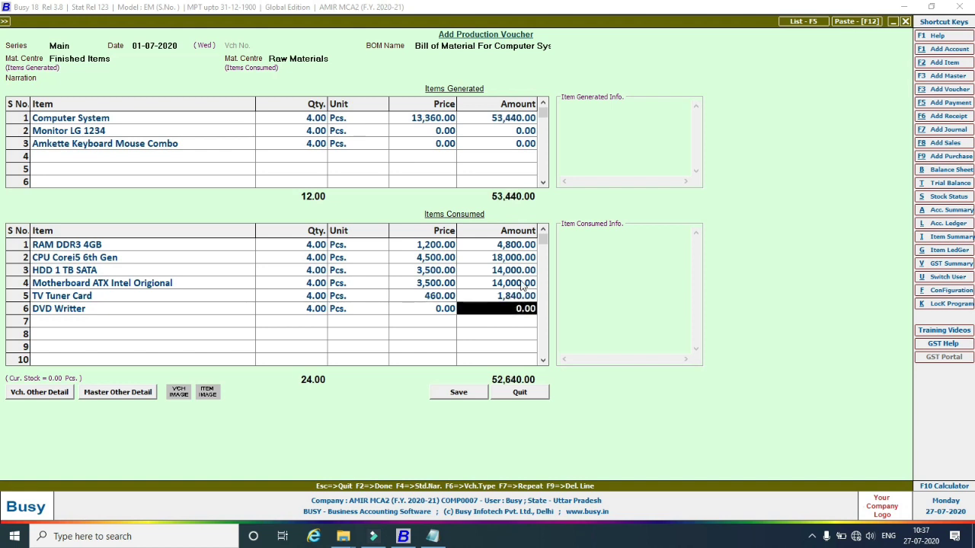
key("Left")
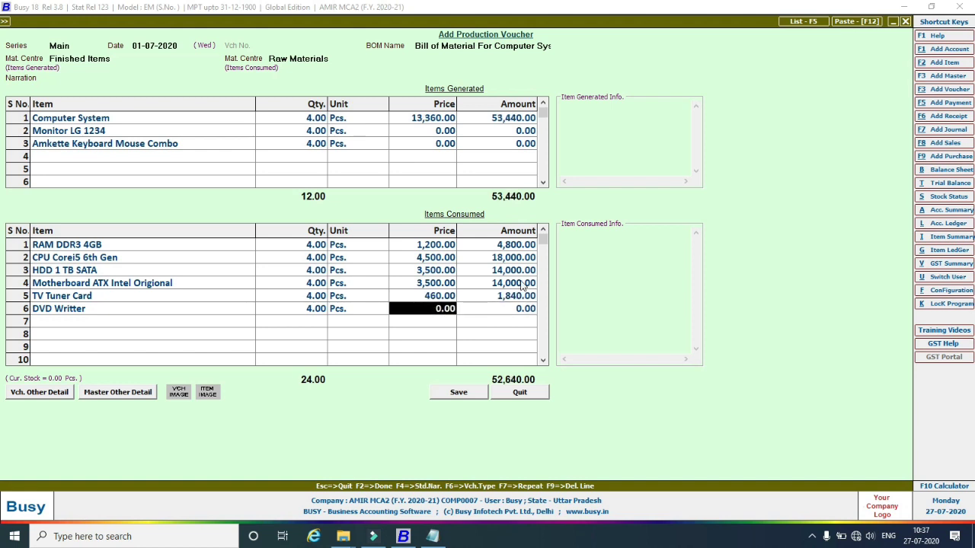
type("1200")
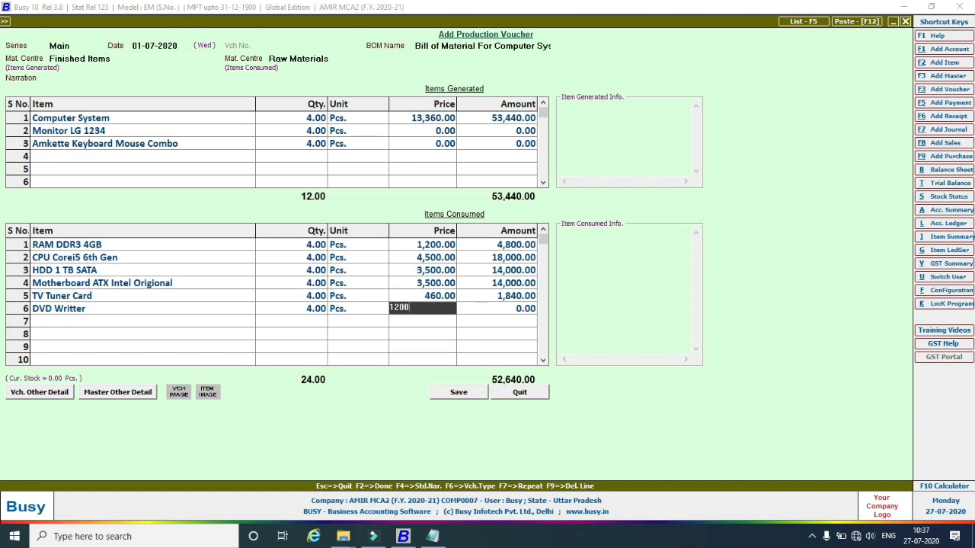
key("Return")
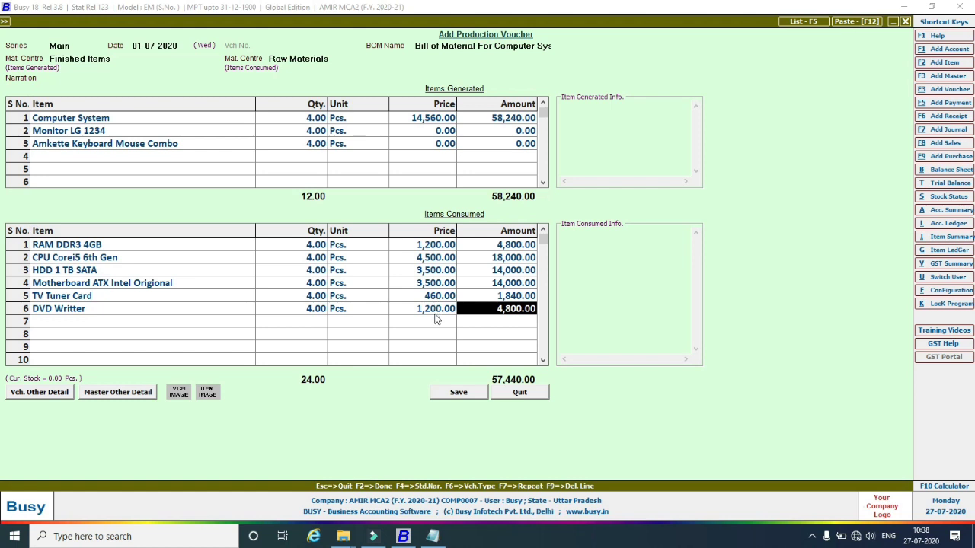
Save the production voucher, answering Yes to all five negative-stock prompts, then close the form.
left_click(453, 397)
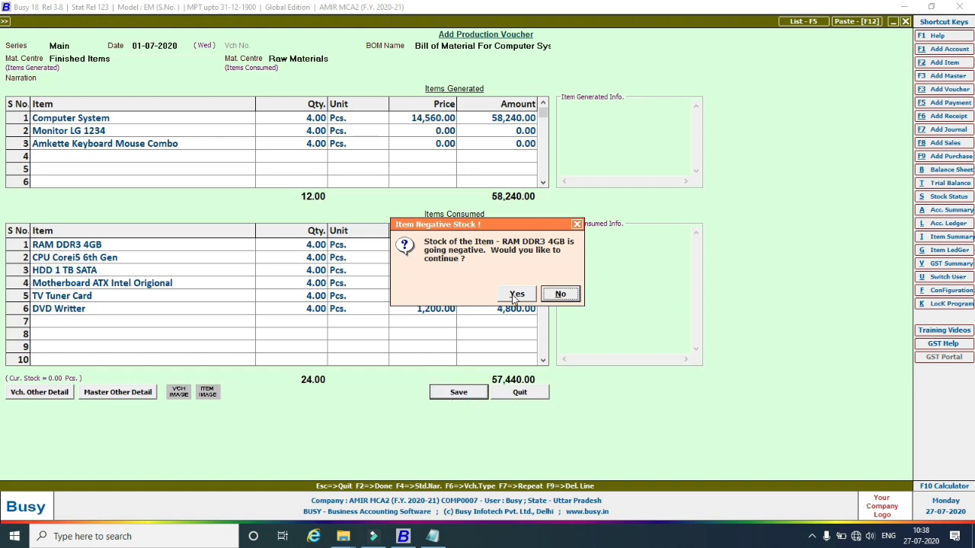
left_click(516, 295)
left_click(516, 295)
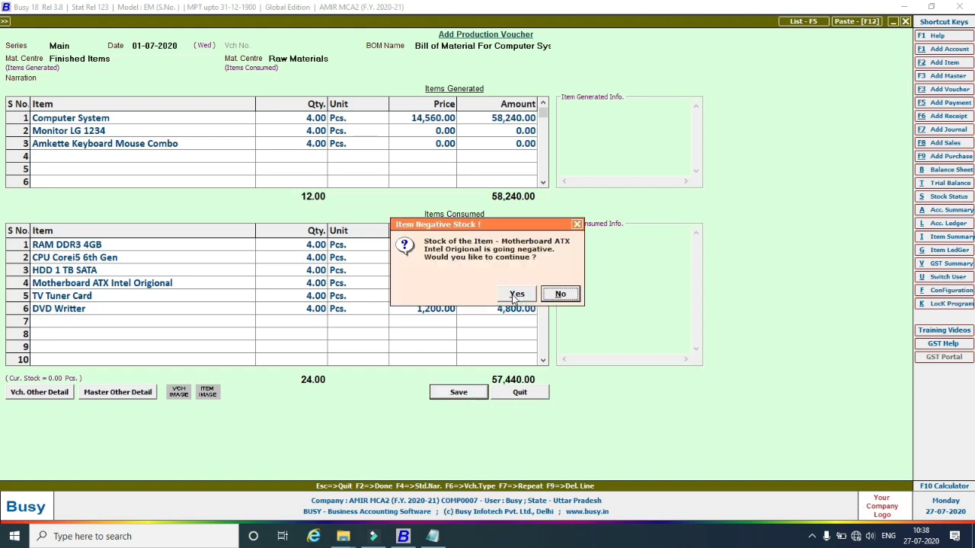
left_click(515, 294)
left_click(516, 295)
left_click(515, 295)
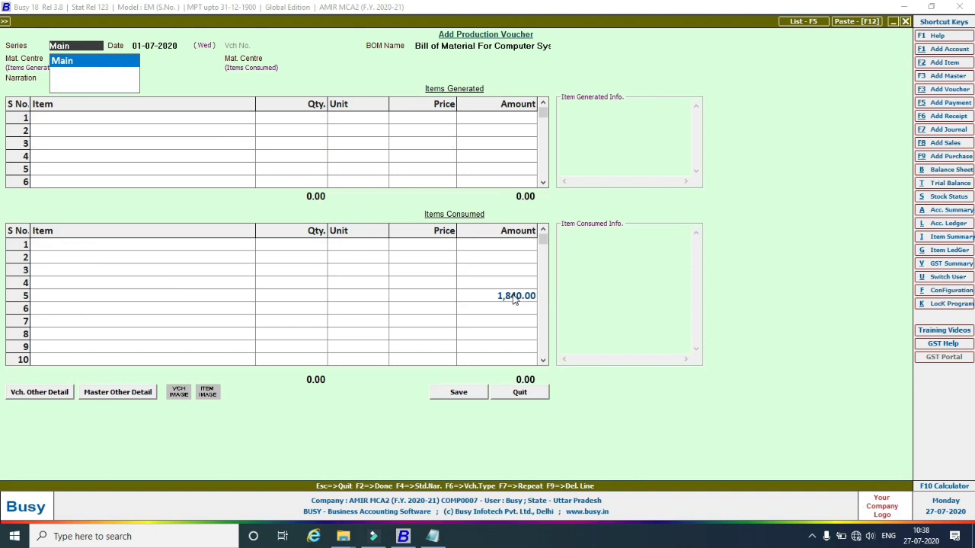
key("Escape")
key("Escape")
key("Escape")
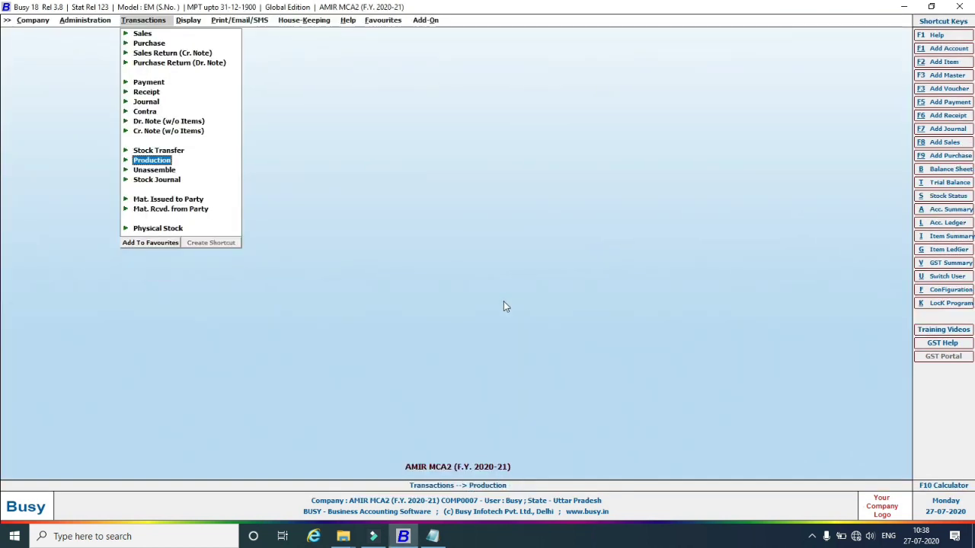
Open the Daily Balances report for Computer System with Show Value of Items set to Y.
left_click(191, 21)
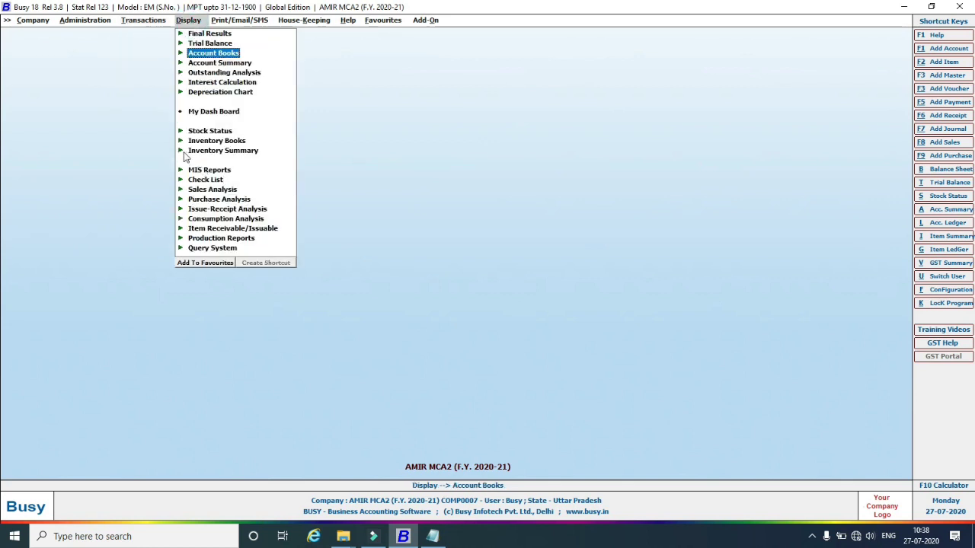
left_click(182, 152)
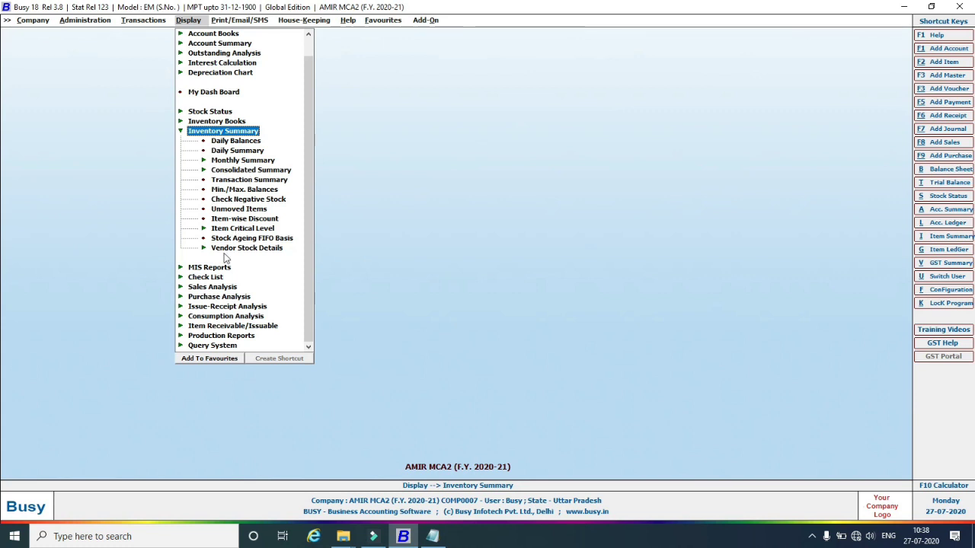
left_click(183, 123)
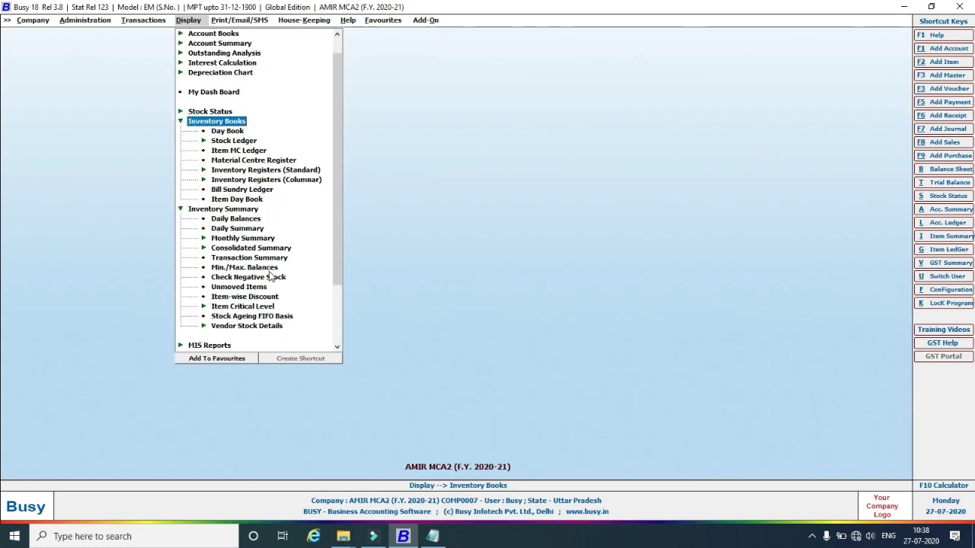
left_click(257, 220)
left_click(257, 221)
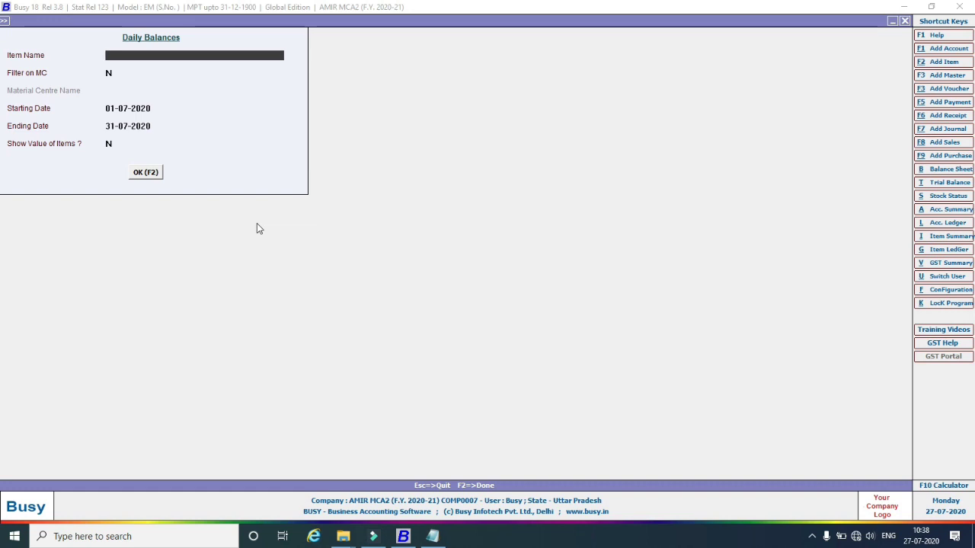
type("co")
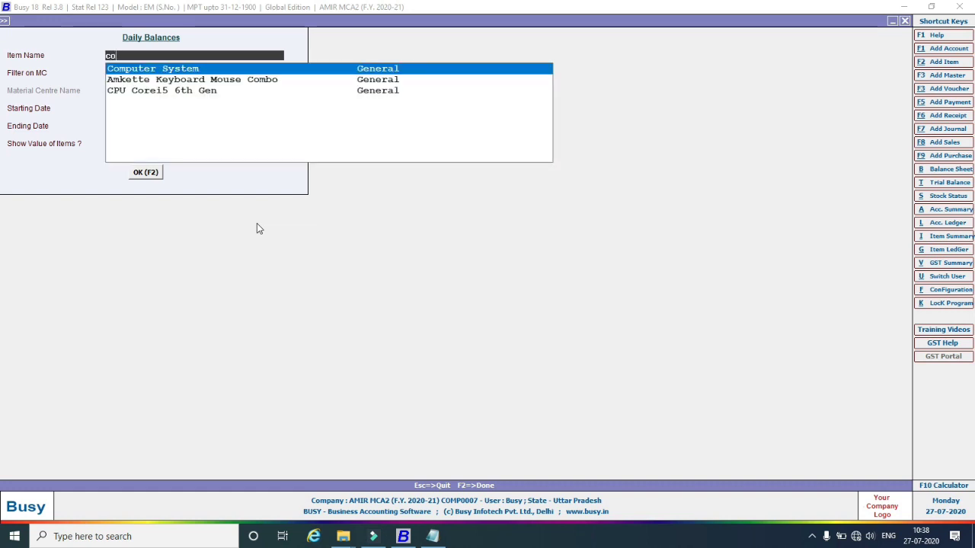
key("Return")
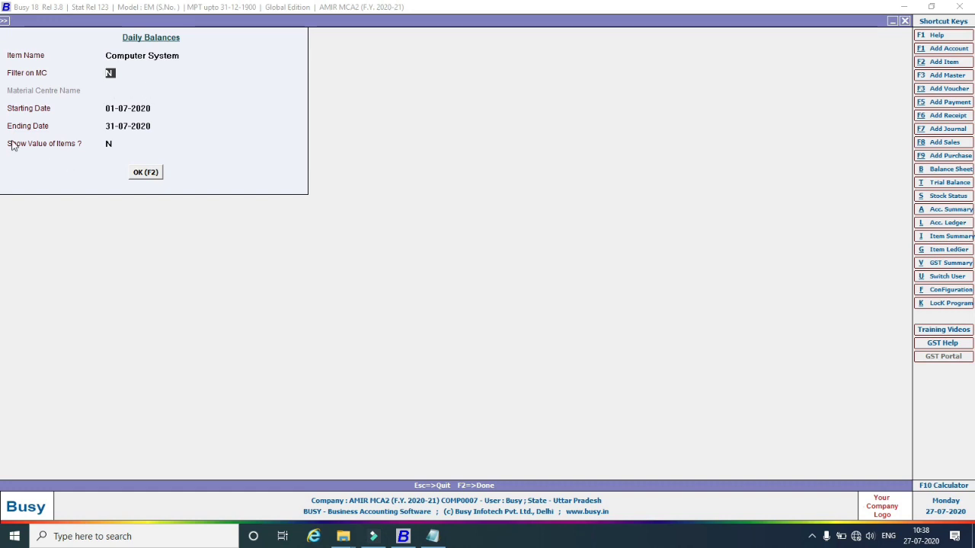
left_click(111, 145)
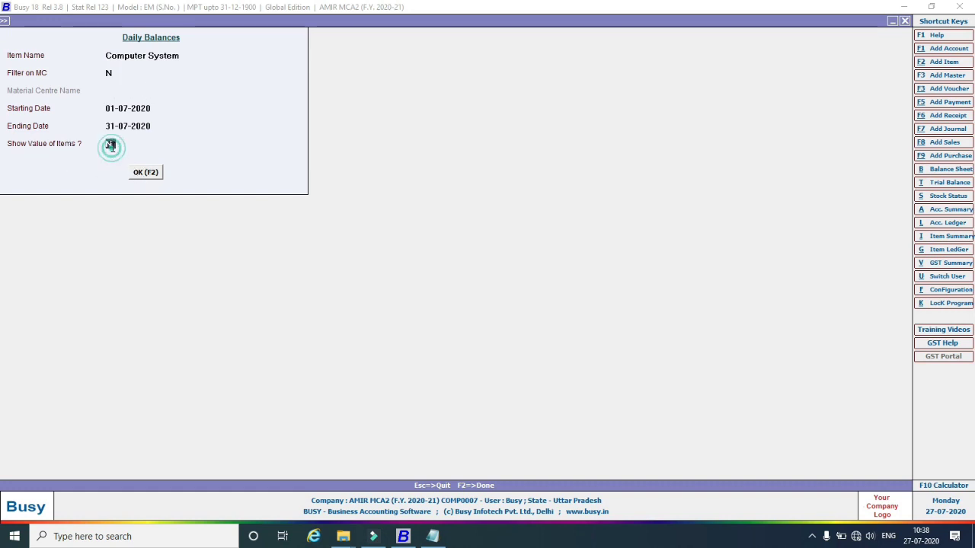
type("y")
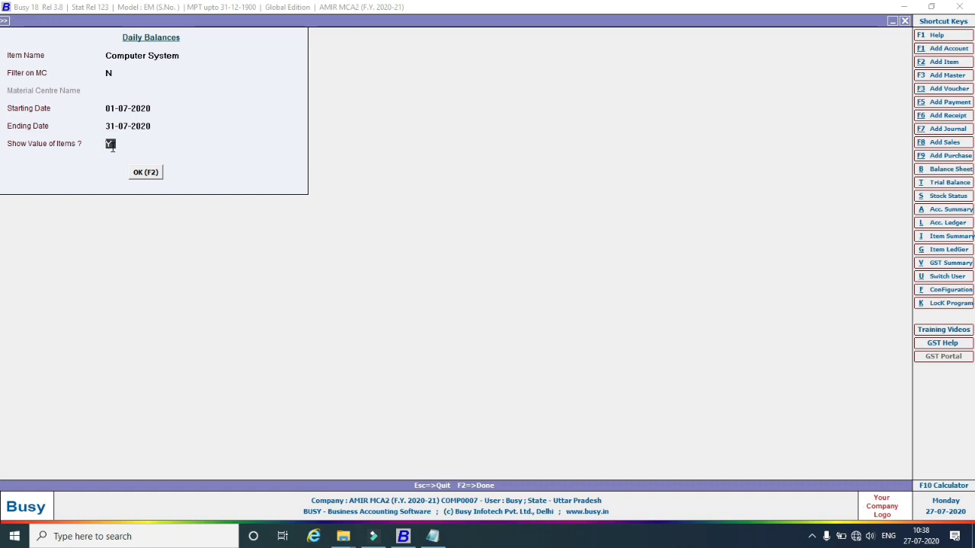
left_click(143, 173)
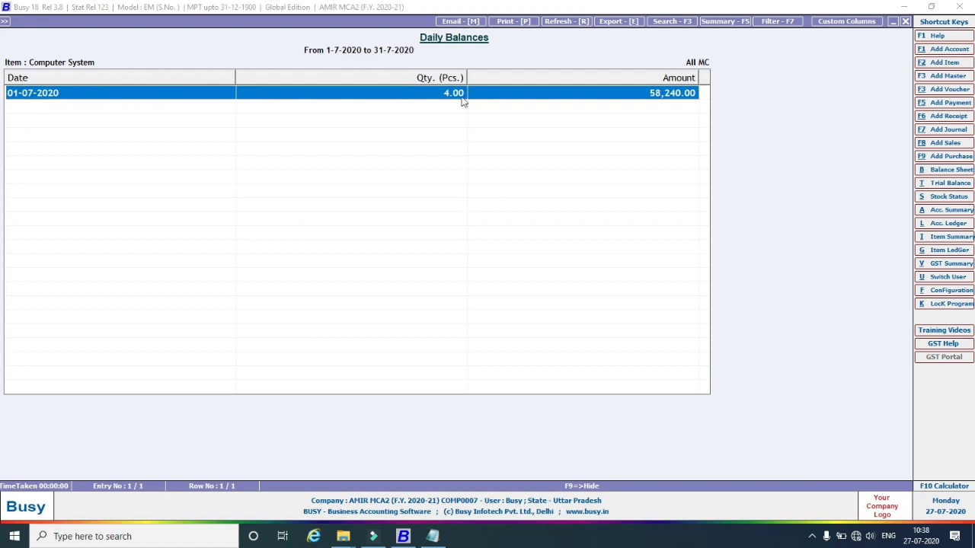
Drill into the 01-07-2020 balance to view its Stock Ledger, then back out twice.
left_click(533, 99)
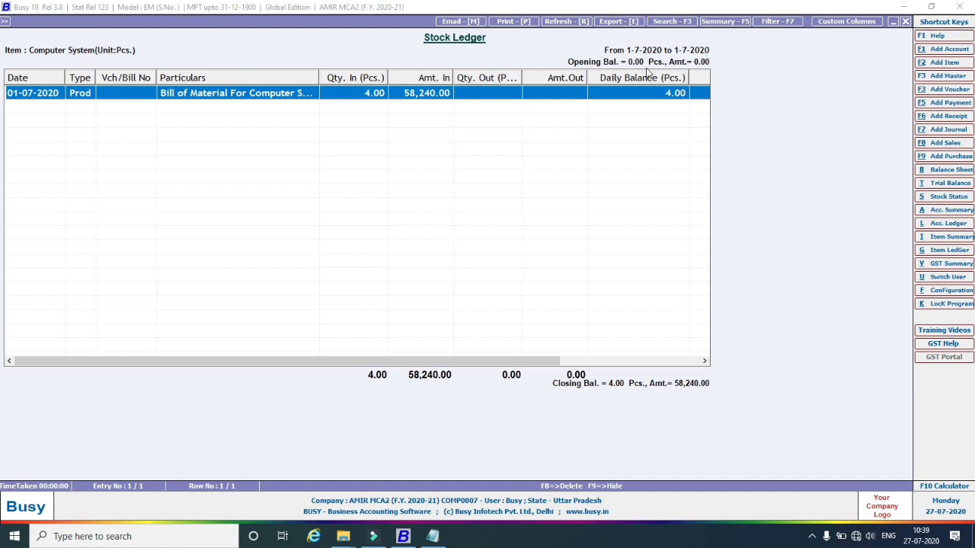
key("Escape")
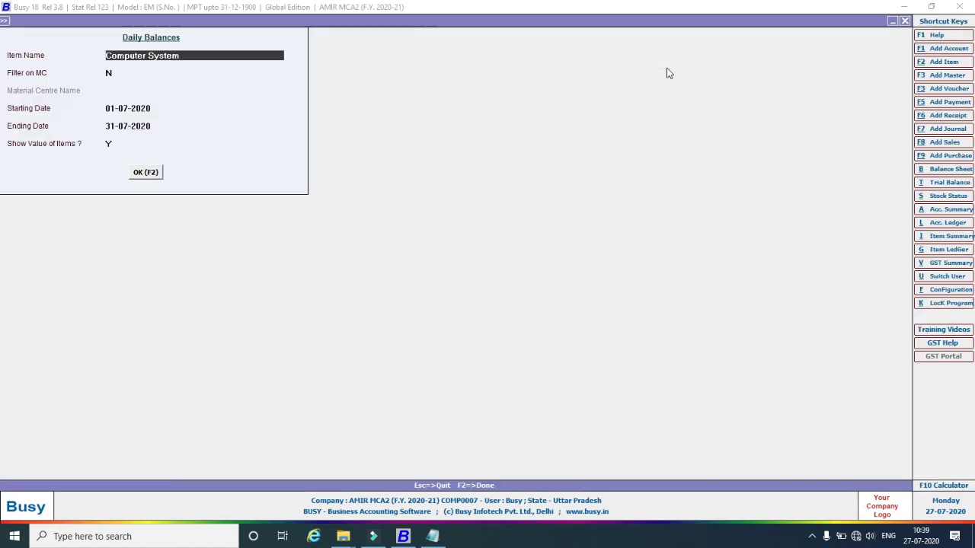
key("Escape")
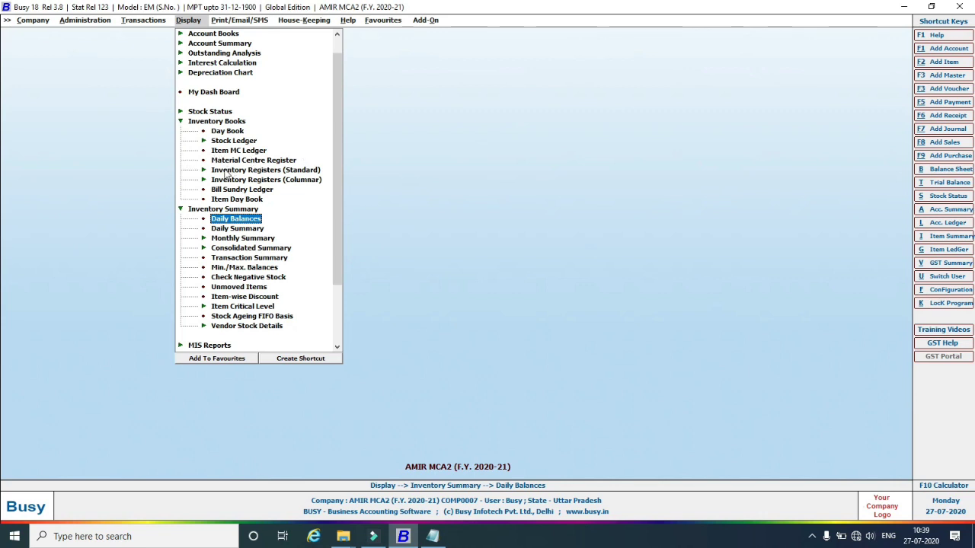
Open the Closing Stock – Alphabetical, Balances Only report for one material centre and one item.
left_click(189, 113)
left_click(257, 122)
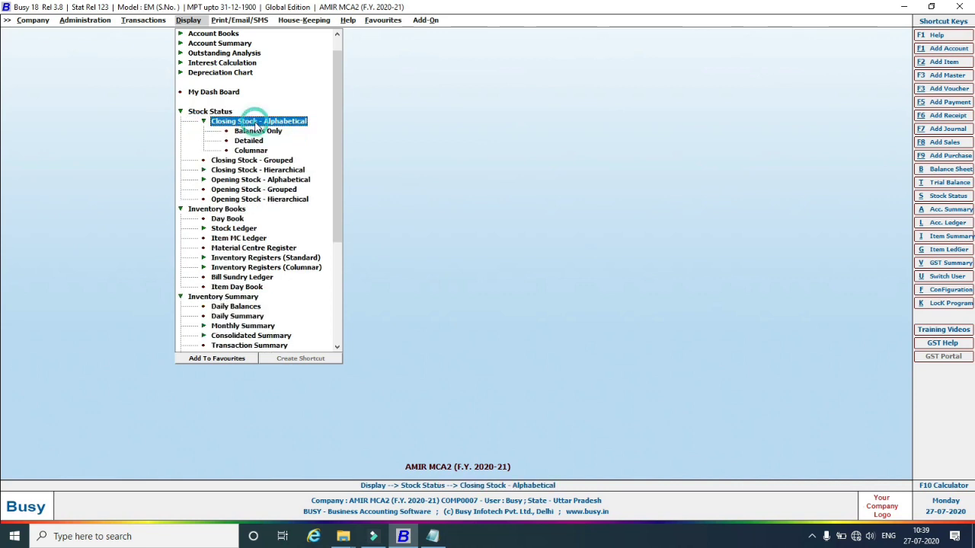
left_click(257, 131)
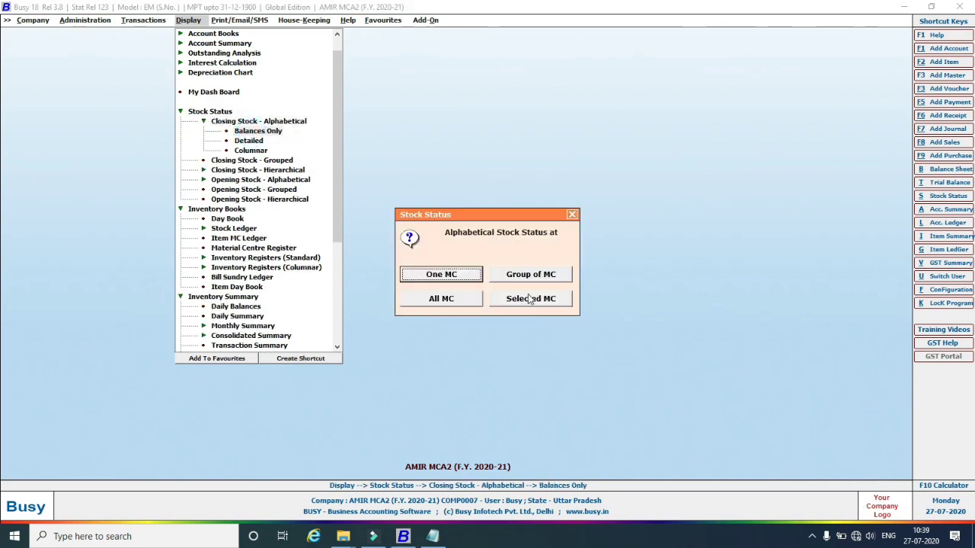
left_click(454, 280)
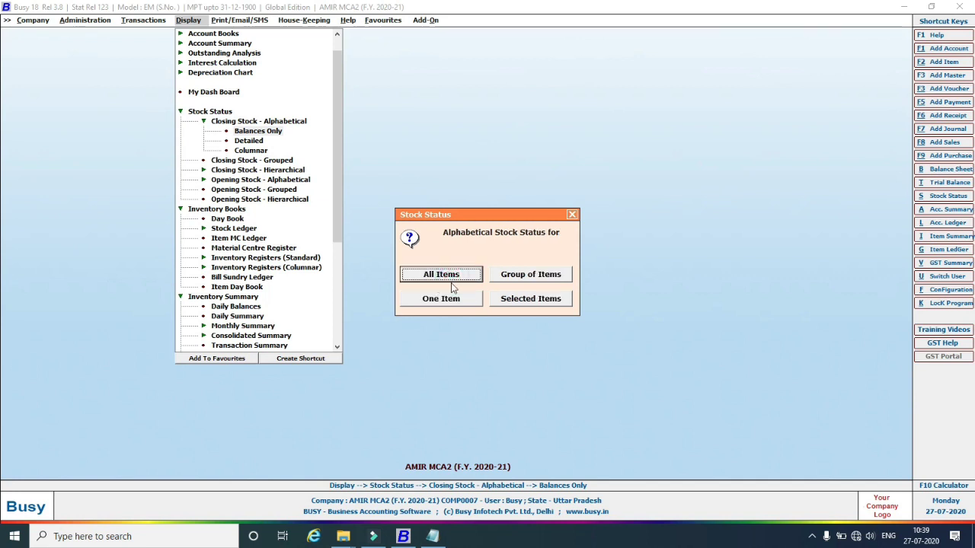
left_click(442, 306)
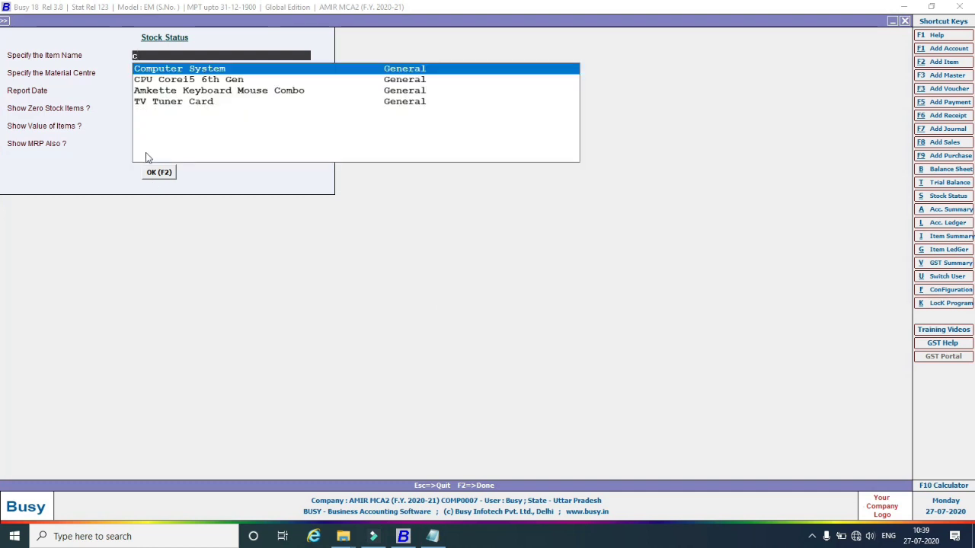
Choose Computer System as the item, set Show Value to Y, and run the report.
left_click(193, 70)
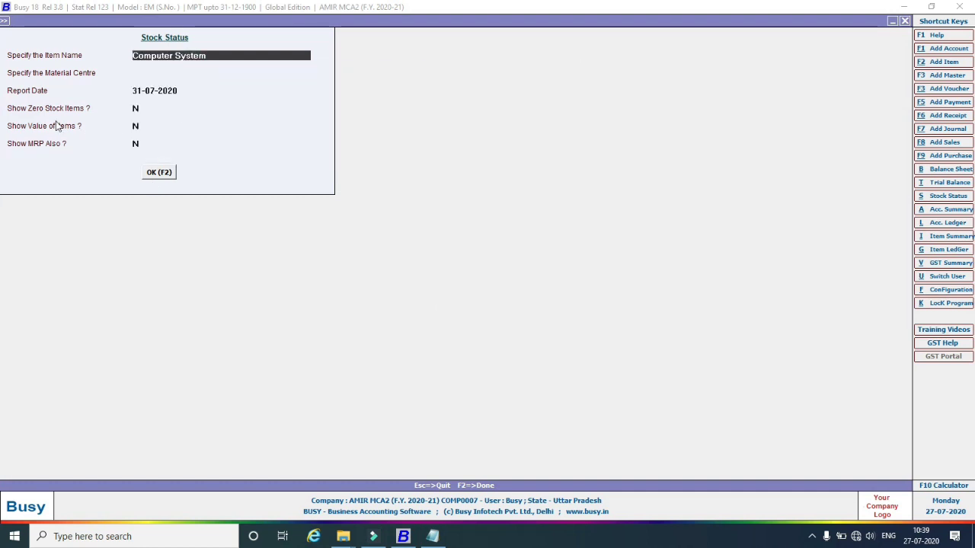
left_click(135, 127)
type("Y")
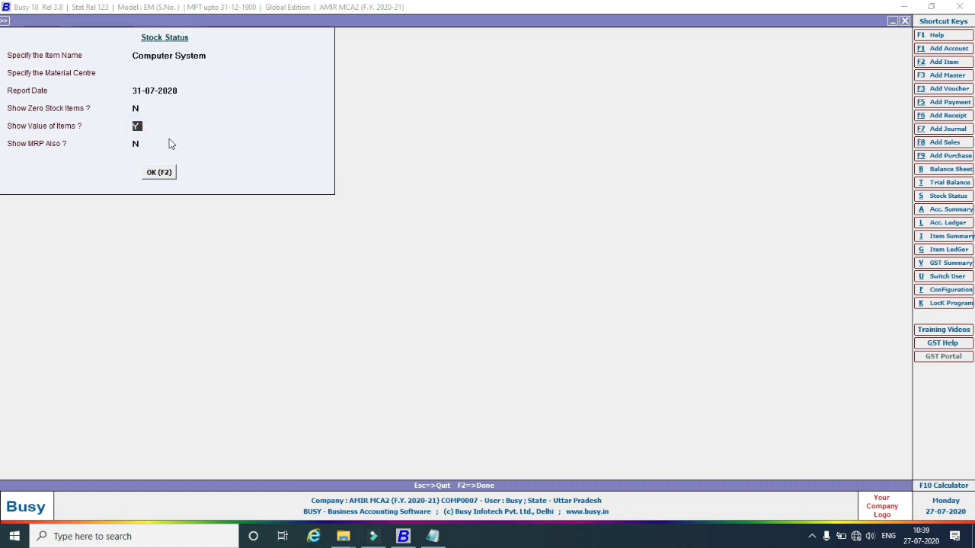
left_click(168, 173)
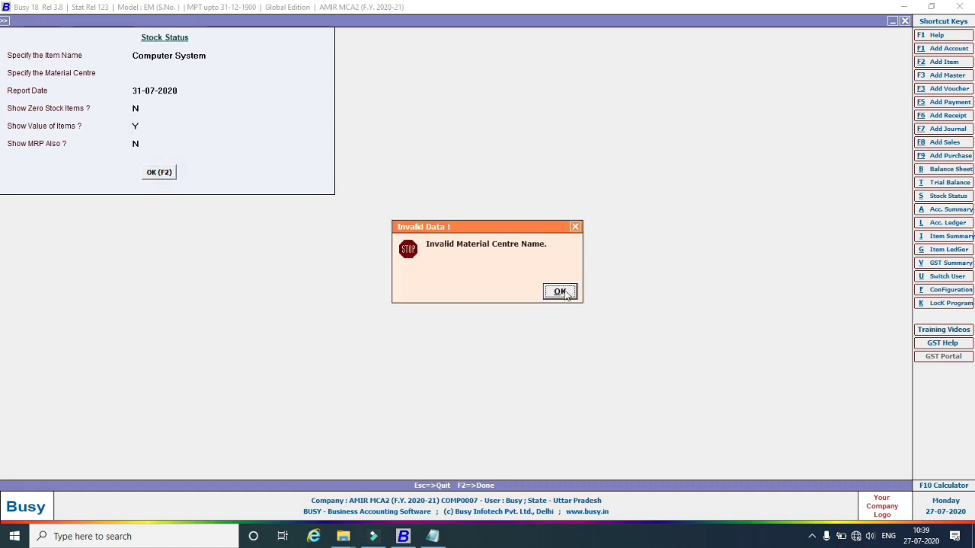
Clear the invalid material centre warning, select Finished Items, and generate the stock status.
left_click(559, 291)
left_click(185, 77)
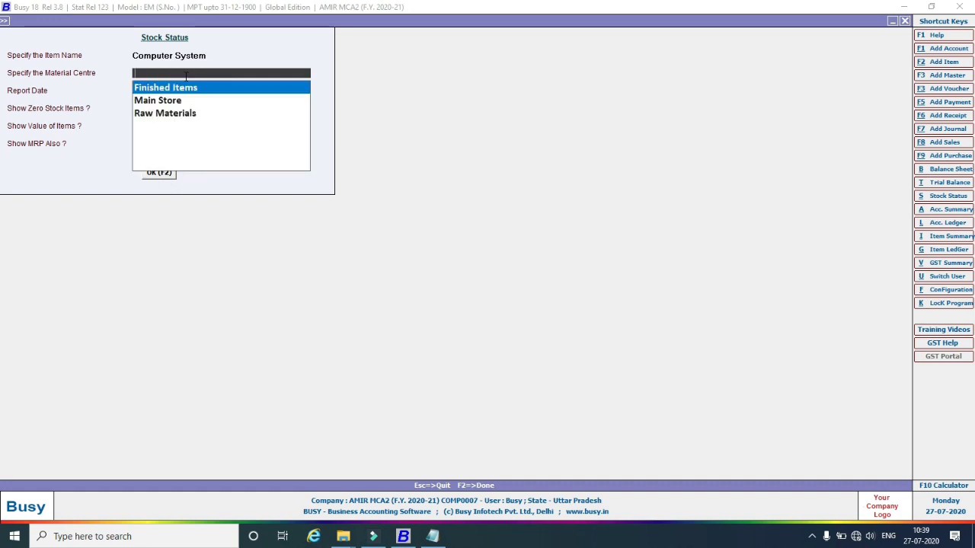
left_click(177, 88)
left_click(171, 174)
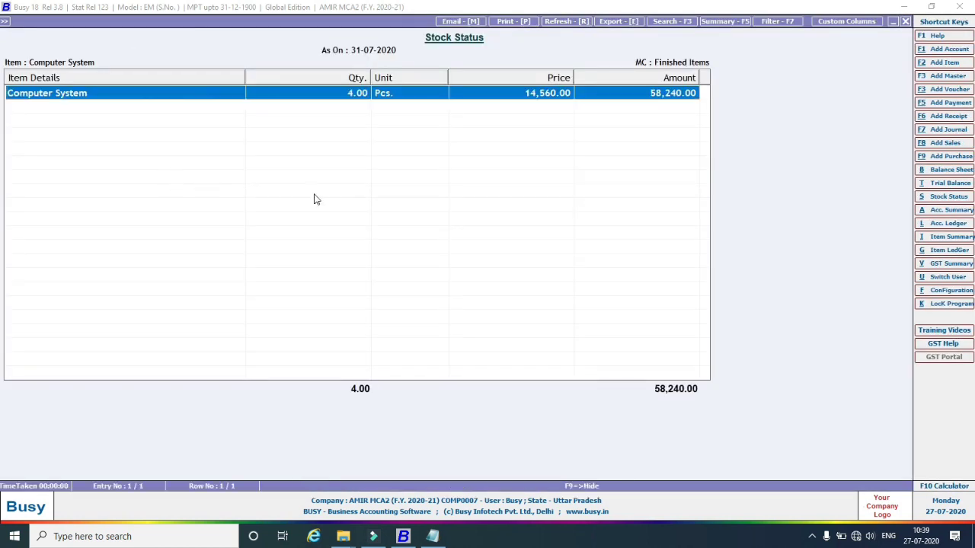
double_click(531, 101)
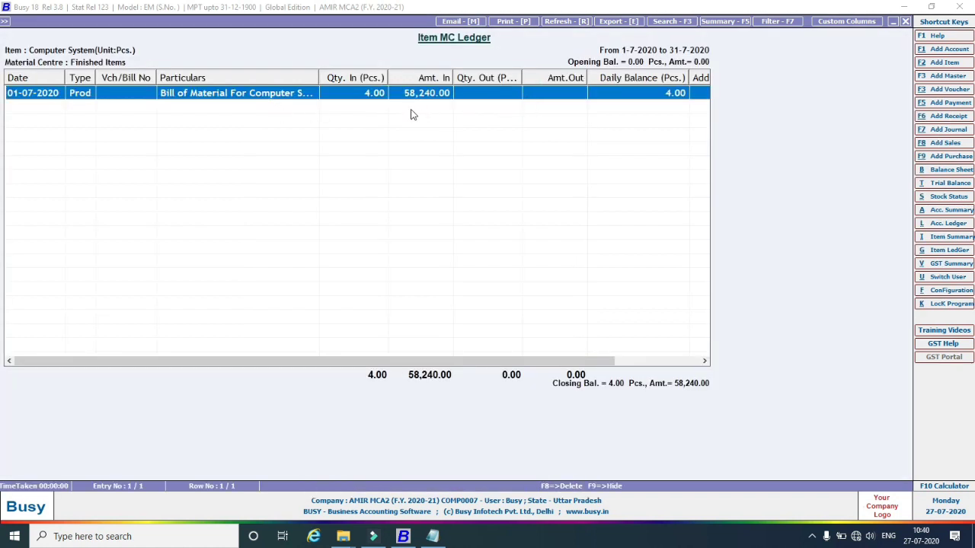
key("Escape")
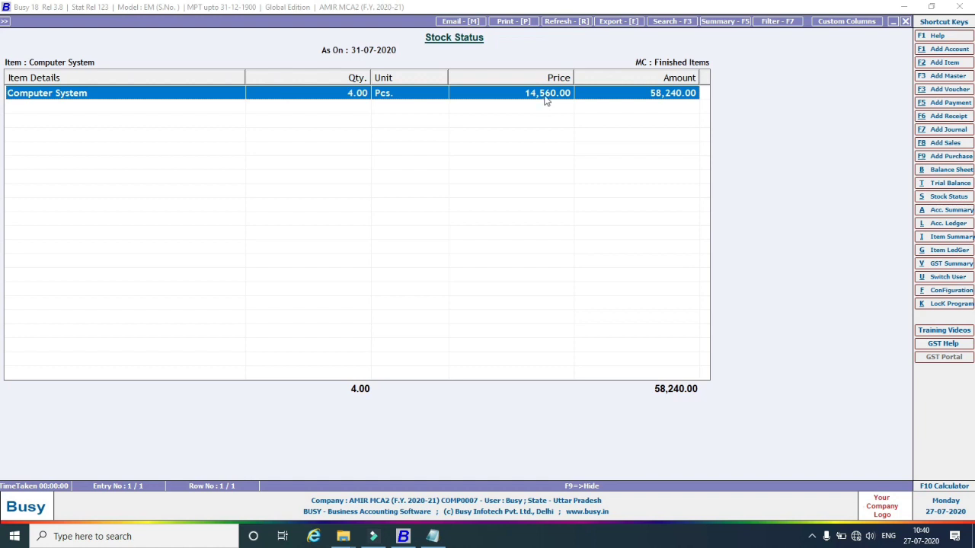
Preview the Computer System stock status report in Busy's own print layout, zoomed in twice.
left_click(515, 20)
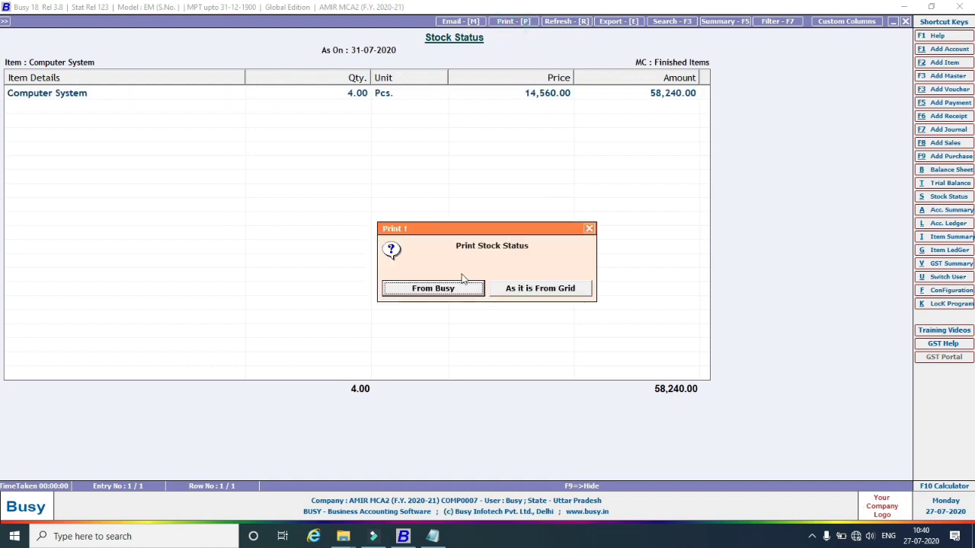
left_click(448, 293)
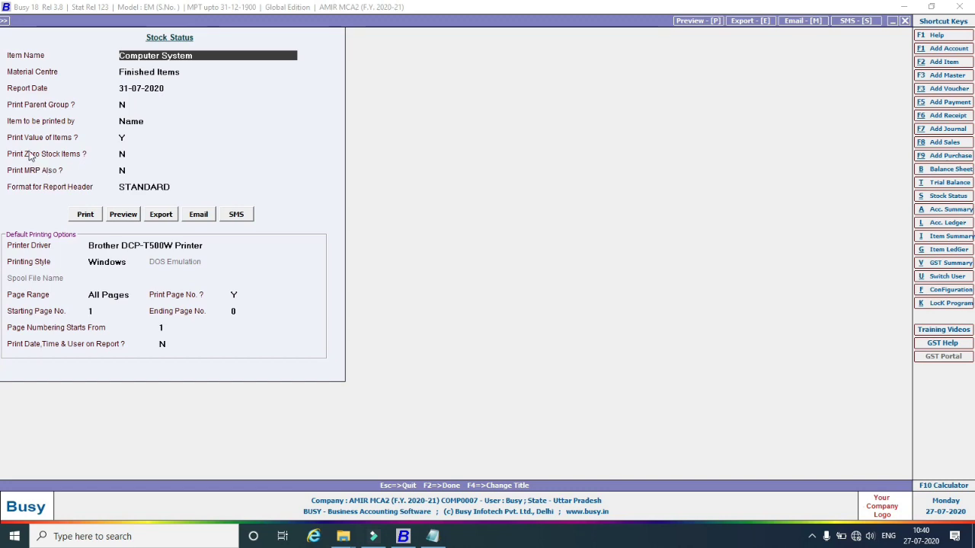
left_click(123, 215)
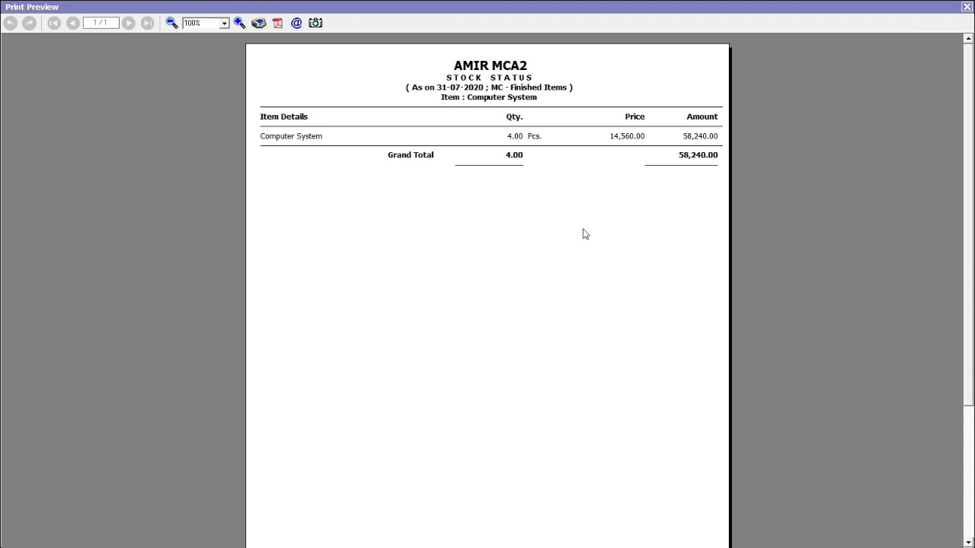
left_click(239, 25)
left_click(239, 25)
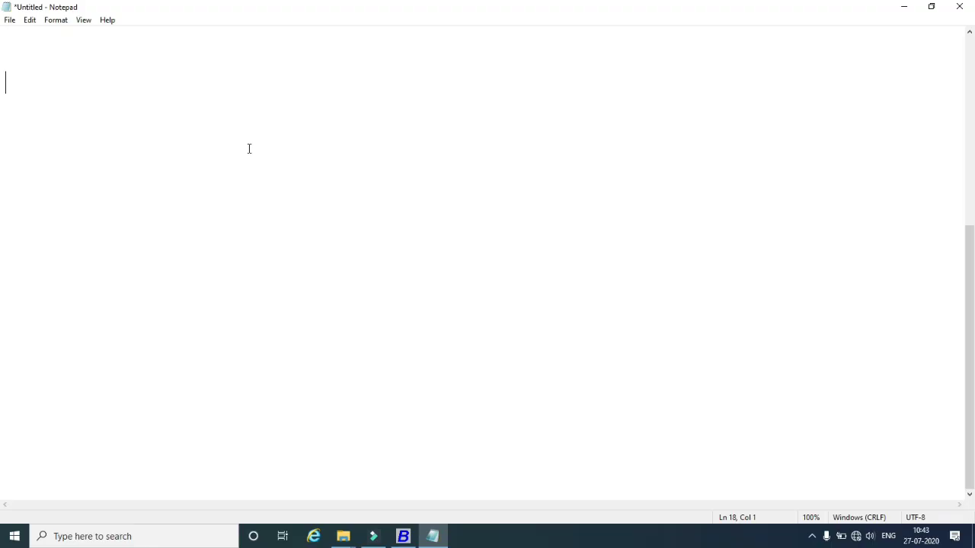
Note the heading 'UnAssembled items' with a dashed underline in Notepad, then return to Busy.
type("UnAssemb")
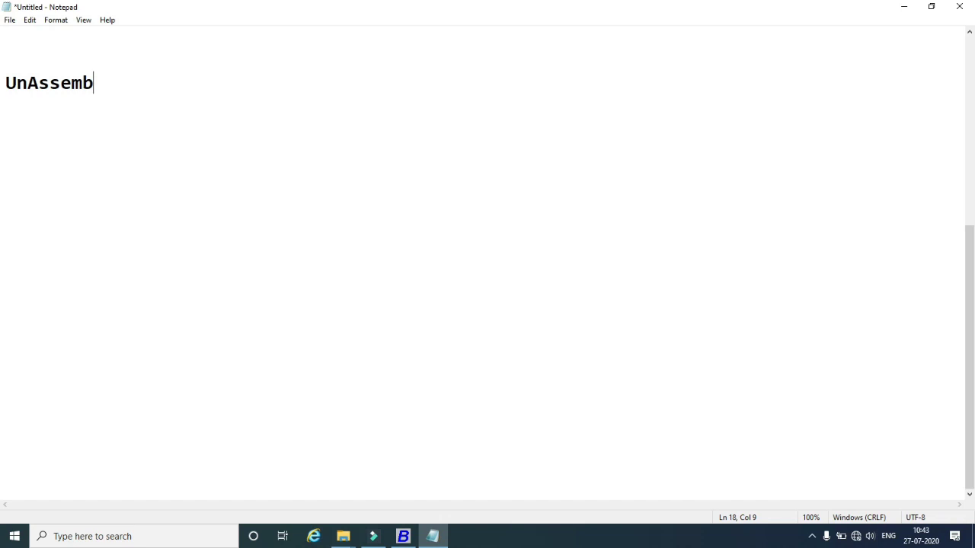
type("led items")
key("Return")
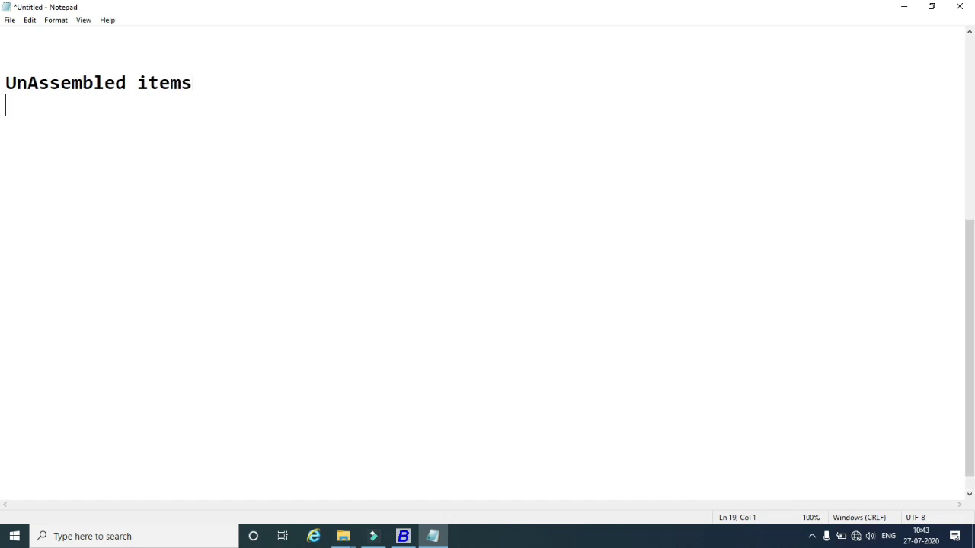
type("--------------------")
left_click(408, 535)
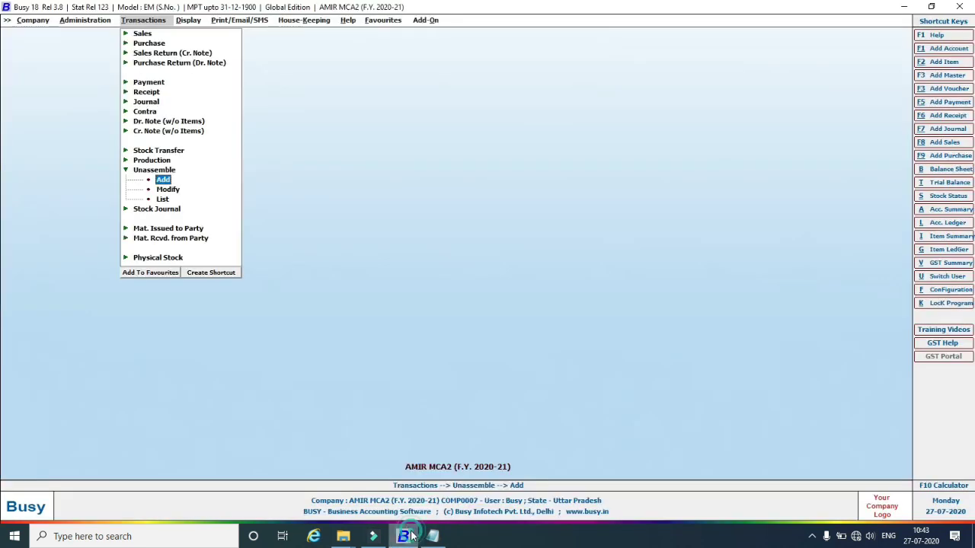
Browse the Unassemble and Production transaction options, then add a new unassemble voucher.
left_click(126, 171)
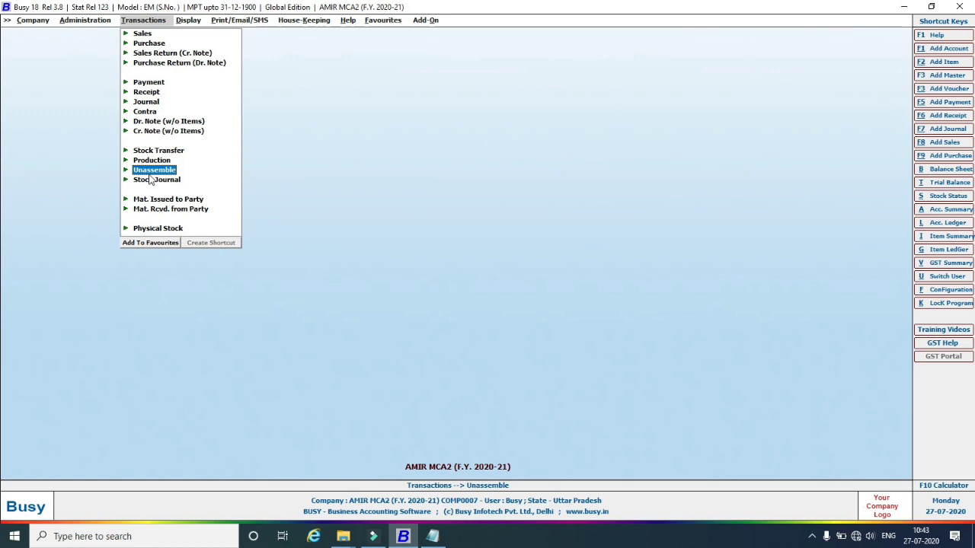
left_click(127, 172)
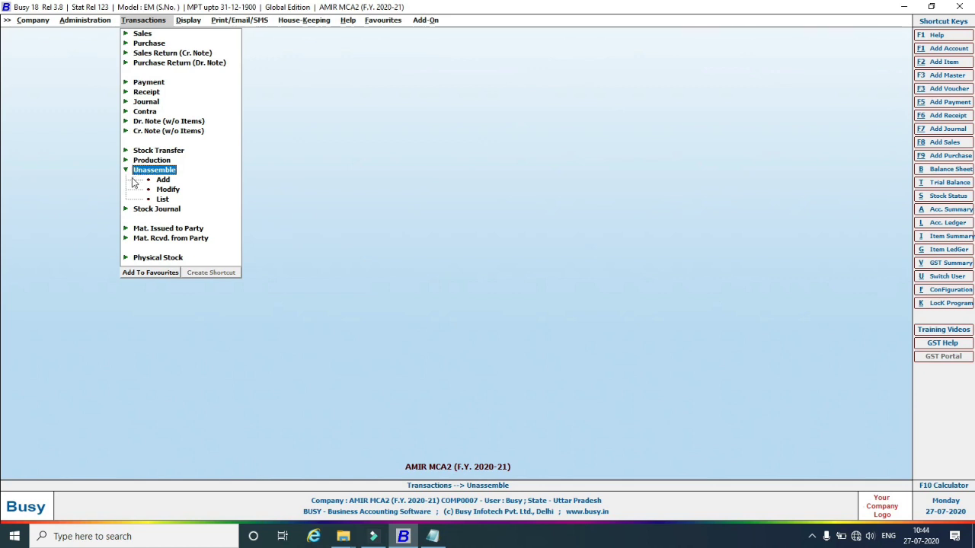
left_click(150, 161)
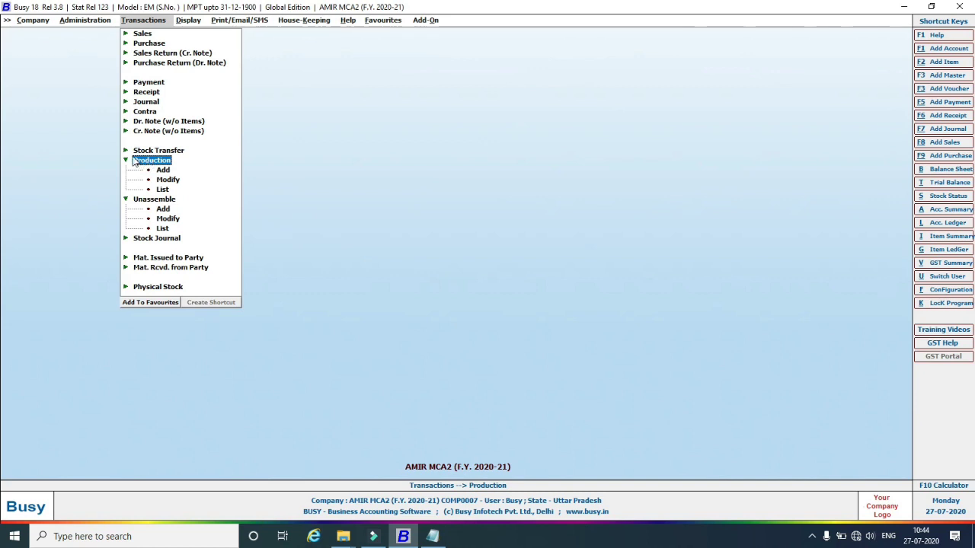
left_click(126, 160)
left_click(131, 174)
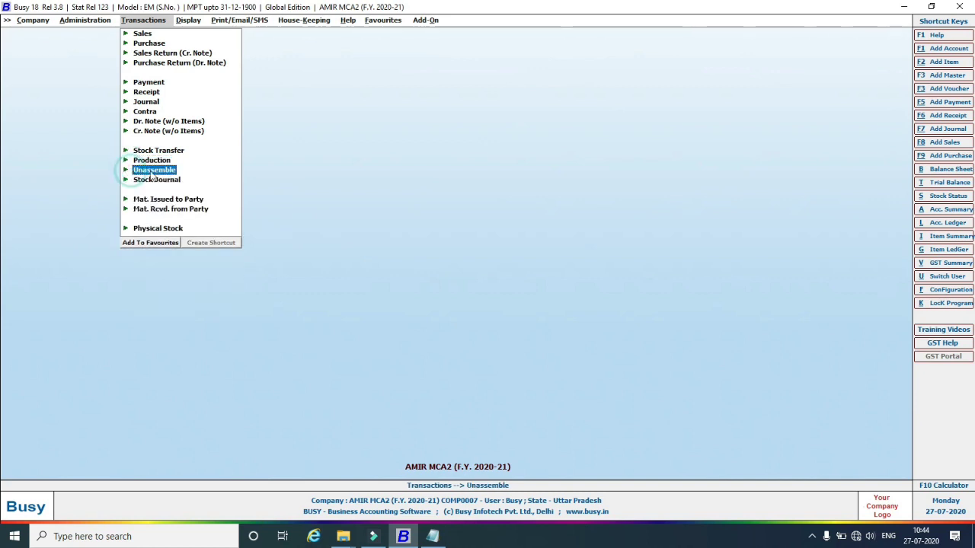
left_click(131, 174)
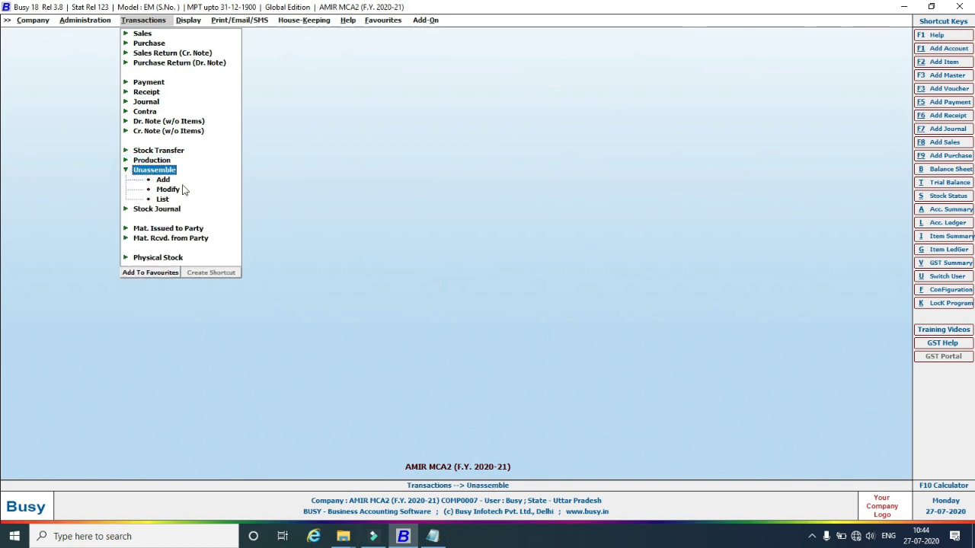
left_click(163, 181)
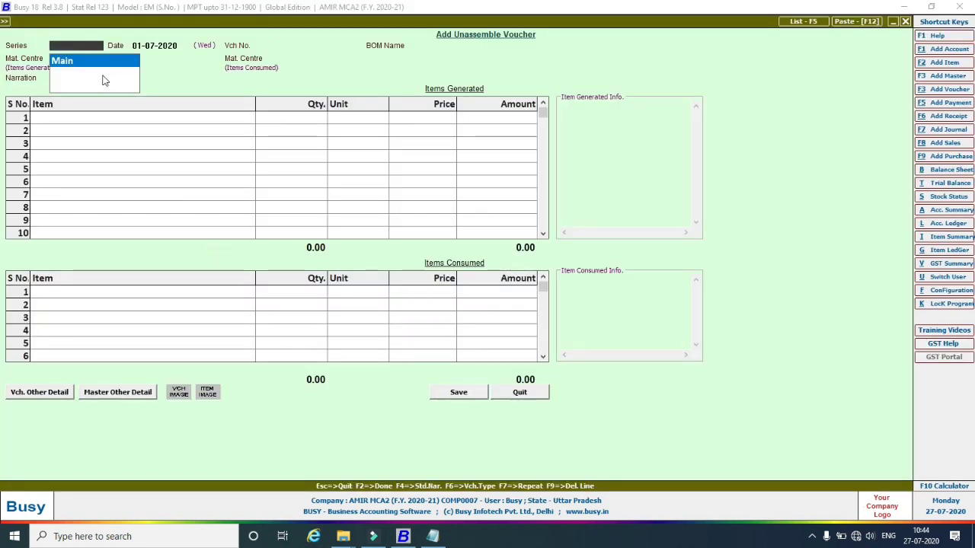
Fill an unassemble voucher dated 01-07-2020 for 2 Computer Systems via its BOM, then begin quitting it.
key("Return")
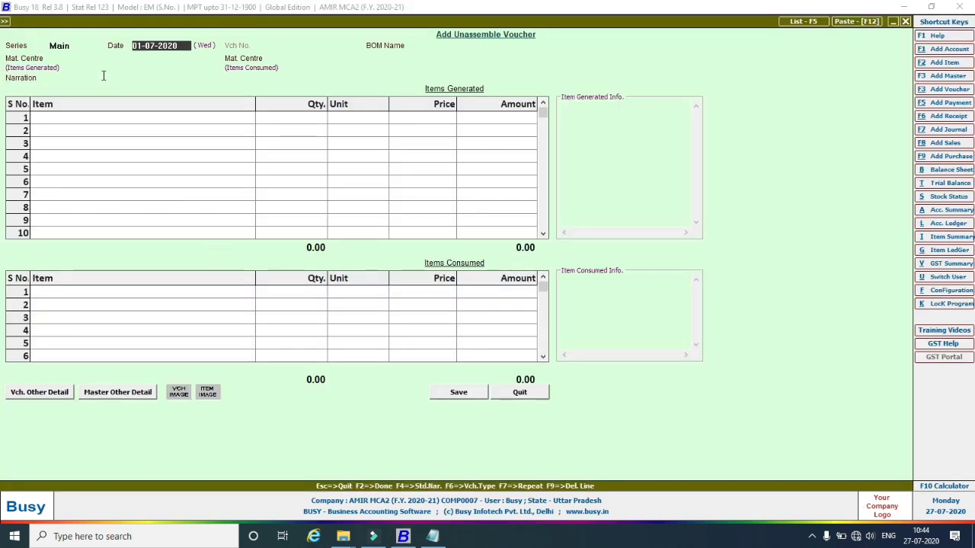
key("Return")
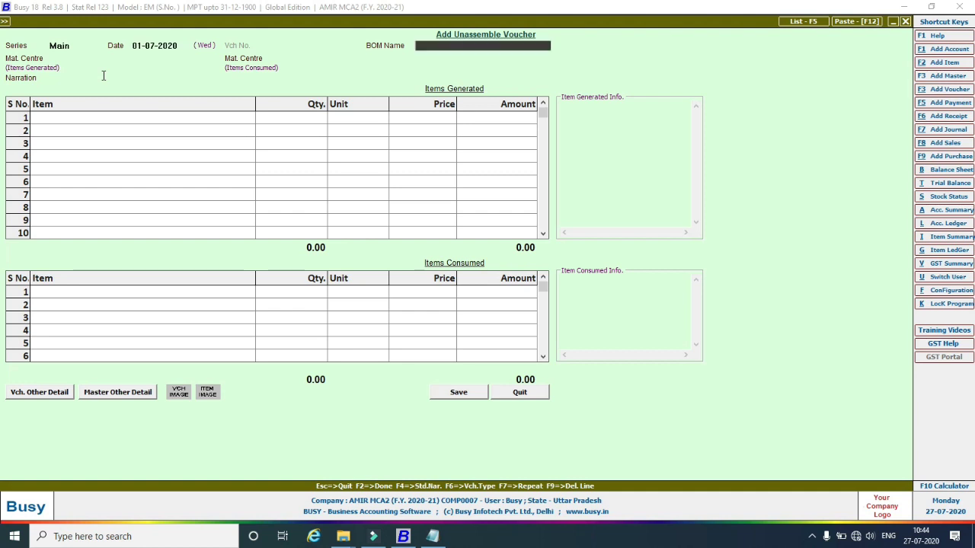
key("Return")
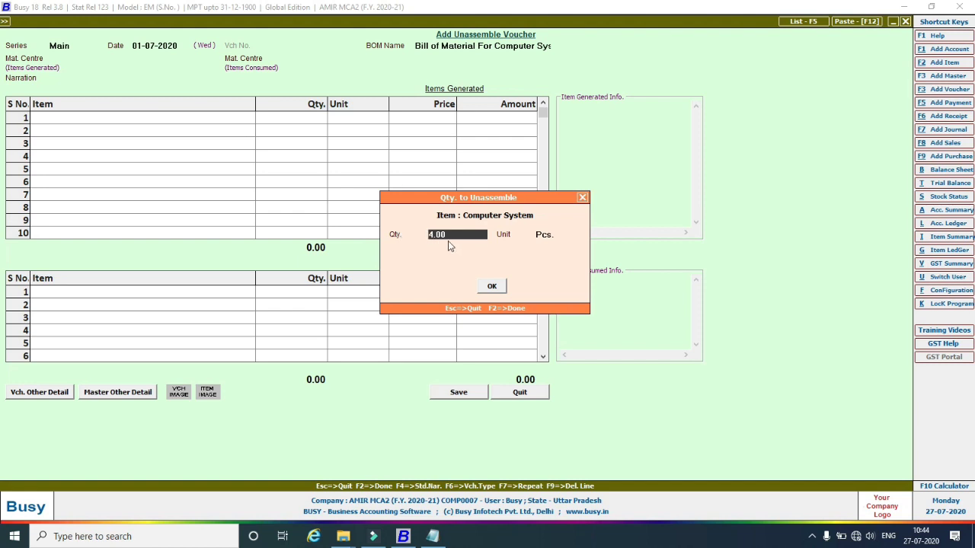
left_click_drag(449, 234, 428, 234)
type("2")
key("Return")
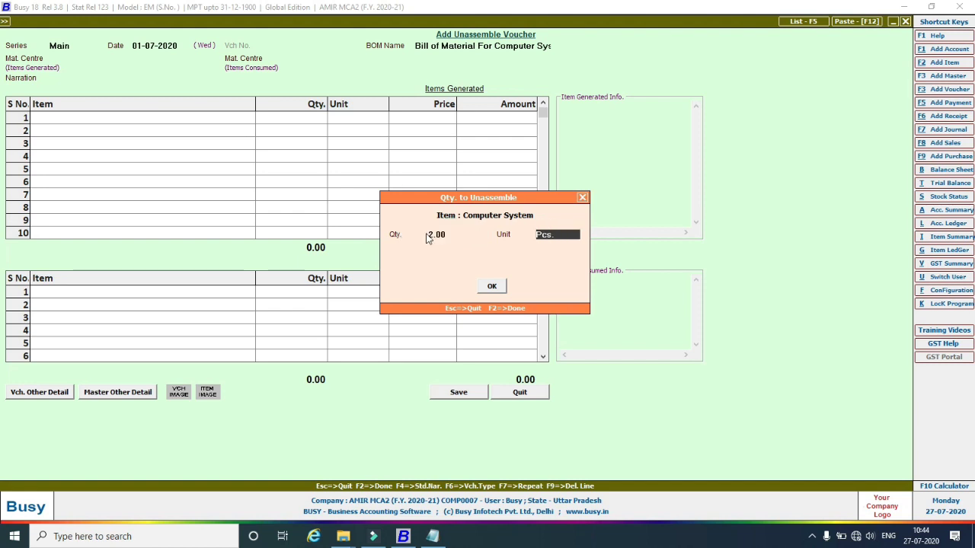
key("Return")
key("Return")
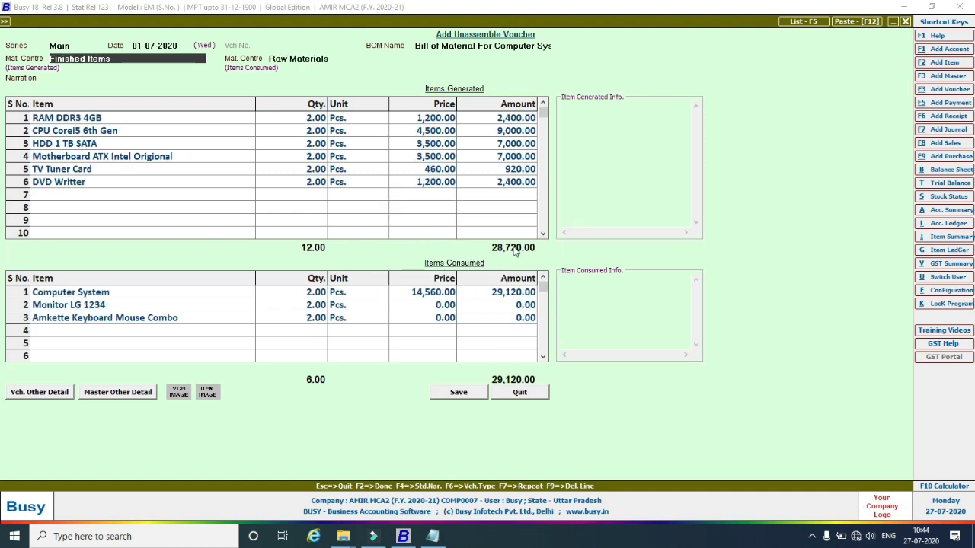
key("Escape")
key("Escape")
key("Escape")
Discard that voucher and start a new one unassembling 1 Computer System via its BOM.
left_click(517, 295)
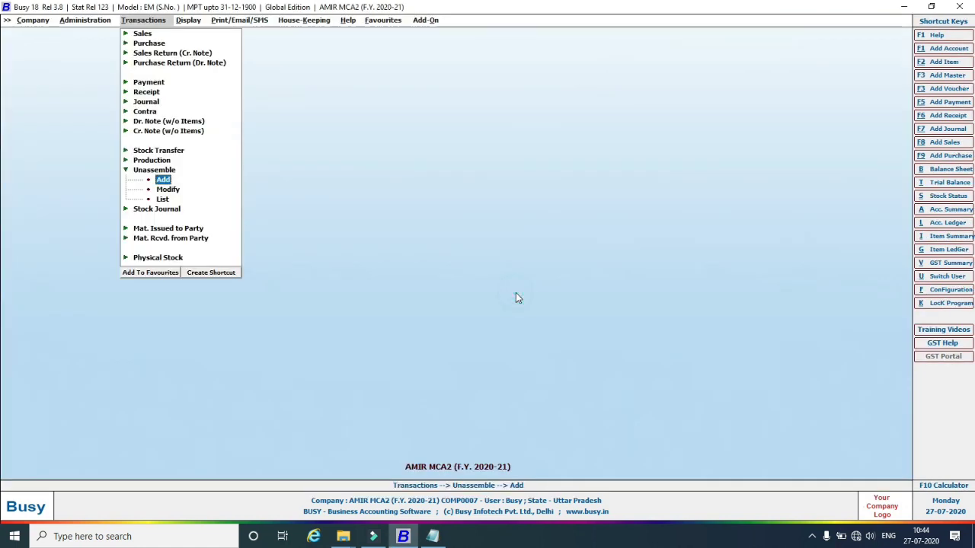
left_click(163, 181)
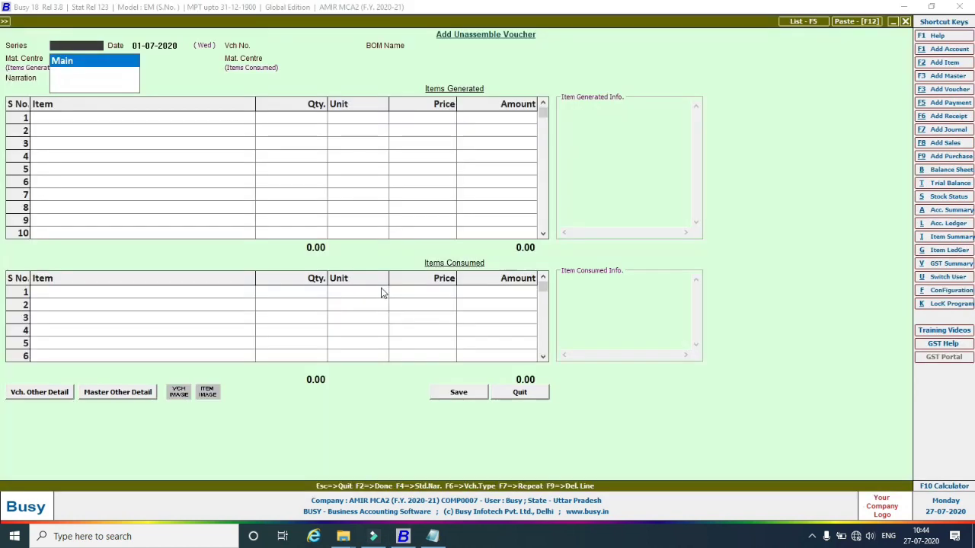
key("Return")
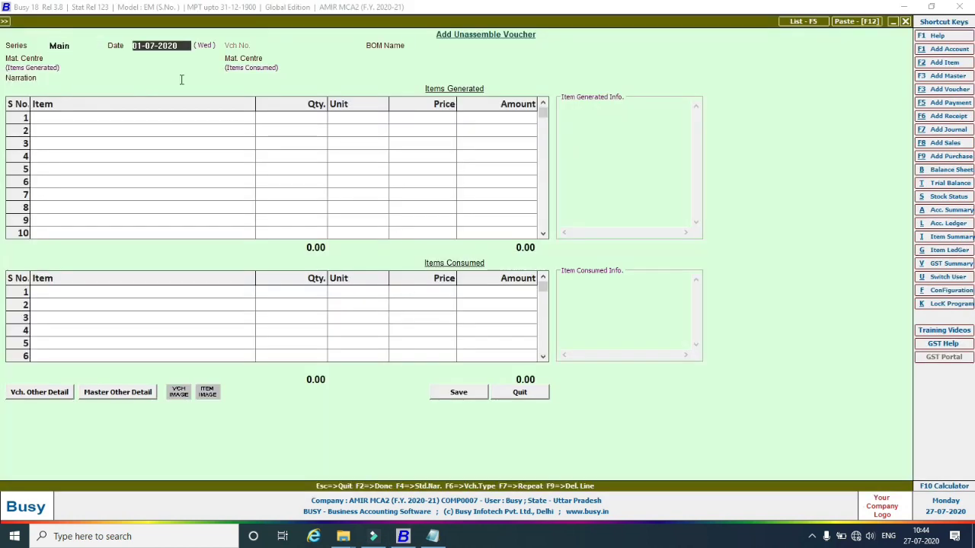
key("Return")
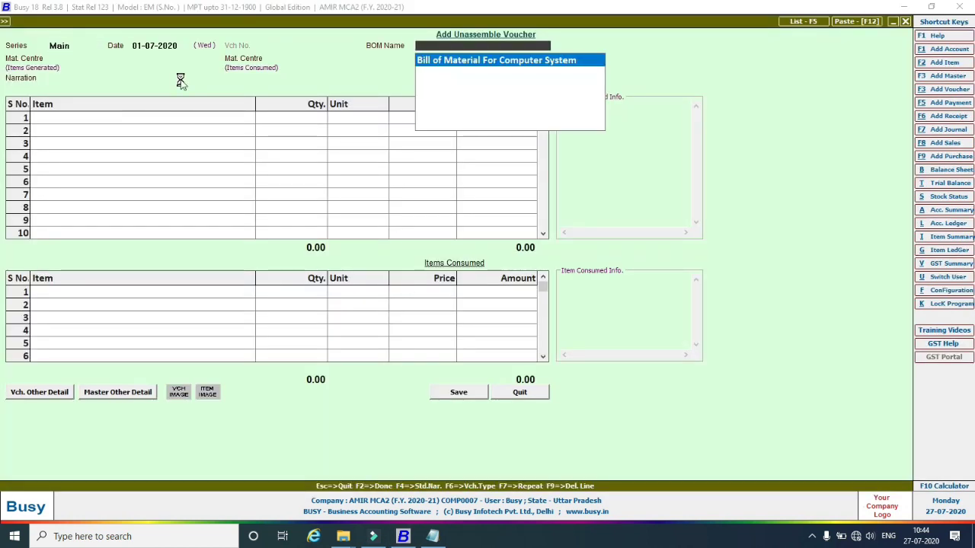
key("Return")
key("Return")
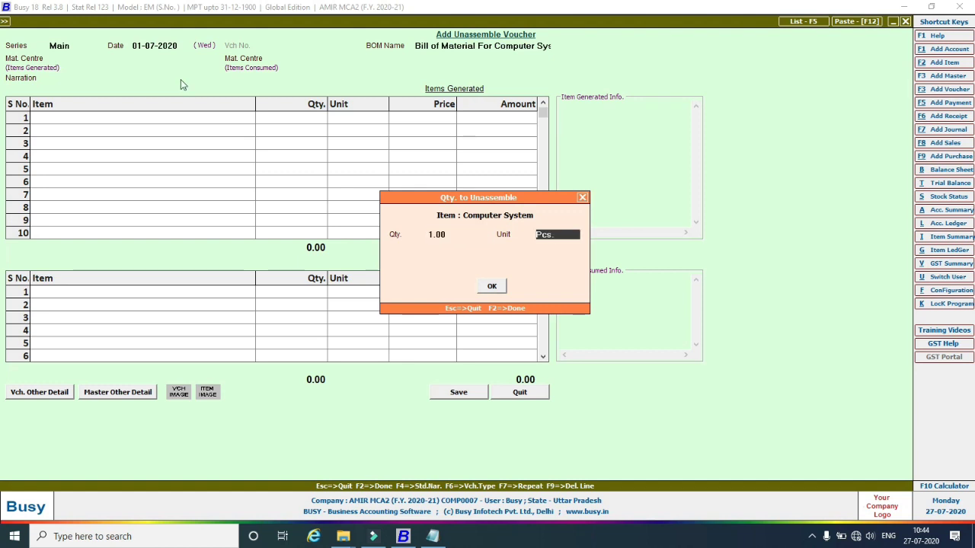
key("Return")
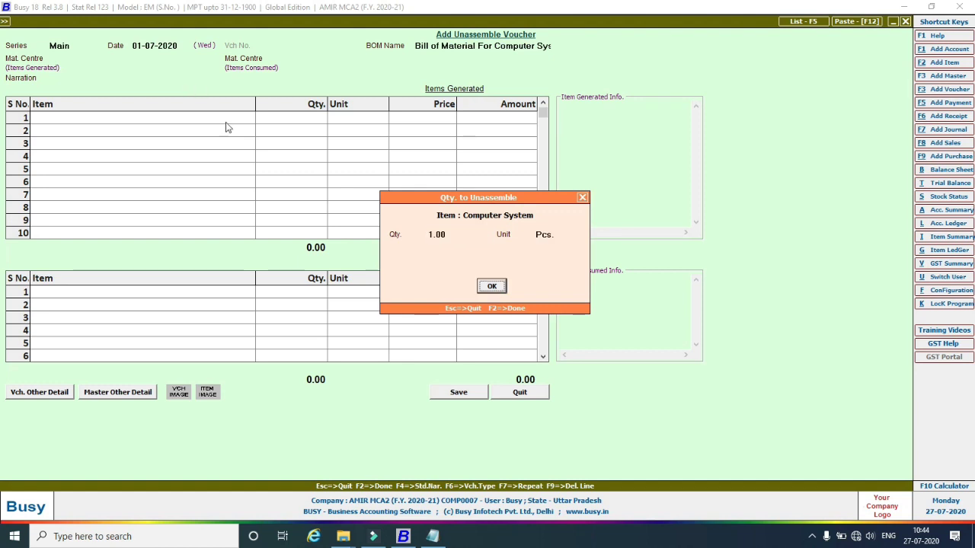
left_click(491, 285)
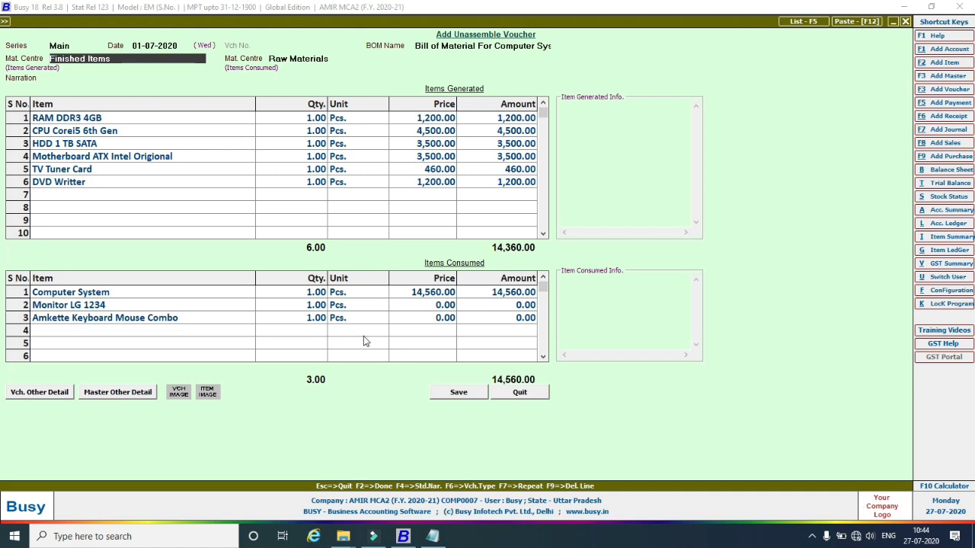
Price Monitor LG 1234 at 4,000 and the Amkette Keyboard Mouse Combo at 800, allowing negative stock.
left_click(426, 308)
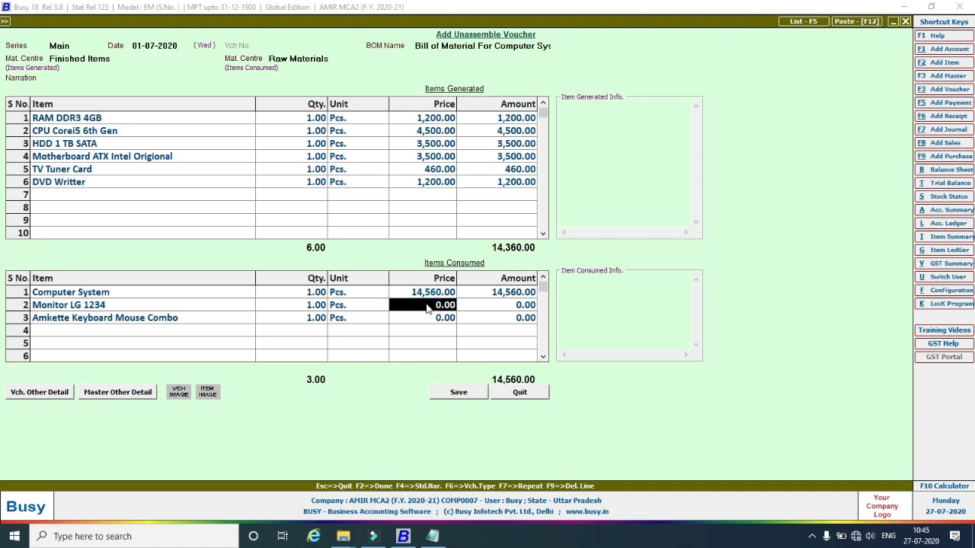
type("4000")
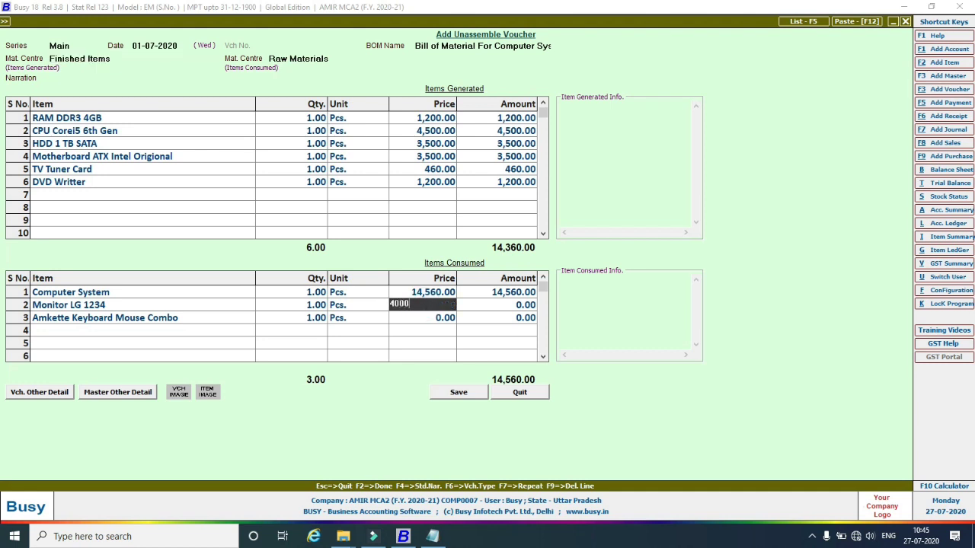
key("Return")
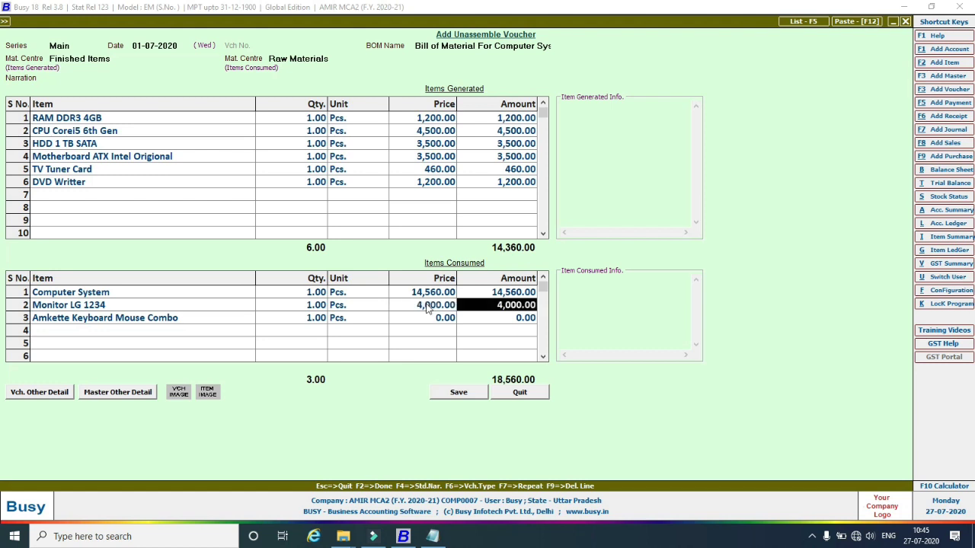
key("Return")
key("Return")
key("Return")
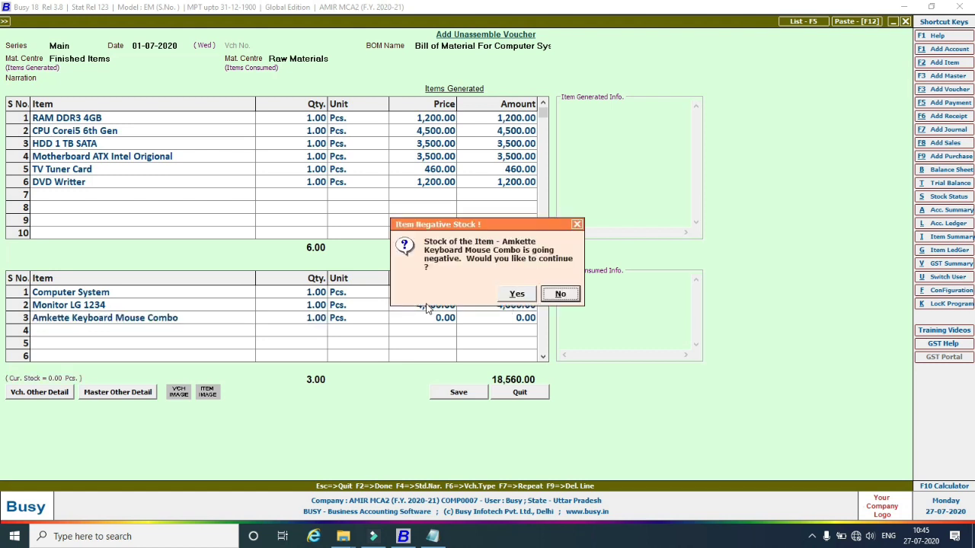
key("n")
key("Return")
key("Left")
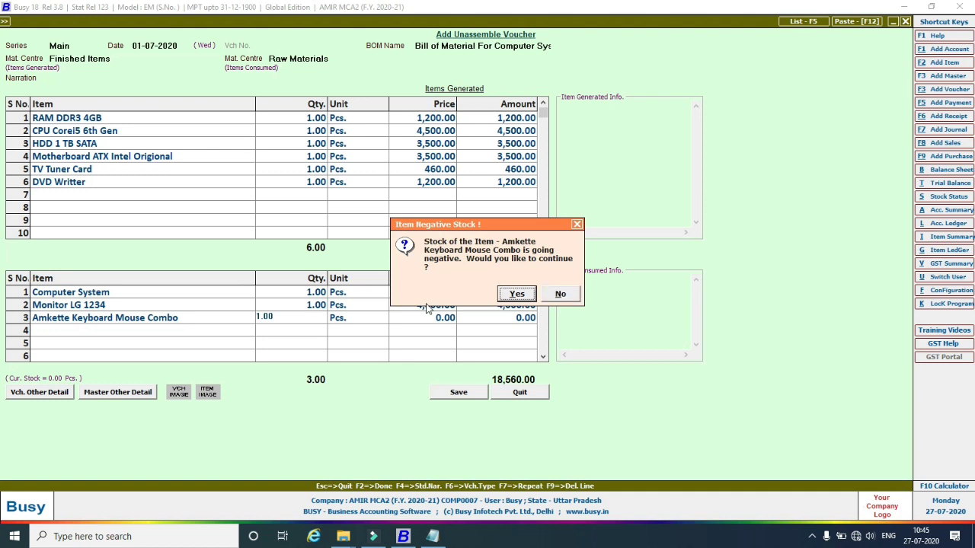
key("Return")
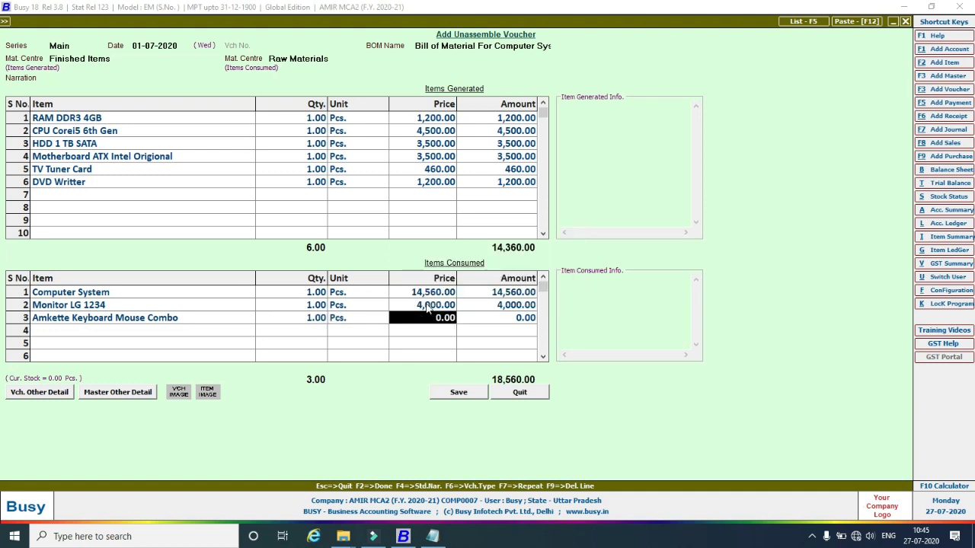
type("800")
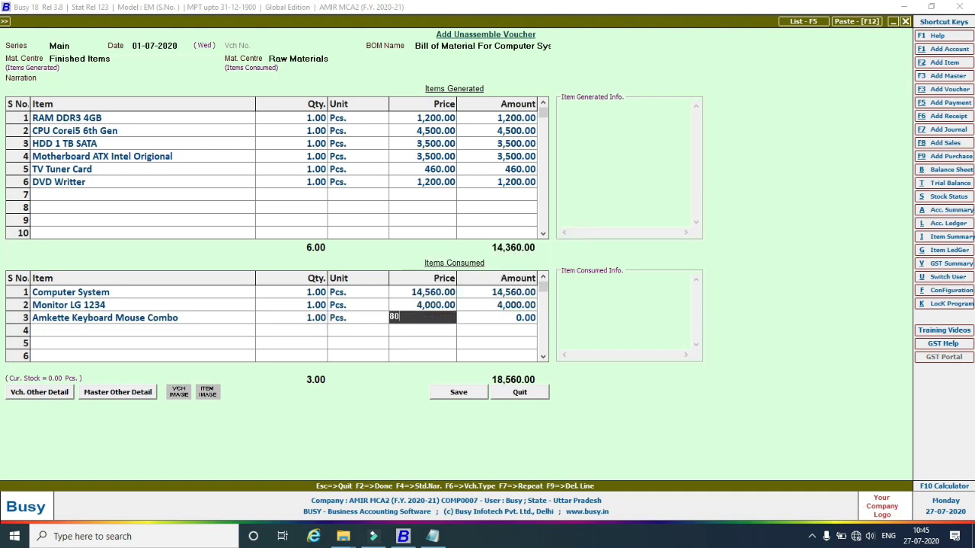
key("Return")
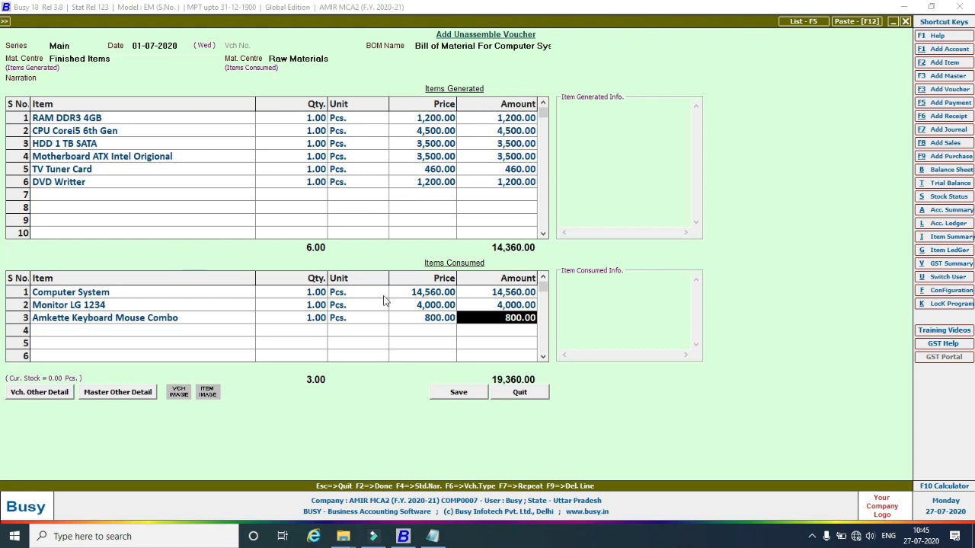
Save the unassemble voucher past both negative-stock warnings and close the blank voucher.
left_click(441, 395)
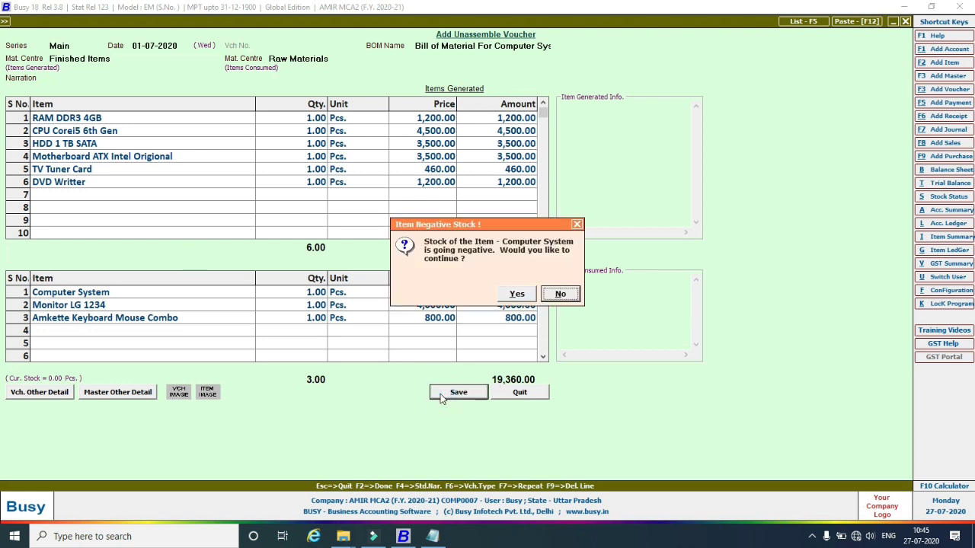
left_click(503, 295)
left_click(512, 295)
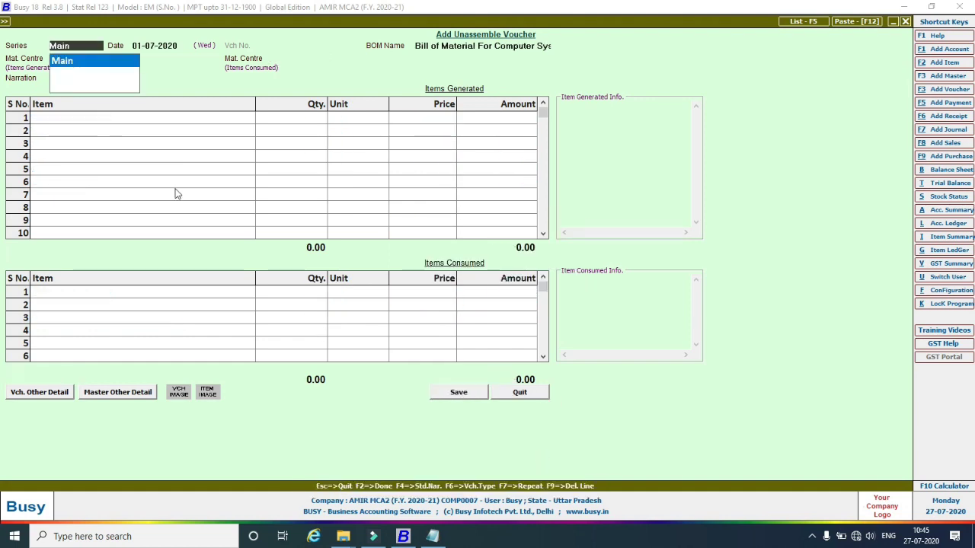
key("Escape")
key("Escape")
key("Escape")
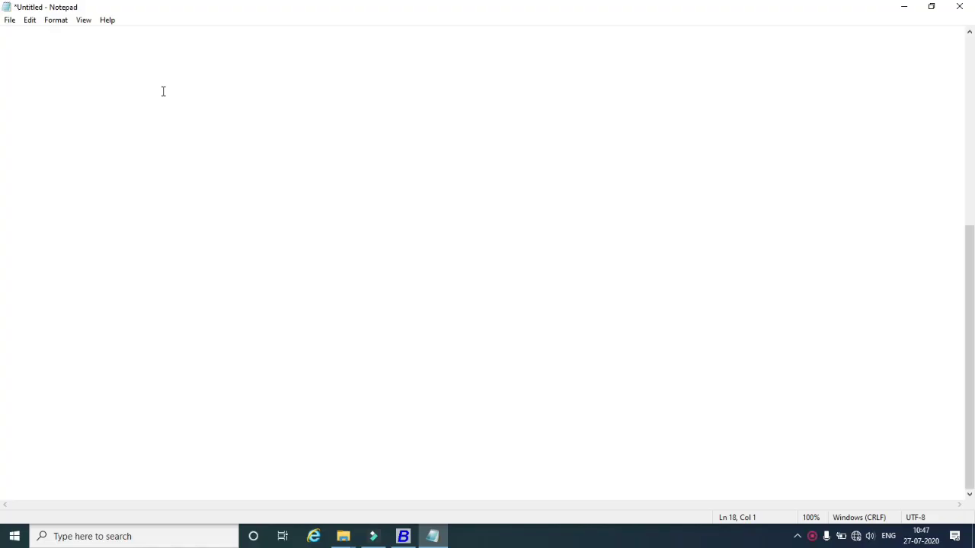
Type the heading 'Parameterize Setting in Busy' with a dashed underline.
type("Paramete")
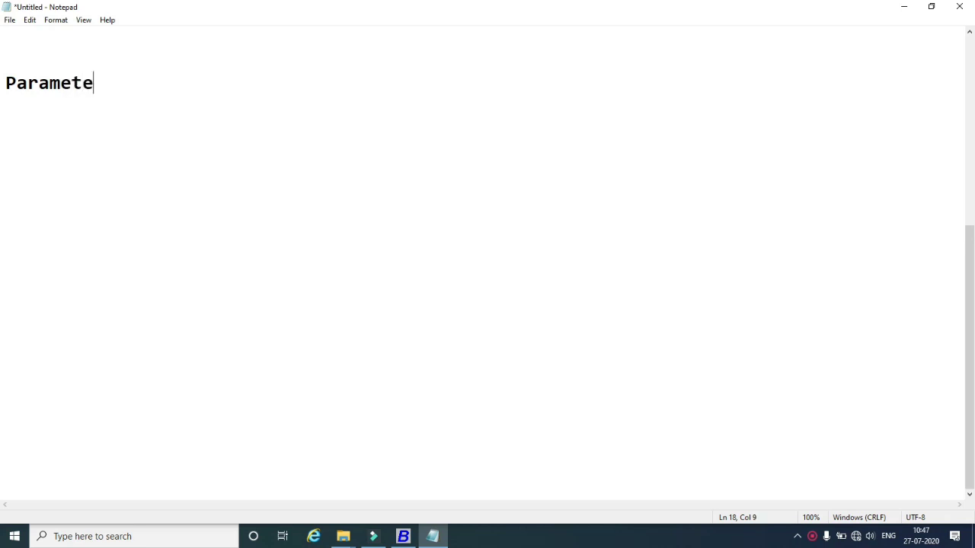
type("rize Sett")
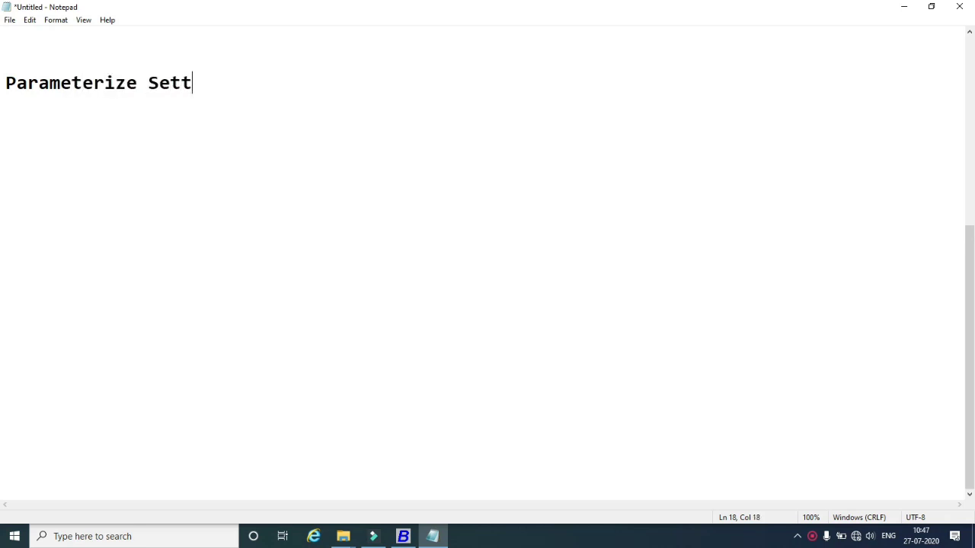
type("ing in ")
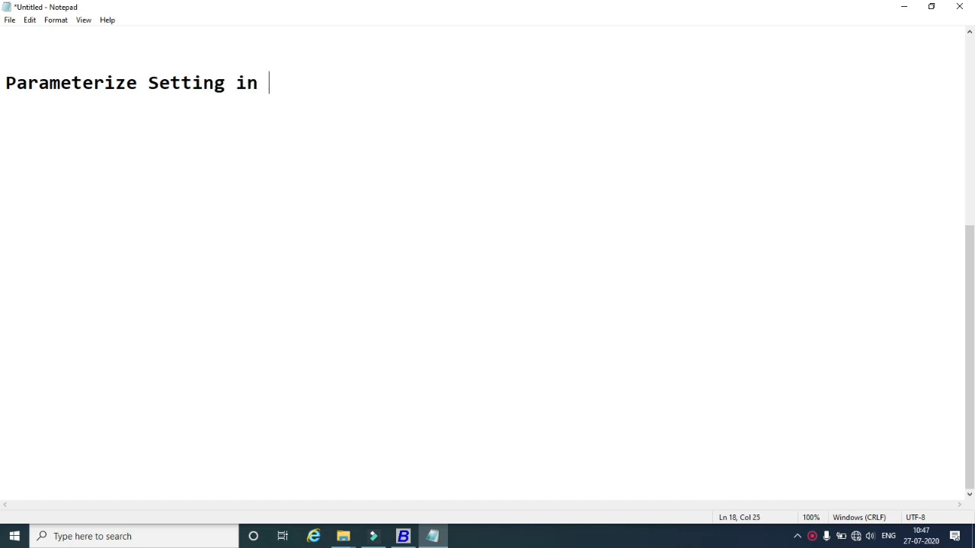
type("Busy")
key("Return")
type("---------------------")
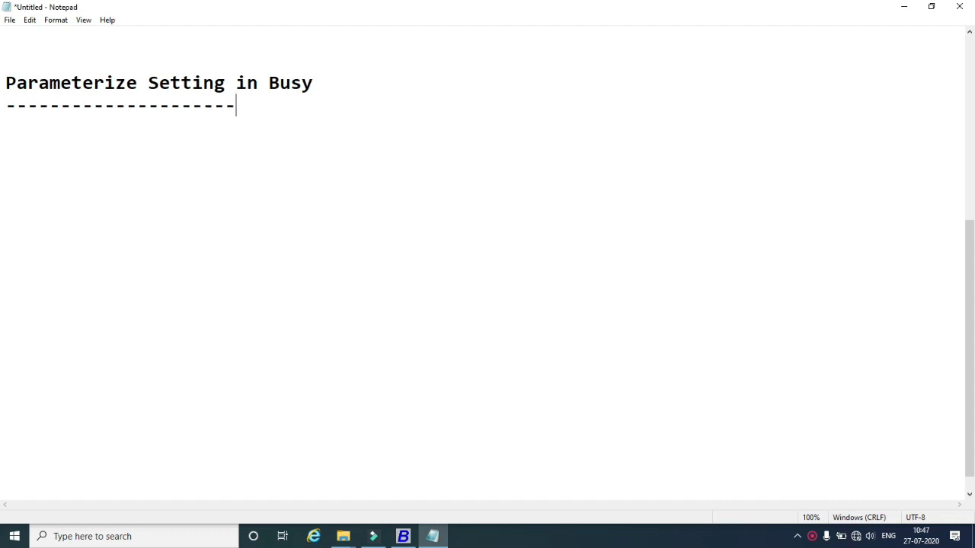
type("------------")
key("Return")
Add three lines about a shoe shop buying and selling different shoes and defining parameters.
type("Suppose")
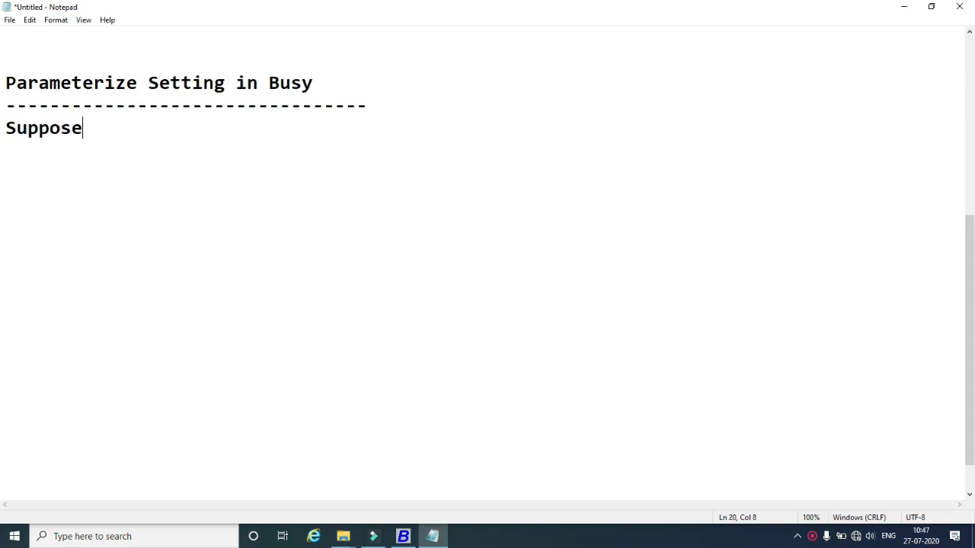
type(" i Have ")
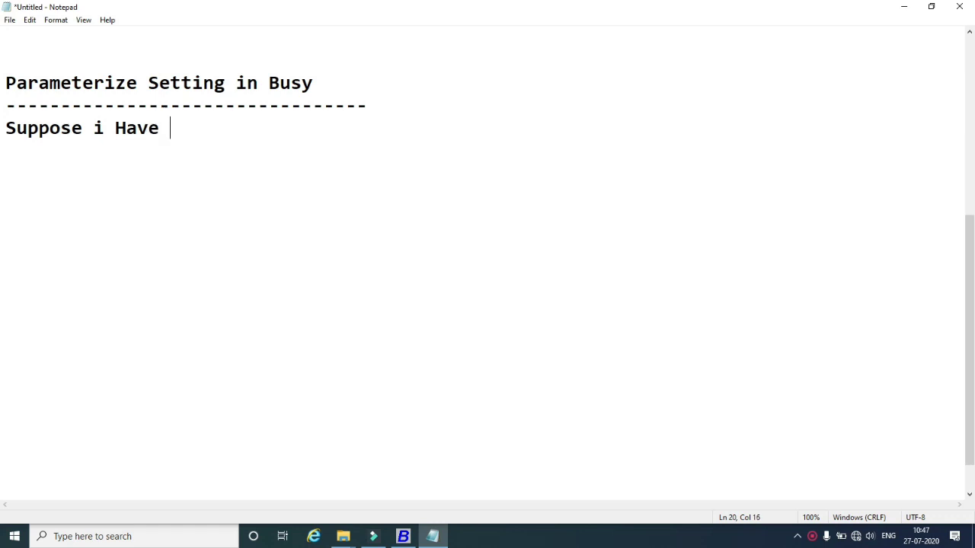
type("a Shoes")
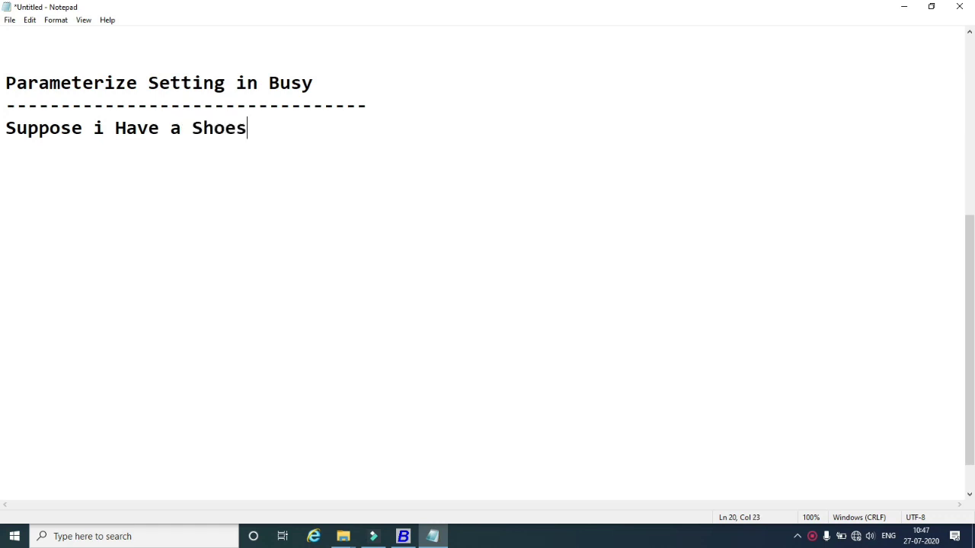
type(" Shop")
type(".")
key("Return")
type("i Have ")
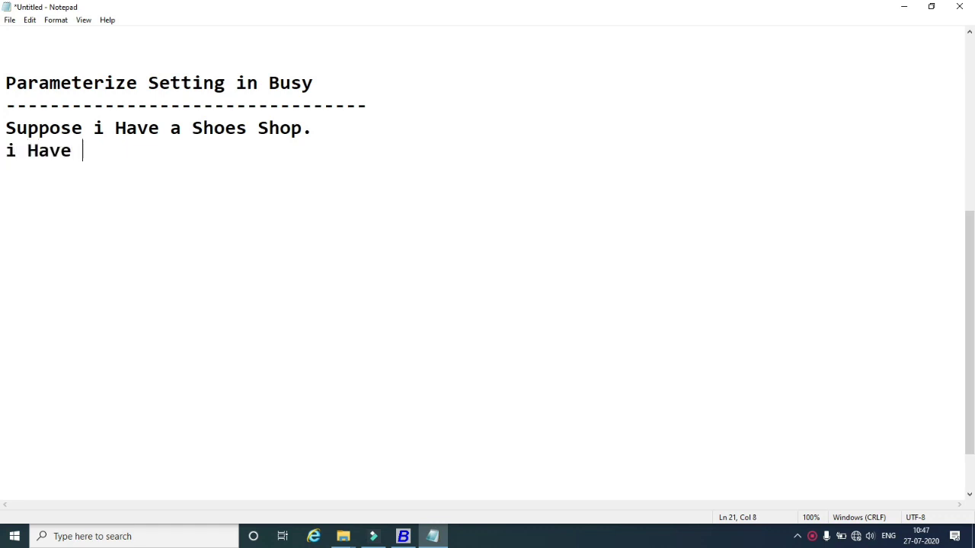
type("Diffe")
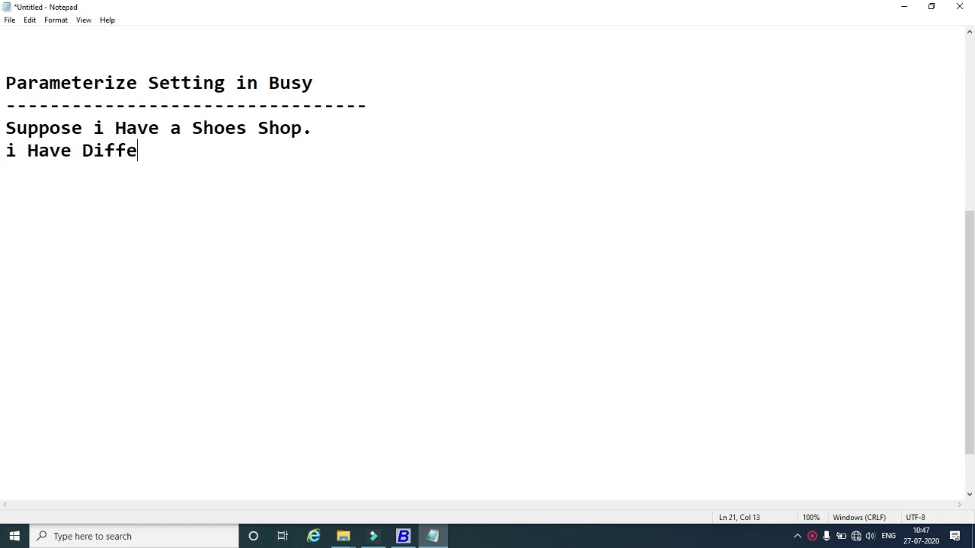
type("rent Shoes ")
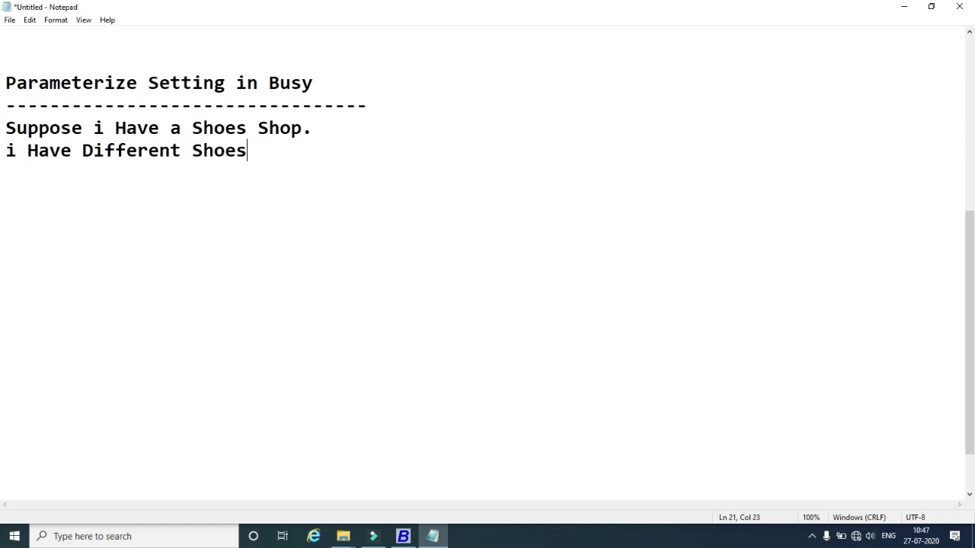
type("ih")
key("BackSpace")
type("n Shop ")
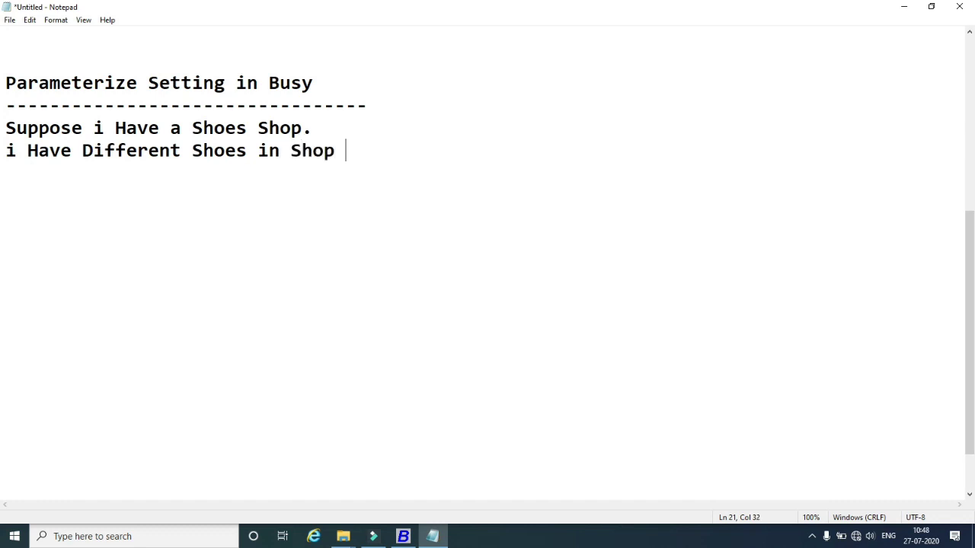
type("for Pur")
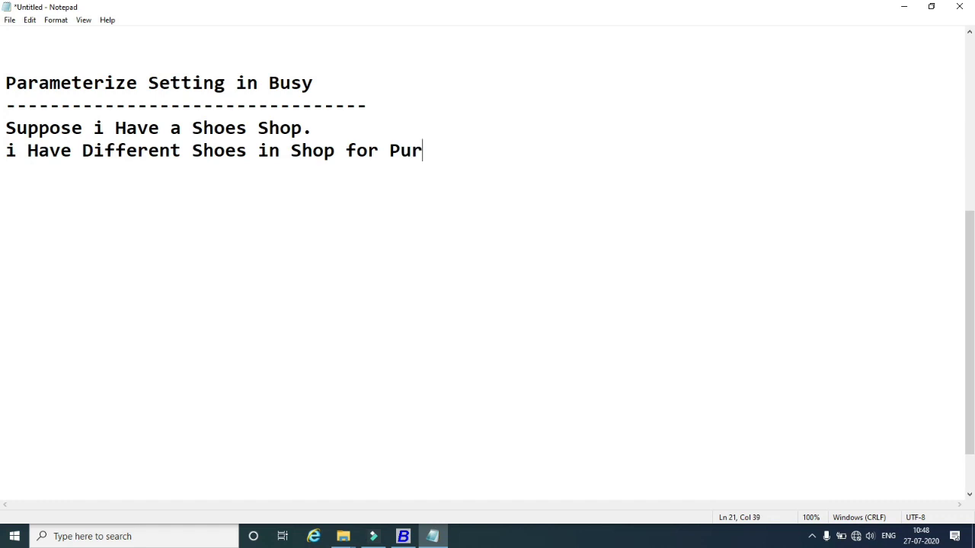
type("chase a")
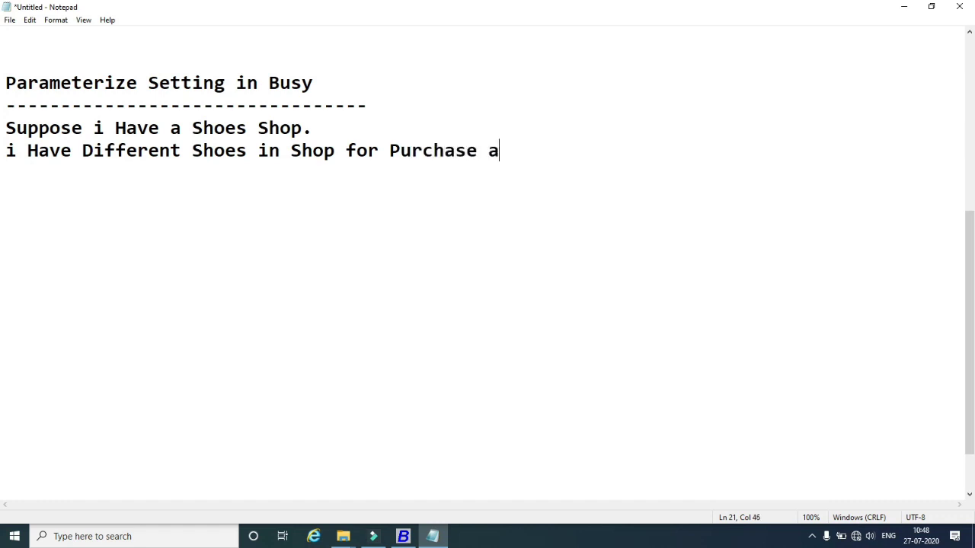
type("nd Sales")
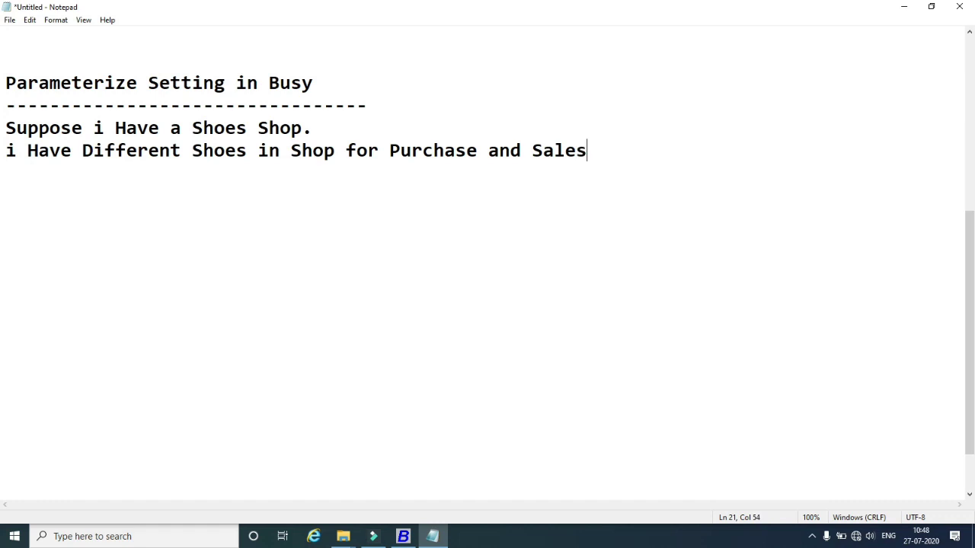
type(".")
key("Return")
type("i Can ")
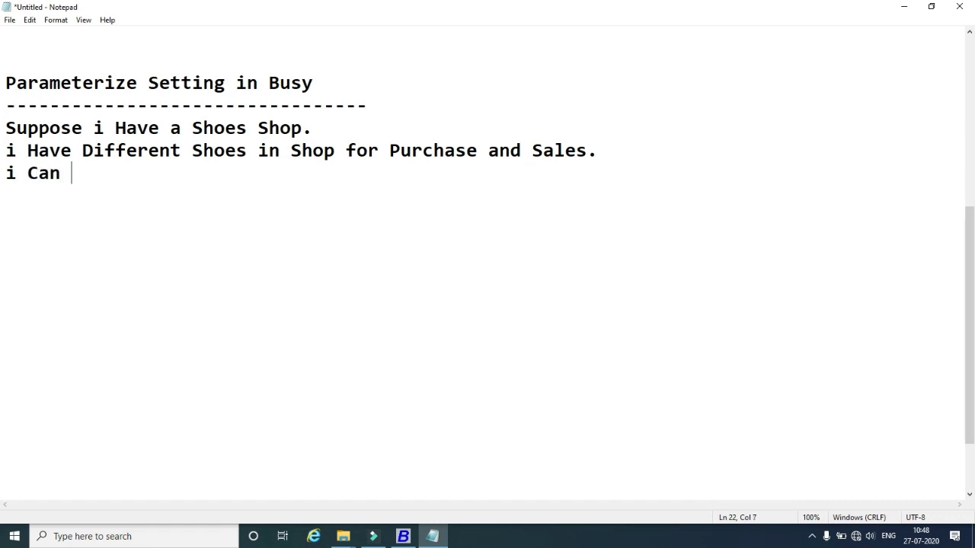
type("Define ")
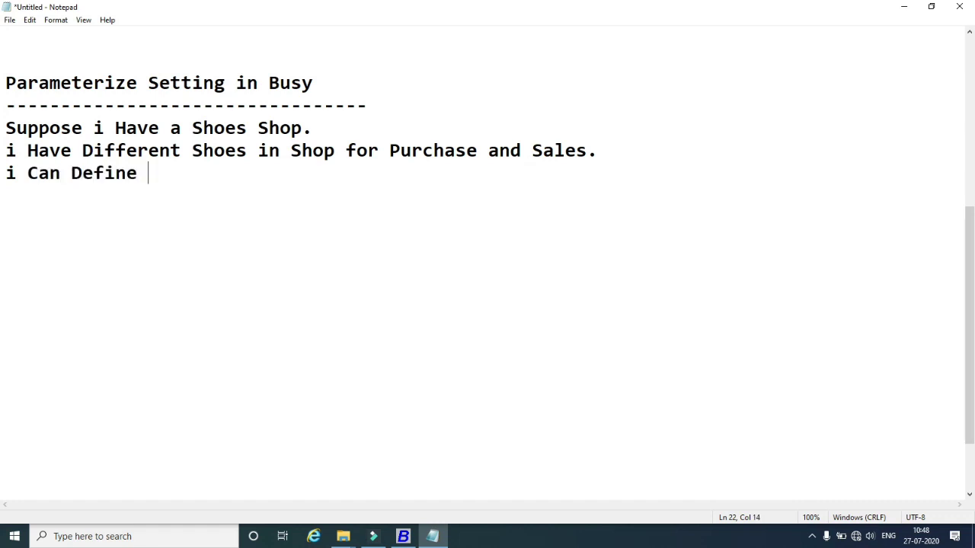
type("Parameteres")
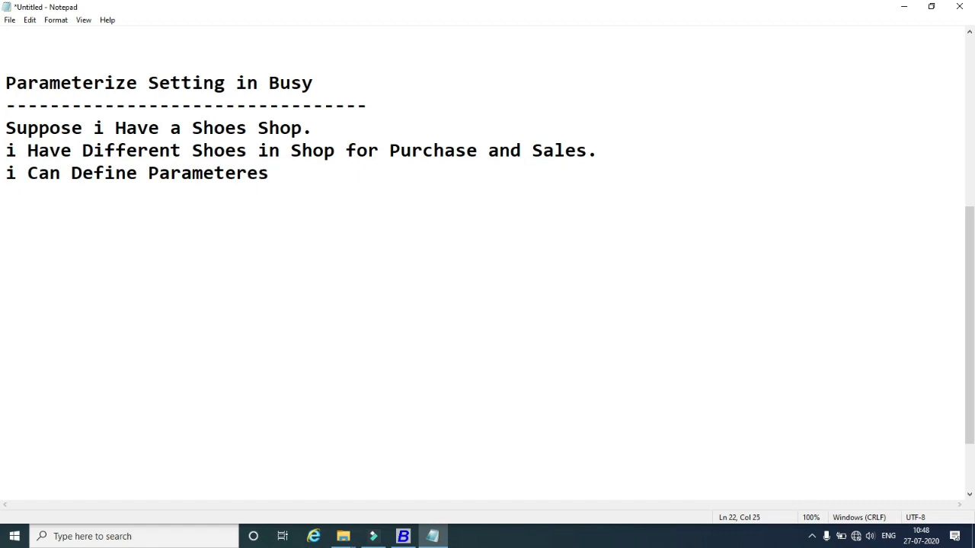
key("Return")
Add an 'Example:' heading underlined with dashes.
type("Example")
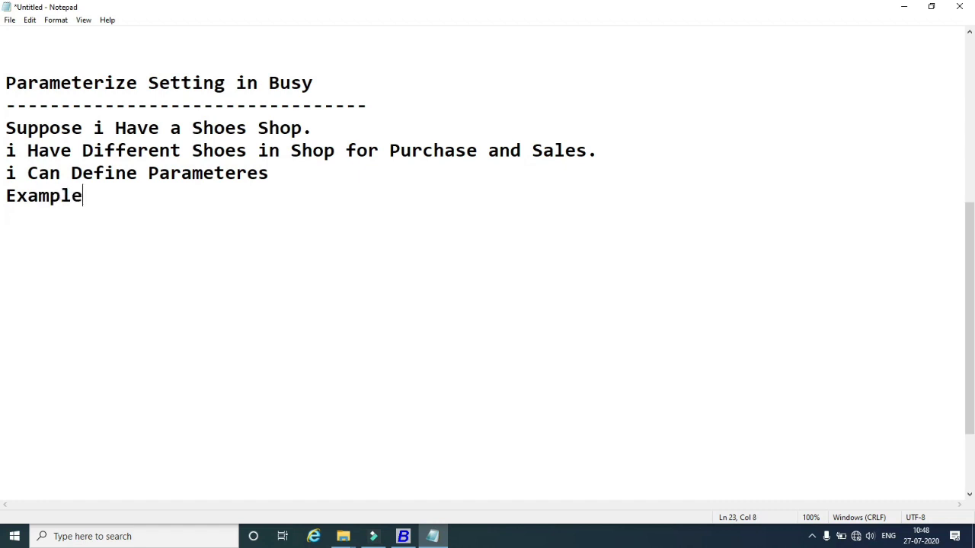
type(":")
key("Return")
type("----------")
key("Return")
Write item 1: Purchase Red Cheif Shoes, Size 6, Color TAN, RF2009, 2500/- Per Piece, and number item 2.
type("1.")
type("Purchase ")
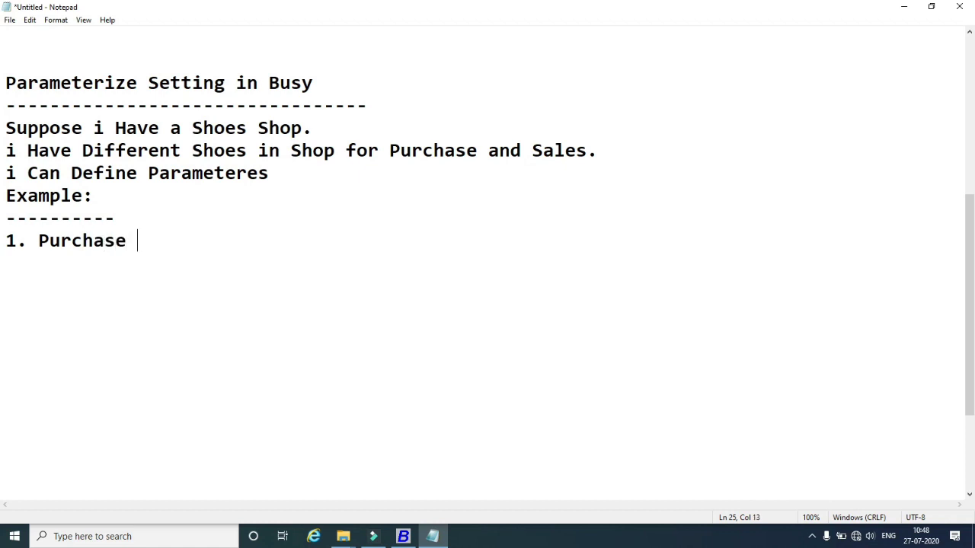
type("Red Chei")
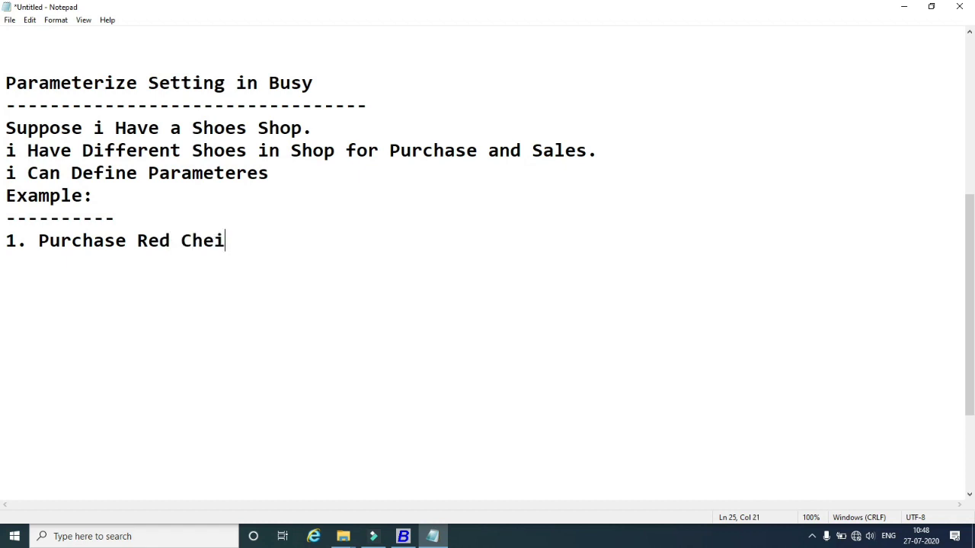
type("f Shoes")
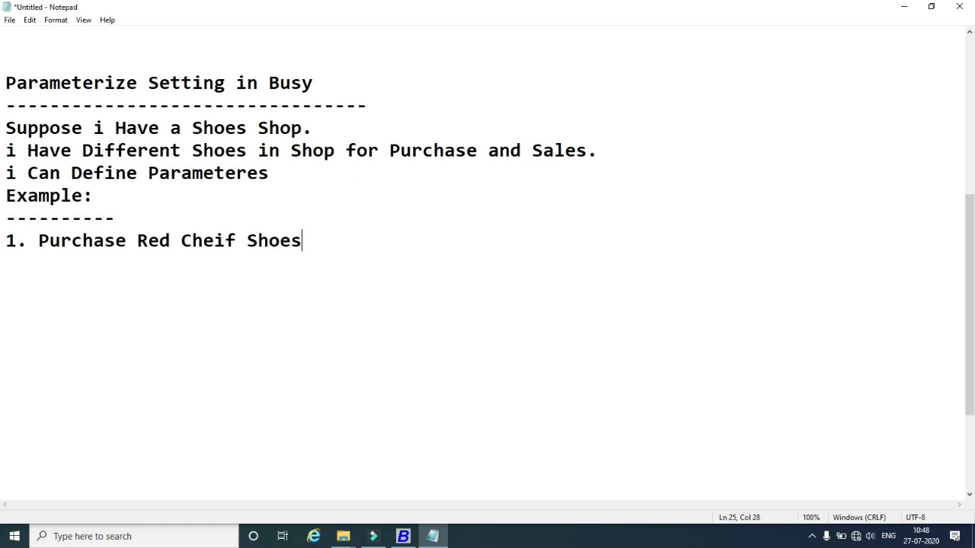
type(", Size 6")
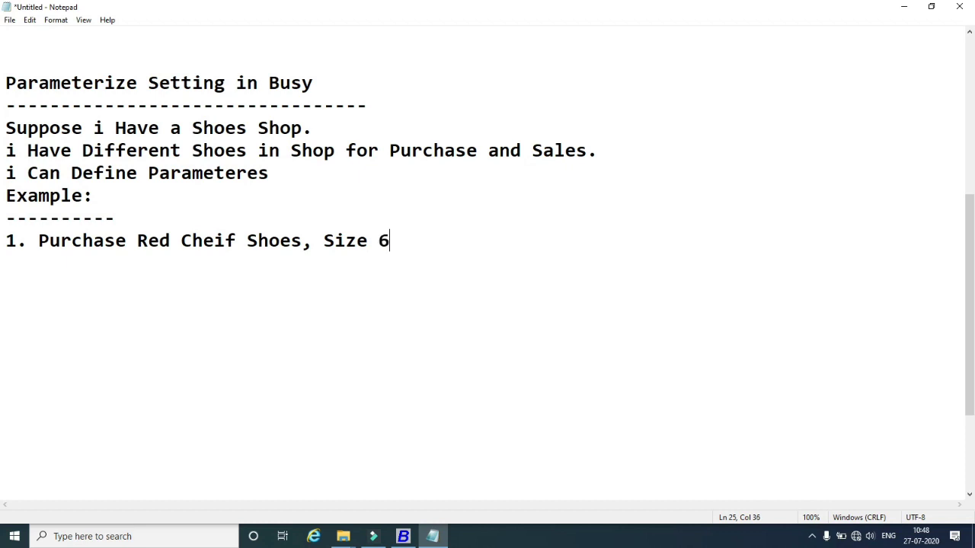
type(", Color TAN")
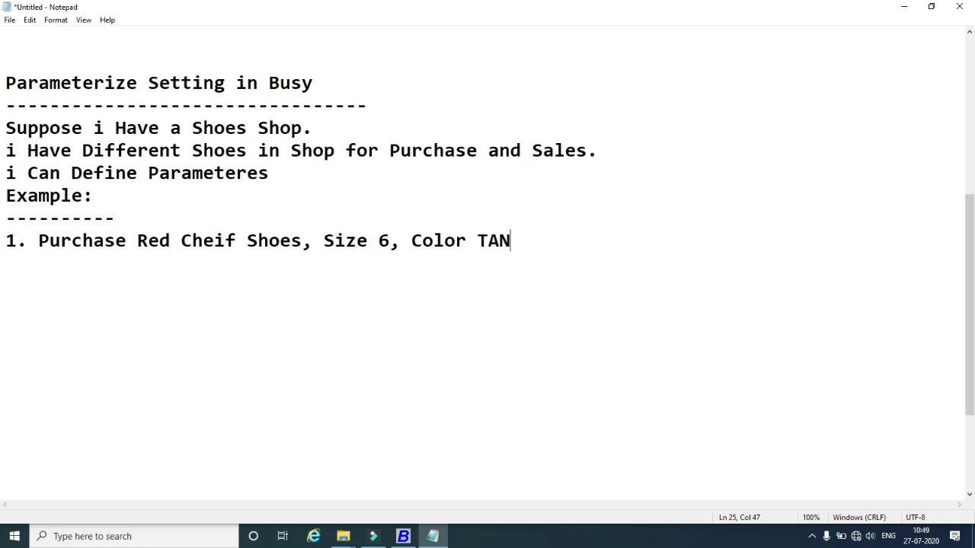
type(", 2400")
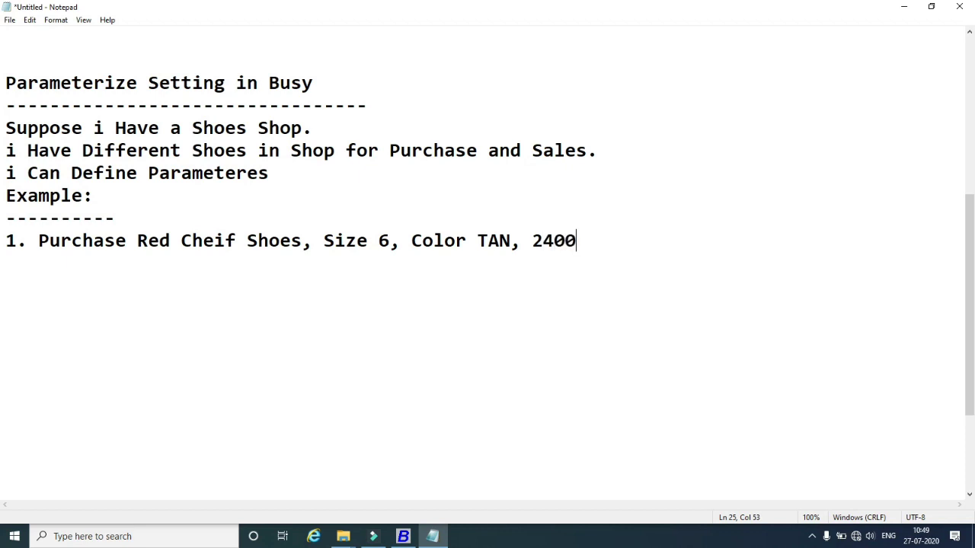
key("BackSpace")
key("BackSpace")
key("BackSpace")
key("BackSpace")
type("R")
type("F2009,")
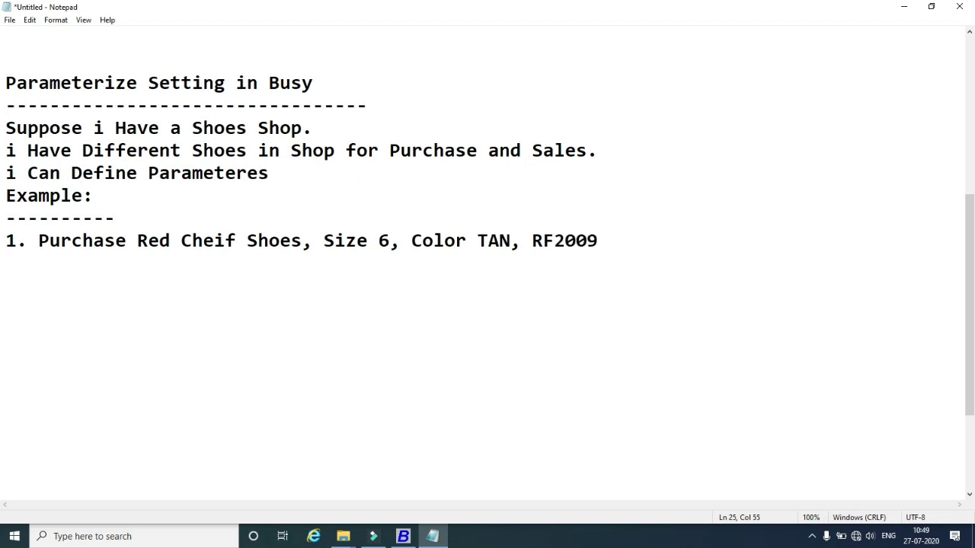
key("BackSpace")
type(", 2500/")
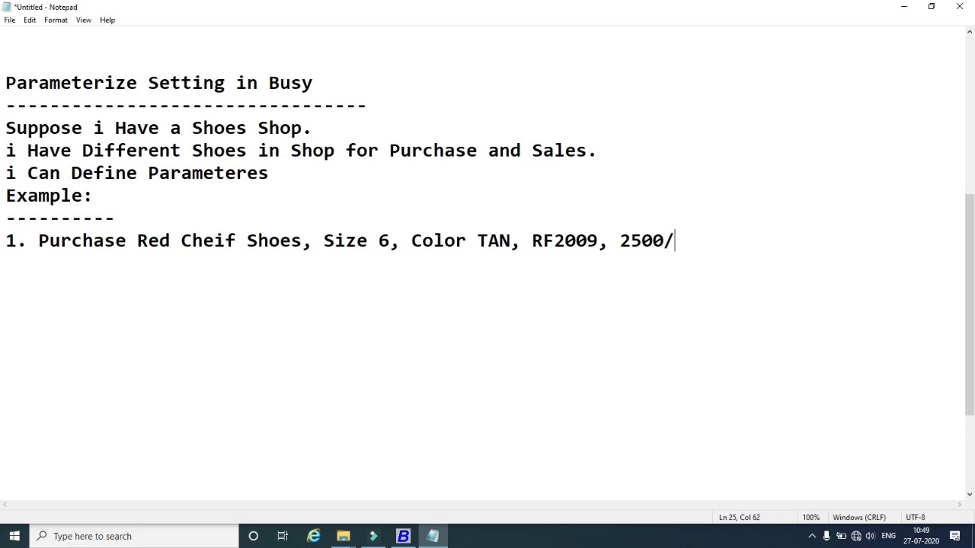
type("- Per Piece.")
key("Return")
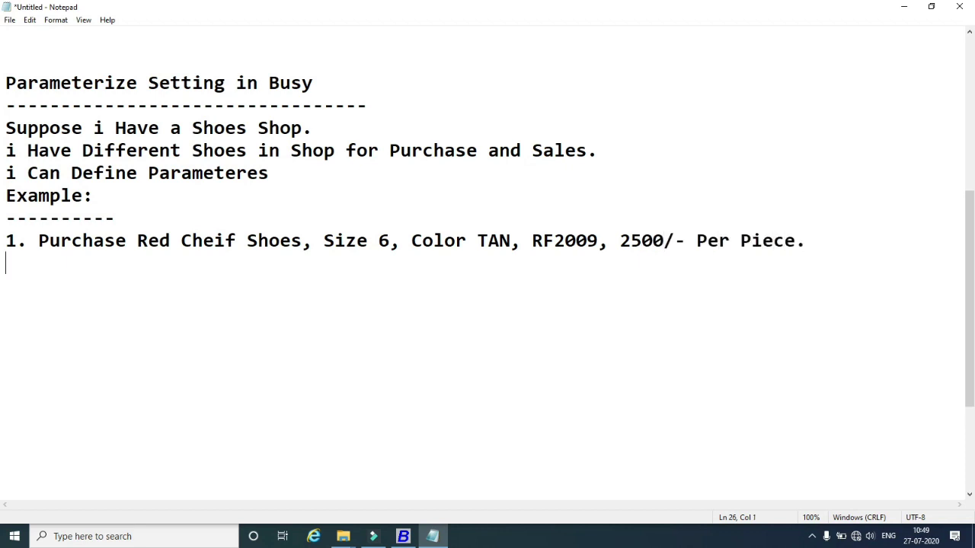
type("2.")
Copy item 1's description into item 2.
left_click_drag(807, 242, 38, 240)
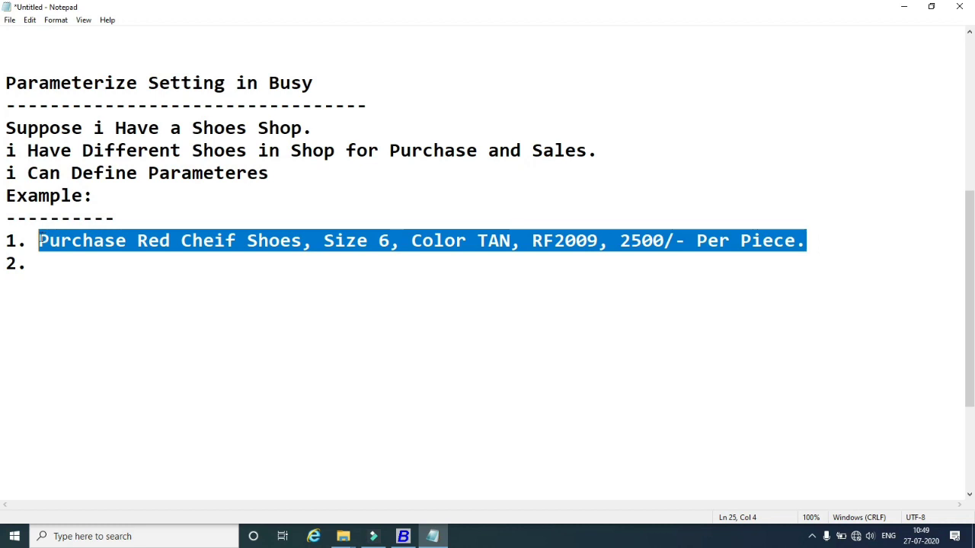
key("ctrl+c")
left_click(58, 266)
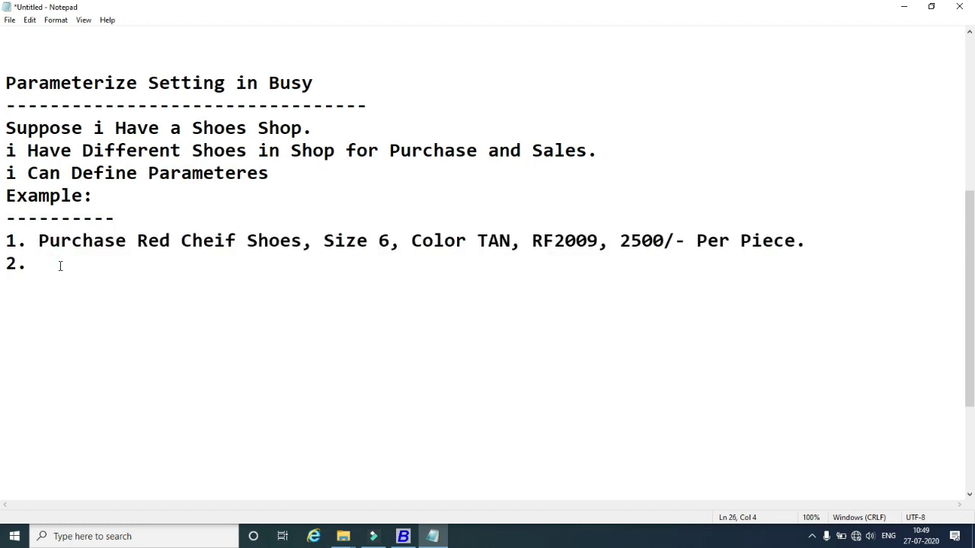
key("ctrl+v")
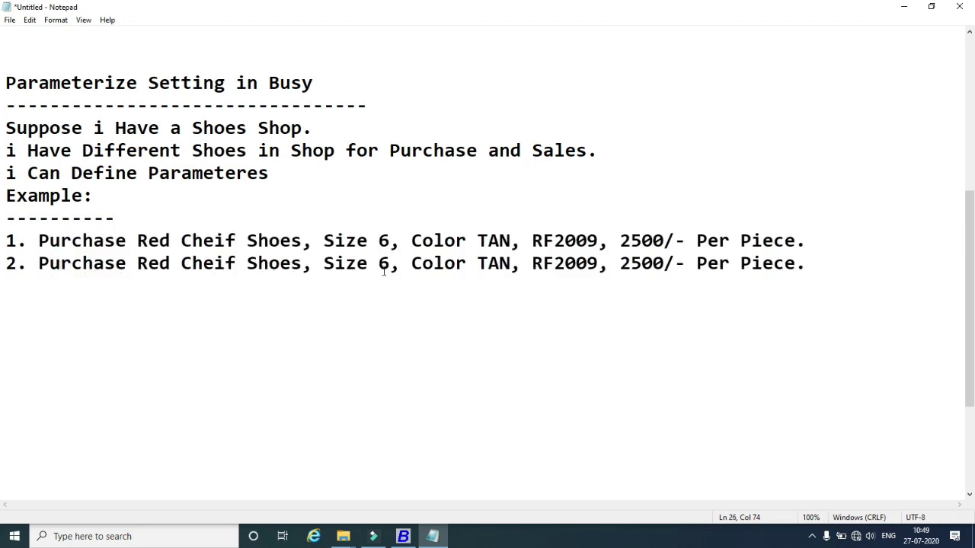
Change item 2 to Size 7, RF2010, 2600/- and paste another copy on a new line.
left_click_drag(388, 266, 379, 265)
type("7")
left_click(599, 265)
left_click_drag(599, 265, 576, 264)
type("1")
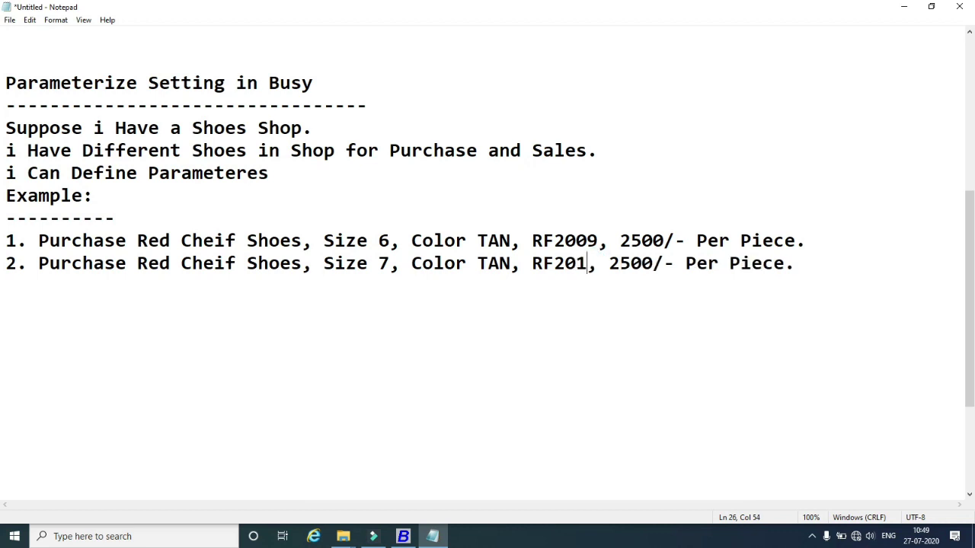
type("0")
left_click_drag(643, 264, 631, 265)
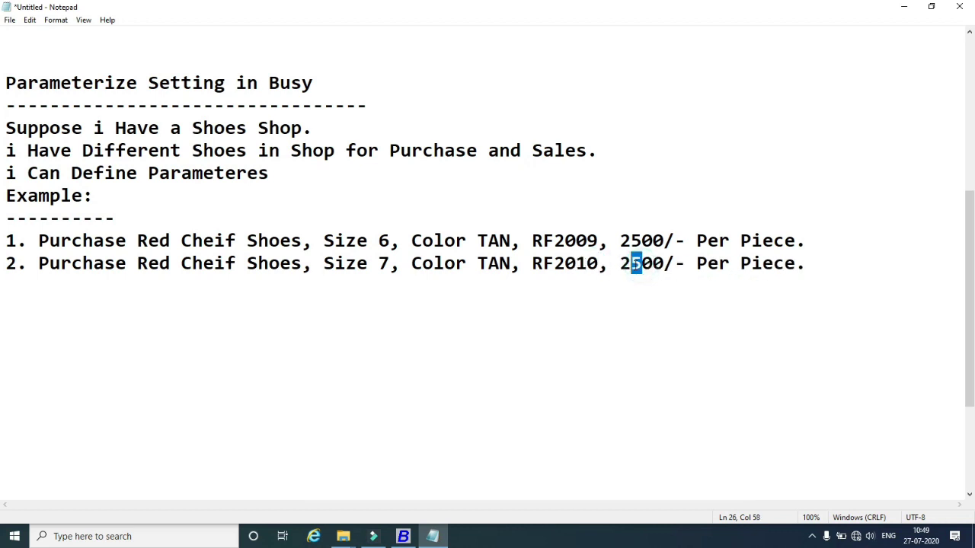
type("6")
left_click(809, 265)
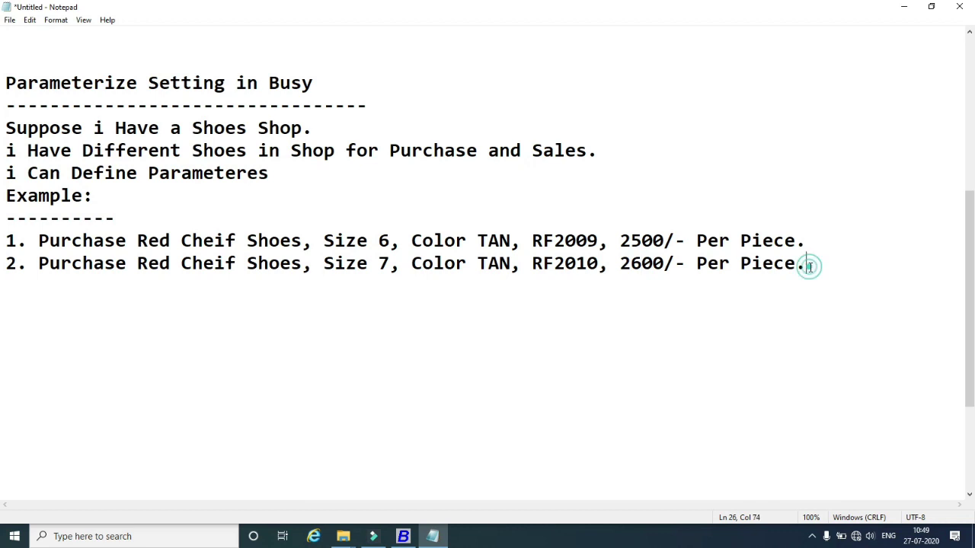
key("Return")
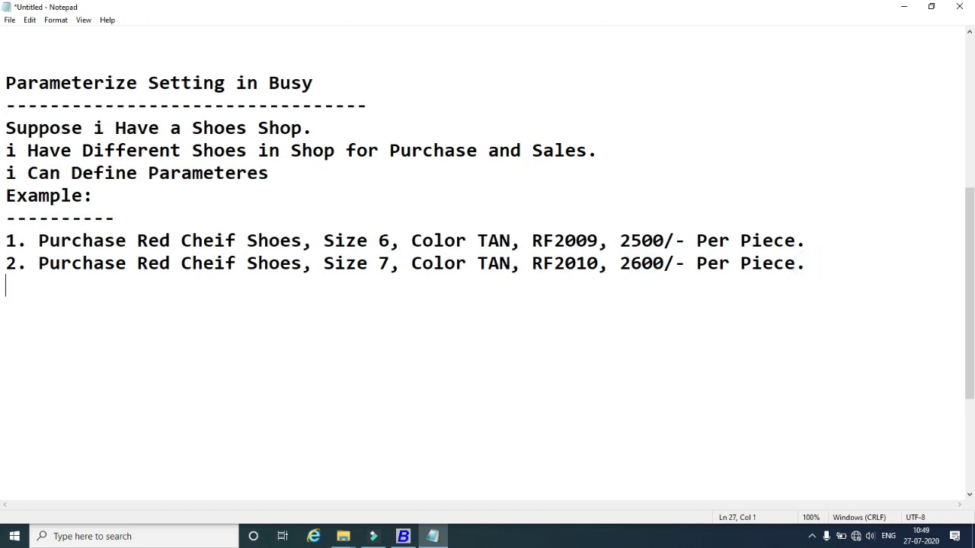
key("ctrl+v")
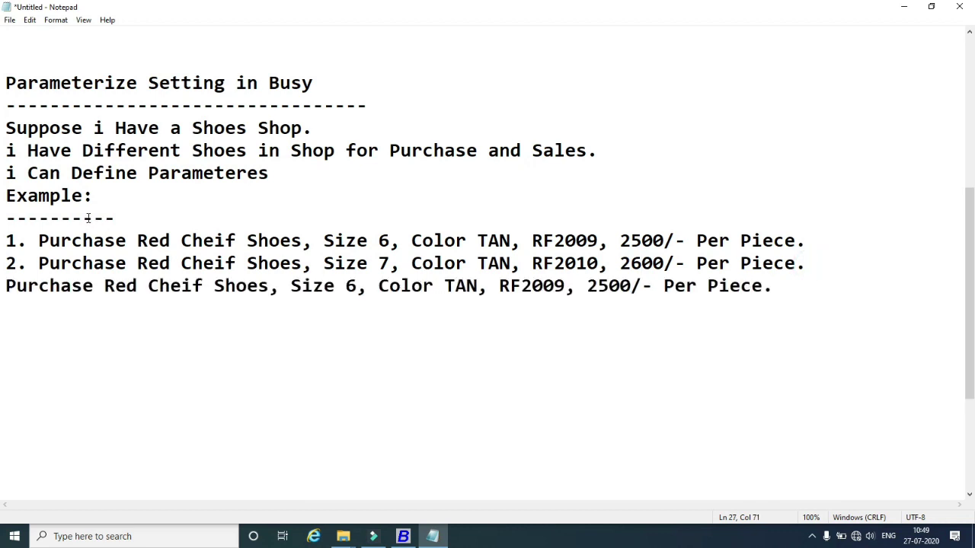
Turn the pasted line into item 3: Size 8, Color Brown, RF2011, 2800/- Per Piece.
left_click(6, 286)
type("3.")
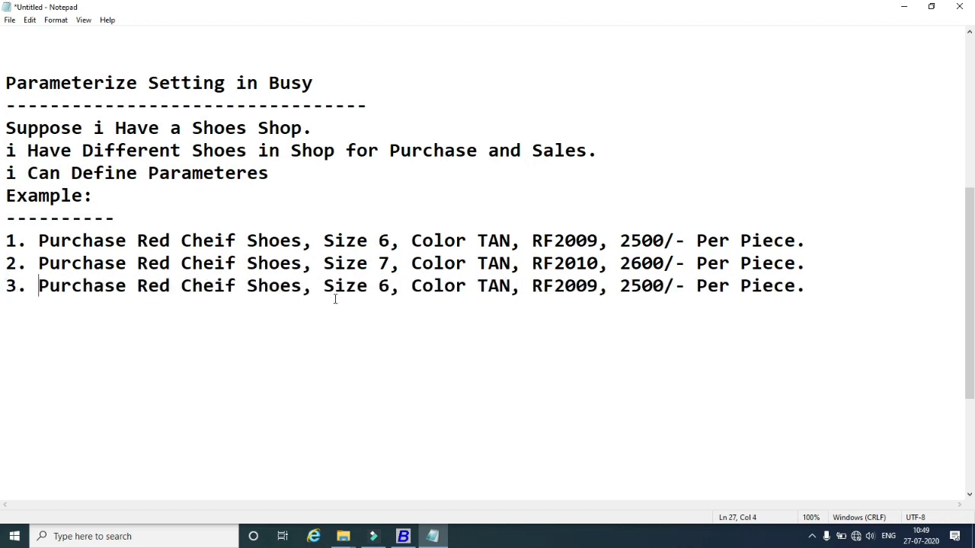
double_click(380, 283)
type("8")
left_click(512, 284)
left_click_drag(511, 285, 479, 285)
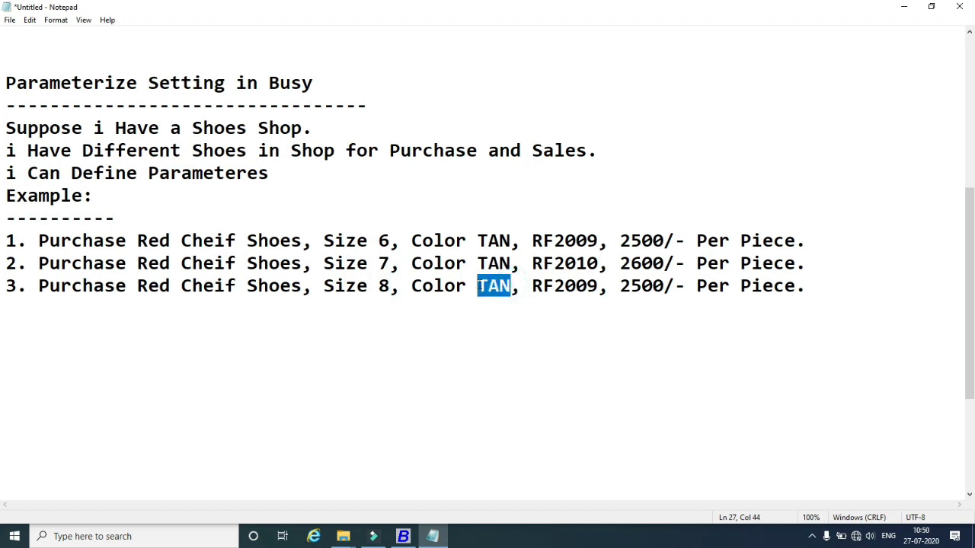
type("Bro")
type("wn")
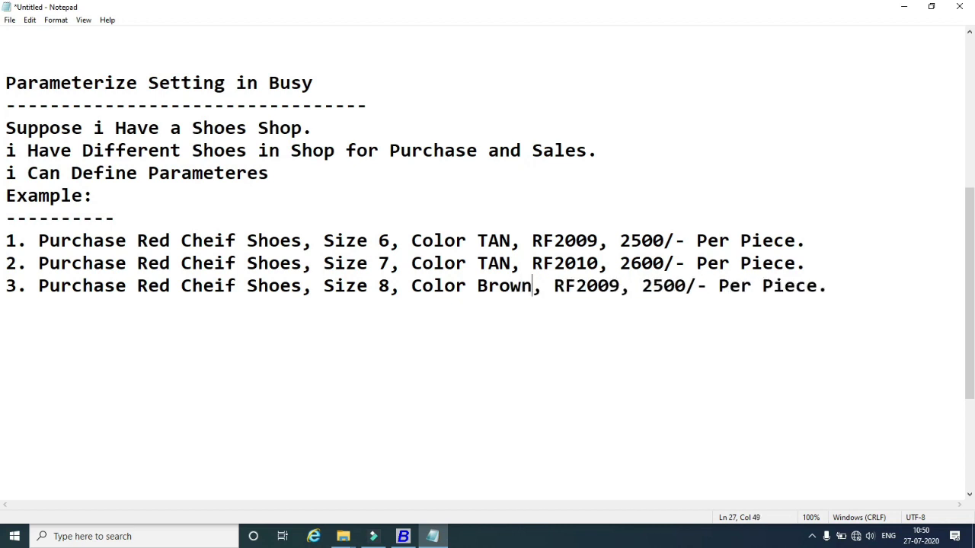
left_click(621, 287)
left_click_drag(623, 287, 602, 286)
type("11")
left_click_drag(663, 287, 655, 286)
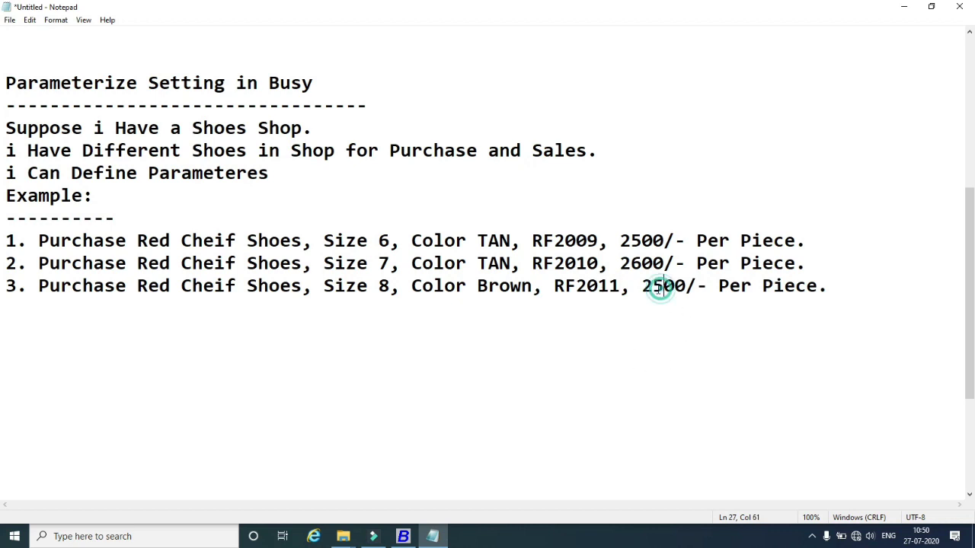
type("8")
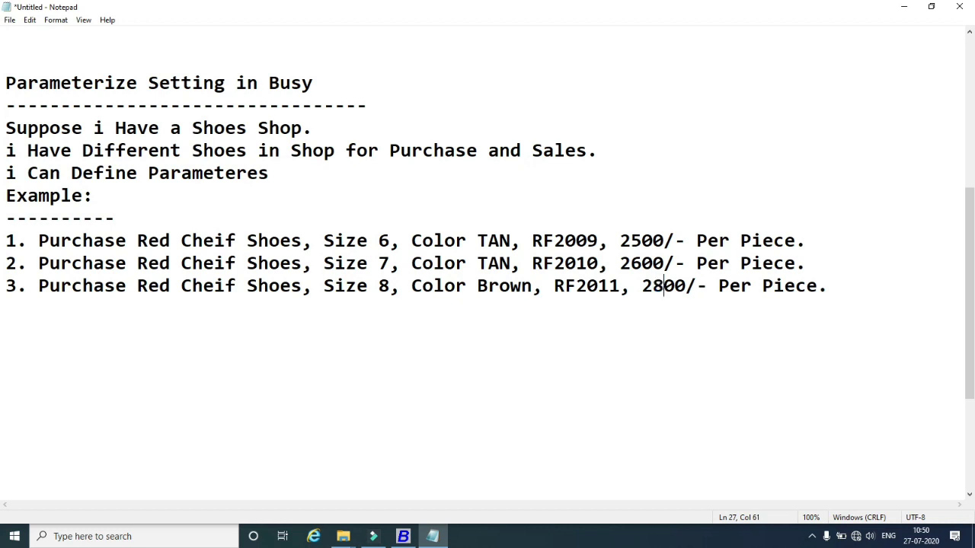
Add item 4, WoodLand Shoes, Size 8, Color Black, WL5634, 3000/- Per Piece, then number item 5.
left_click(24, 310)
type("4. WoodLand ")
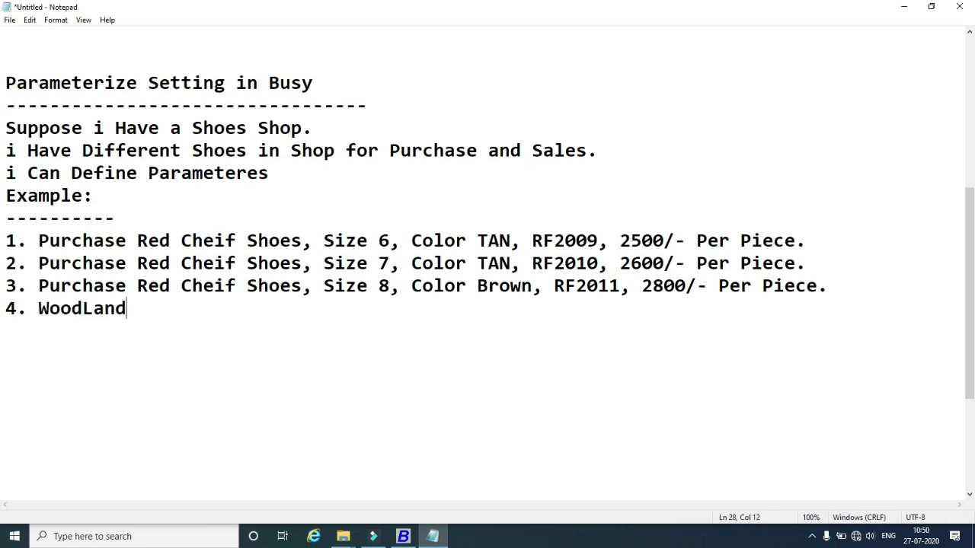
type("Shoes")
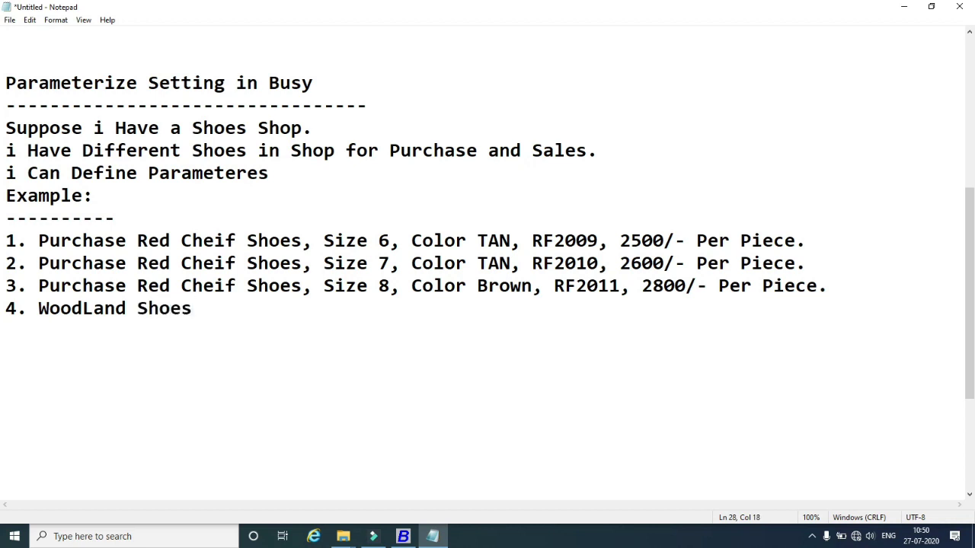
type(", Size 8")
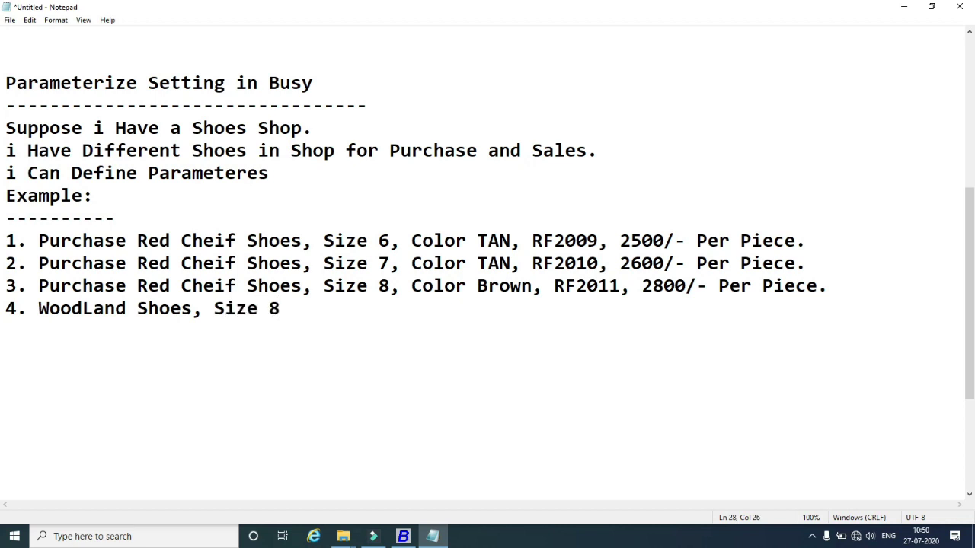
type(", Color B")
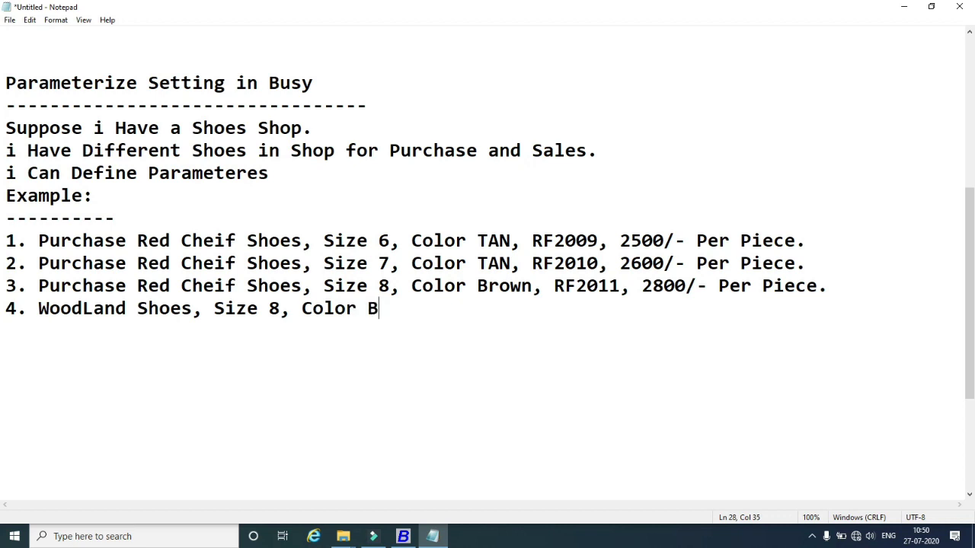
type("lack, WL")
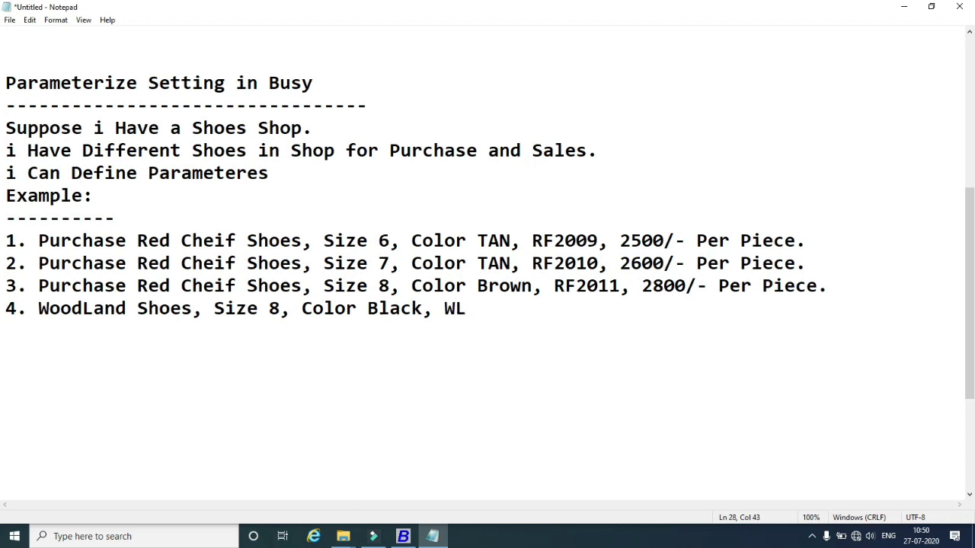
type("5634, 3000")
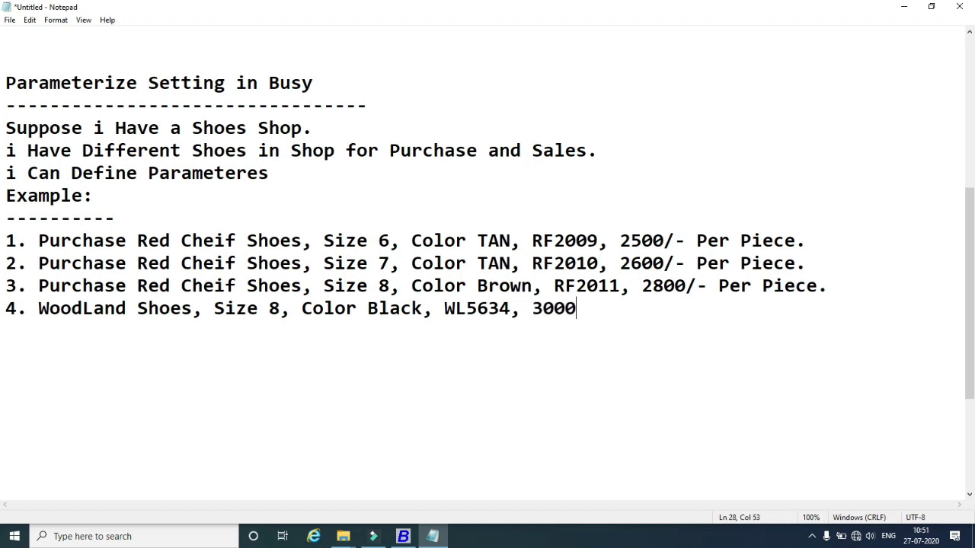
type("/- Per Pie")
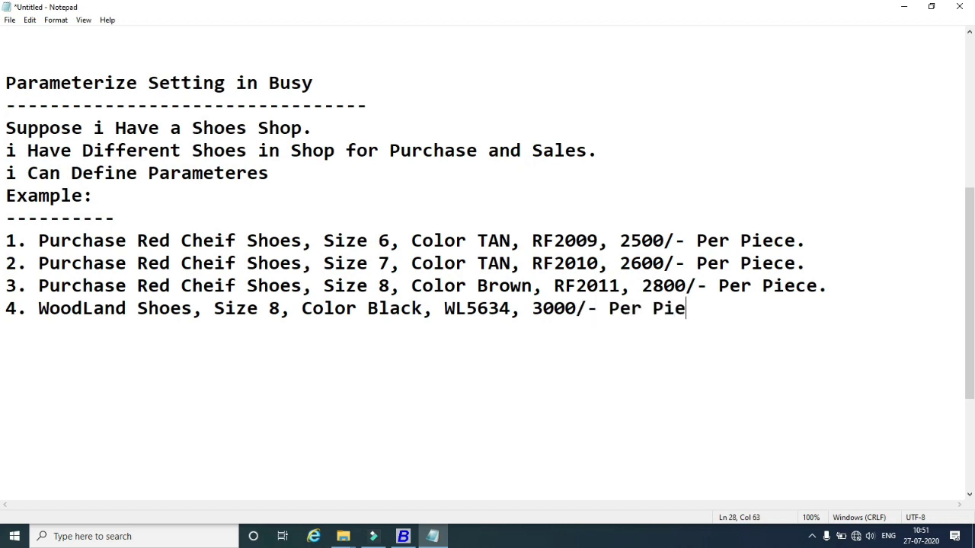
type("ce")
key("Return")
type("5.")
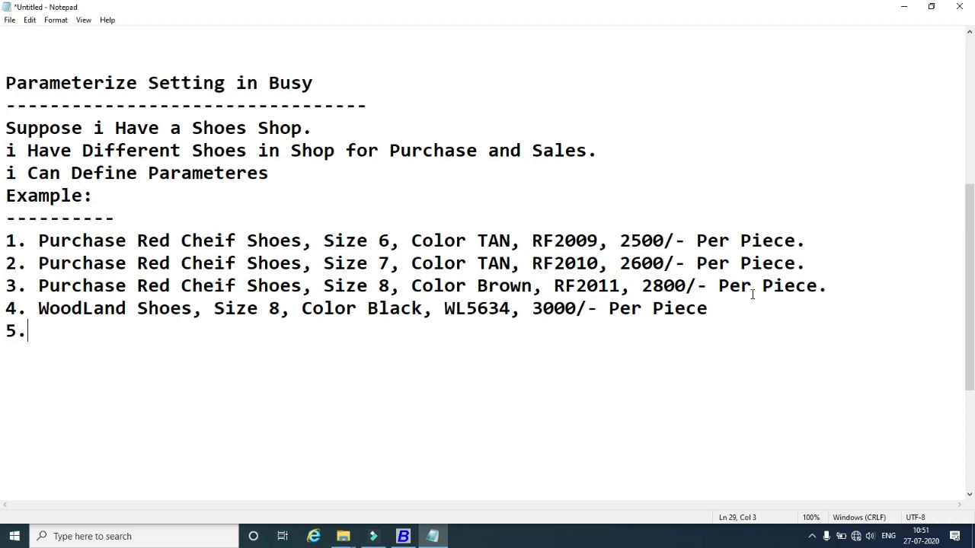
Copy the WoodLand Shoes description from item 4 and paste it as item 5.
left_click_drag(708, 308, 40, 306)
key("ctrl+c")
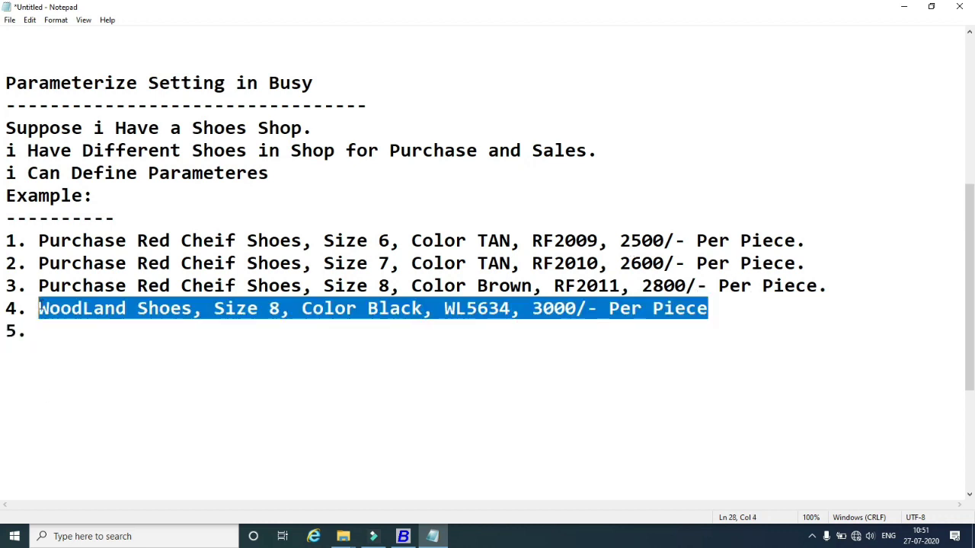
left_click(56, 335)
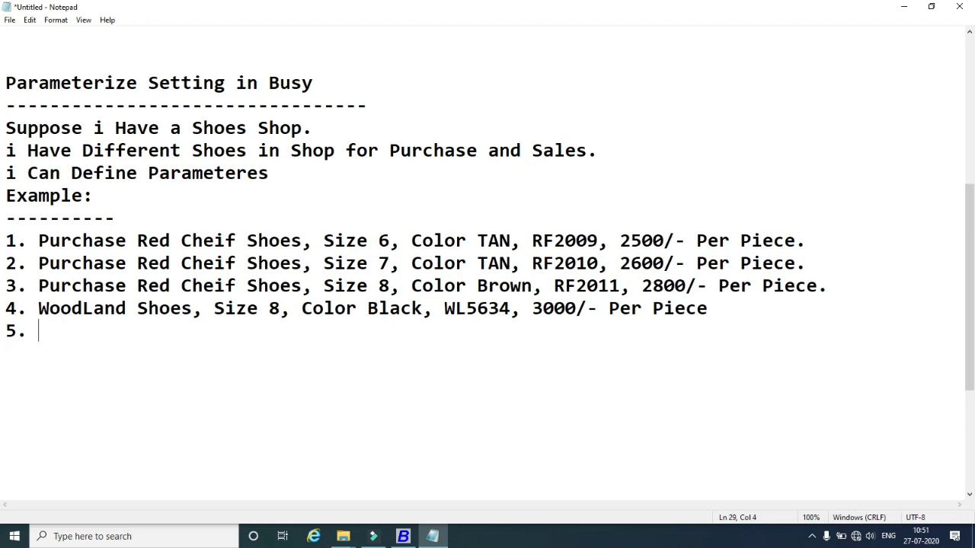
key("ctrl+v")
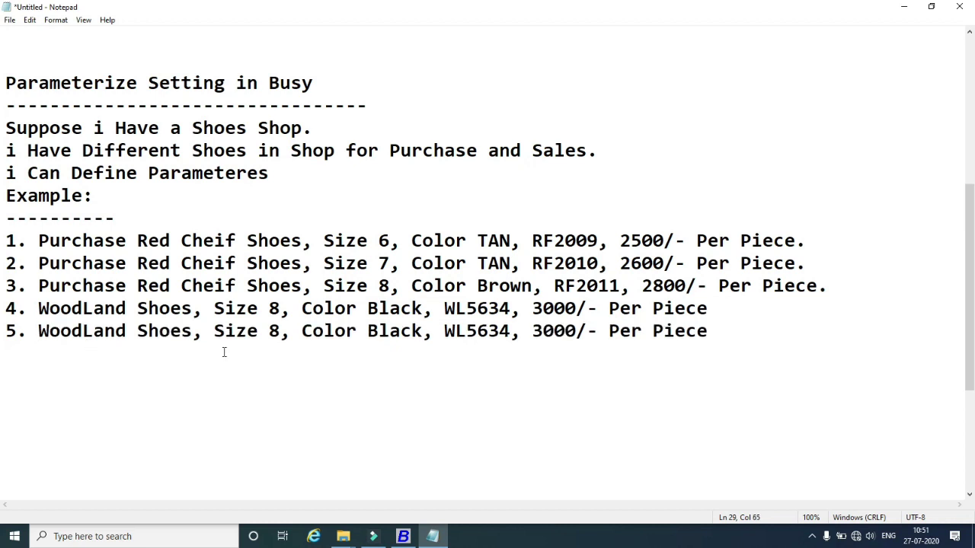
In item 5, change Size 8 to 9 and the code WL5634 to WL5635.
double_click(275, 330)
type("1")
key("BackSpace")
type("9")
left_click_drag(510, 330, 500, 332)
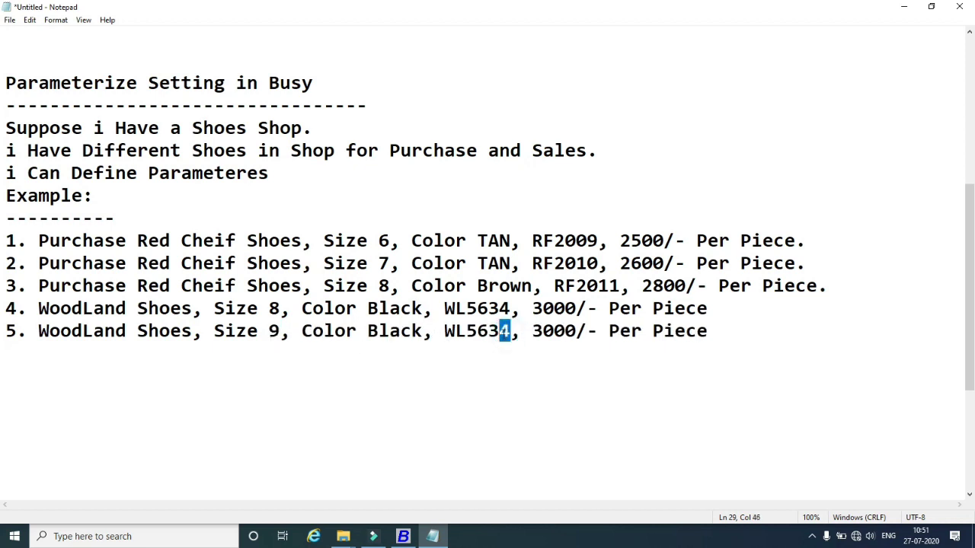
left_click(546, 356)
left_click_drag(510, 331, 500, 331)
type("5")
left_click(728, 333)
In Busy's Inventory features, tick Parameterized Details and dismiss the resulting run-time error.
left_click(403, 536)
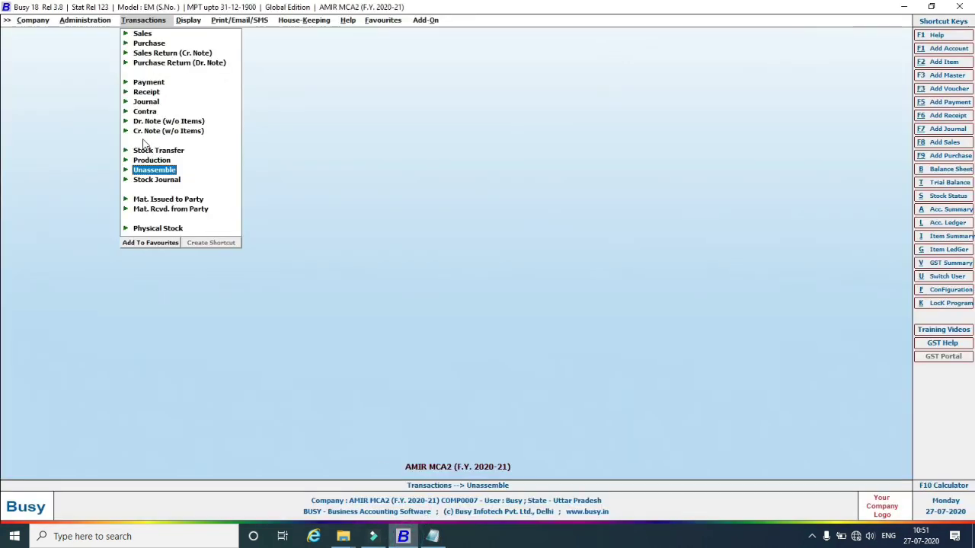
left_click(96, 23)
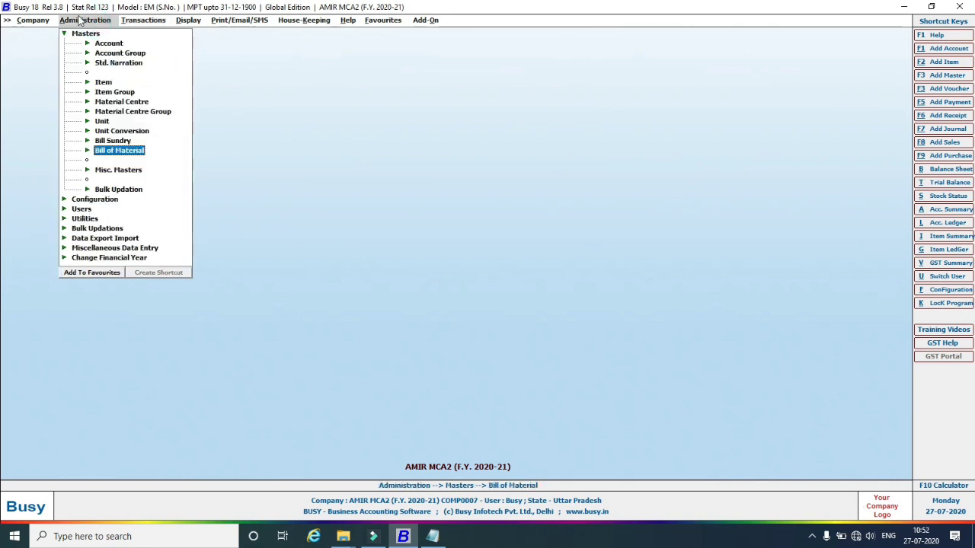
left_click(65, 33)
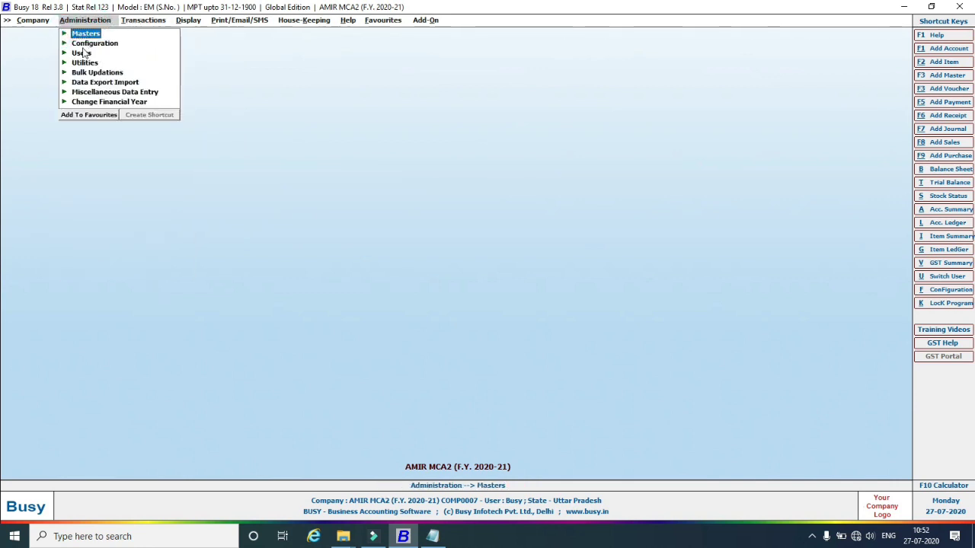
left_click(81, 44)
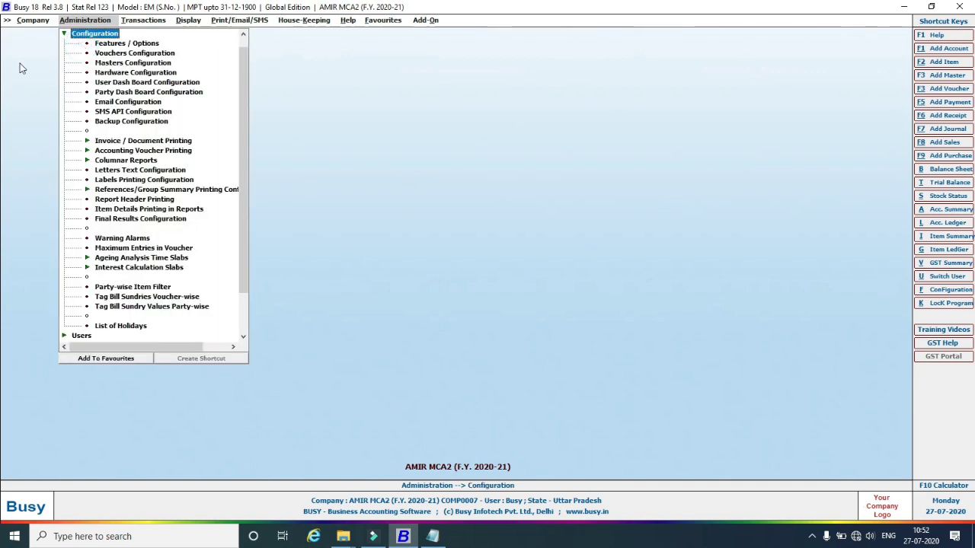
left_click(110, 45)
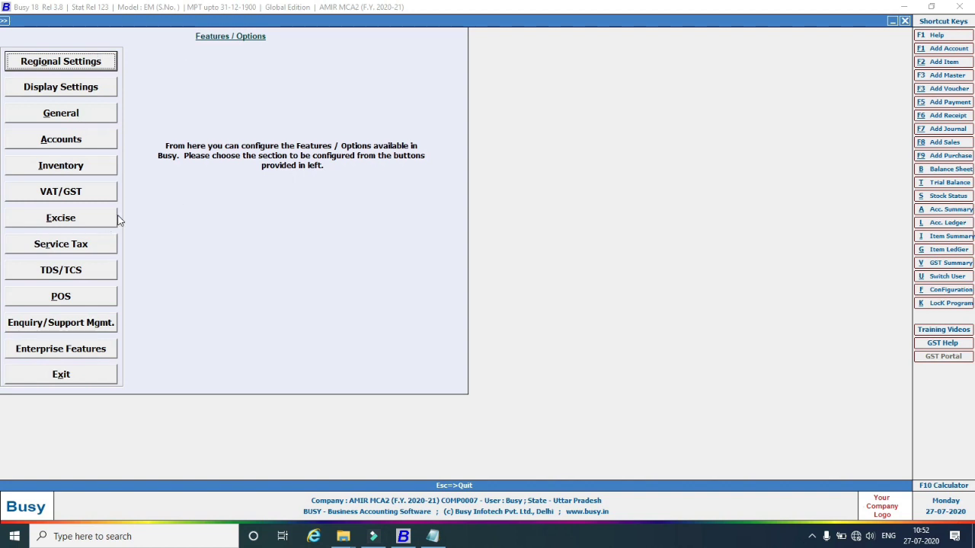
left_click(61, 172)
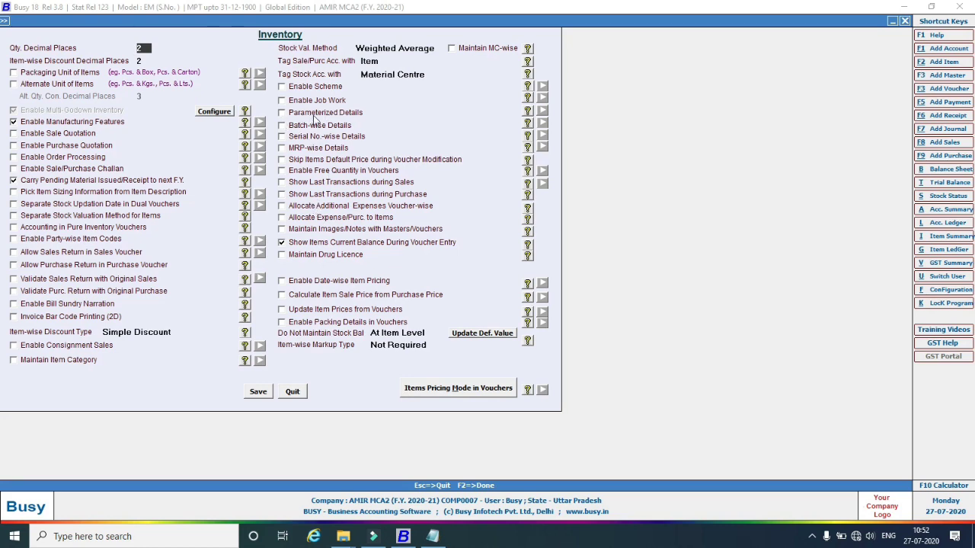
left_click(282, 112)
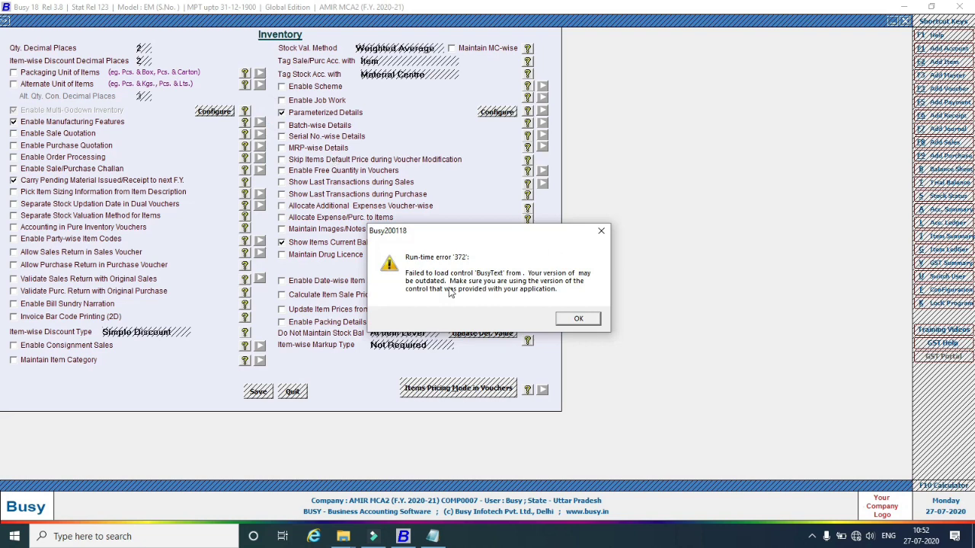
left_click(584, 320)
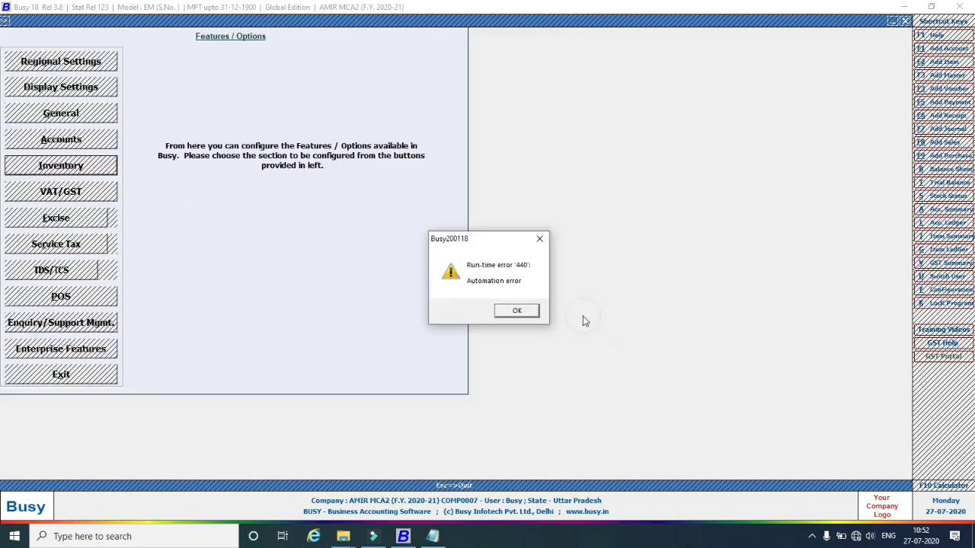
Dismiss the automation error and reselect the Features / Options entry.
left_click(531, 315)
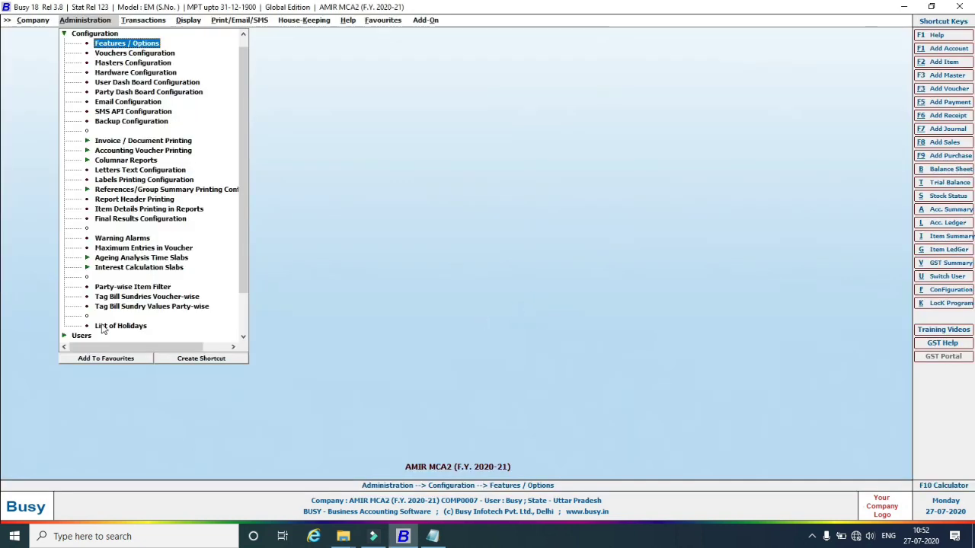
left_click(110, 54)
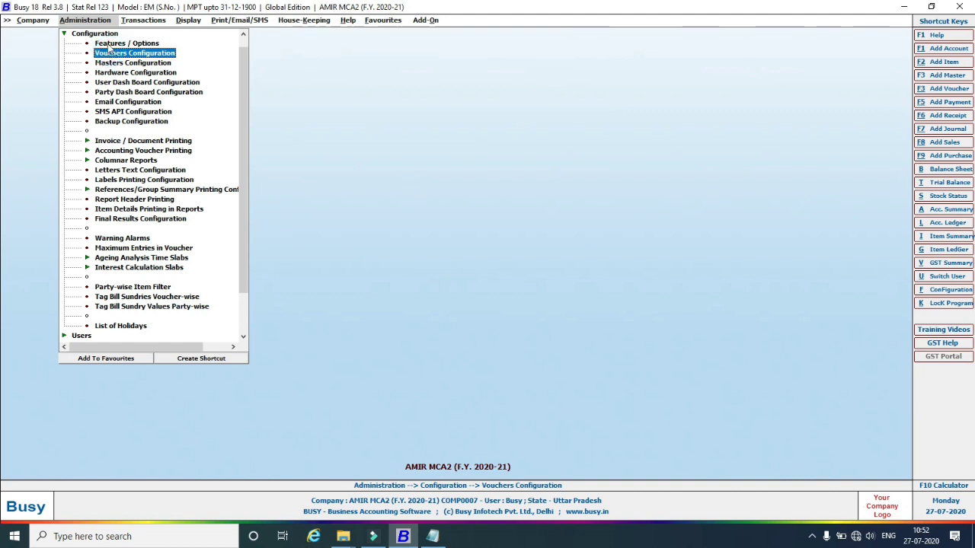
left_click(111, 43)
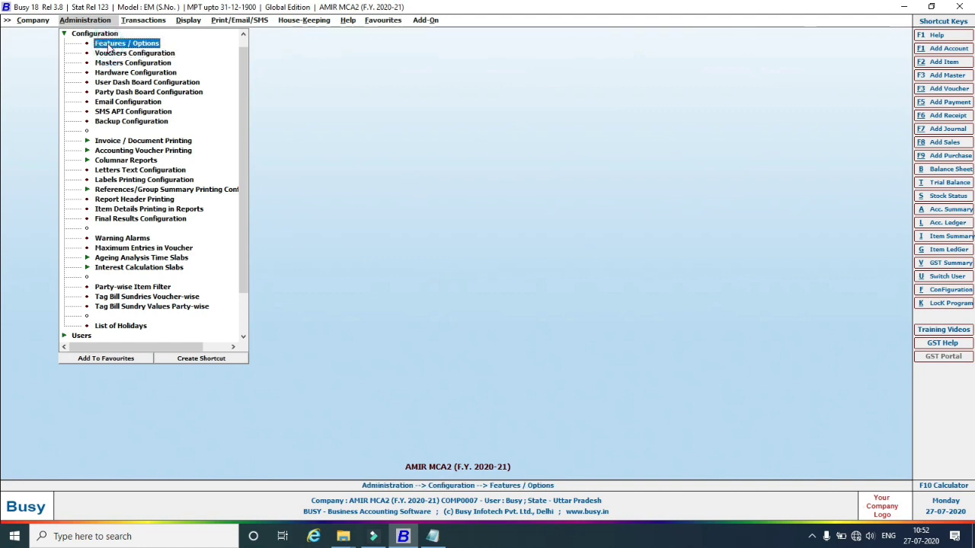
End the frozen Busy accounting process in Task Manager, then close Task Manager.
right_click(632, 537)
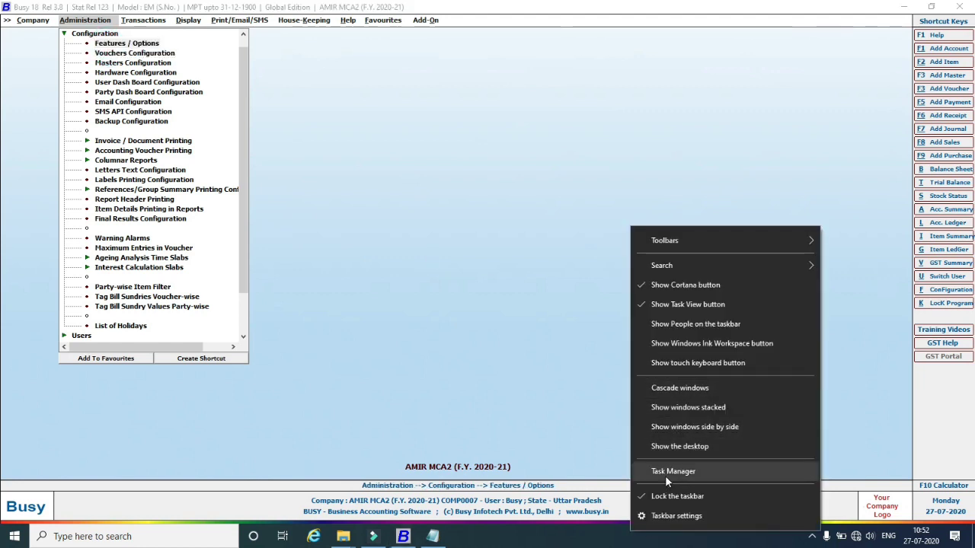
left_click(665, 474)
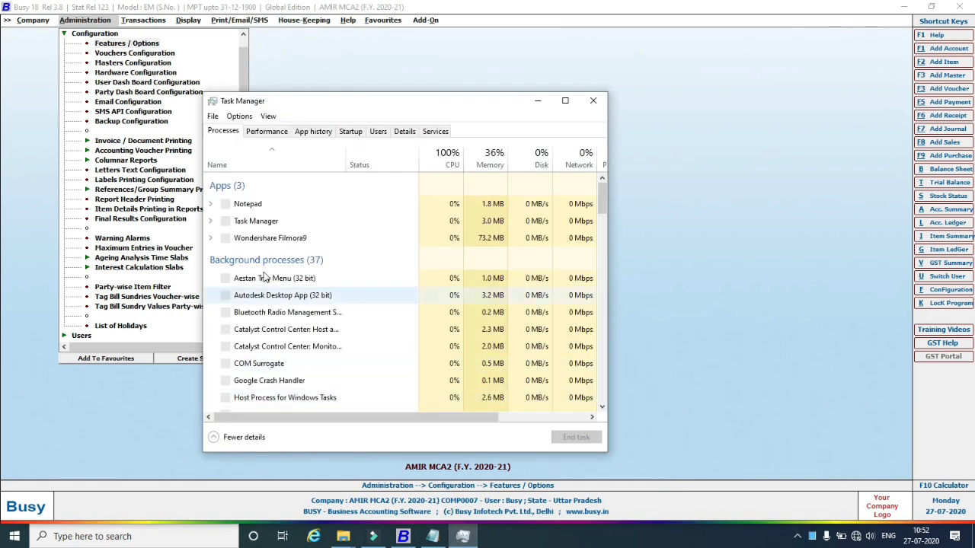
left_click(259, 222)
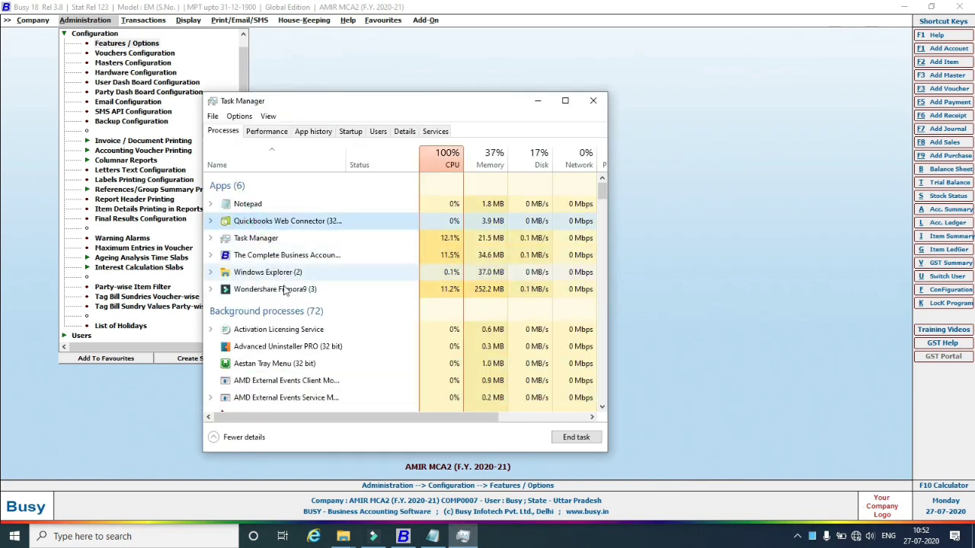
left_click(249, 256)
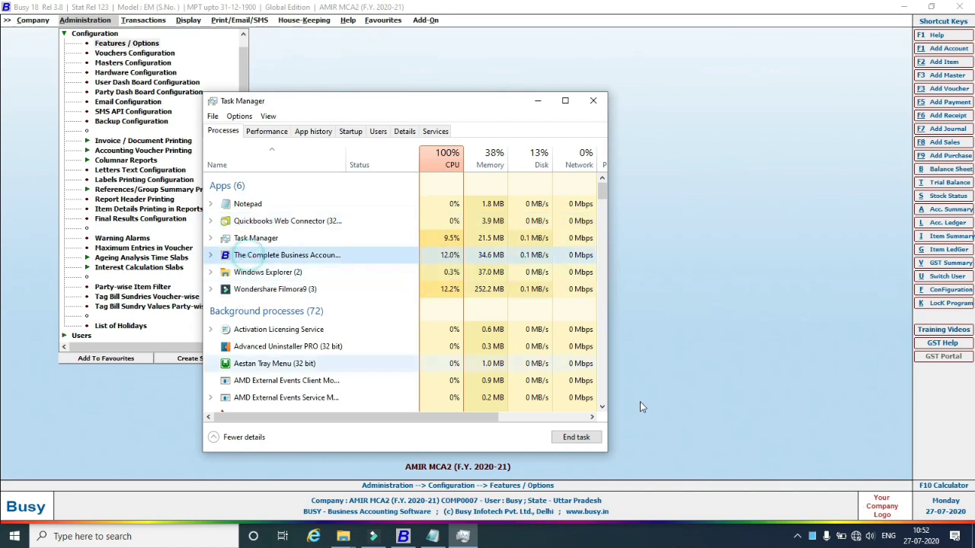
left_click(576, 437)
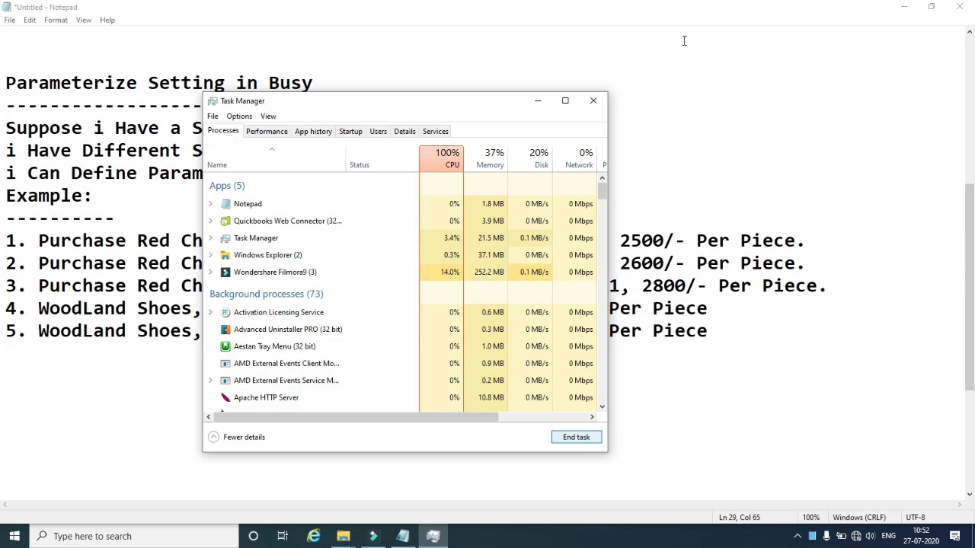
left_click(592, 101)
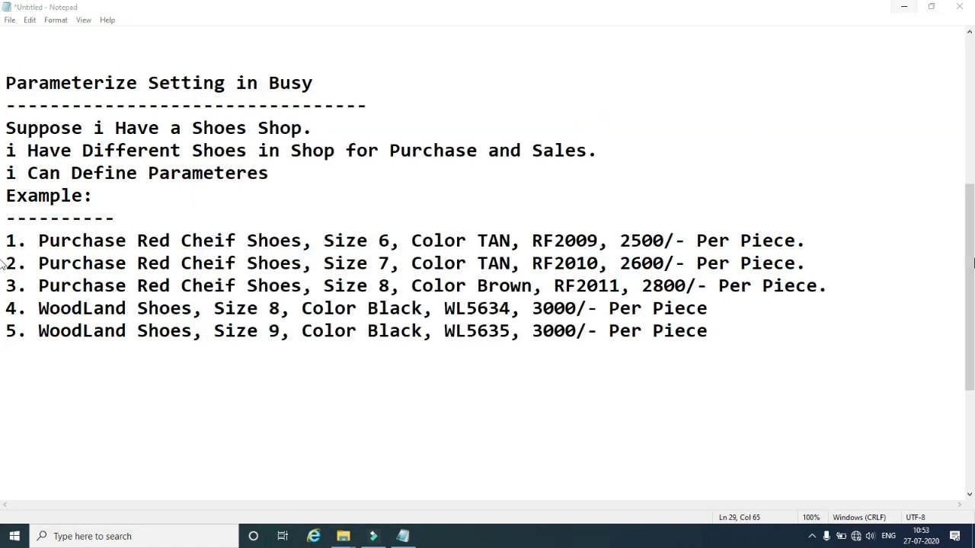
Relaunch Busy from the desktop and open the company AMIR MCA2.
left_click(907, 11)
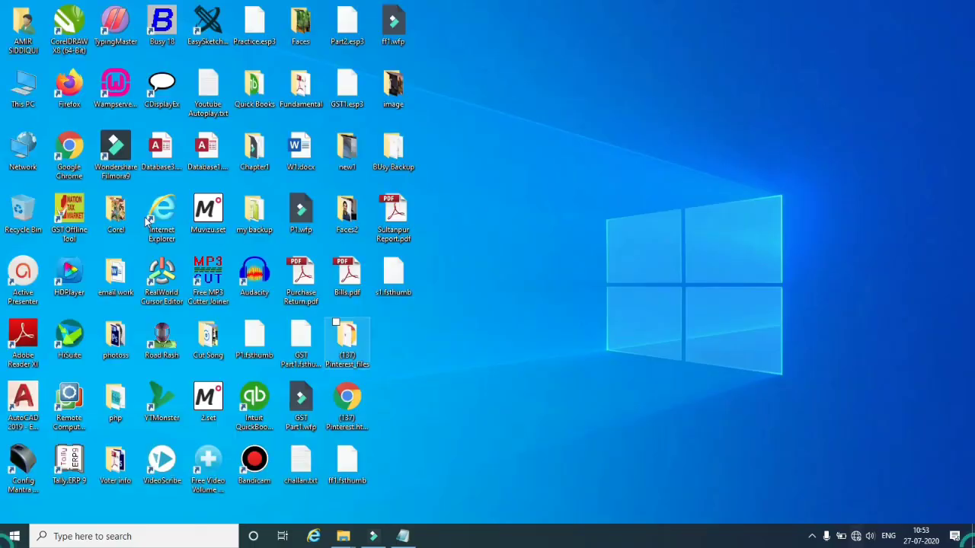
double_click(160, 30)
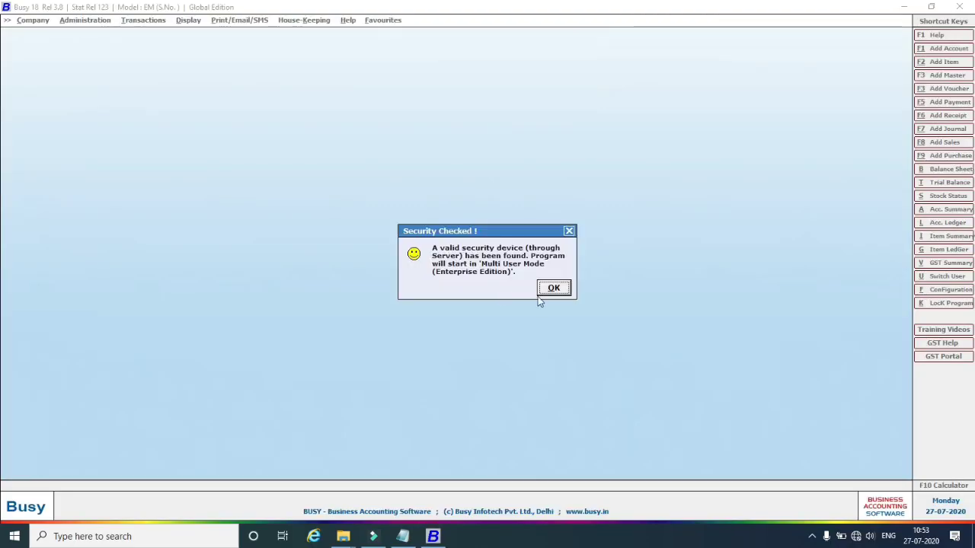
left_click(546, 290)
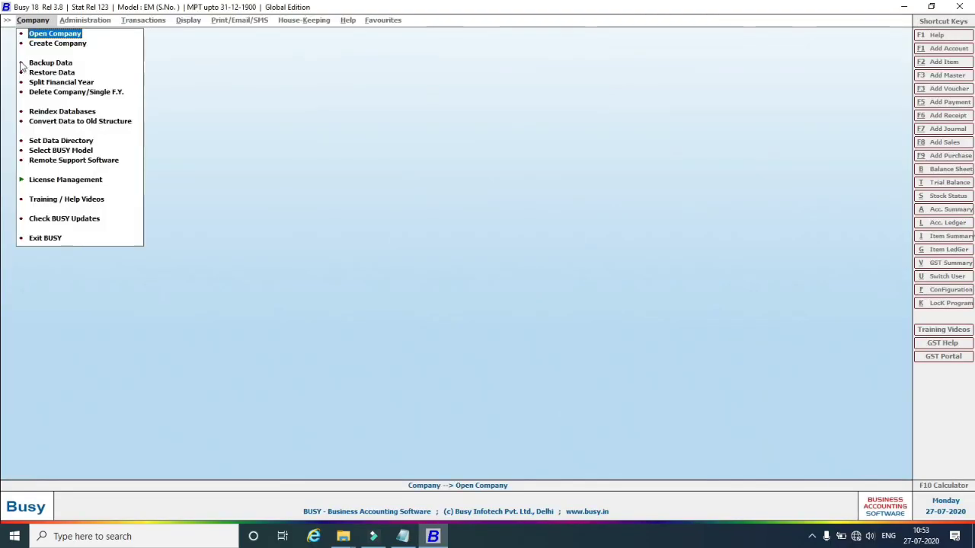
left_click(46, 34)
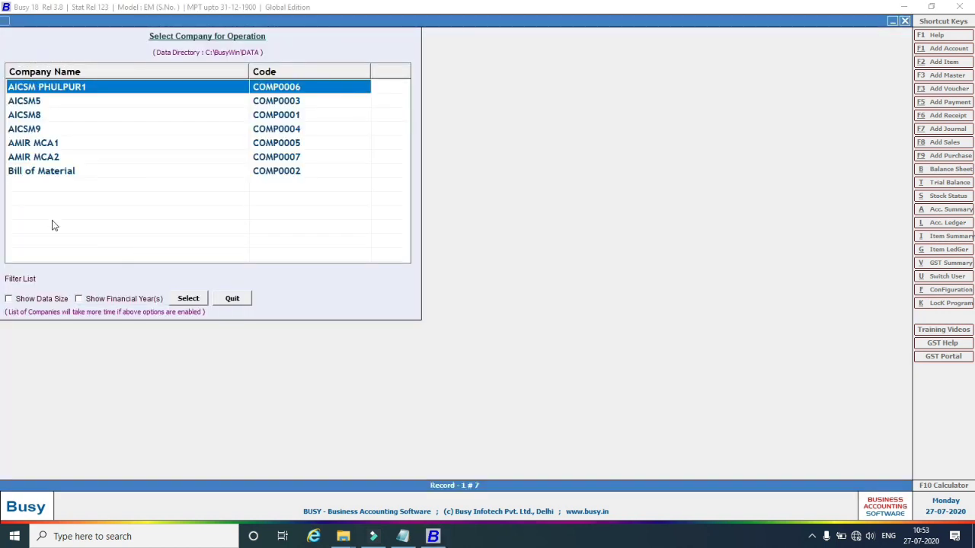
double_click(35, 158)
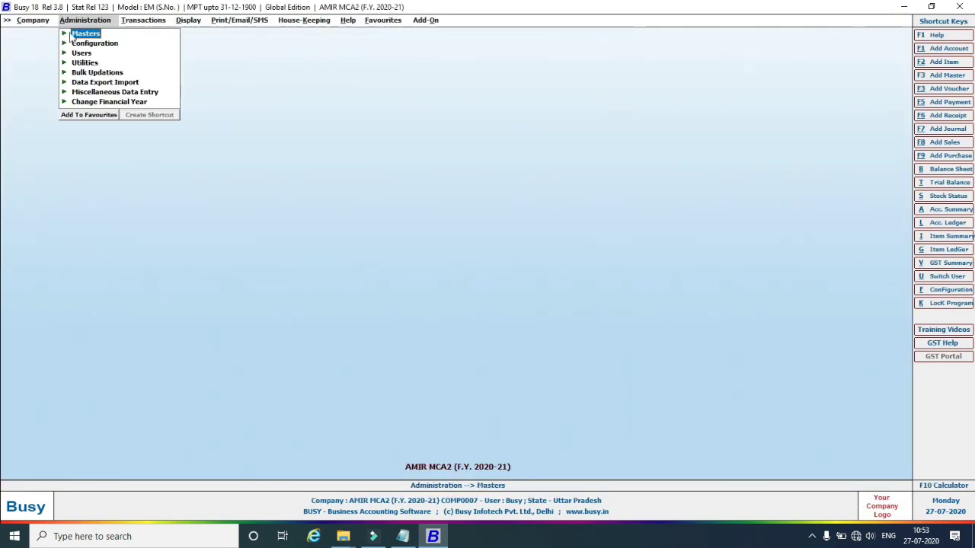
Go to Administration > Configuration > Features / Options > Inventory.
left_click(65, 35)
left_click(65, 35)
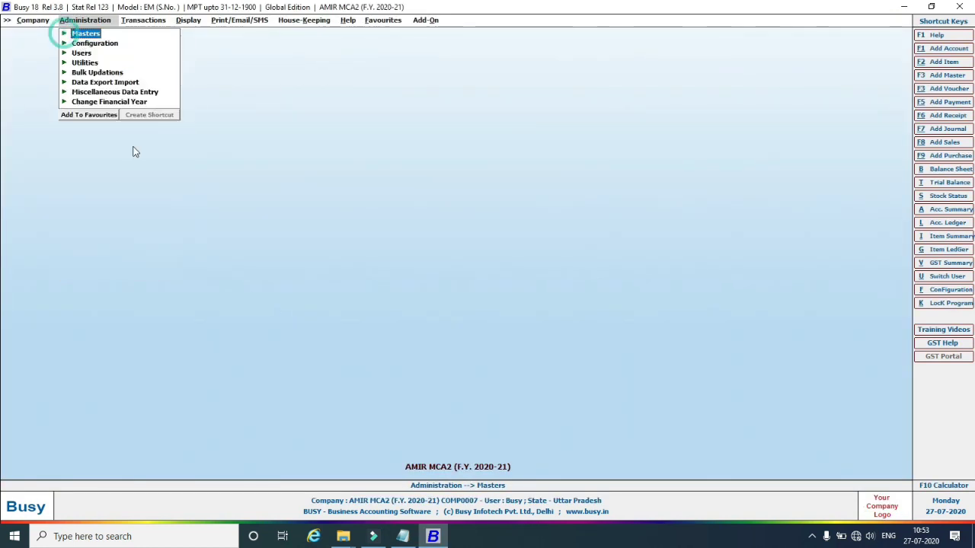
left_click(65, 44)
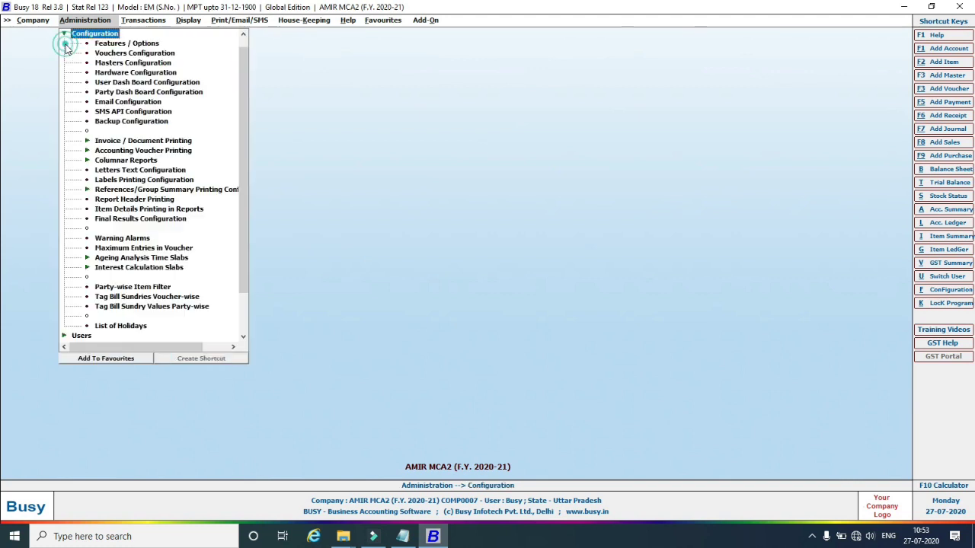
double_click(128, 43)
left_click(63, 165)
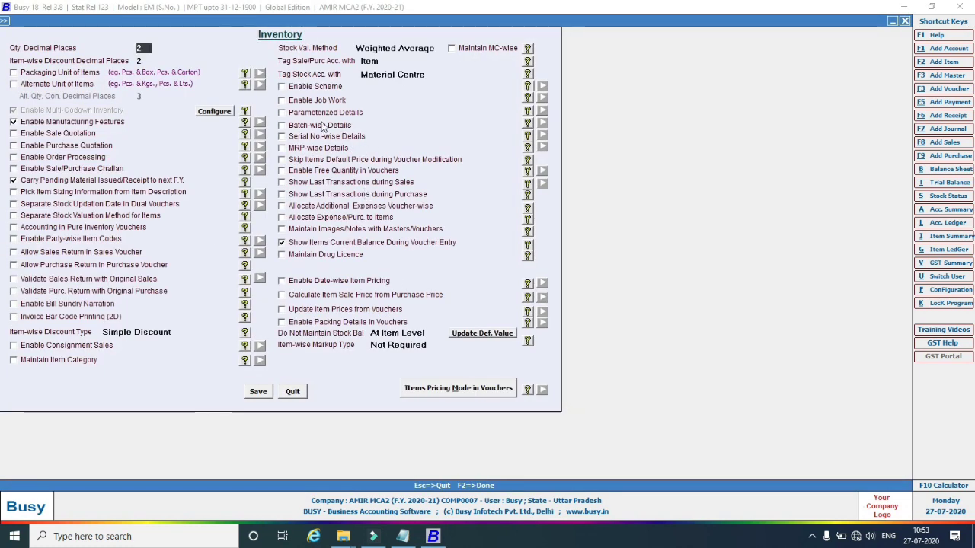
Enable Parameterized Details with 3 parameters, naming parameter 1 Size as predefined.
left_click(281, 113)
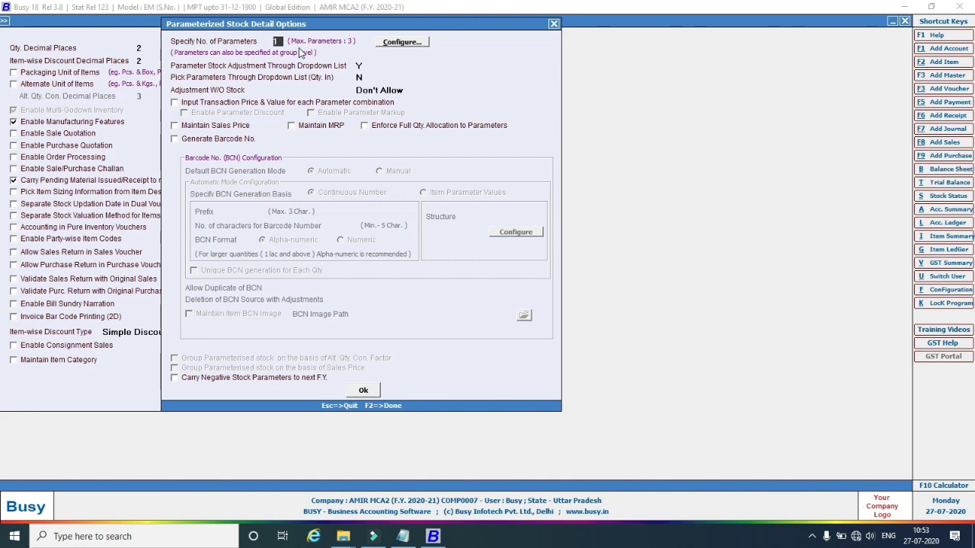
type("3")
left_click(401, 43)
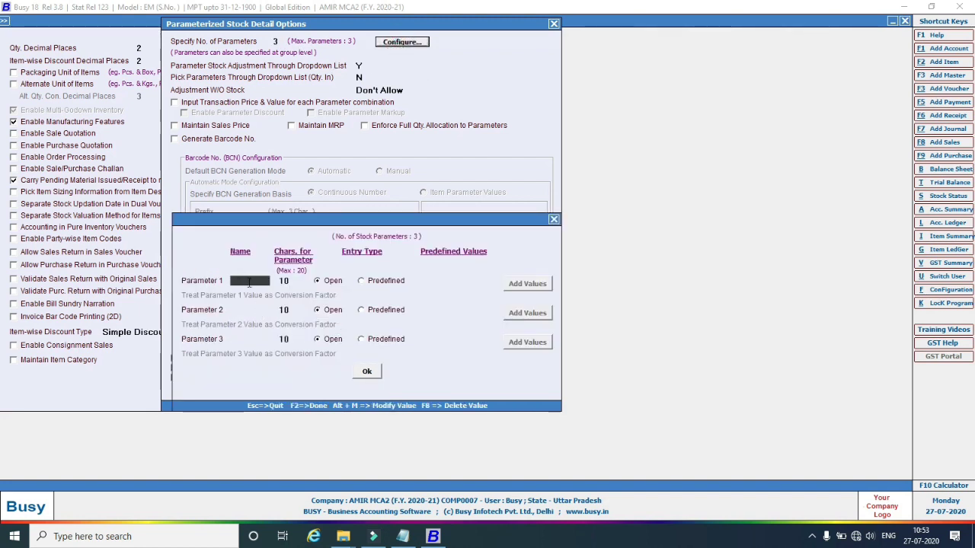
type("Size")
left_click(361, 280)
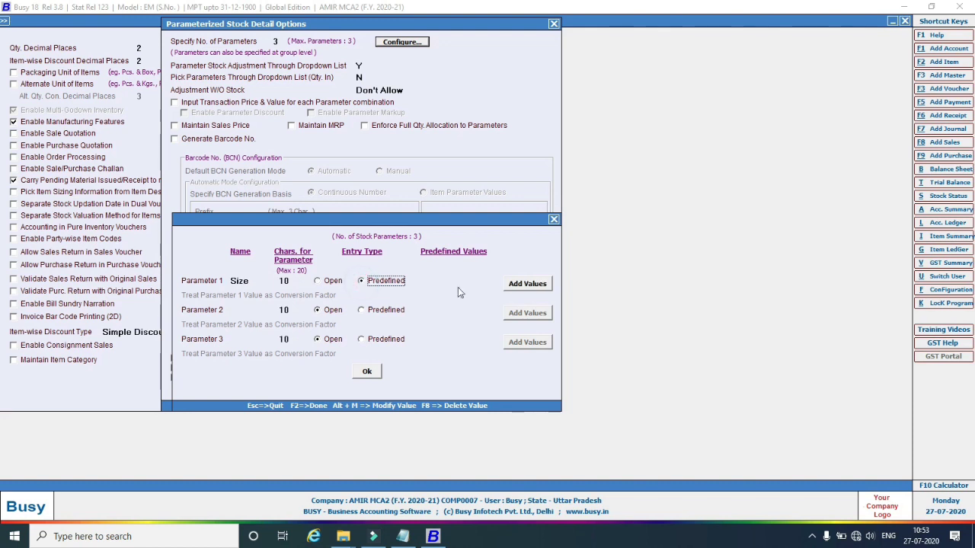
Add the Size values 6, 7, 8 and 9.
left_click(535, 285)
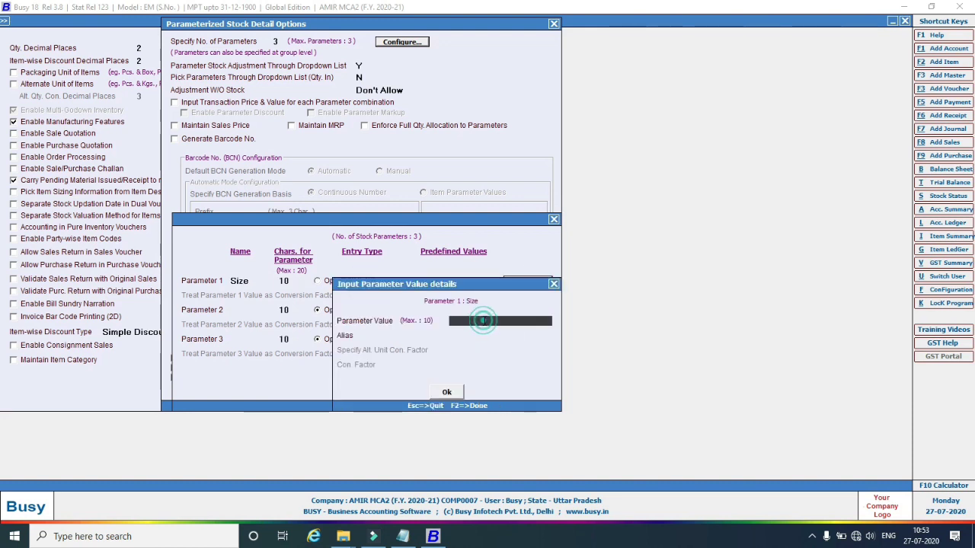
type("6")
left_click(444, 393)
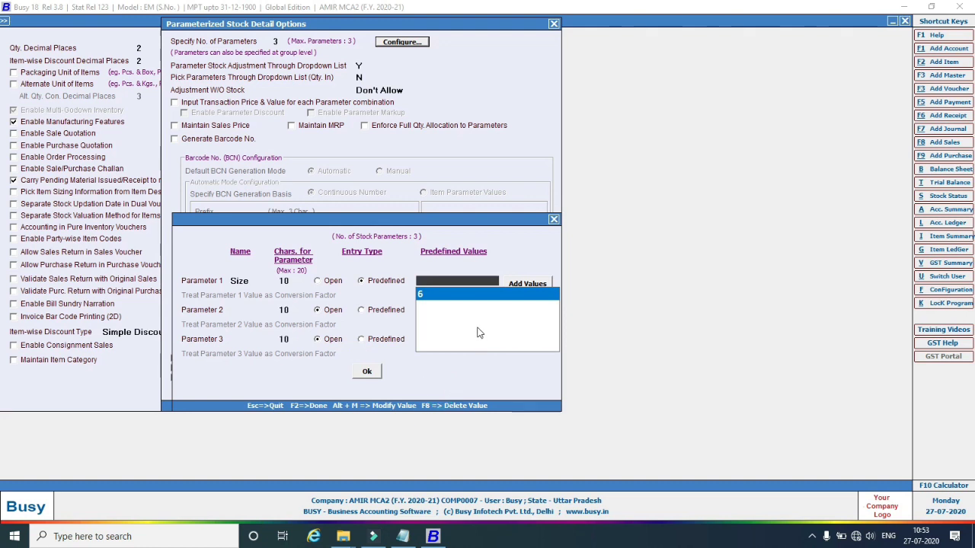
left_click(510, 284)
type("7")
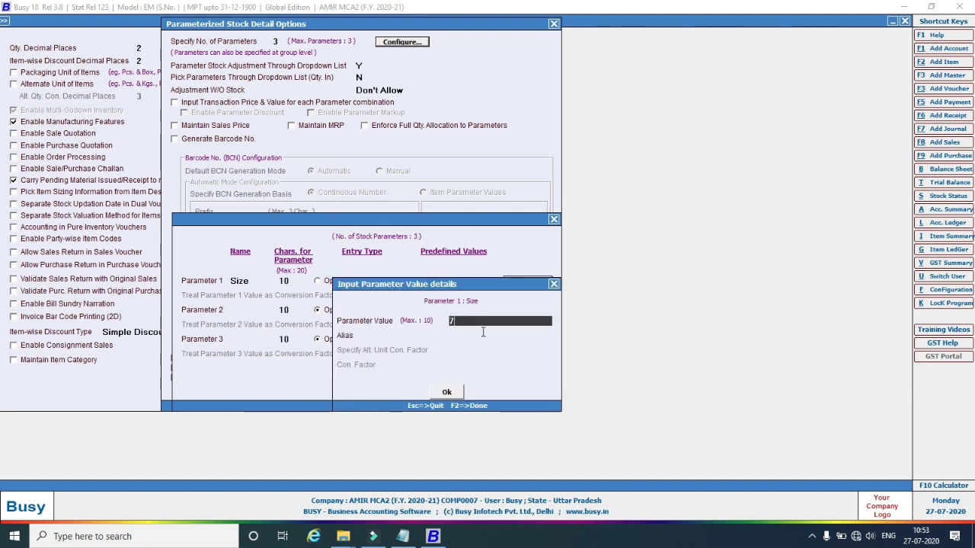
left_click(447, 392)
left_click(511, 284)
type("8")
left_click(452, 390)
left_click(522, 283)
left_click(445, 398)
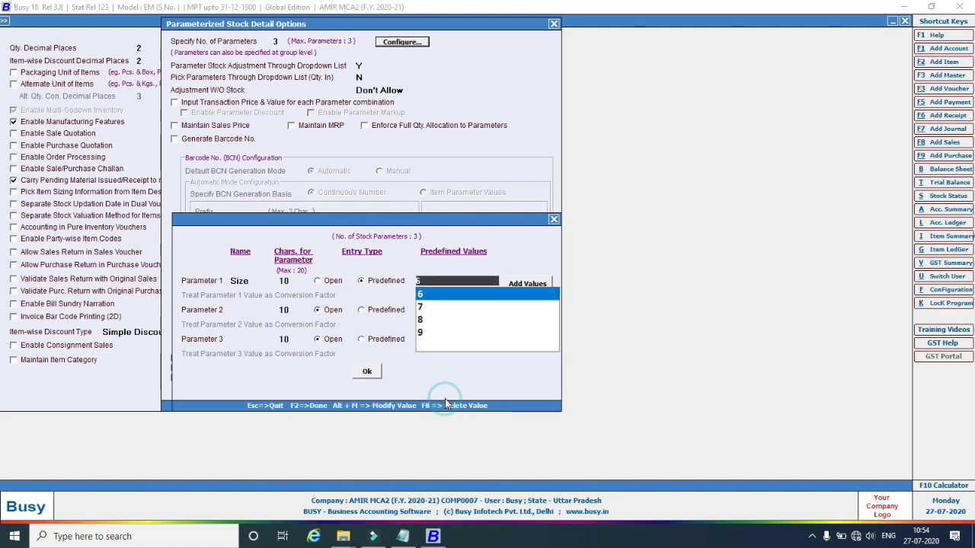
left_click(255, 313)
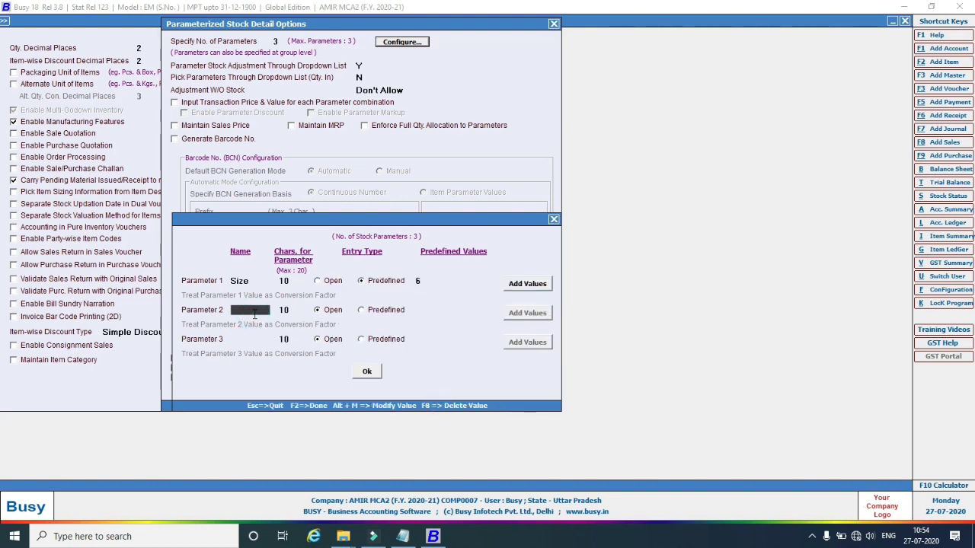
Name parameter 2 Color as predefined and add values TAN and Brown.
type("Color")
left_click(362, 310)
left_click(509, 315)
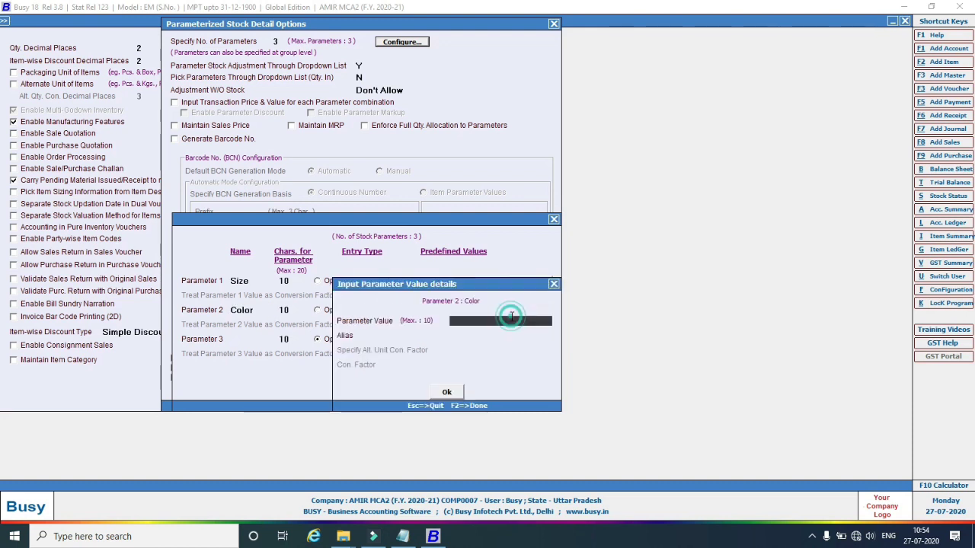
left_click(483, 320)
type("TAN")
left_click(445, 391)
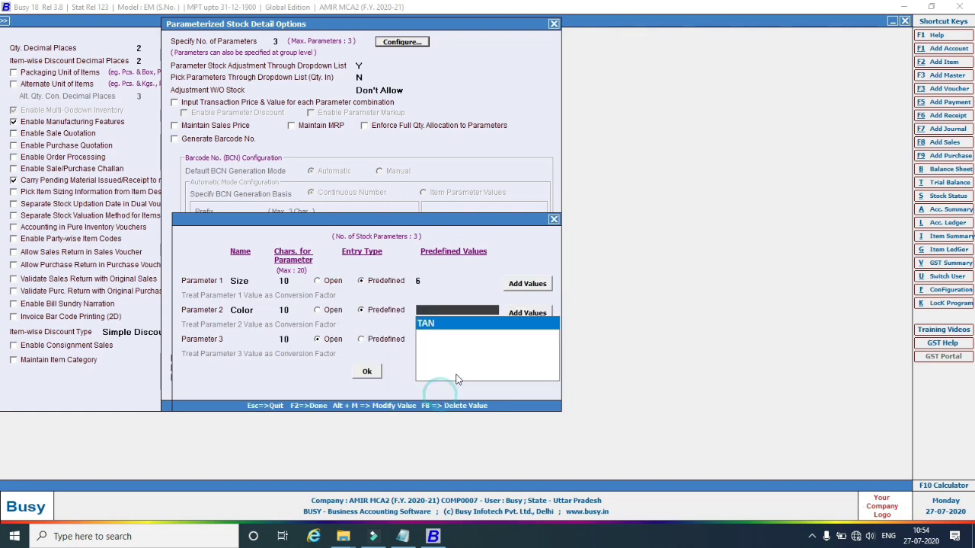
left_click(525, 313)
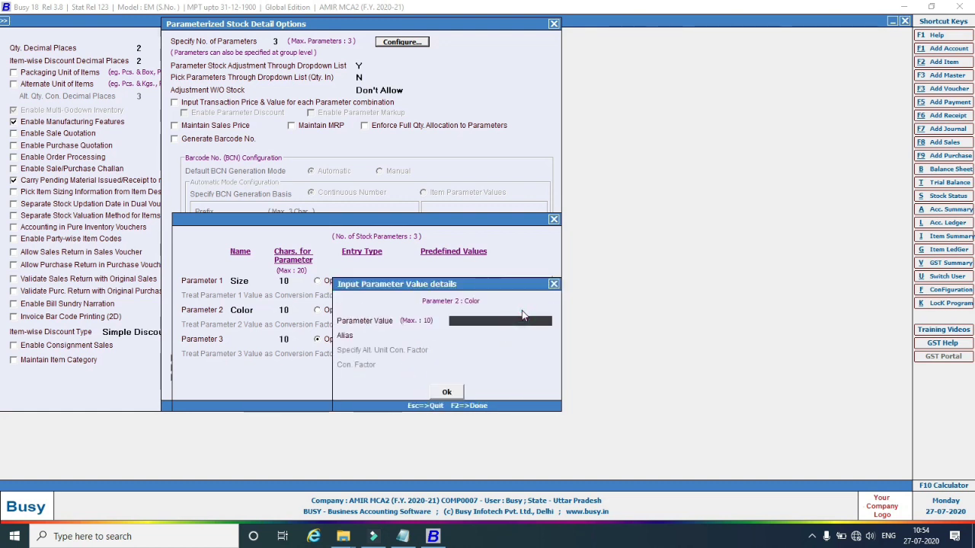
type("Brown")
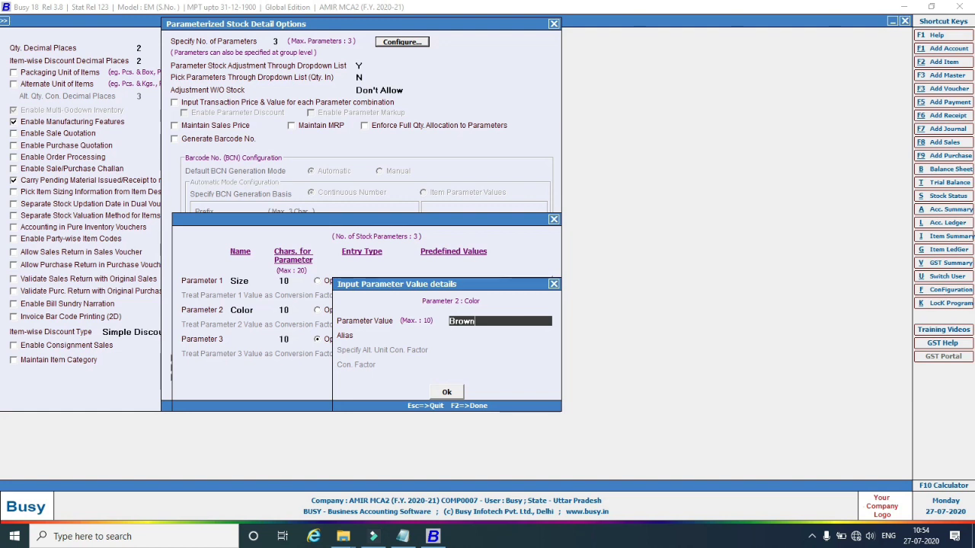
left_click(460, 391)
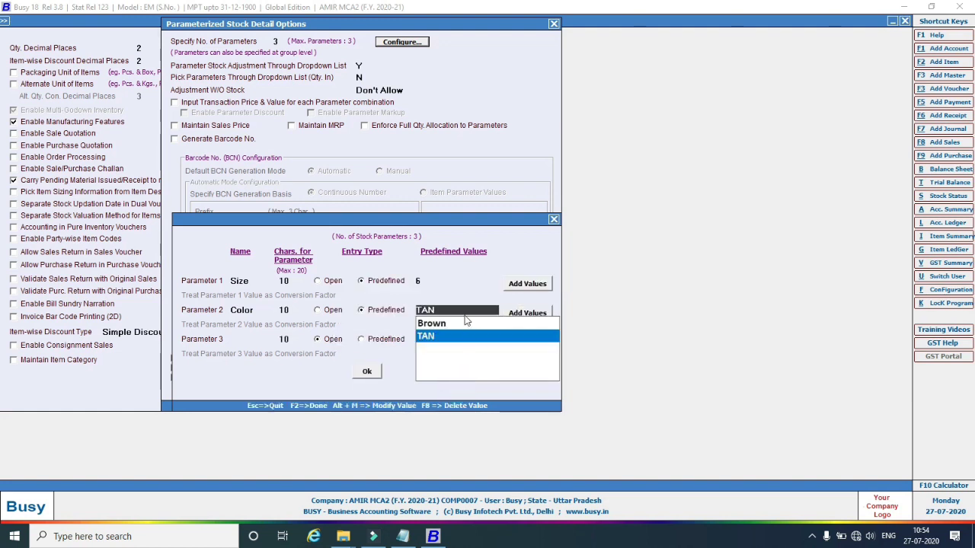
Add the Color values Black and White and close the values list.
left_click(522, 316)
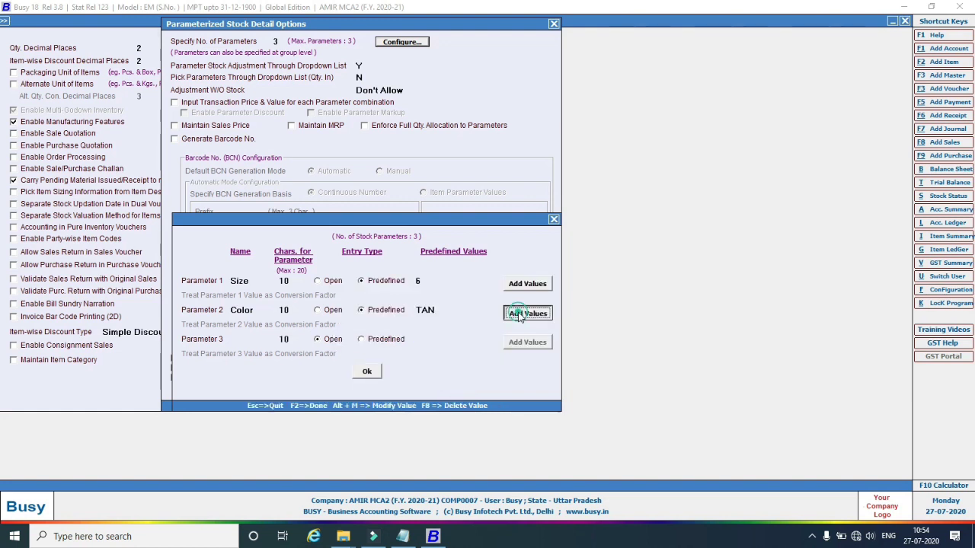
type("Black")
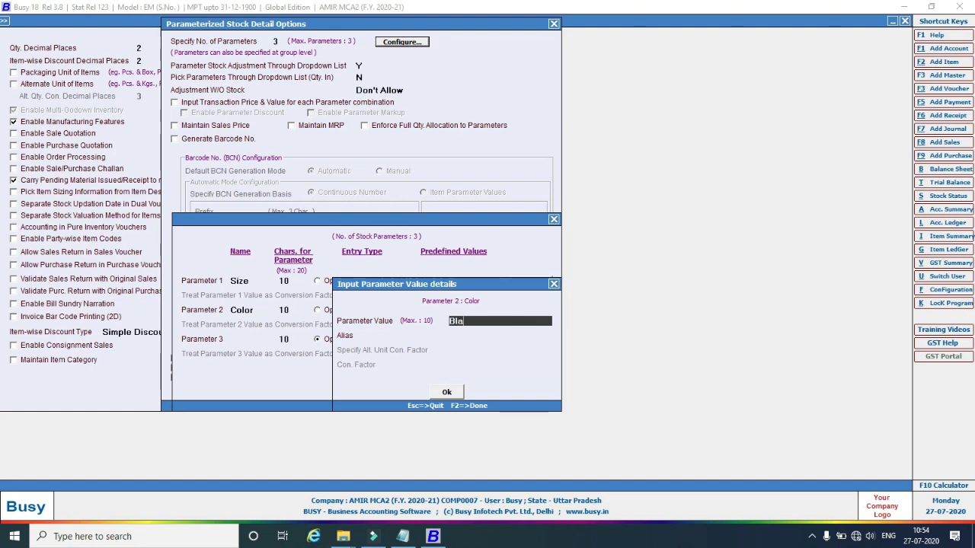
left_click(461, 391)
left_click(518, 316)
type("White")
left_click(451, 395)
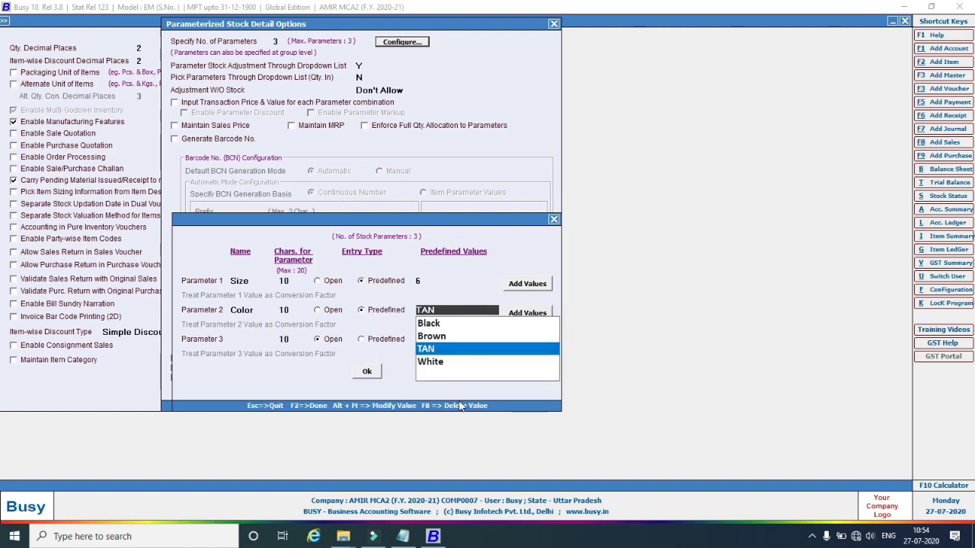
left_click(234, 339)
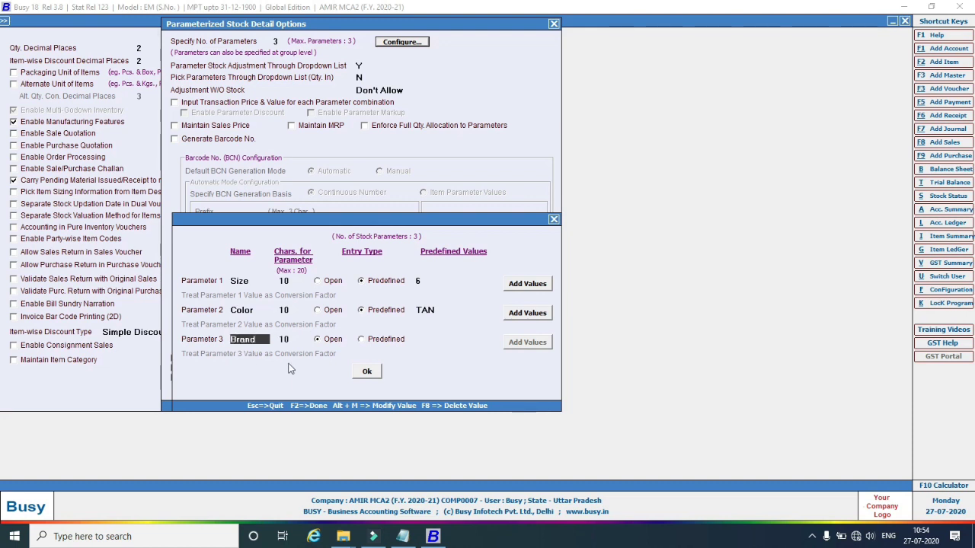
Make Brand predefined with the values Action, Red Chief and WoodLand.
left_click(363, 339)
left_click(520, 341)
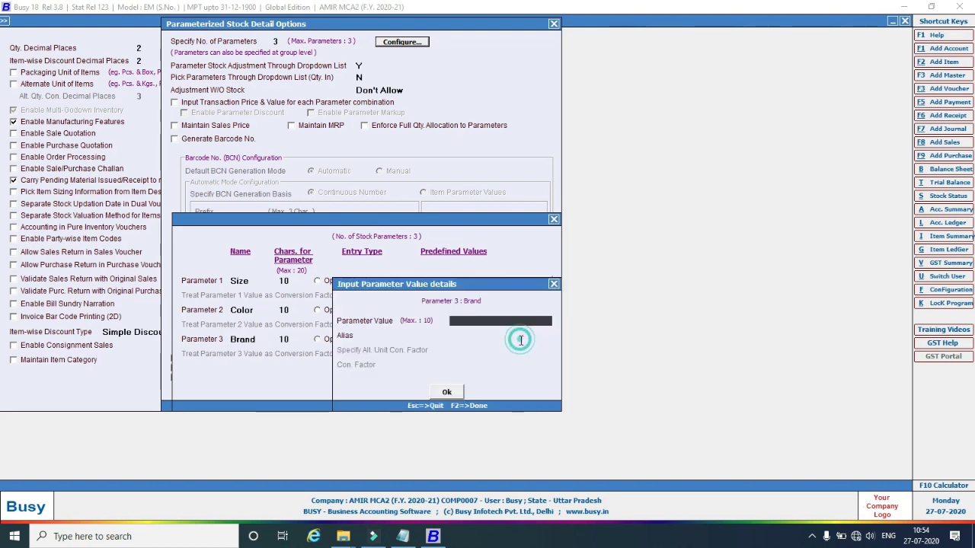
type("Act")
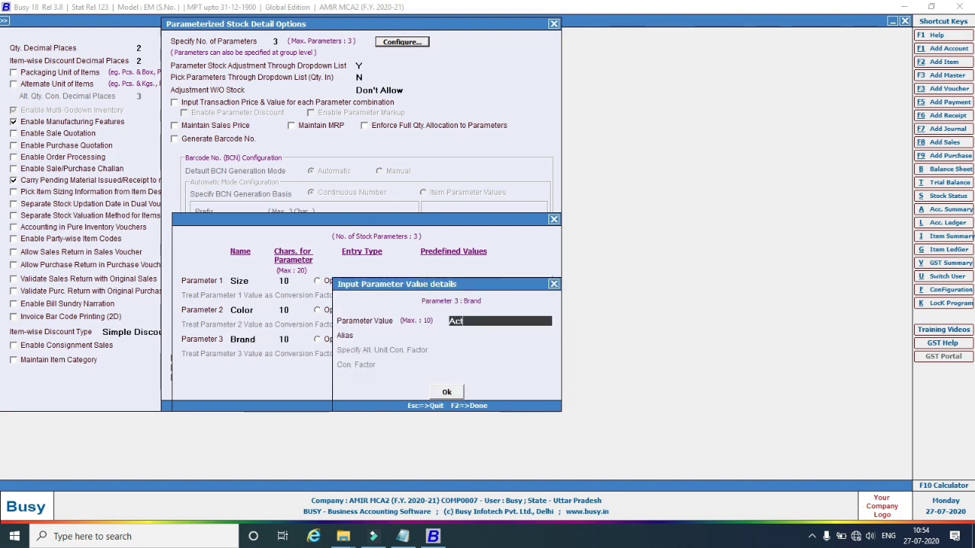
type("ion")
left_click(447, 391)
left_click(521, 345)
left_click(521, 342)
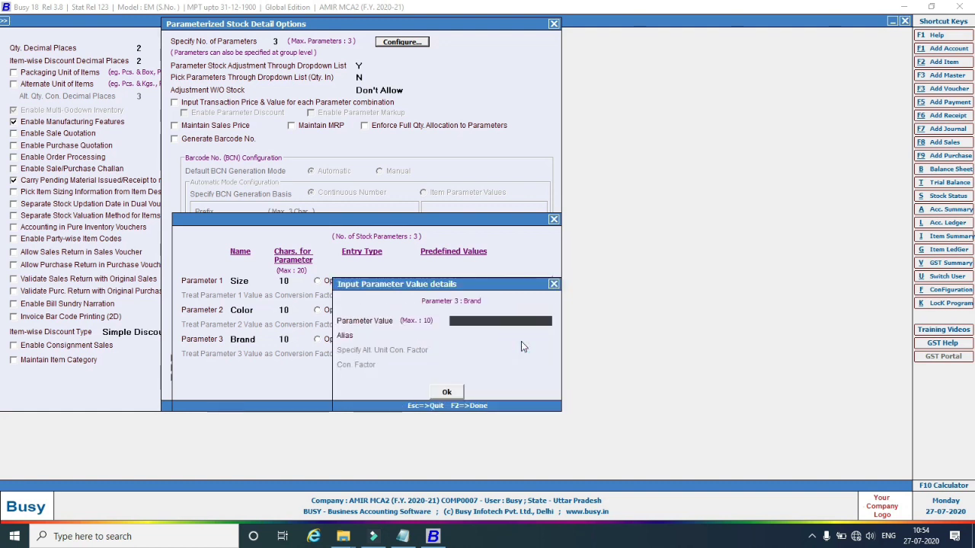
type("Red")
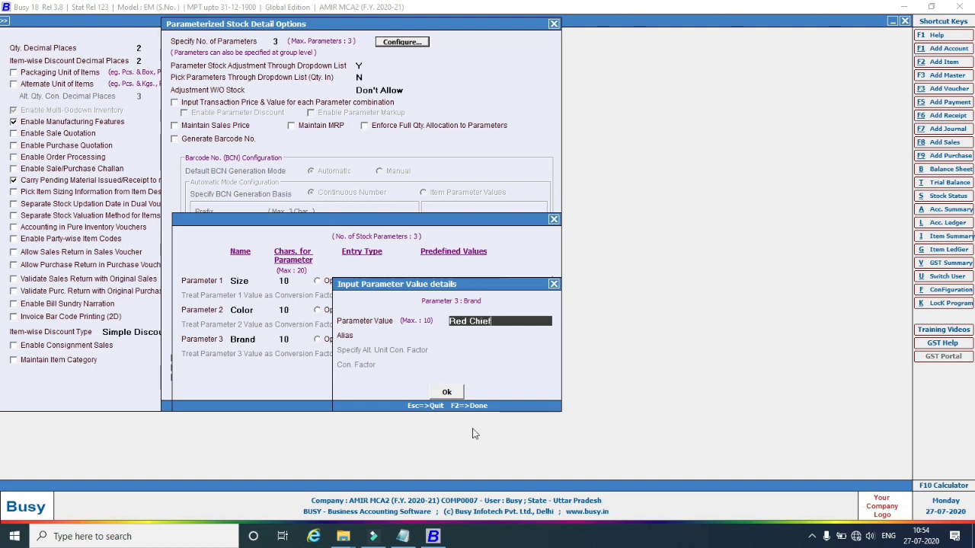
type(" Chief")
left_click(456, 391)
left_click(514, 342)
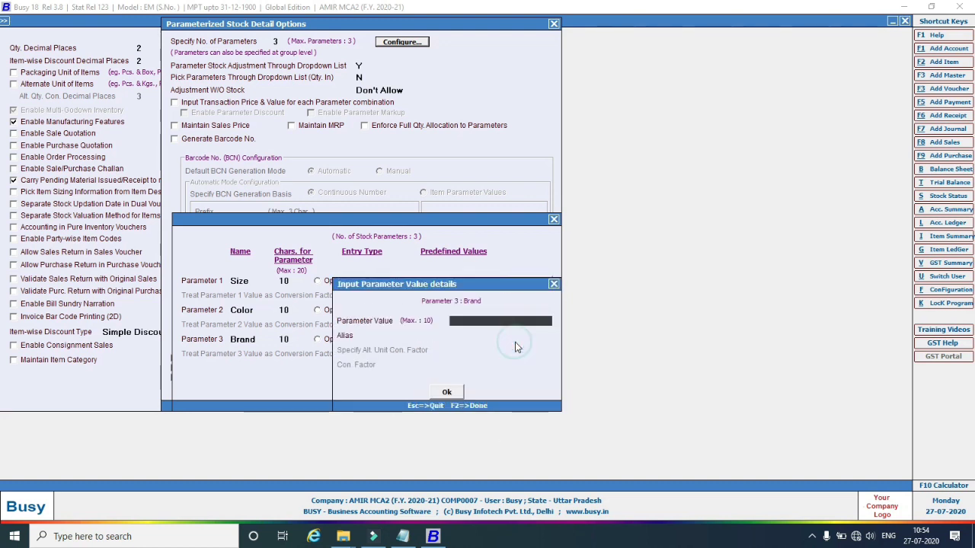
type("WoodLand")
left_click(447, 392)
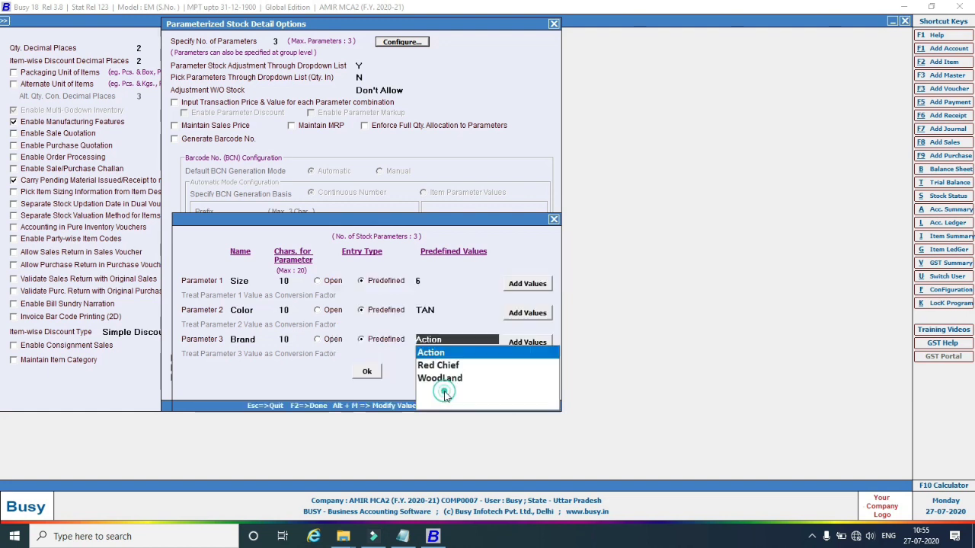
left_click(373, 377)
Close the parameter options and save the Inventory configuration.
left_click(365, 391)
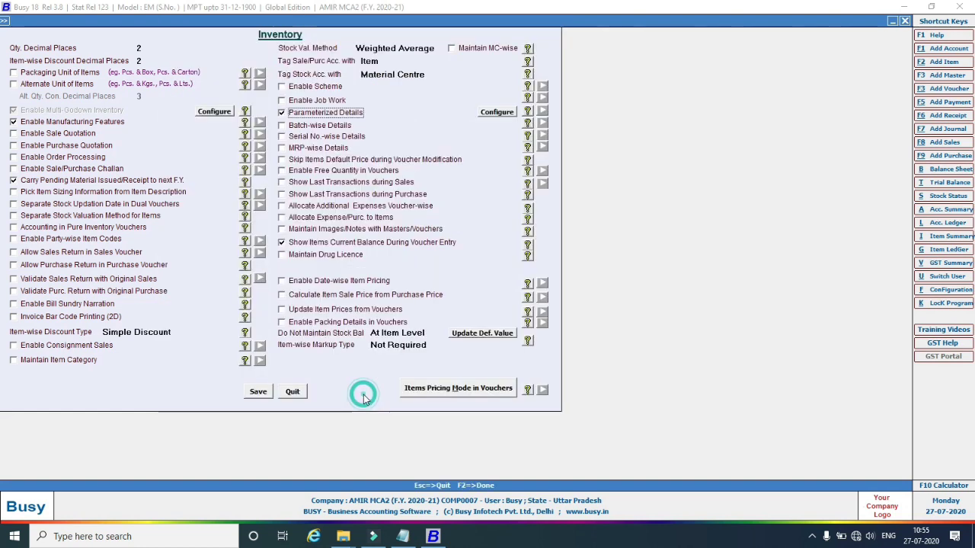
left_click(259, 391)
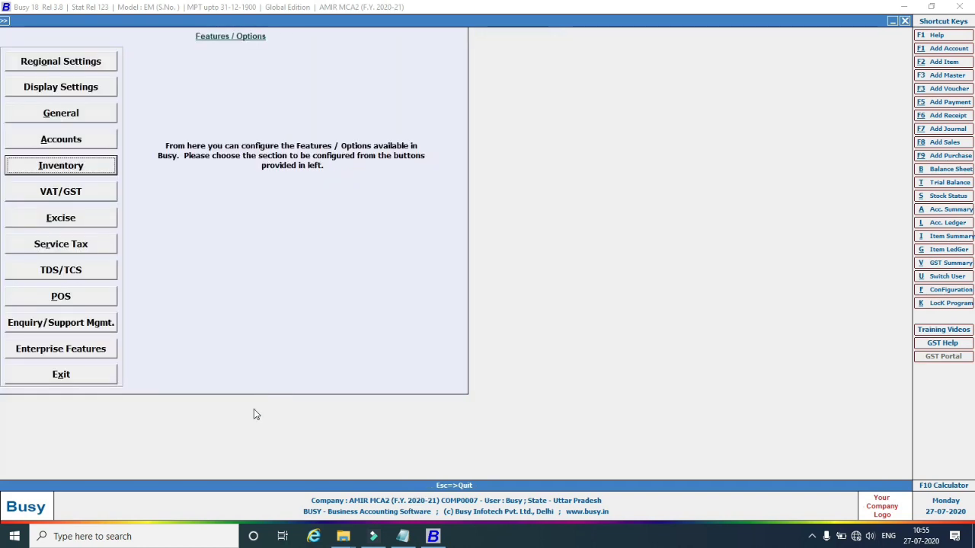
key("Escape")
key("Escape")
key("Escape")
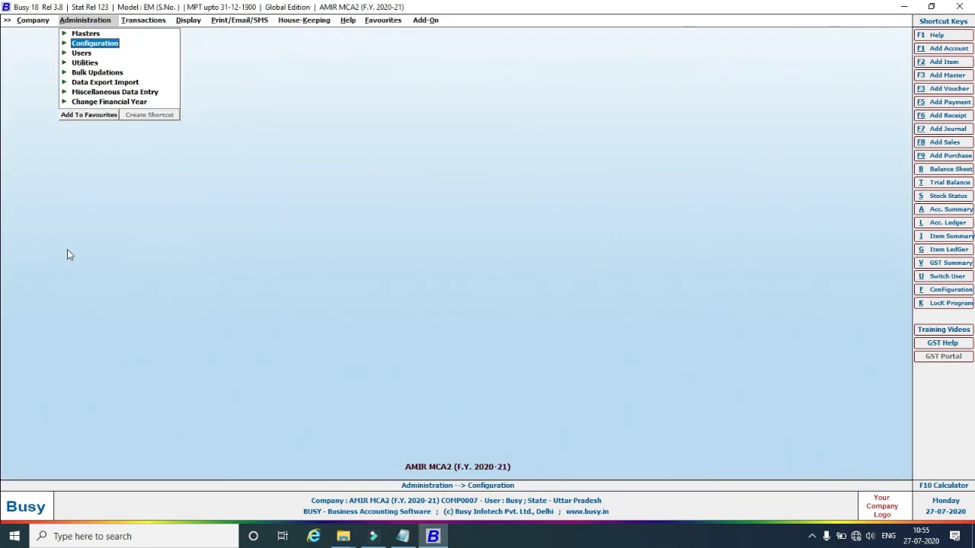
Open a blank Add Item Master form and look up item code RF2009 in the notes.
left_click(84, 23)
left_click(65, 34)
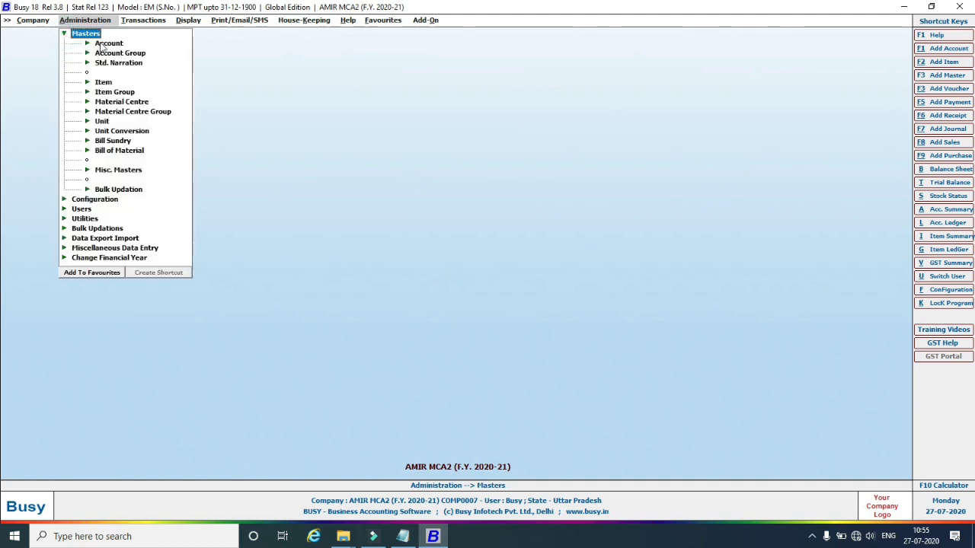
left_click(103, 82)
left_click(124, 91)
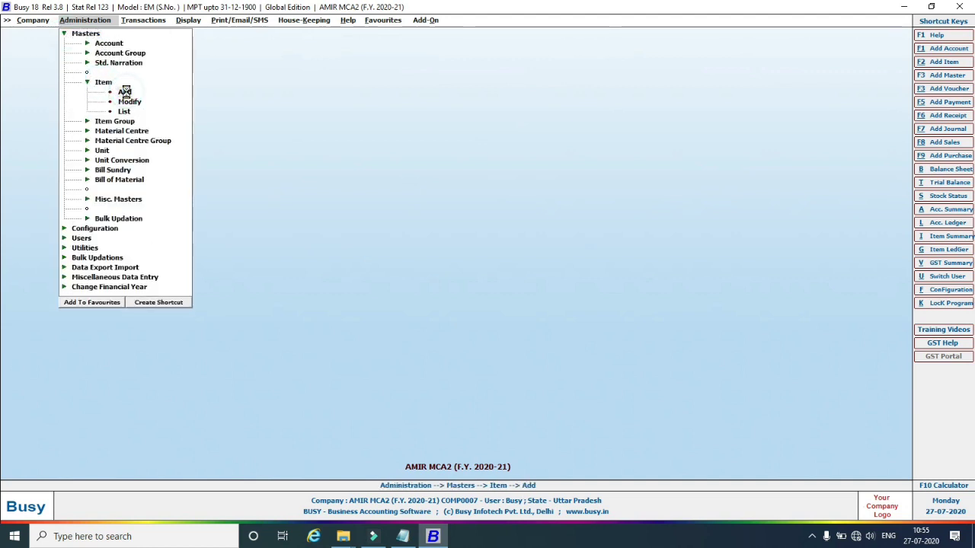
left_click(402, 537)
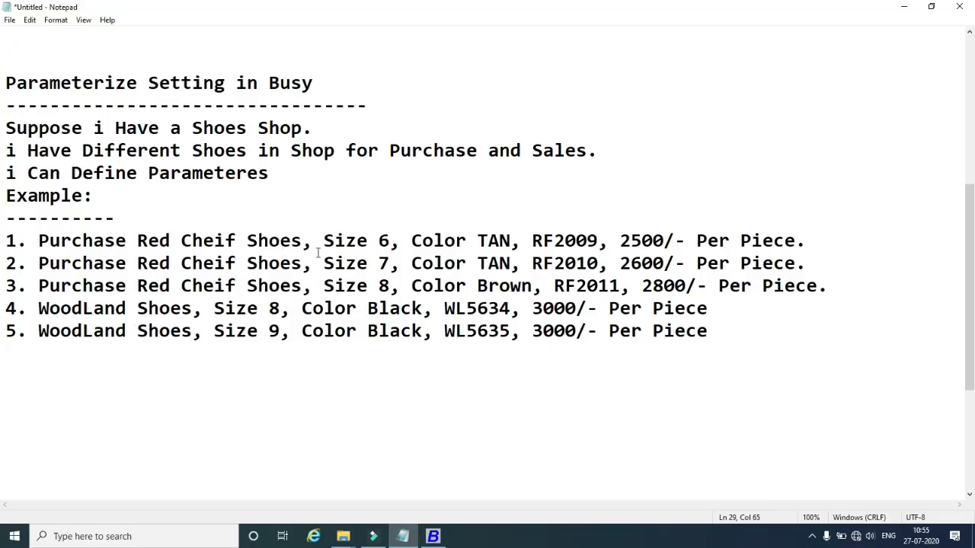
left_click_drag(532, 241, 599, 242)
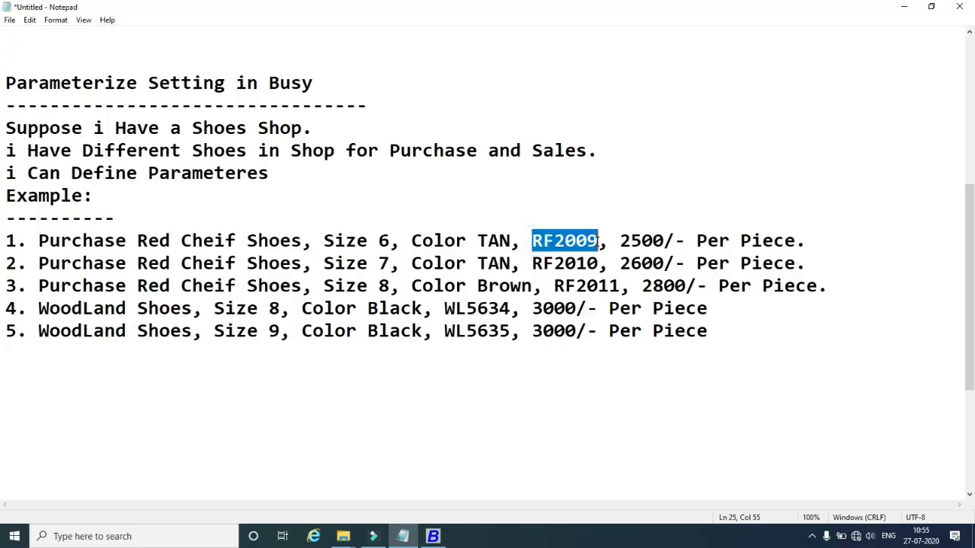
left_click(440, 537)
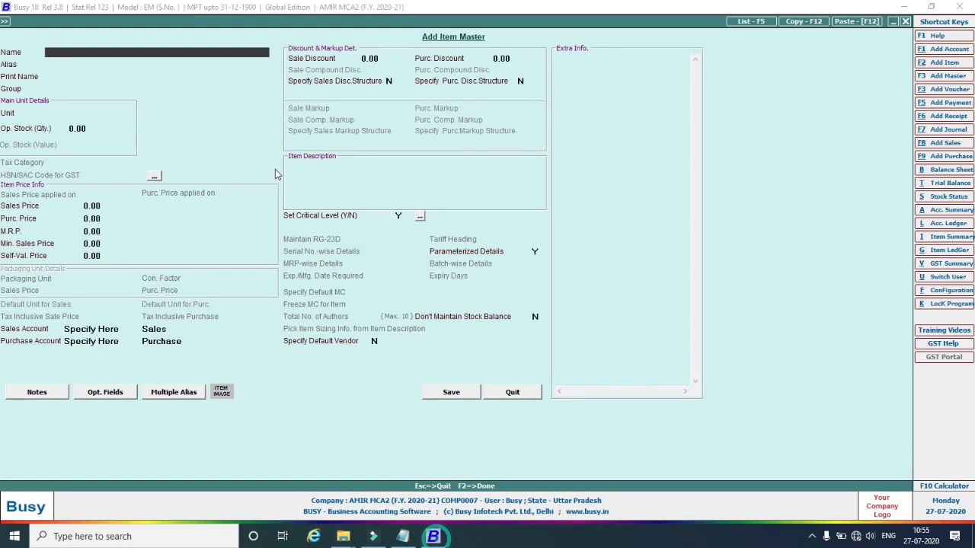
Save item 'Red Chief RF2009' with group General, unit Pcs. and critical level N.
type("Red")
type(" Che")
type("ef")
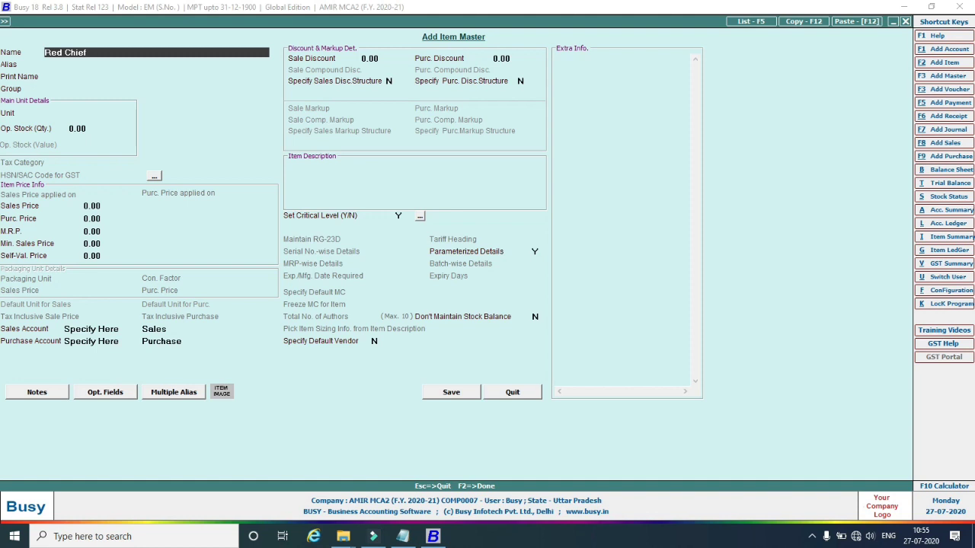
type(" RF2009")
key("Return")
key("Return")
key("Return")
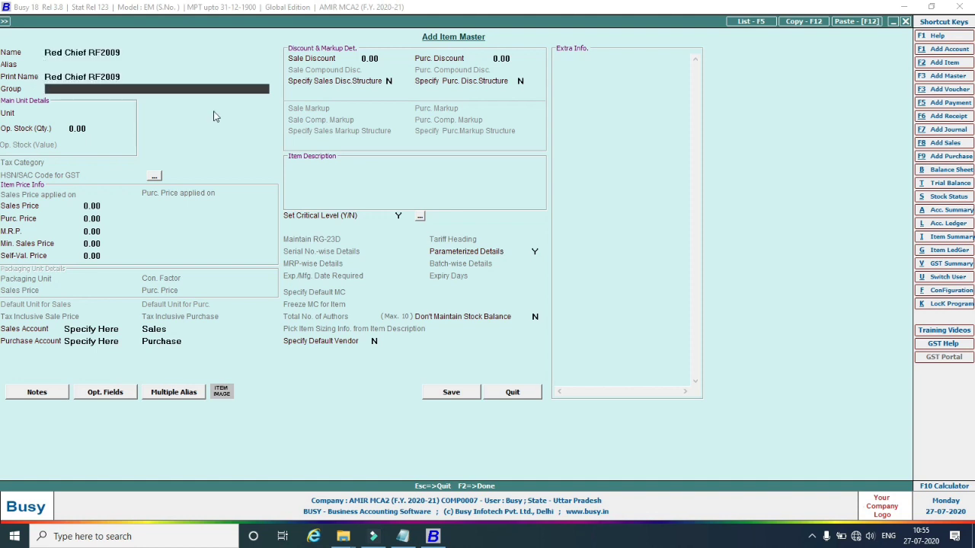
key("Return")
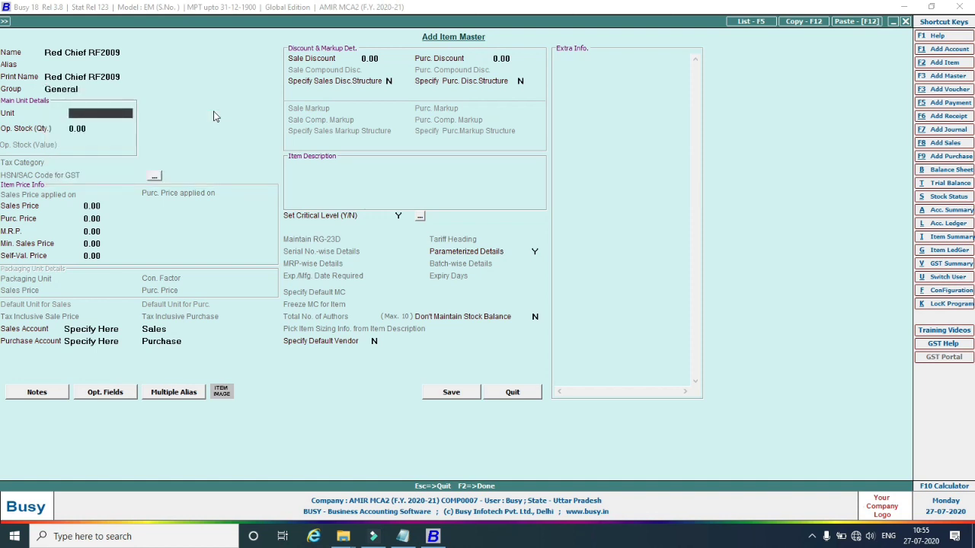
type("p")
key("Return")
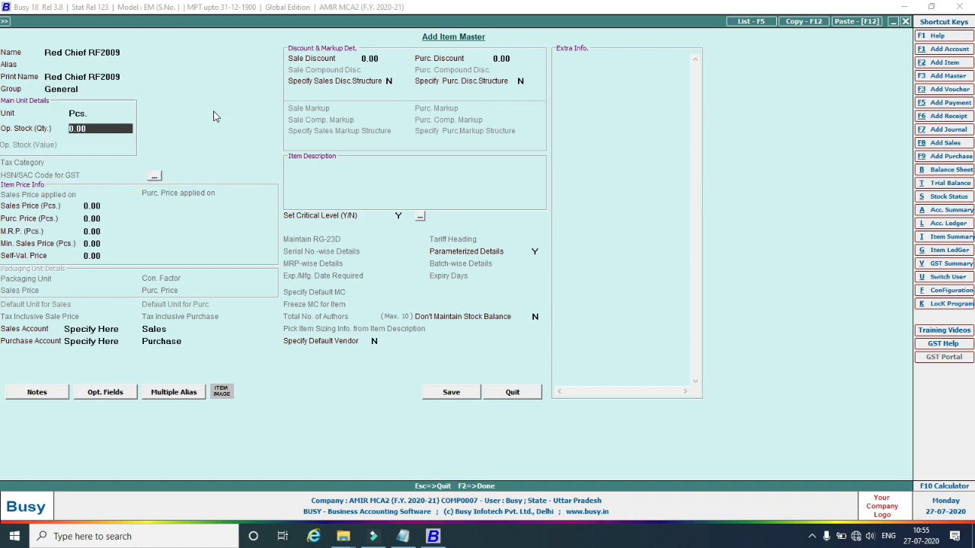
key("Return")
key("Return")
key("Return")
key("Return")
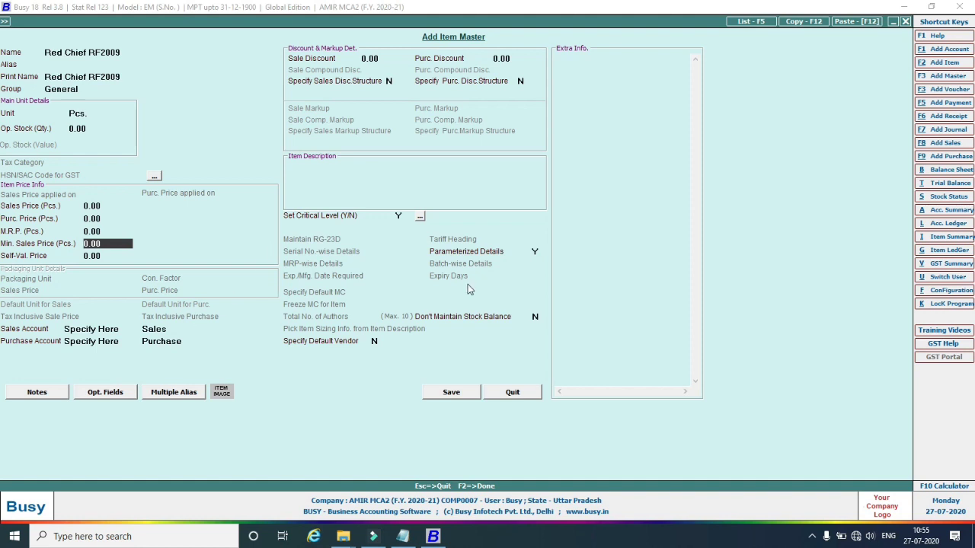
left_click(399, 216)
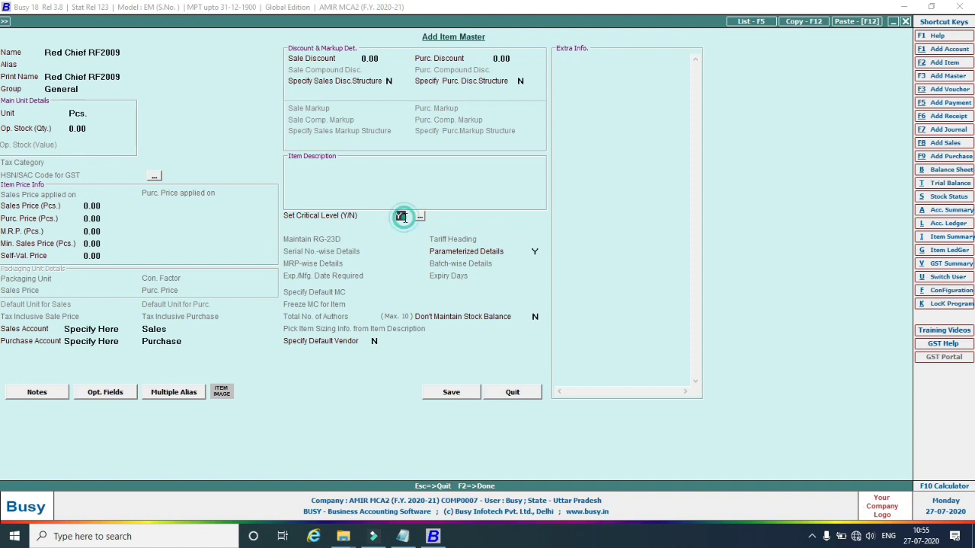
type("N")
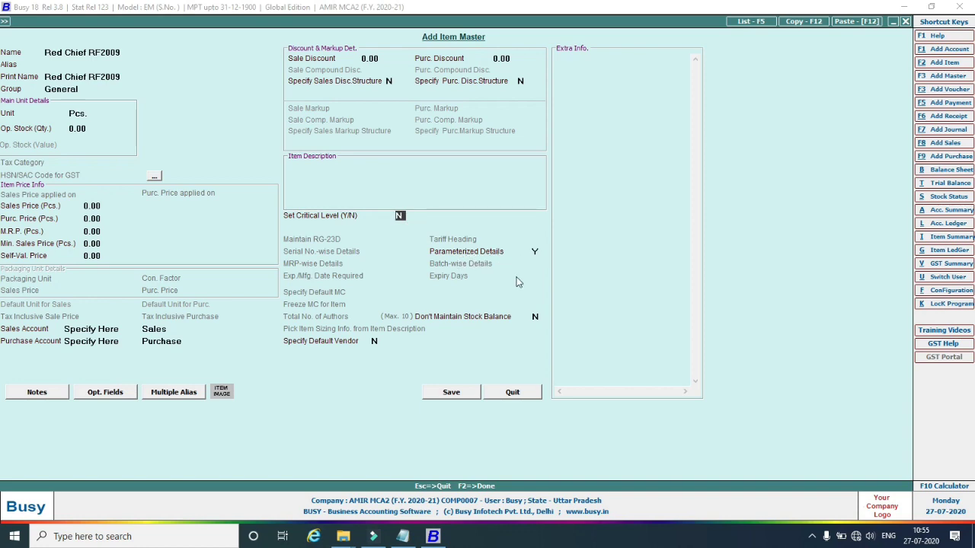
left_click(466, 395)
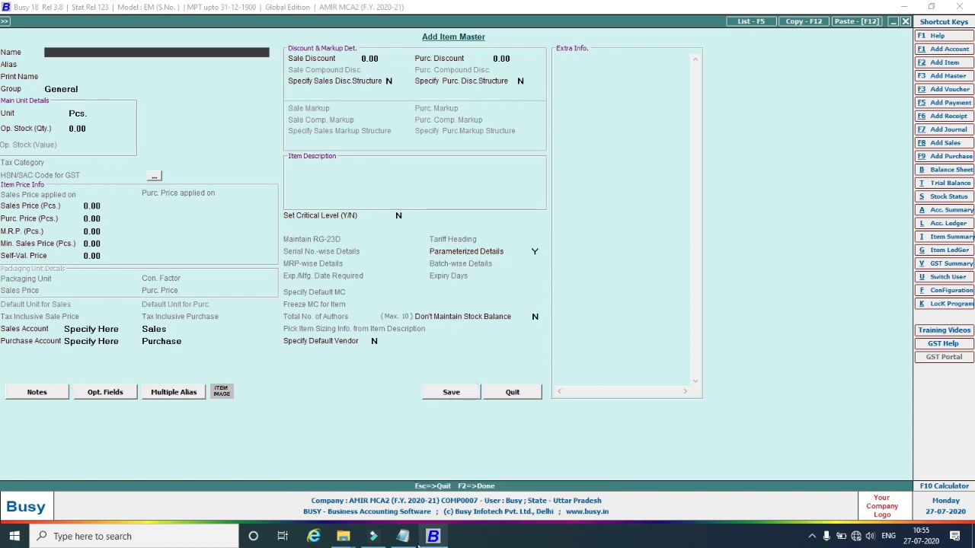
Save item 'Red Chief RF2010' with group General and unit Pcs.
left_click(403, 537)
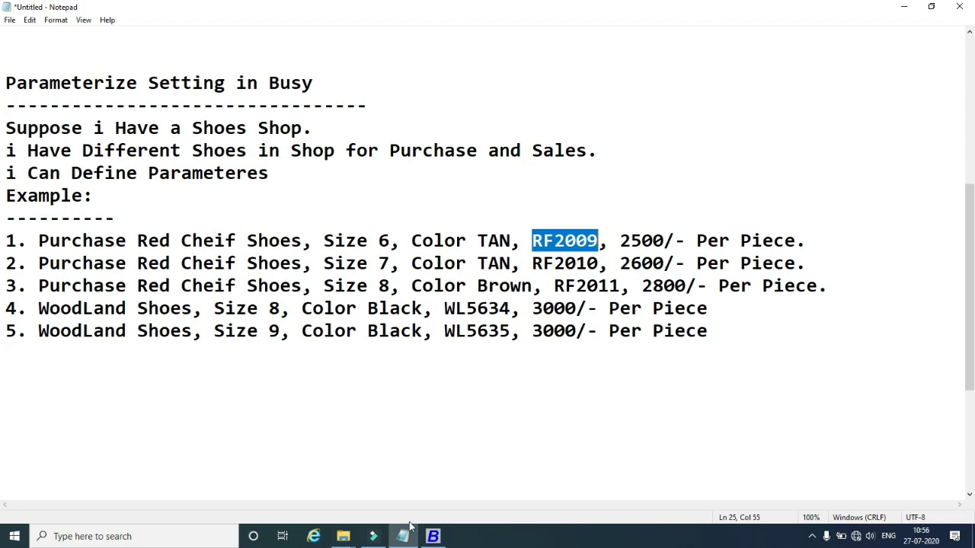
left_click(433, 536)
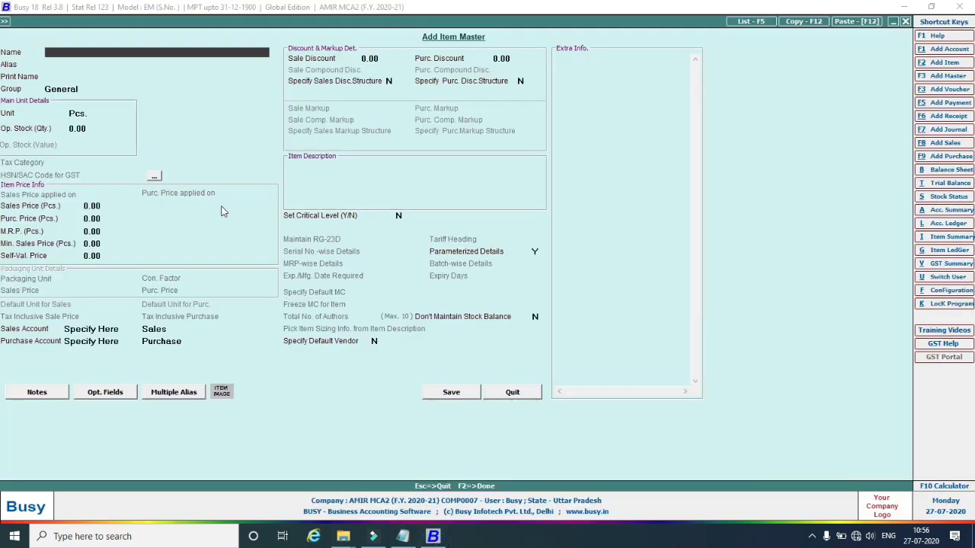
type("Red Chief RF2020")
key("BackSpace")
key("BackSpace")
type("10")
key("Return")
key("Return")
key("Return")
key("Return")
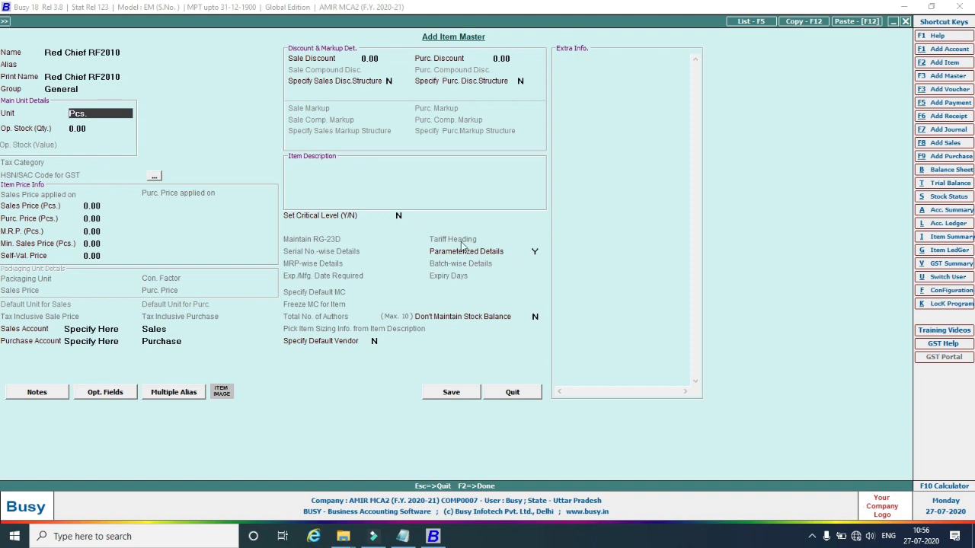
left_click(467, 393)
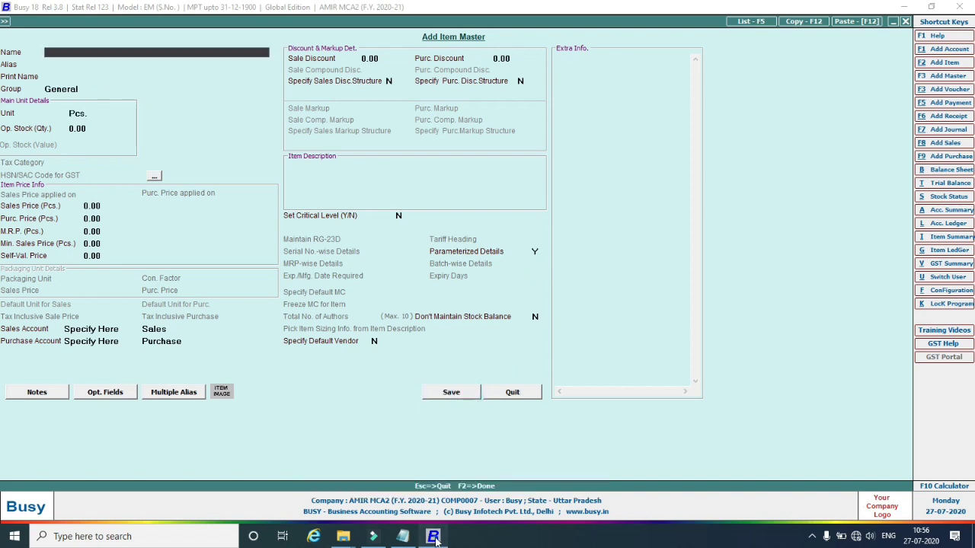
Check the notes for the next shoe and begin typing its name 'Red'.
left_click(403, 536)
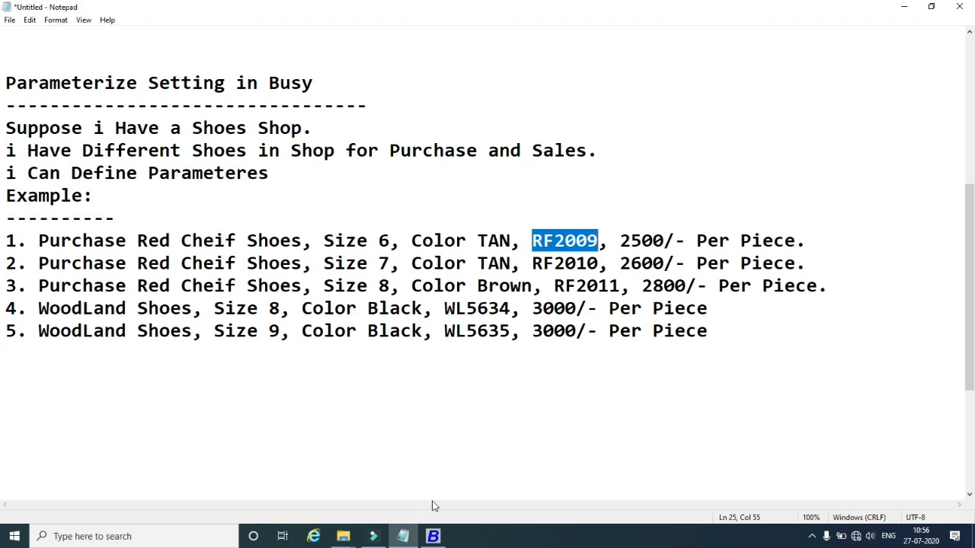
left_click(433, 536)
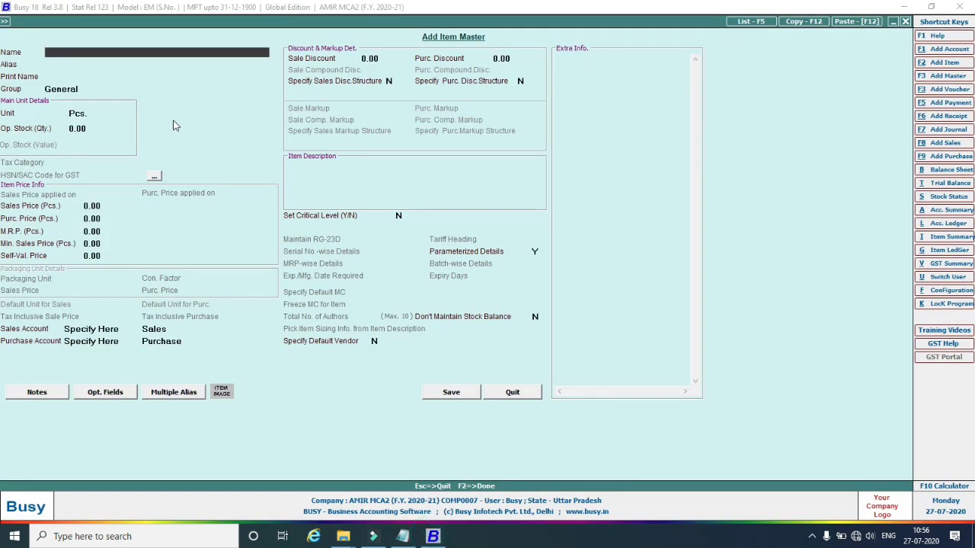
type("Red")
Finish naming the item Red Chief RF2011 and save it.
type("Chie")
type("RF")
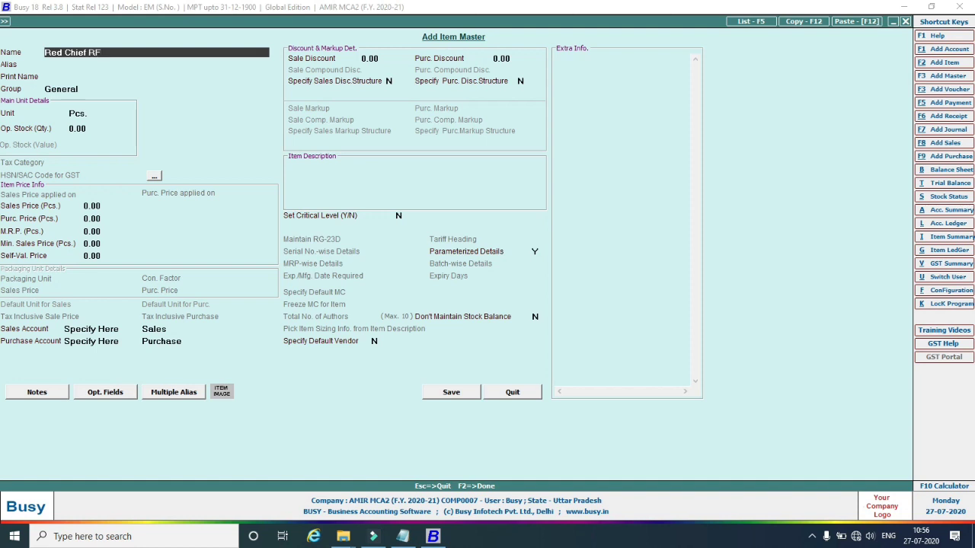
type("201")
key("Return")
key("Return")
key("Return")
key("Return")
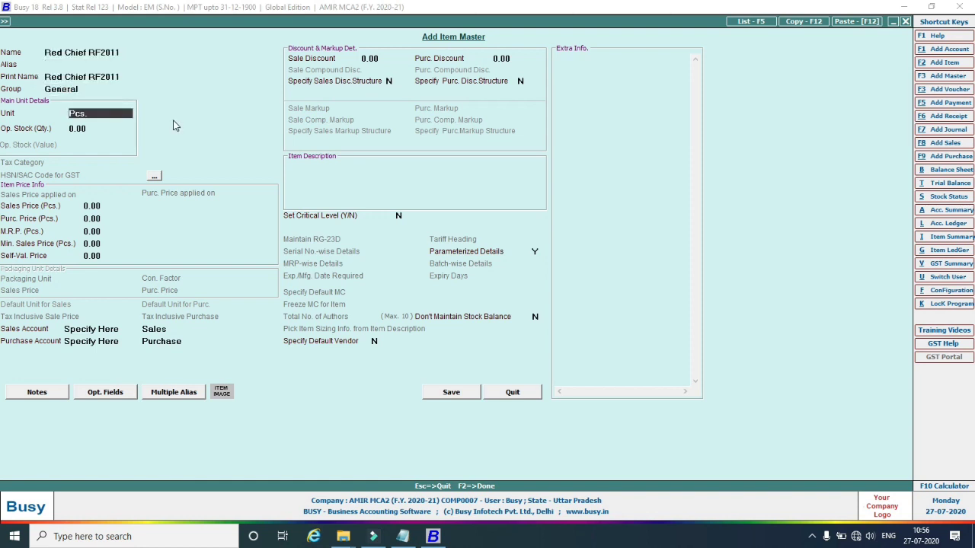
left_click(439, 393)
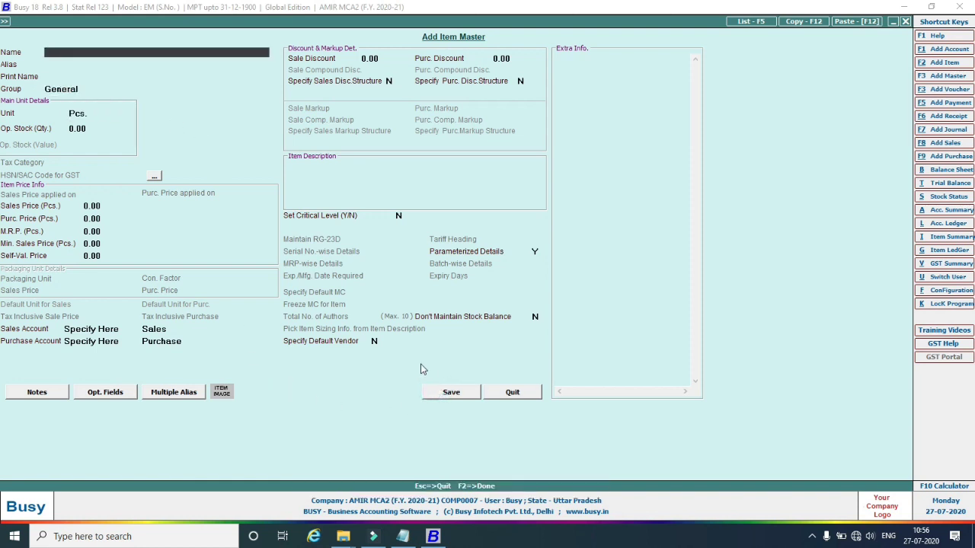
Add and save the item WoodLand WL5634.
left_click(402, 536)
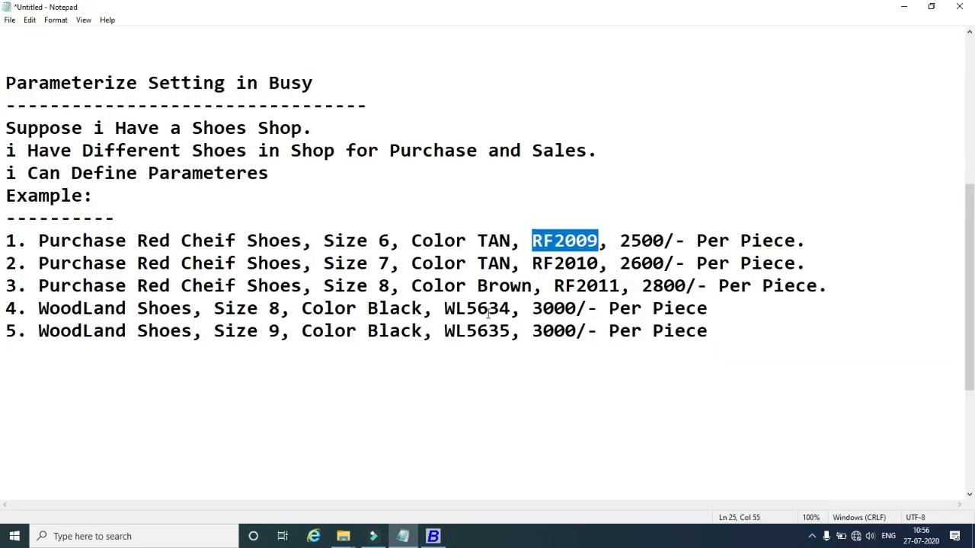
left_click(432, 537)
type("Wo")
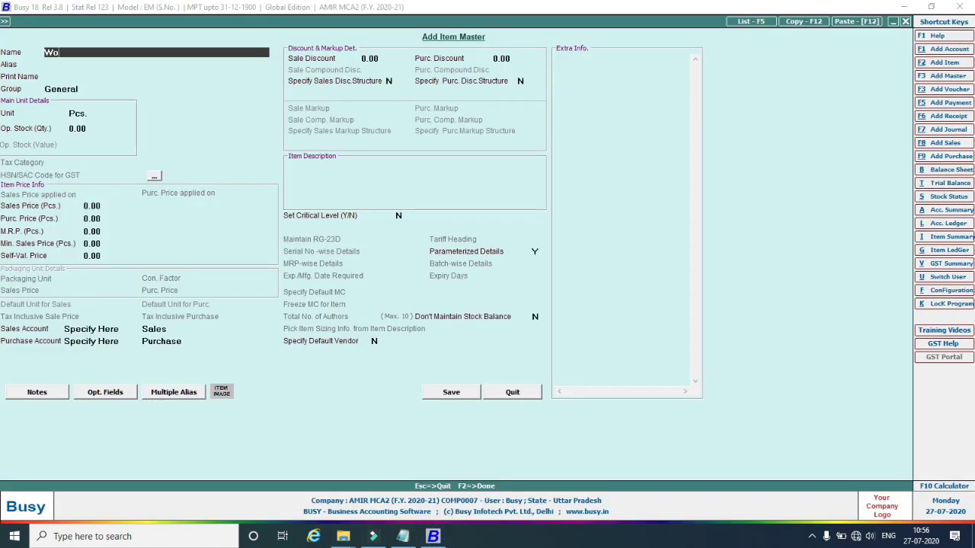
type("odLand WL5634")
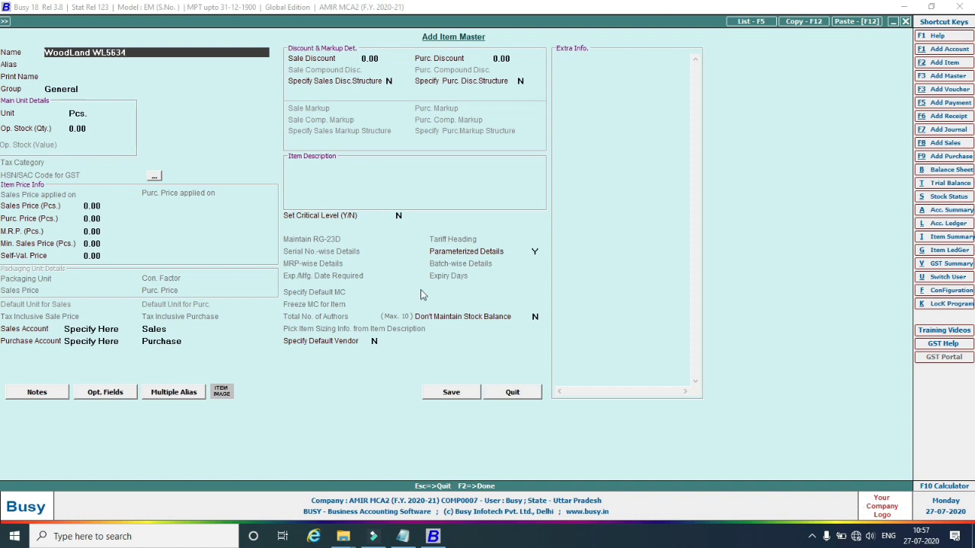
key("Return")
key("Return")
key("Return")
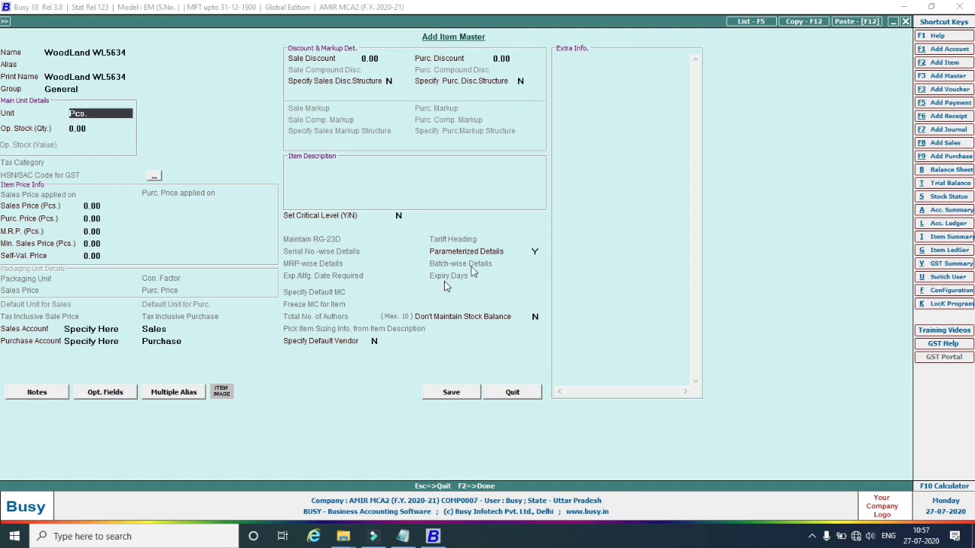
left_click(451, 393)
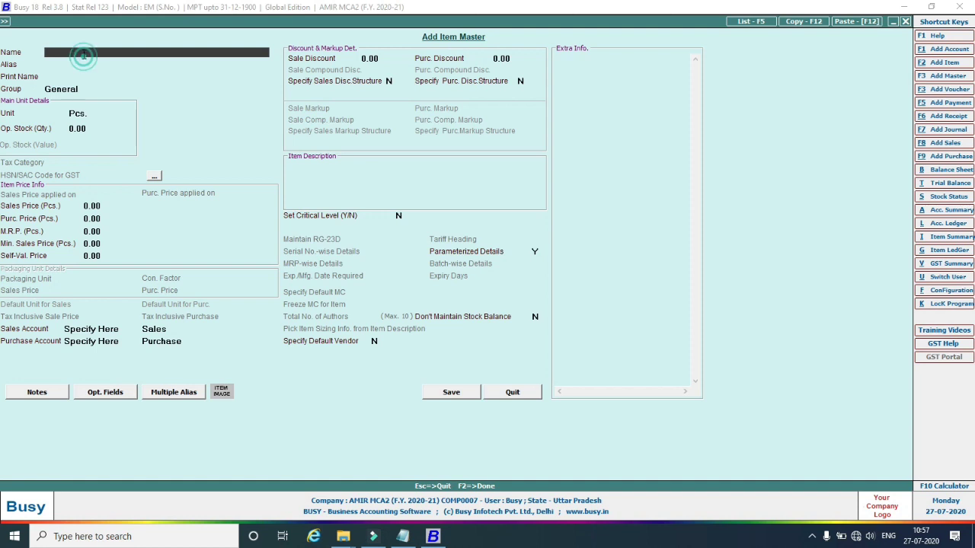
Add and save WoodLand WL5635, then close the Add Item Master form.
type("Wood")
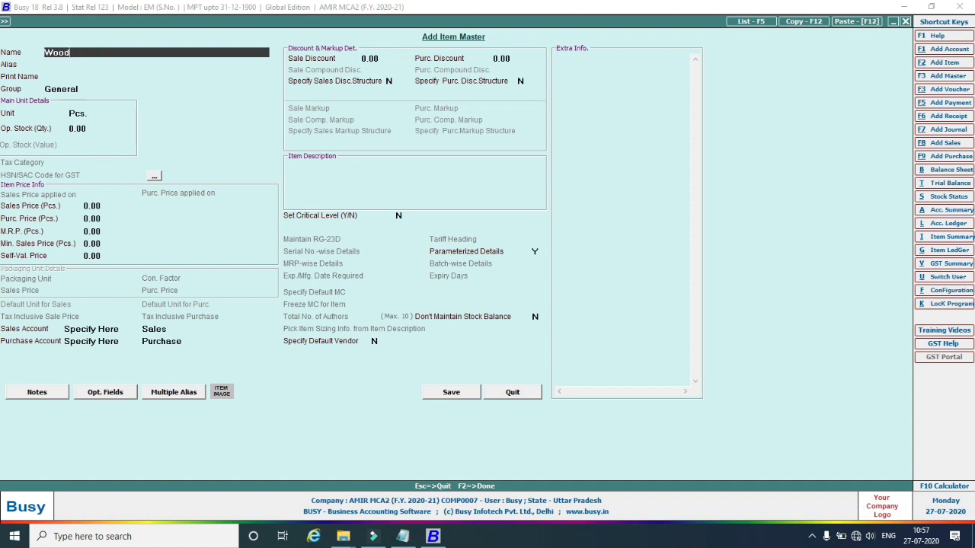
type("Land WL5635")
key("Return")
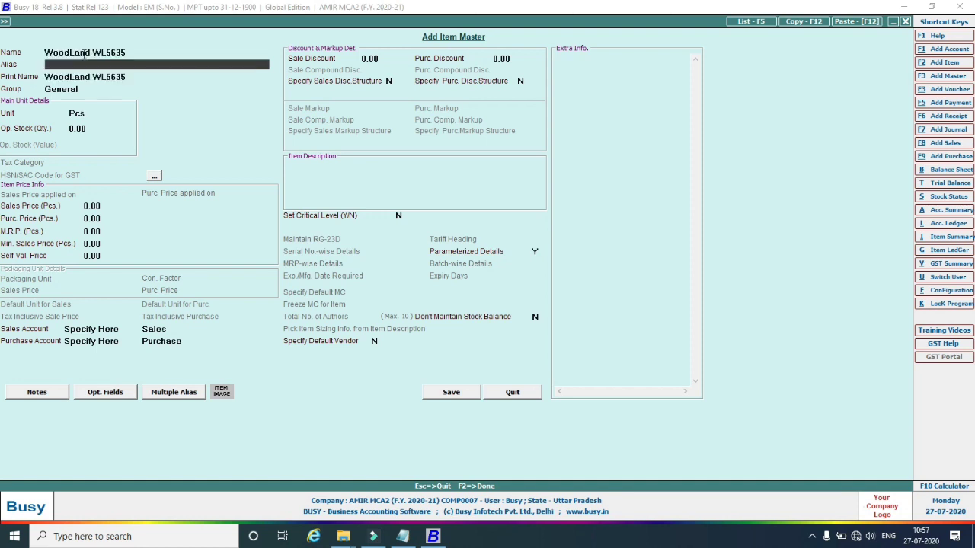
left_click(461, 399)
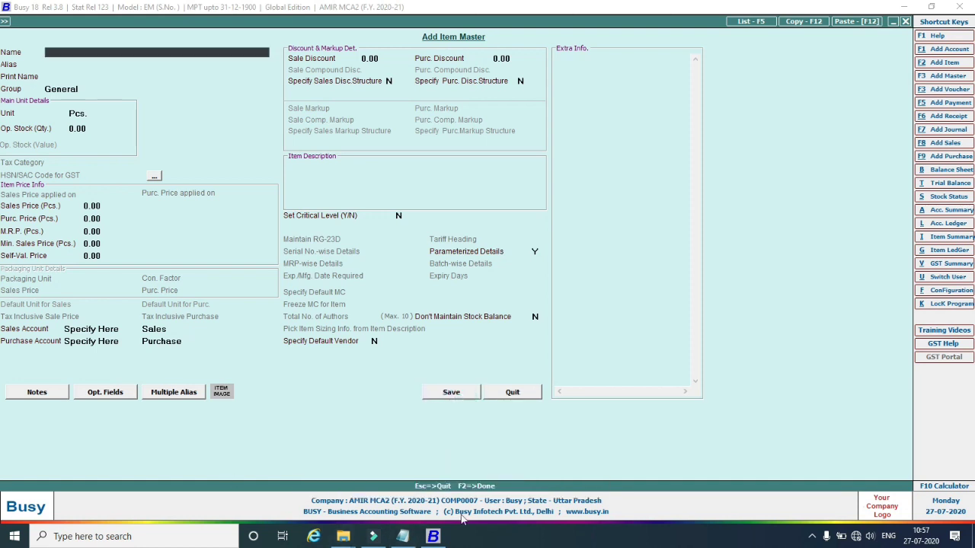
left_click(415, 539)
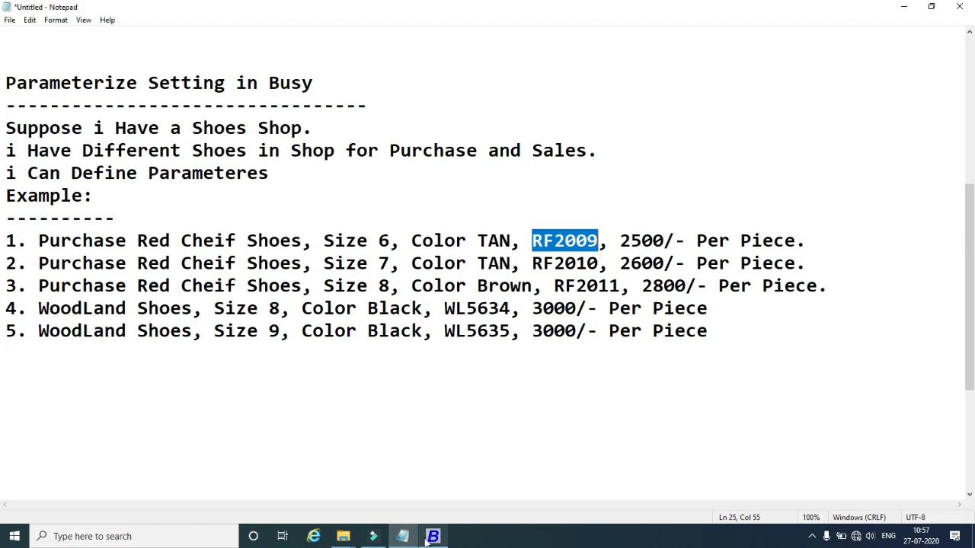
left_click(433, 536)
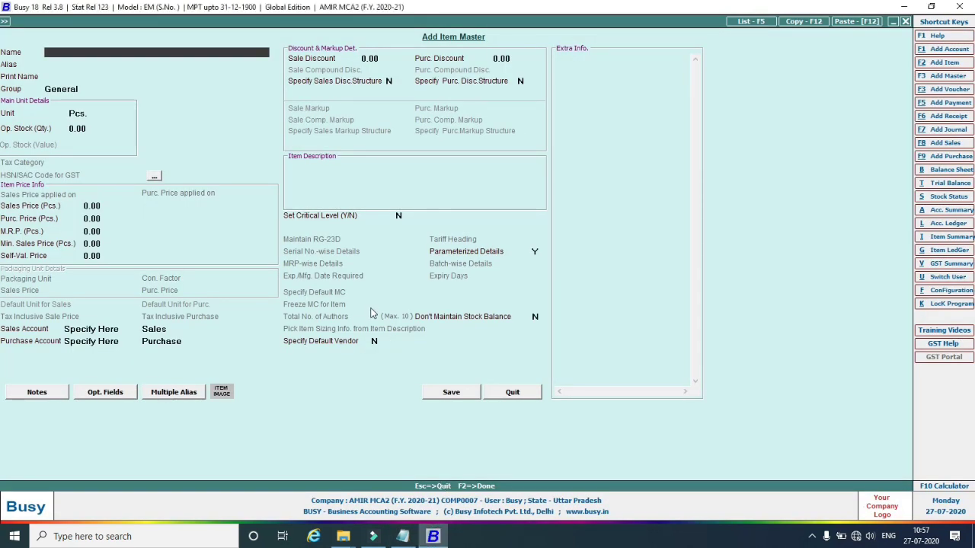
key("Escape")
key("Escape")
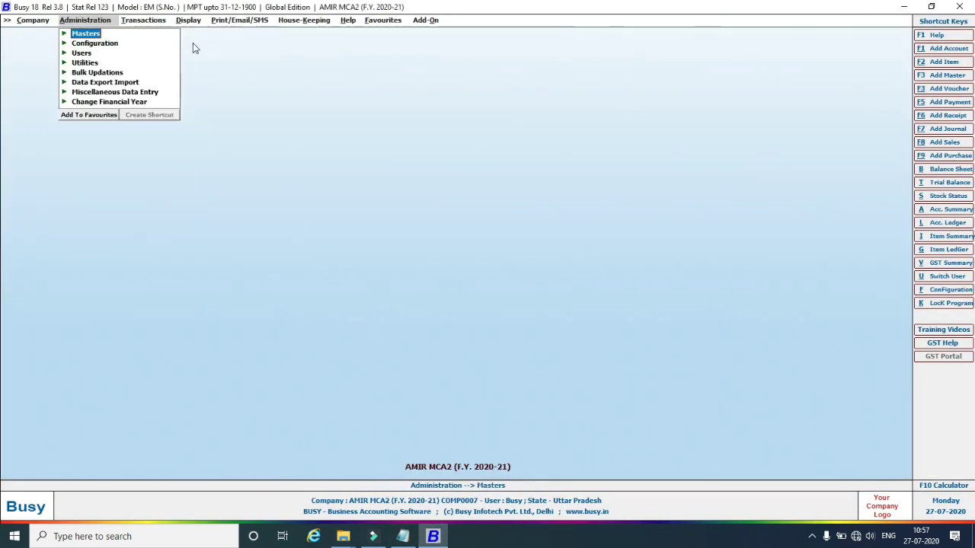
Start a purchase voucher: Main series, 01-07-2020, No. 1, Busy Infotech Pvt. Ltd., Main Store.
left_click(153, 20)
left_click(147, 44)
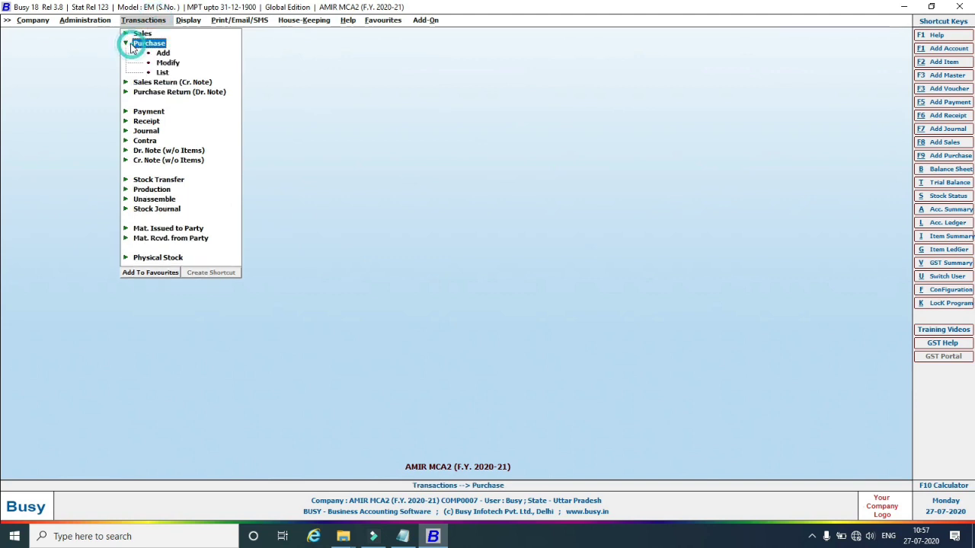
left_click(162, 53)
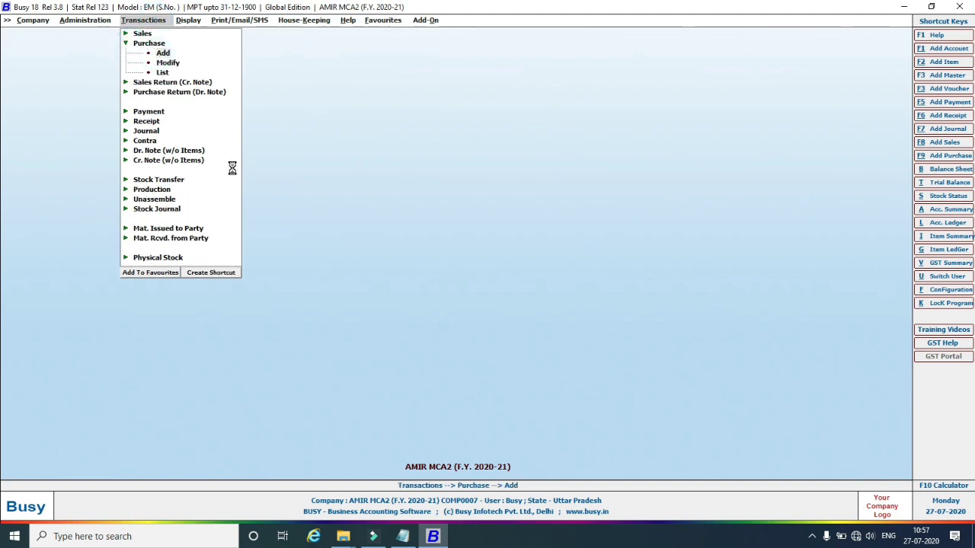
key("Return")
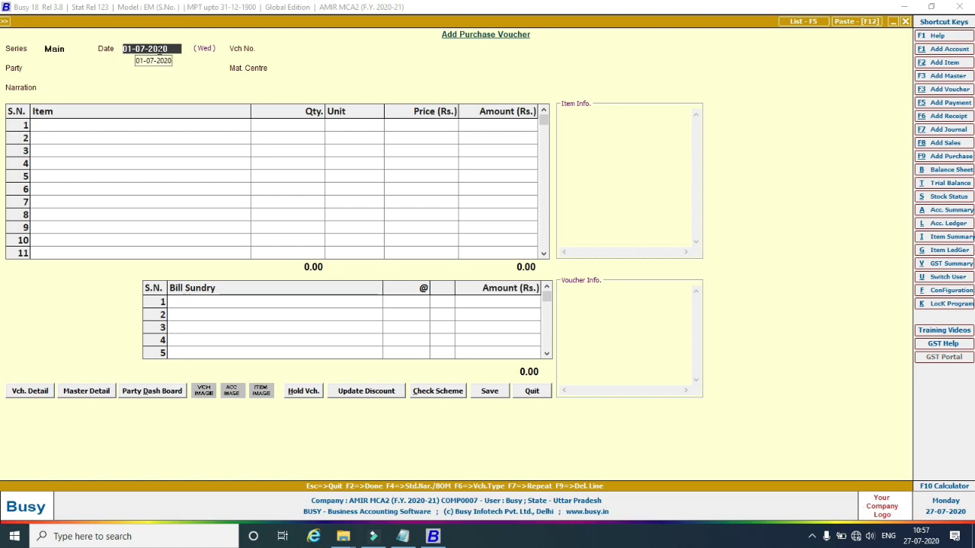
key("Return")
key("Return")
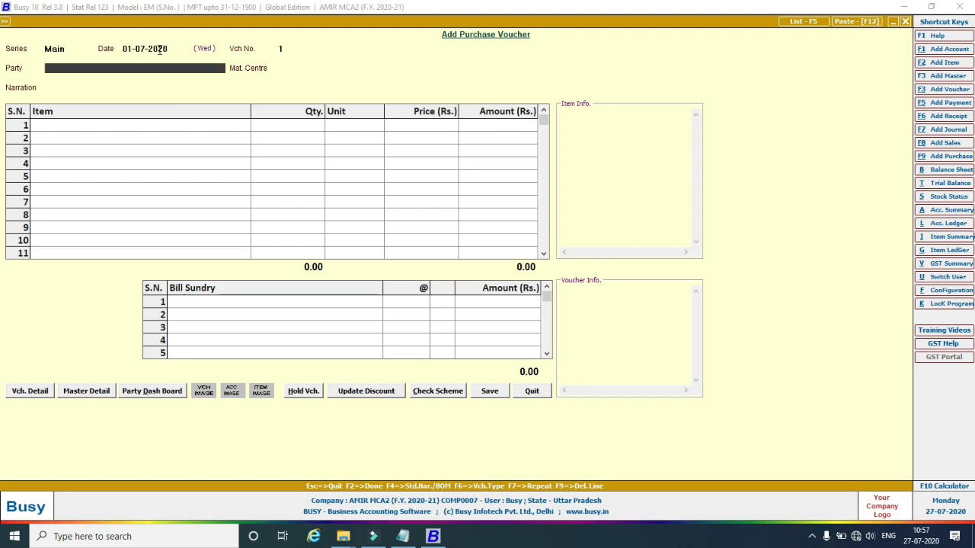
key("Return")
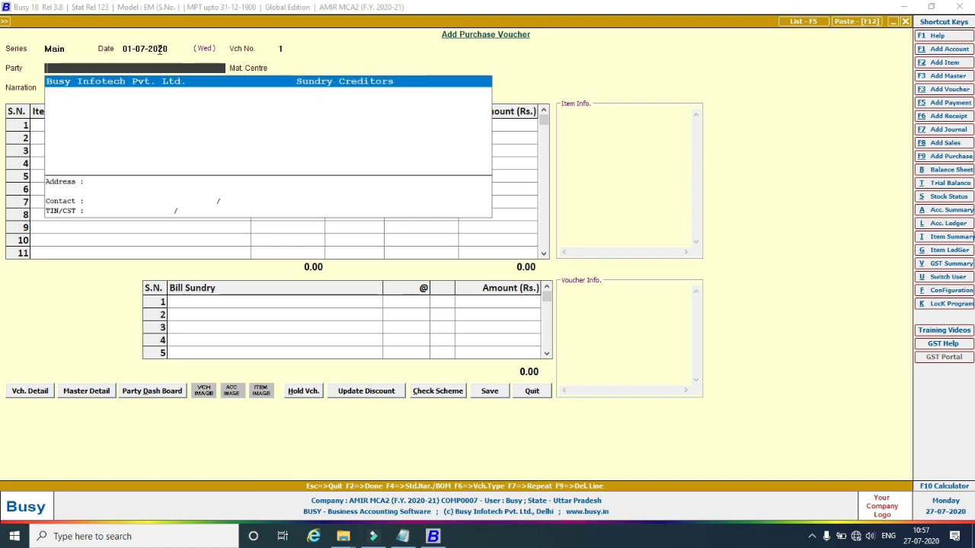
key("Return")
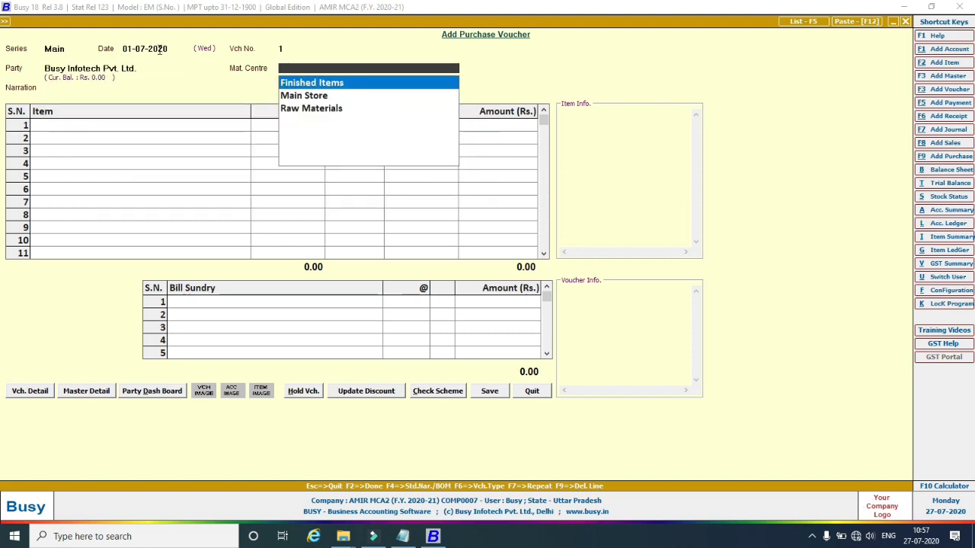
key("Down")
key("Return")
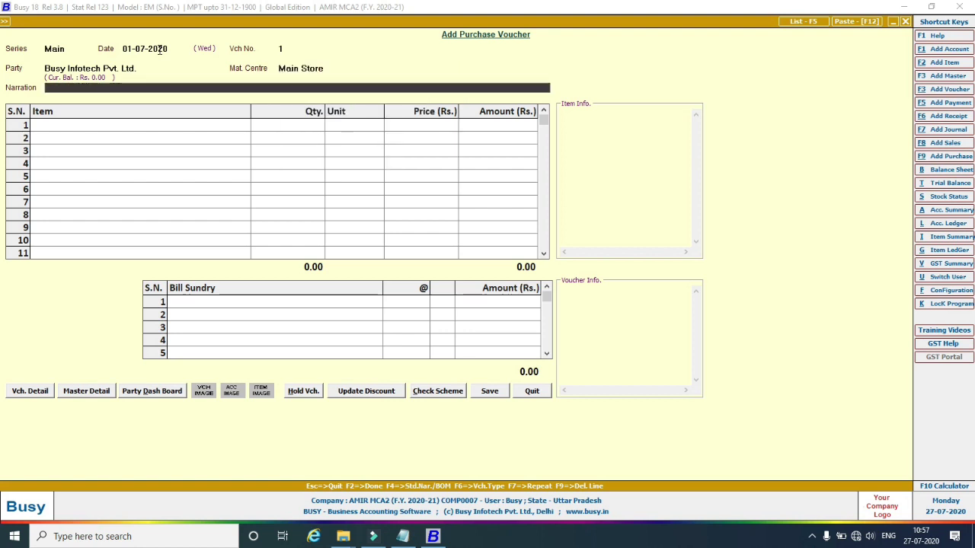
key("Return")
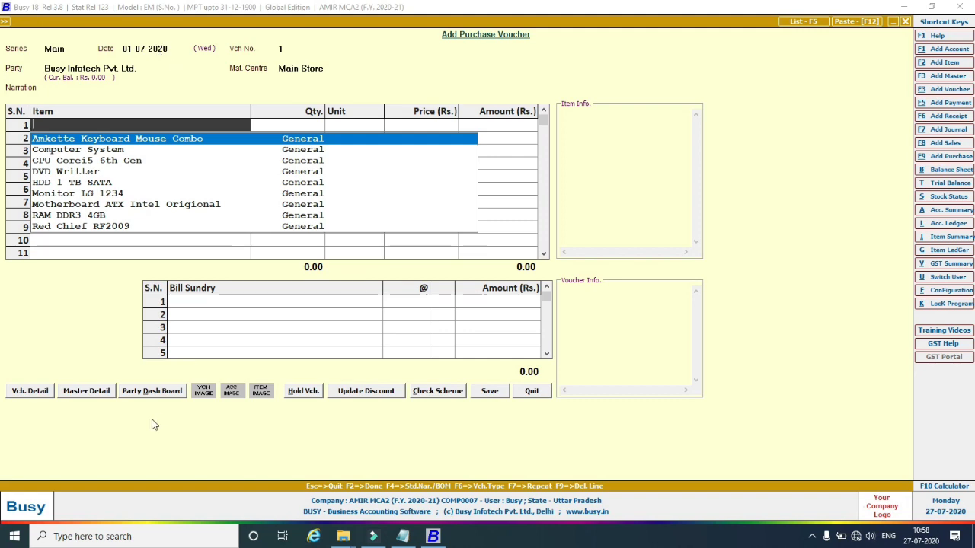
Add Red Chief RF2009 with quantity 5 as the first item row.
left_click(402, 537)
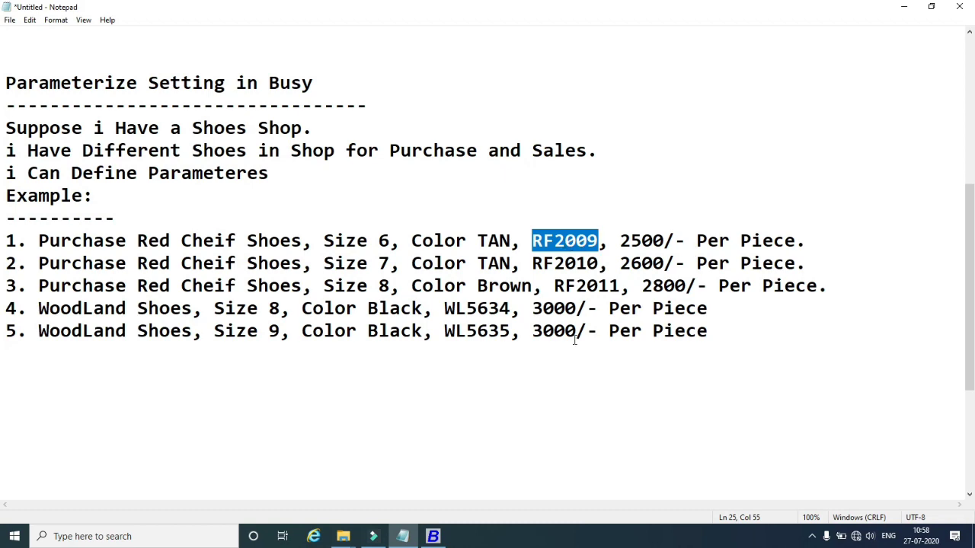
left_click(409, 539)
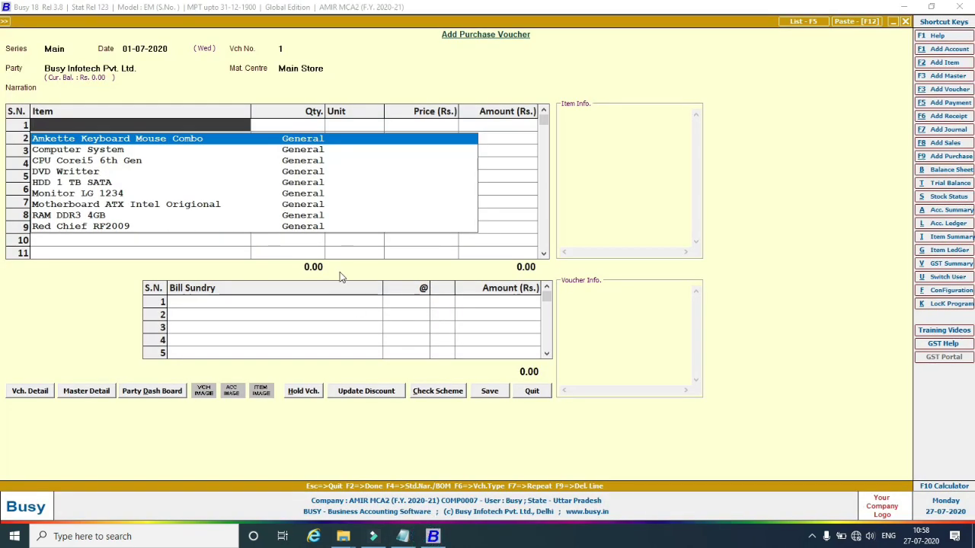
type("r")
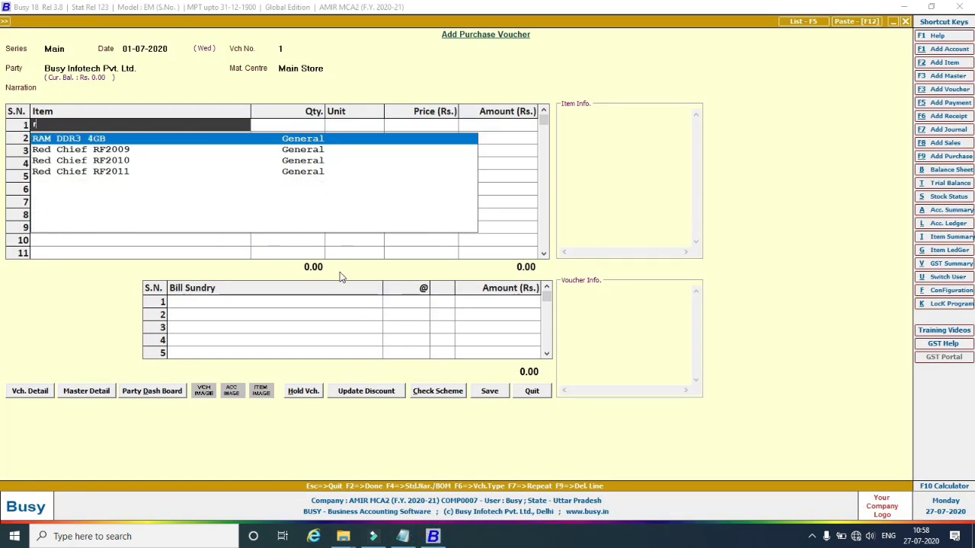
key("Down")
key("Down")
key("Up")
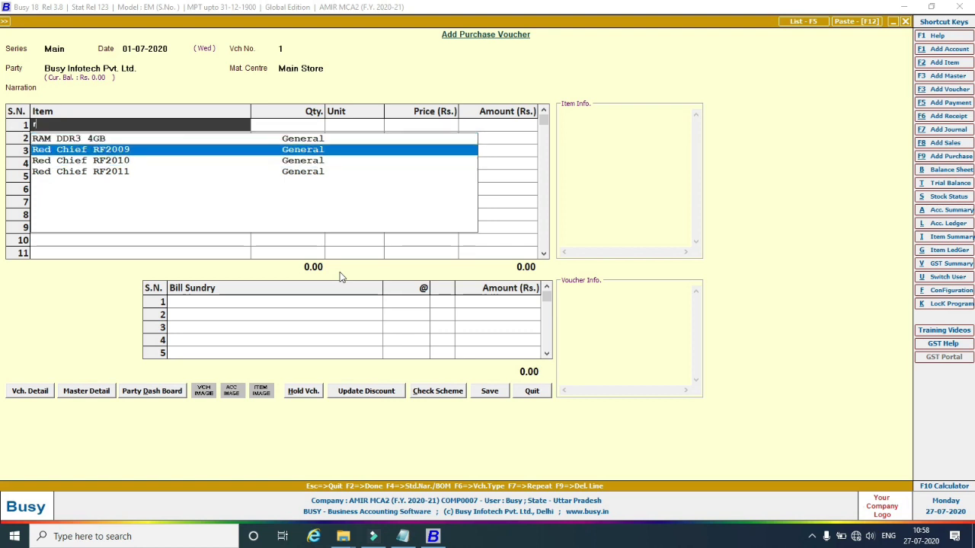
key("Return")
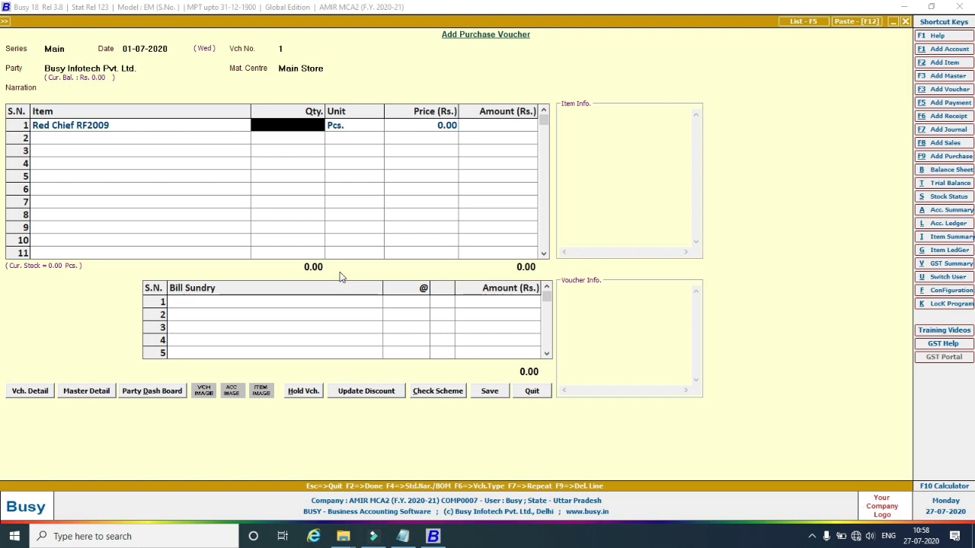
type("5")
key("Return")
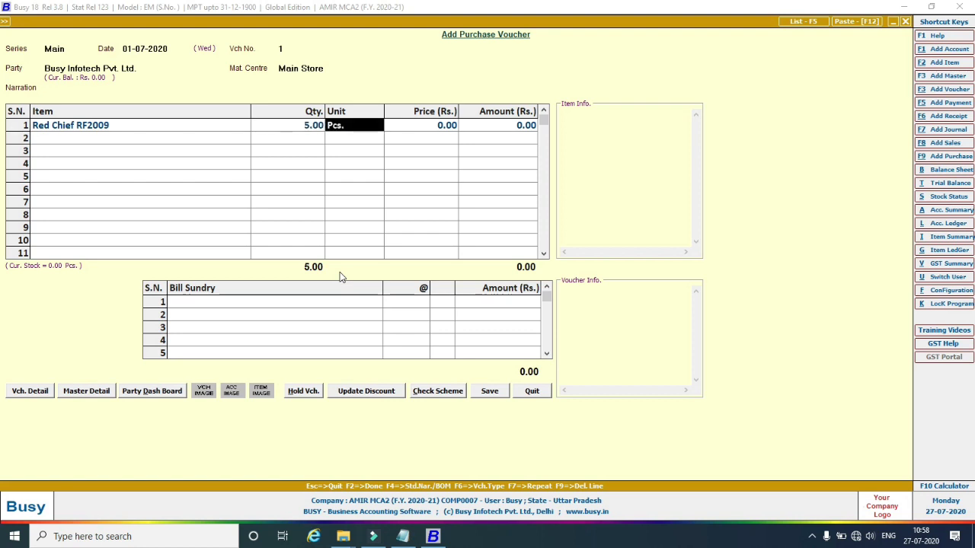
key("Return")
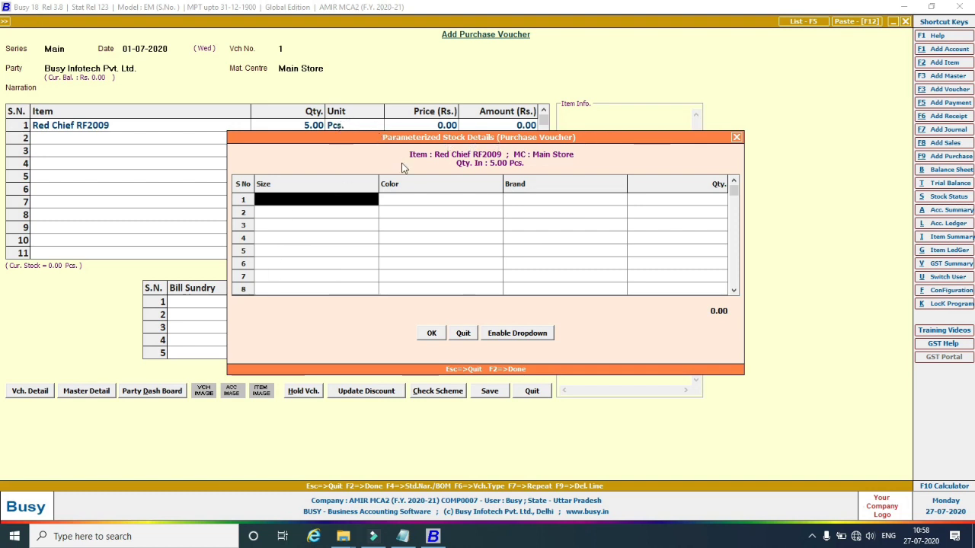
Record Red Chief RF2009's 5.00 Pcs as Size 6, Color TAN, Brand Red Chief.
left_click(316, 200)
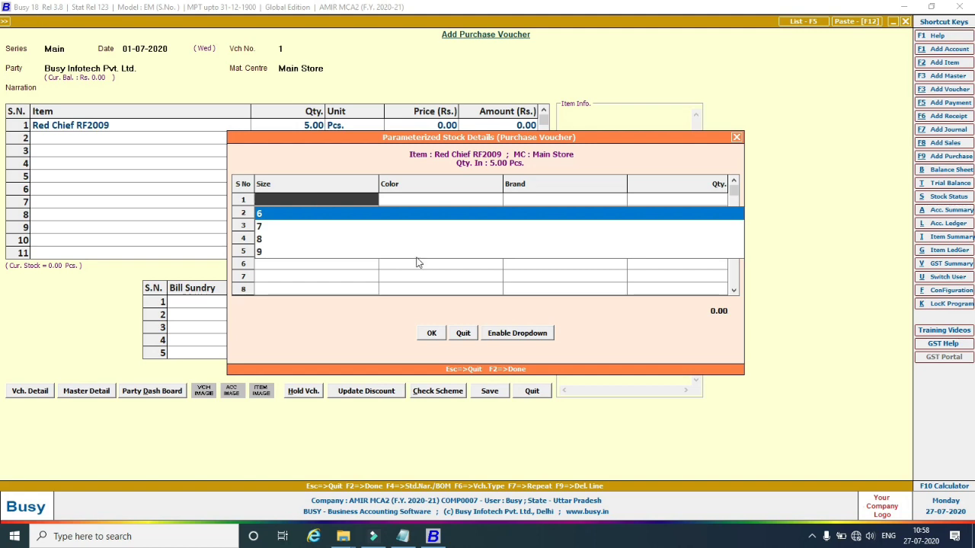
left_click(402, 537)
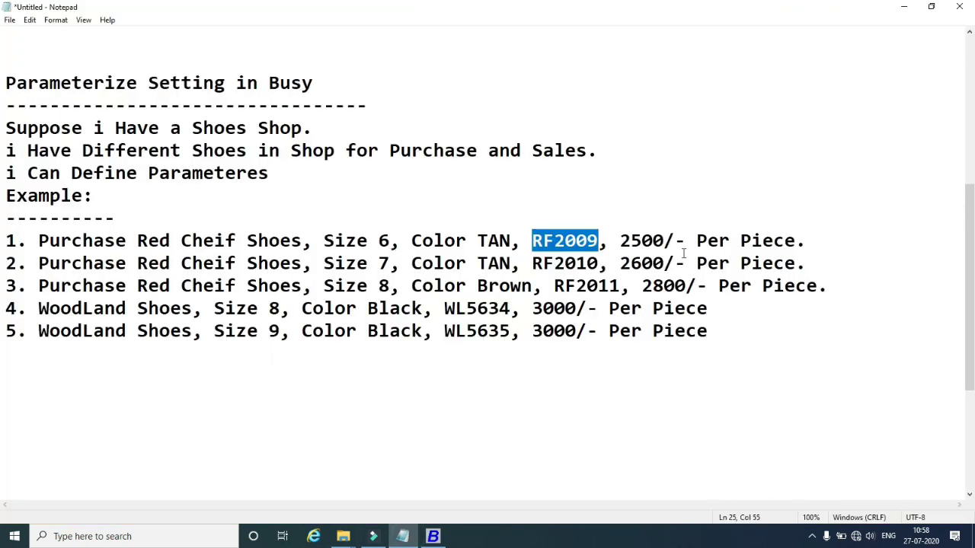
left_click(441, 535)
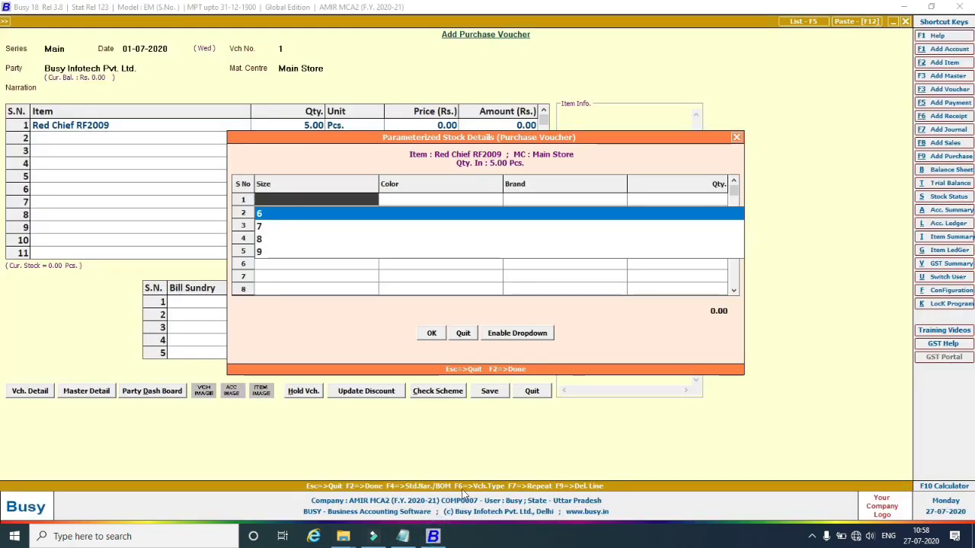
key("Return")
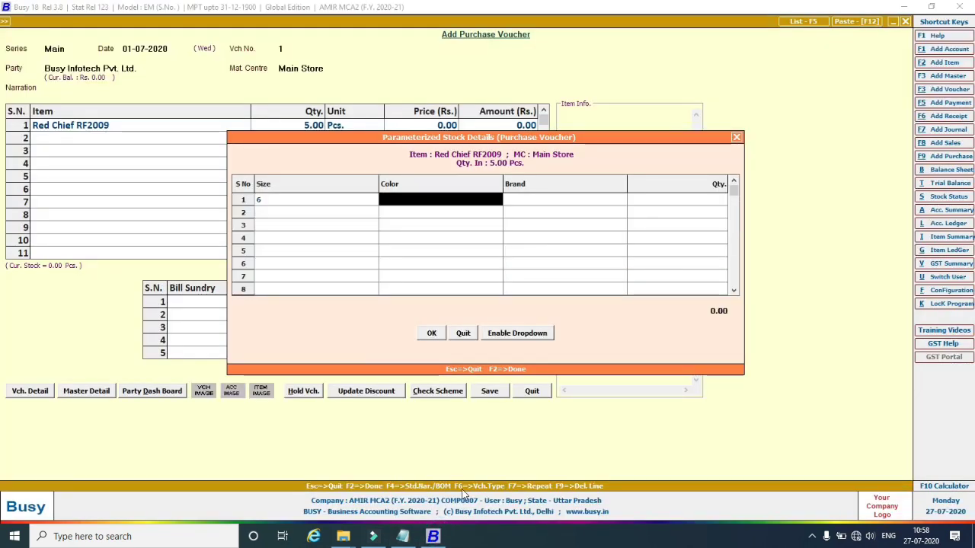
type("t")
key("Return")
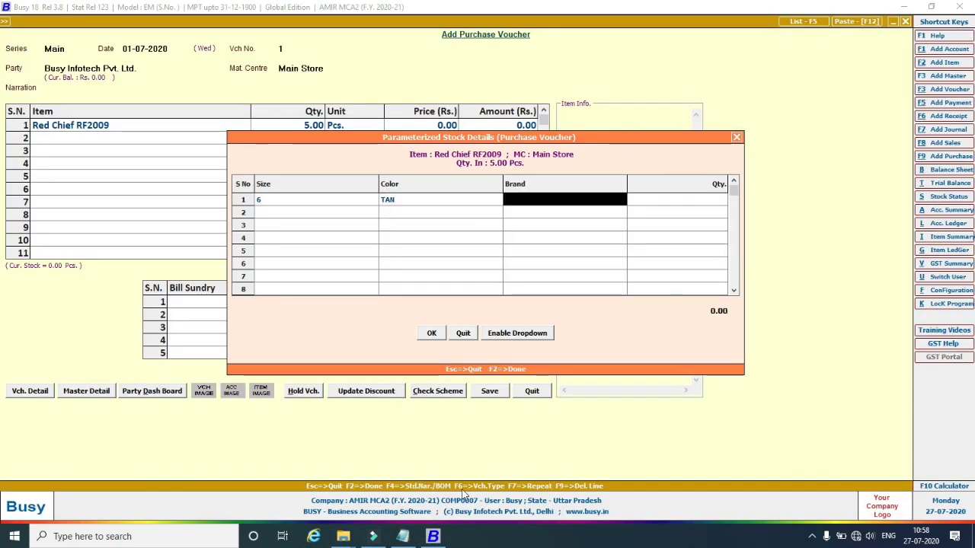
type("r")
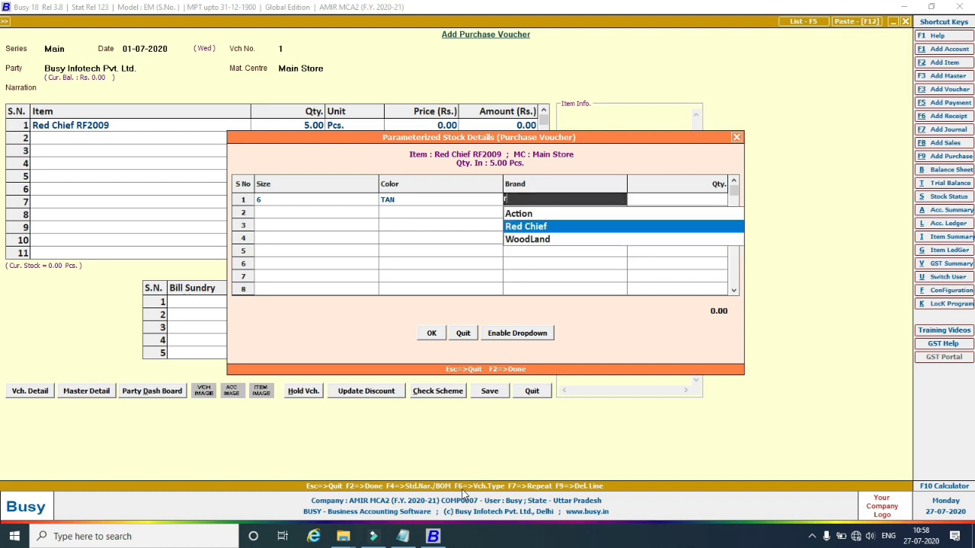
key("Return")
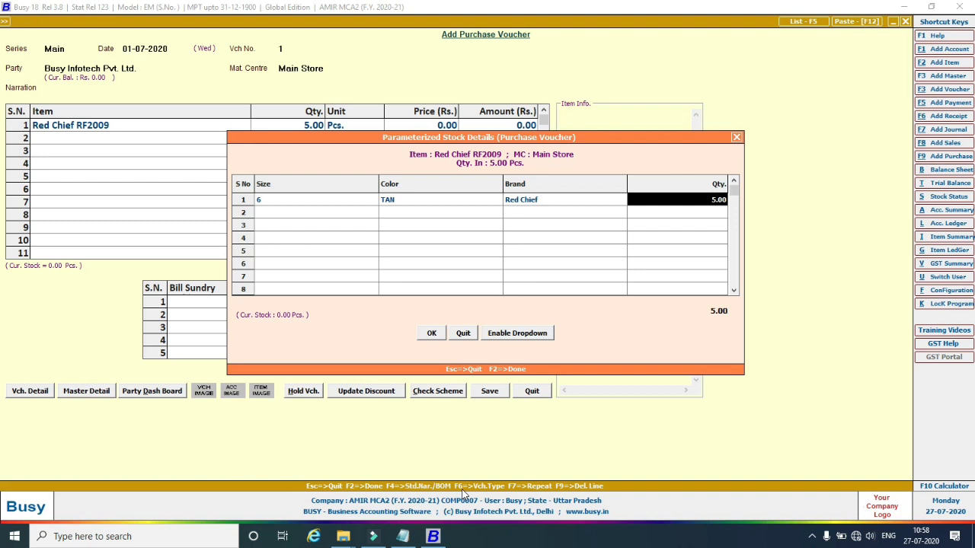
left_click(428, 334)
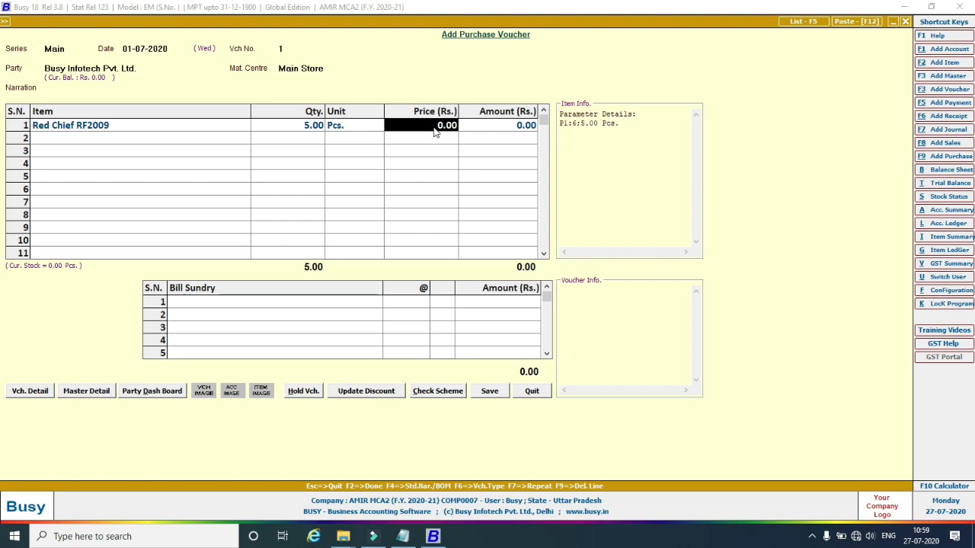
Price Red Chief RF2009 at 2,500.00 for a 12,500.00 amount and start the second line.
type("2,5")
type("00")
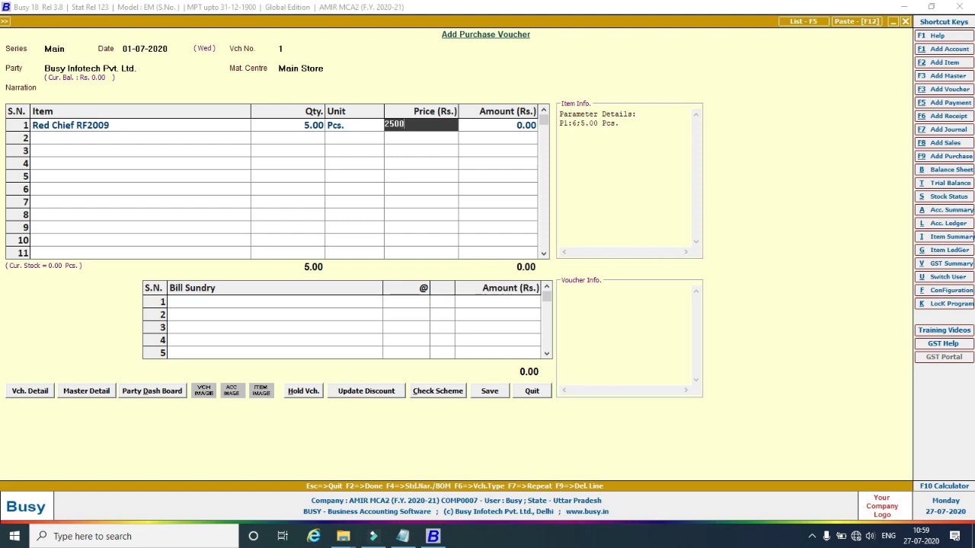
key("Return")
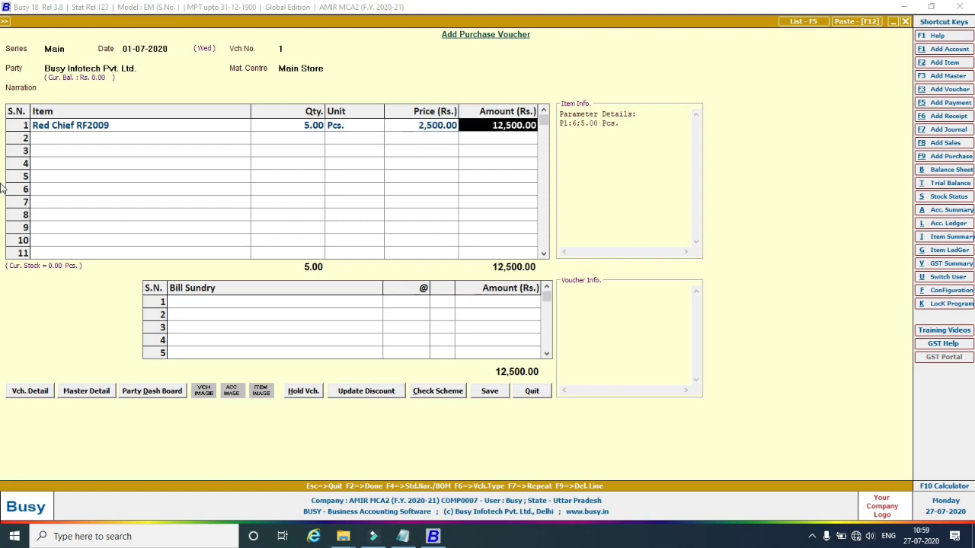
left_click(62, 138)
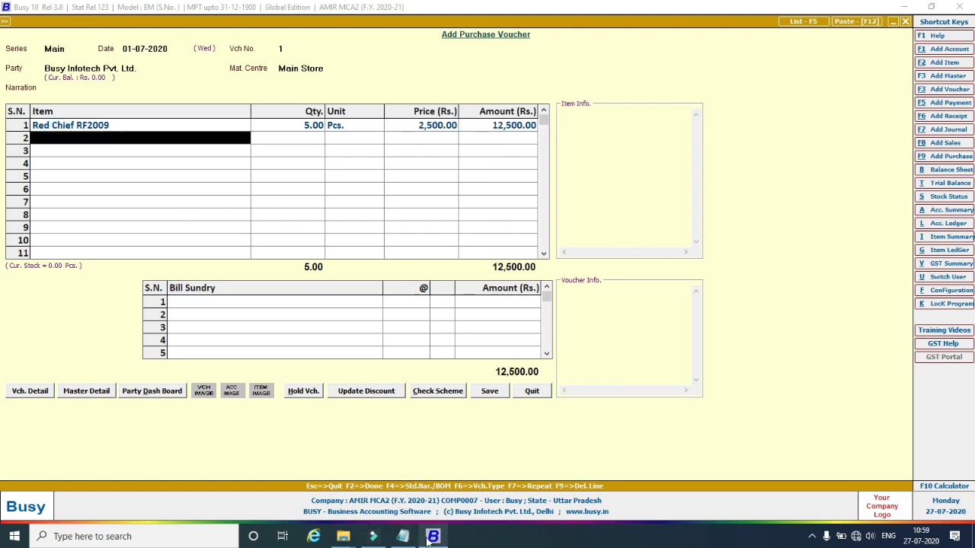
left_click(399, 537)
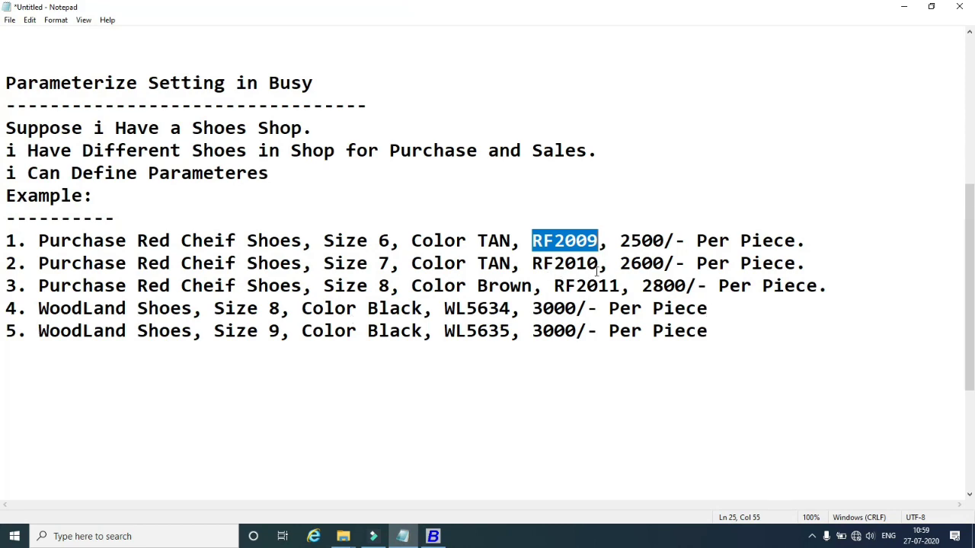
left_click(433, 537)
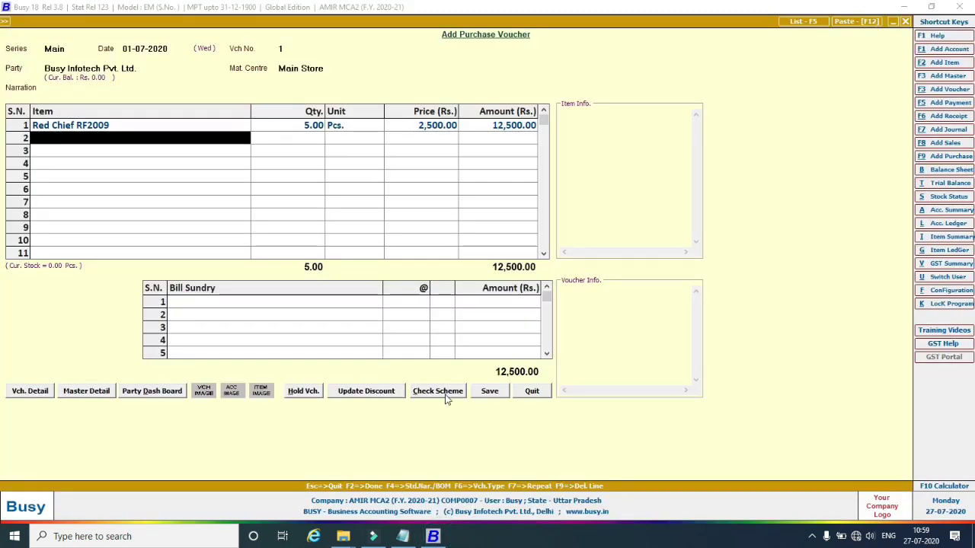
Add Red Chief RF2010 as the second row with quantity 5 and size 7.
type("re")
key("Down")
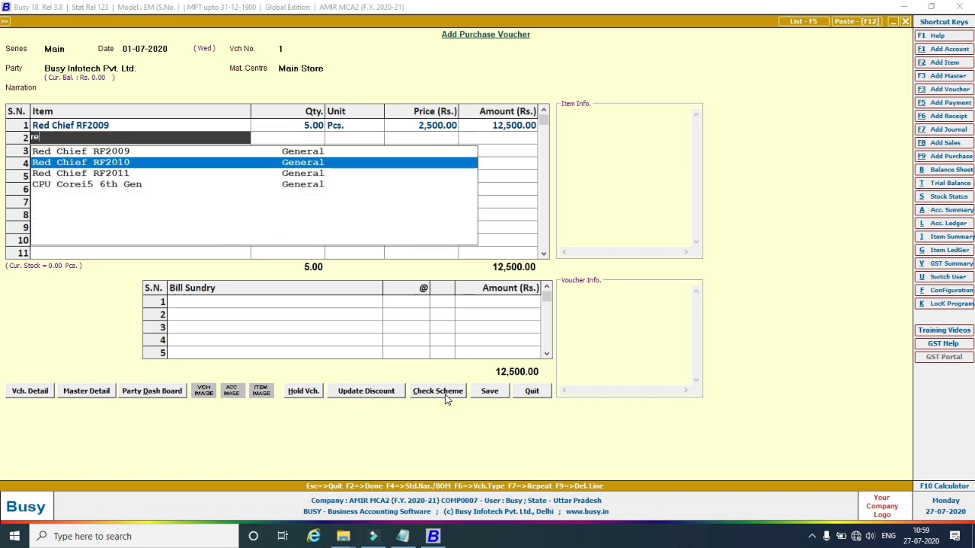
key("Return")
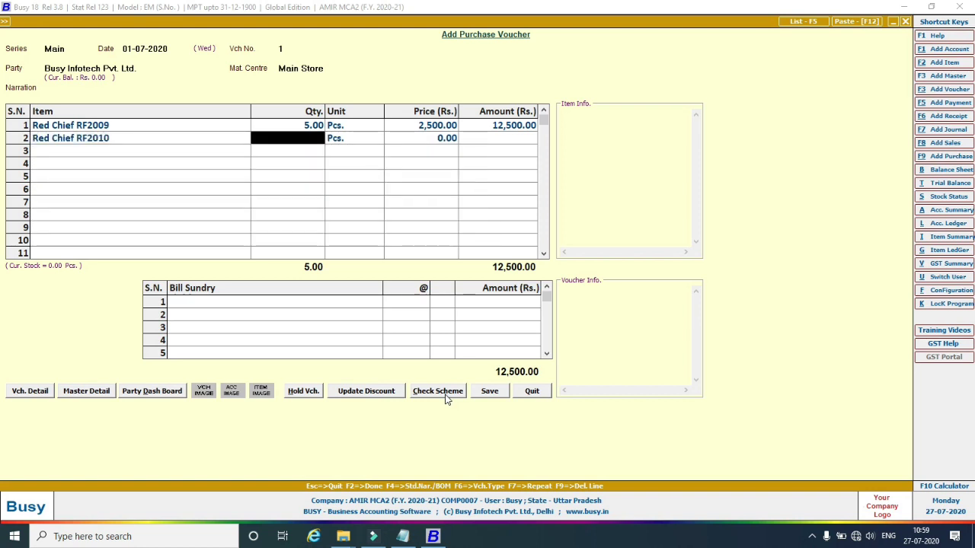
type("5")
key("Return")
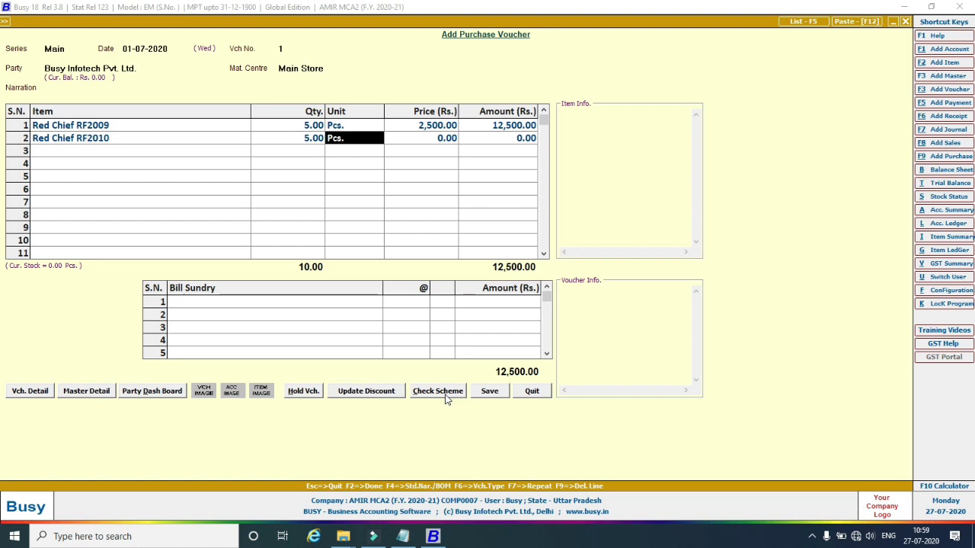
key("Return")
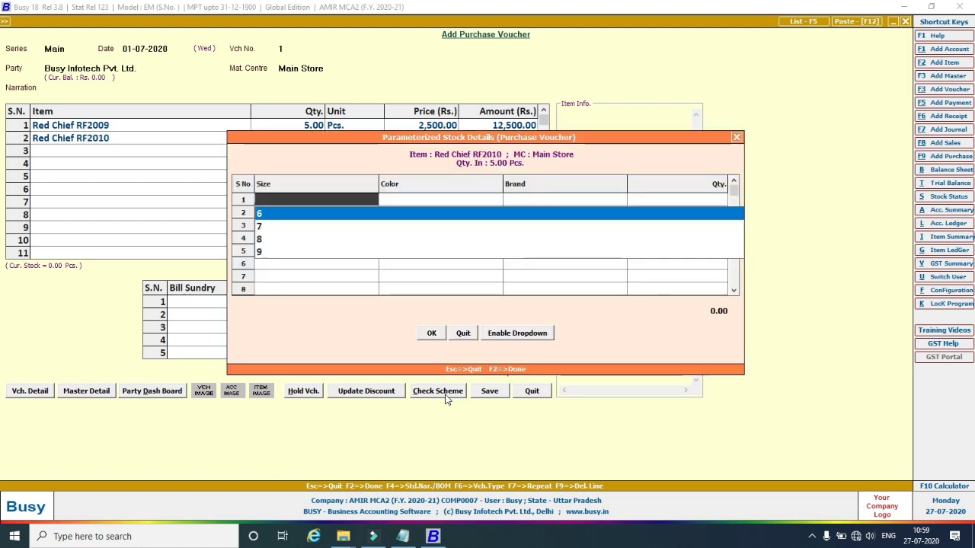
key("Down")
key("Return")
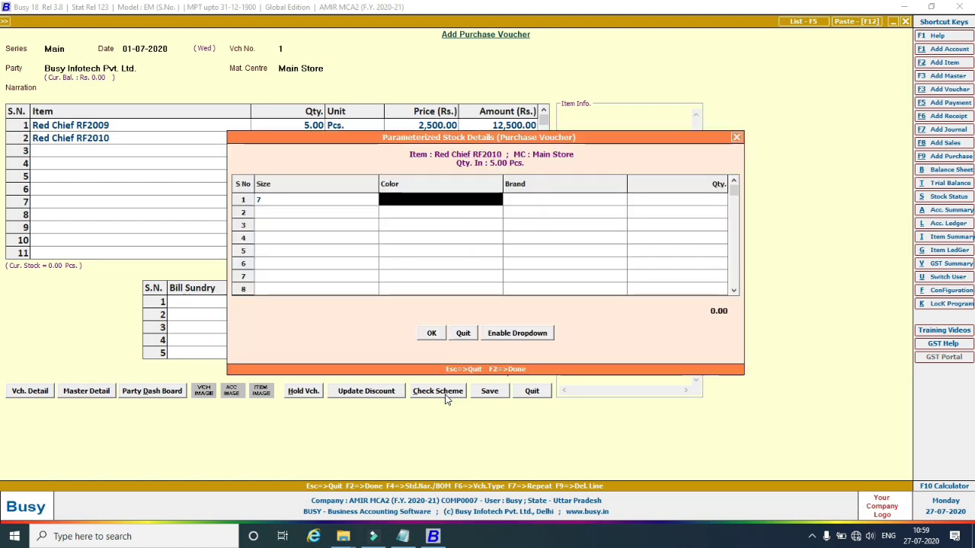
left_click(405, 535)
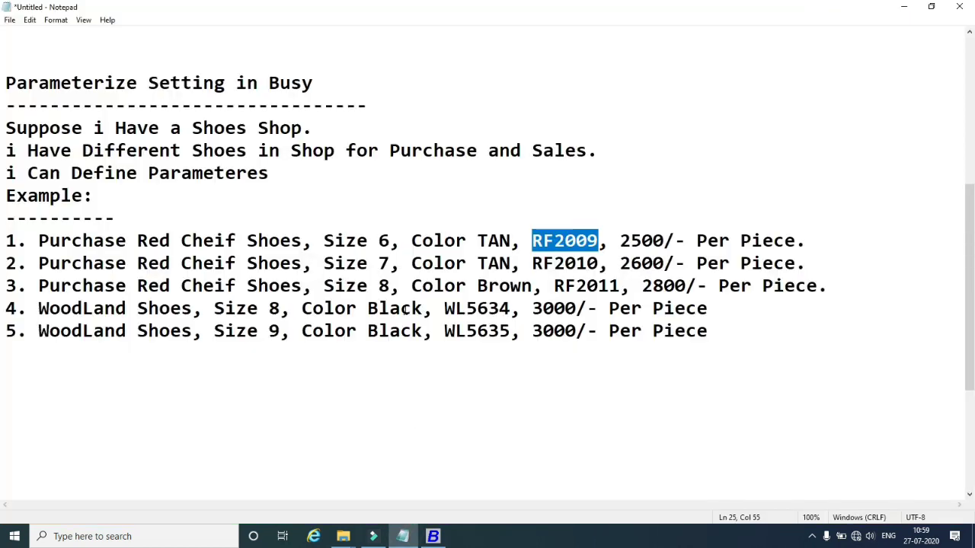
left_click(433, 536)
Give RF2010 colour TAN and brand Red Chief, and price it at 2,600.00.
type("t")
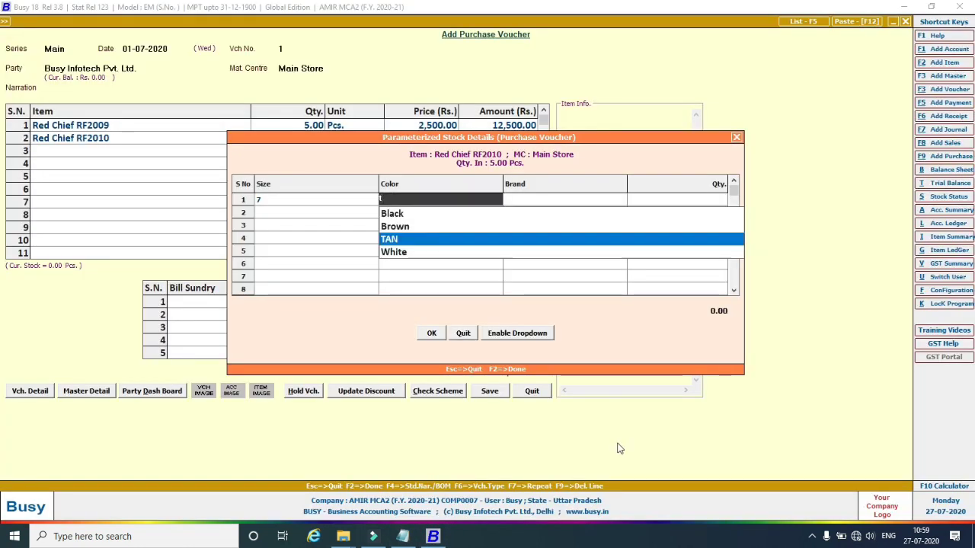
key("Return")
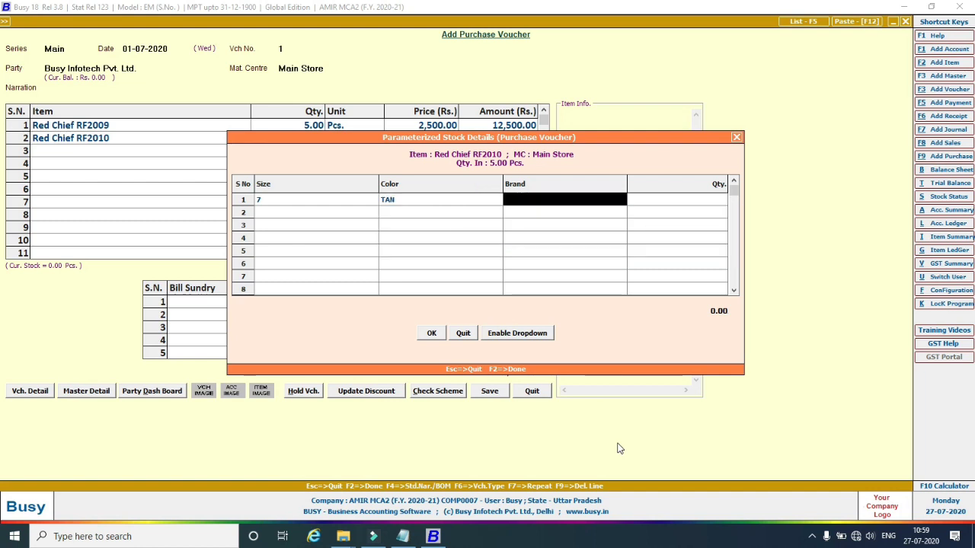
type("r")
key("Return")
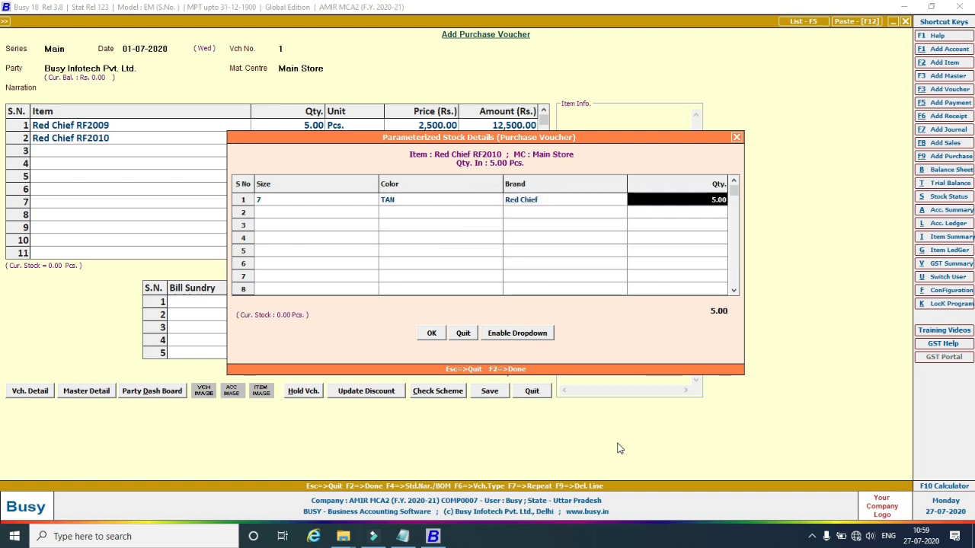
key("Return")
key("Return")
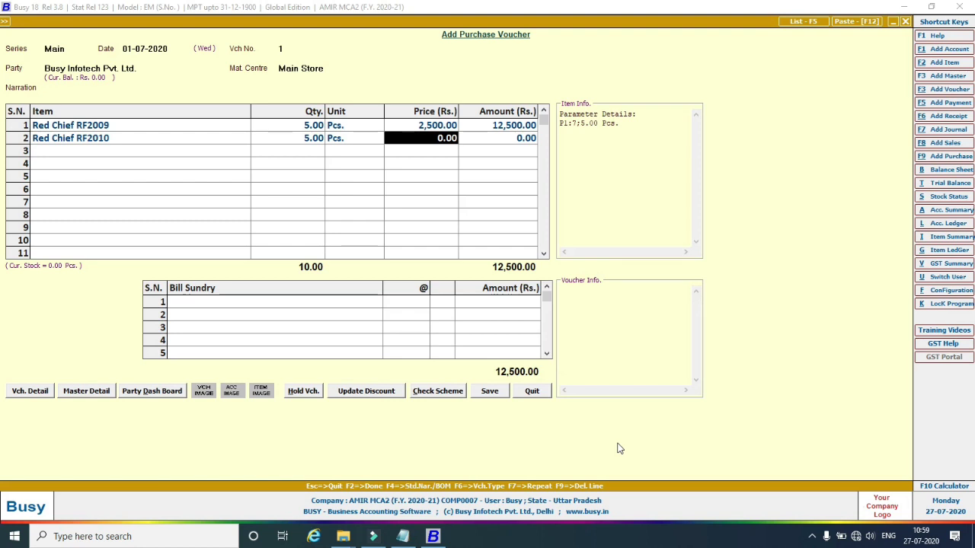
type("2,")
type("6")
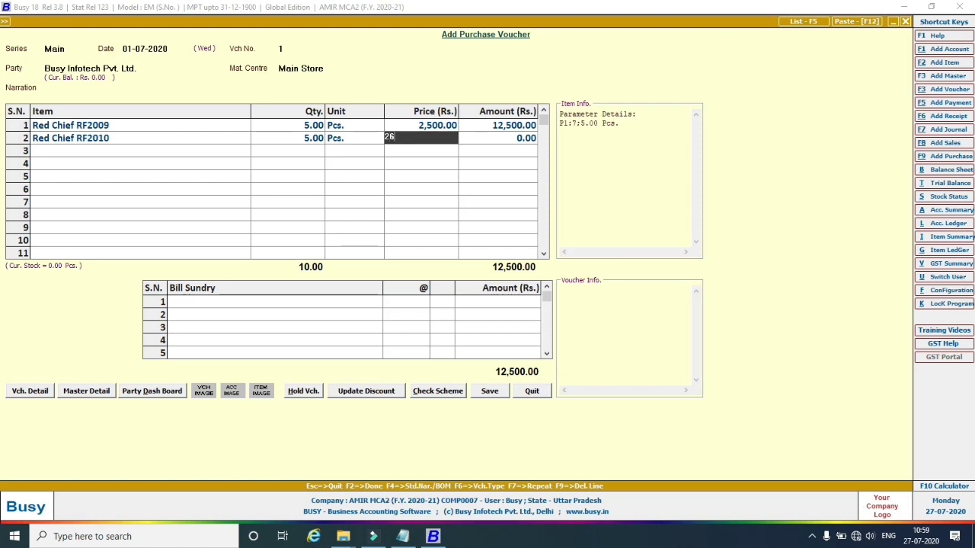
type("00")
key("Return")
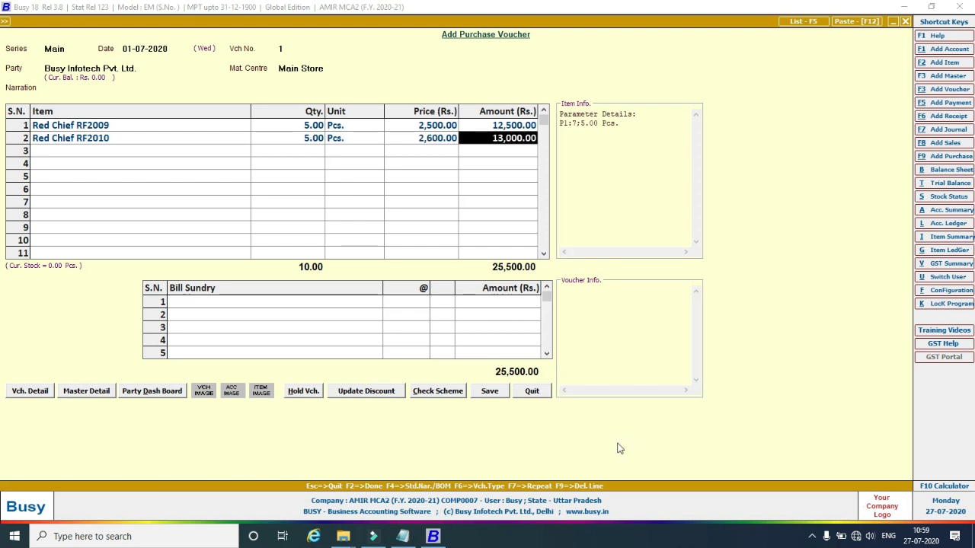
key("Return")
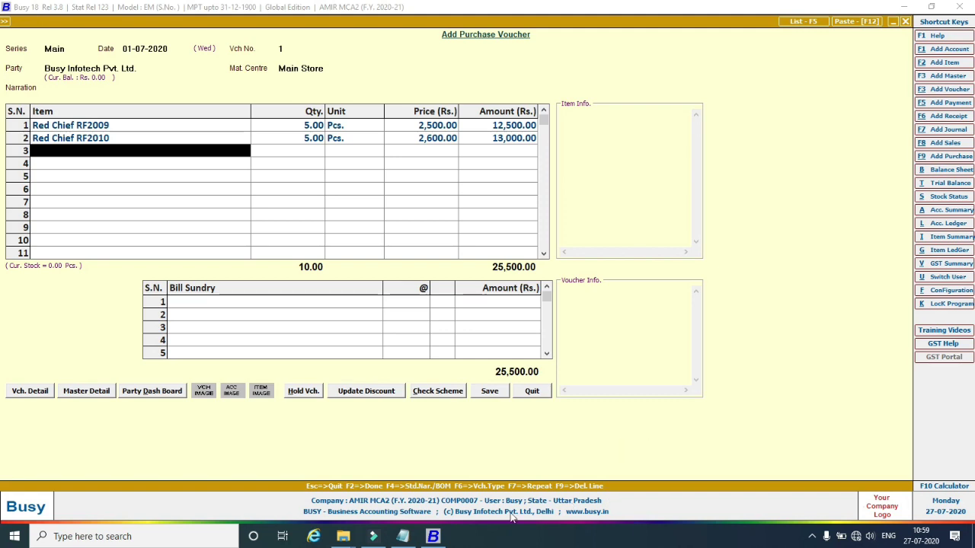
left_click(403, 536)
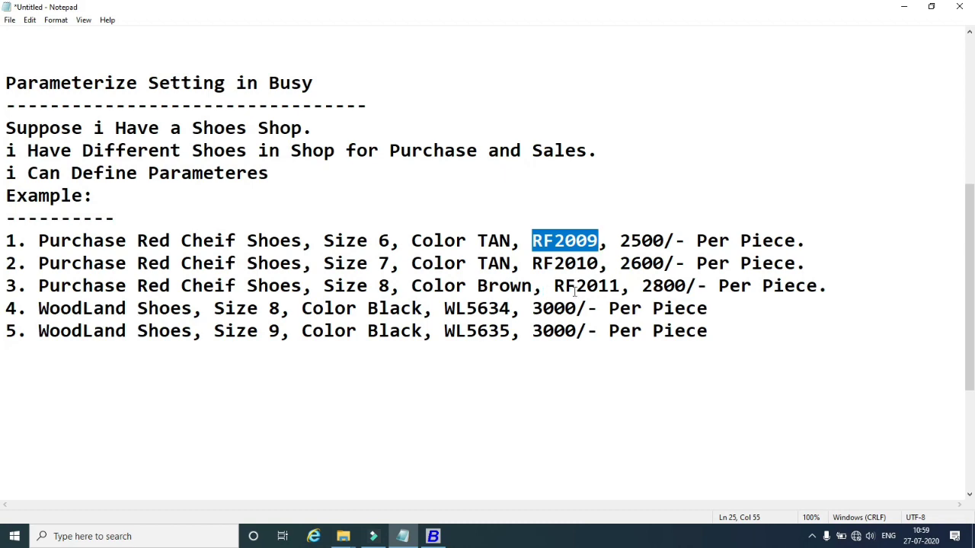
Add Red Chief RF2011 as the third row with quantity 5 and size 8.
left_click(433, 537)
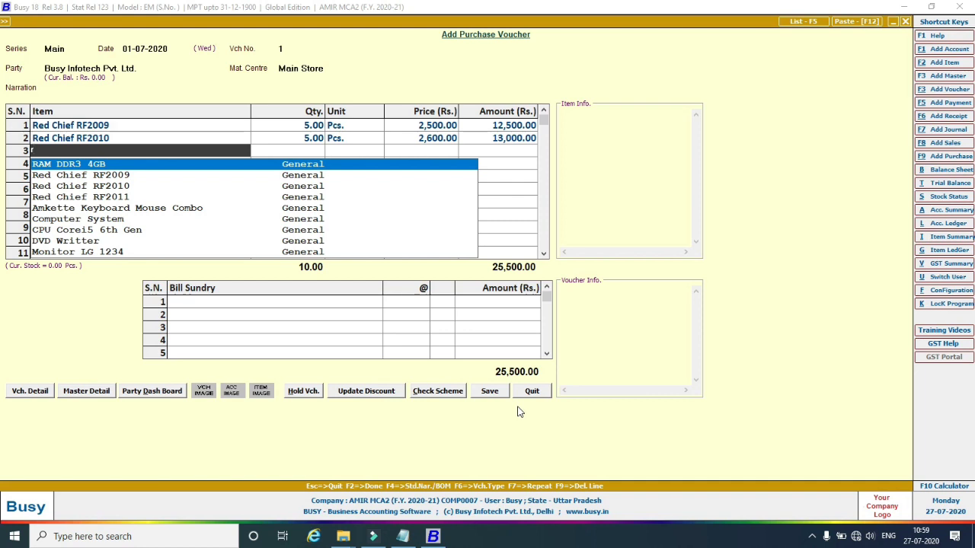
type("f")
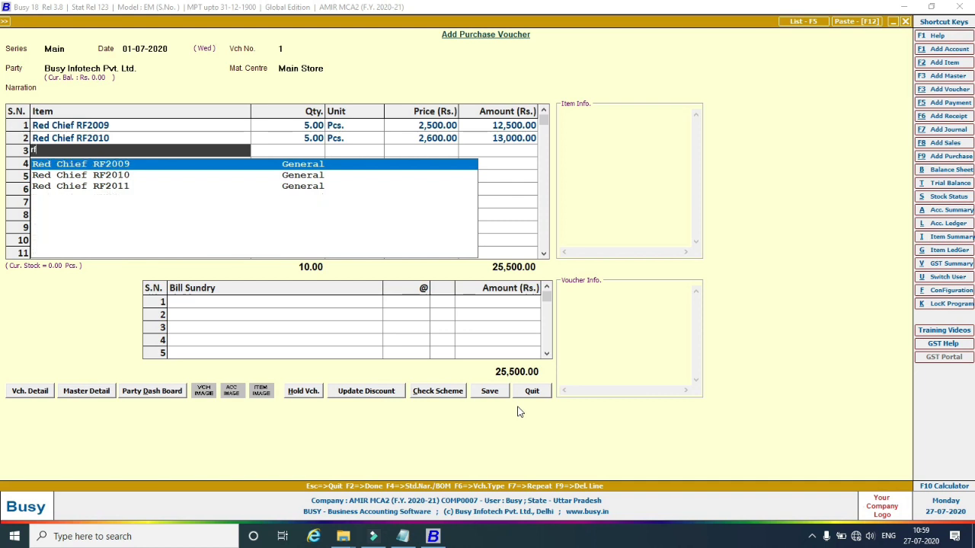
key("Down")
key("Down")
key("Return")
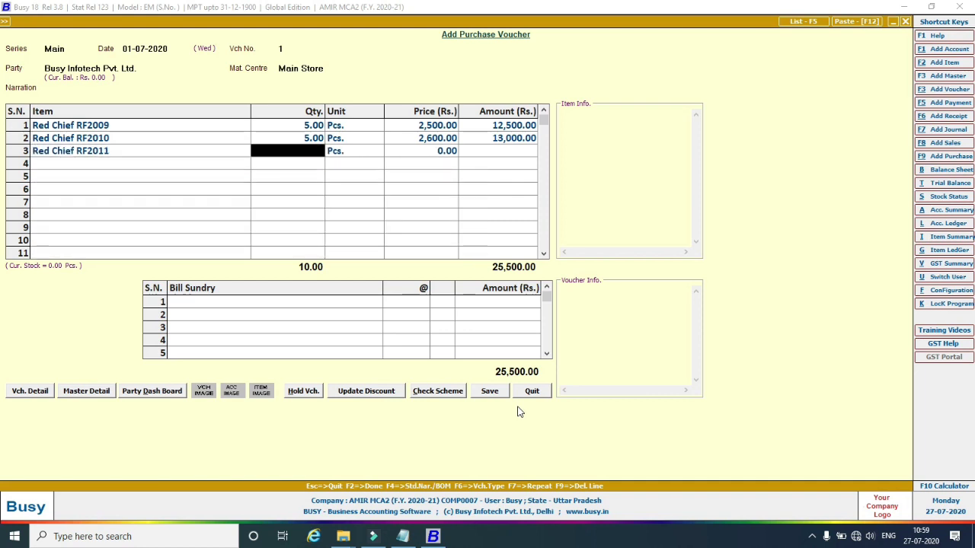
type("5")
key("Return")
key("Return")
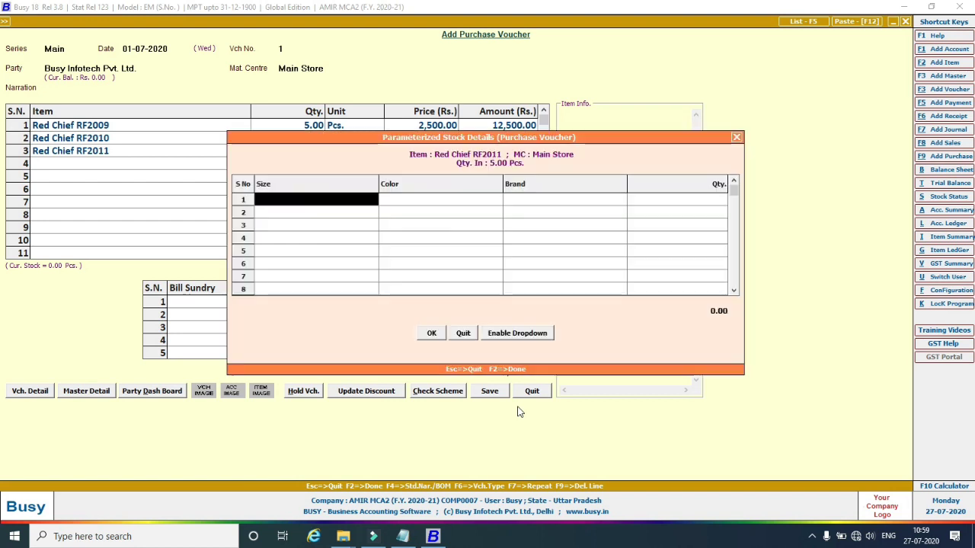
key("Down")
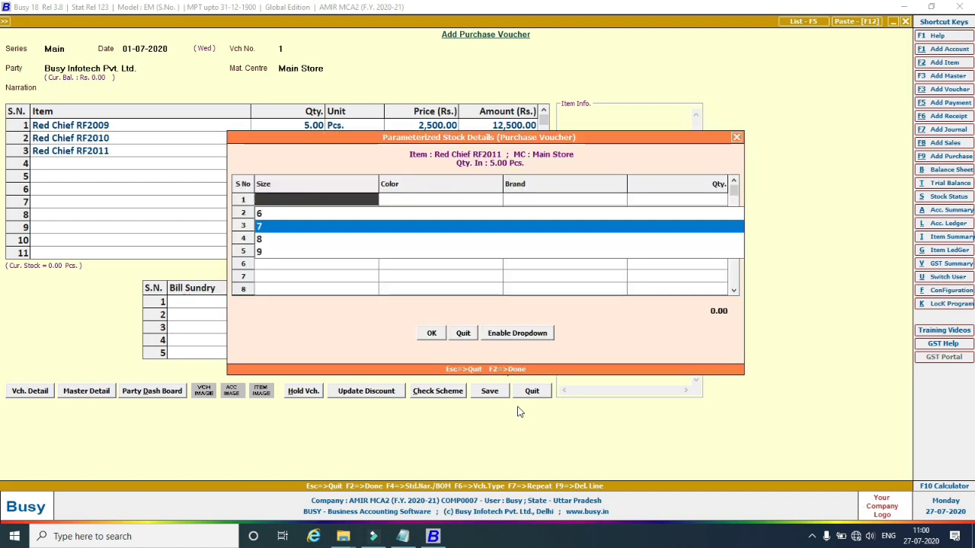
key("Down")
key("Return")
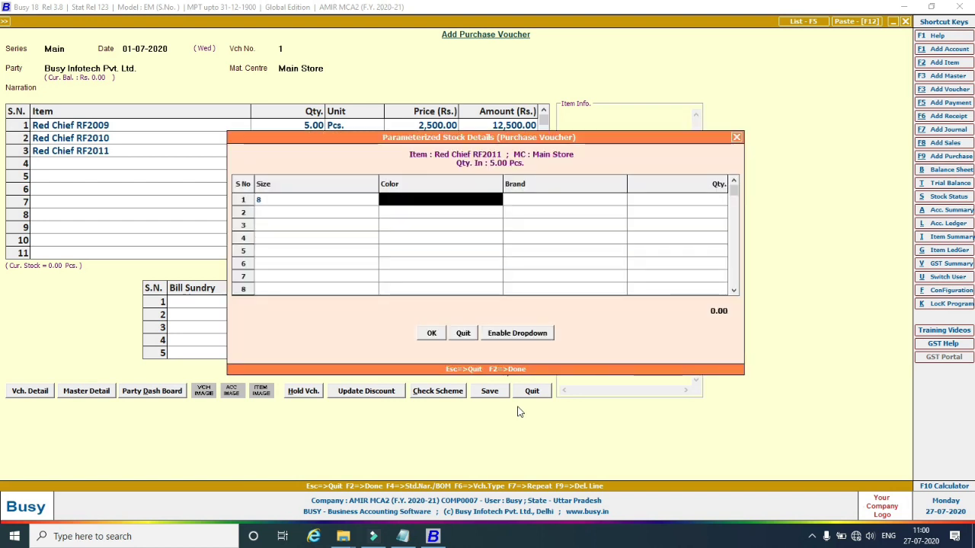
Give RF2011 colour Brown and brand Red Chief, and price it at 2,800.00.
type("b")
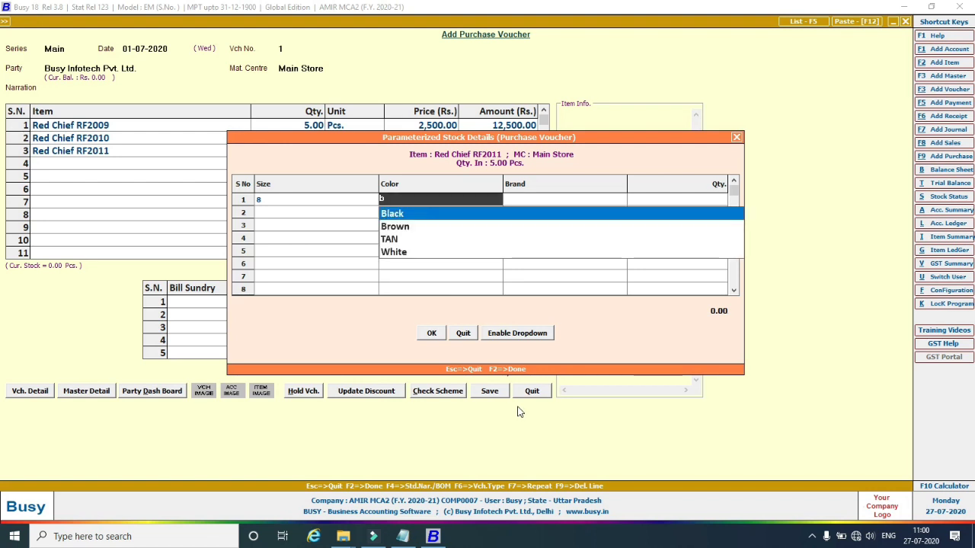
key("Down")
key("Return")
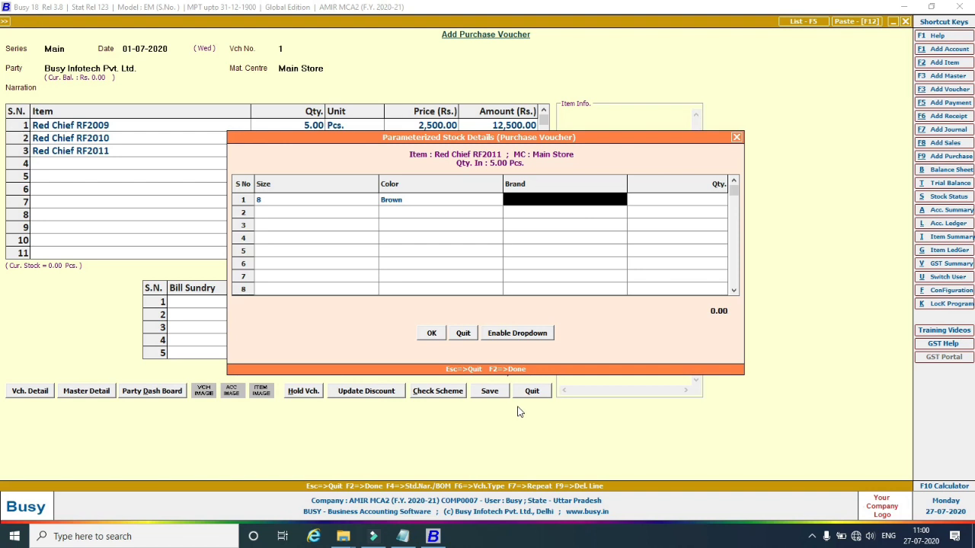
type("re")
key("Return")
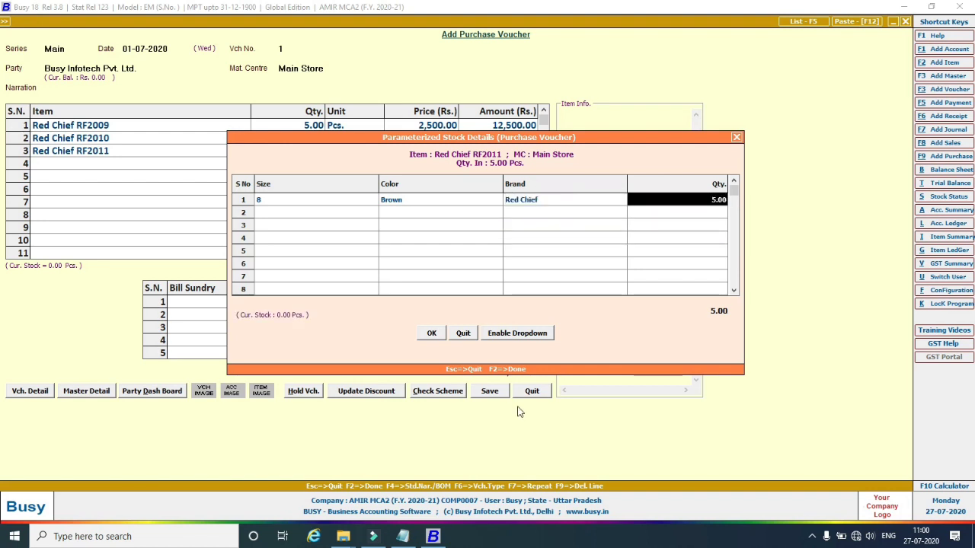
key("Return")
key("Return")
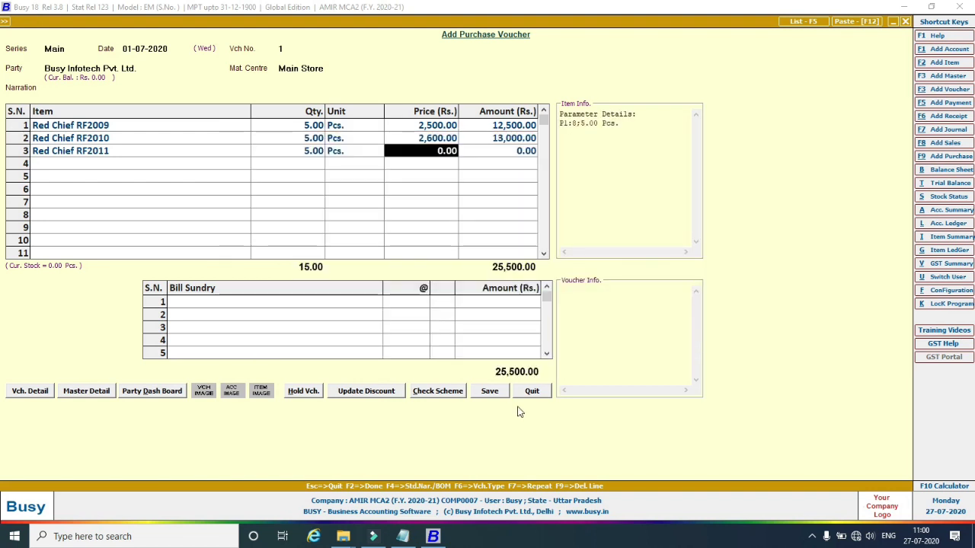
type("2,8")
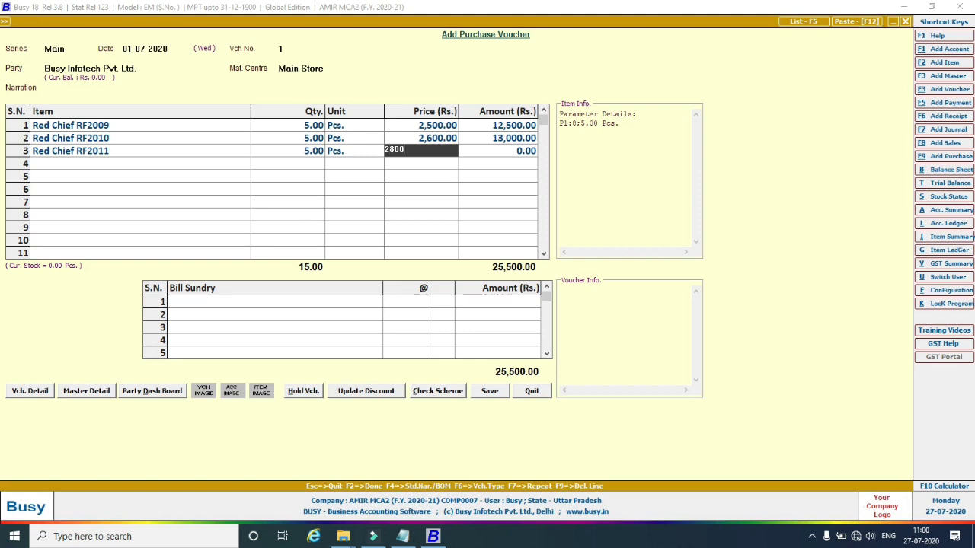
type("00")
key("Return")
key("Return")
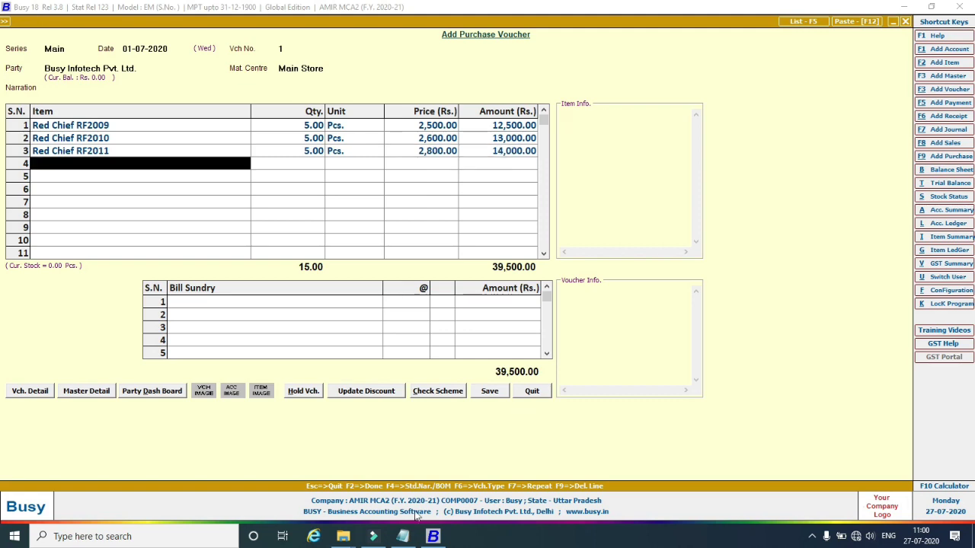
left_click(403, 536)
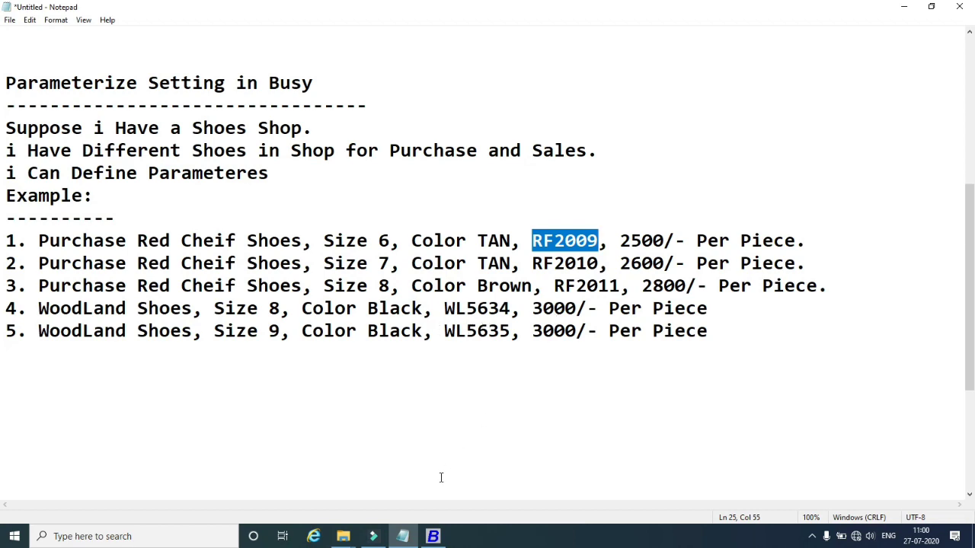
Add WoodLand WL5634: quantity 5, size 8, Black, brand WoodLand, priced at 3,000.00.
left_click(432, 536)
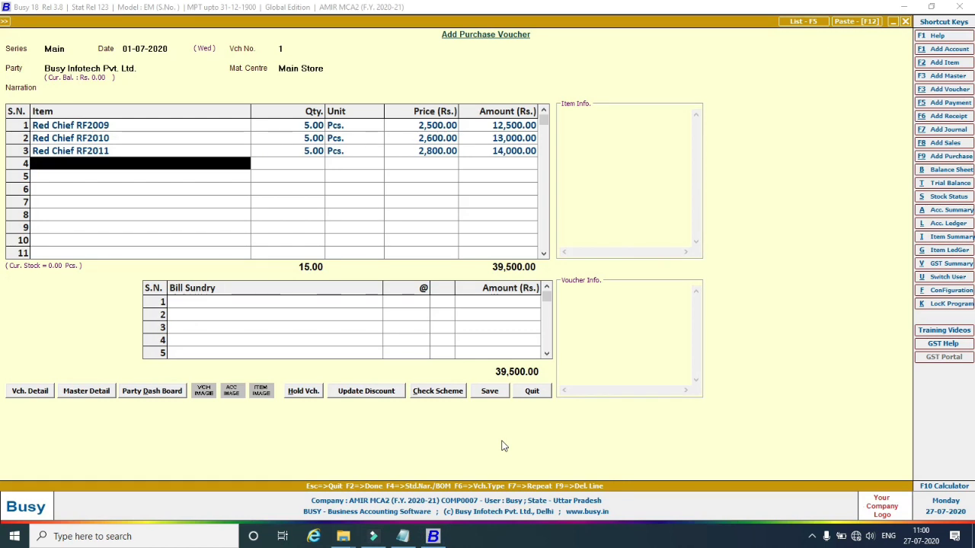
type("w")
type("o")
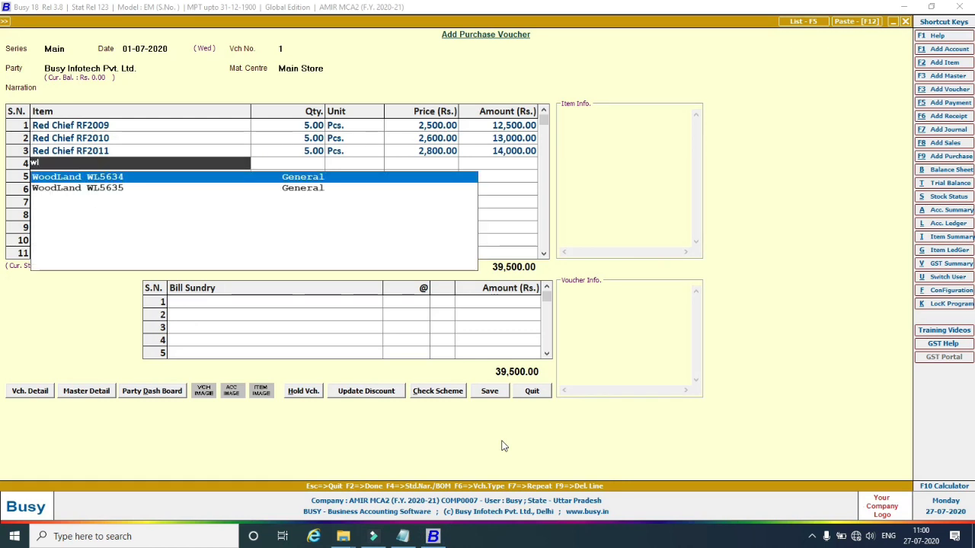
key("Return")
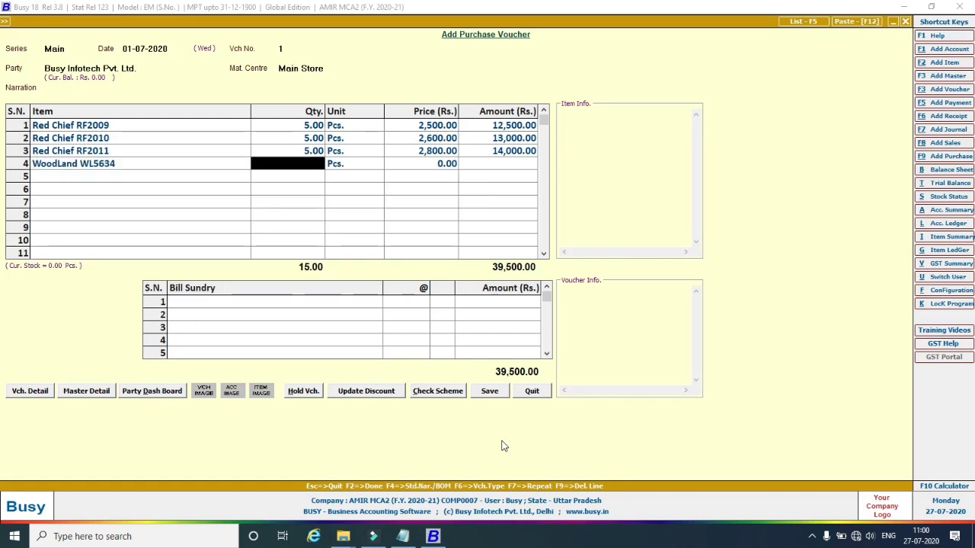
type("5")
key("Return")
key("Return")
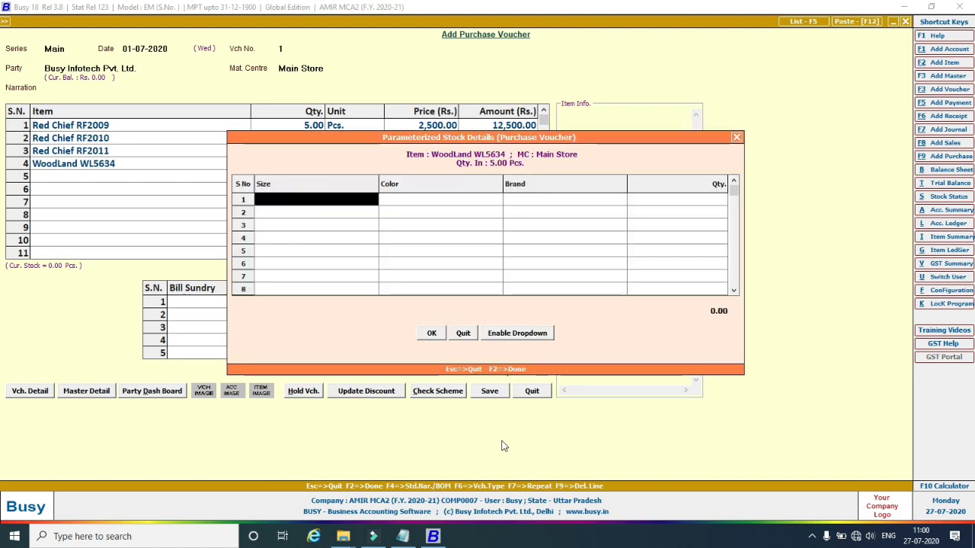
key("Down")
key("Down")
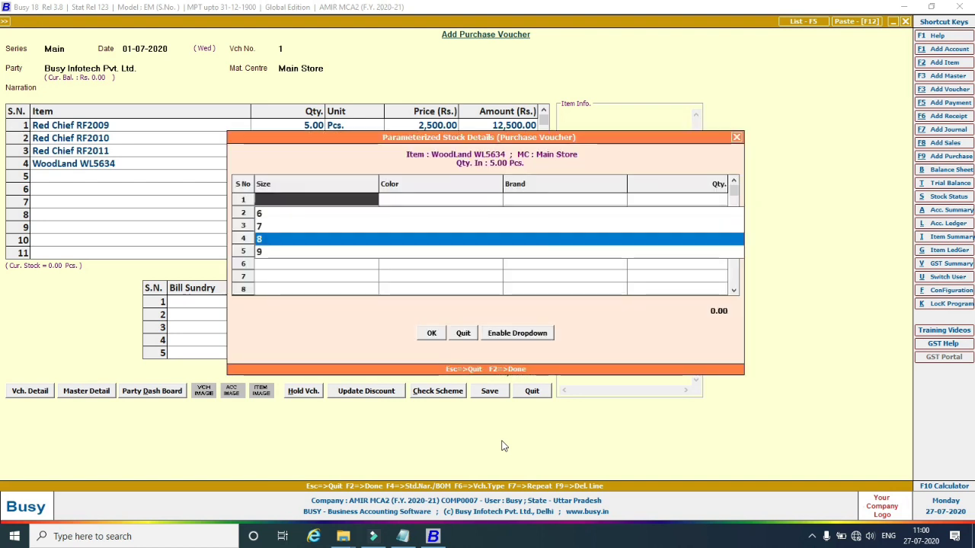
key("Return")
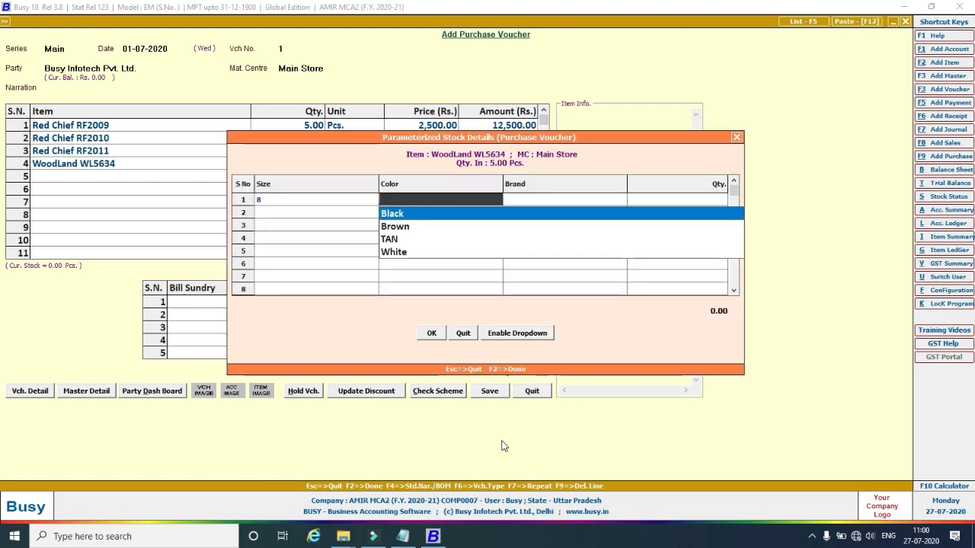
key("Return")
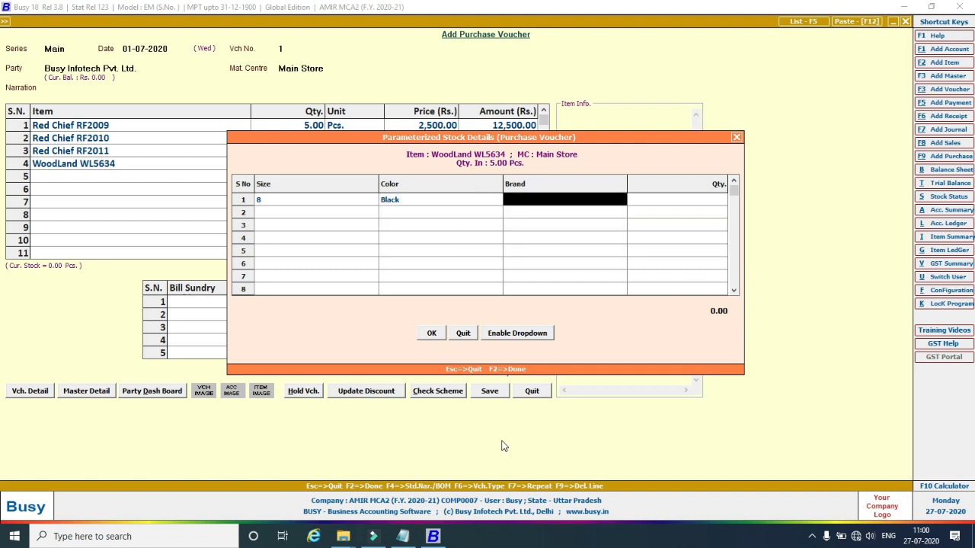
key("Return")
key("Return")
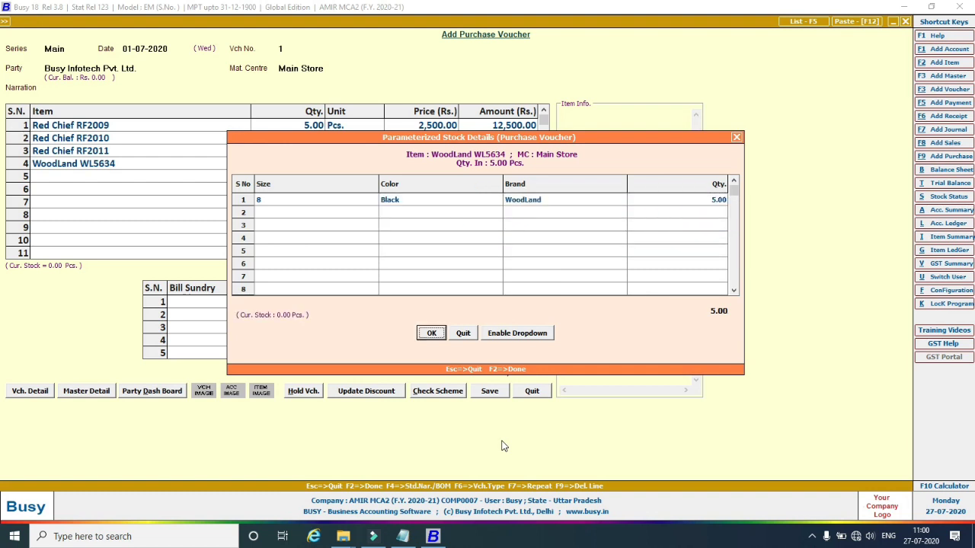
key("Return")
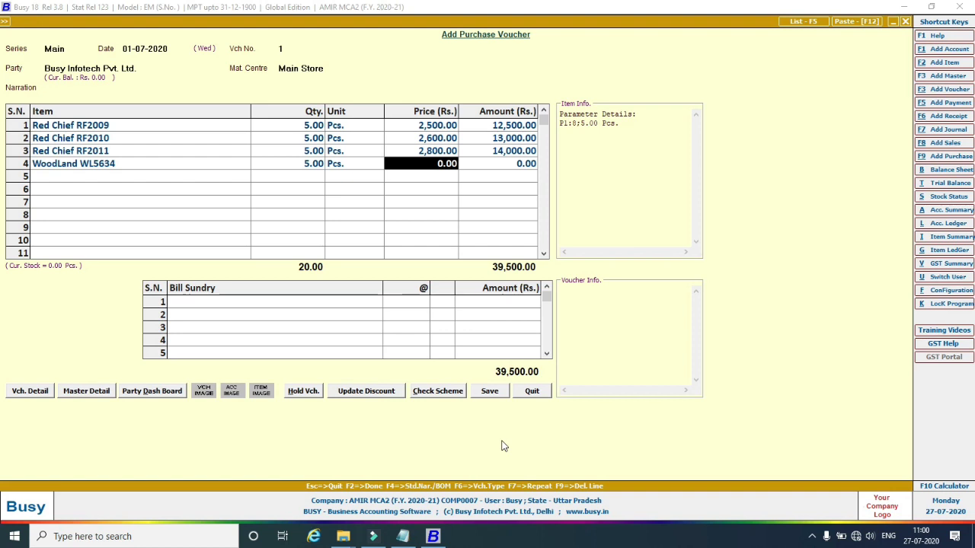
type("3000")
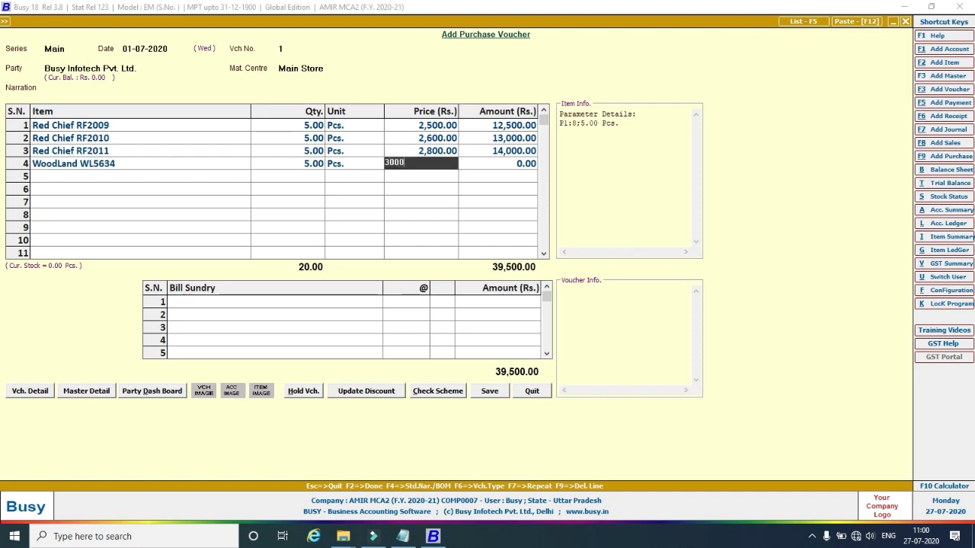
key("Return")
key("Return")
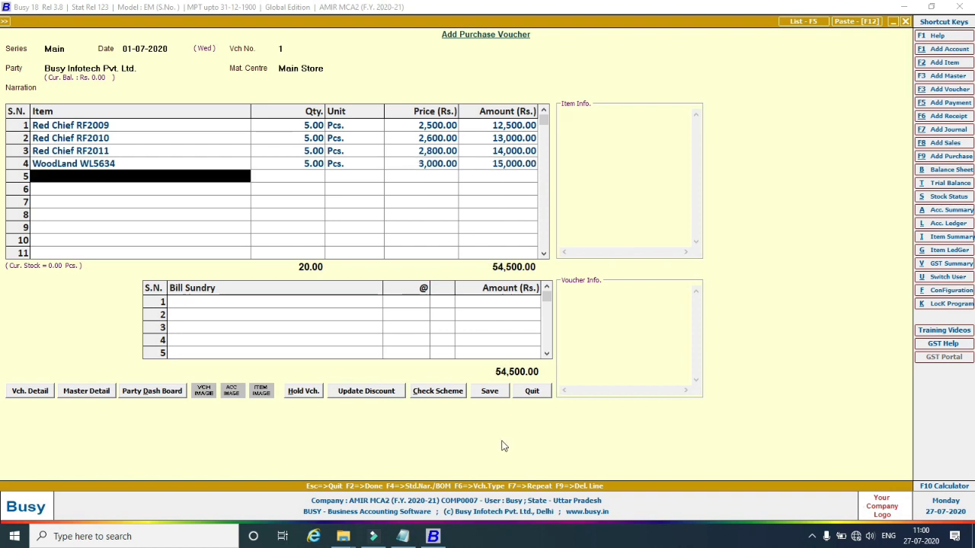
Add WoodLand WL5635 as the fifth row with quantity 5 and size 9.
type("w")
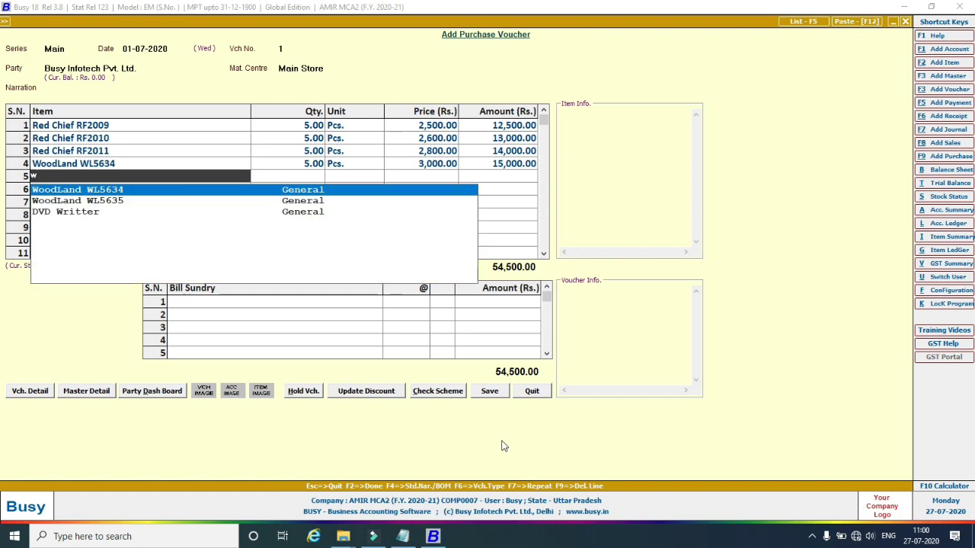
key("Down")
key("Return")
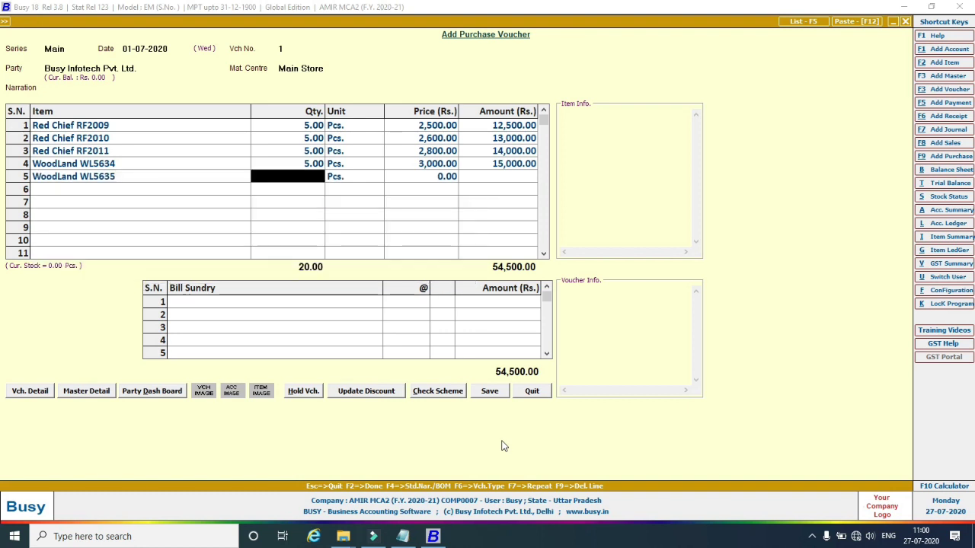
type("5")
key("Return")
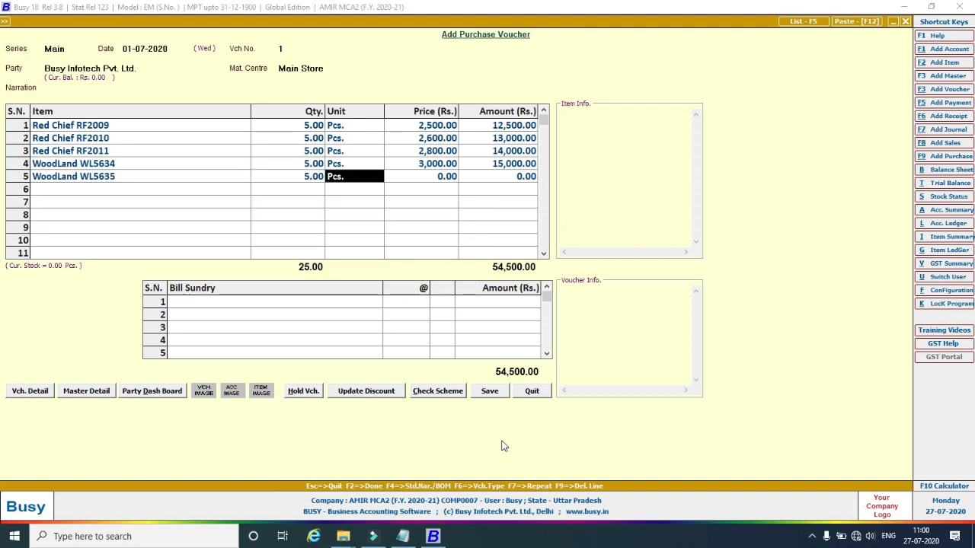
key("Return")
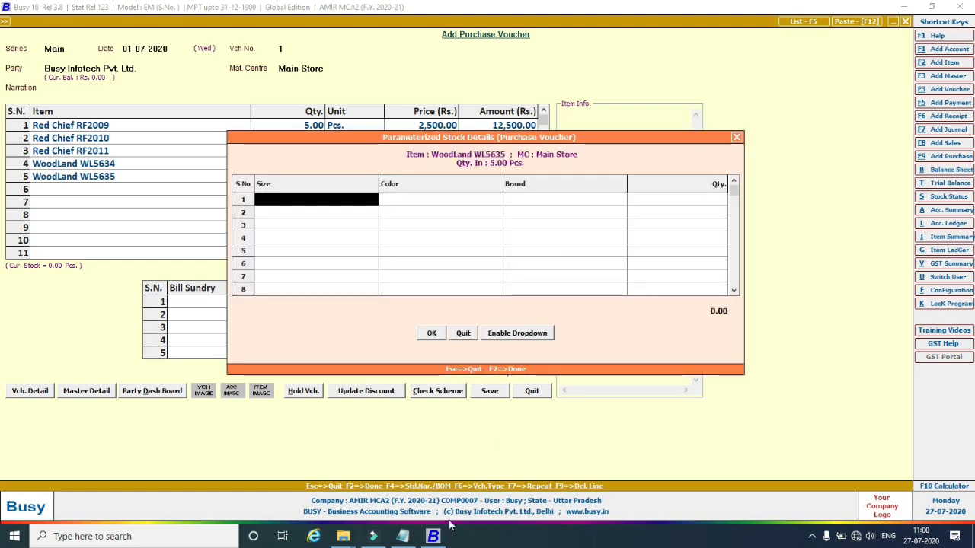
left_click(409, 538)
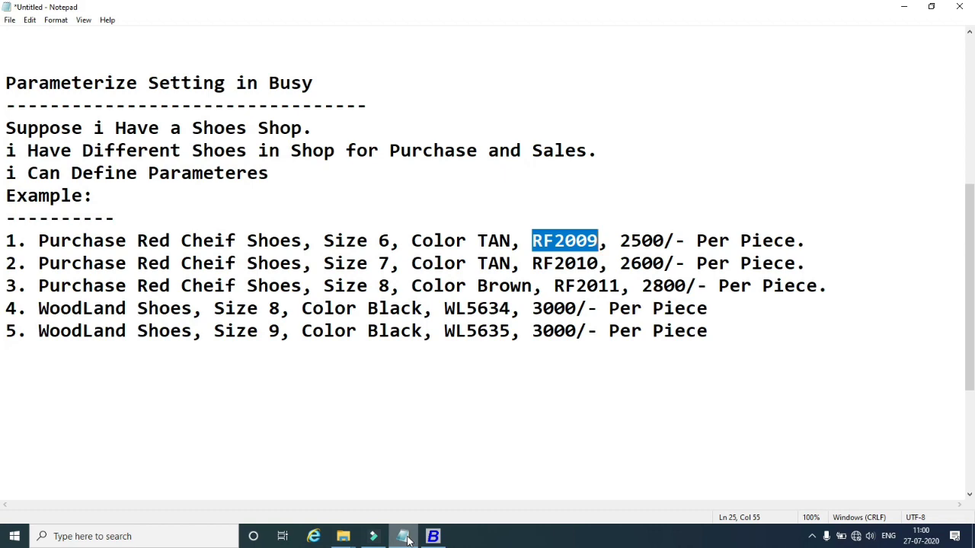
left_click(405, 538)
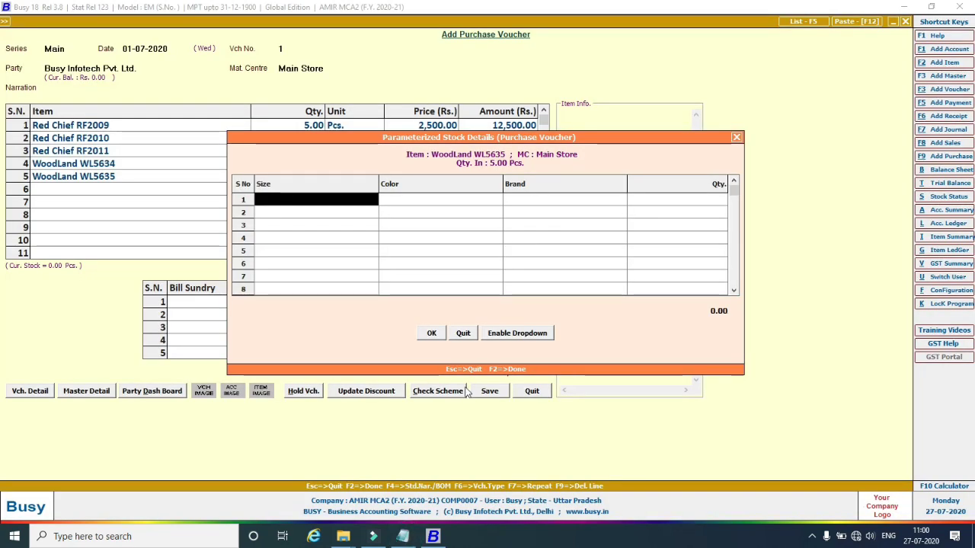
key("space")
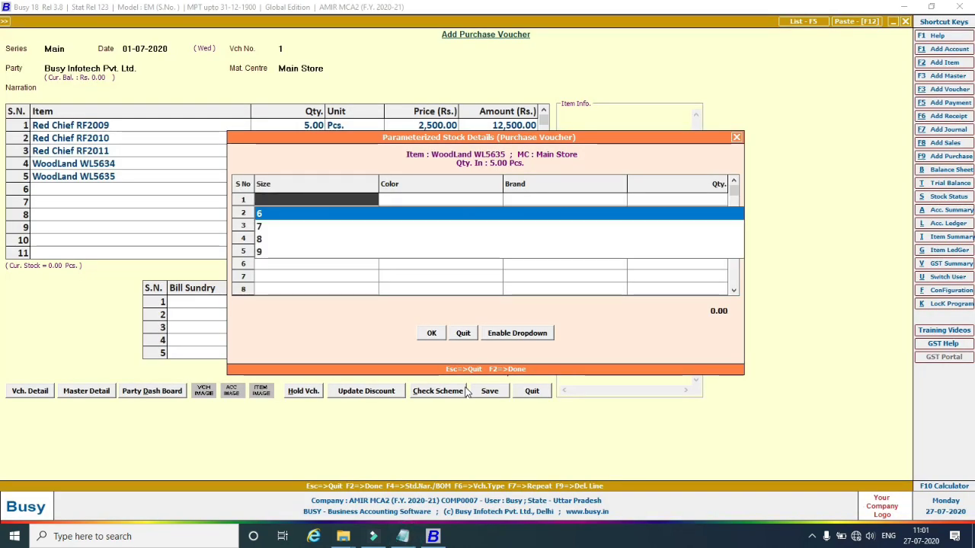
key("Down")
key("Down")
key("Down")
key("Return")
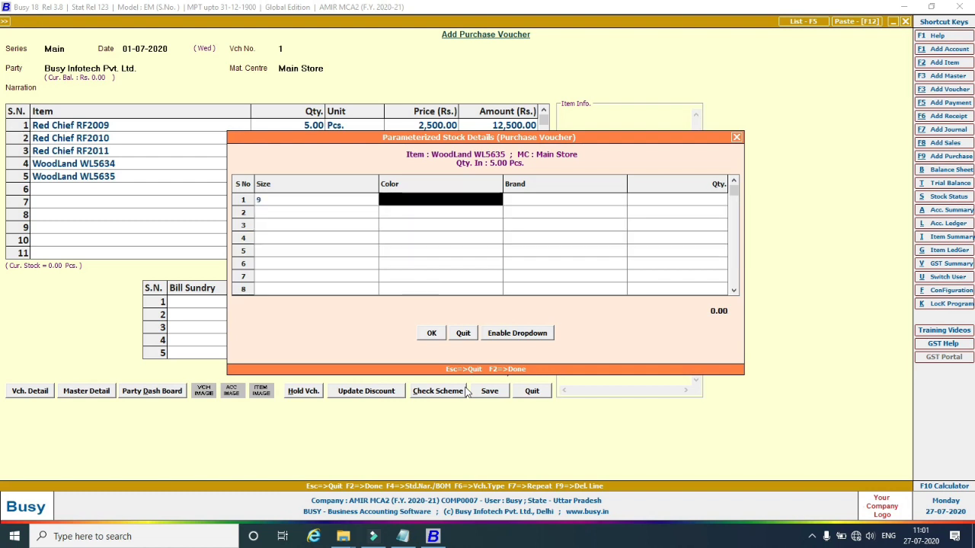
Set WL5635 to Black, brand Woodland, price 3,000.00, and save the voucher.
type("b")
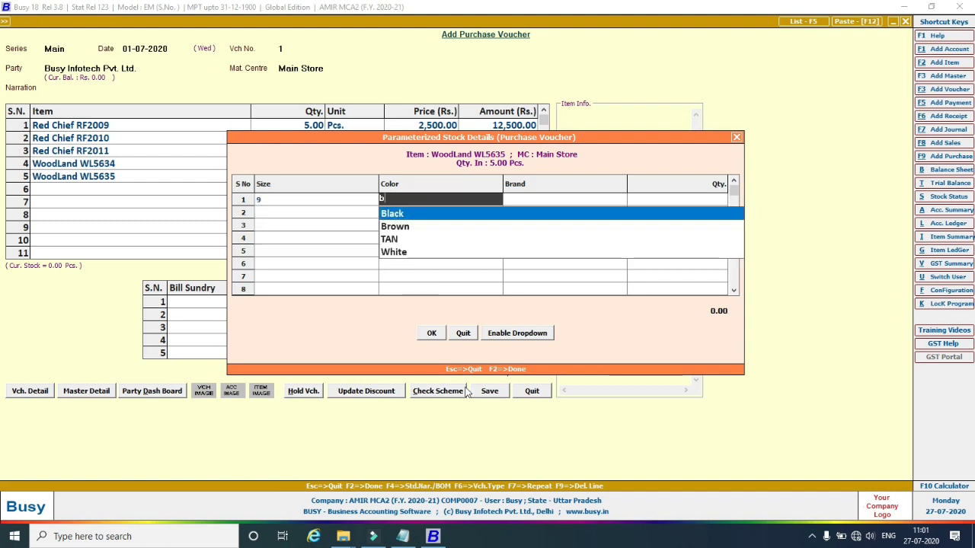
key("Down")
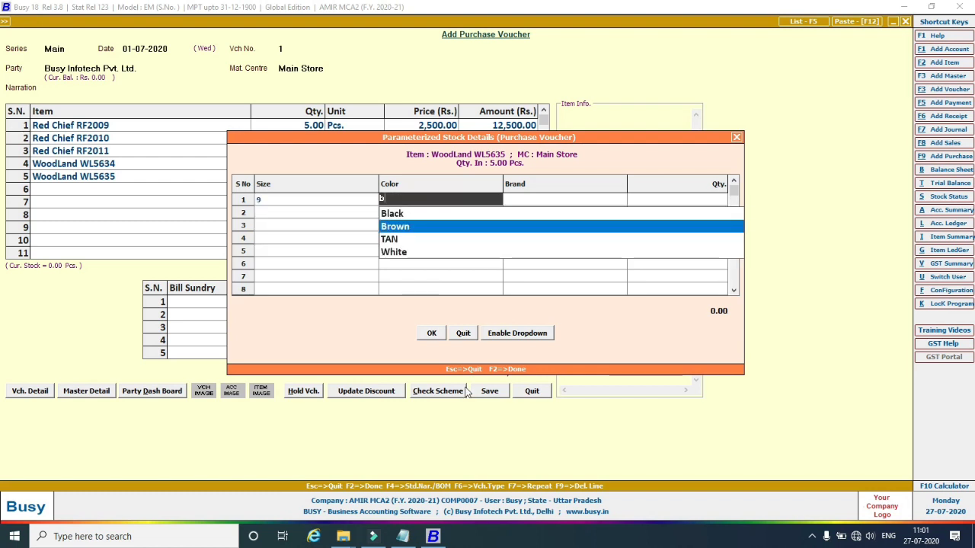
key("Up")
key("Return")
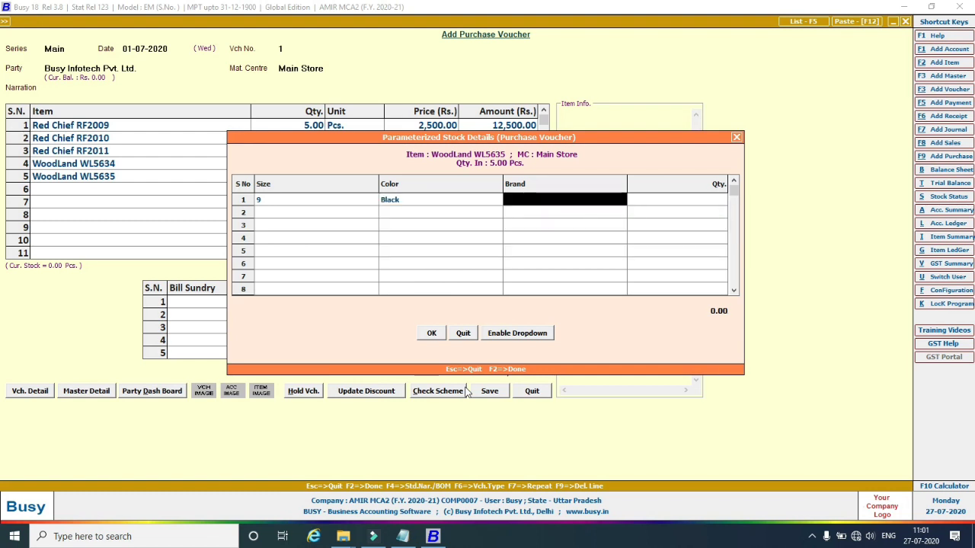
type("w")
key("Return")
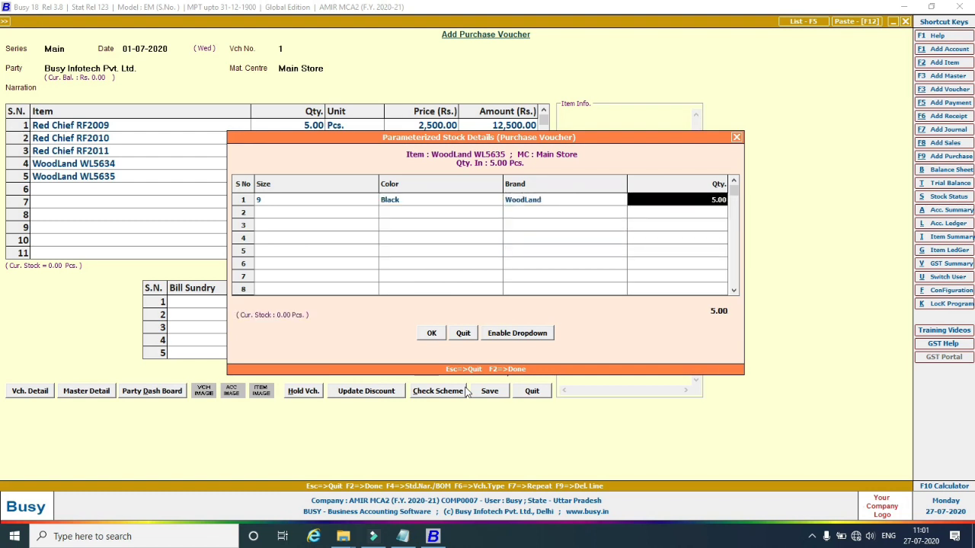
key("Return")
key("Return")
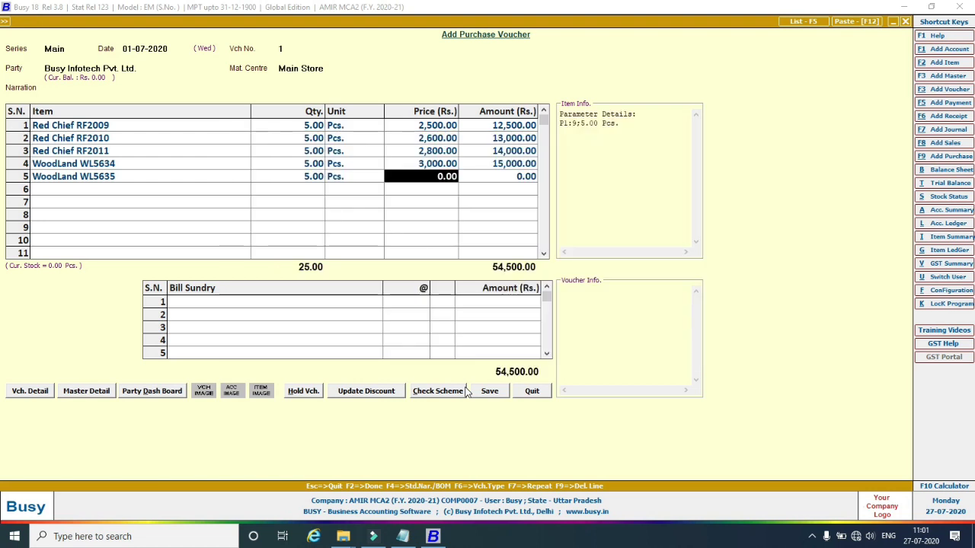
type("3000")
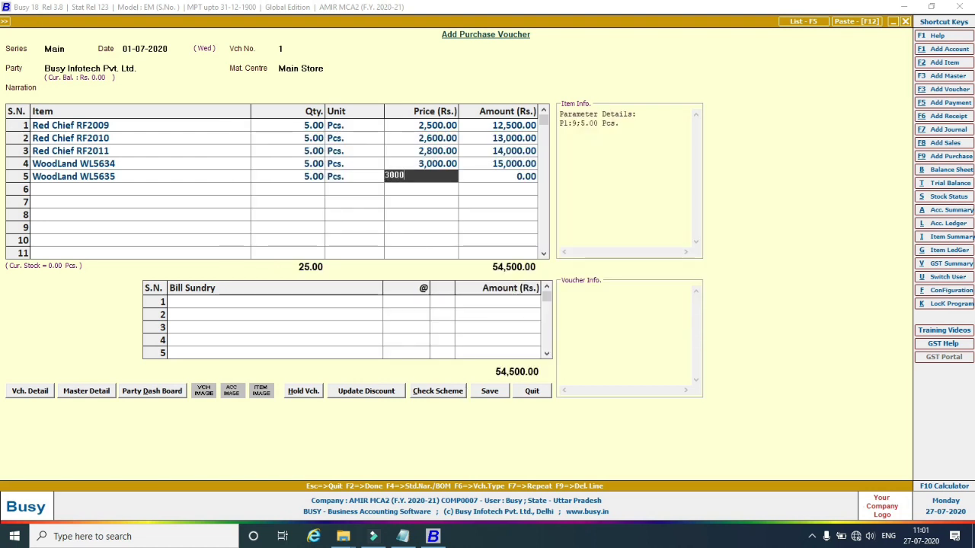
key("Return")
key("Return")
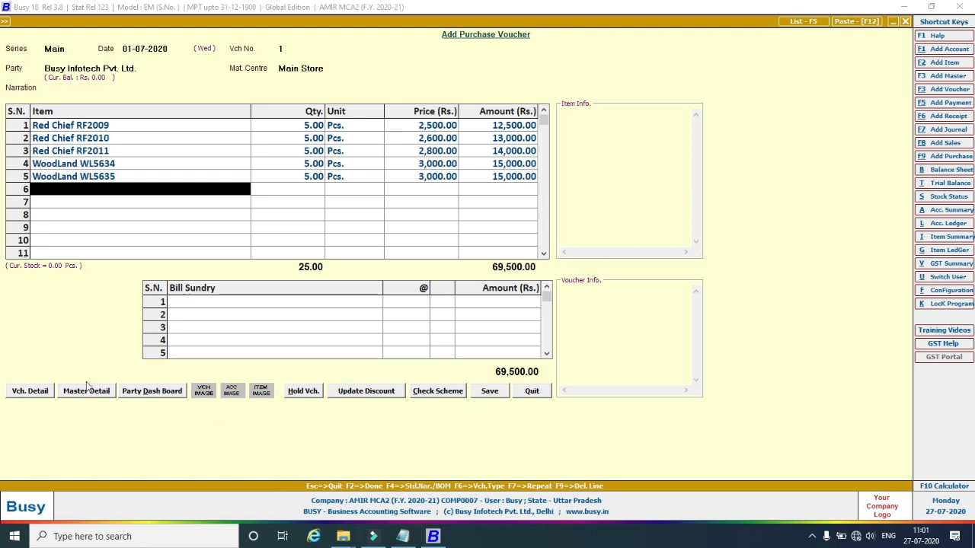
left_click(492, 392)
left_click(480, 294)
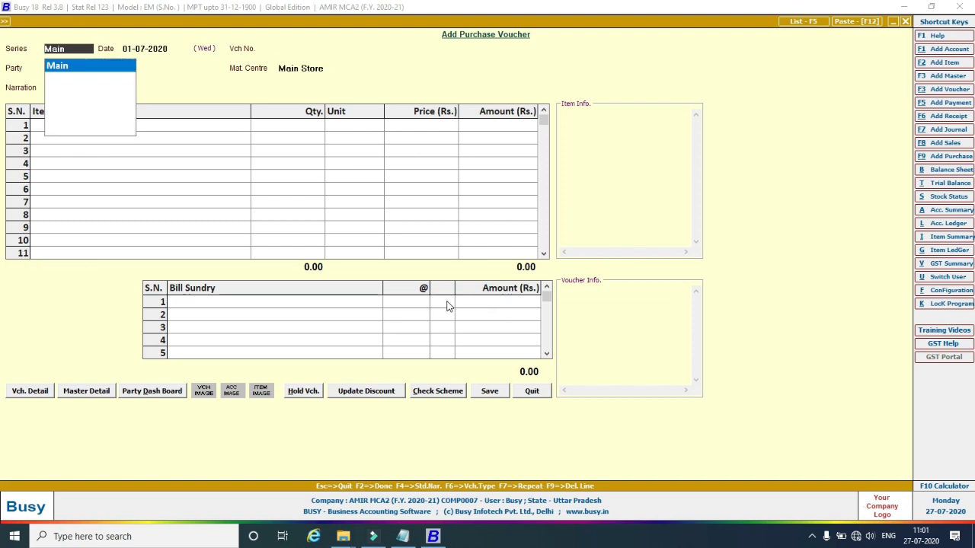
Open the Parameterized Closing Stock balances-only report for one material centre and one item.
key("Escape")
key("Escape")
key("Escape")
key("Escape")
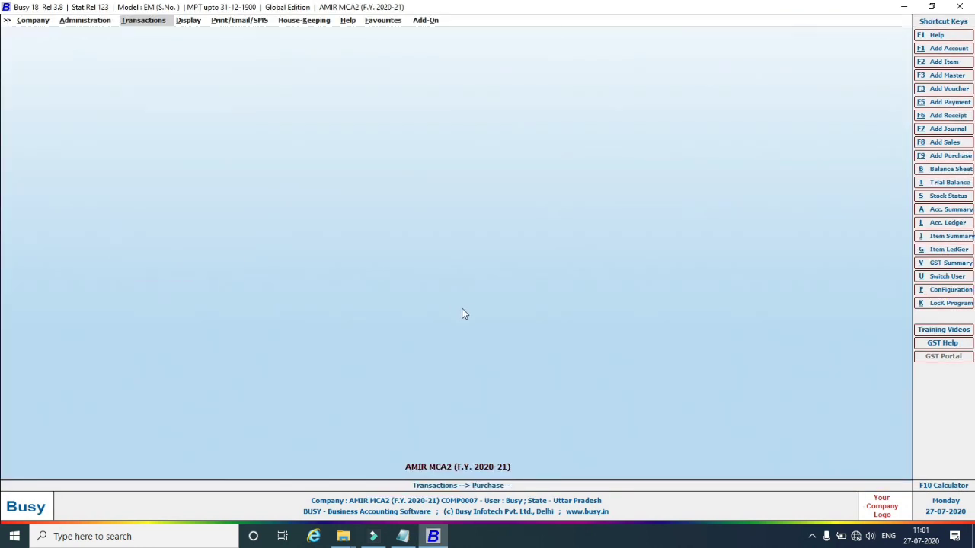
left_click(189, 20)
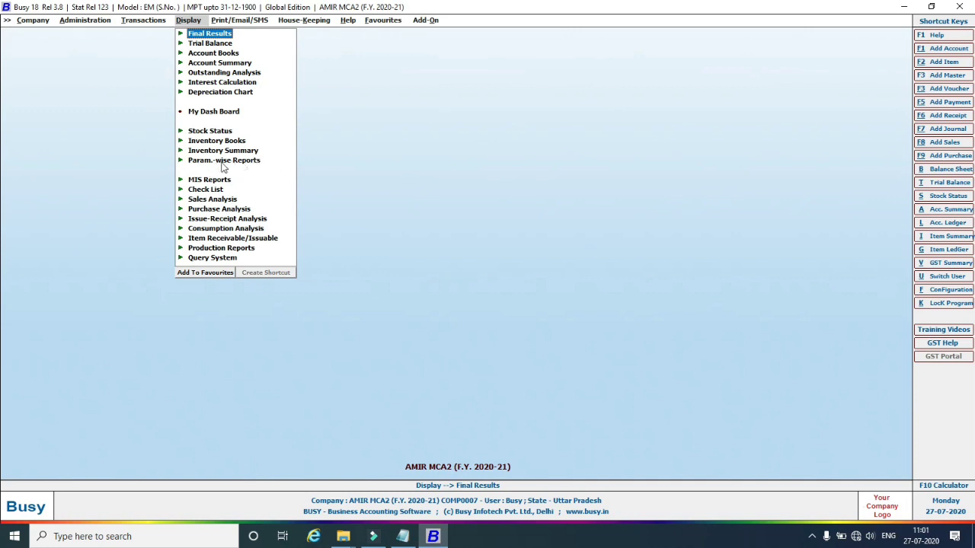
left_click(183, 163)
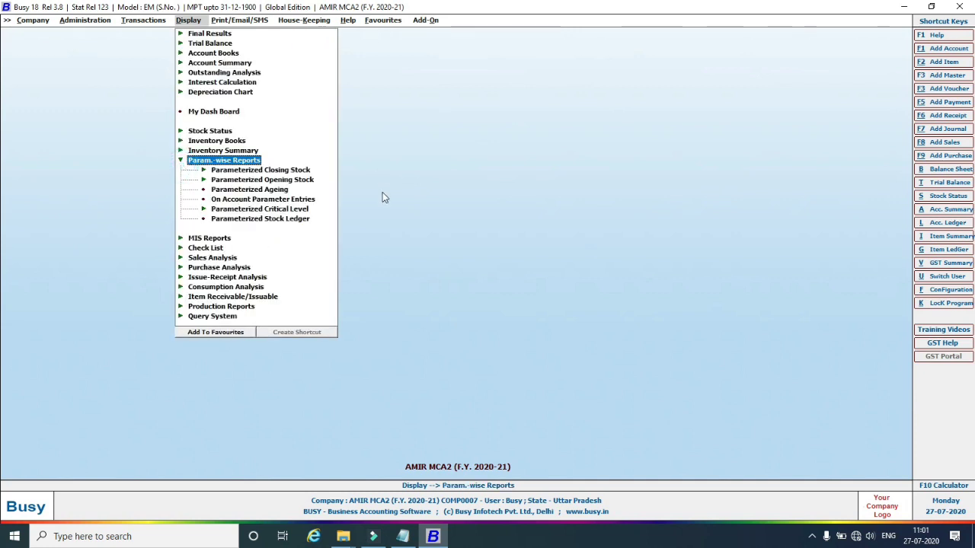
left_click(279, 172)
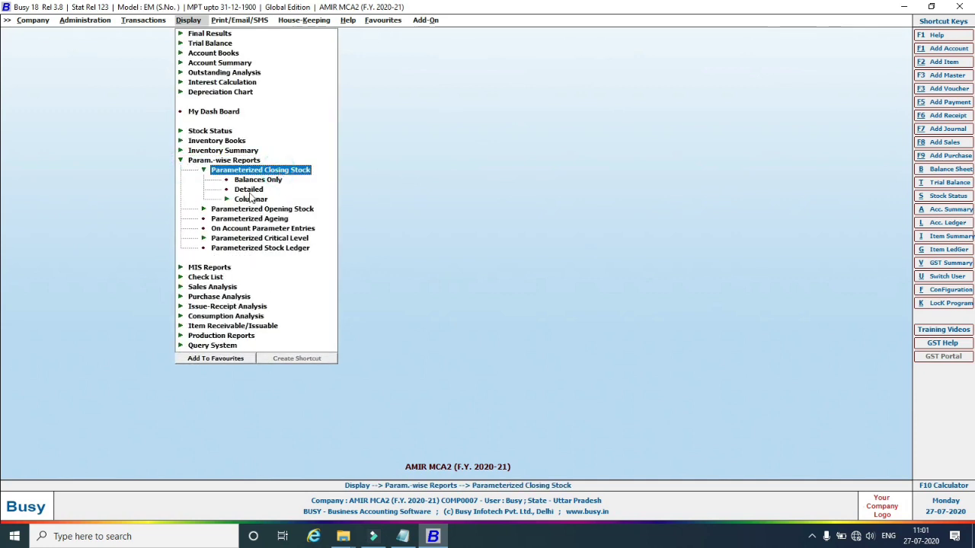
left_click(252, 181)
left_click(252, 182)
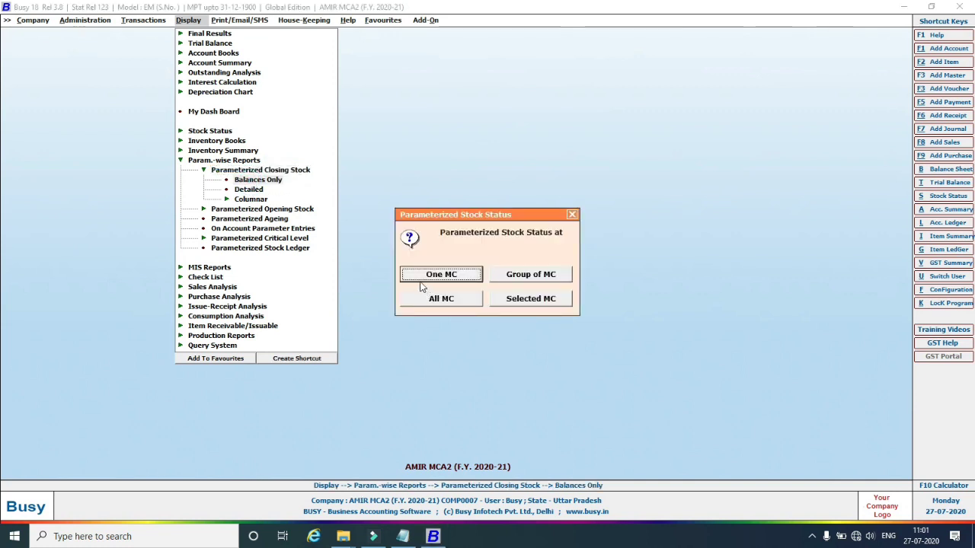
left_click(443, 279)
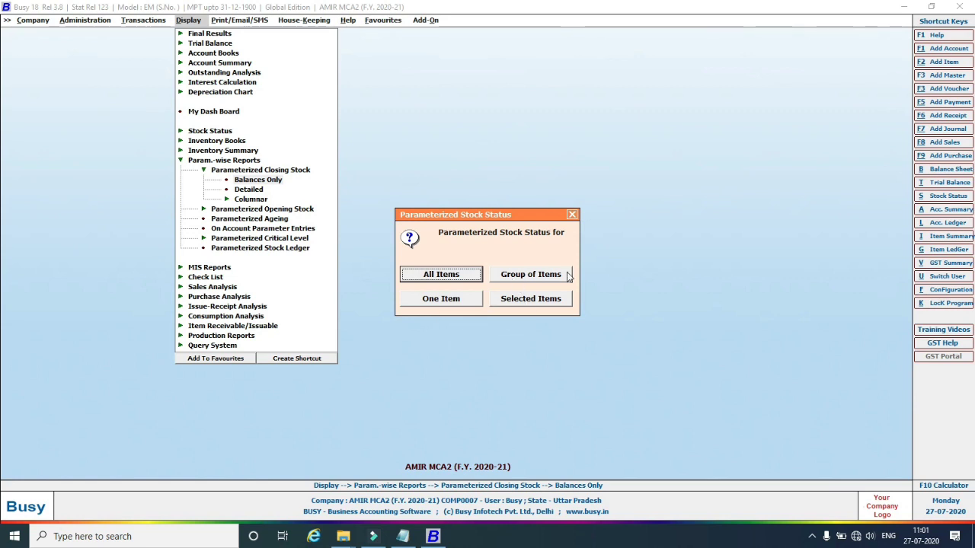
left_click(449, 300)
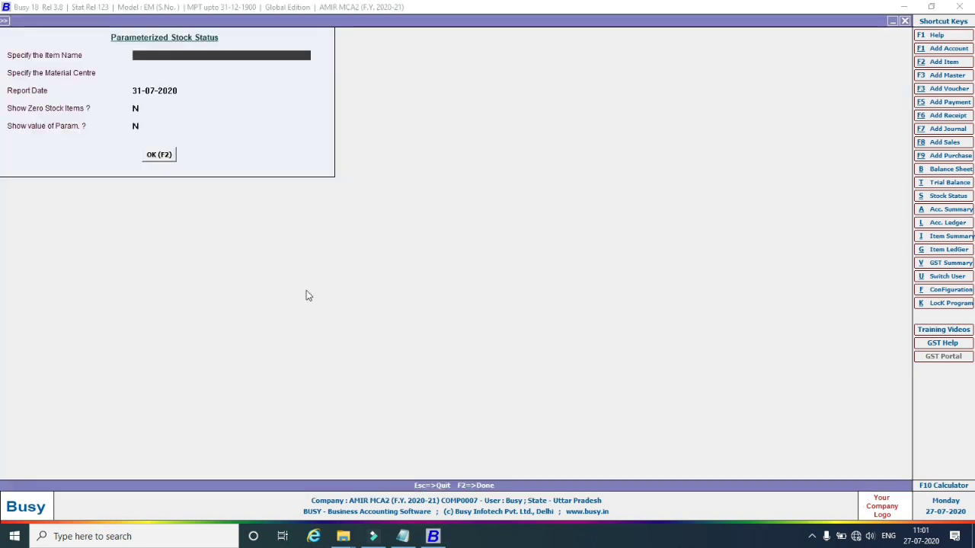
Generate the stock status for Red Chief RF2009 at Main Store.
type("re")
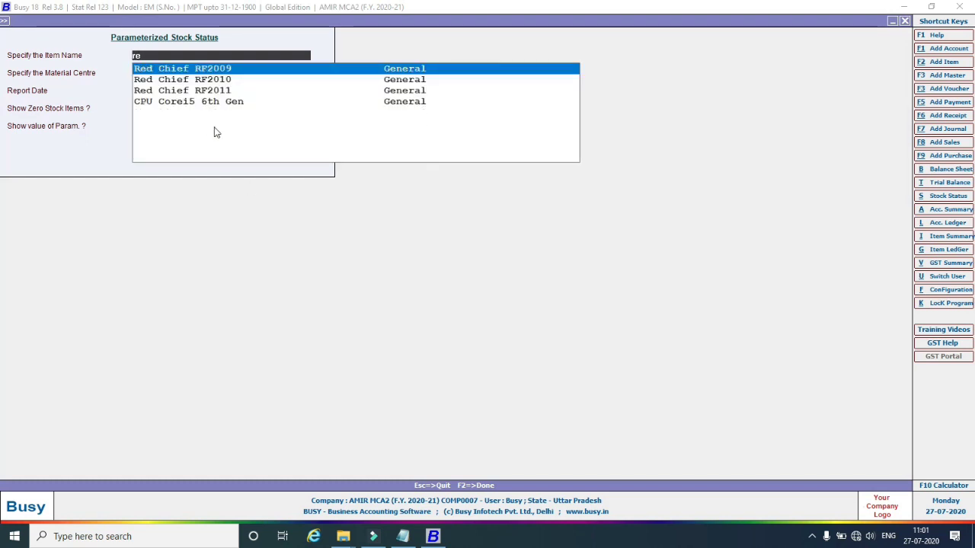
key("Return")
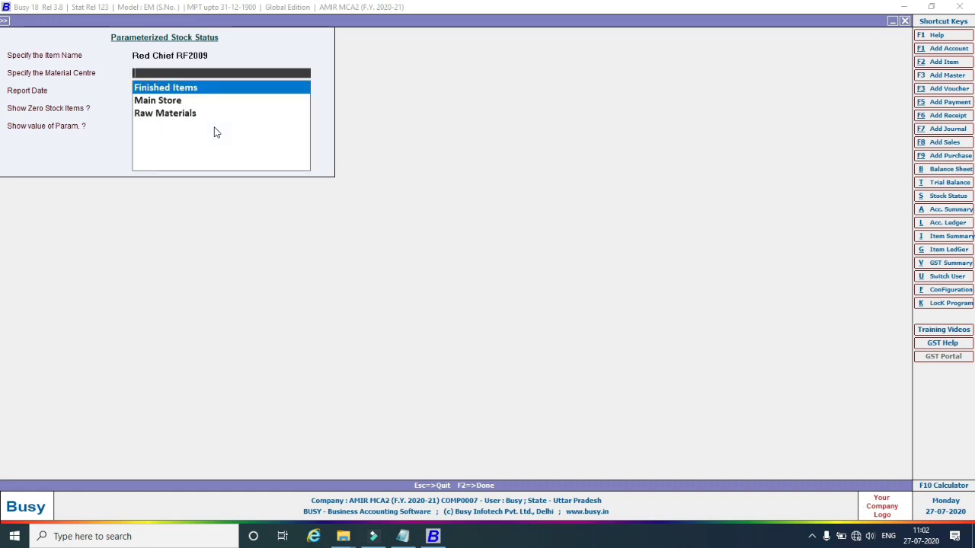
key("Down")
key("Return")
key("Return")
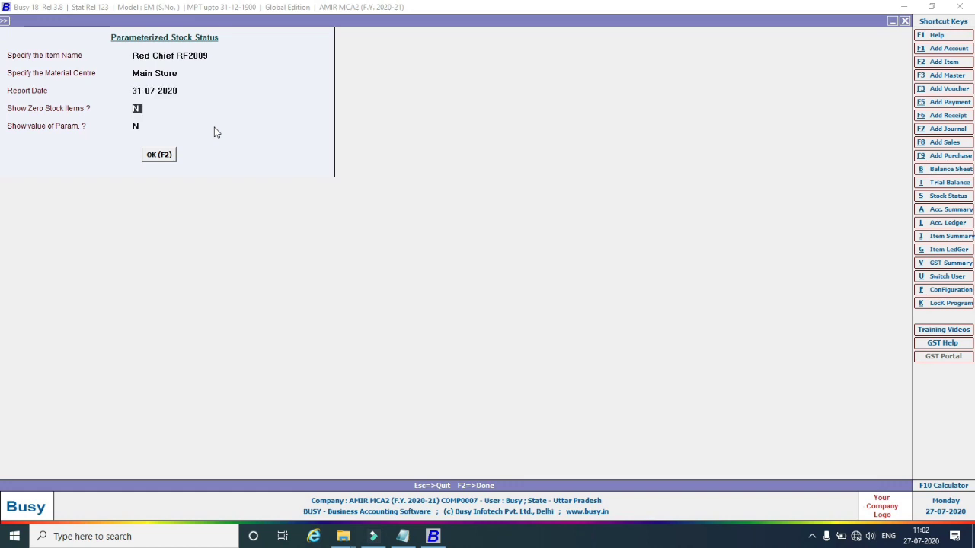
key("Return")
key("Return")
left_click(153, 156)
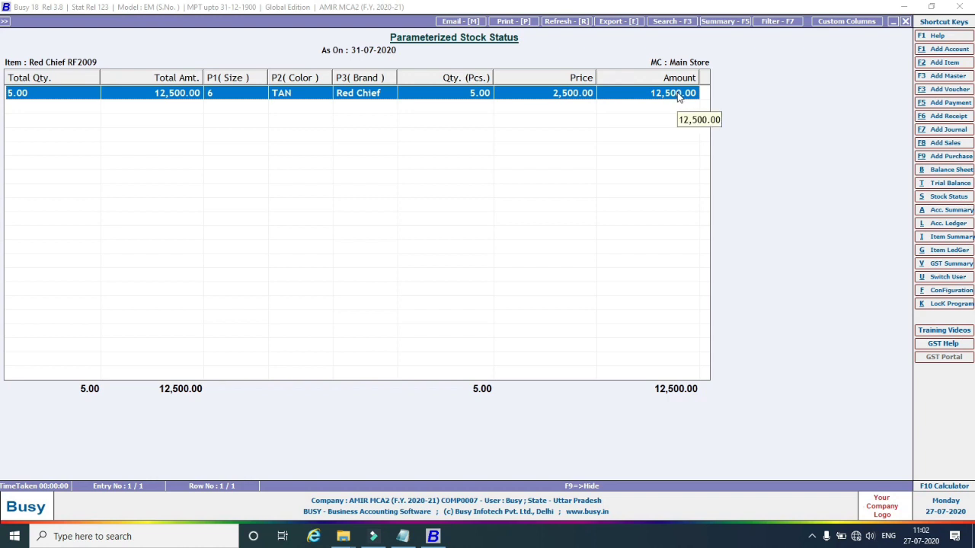
Preview the report in Busy's print layout, then return to the item-scope choice.
left_click(507, 23)
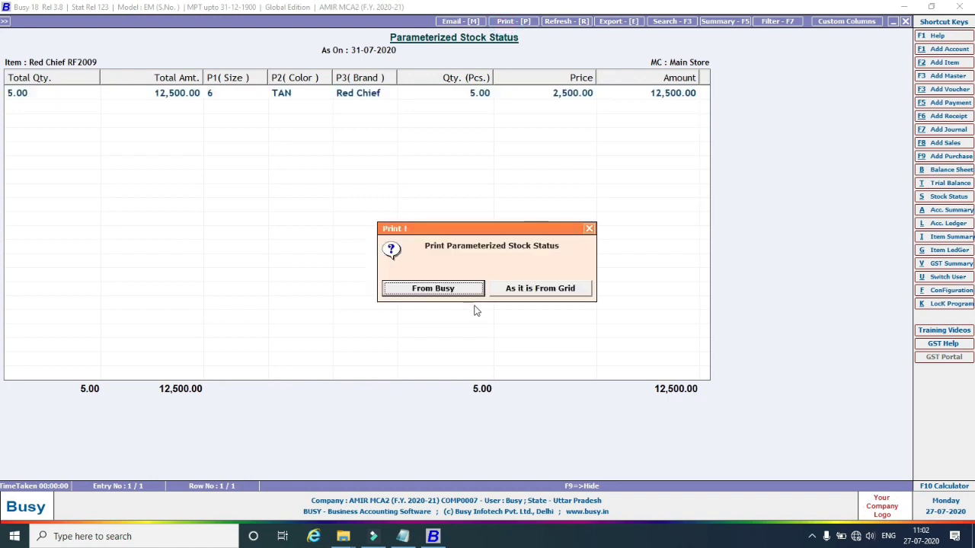
left_click(457, 289)
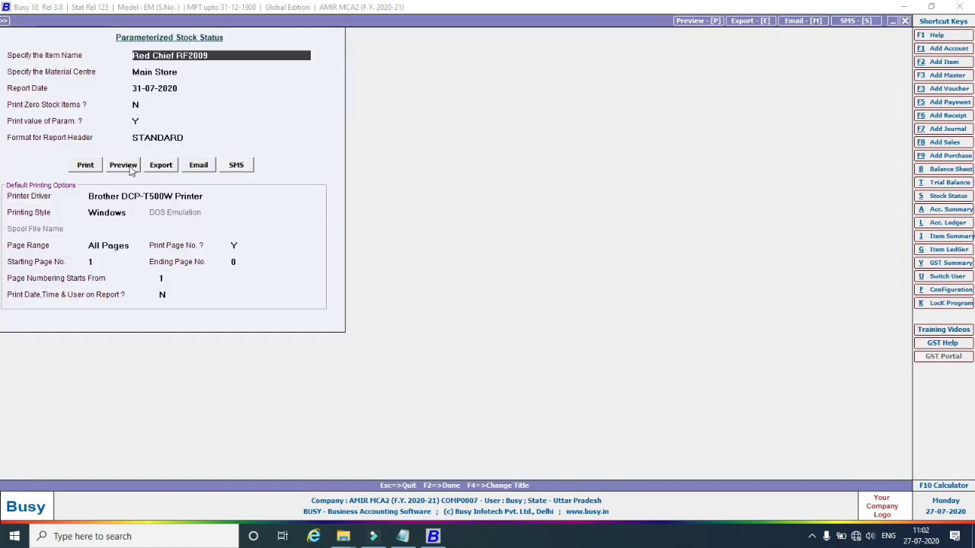
left_click(128, 164)
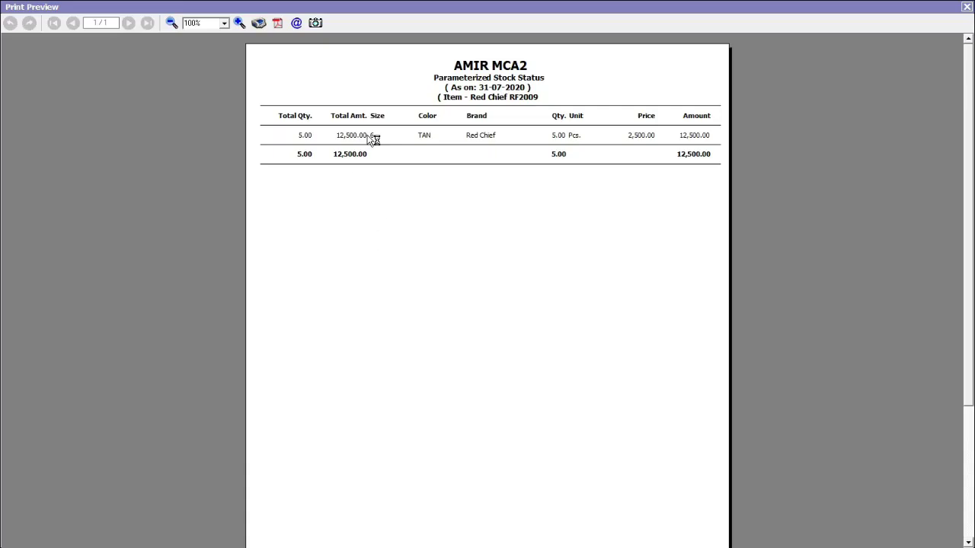
left_click(966, 7)
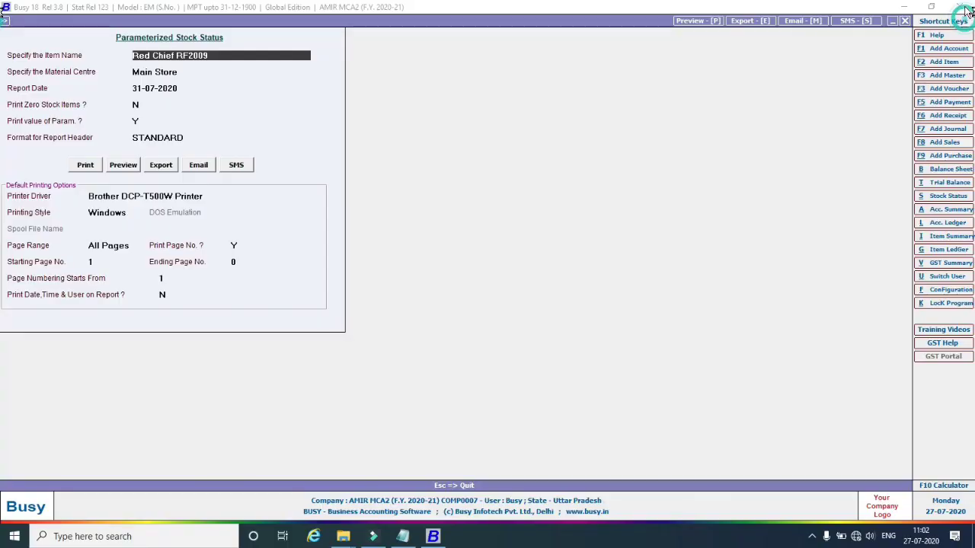
key("Return")
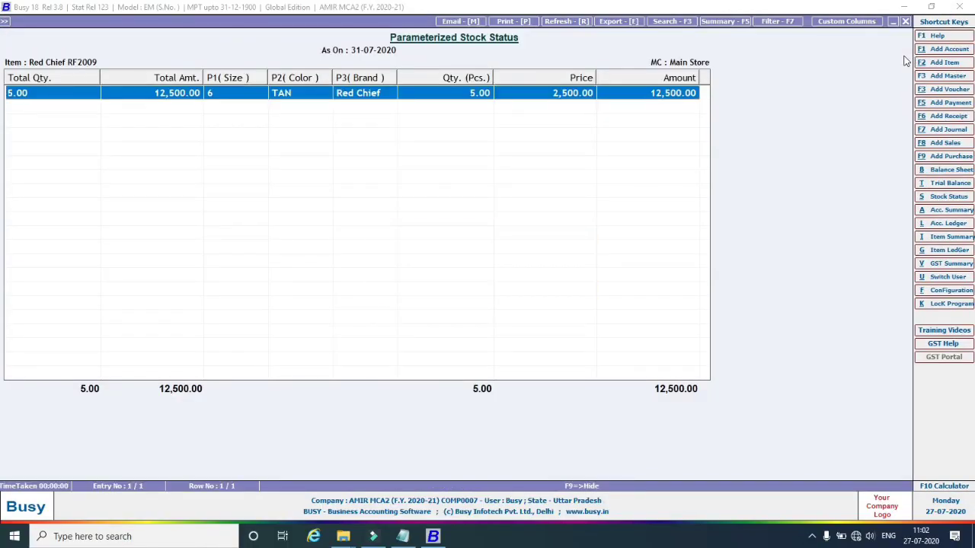
key("Escape")
key("Escape")
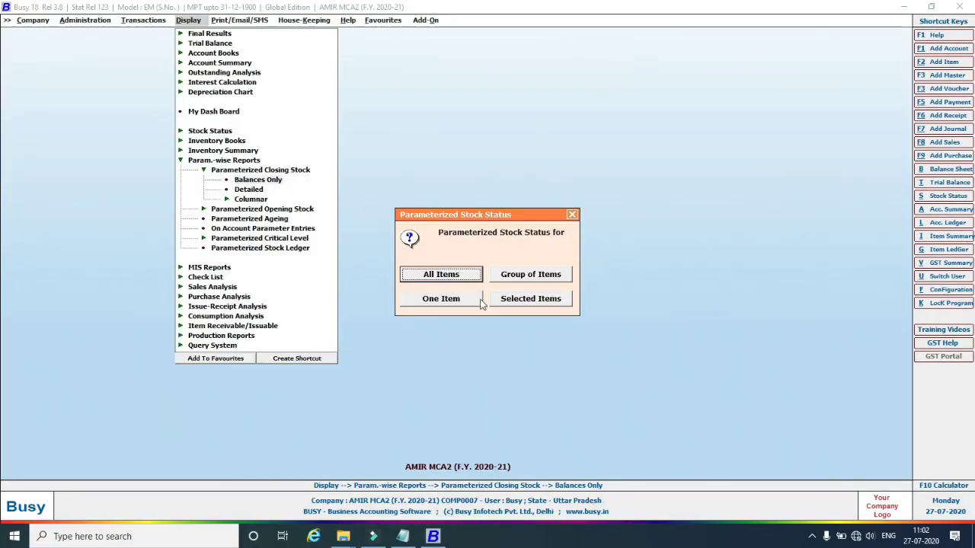
Generate the stock status for all items and scroll across the report grid.
left_click(446, 282)
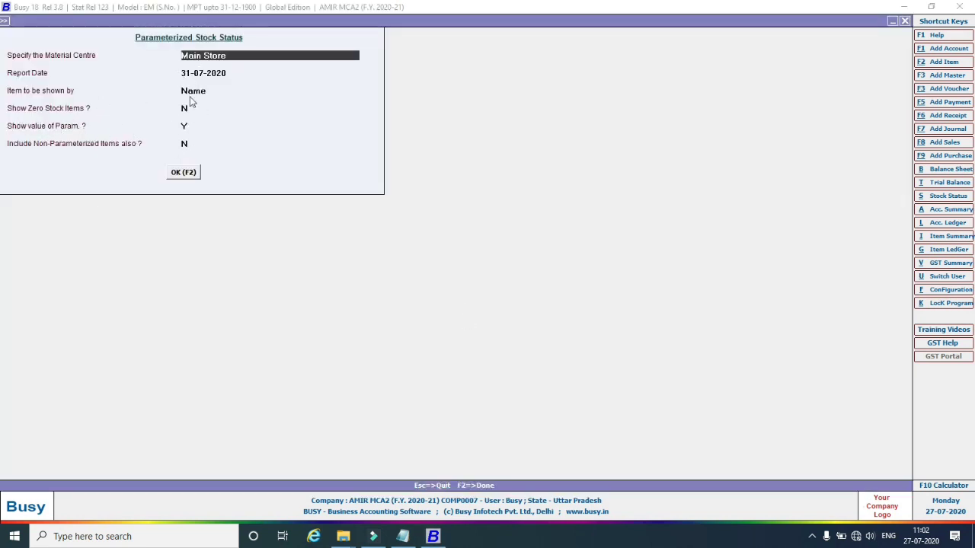
left_click(185, 172)
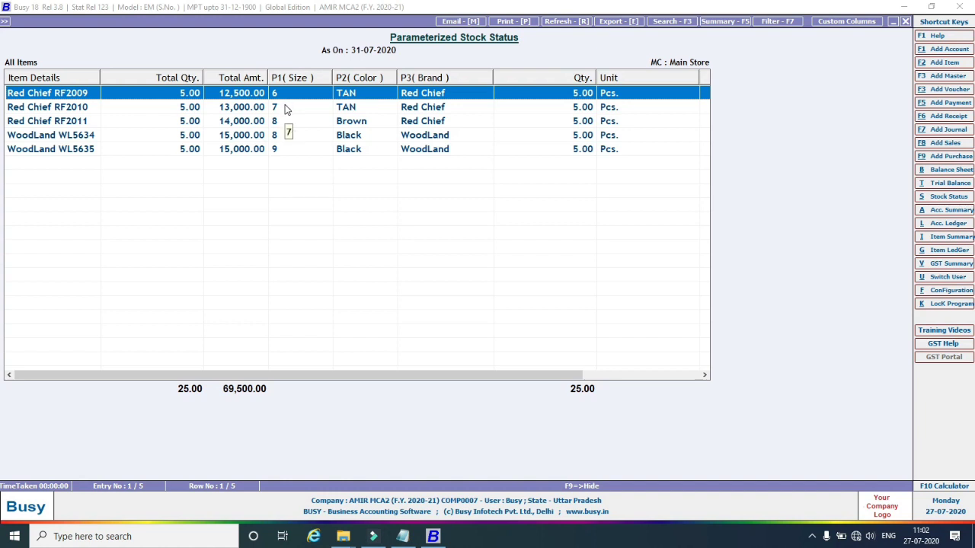
left_click_drag(462, 374, 342, 388)
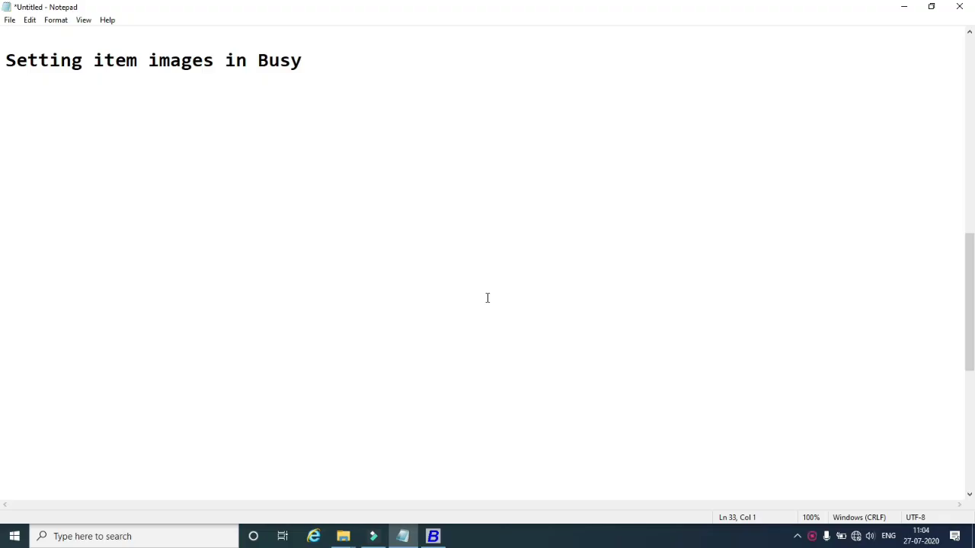
Underline the Notepad title with dashes and add 'First We Need To Configure for item images.'.
left_click(318, 67)
key("Return")
type("-----------------------------")
key("Return")
type("First We Need")
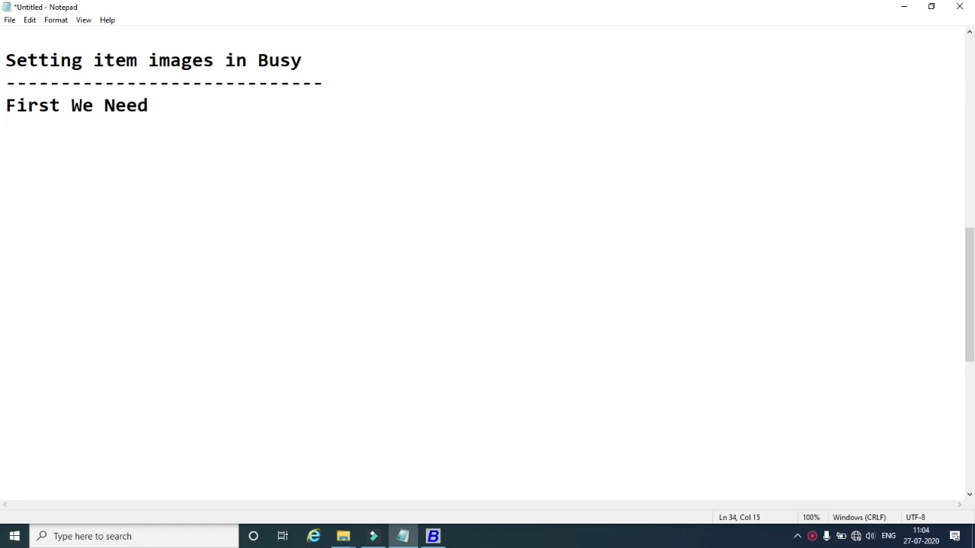
type(" To Configure ")
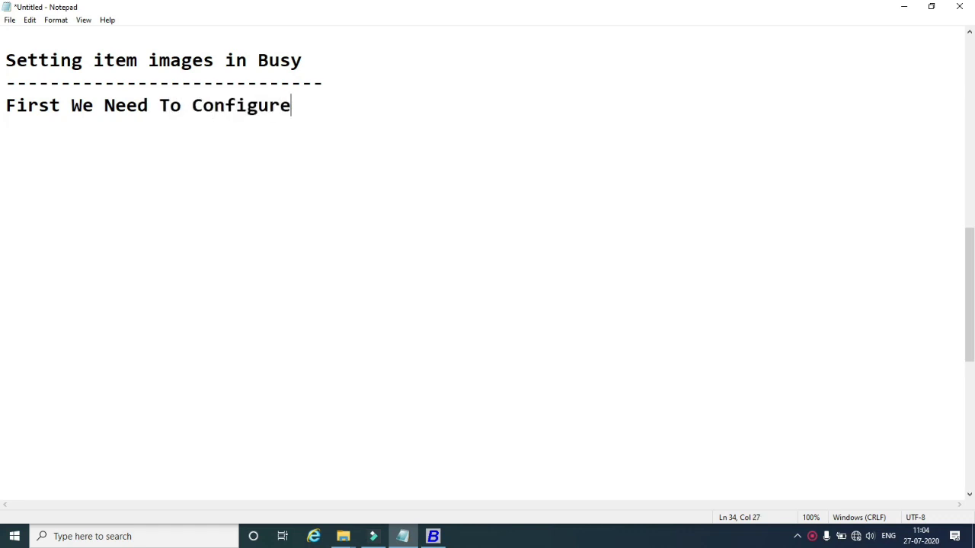
type("for item")
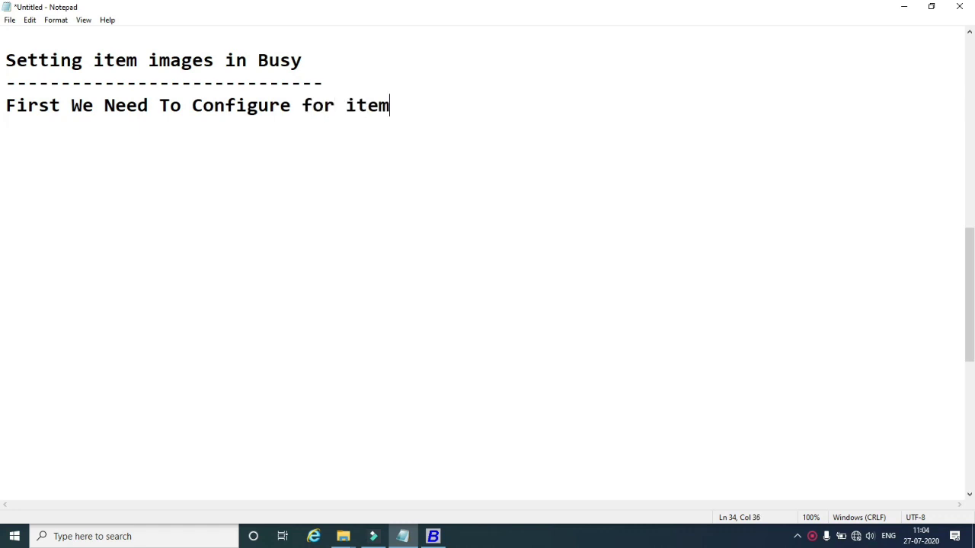
type(" images")
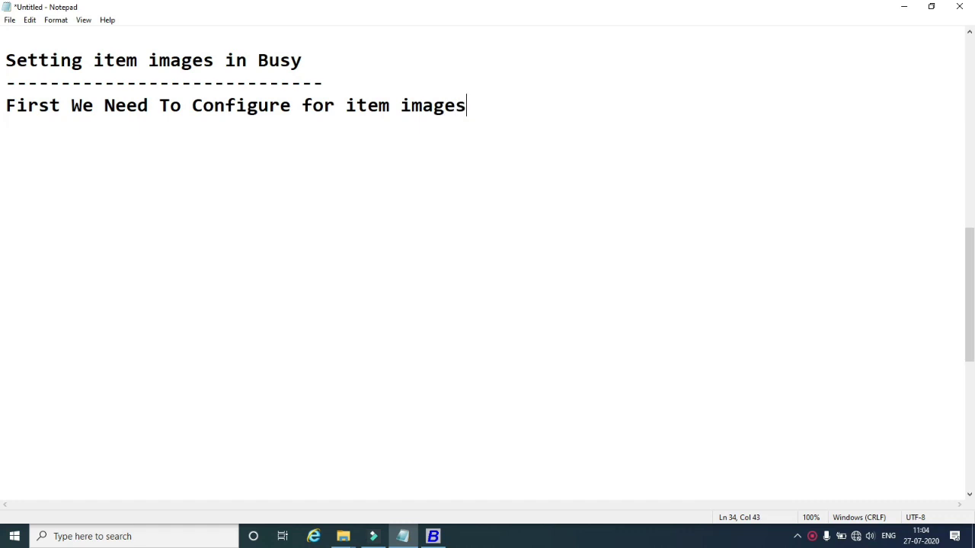
type(".")
key("Return")
Return to Busy and close the stock report until the Close Company prompt appears.
left_click(812, 536)
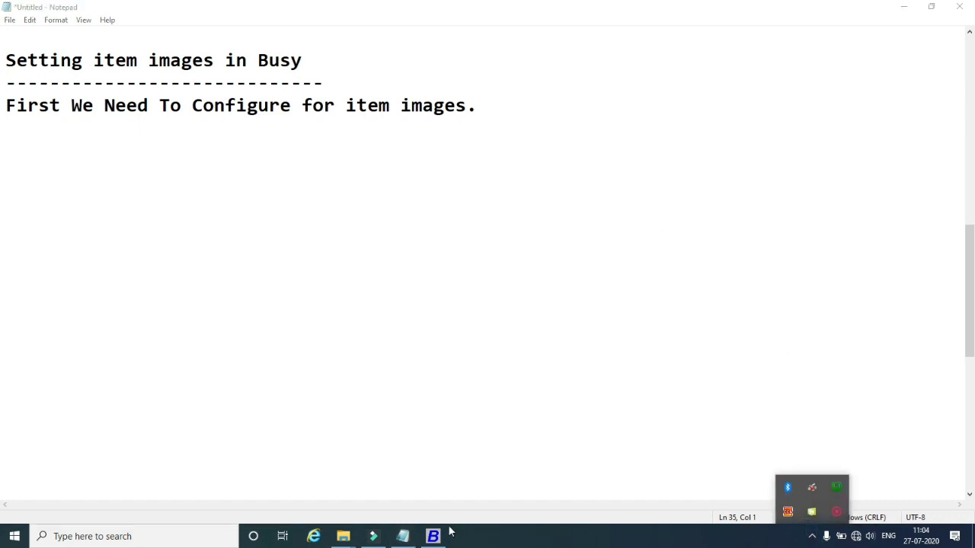
mouse_move(432, 537)
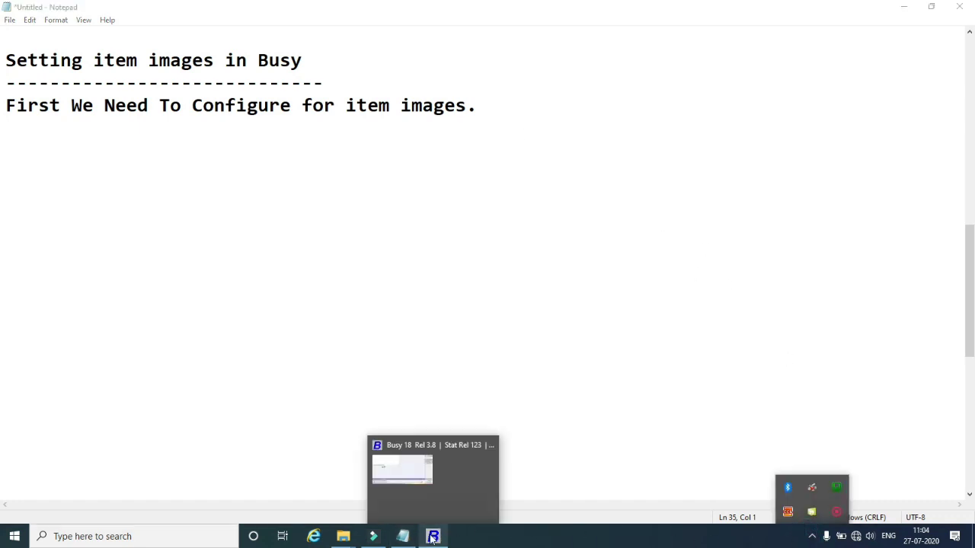
left_click(419, 491)
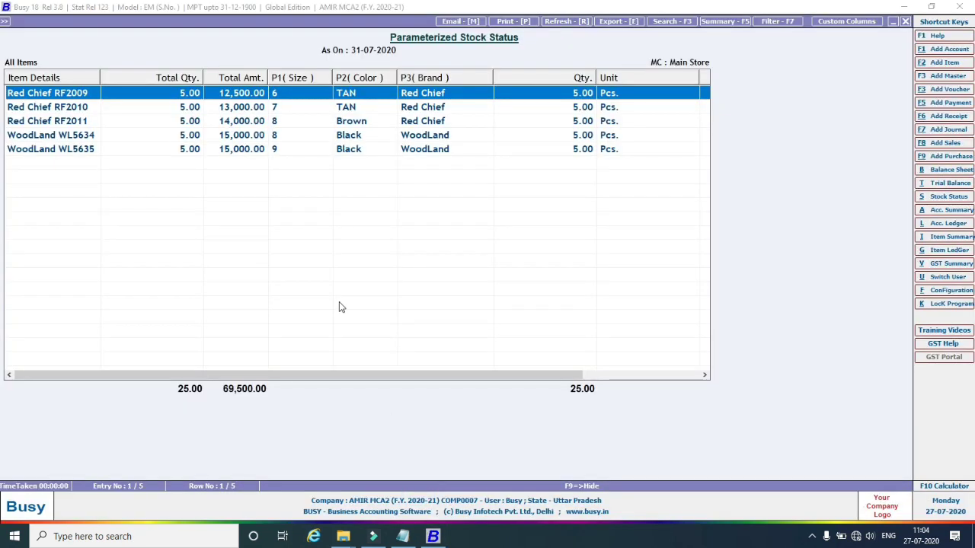
key("Escape")
key("Escape")
key("Escape")
key("Escape")
key("Escape")
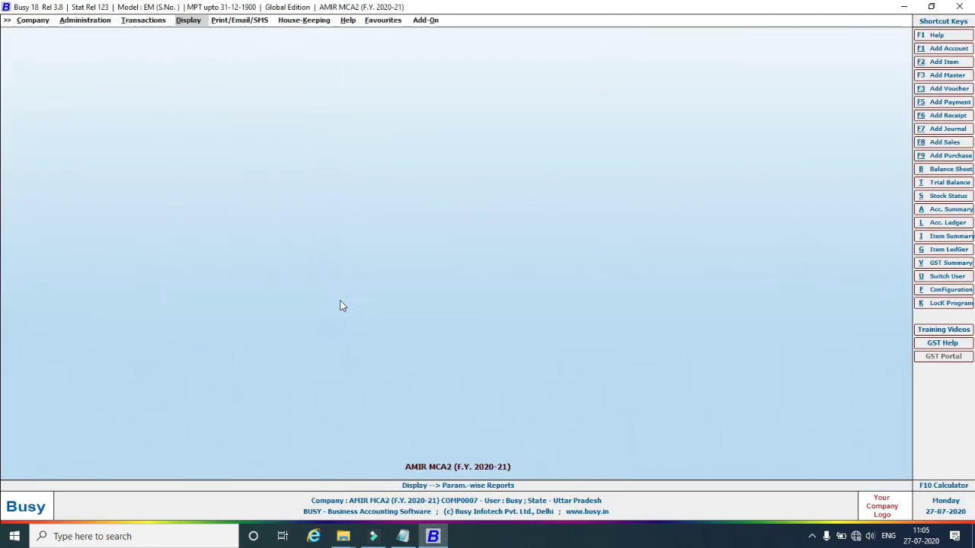
key("Escape")
key("Escape")
key("Escape")
key("Escape")
key("Escape")
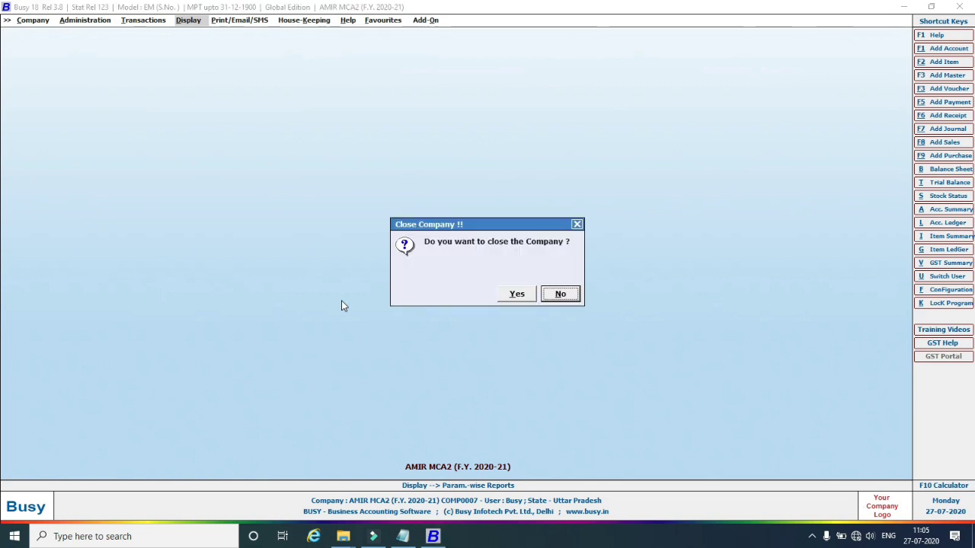
Keep AMIR MCA2 open and go to Configuration > Features / Options > Inventory.
left_click(554, 295)
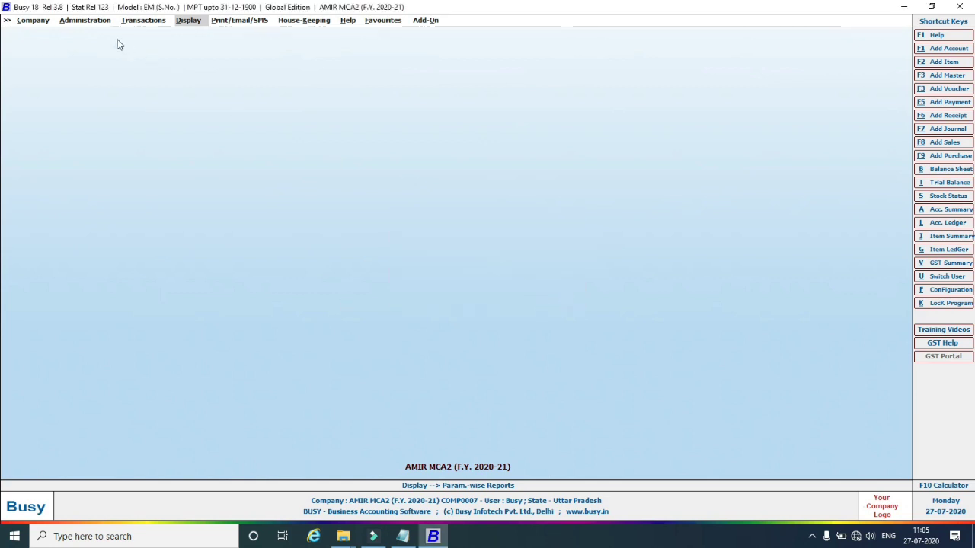
left_click(88, 21)
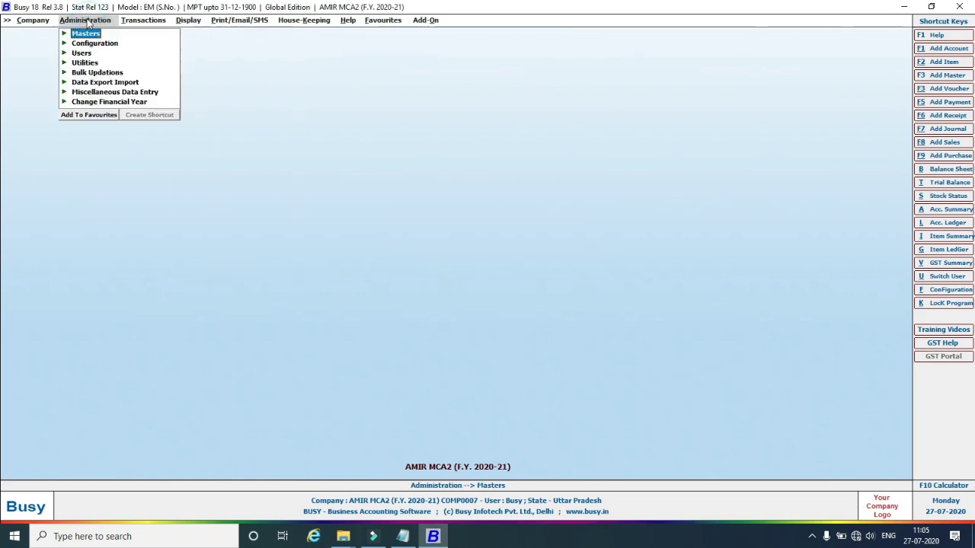
left_click(82, 44)
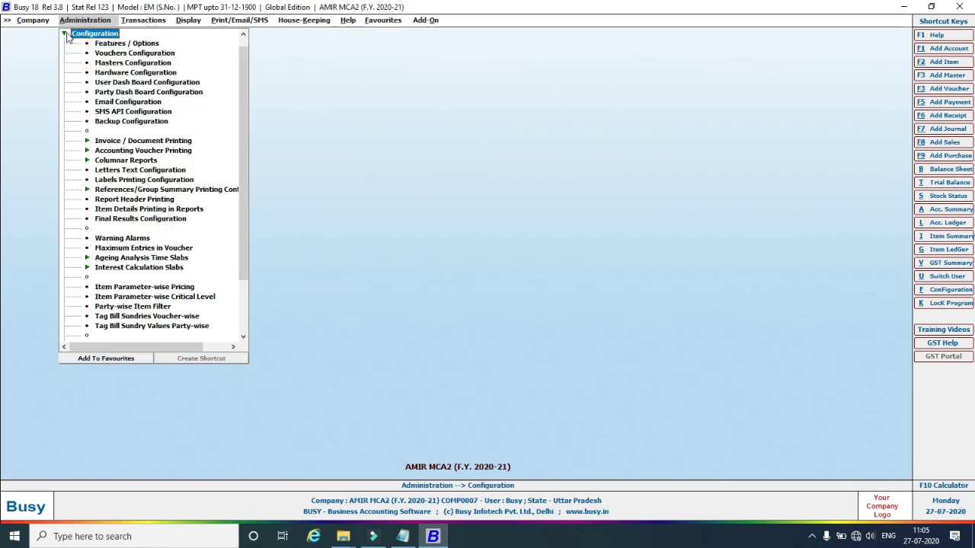
left_click(65, 35)
left_click(65, 44)
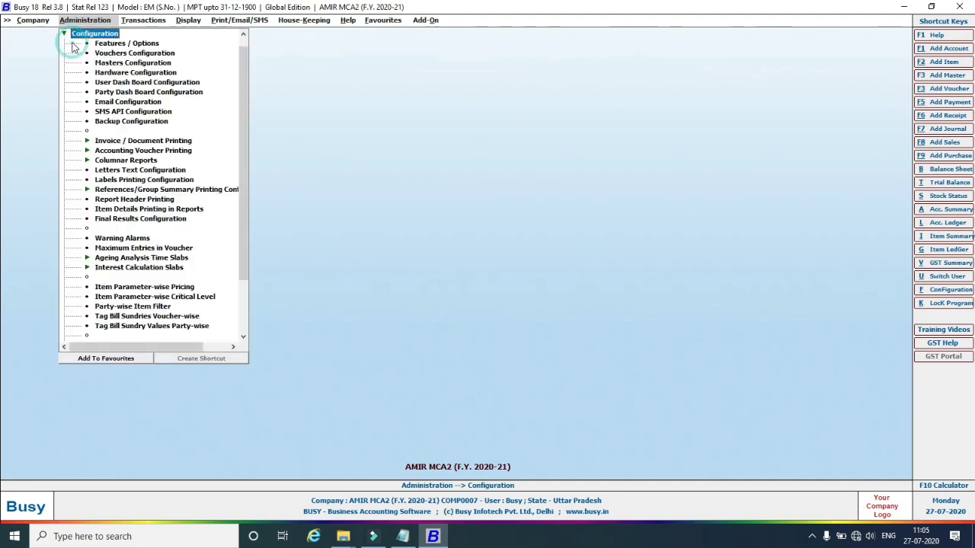
left_click(122, 45)
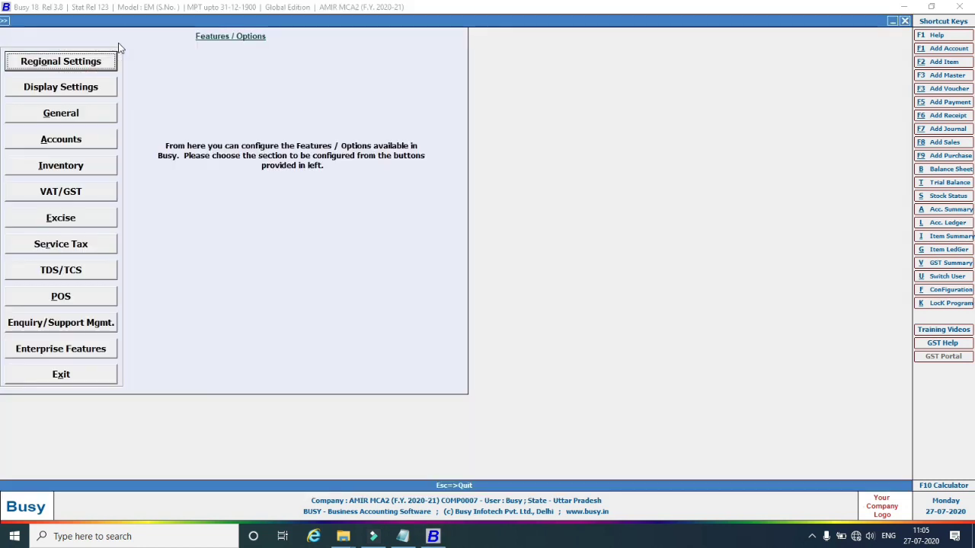
left_click(63, 169)
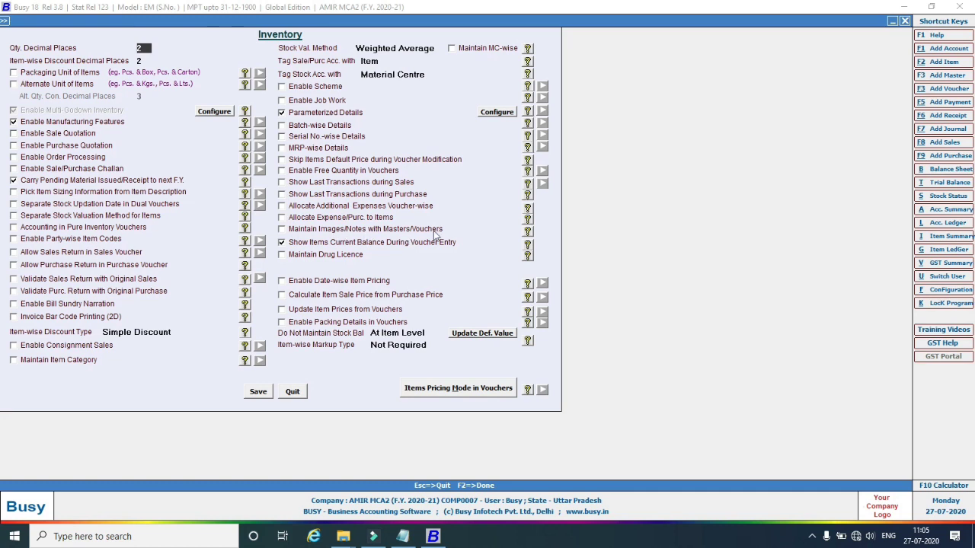
Enable Maintain Images/Notes with images for item masters and inventory vouchers, and confirm.
left_click(285, 231)
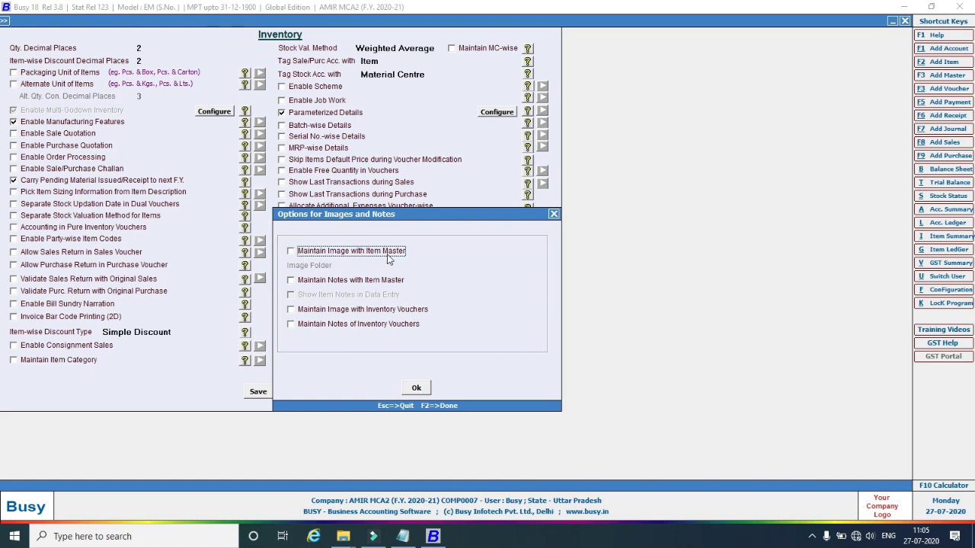
left_click(291, 251)
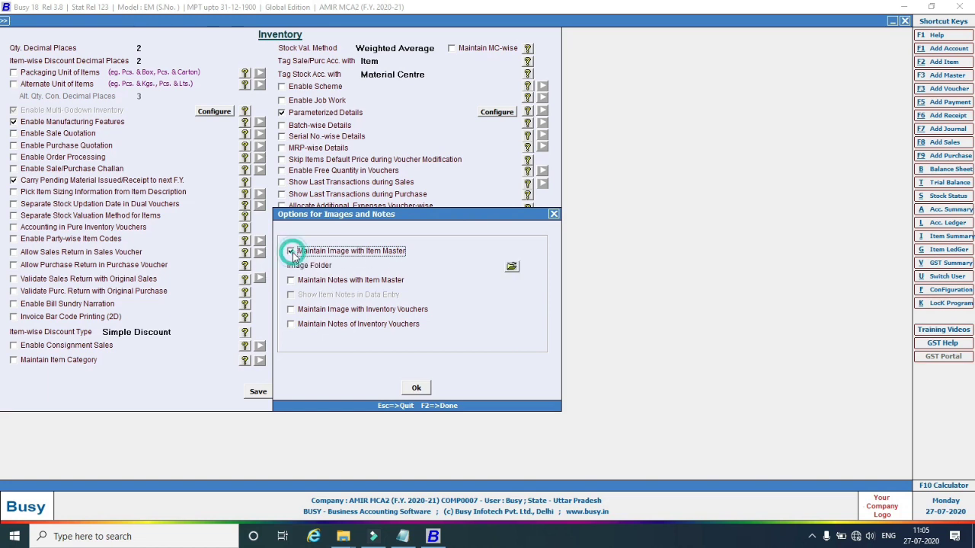
left_click(304, 310)
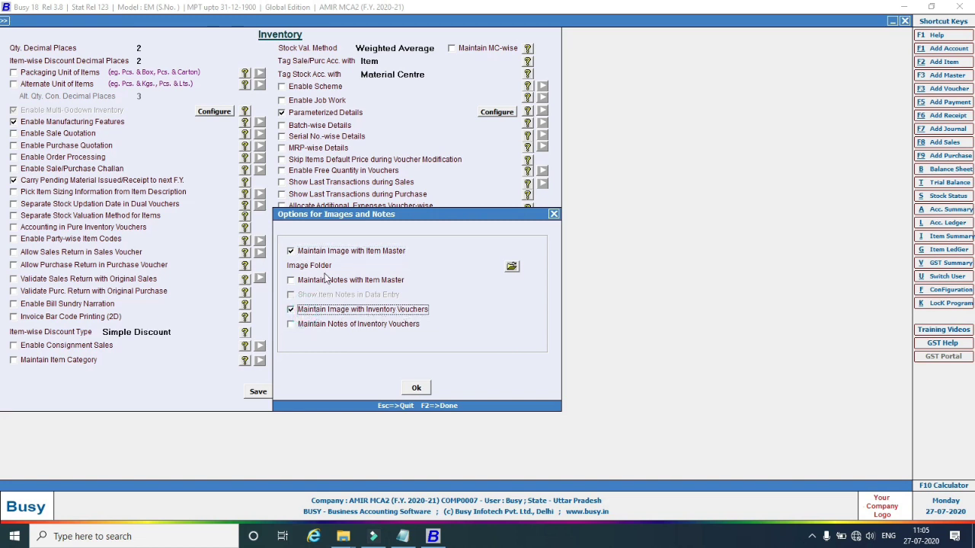
left_click(511, 269)
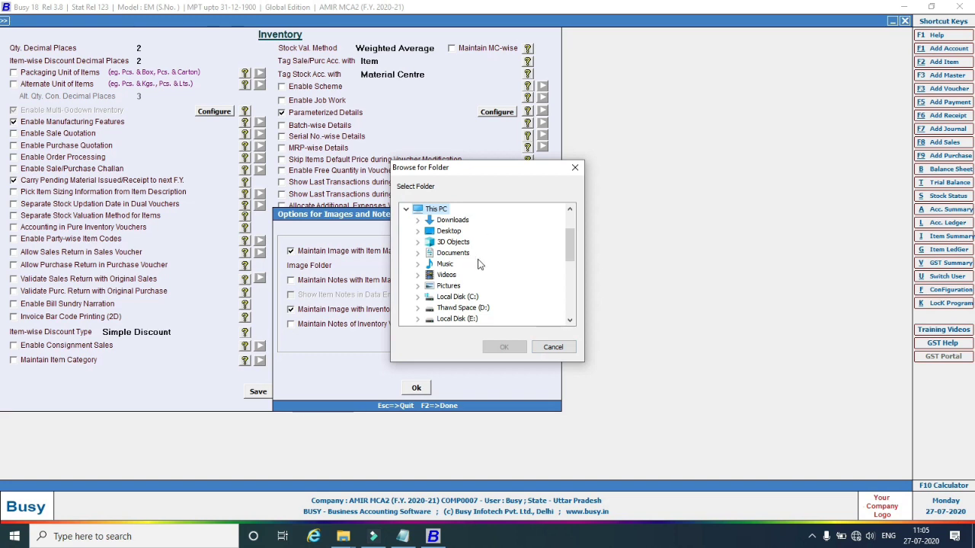
left_click(561, 352)
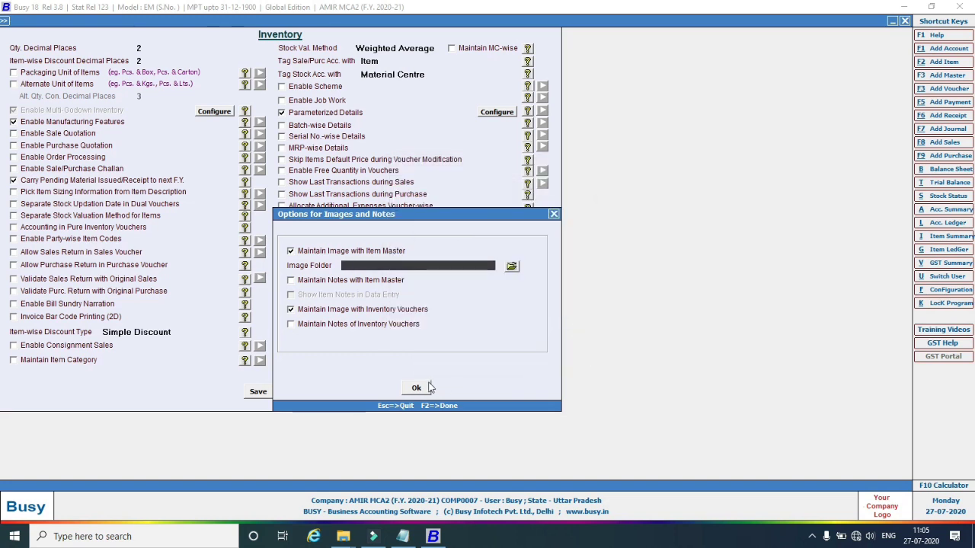
left_click(553, 214)
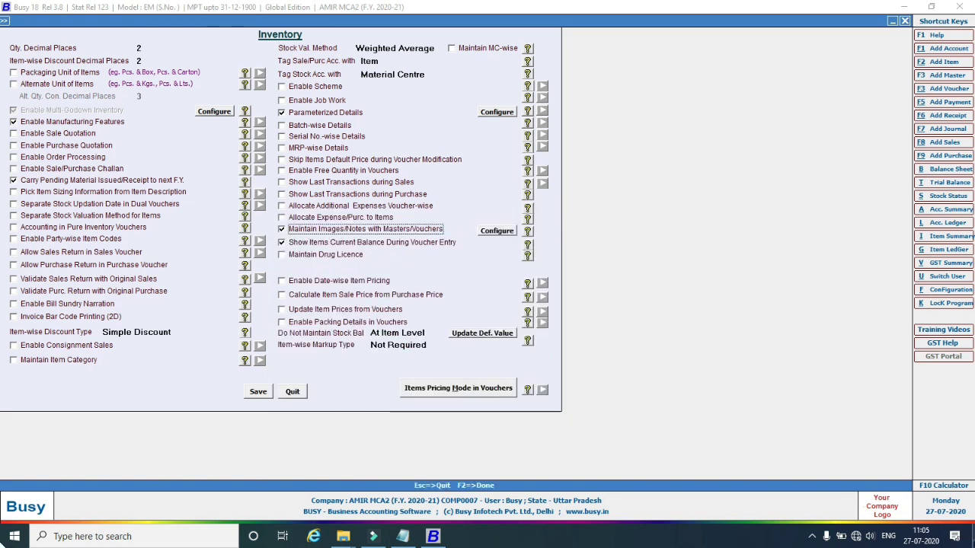
left_click(973, 540)
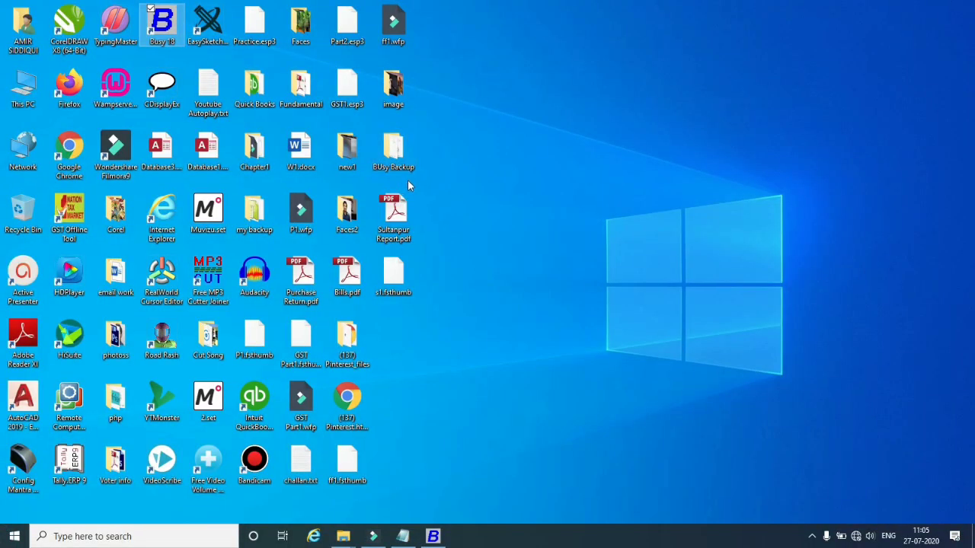
Go to C:\BusyWin and delete the old image folder.
double_click(15, 112)
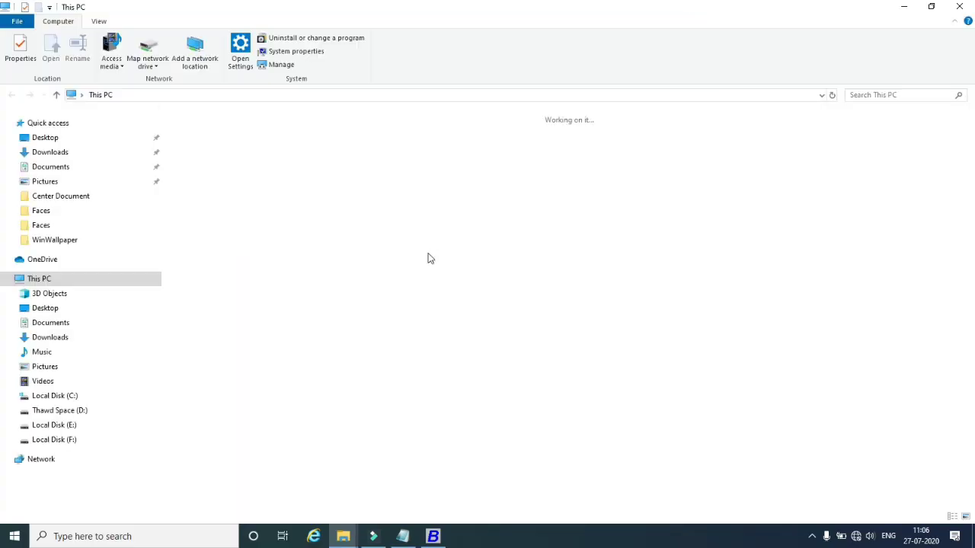
double_click(281, 235)
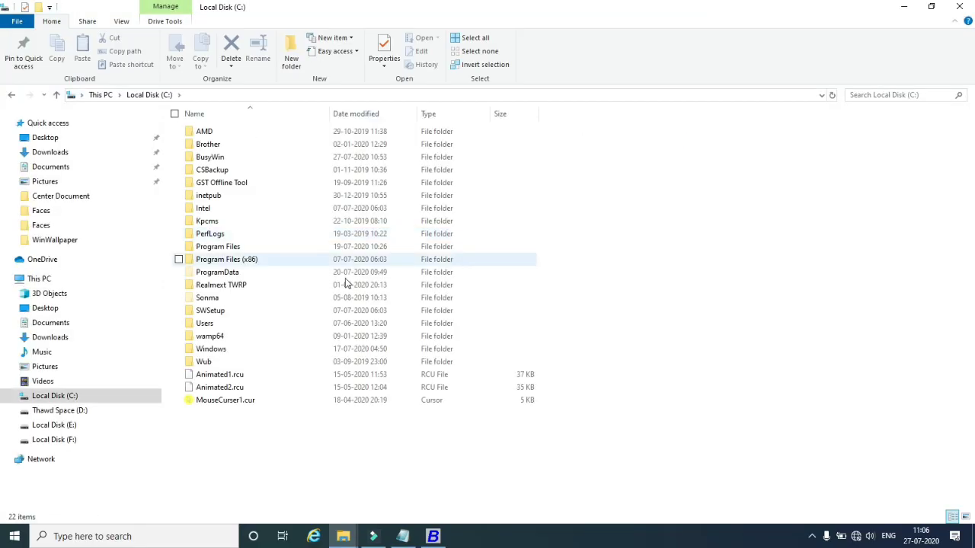
double_click(210, 157)
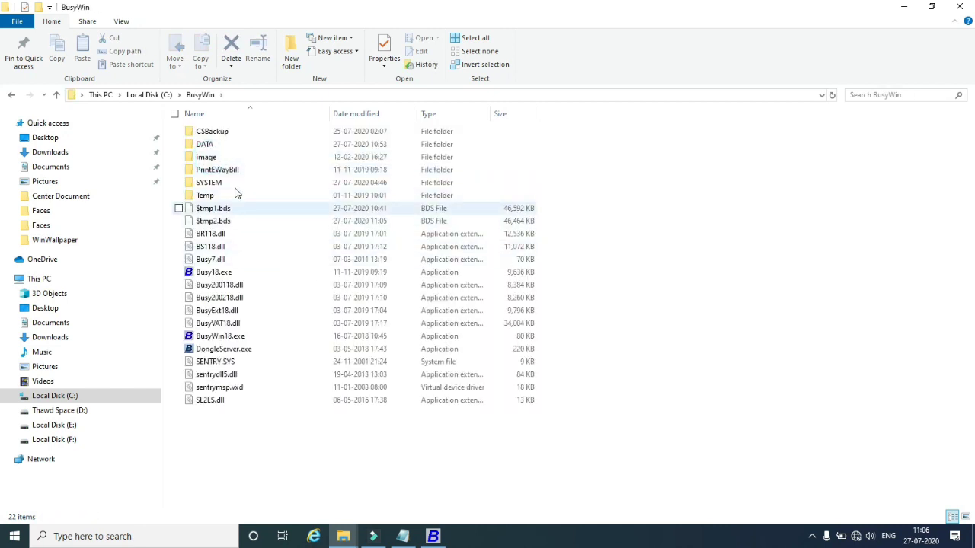
right_click(201, 160)
left_click(238, 465)
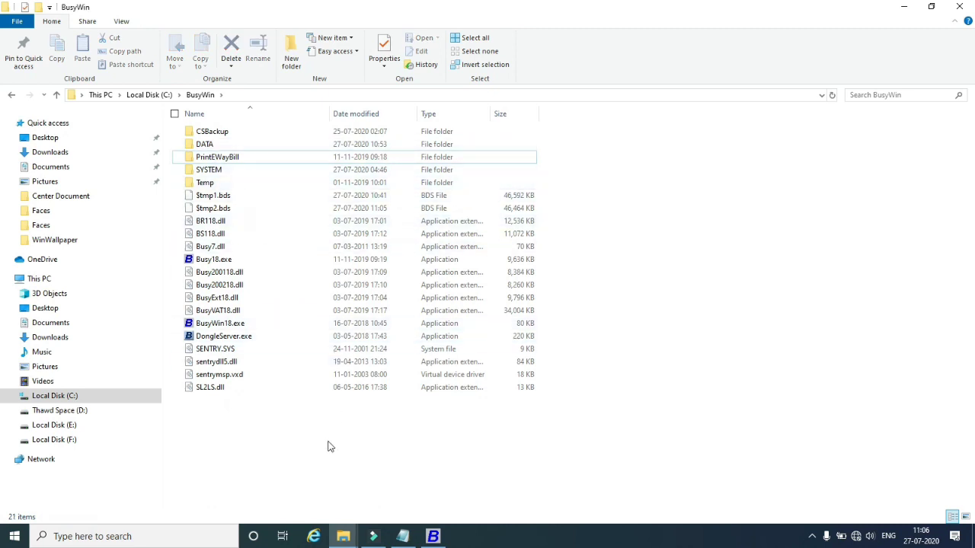
Create a new folder named 'item images' in C:\BusyWin and return to Busy.
right_click(268, 455)
left_click(306, 418)
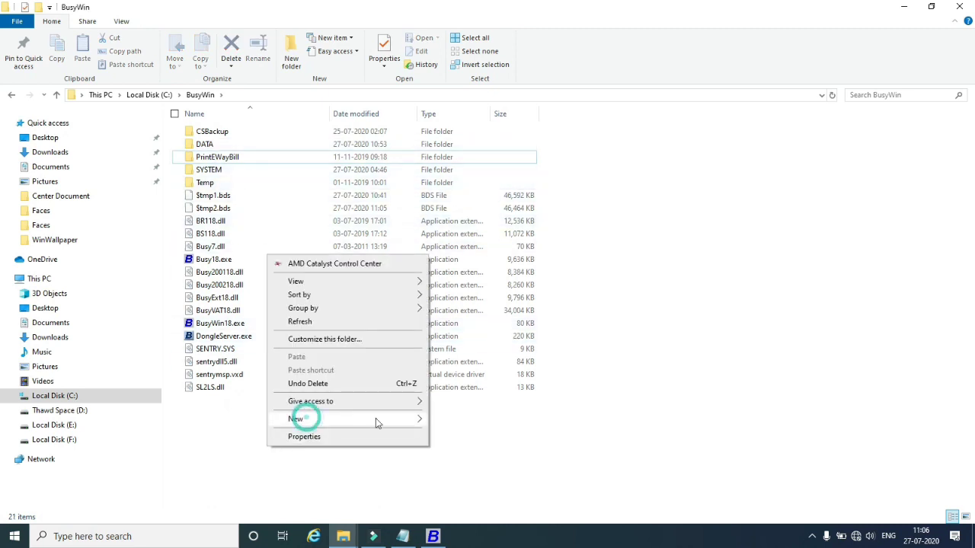
left_click(449, 169)
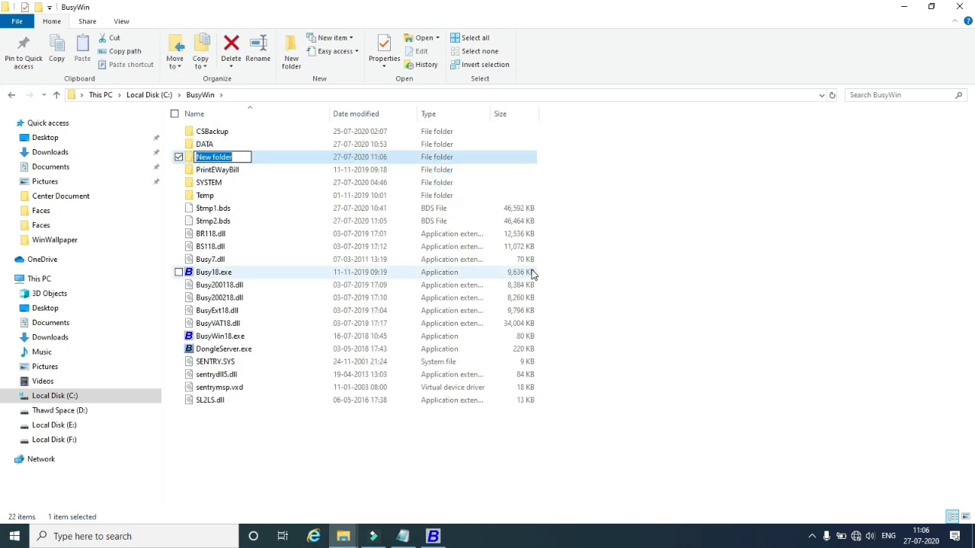
type("ite")
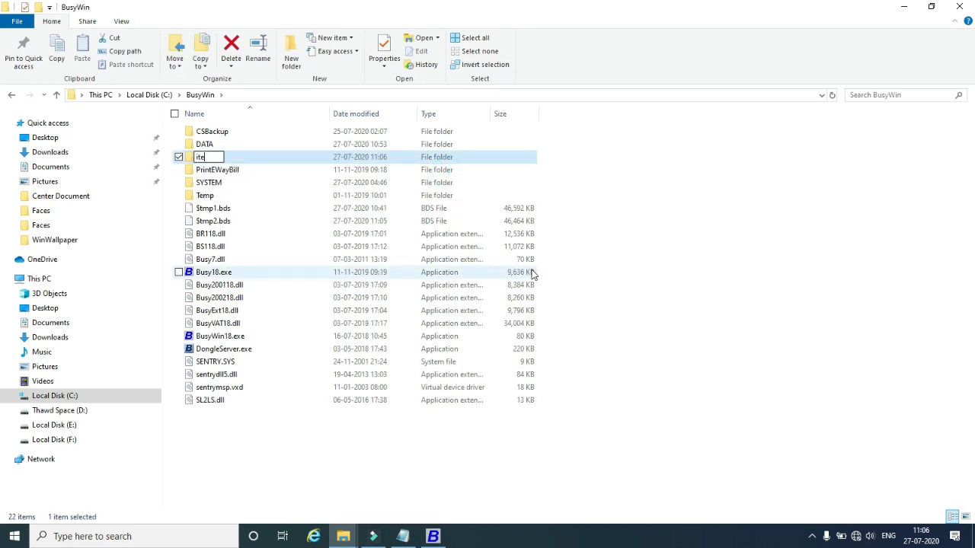
type("m images")
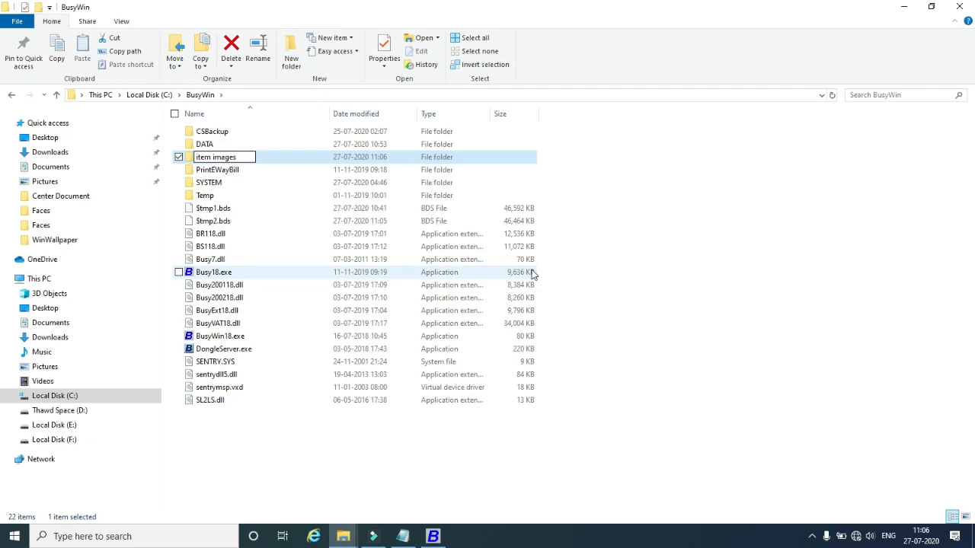
left_click(398, 430)
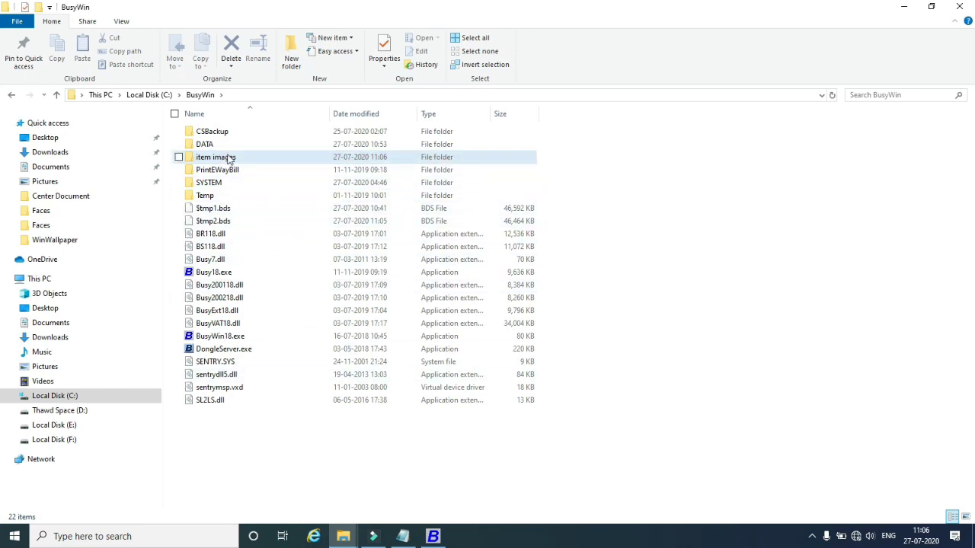
left_click(224, 159)
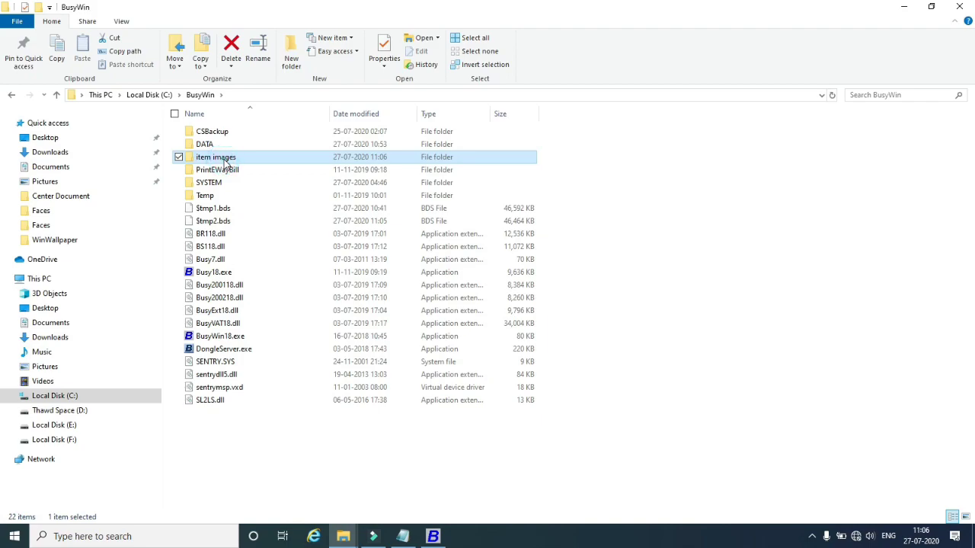
left_click(434, 538)
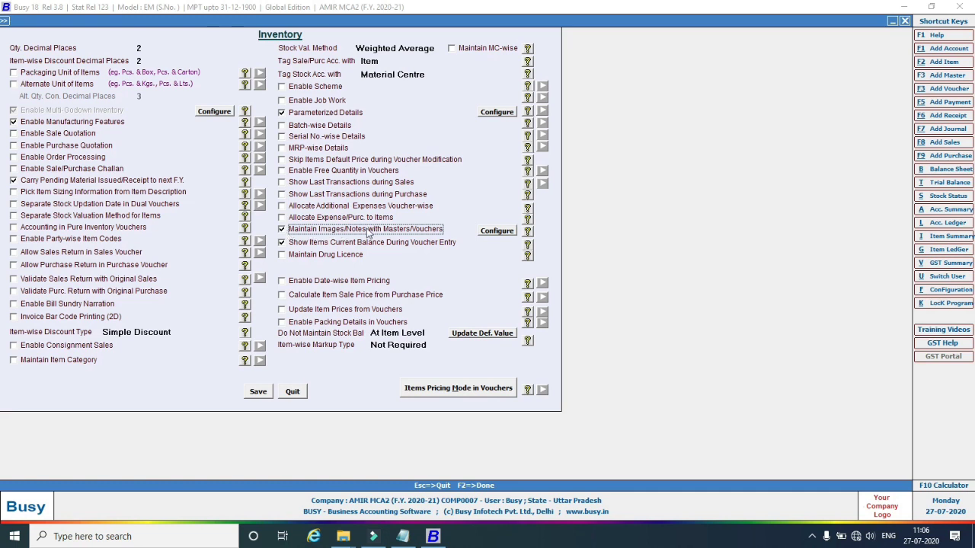
Enable images for item masters and inventory vouchers, with C:\BusyWin\item images as the image folder.
left_click(499, 232)
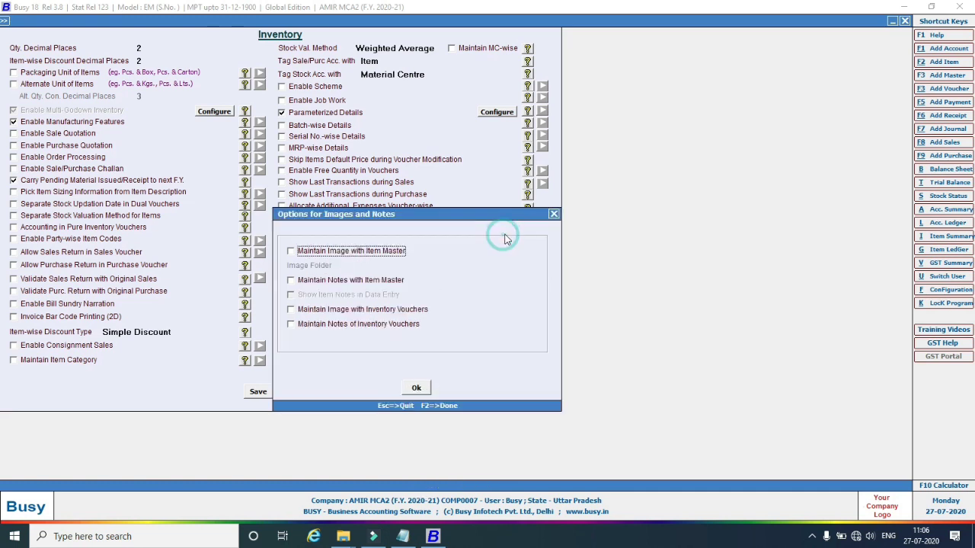
left_click(290, 253)
left_click(294, 310)
left_click(512, 269)
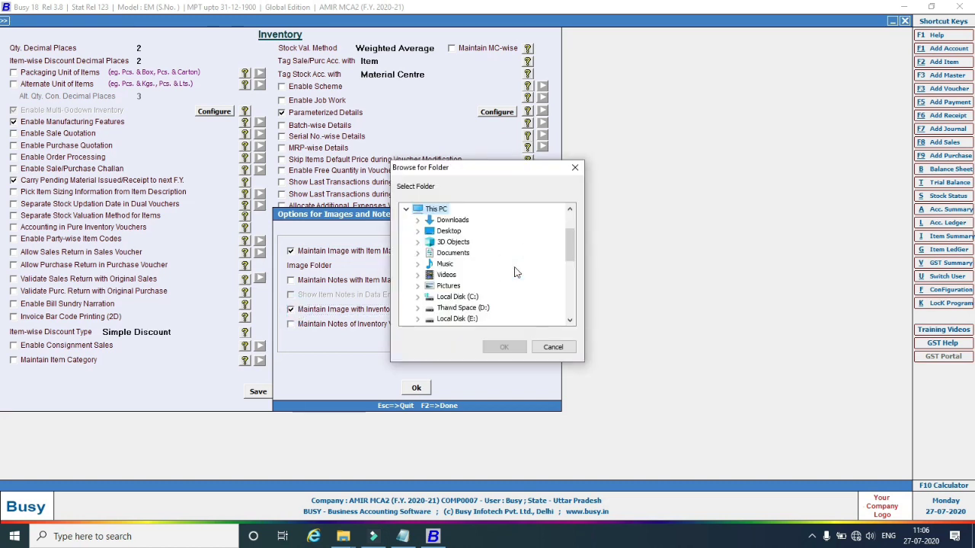
scroll(455, 266, "down", 3)
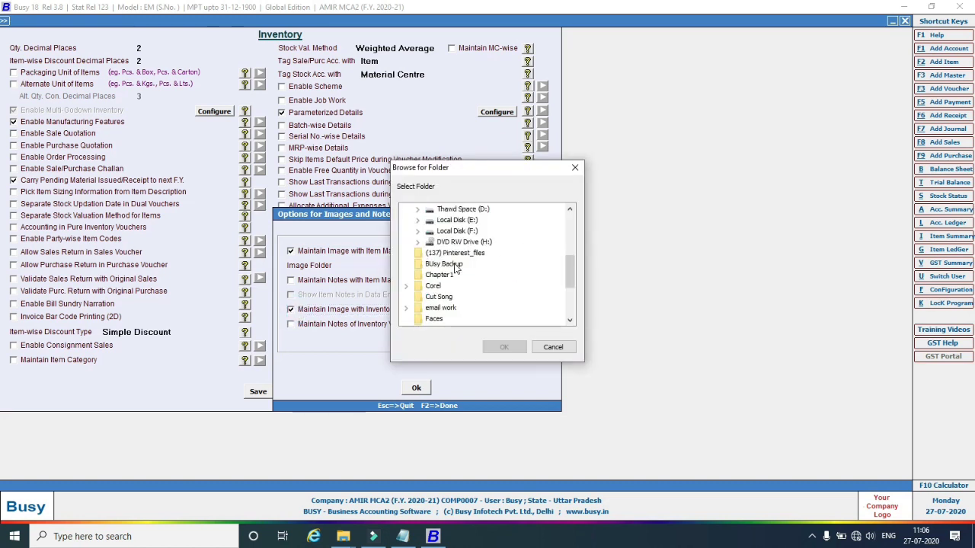
scroll(455, 268, "up", 1)
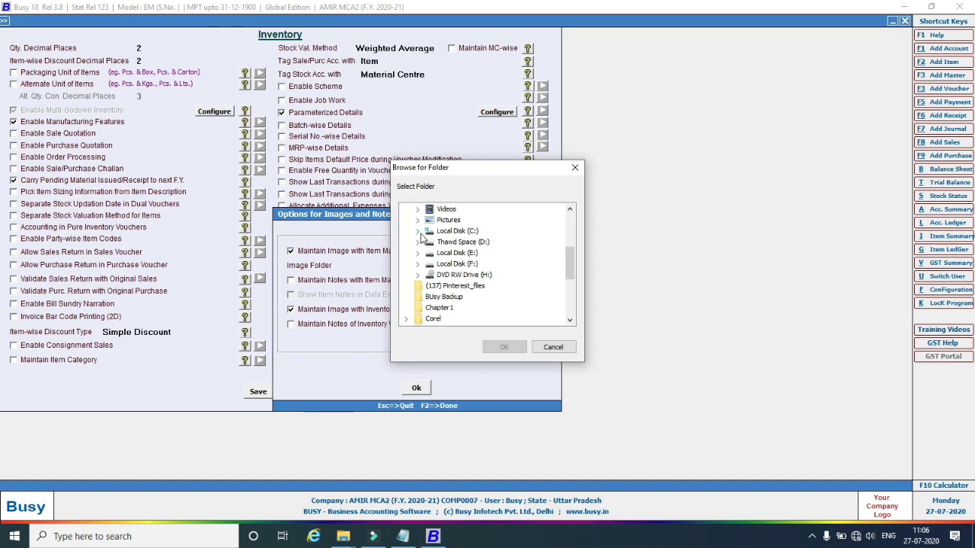
left_click(419, 232)
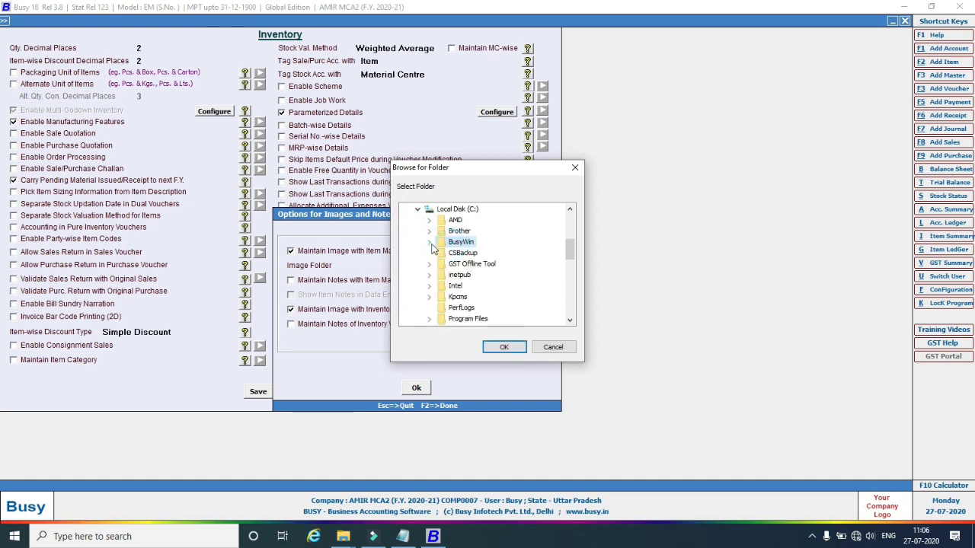
left_click(429, 241)
left_click(474, 276)
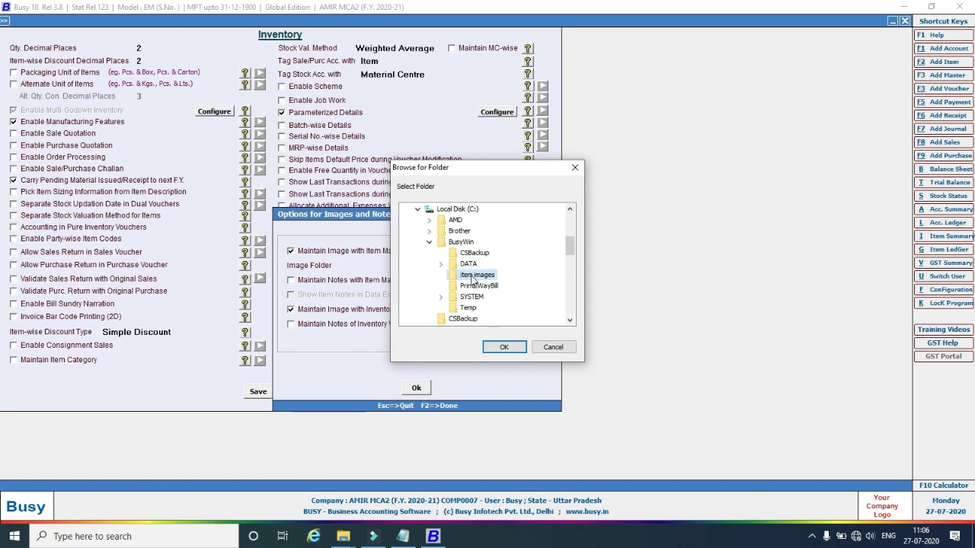
left_click(504, 346)
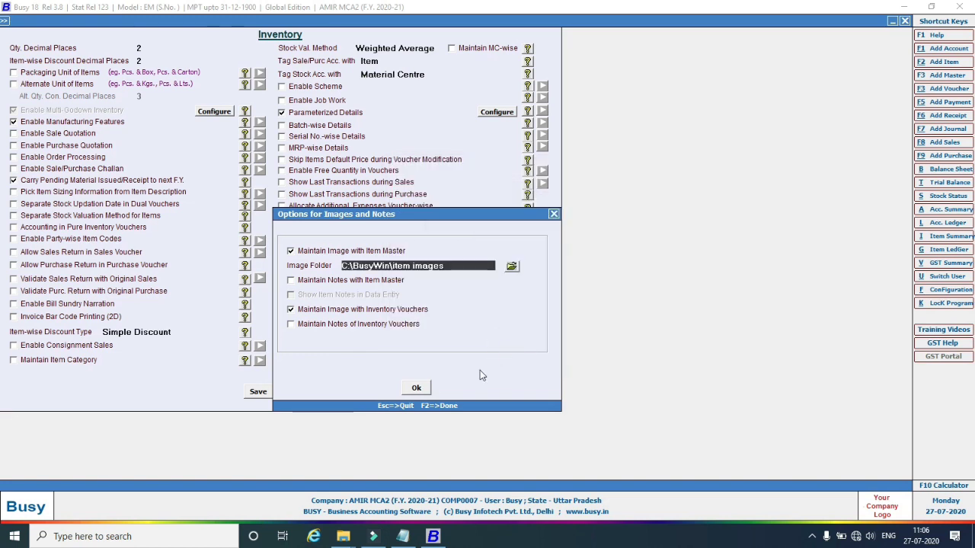
left_click(417, 388)
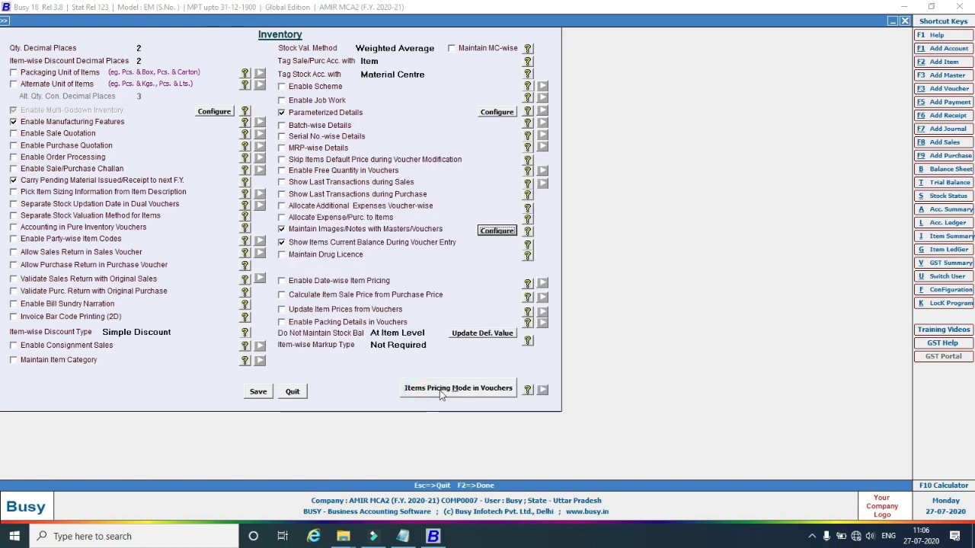
Save the inventory features, go back to Administration, and show the desktop.
left_click(259, 392)
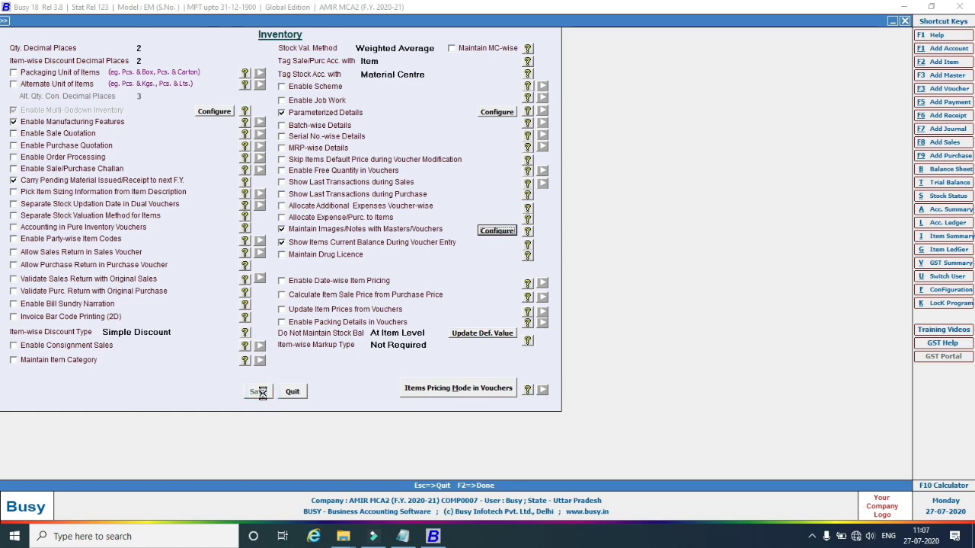
left_click(103, 381)
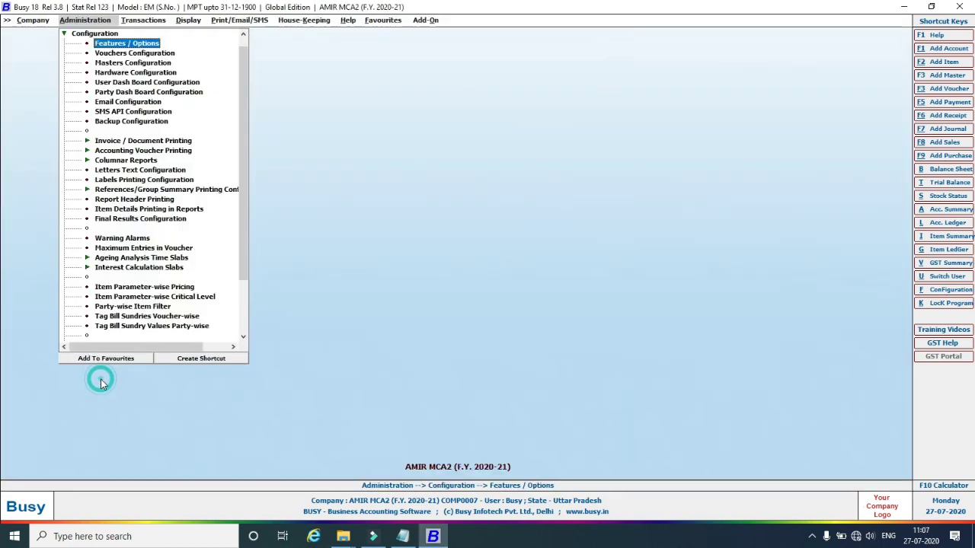
left_click(67, 35)
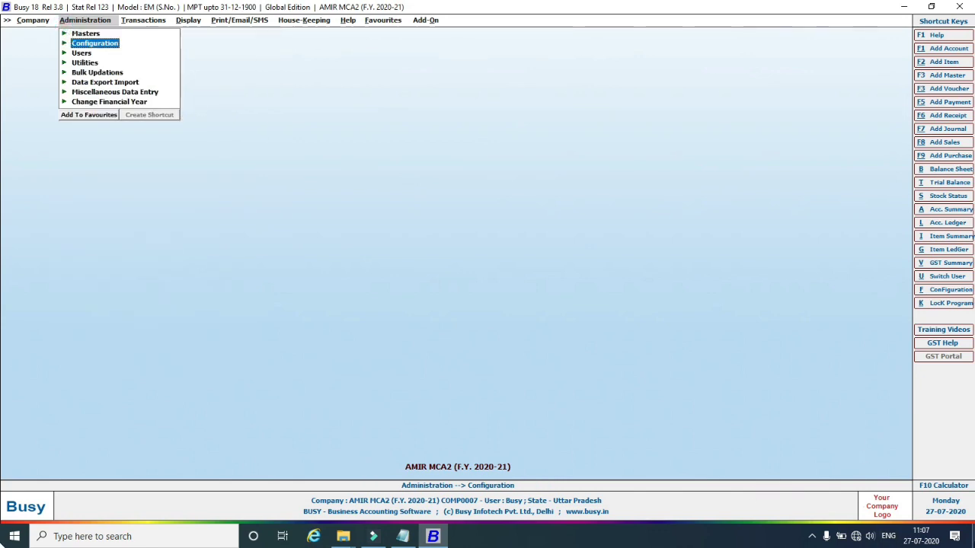
left_click(973, 536)
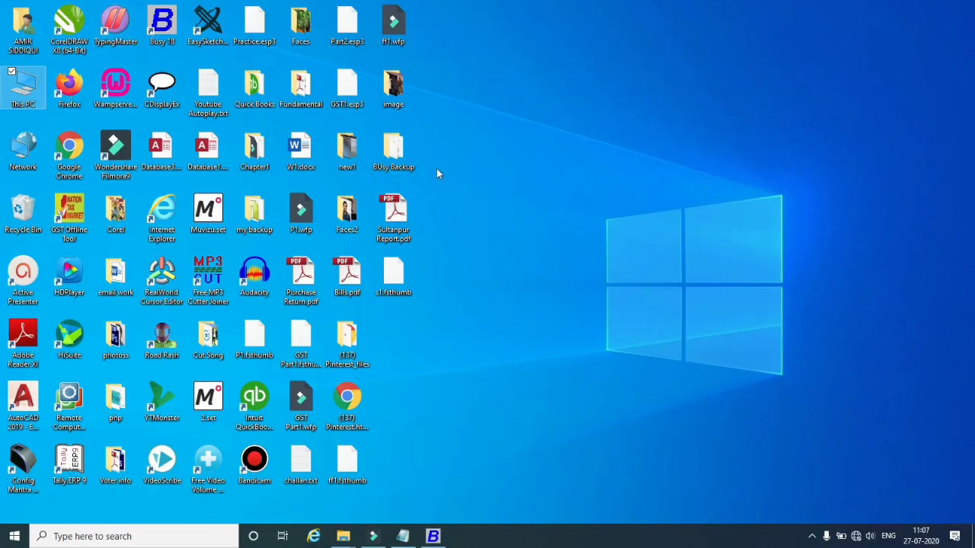
right_click(496, 137)
left_click(509, 193)
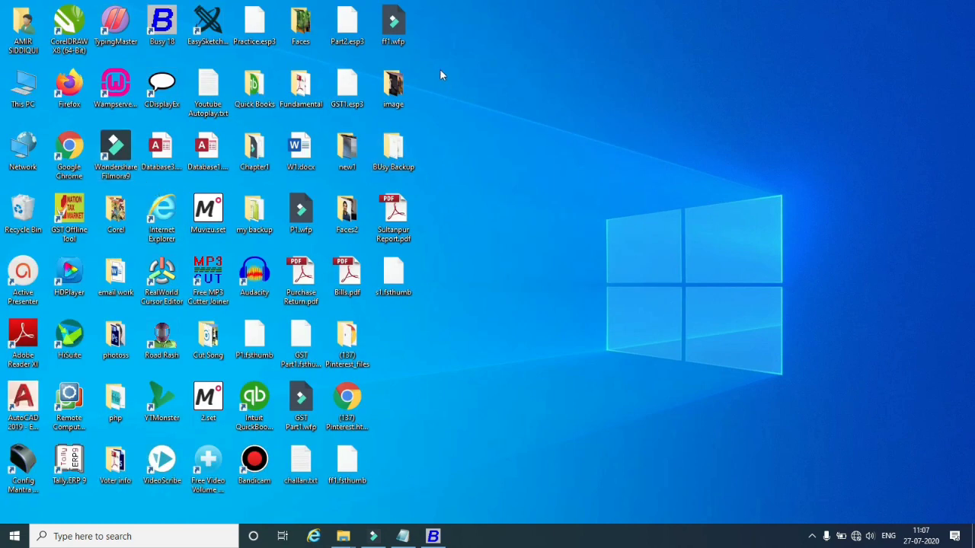
double_click(394, 89)
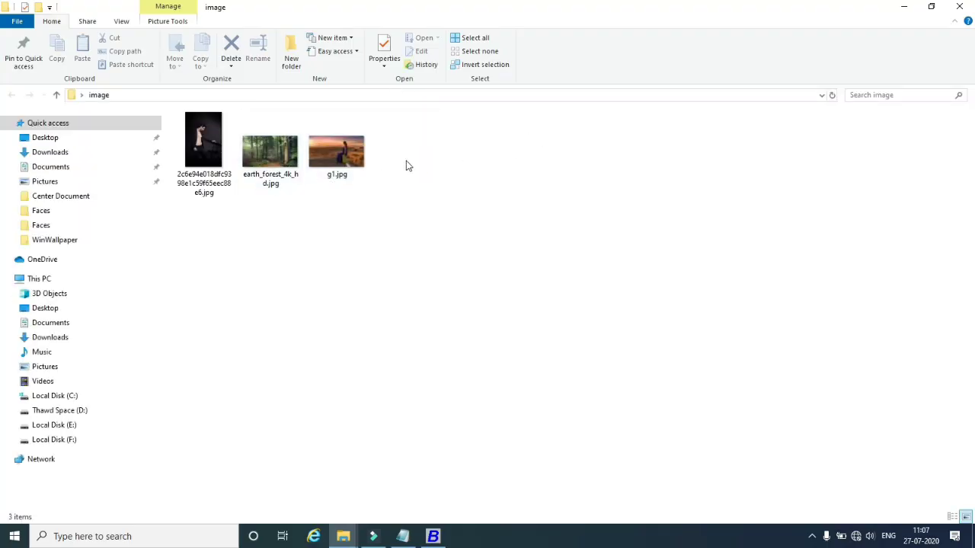
left_click(959, 6)
right_click(623, 101)
left_click(654, 151)
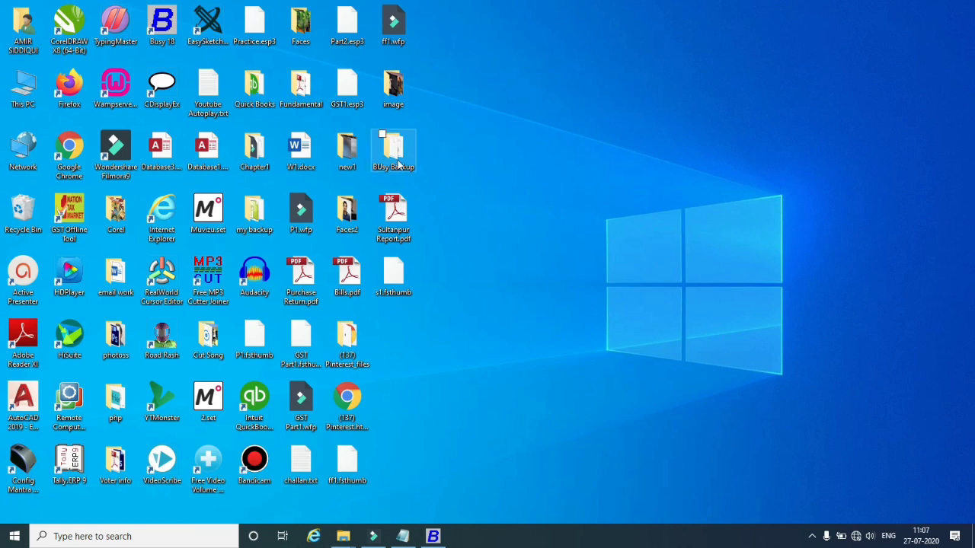
Copy four images from F:\wallpapers2, including My Post (5).png and the pexels forest photo.
double_click(31, 112)
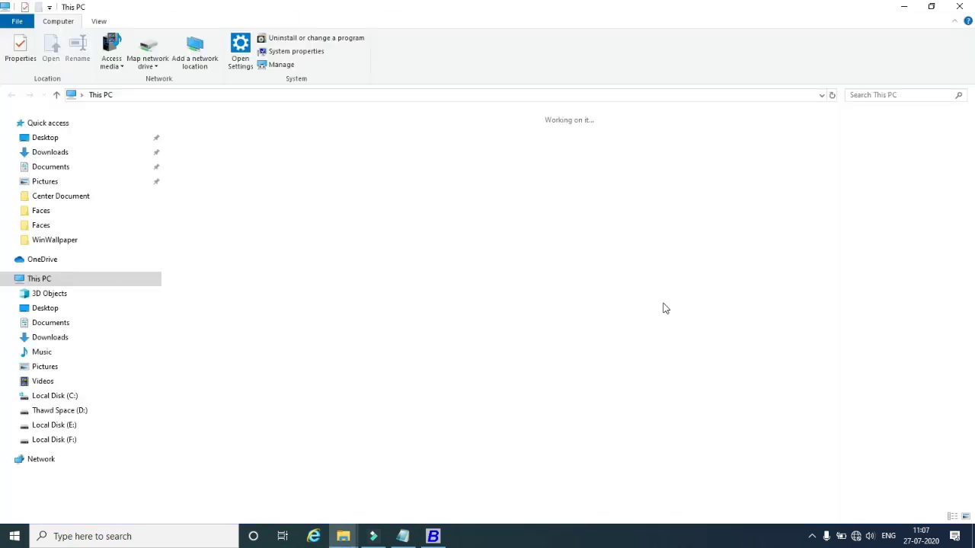
double_click(700, 231)
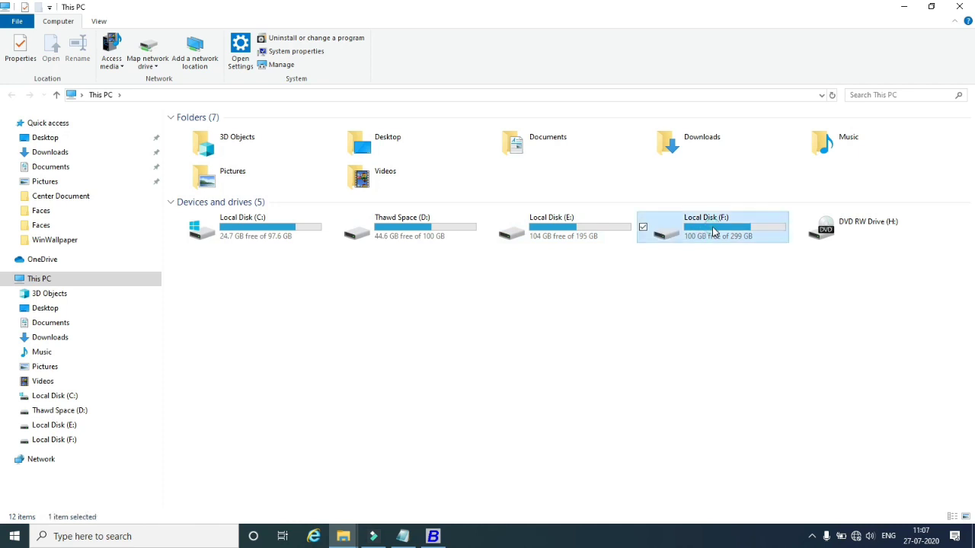
scroll(360, 339, "down", 4)
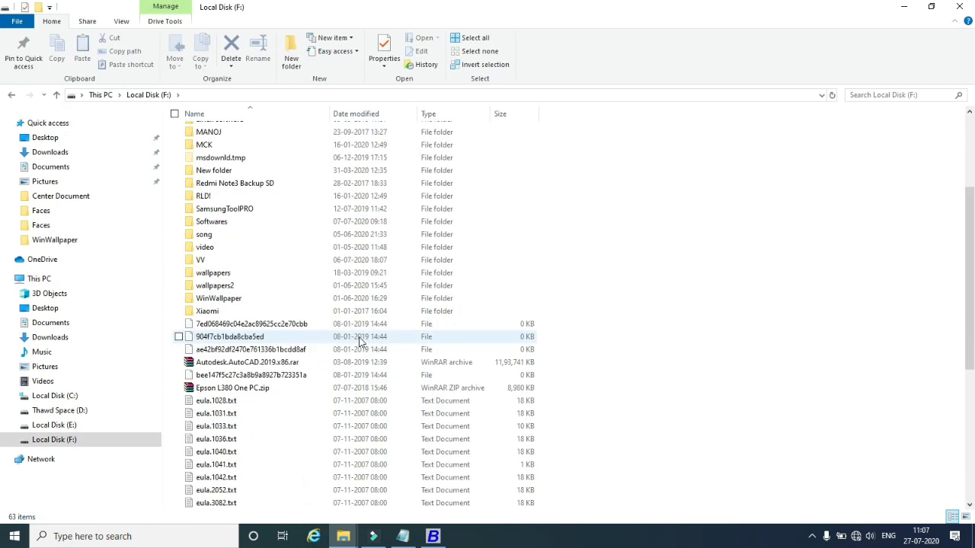
left_click(216, 287)
double_click(216, 288)
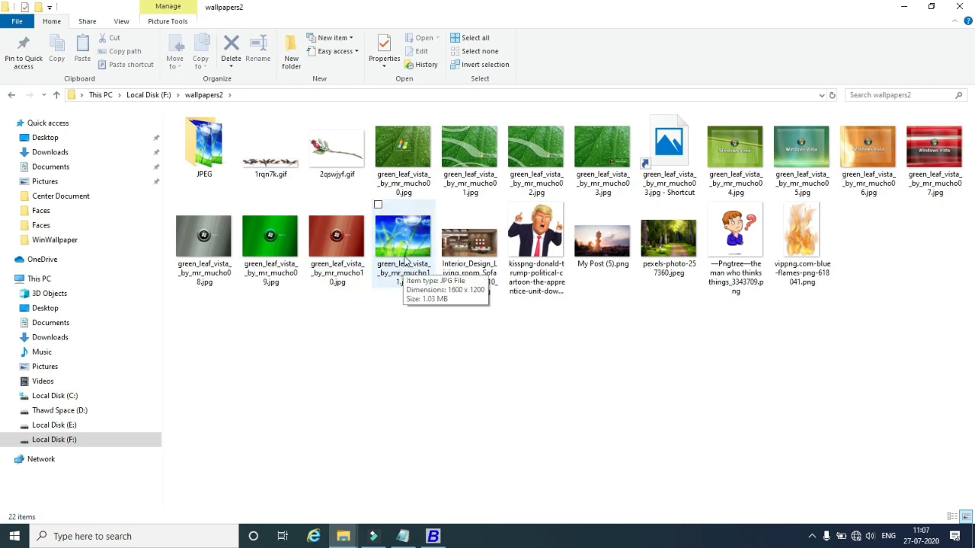
left_click_drag(193, 307, 396, 196)
left_click(468, 362)
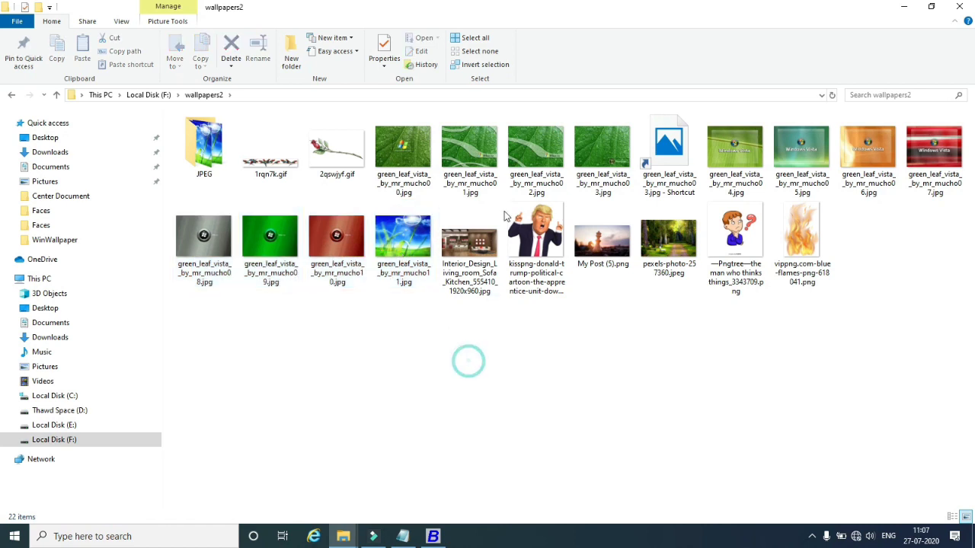
left_click(402, 260)
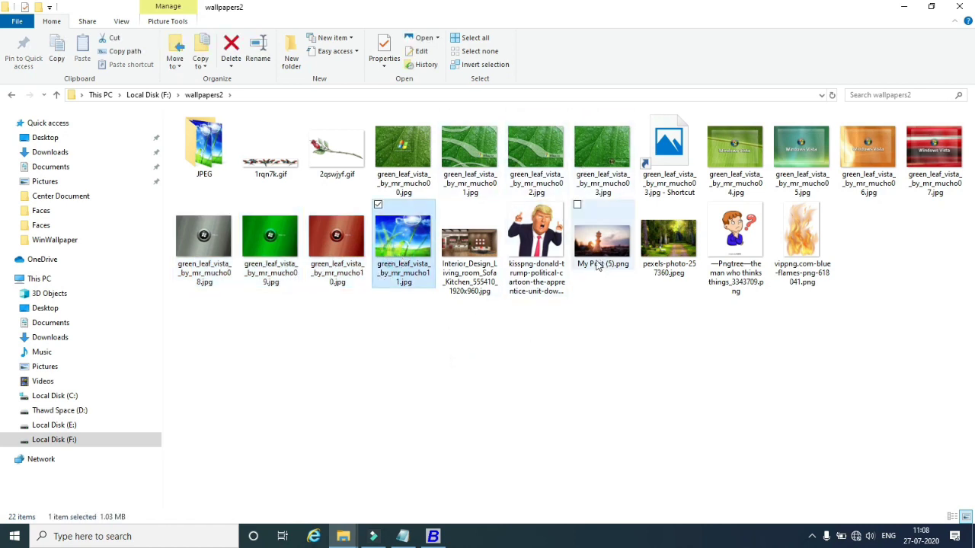
left_click(599, 259, "ctrl")
left_click(669, 244, "ctrl")
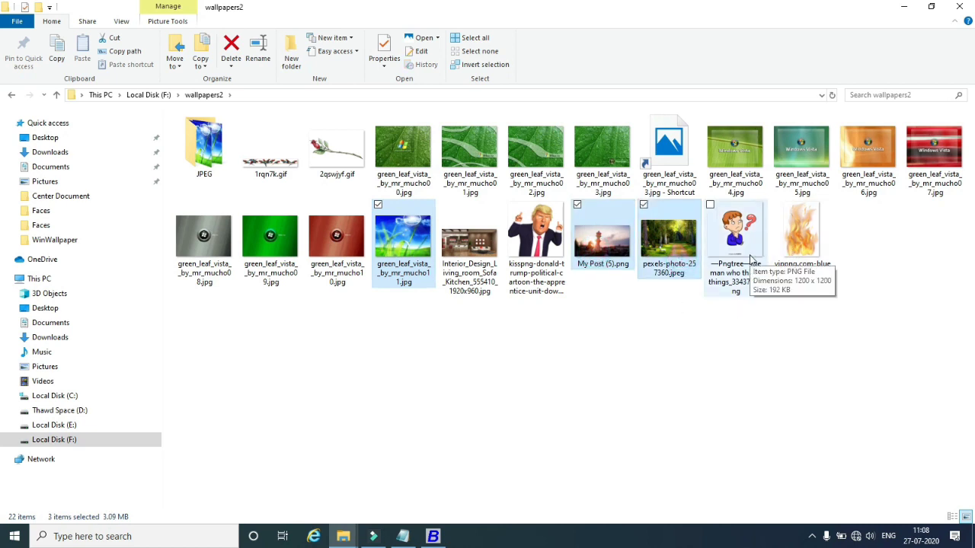
left_click(922, 156, "ctrl")
right_click(922, 157)
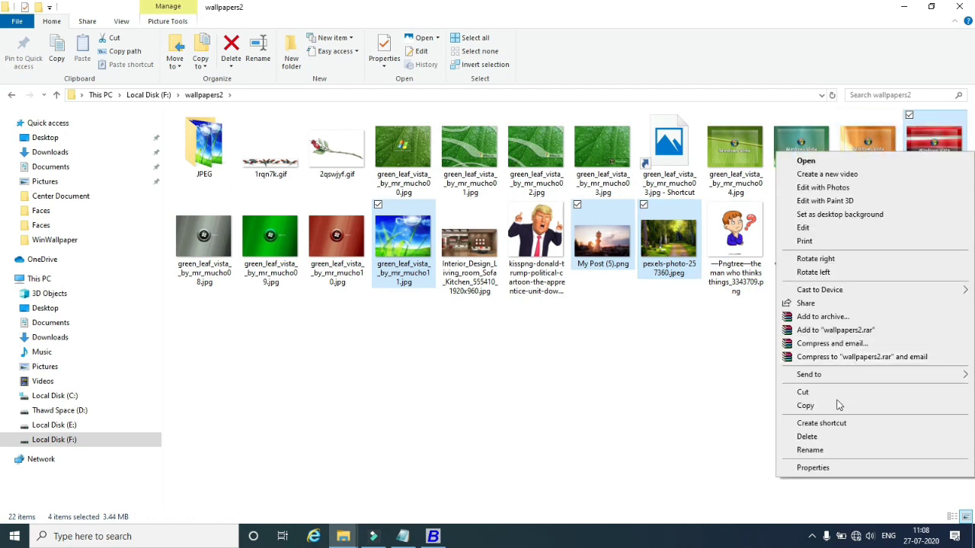
left_click(807, 408)
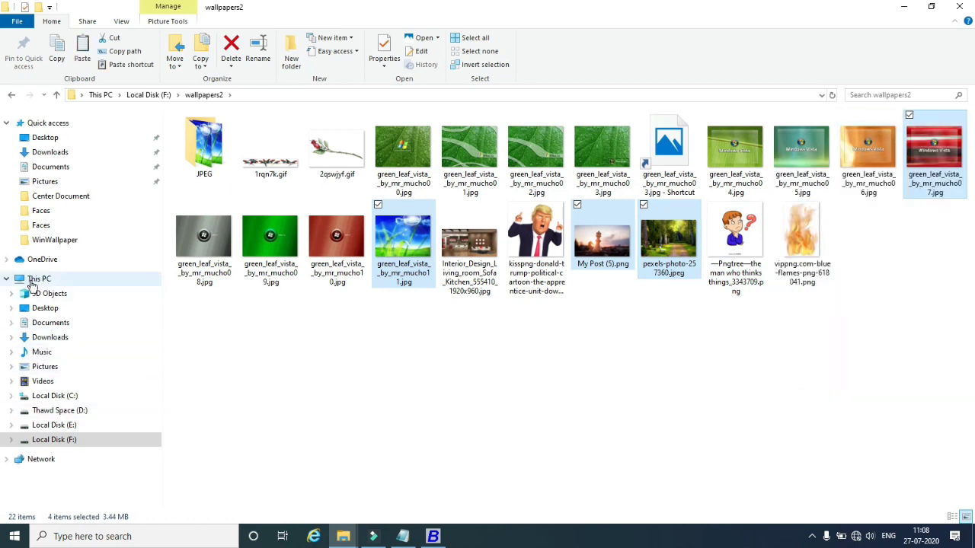
Paste the four images into C:\BusyWin\item images.
left_click(31, 281)
double_click(223, 237)
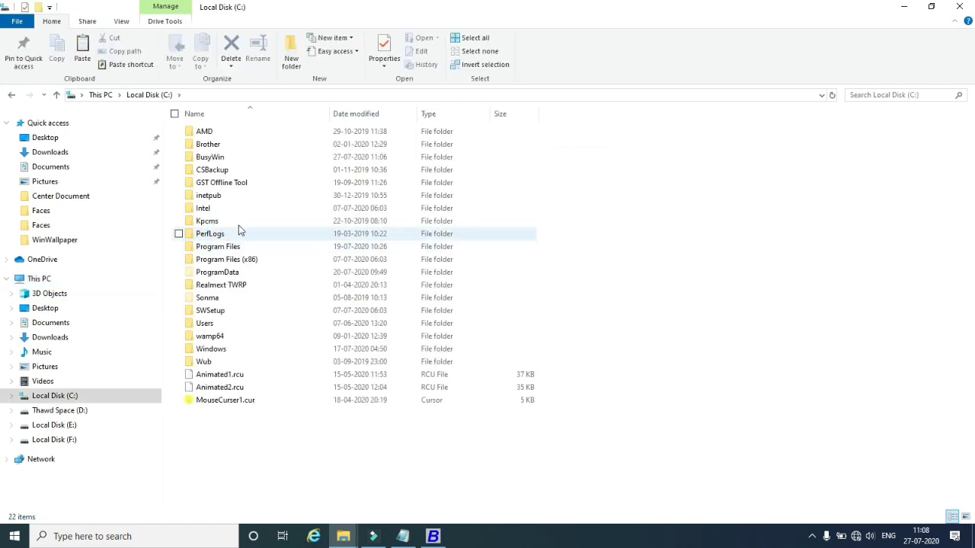
left_click(210, 158)
double_click(210, 158)
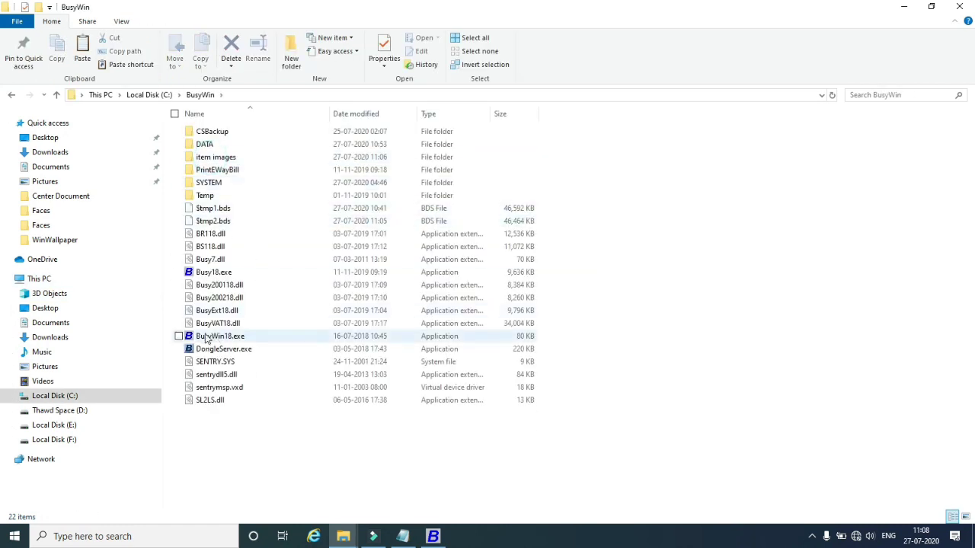
double_click(225, 160)
right_click(203, 192)
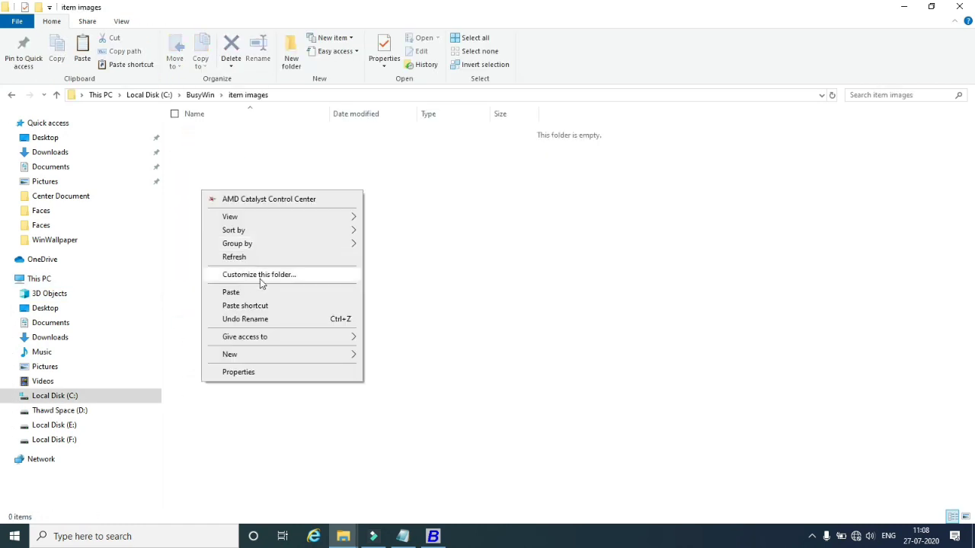
left_click(239, 298)
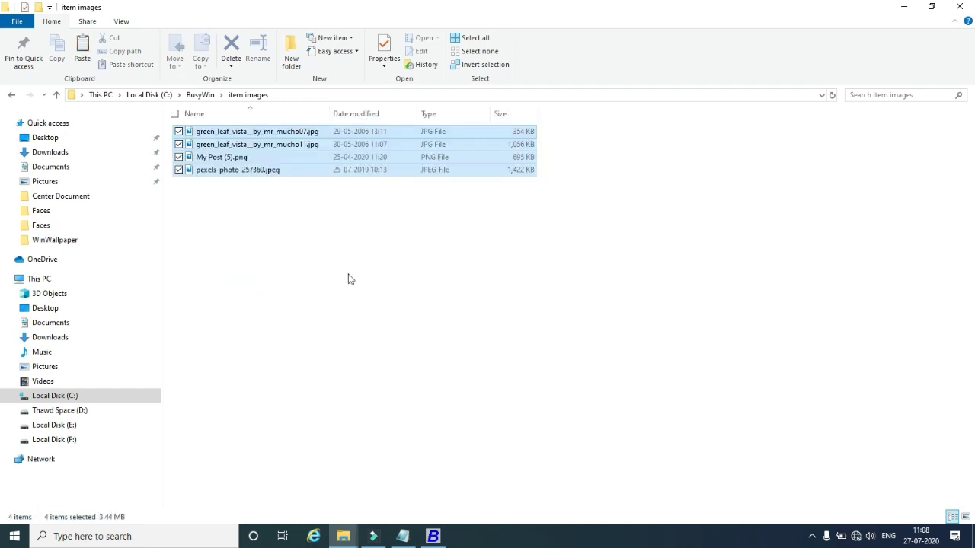
left_click(348, 231)
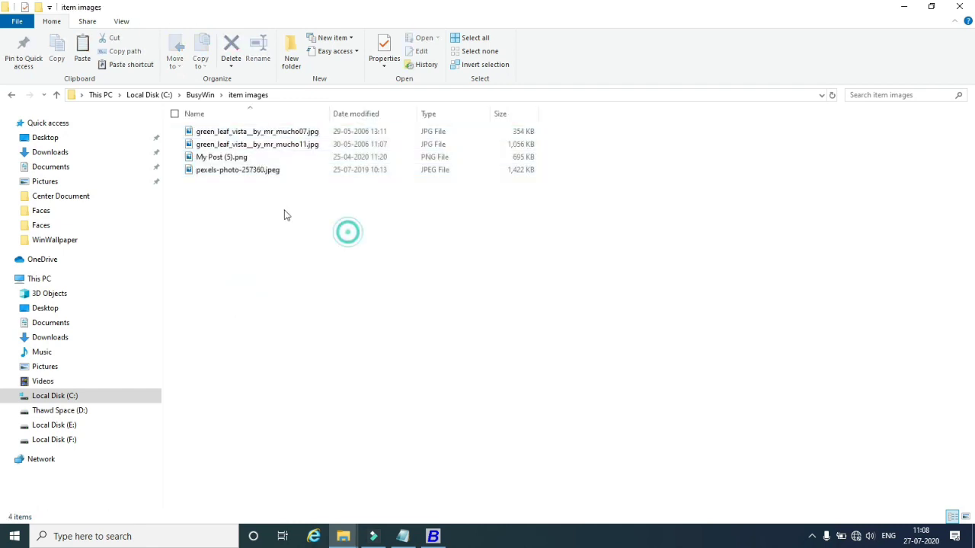
Rename the red mucho07 image to item1.jpg and the green_leaf image to item2.jpg.
left_click(965, 517)
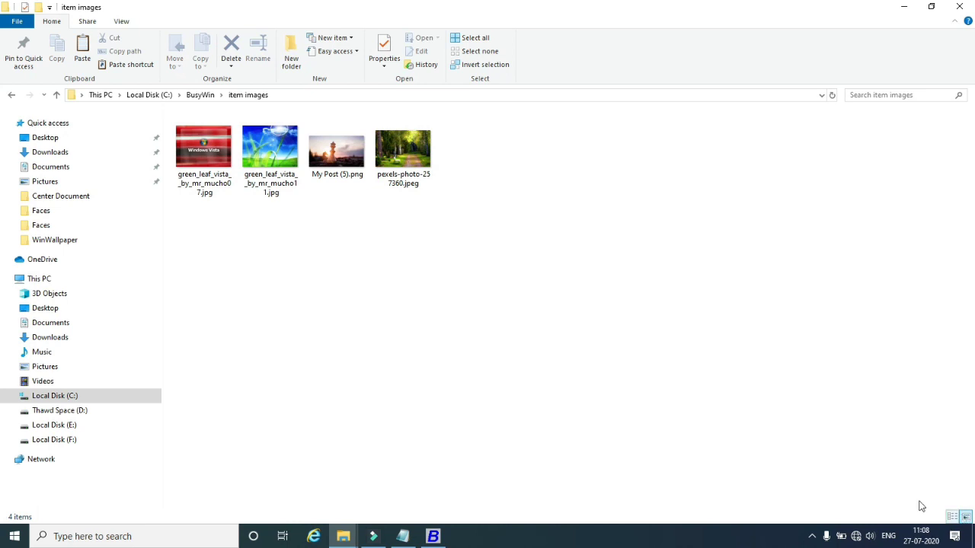
right_click(206, 171)
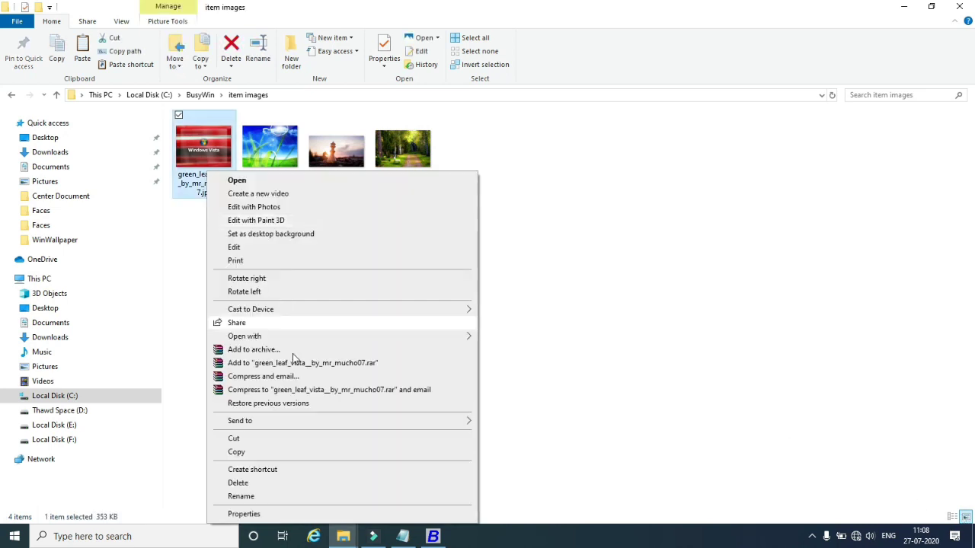
left_click(246, 496)
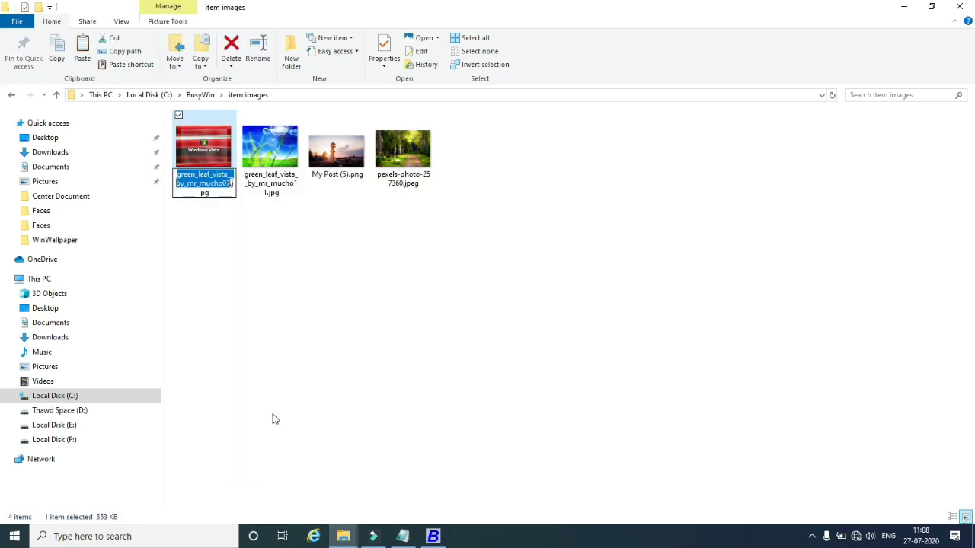
type("item")
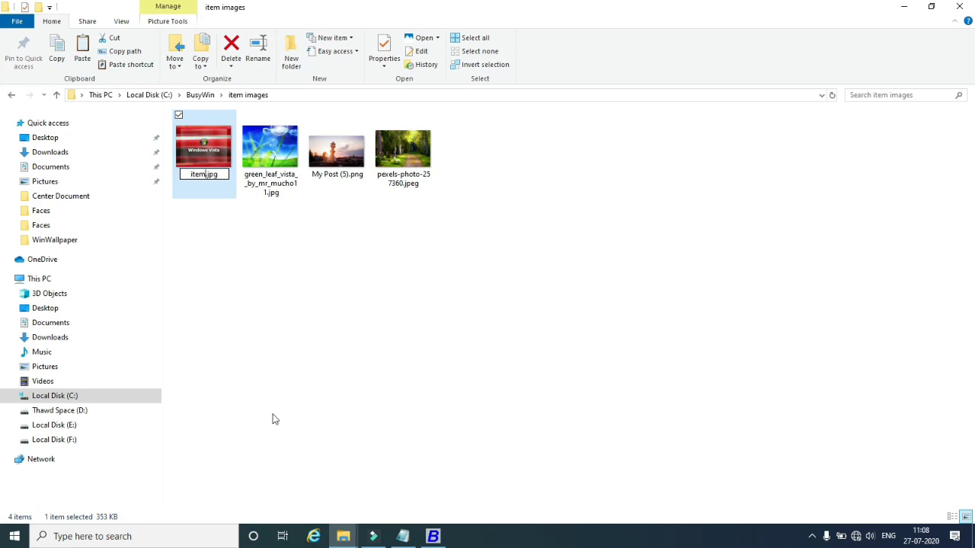
type("1")
left_click(274, 419)
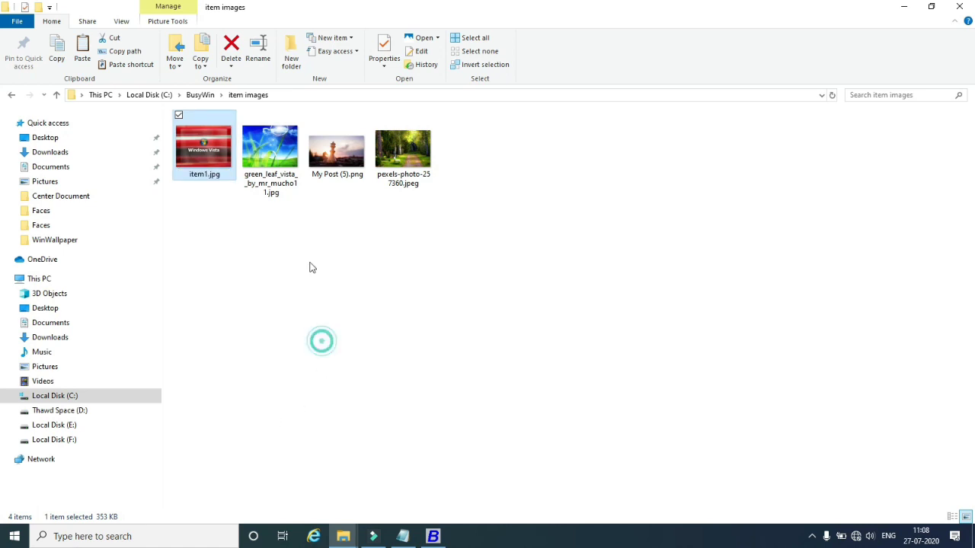
left_click(213, 171)
right_click(213, 171)
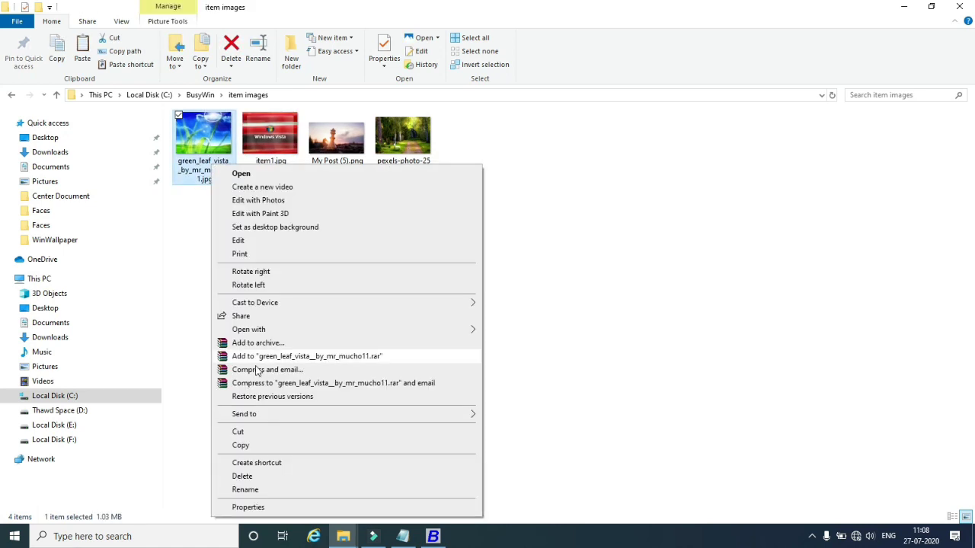
left_click(252, 491)
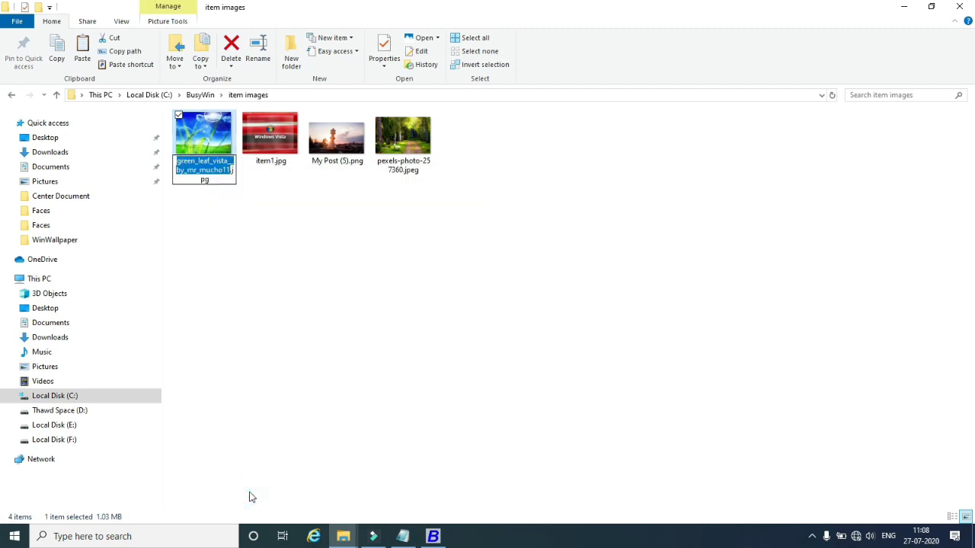
type("item2")
key("Return")
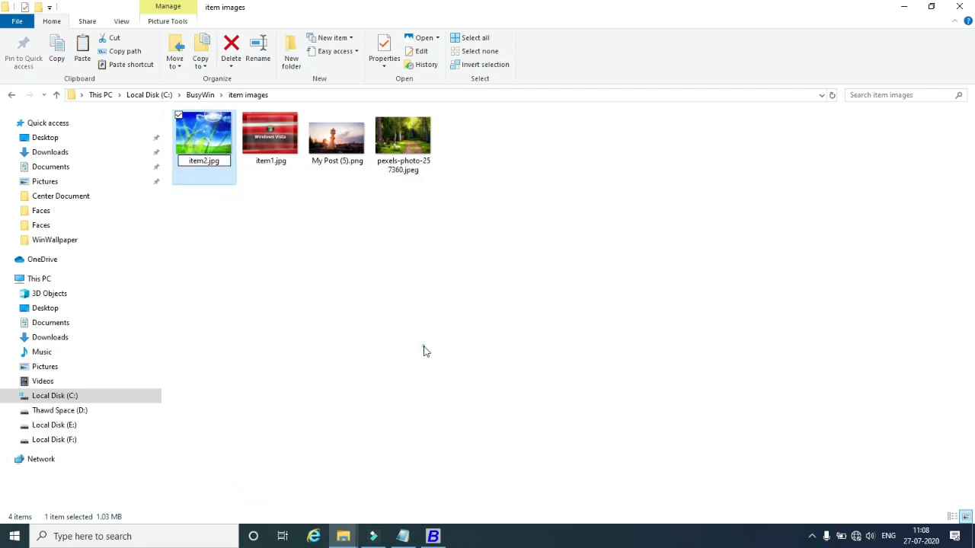
Rename My Post (5).png to item3.png and the pexels forest photo to item4.jpeg.
left_click(327, 151)
right_click(324, 153)
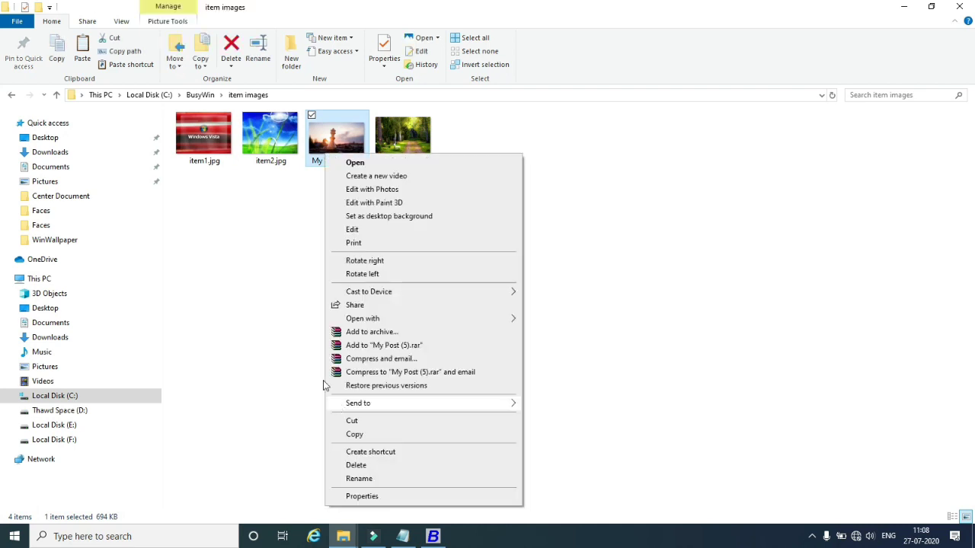
left_click(358, 478)
type("i")
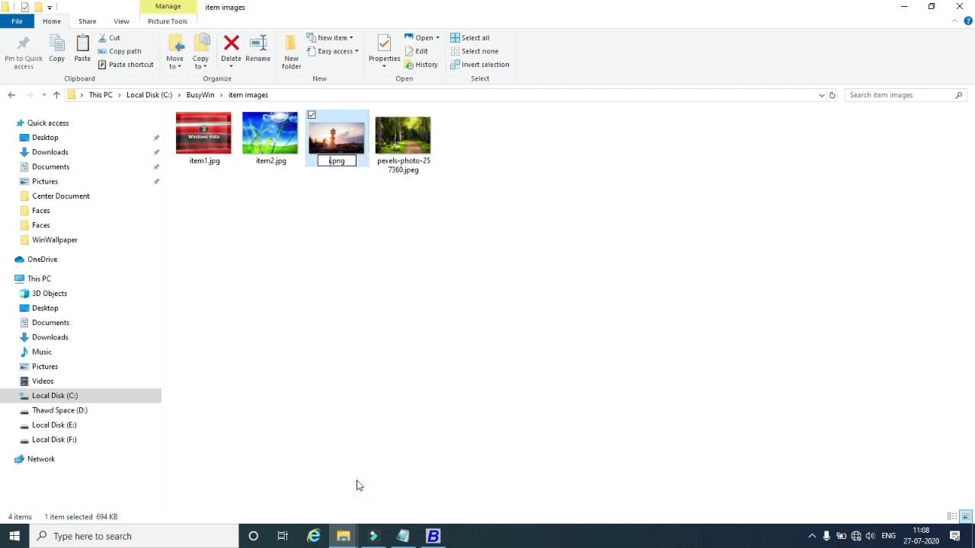
type("tem3")
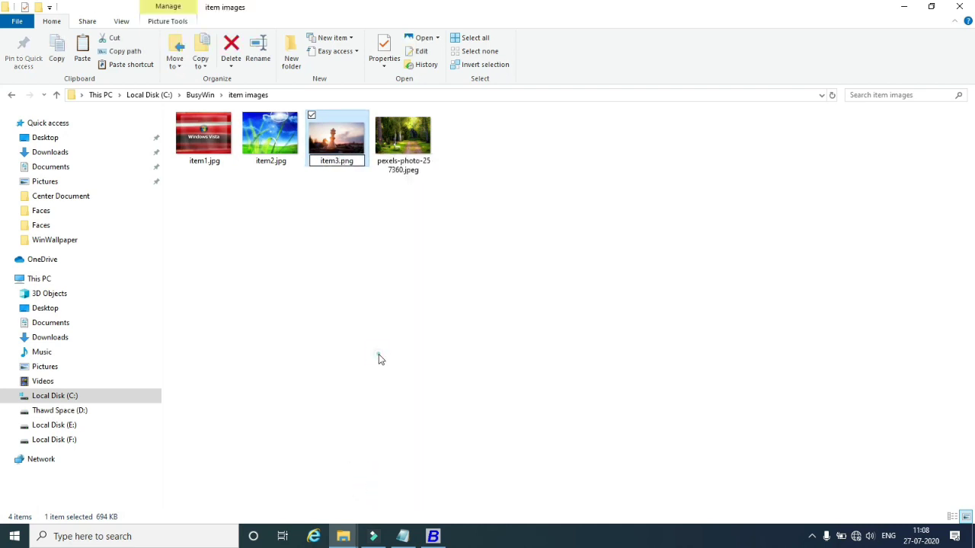
left_click(404, 152)
right_click(405, 163)
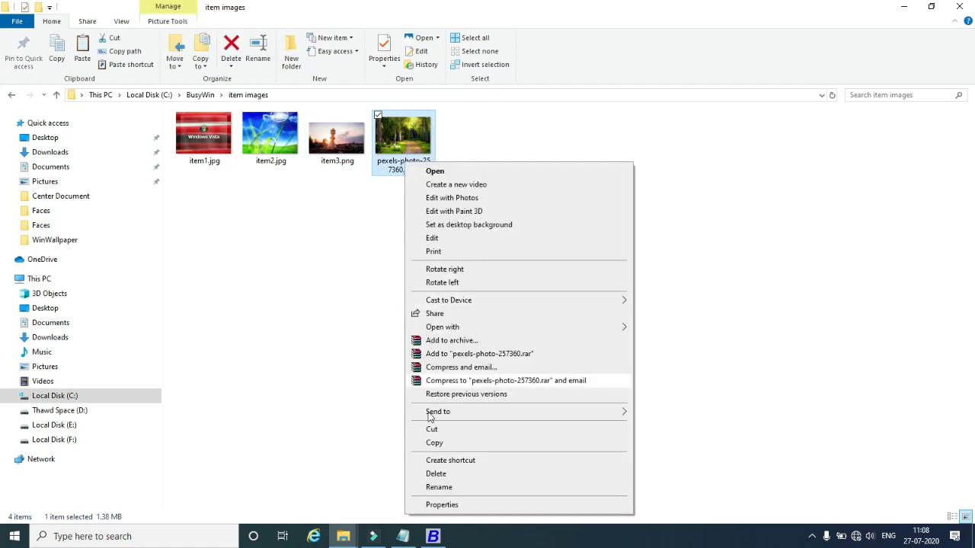
left_click(439, 487)
type("item4")
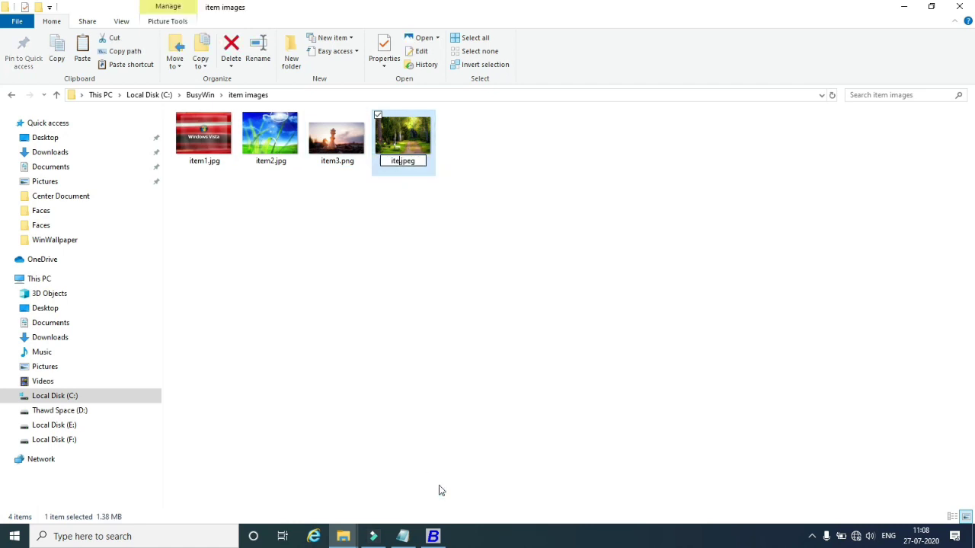
left_click(412, 423)
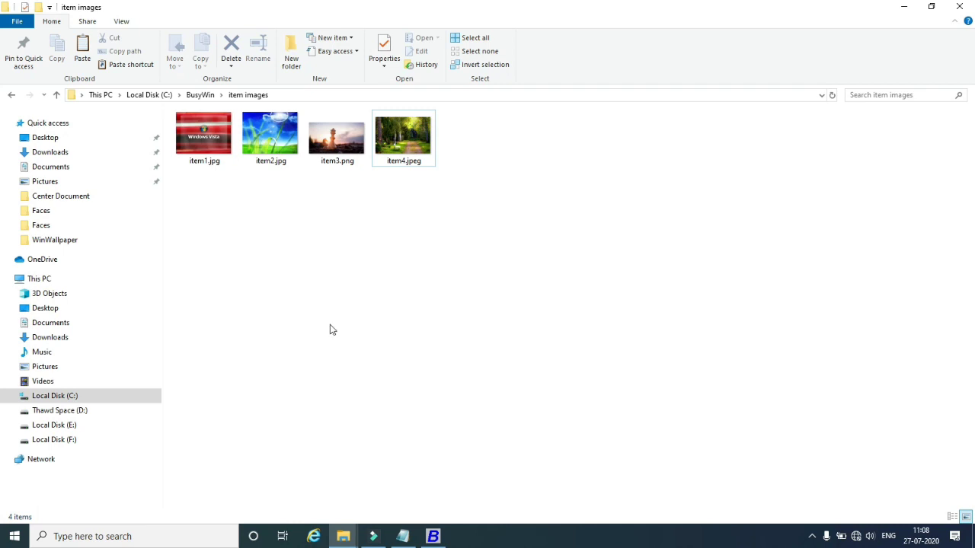
Resize item1.jpg in Paint to 400 × 300 px and save it.
left_click(200, 145)
right_click(199, 142)
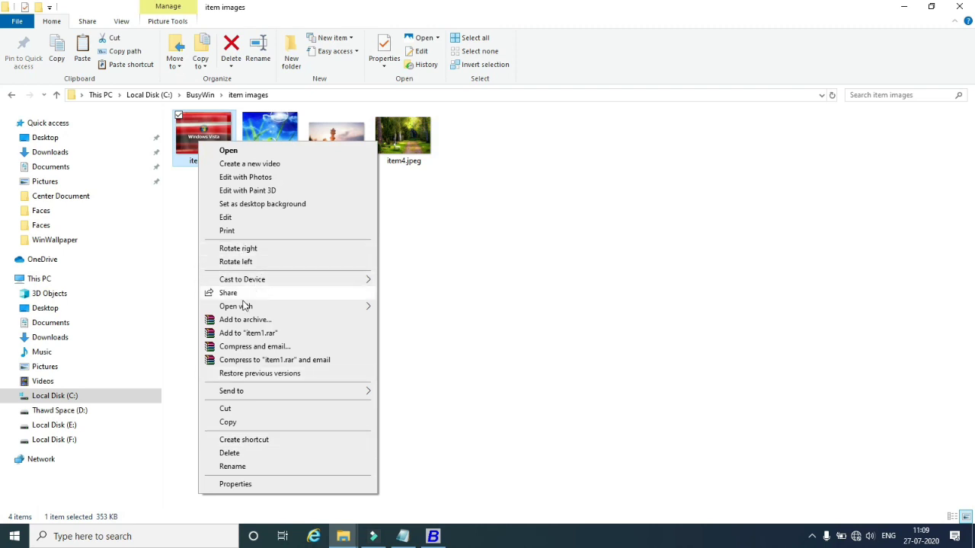
left_click(227, 218)
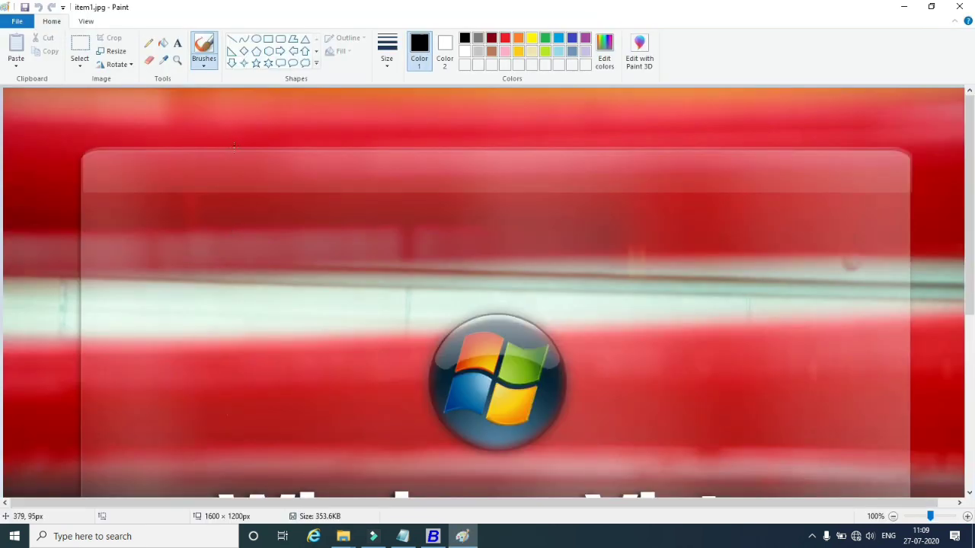
left_click(114, 52)
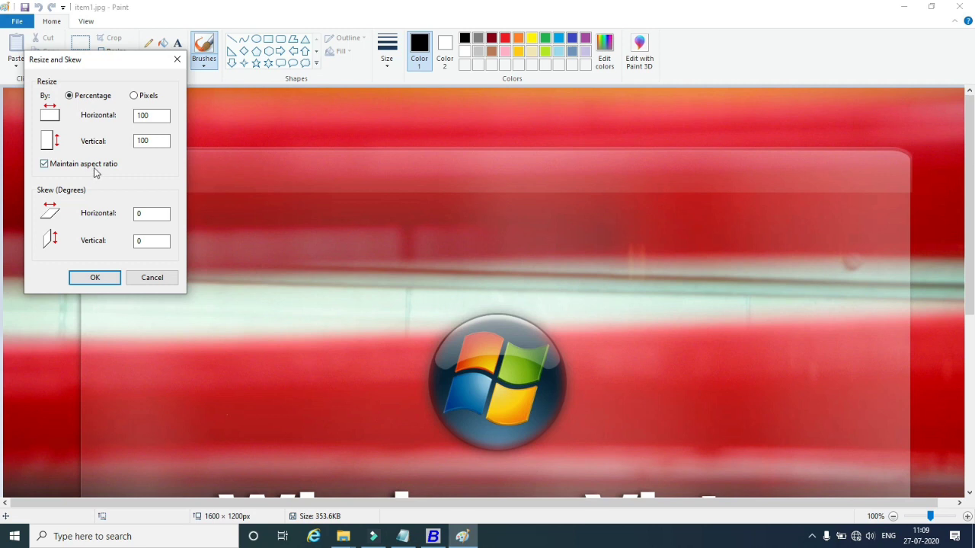
left_click(139, 98)
left_click_drag(162, 116, 114, 117)
type("4")
left_click(78, 281)
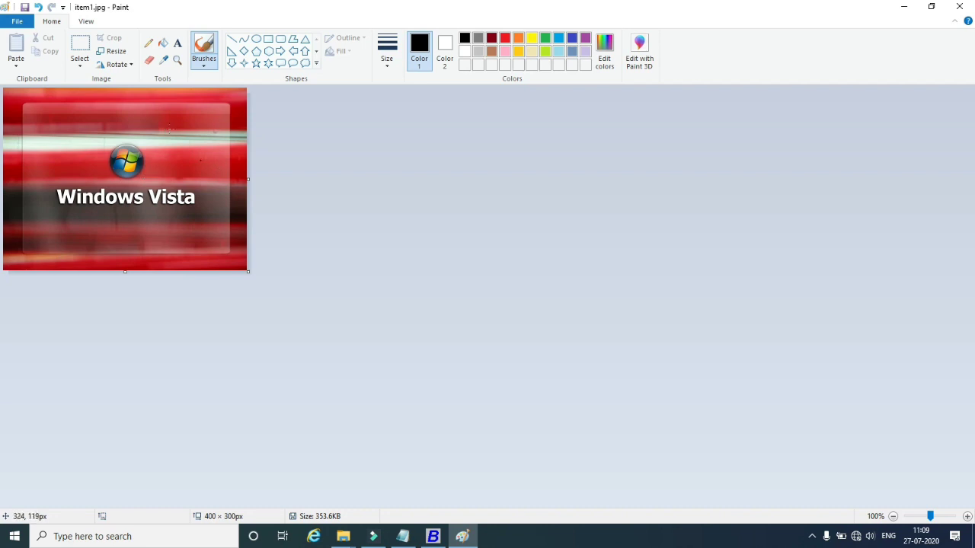
left_click(16, 21)
left_click(36, 102)
left_click(960, 6)
Resize item2.jpg in Paint to 400 × 300 px and save it.
right_click(269, 144)
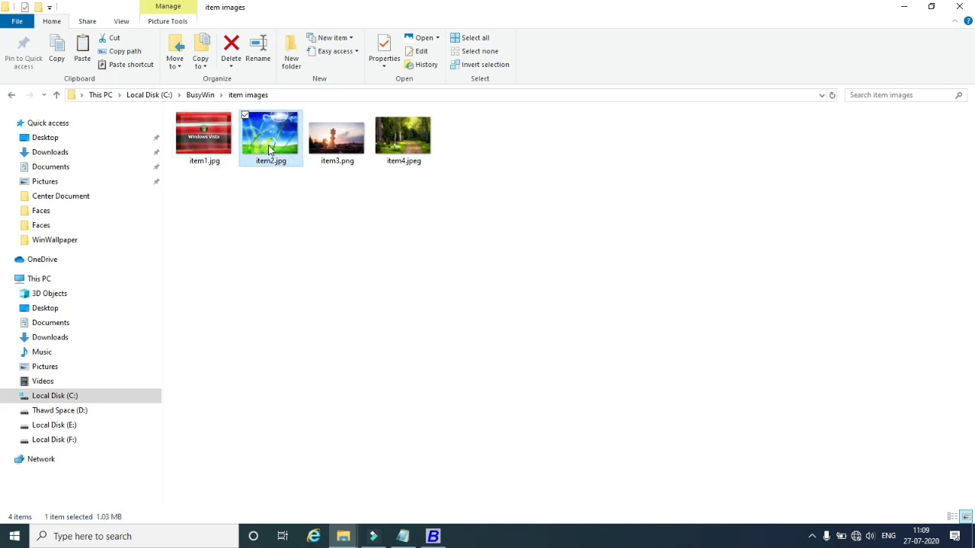
left_click(301, 221)
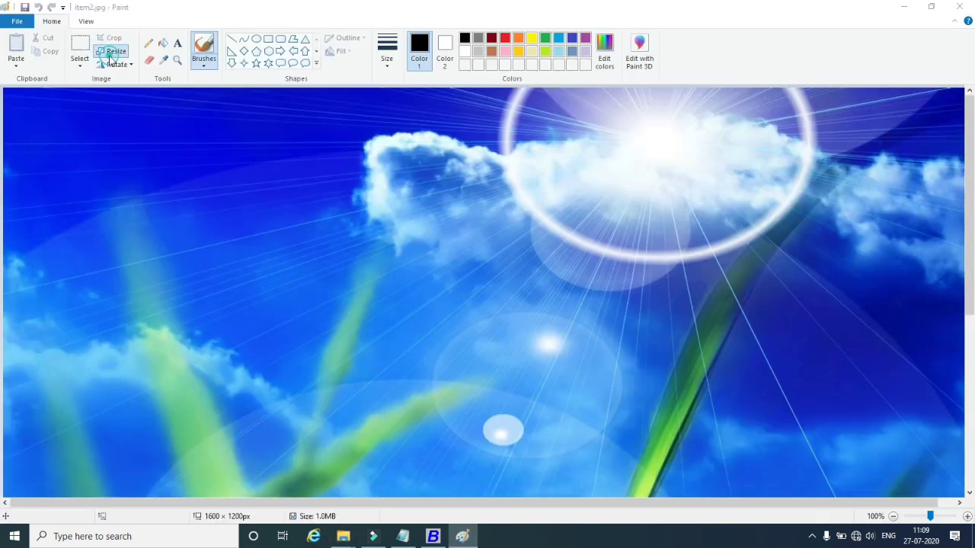
left_click(111, 59)
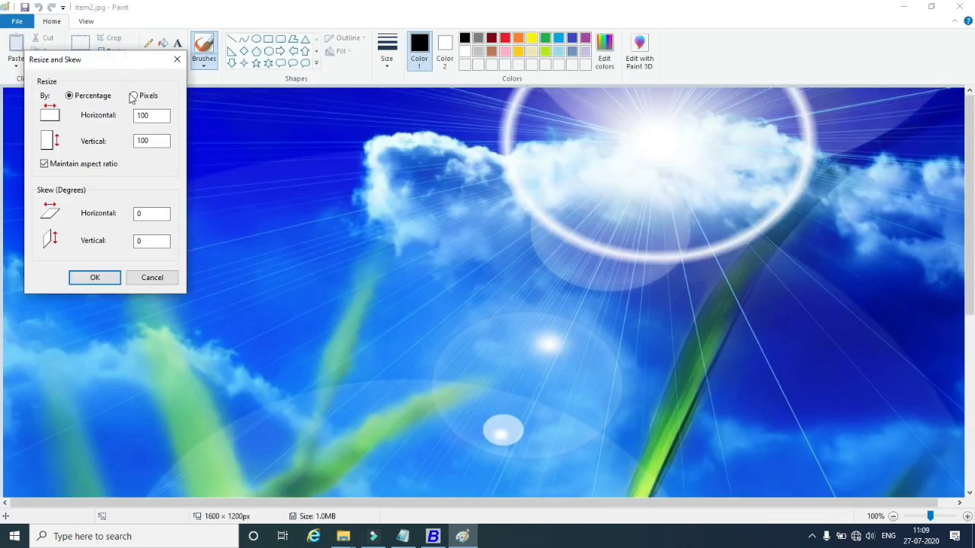
left_click(134, 95)
type("4")
left_click(99, 276)
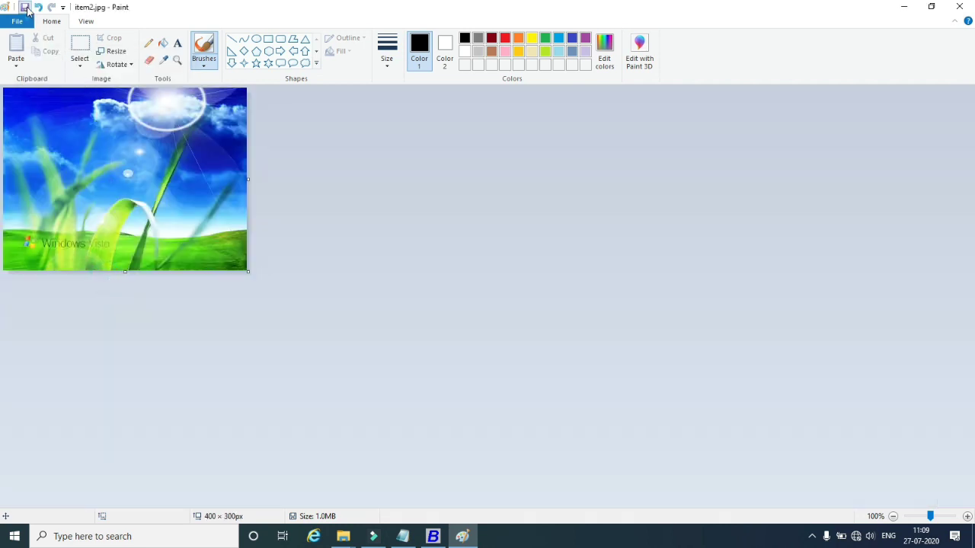
left_click(25, 7)
left_click(960, 7)
left_click(311, 151)
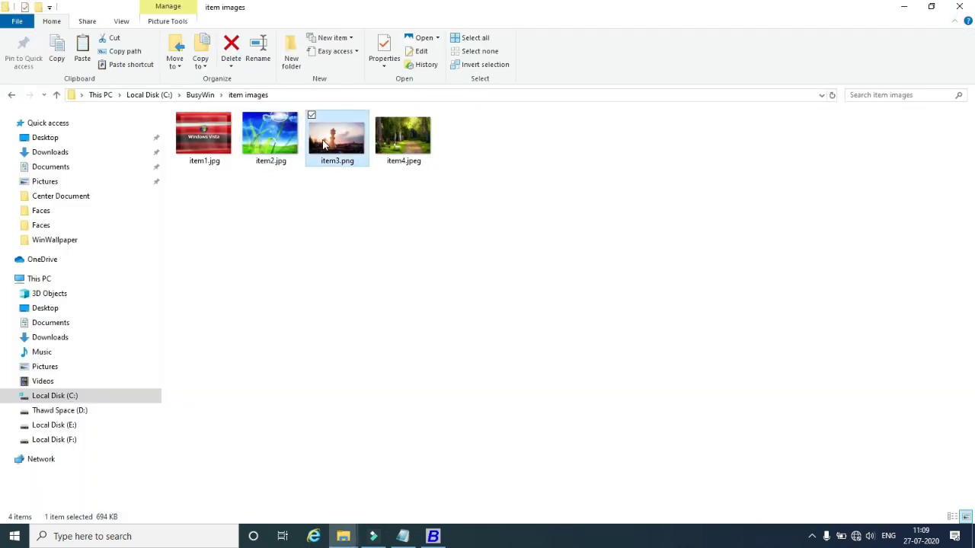
Resize item3.png in Paint to 400 × 225 px and save it.
right_click(323, 138)
left_click(348, 218)
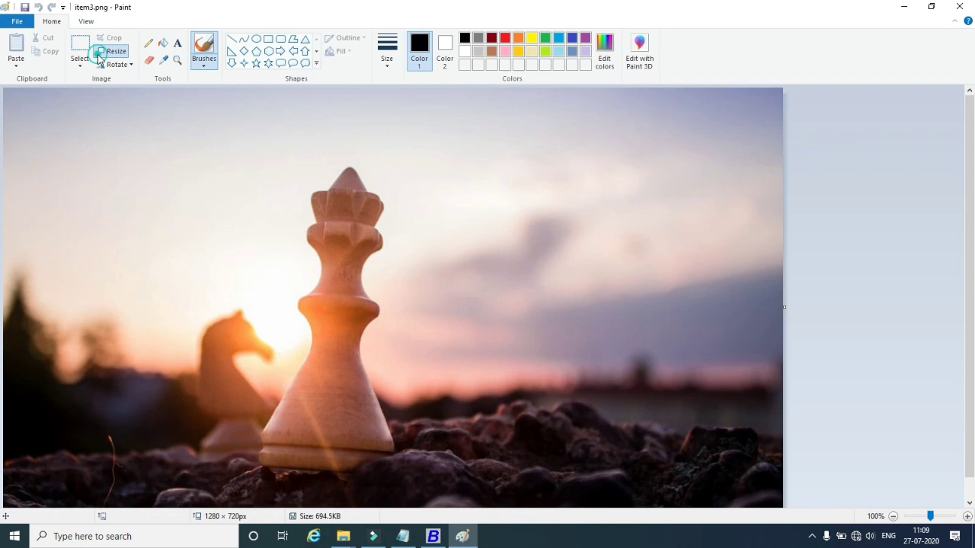
left_click(99, 58)
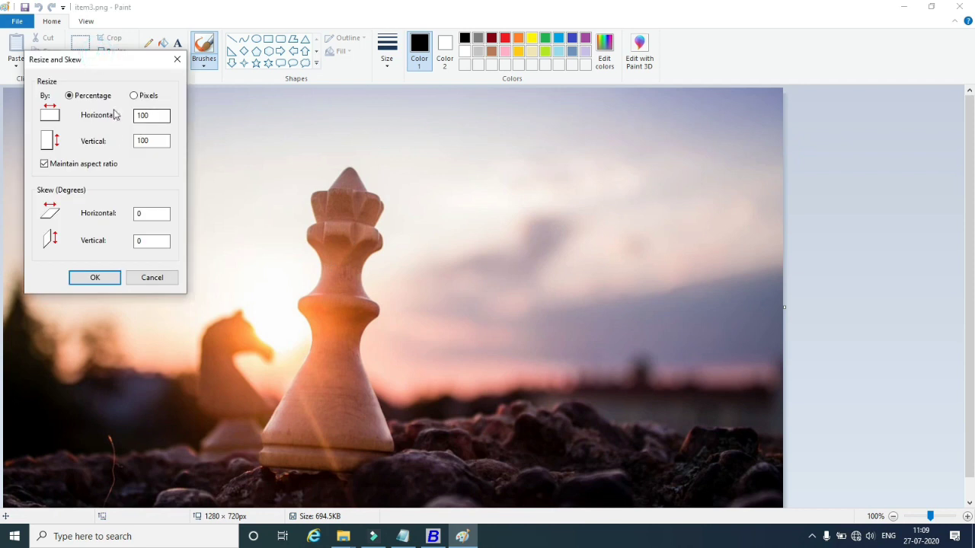
left_click(135, 95)
type("4")
left_click(73, 282)
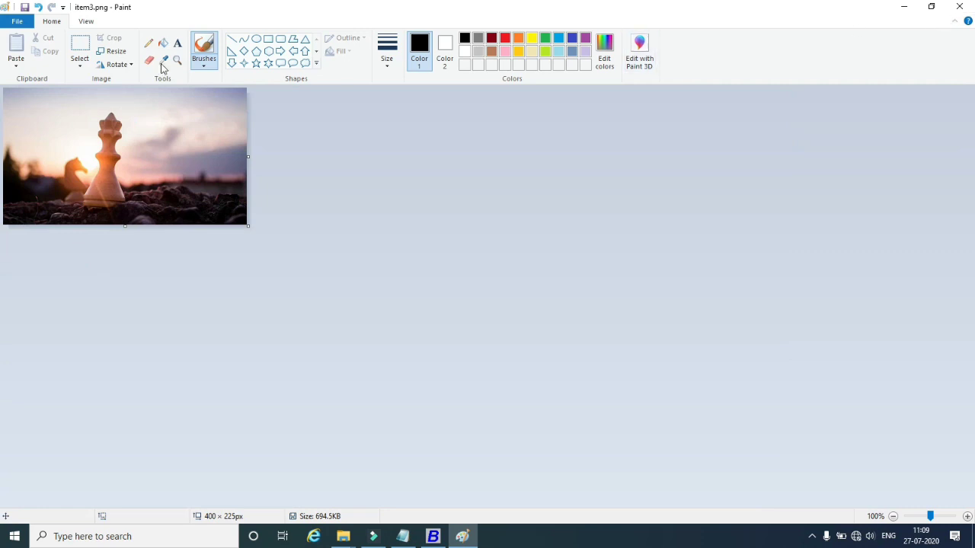
left_click(13, 21)
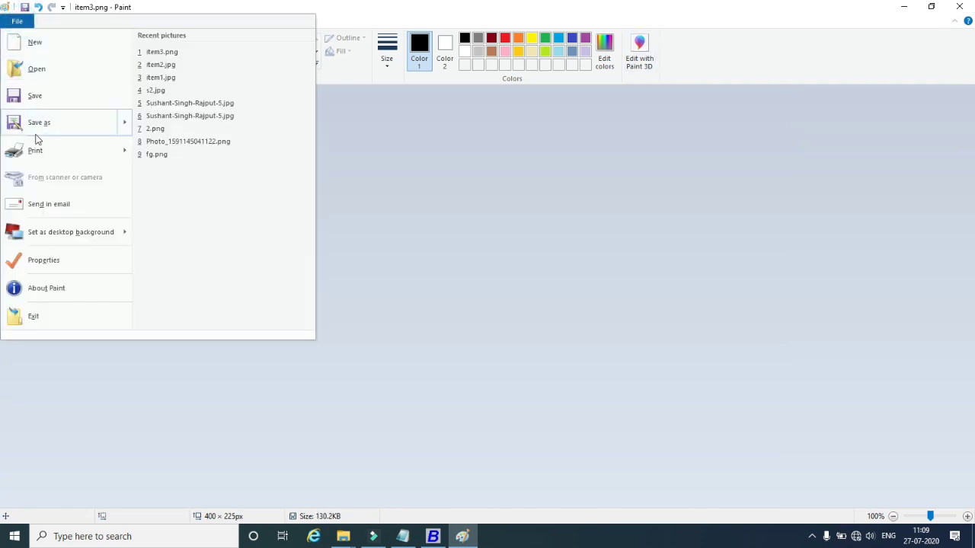
left_click(30, 97)
left_click(959, 6)
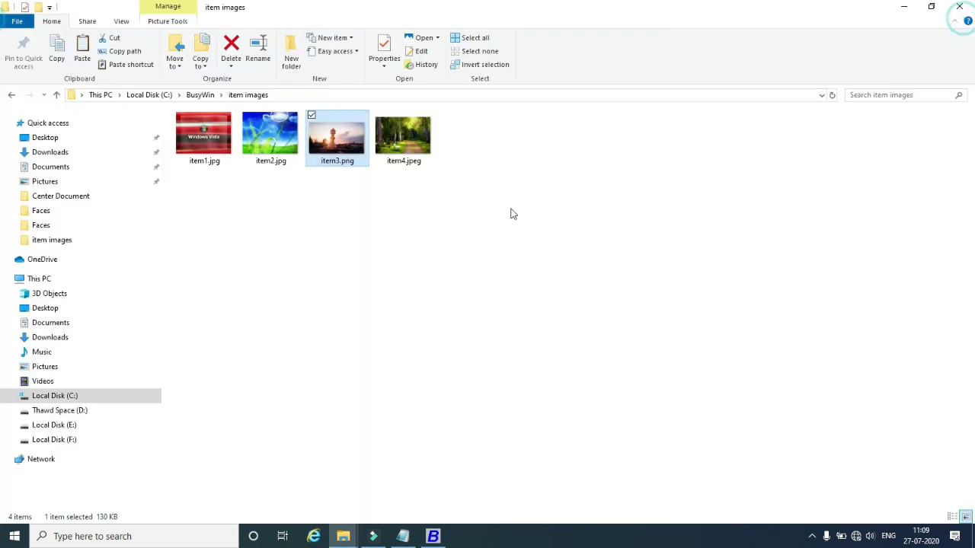
left_click(477, 223)
Resize item4.jpeg in Paint to 1200 × 799 px and save it.
right_click(413, 143)
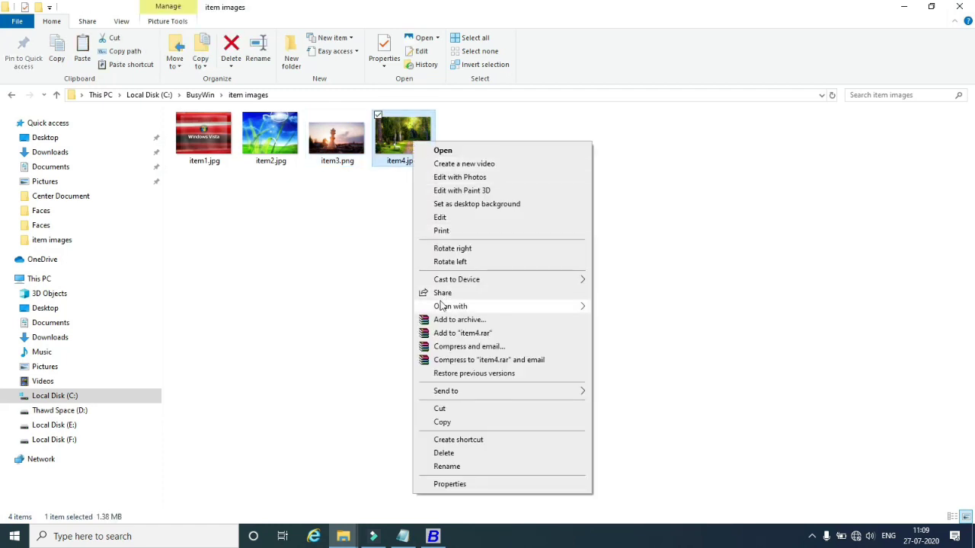
left_click(440, 218)
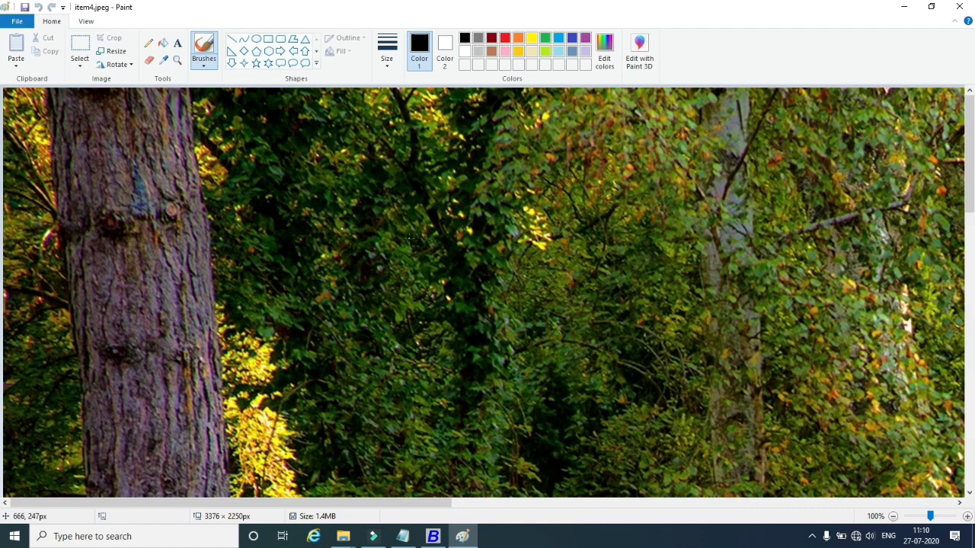
left_click(112, 51)
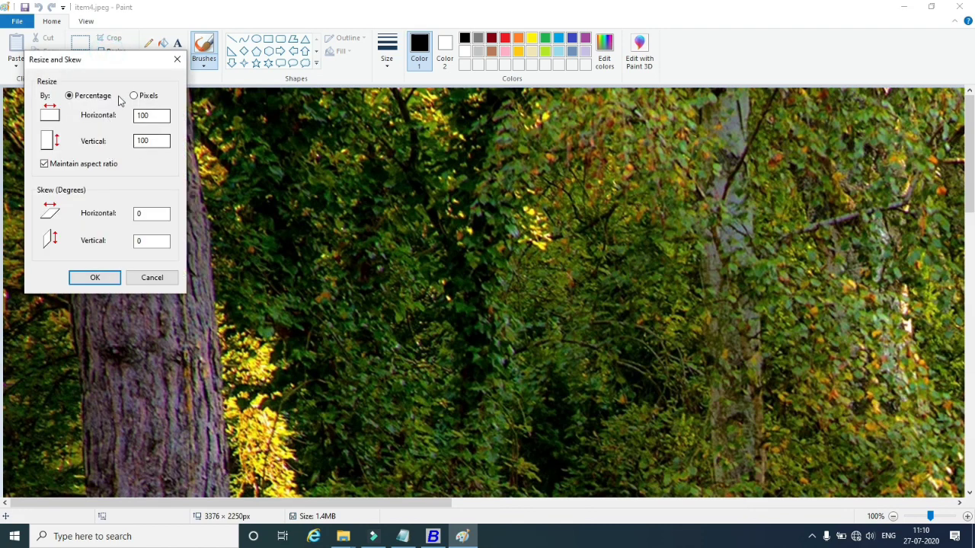
left_click(135, 96)
double_click(156, 117)
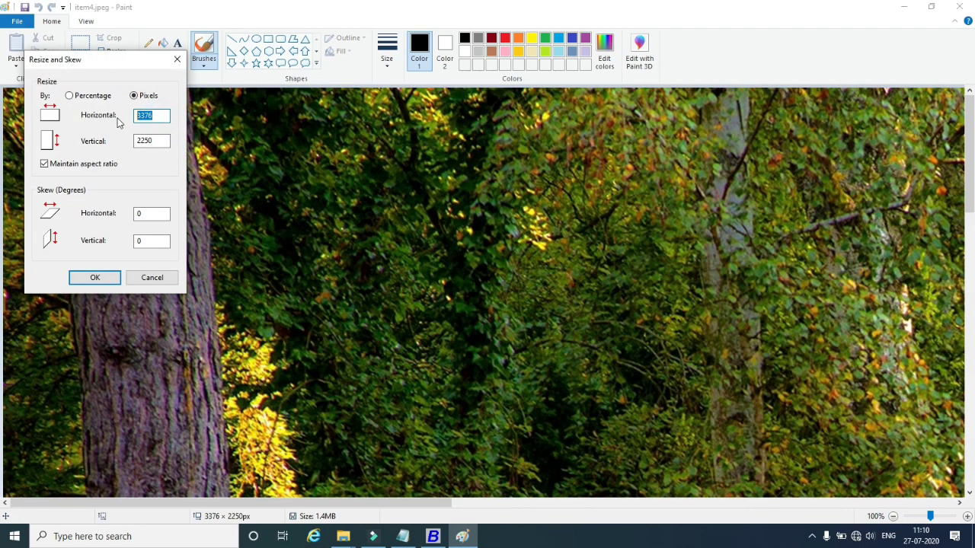
type("1200")
left_click(107, 280)
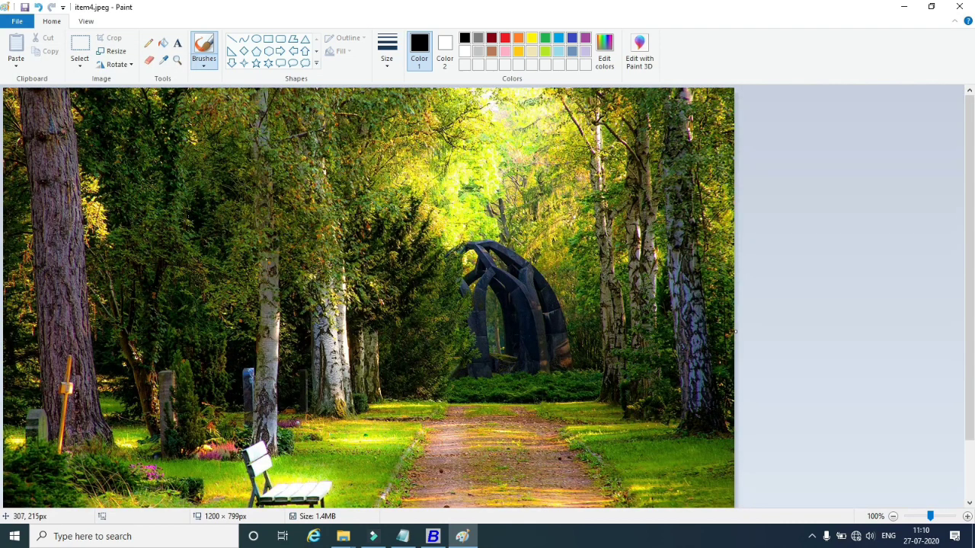
left_click(24, 7)
left_click(960, 7)
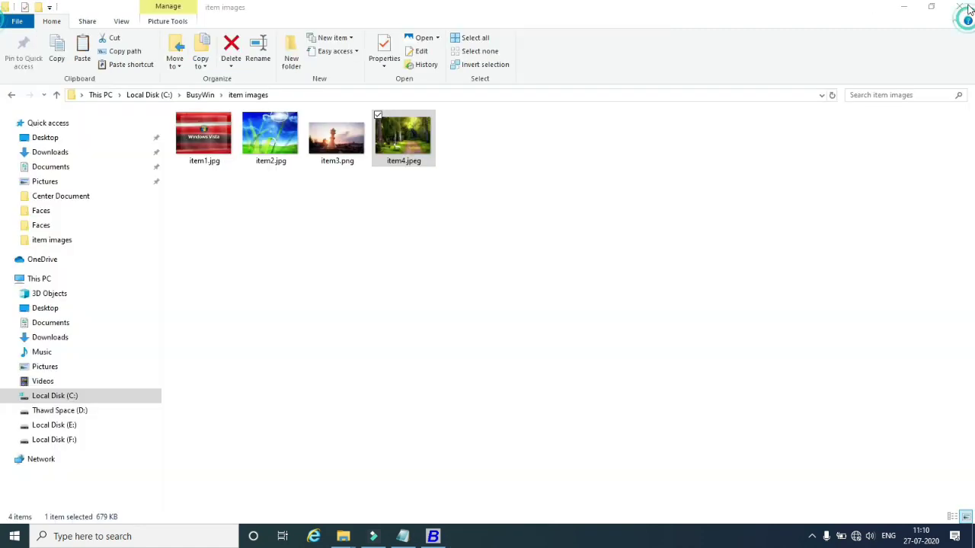
left_click(512, 235)
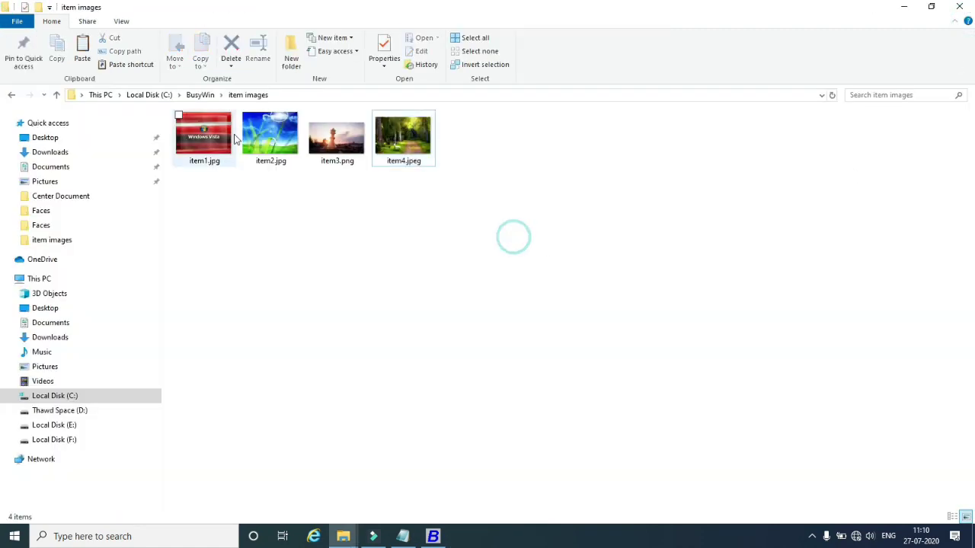
Switch to Busy and open Administration > Masters > Item > Add.
left_click(434, 537)
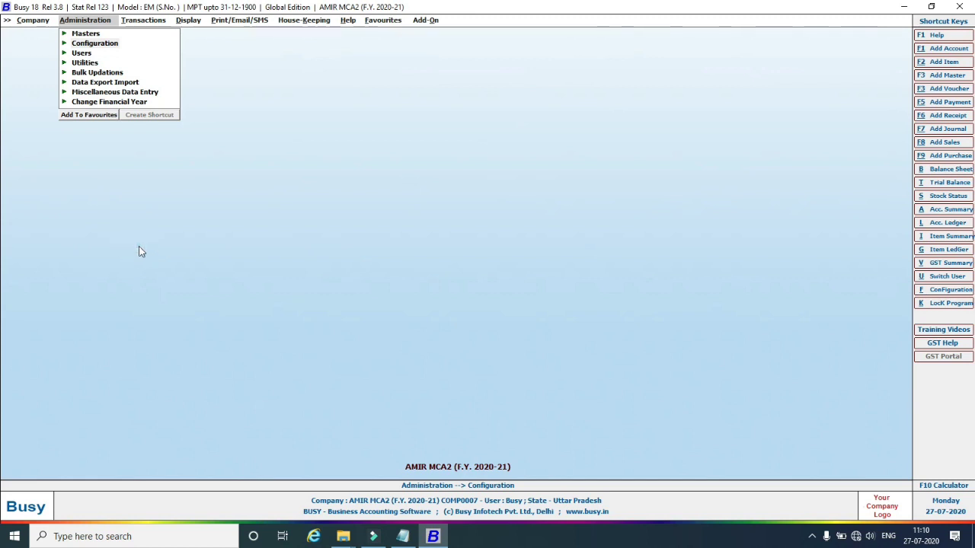
left_click(65, 34)
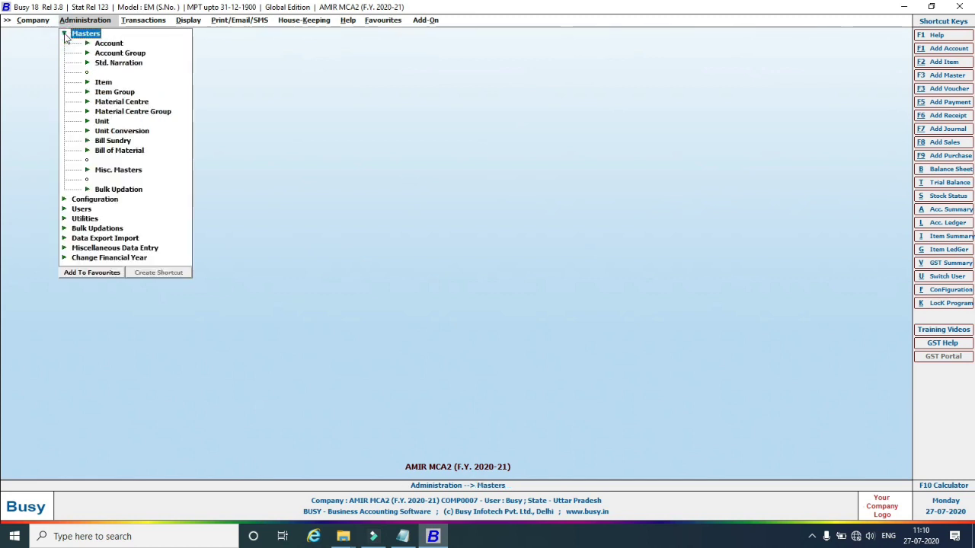
left_click(87, 83)
left_click(128, 93)
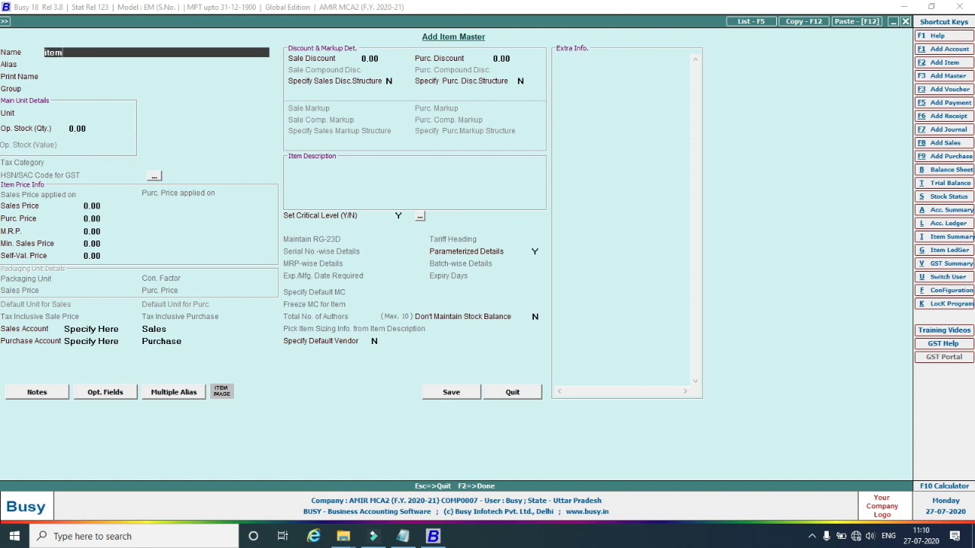
Enter Item2 as the item name and preview its linked picture.
key("Return")
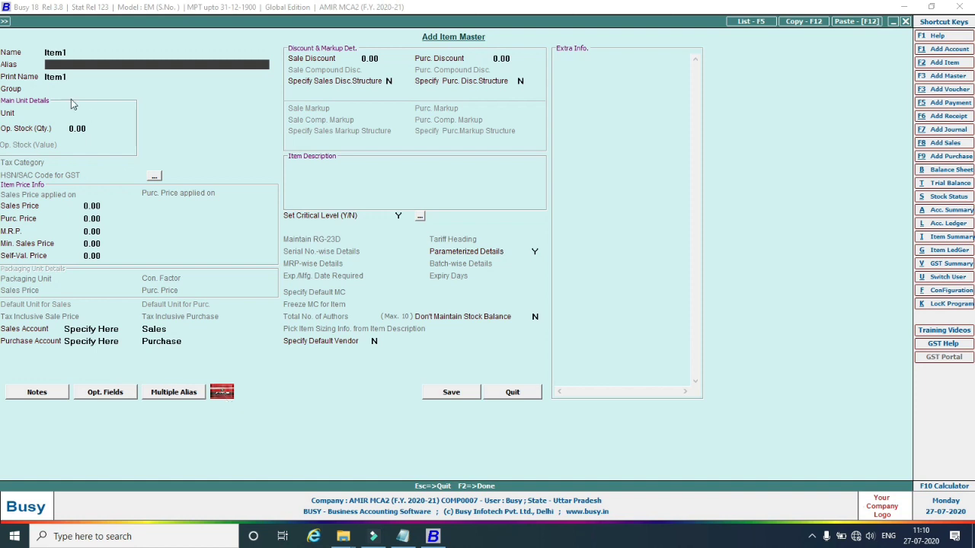
left_click(53, 51)
left_click(73, 53)
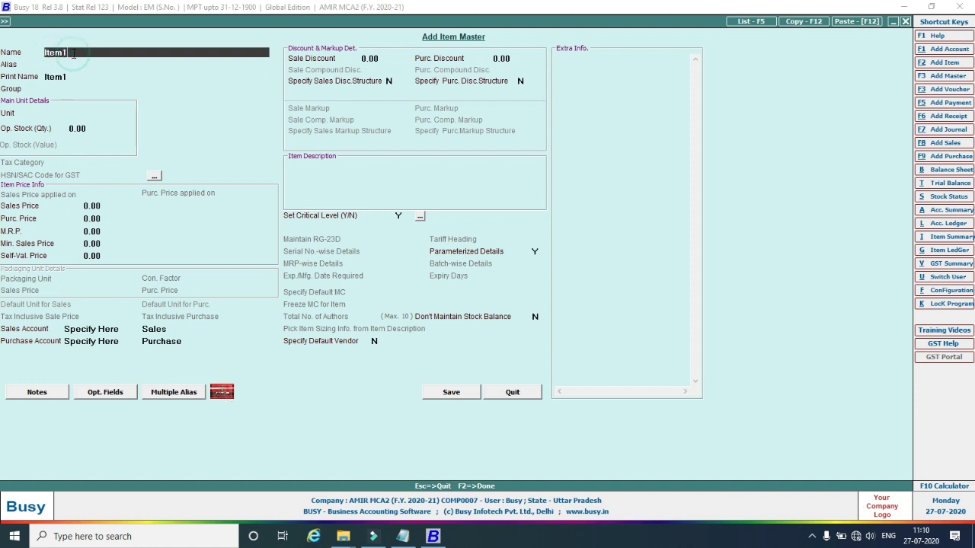
key("Return")
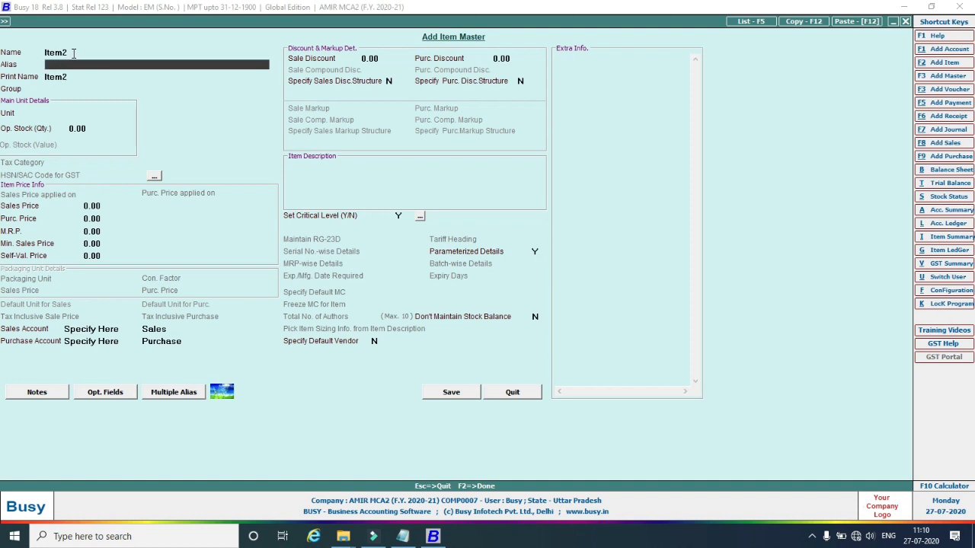
left_click(46, 52)
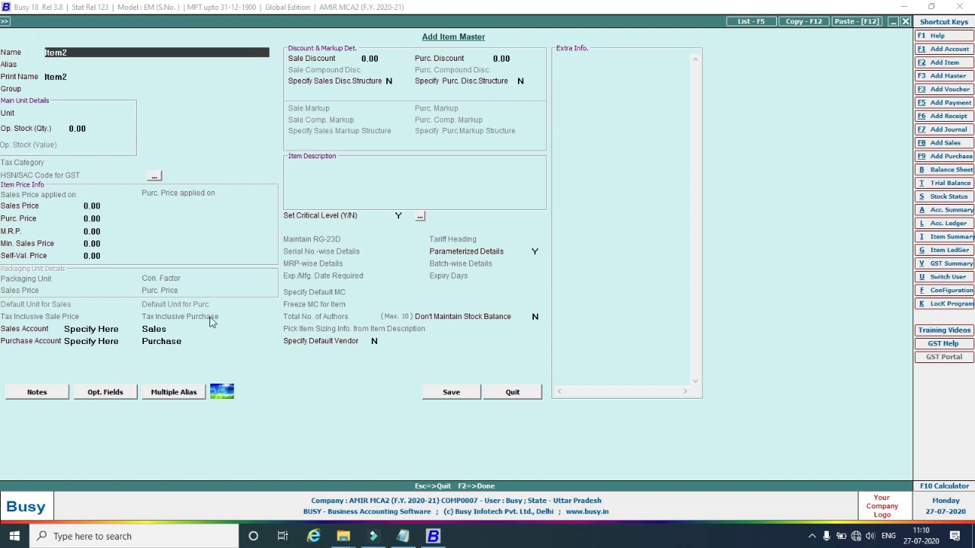
left_click(222, 390)
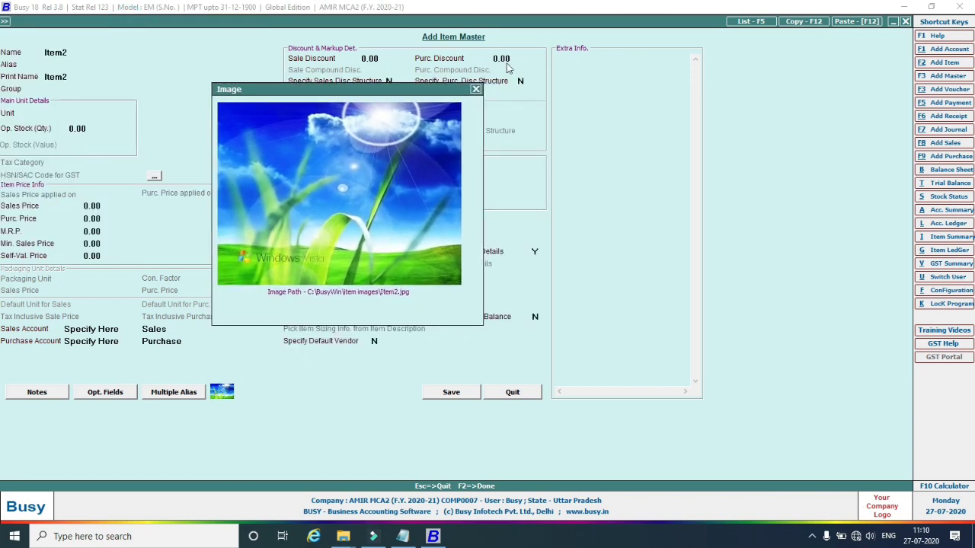
left_click(475, 89)
Change the name to Item4, preview its picture, then remove the trailing 4 from the name.
left_click(107, 55)
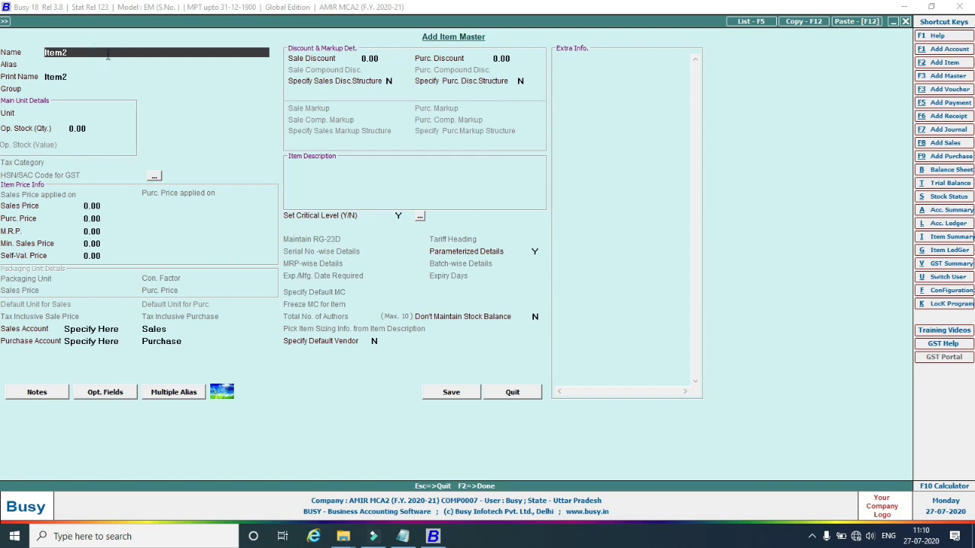
type("Item4")
key("Return")
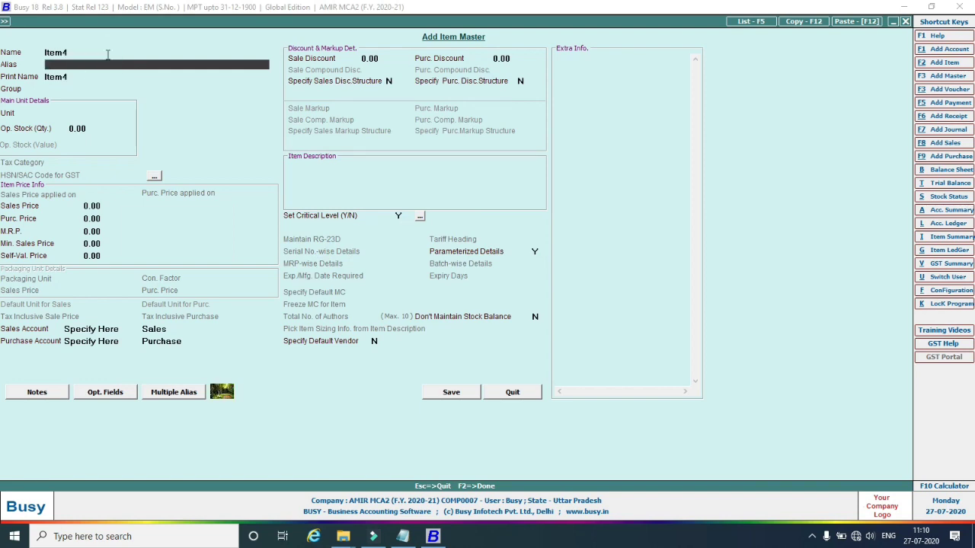
left_click(221, 392)
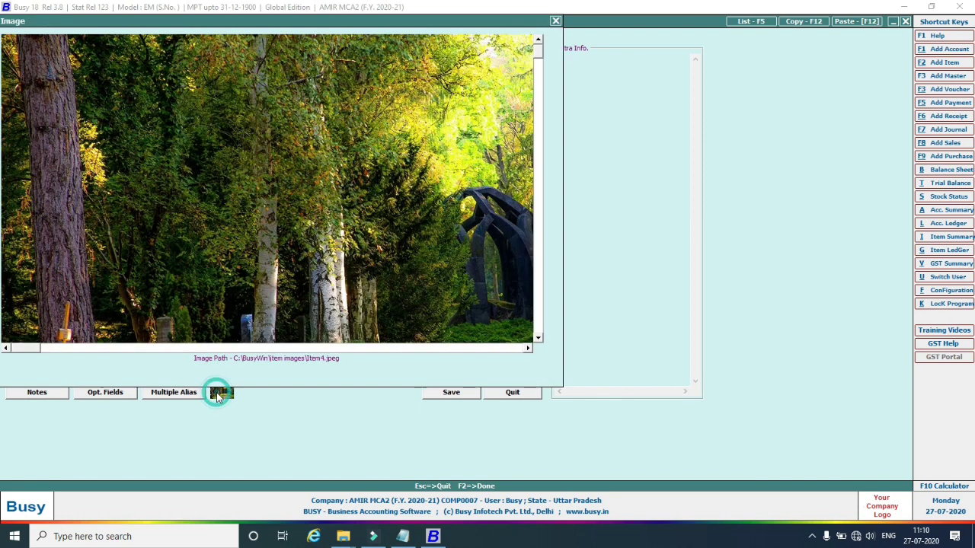
left_click_drag(206, 17, 487, 107)
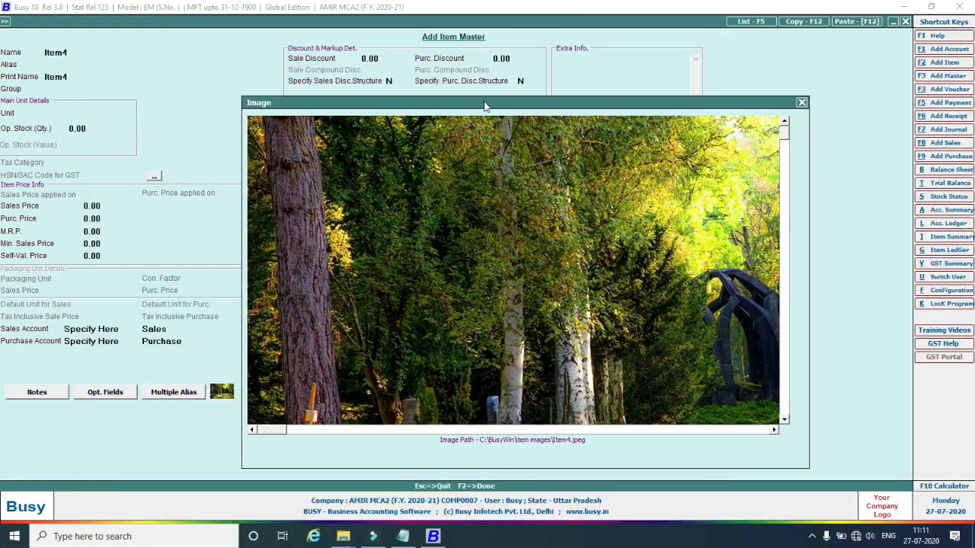
left_click(802, 103)
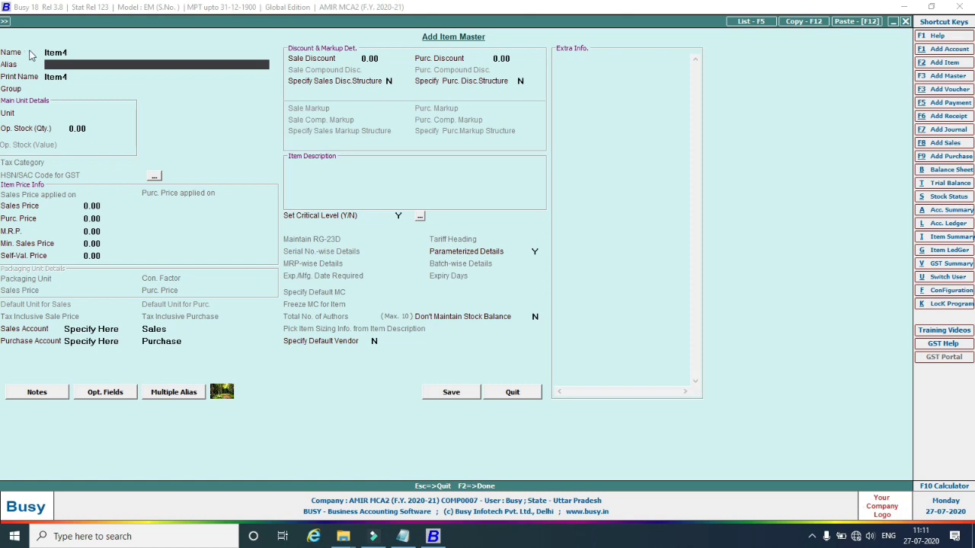
left_click(73, 51)
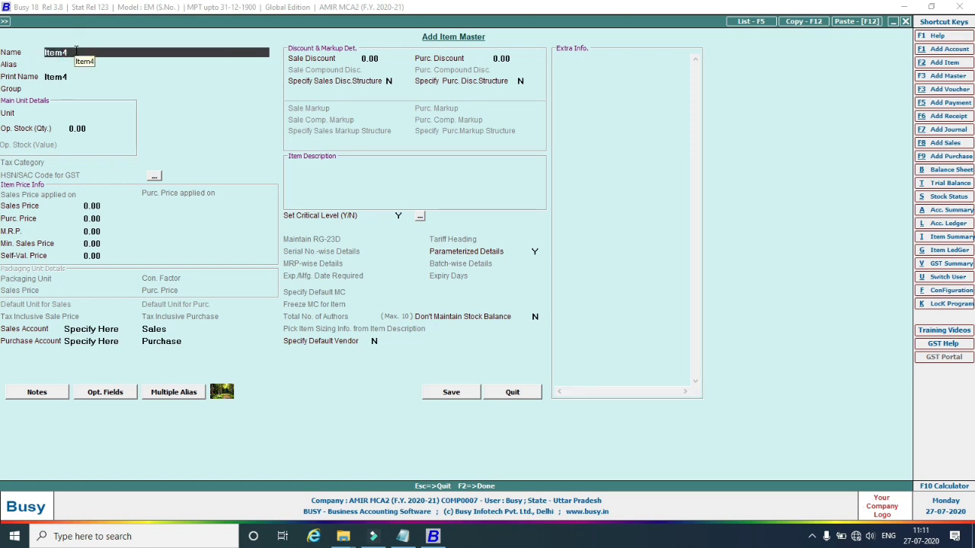
key("BackSpace")
Enter Item1 in group General, unit Pcs., opening stock 3, critical level N, and save.
type("1")
key("Return")
key("Return")
key("Return")
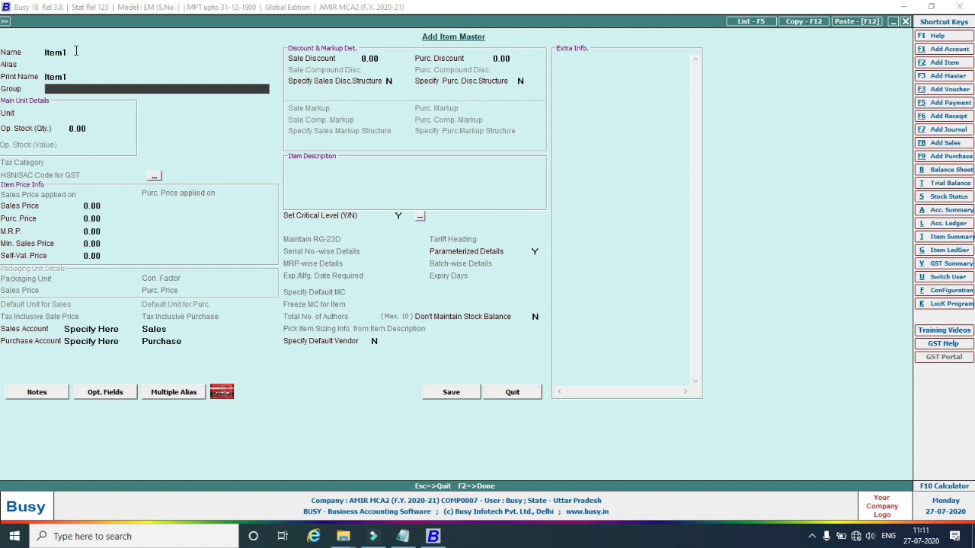
key("Return")
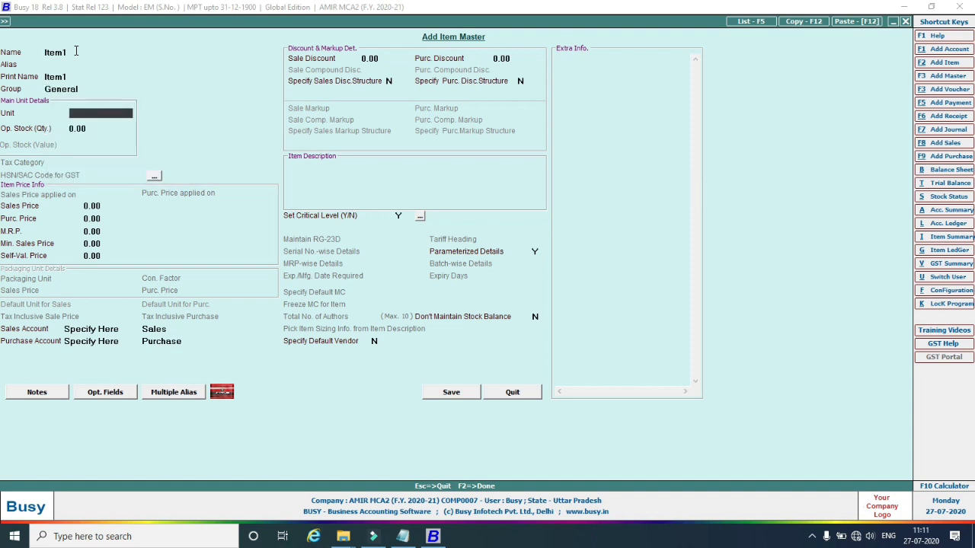
type("p")
key("Return")
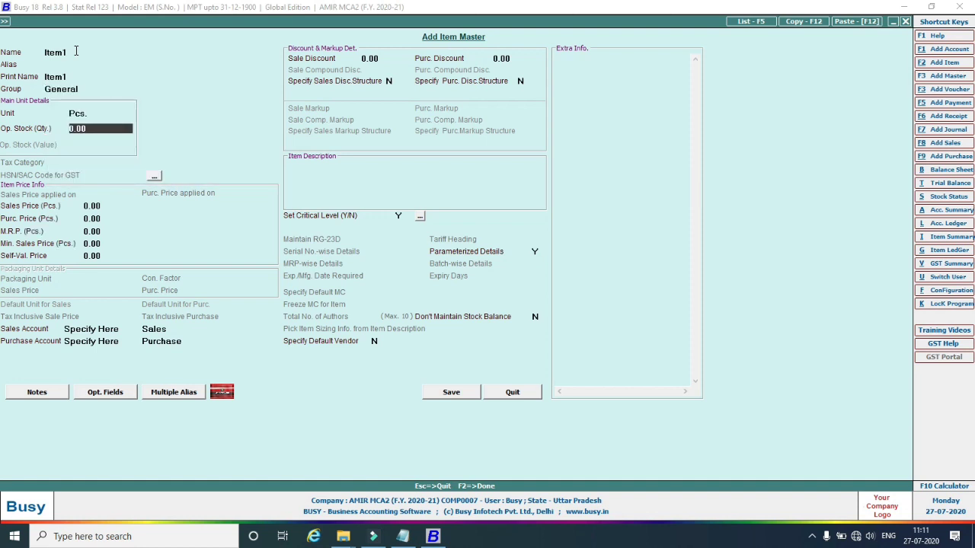
type("3")
key("Return")
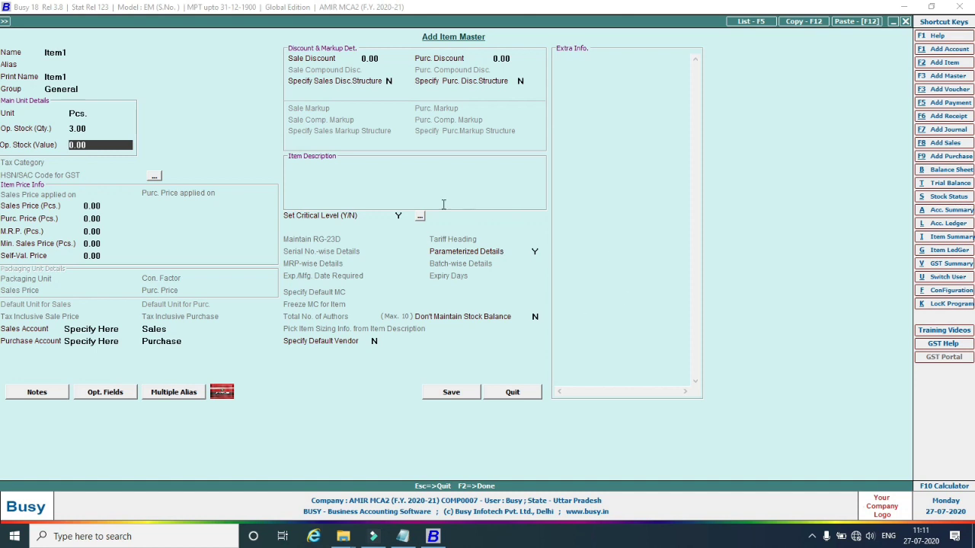
left_click(398, 217)
type("N")
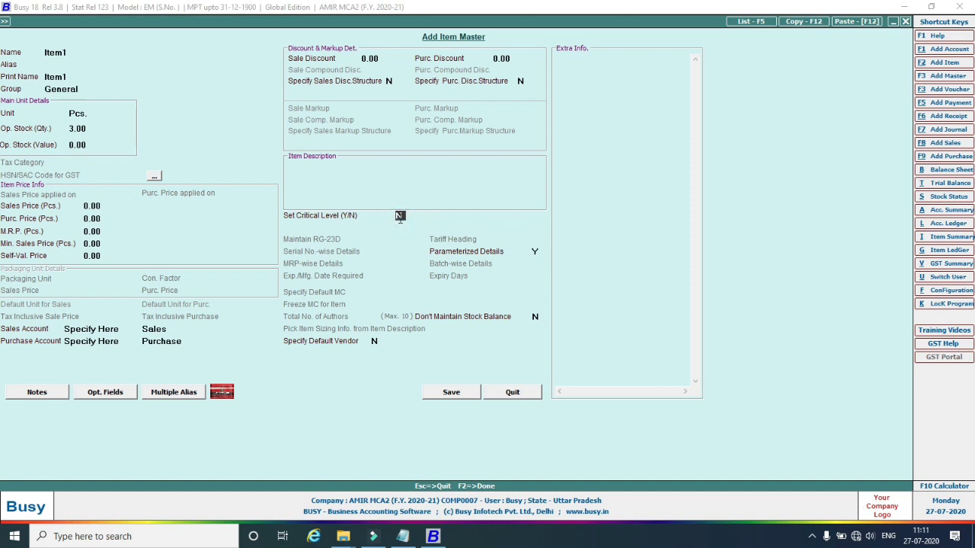
left_click(452, 394)
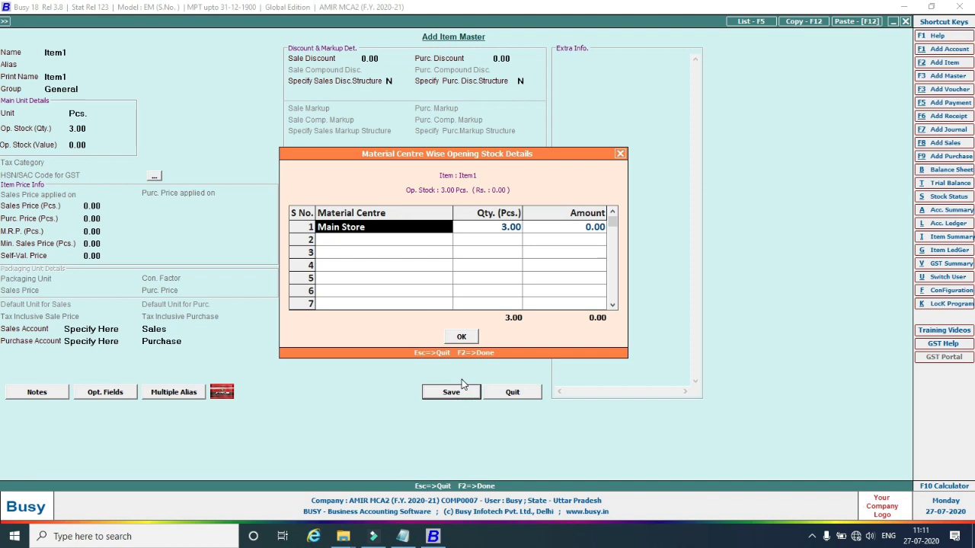
Allocate the 3 Pcs. to Main Store as size 6, Black, Red Chief, and confirm.
left_click(461, 337)
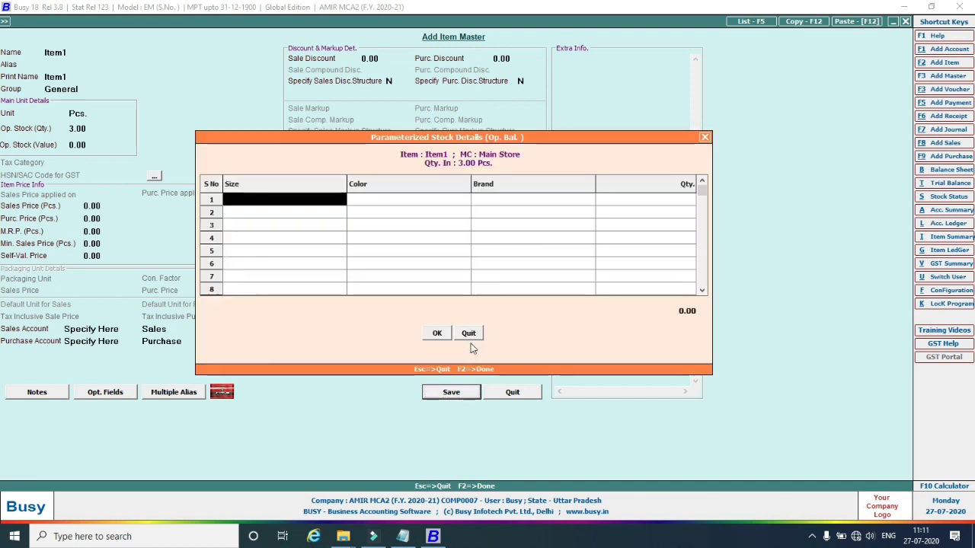
left_click(437, 336)
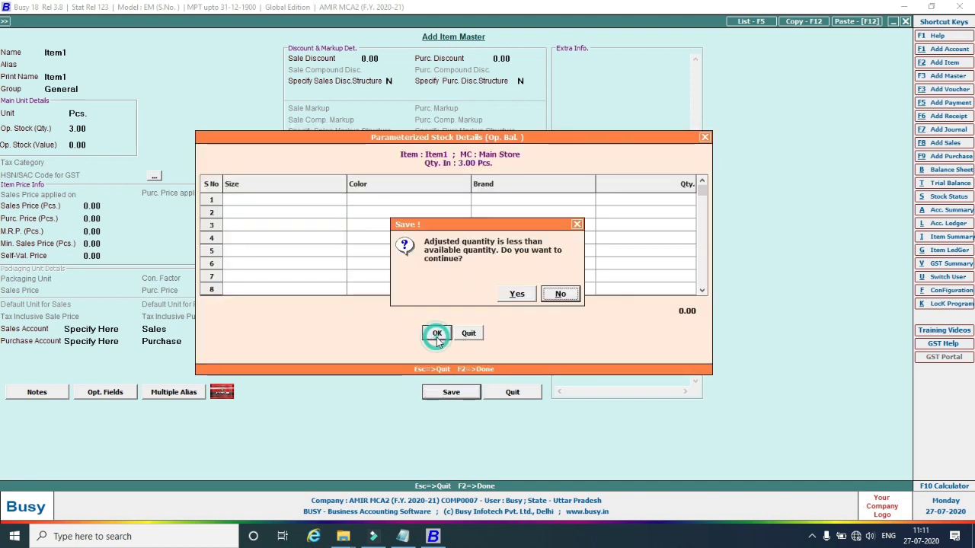
left_click(577, 296)
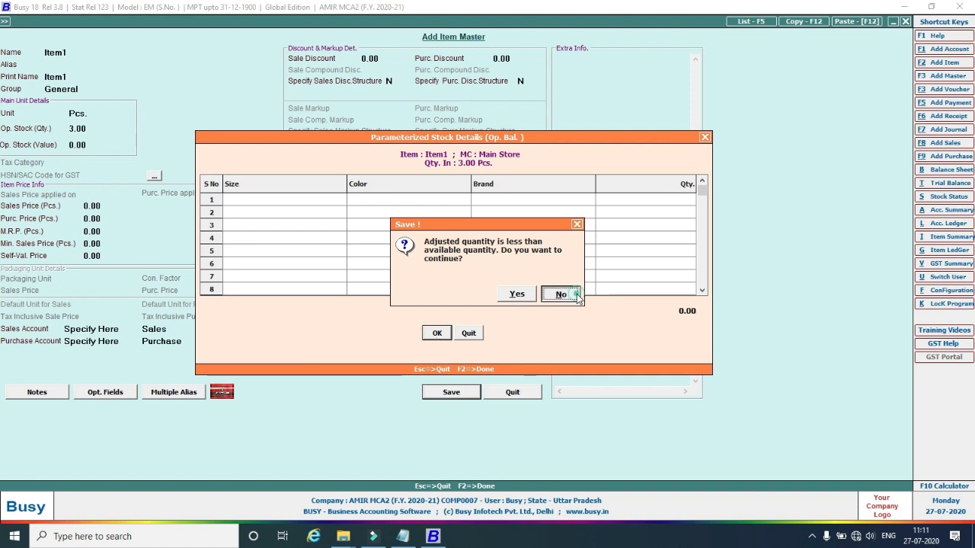
left_click(305, 200)
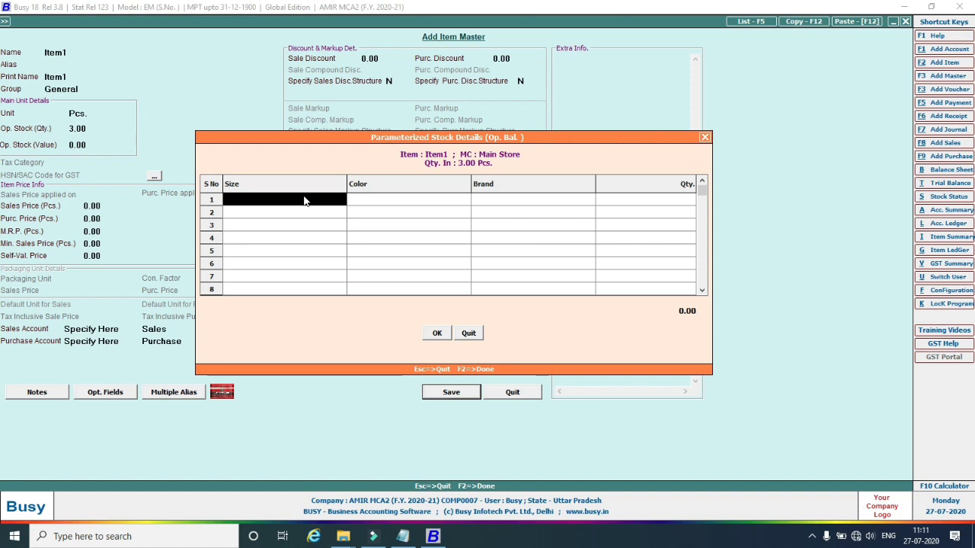
left_click(304, 200)
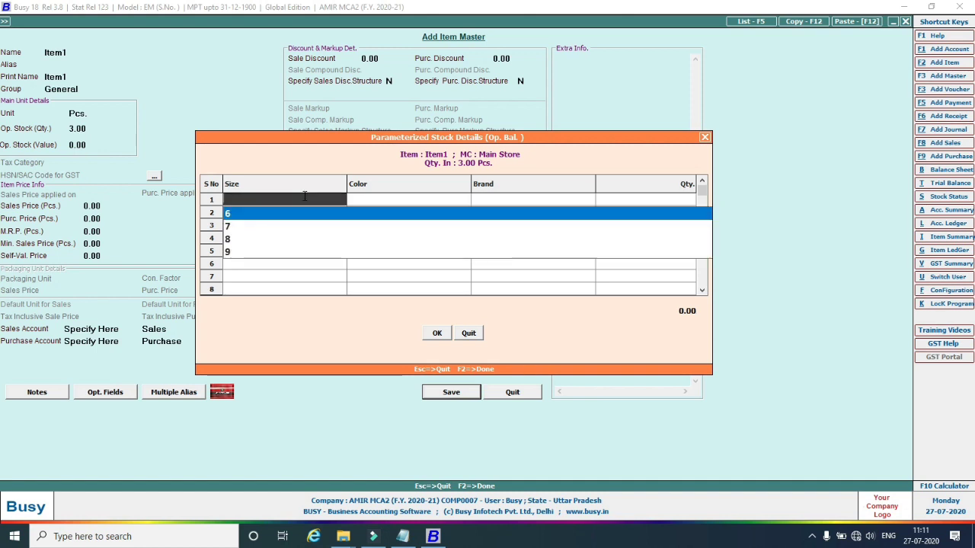
left_click(241, 216)
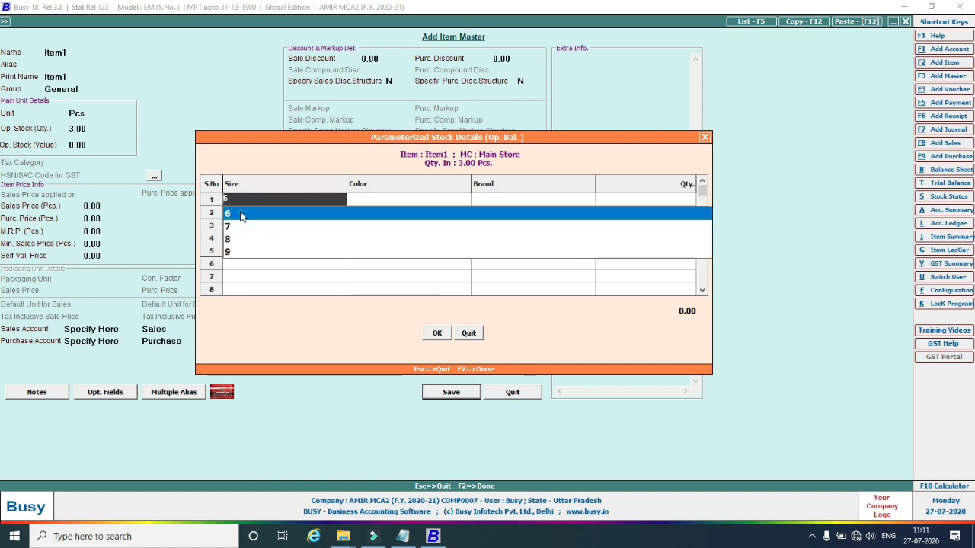
key("Return")
key("Return")
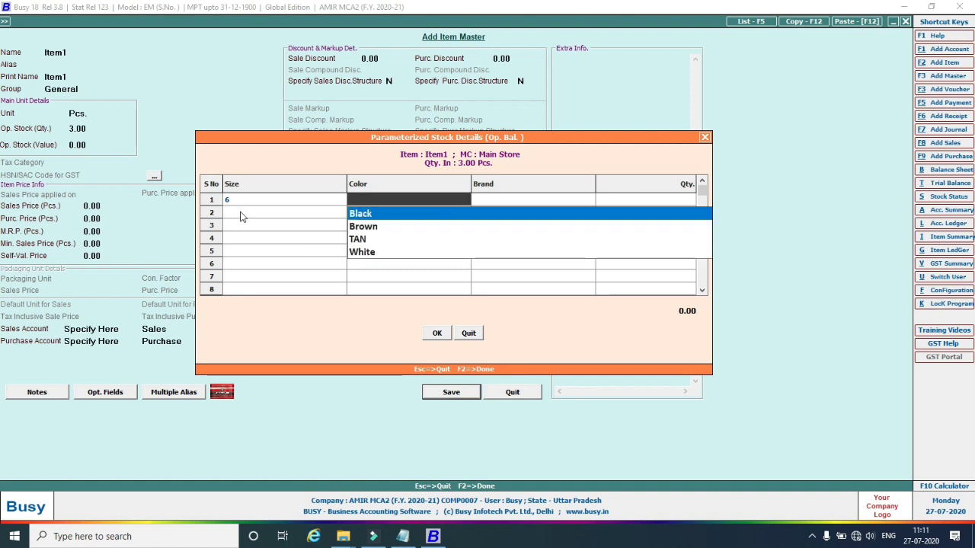
key("Return")
type("r")
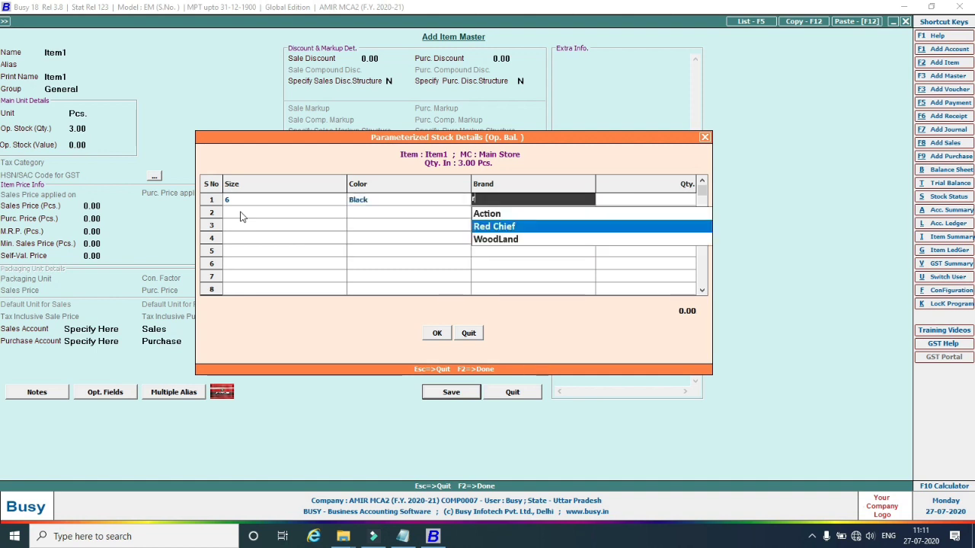
key("Return")
key("Return")
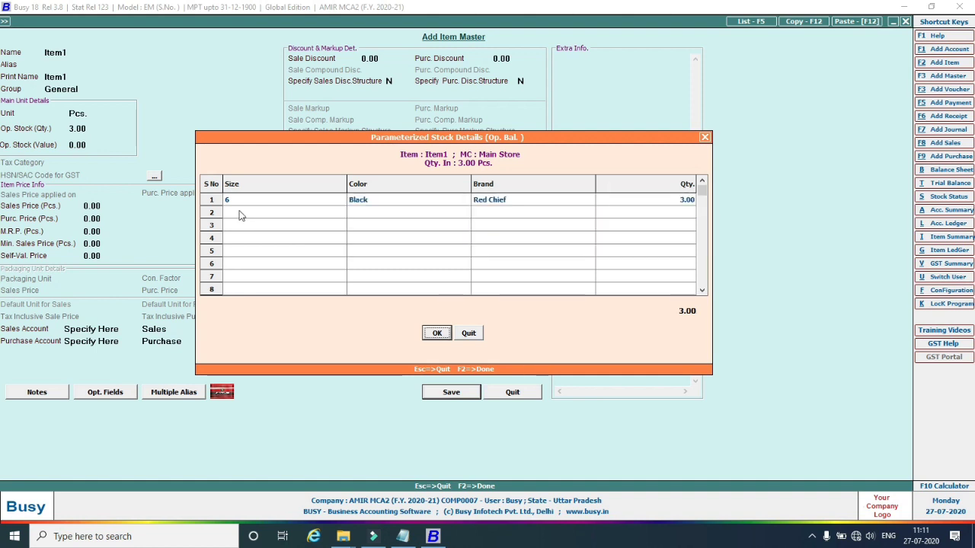
left_click(441, 335)
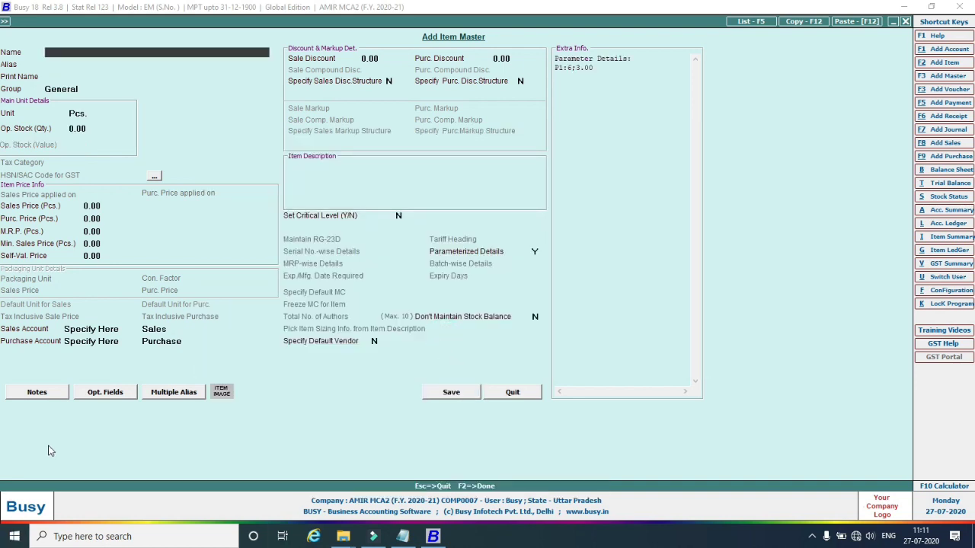
Start a purchase voucher: Main series, date 01-07-2020, number 2, party Busy Infotech Pvt. Ltd.
key("Escape")
key("Escape")
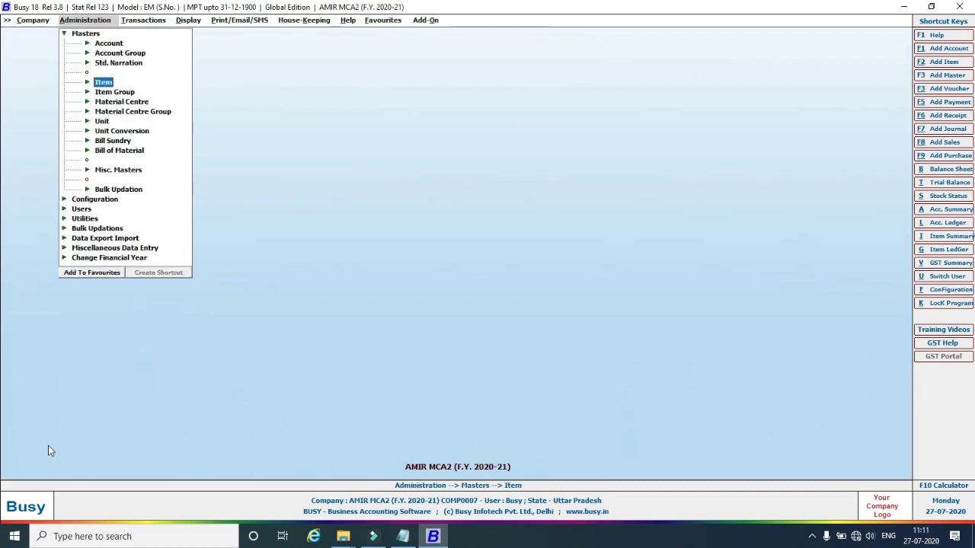
key("Escape")
left_click(135, 21)
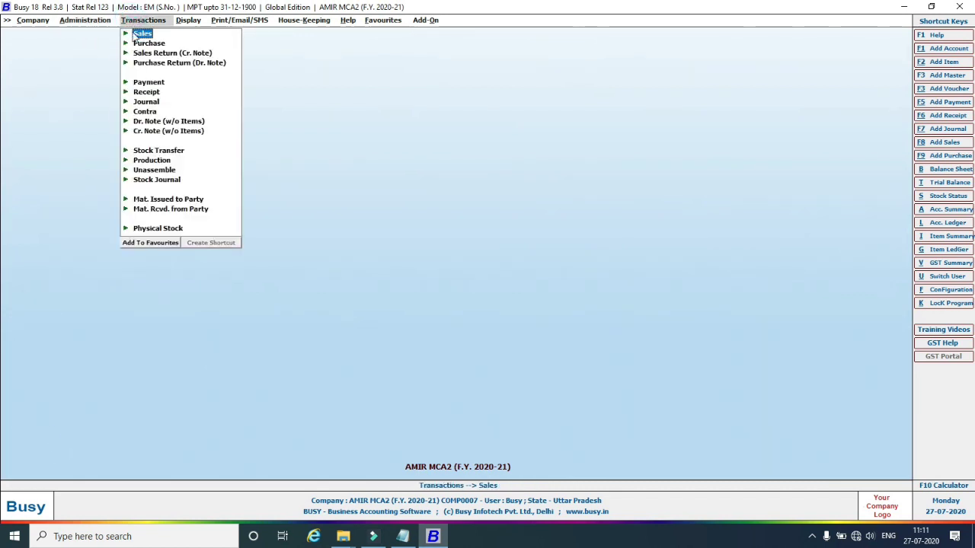
left_click(146, 44)
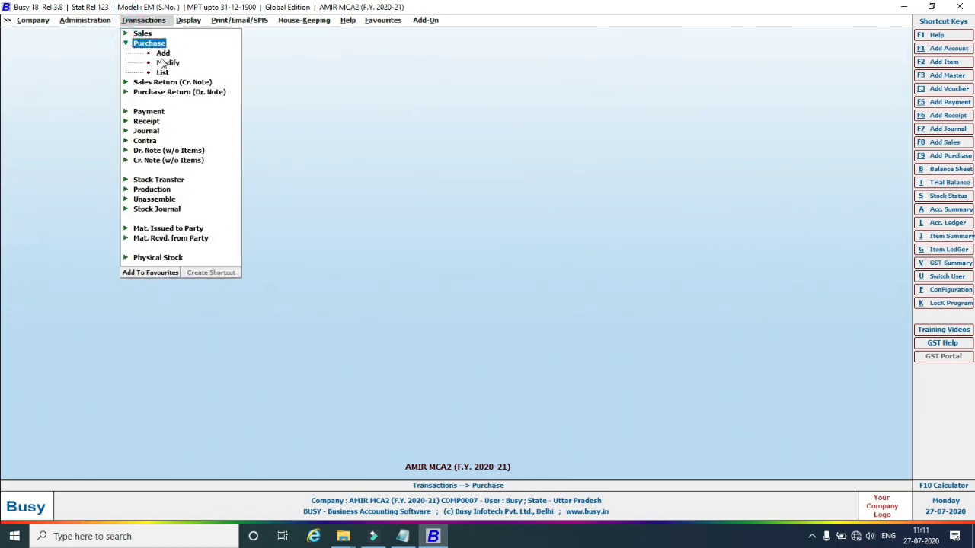
left_click(163, 53)
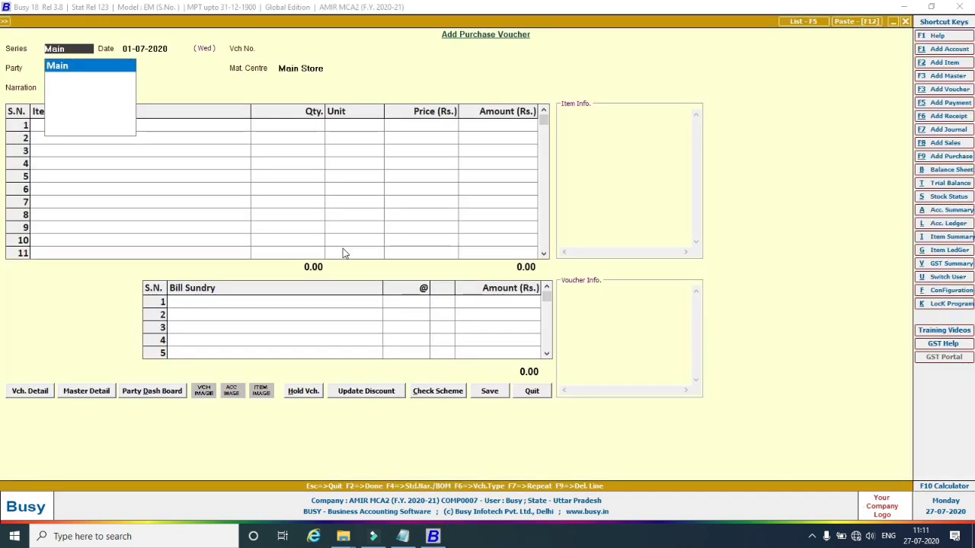
key("Return")
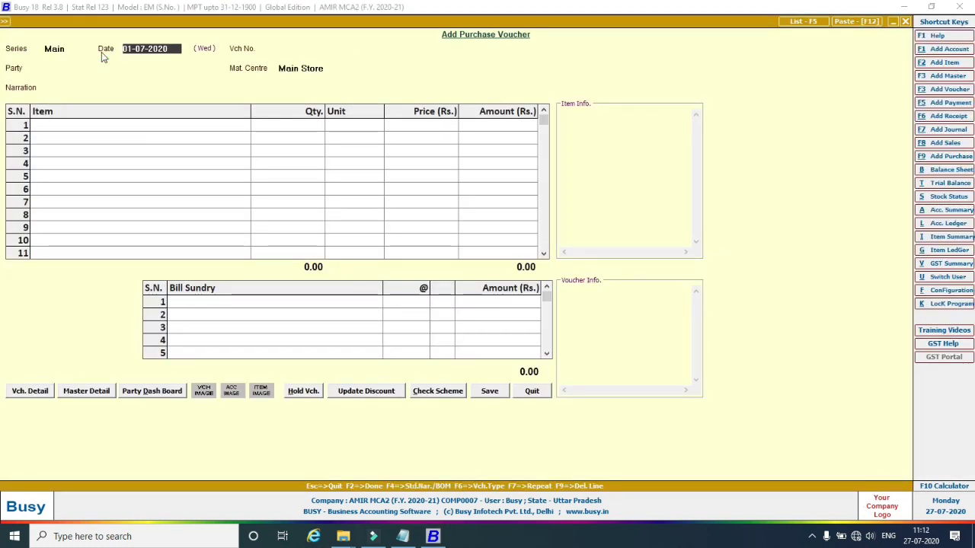
key("Return")
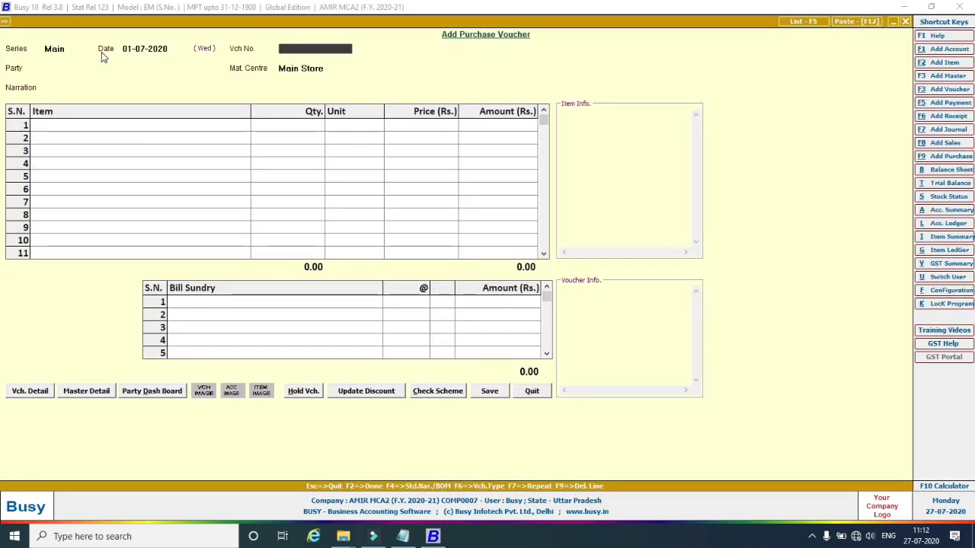
key("Return")
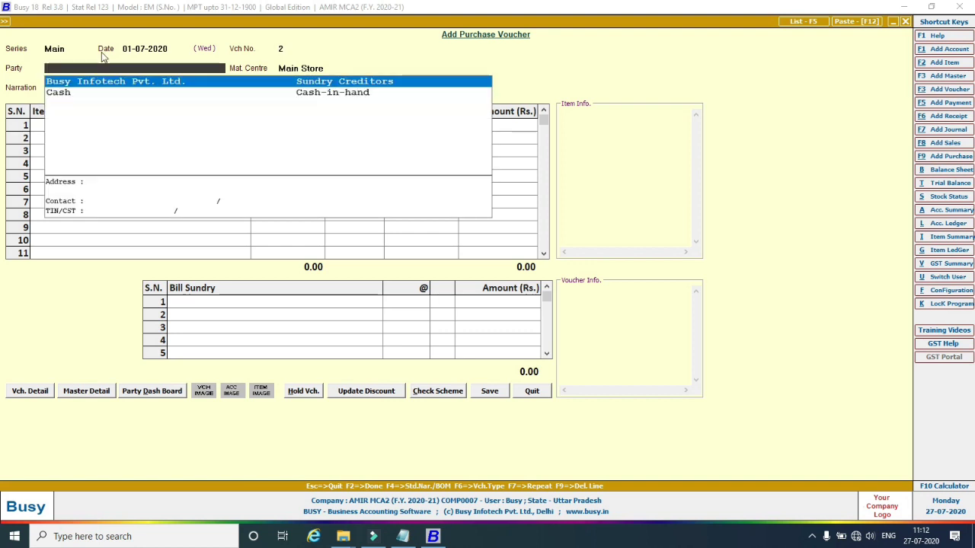
key("Return")
key("Return")
key("Return")
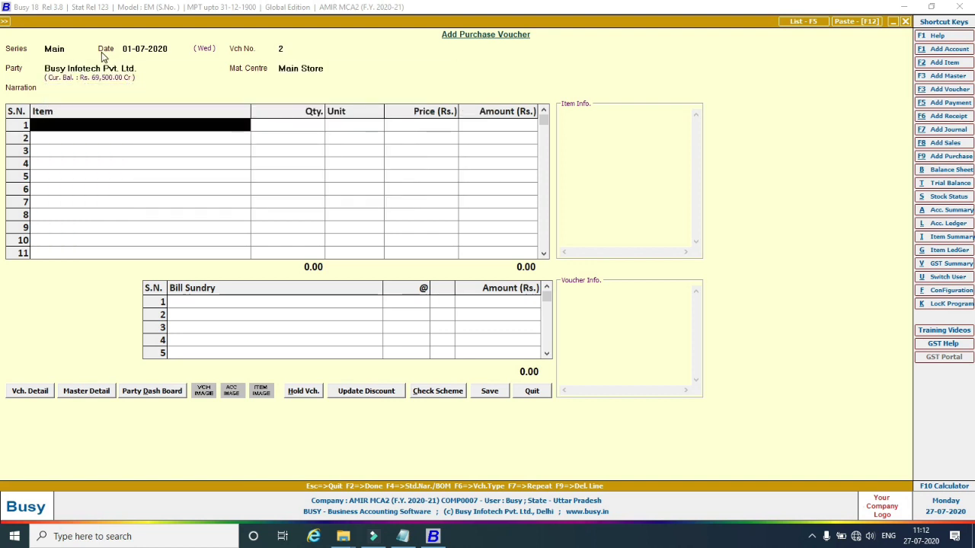
Add Item1 with quantity 3 Pcs. to the voucher's first row.
type("i")
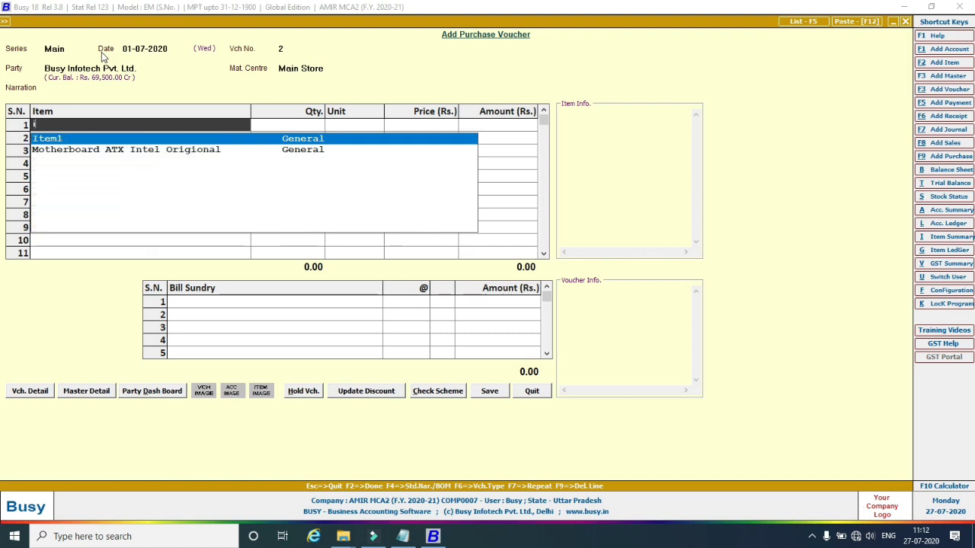
key("Return")
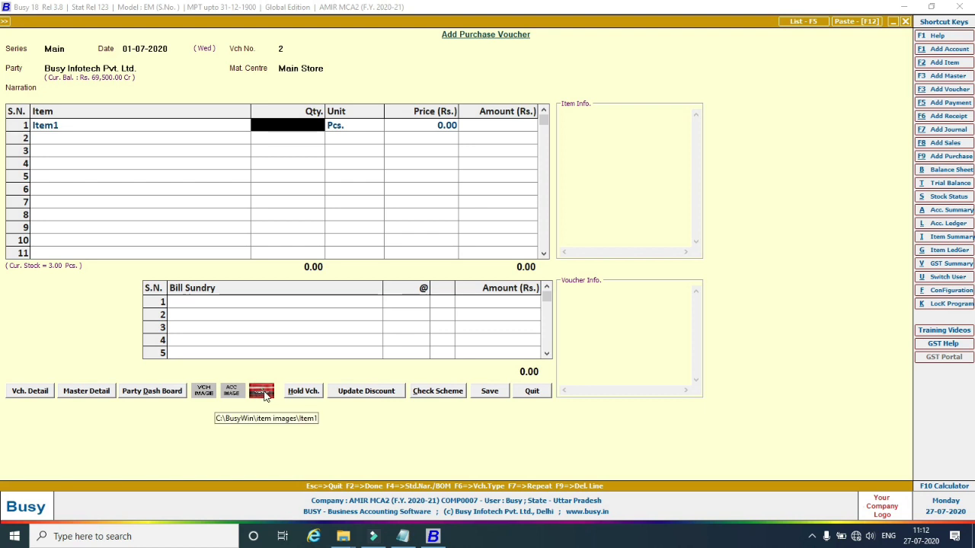
type("3")
key("Return")
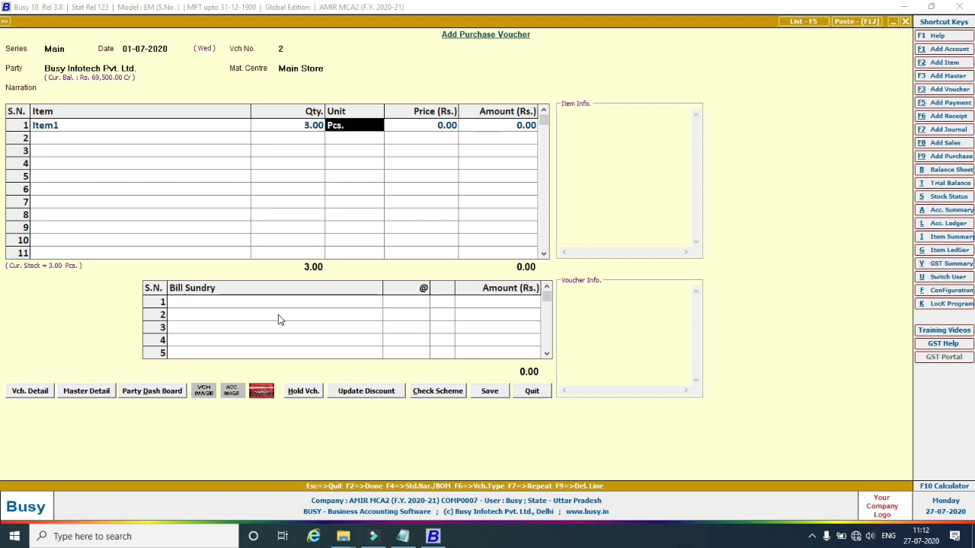
key("Return")
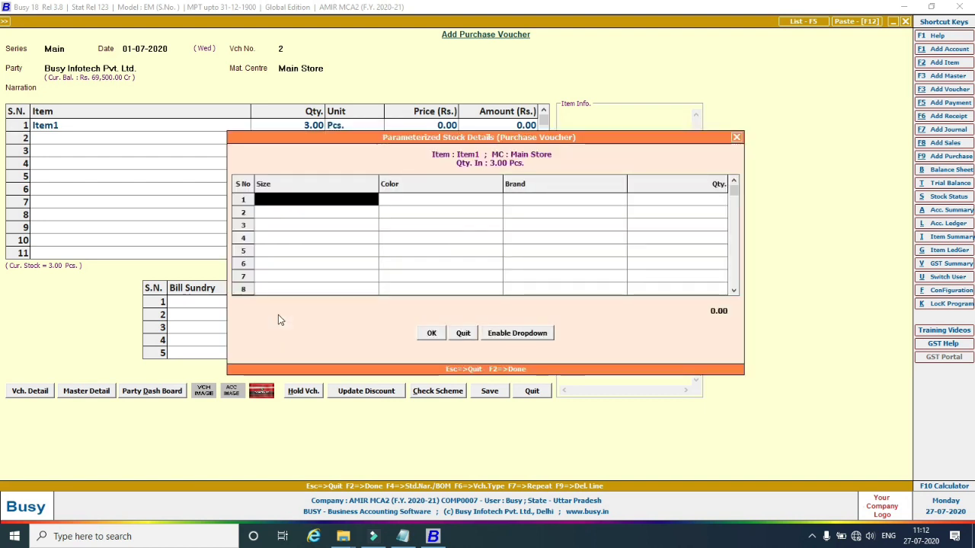
left_click(735, 138)
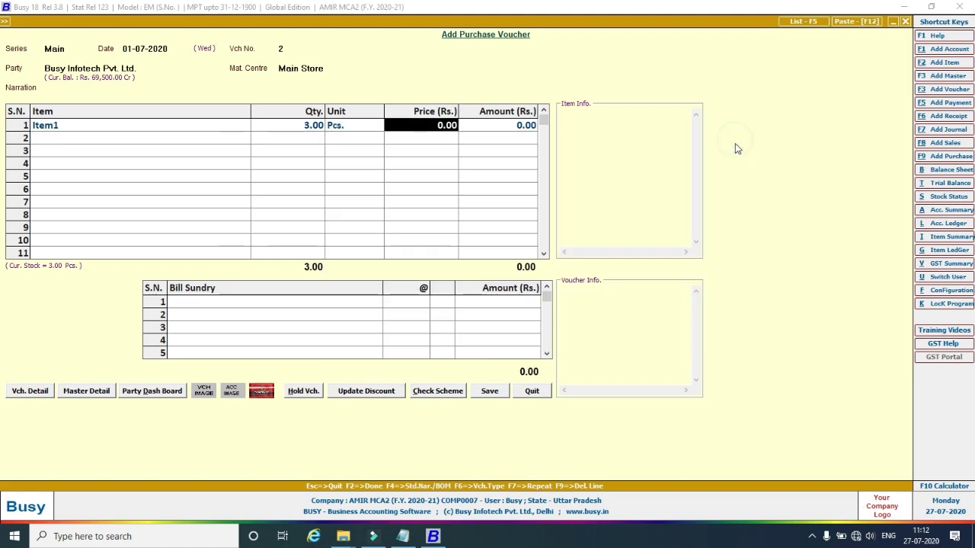
View Item1's picture, close it, and quit the voucher without saving.
left_click(263, 393)
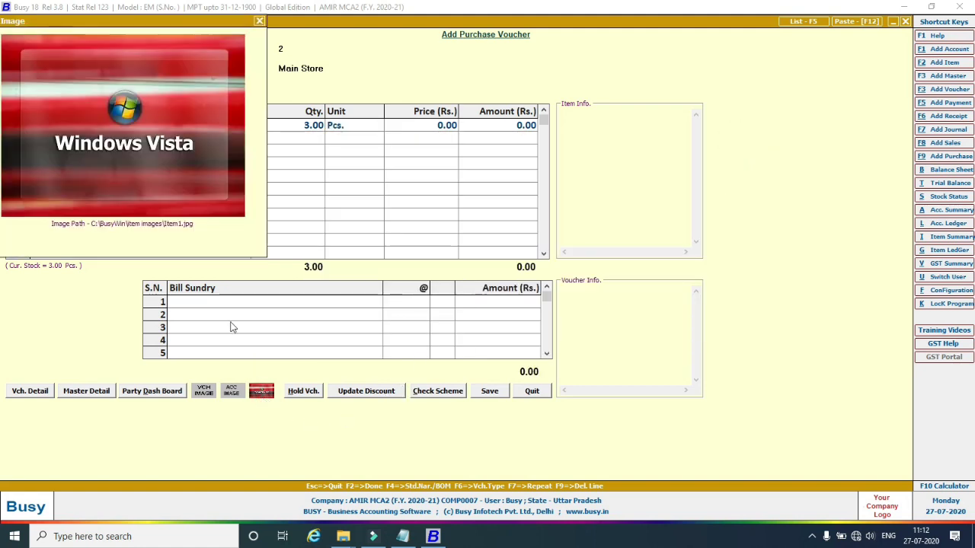
left_click_drag(143, 20, 437, 124)
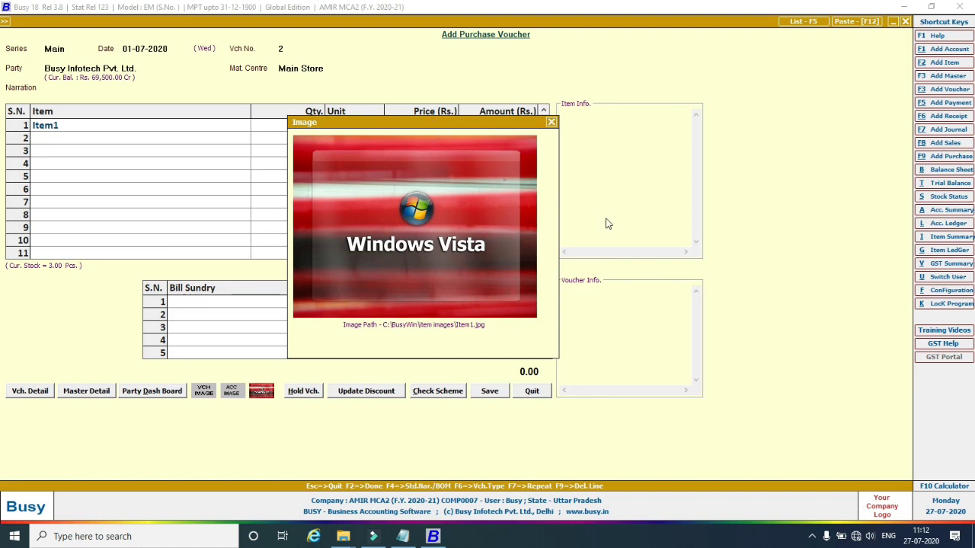
left_click(552, 123)
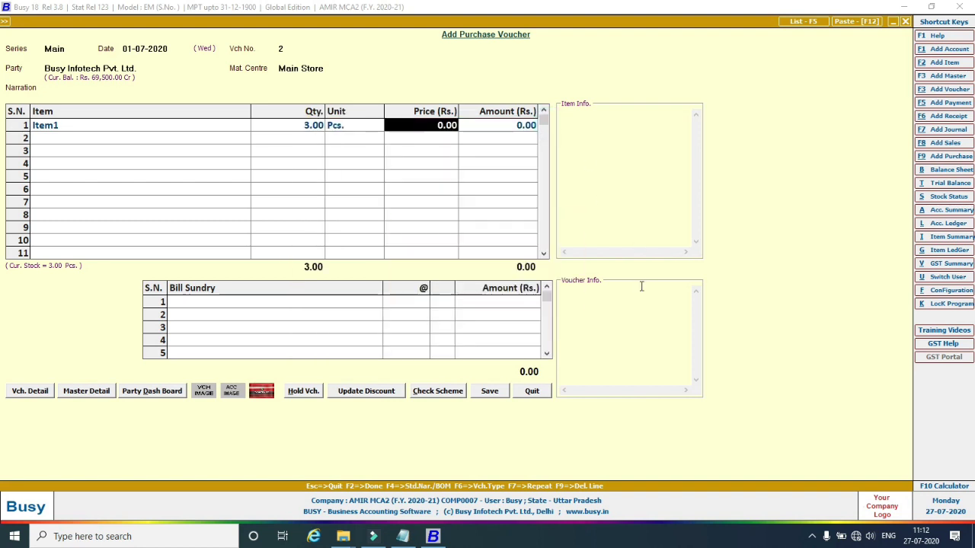
key("Escape")
left_click(528, 290)
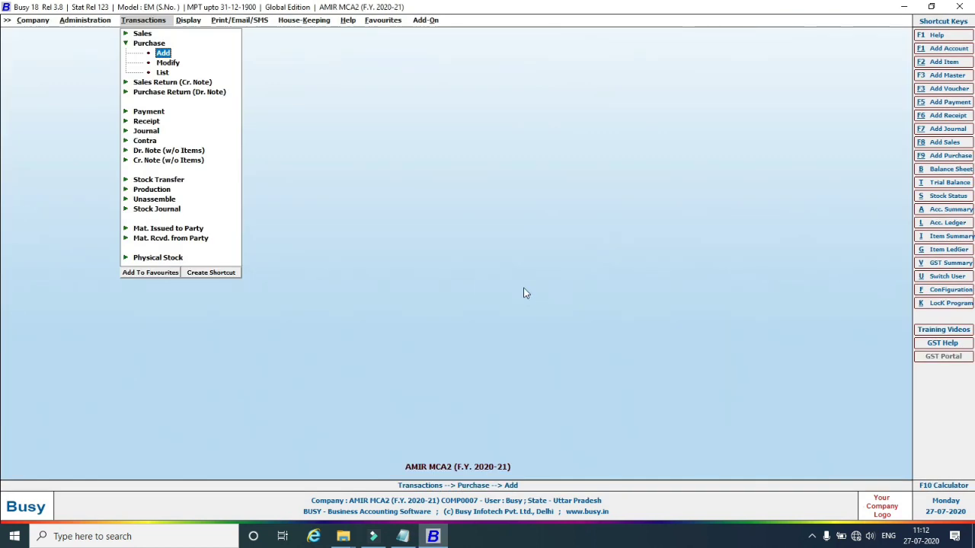
left_click(85, 21)
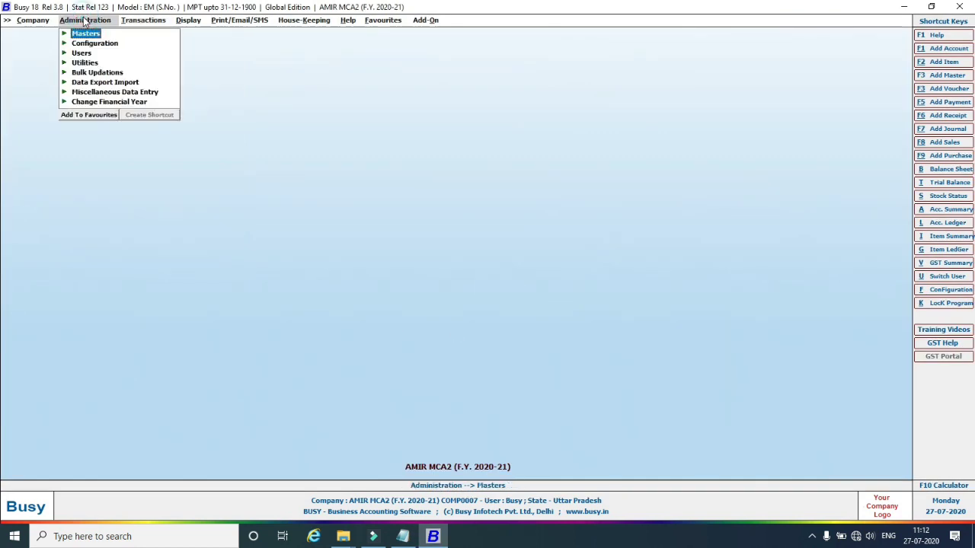
Untick Maintain Images/Notes in the Inventory features and save the configuration.
left_click(79, 43)
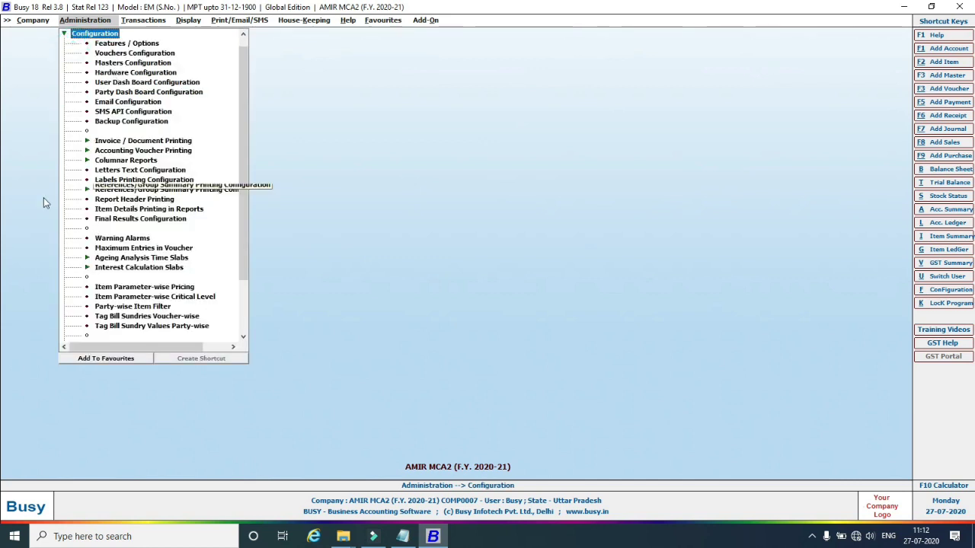
double_click(116, 44)
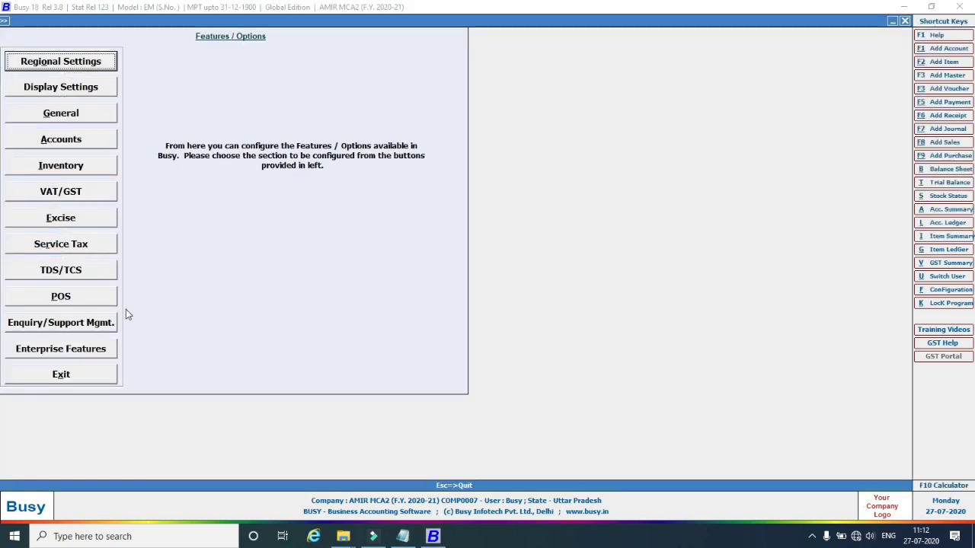
left_click(69, 165)
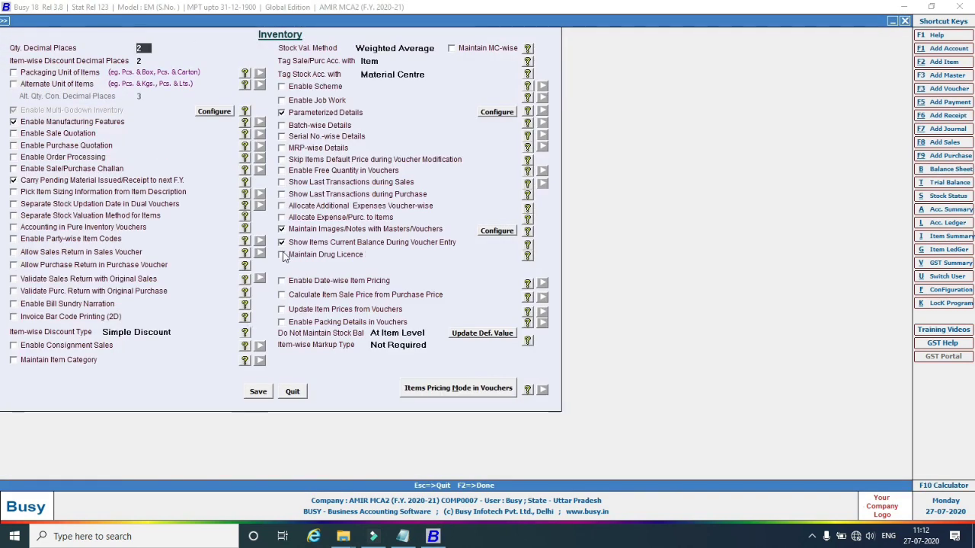
left_click(282, 230)
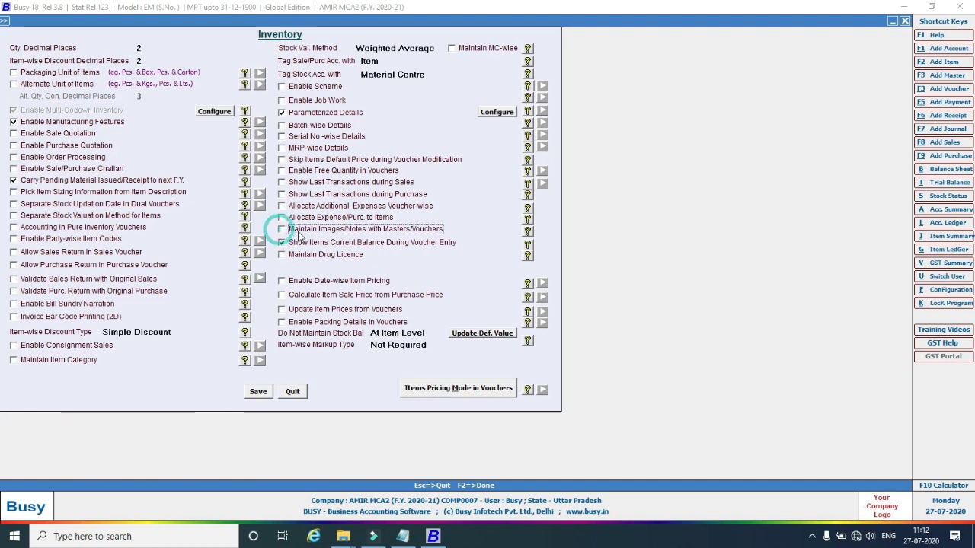
left_click(255, 396)
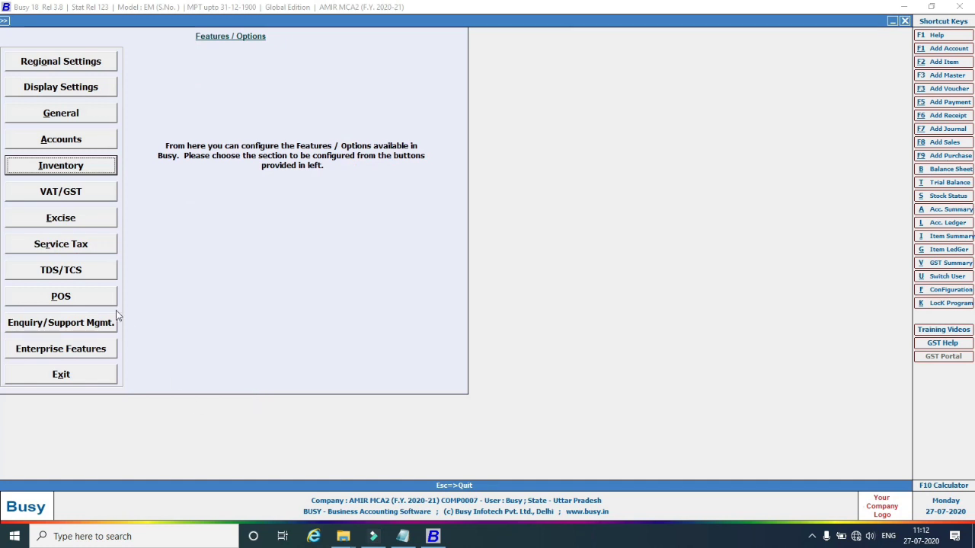
left_click(65, 382)
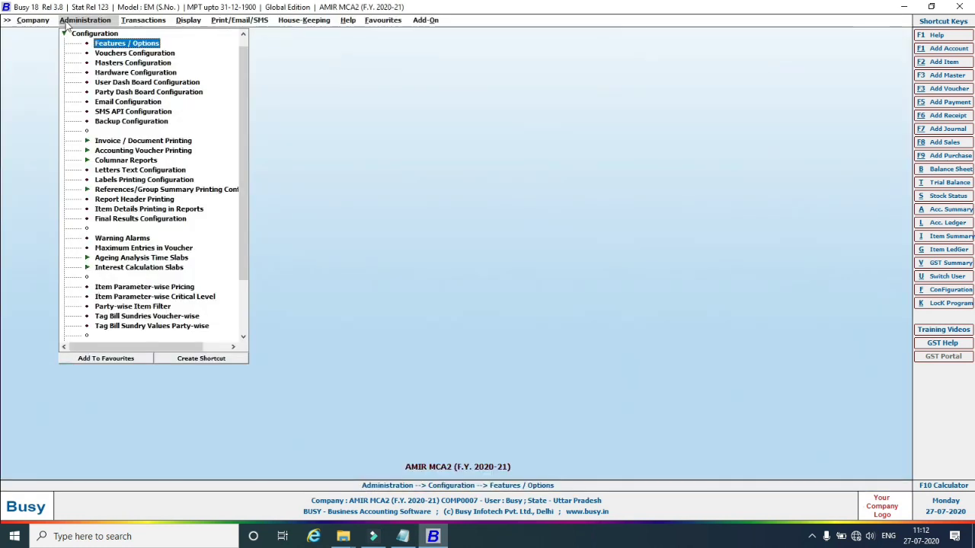
Open the item list under Administration > Masters > Item > Modify.
left_click(64, 34)
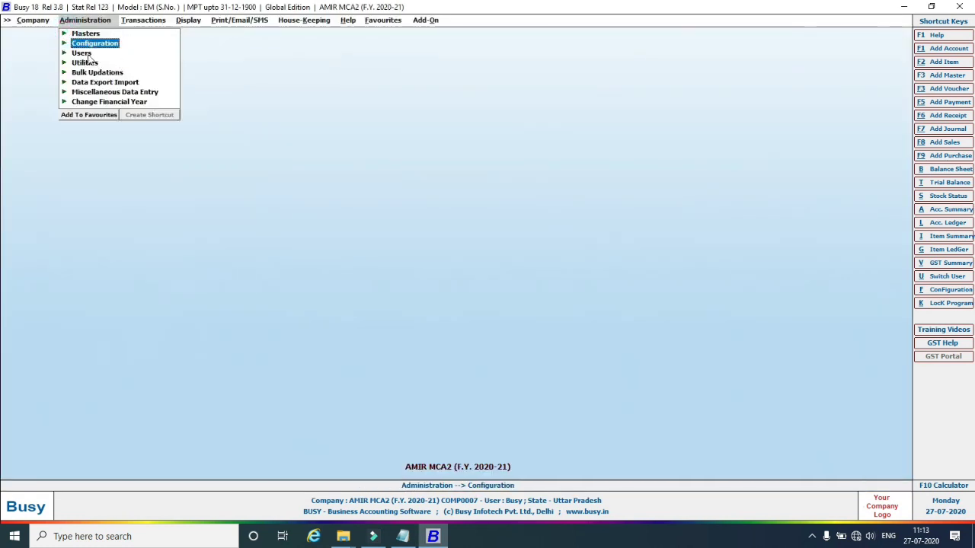
left_click(64, 33)
left_click(87, 82)
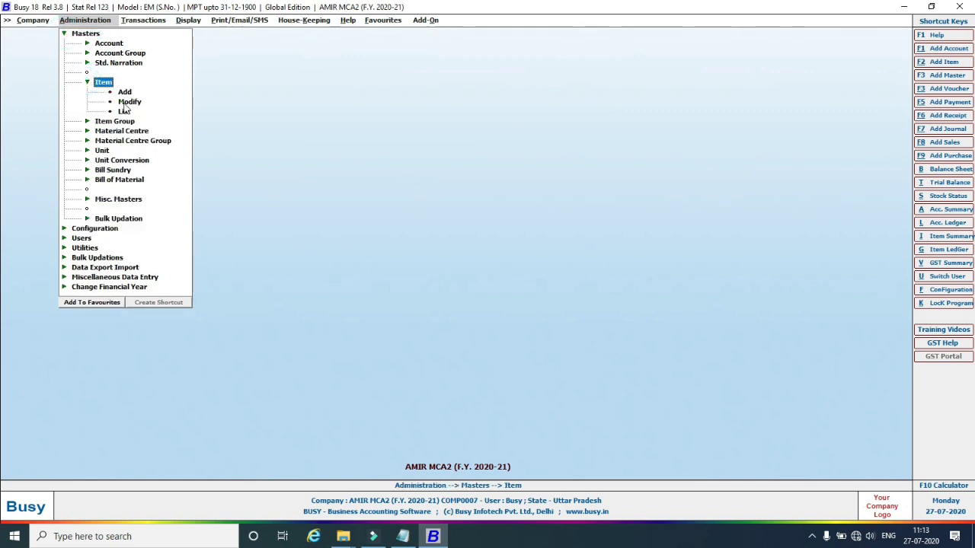
left_click(126, 104)
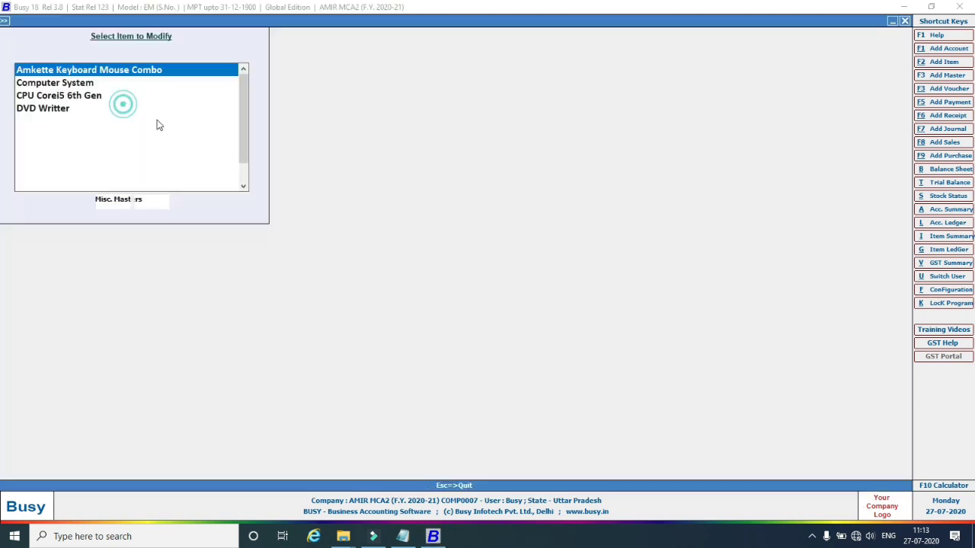
Open Item1 from the filtered item list for modification.
type("i")
left_click(58, 70)
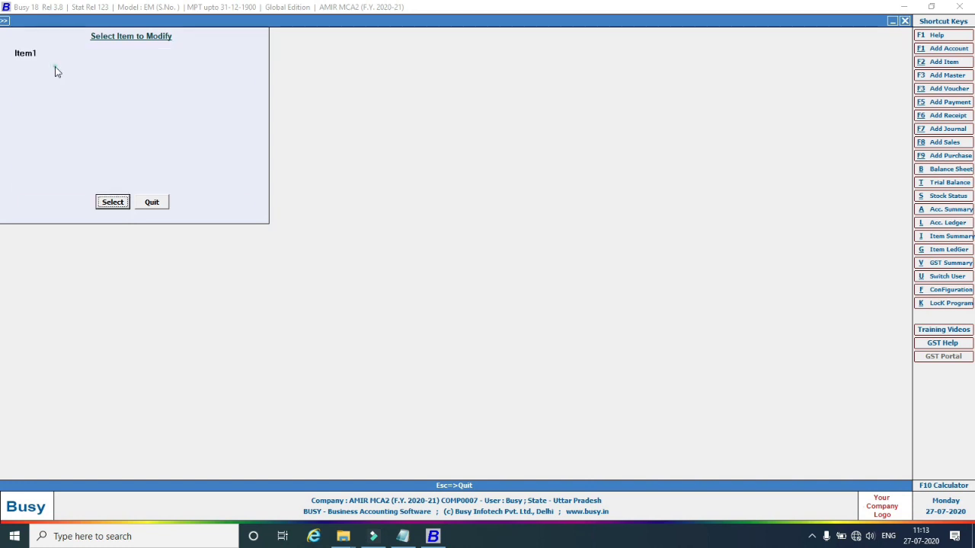
left_click(111, 202)
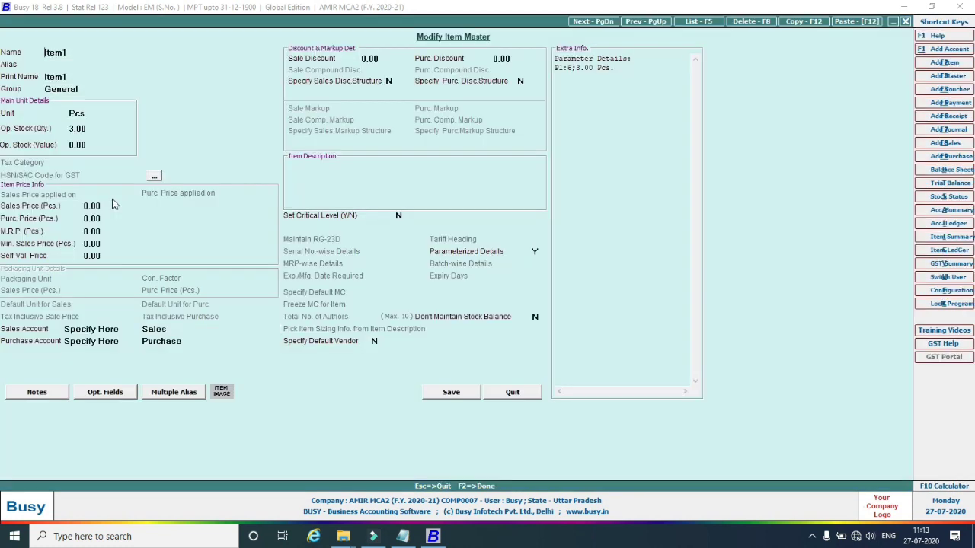
Re-enable images for item masters and inventory vouchers, and save the configuration.
left_click(228, 393)
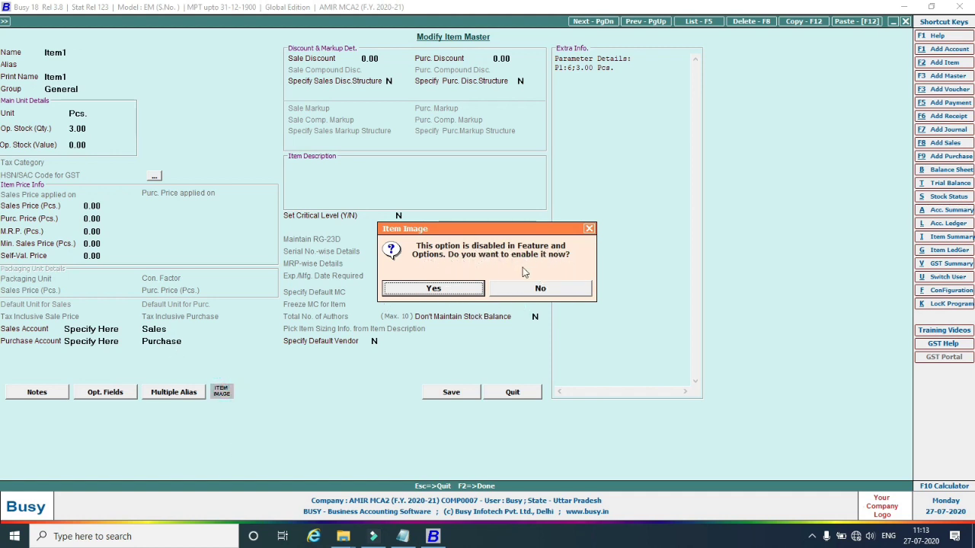
left_click(443, 287)
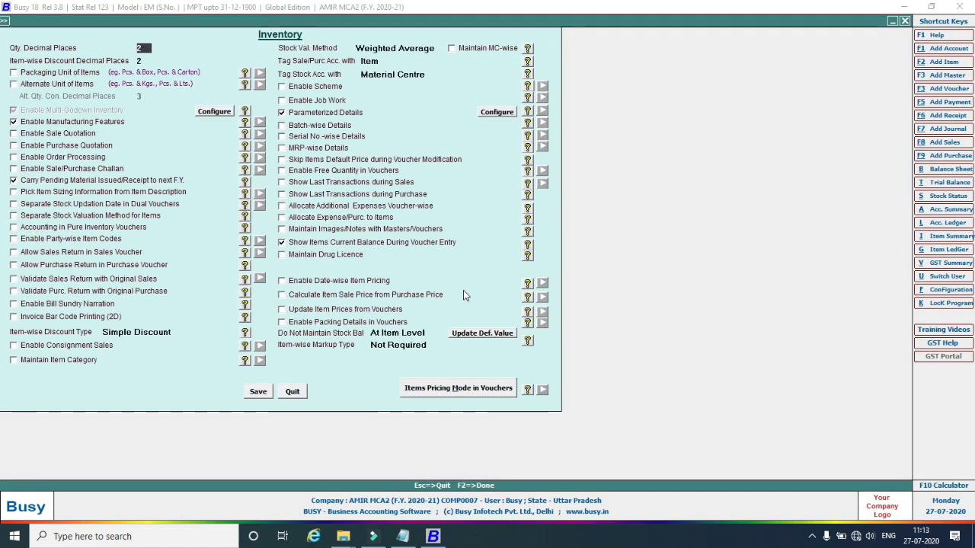
left_click(282, 228)
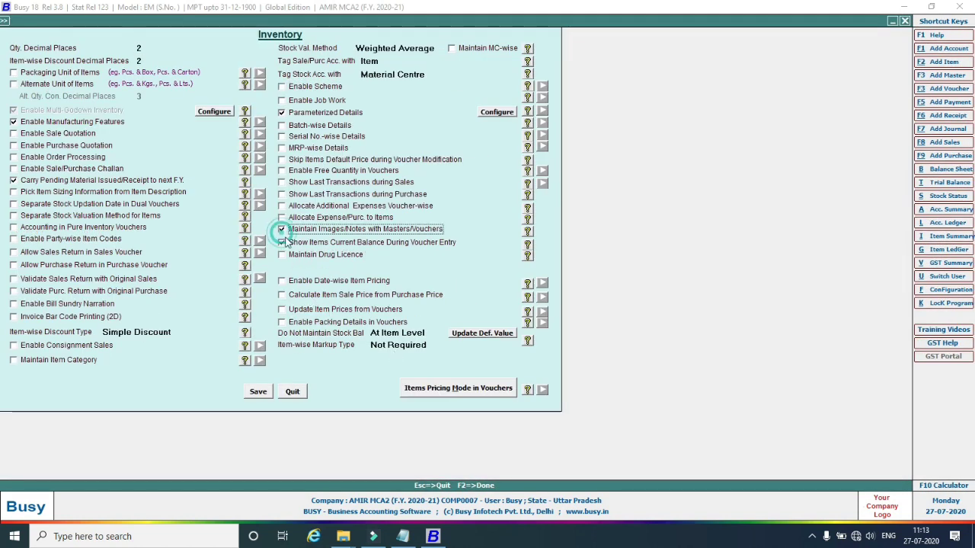
left_click(290, 251)
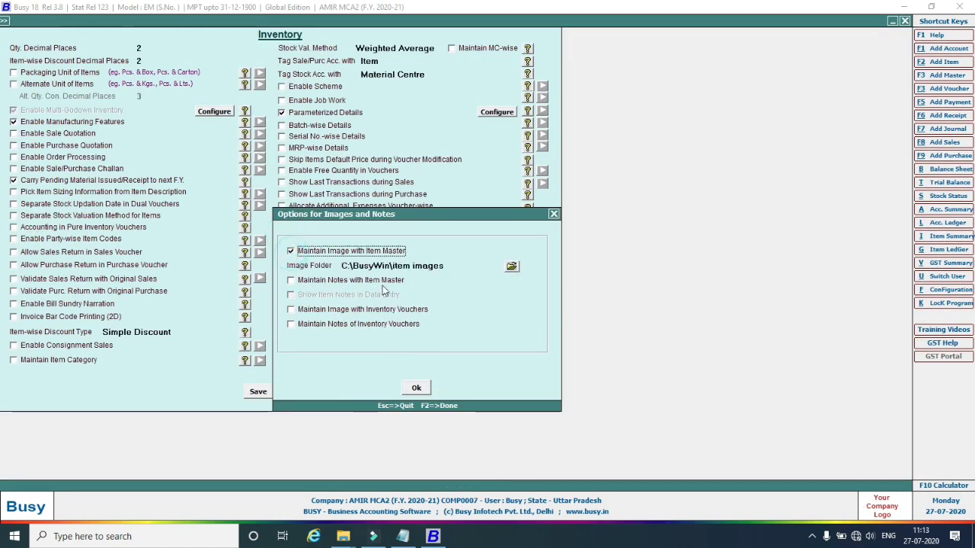
left_click(290, 309)
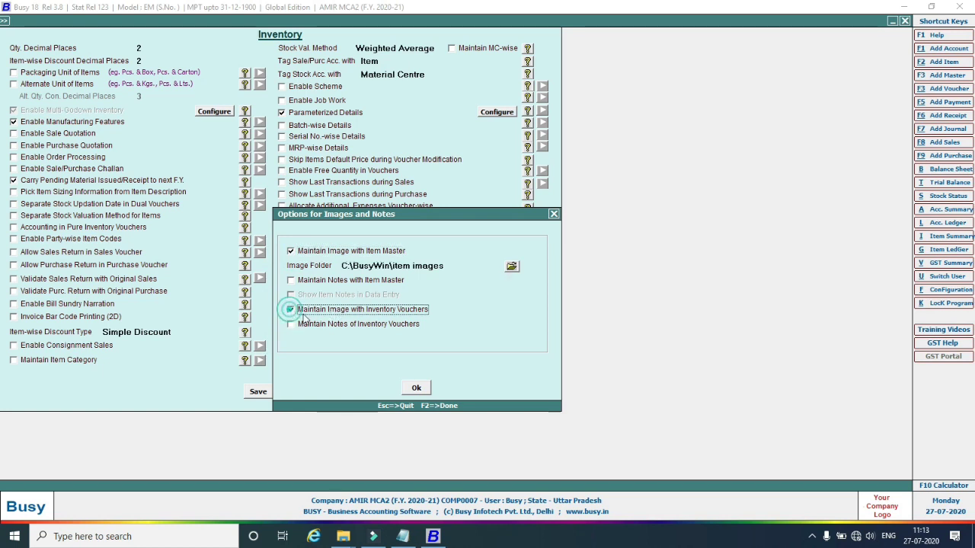
left_click(419, 389)
left_click(259, 392)
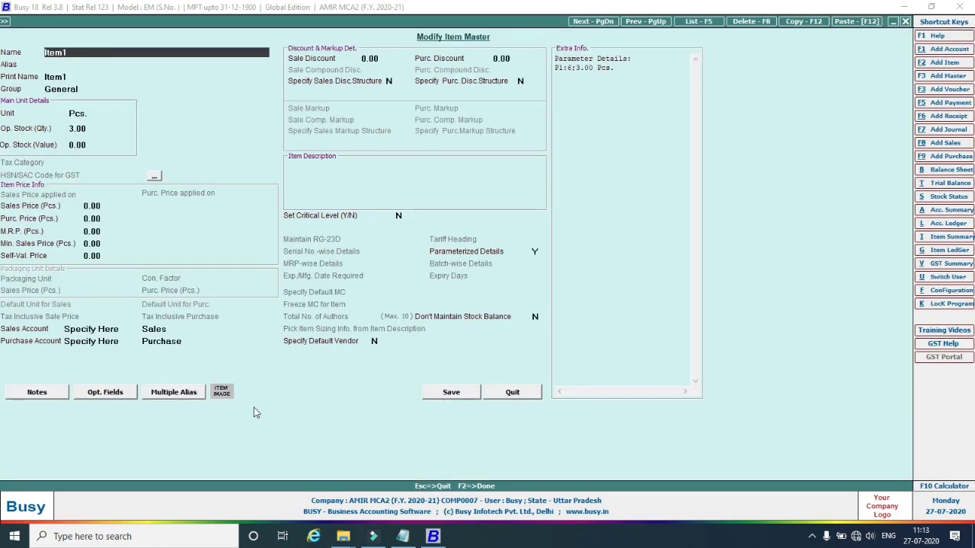
Display Item1's attached picture item1.jpg, then close it and leave the record.
left_click(80, 76)
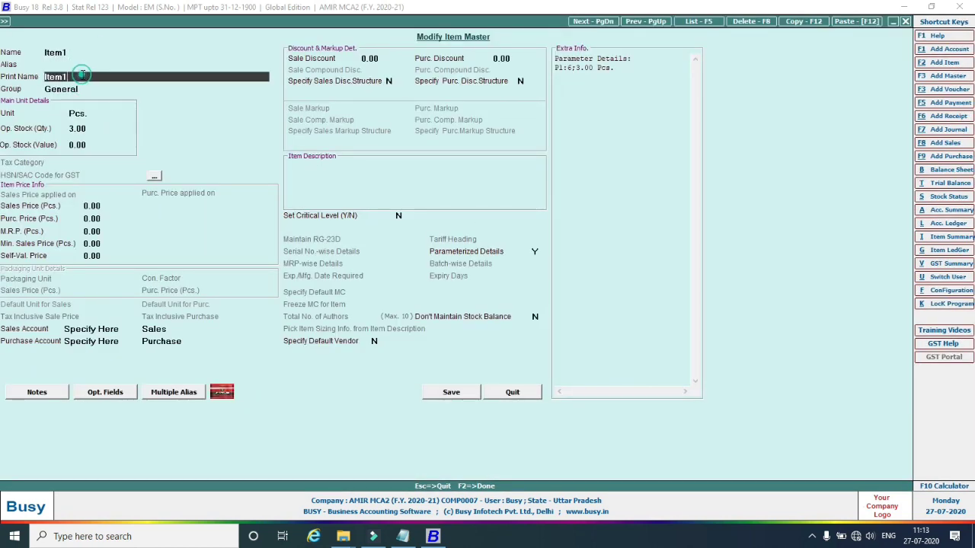
left_click(220, 392)
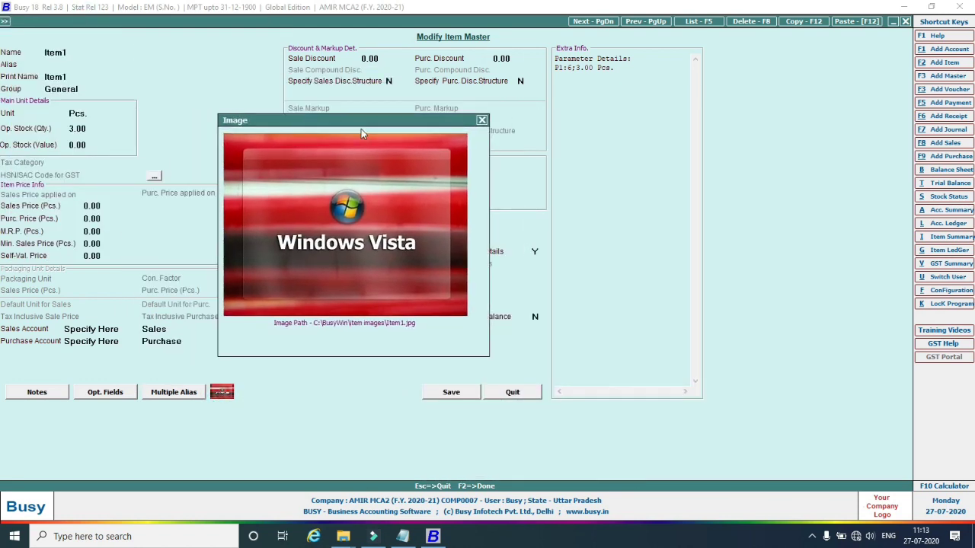
key("Escape")
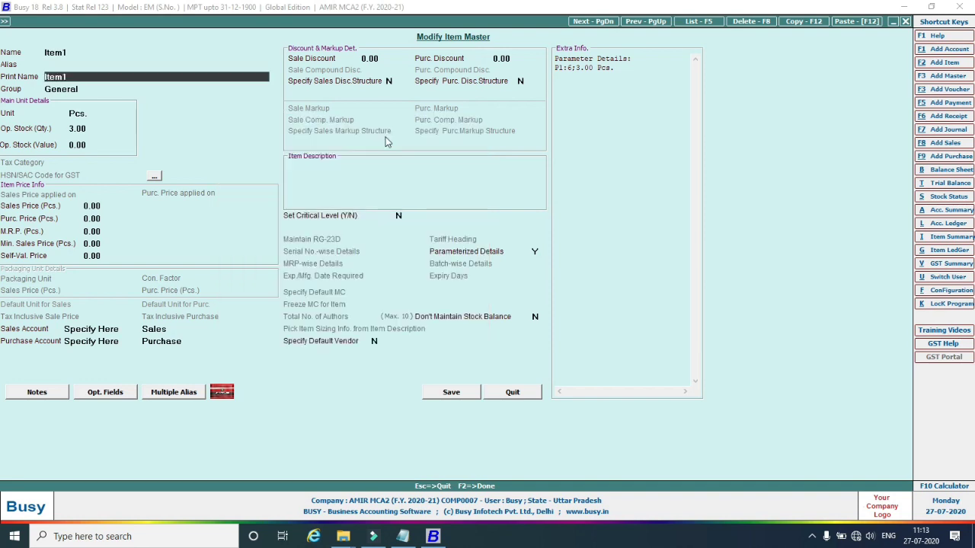
key("Escape")
key("Escape")
key("Escape")
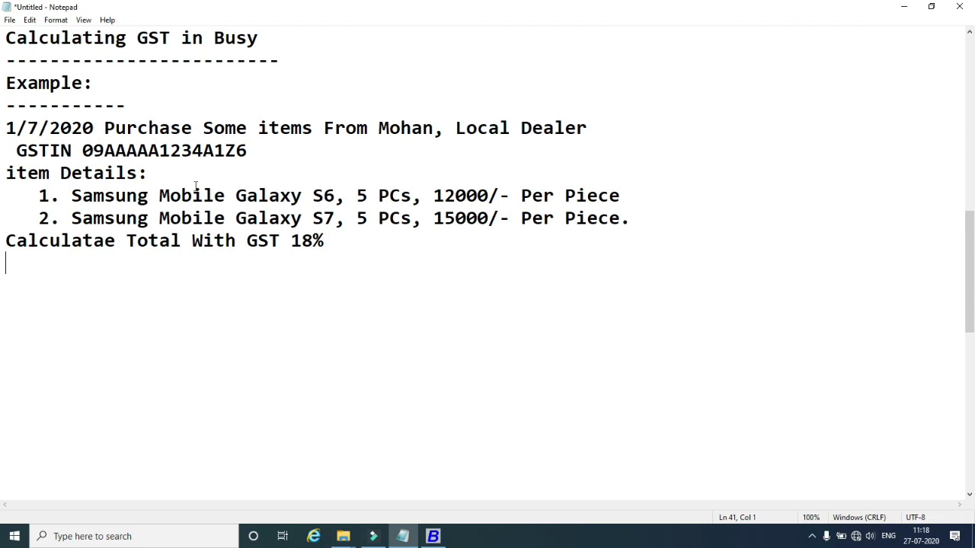
Highlight the 18% GST rate in the Notepad example, then return to Busy.
left_click_drag(326, 242, 300, 247)
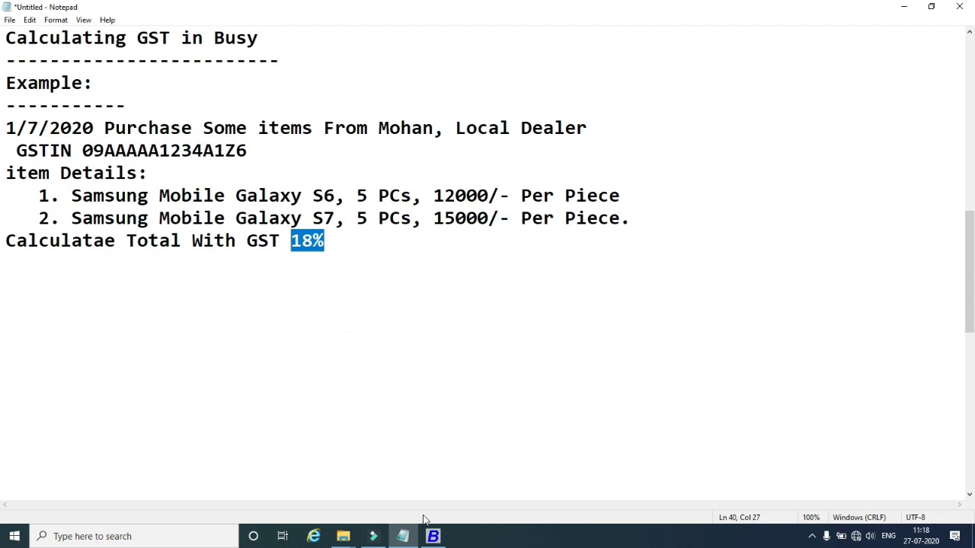
left_click(433, 537)
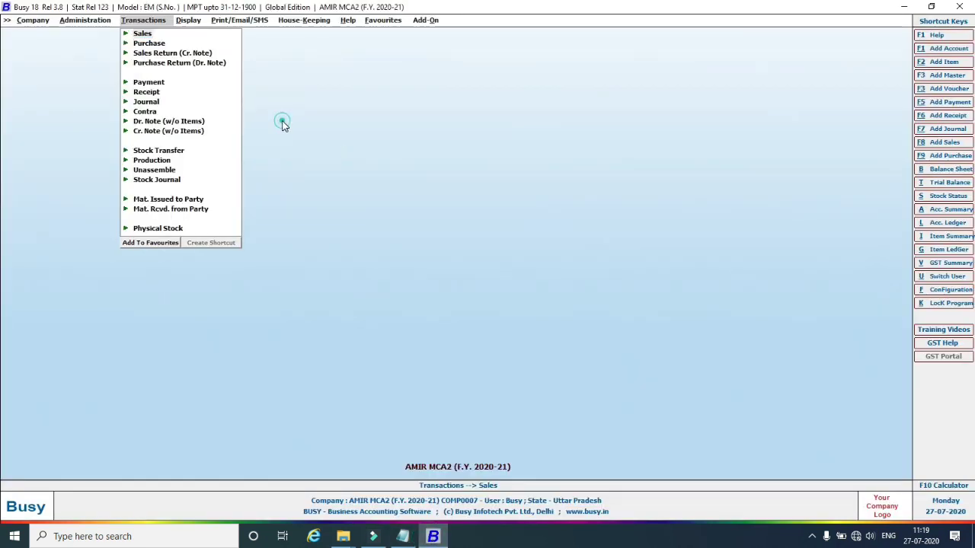
Close company AMIR MCA2, exit Busy, and relaunch Busy 18 from the desktop.
left_click(28, 22)
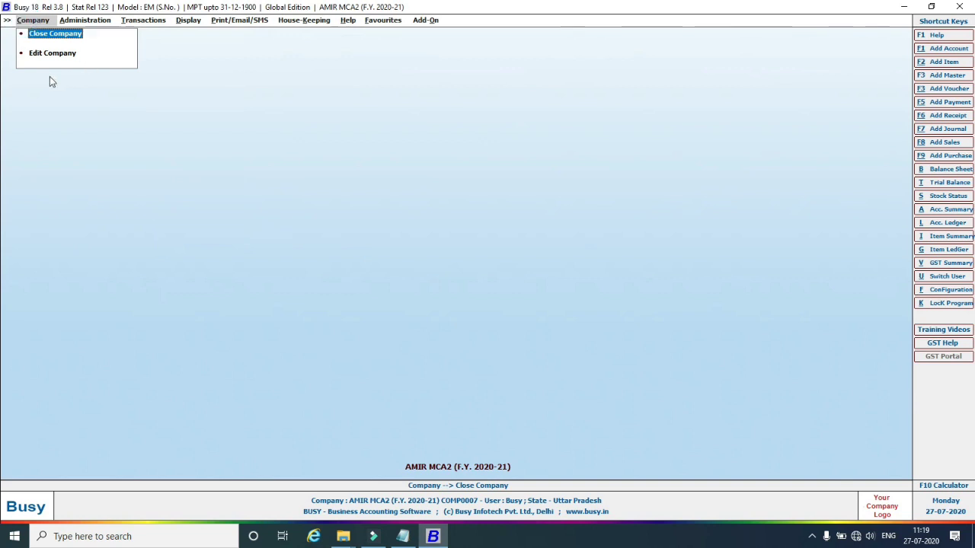
left_click(48, 35)
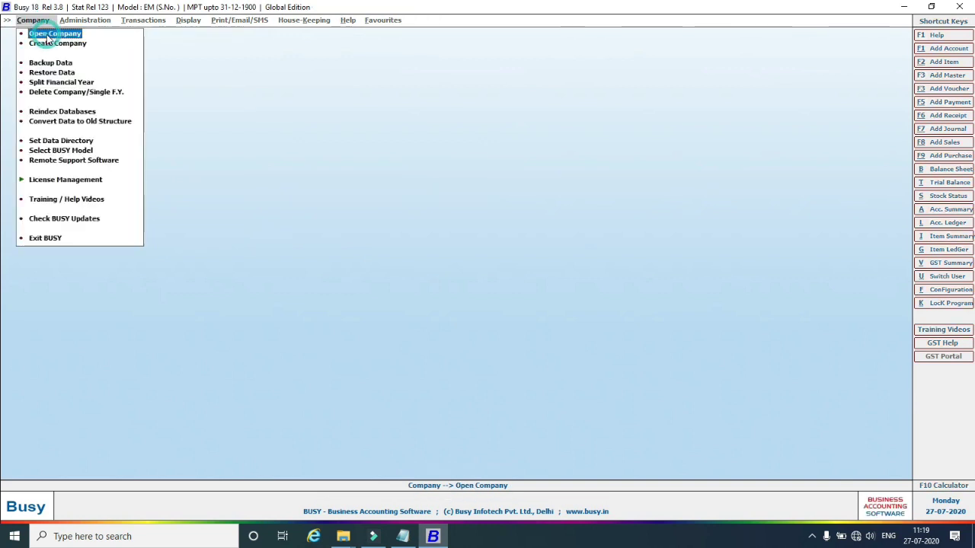
left_click(53, 239)
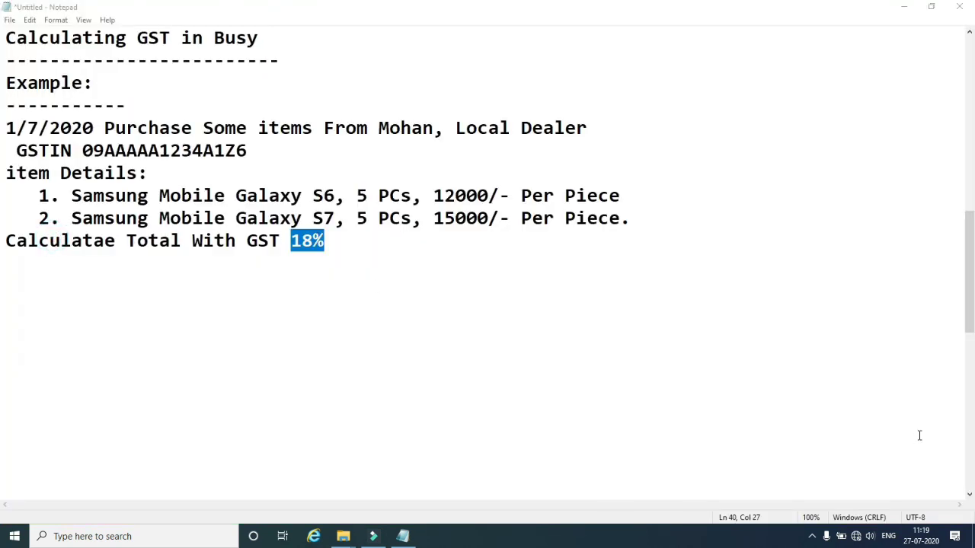
left_click(973, 536)
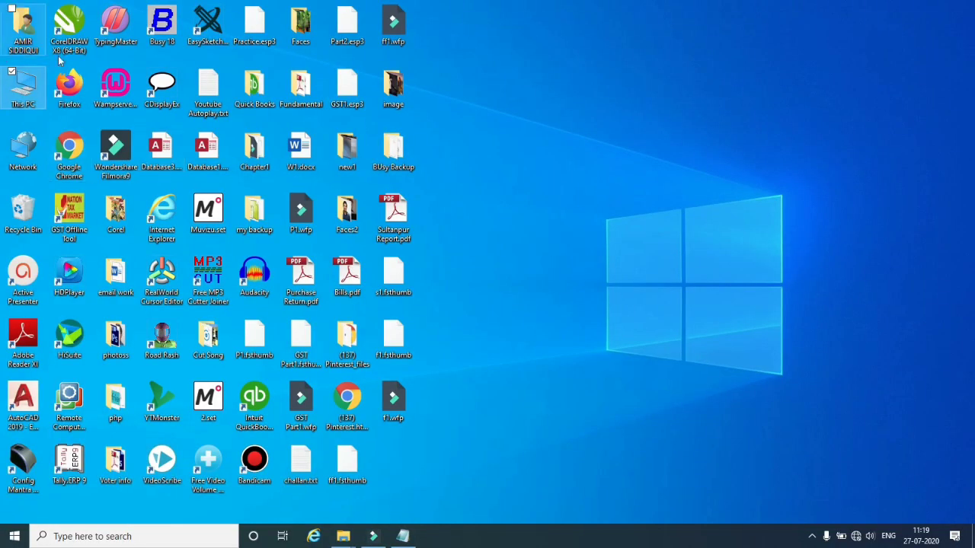
double_click(161, 22)
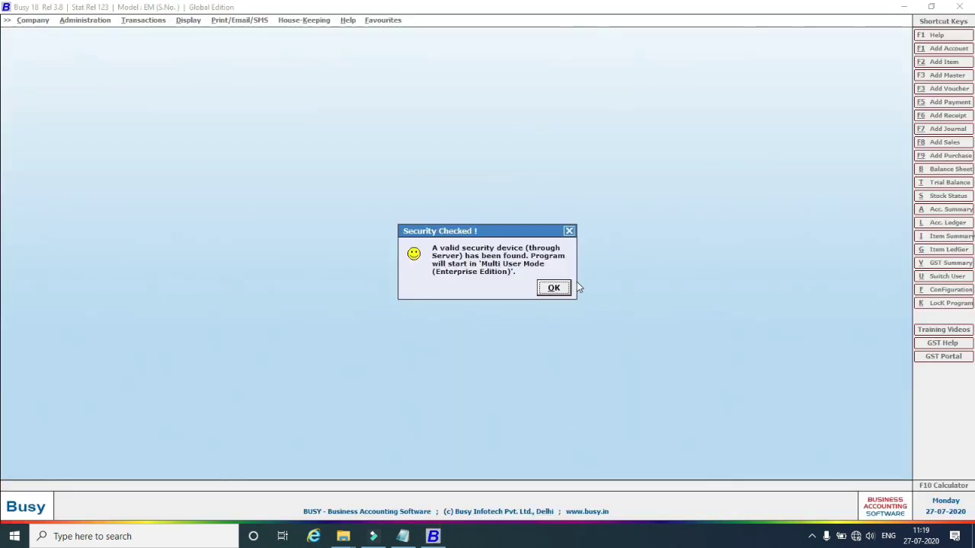
left_click(544, 289)
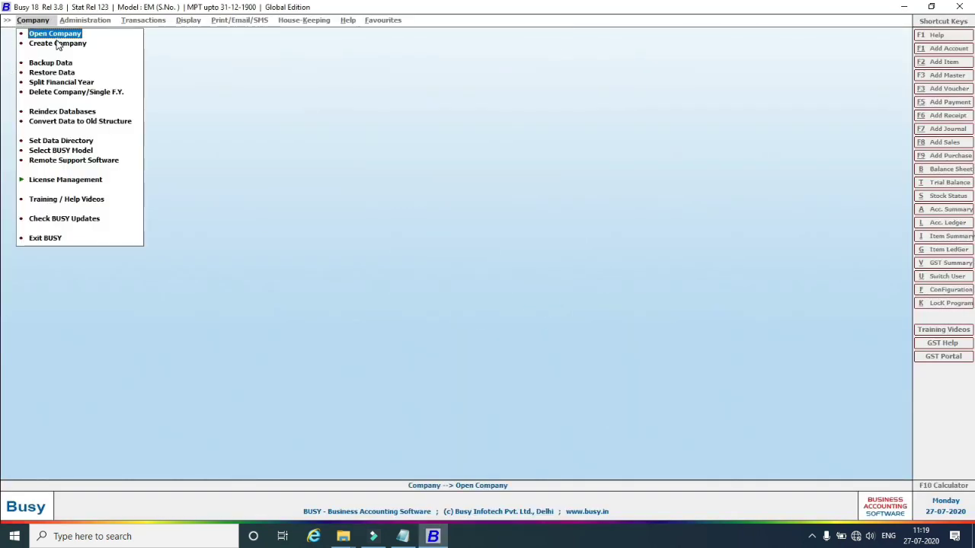
Create company AMIR MCA3 with country India and state Uttar Pradesh.
left_click(58, 44)
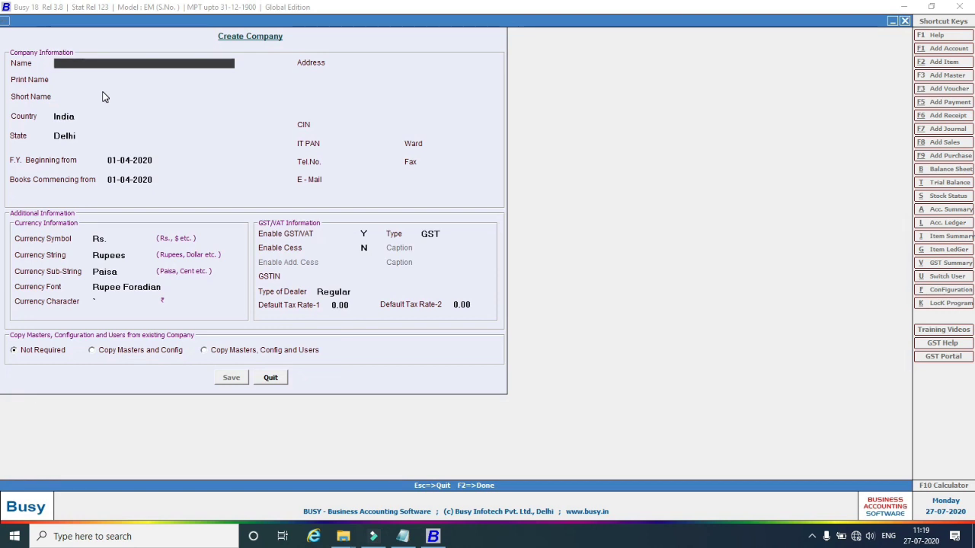
type("AMIR")
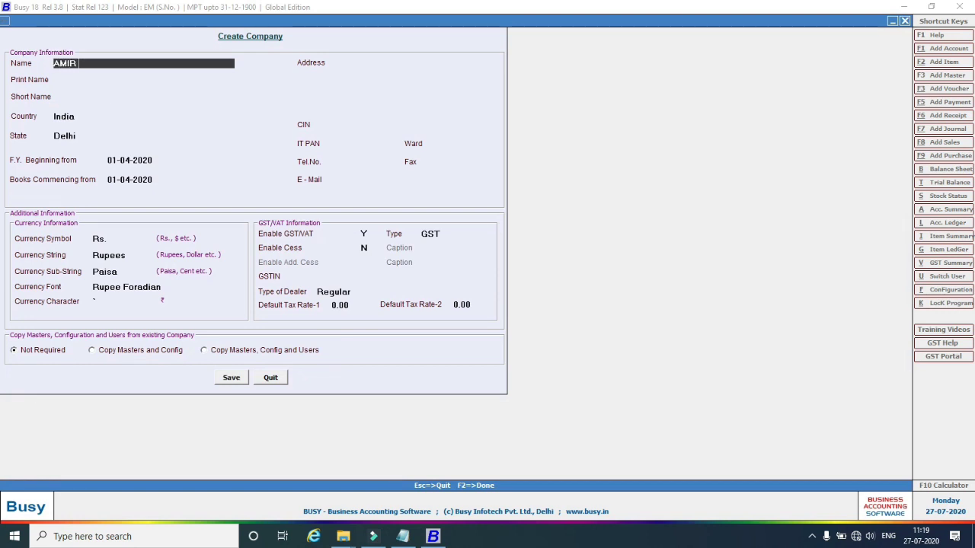
type(" MCA3")
key("Return")
key("Return")
key("Return")
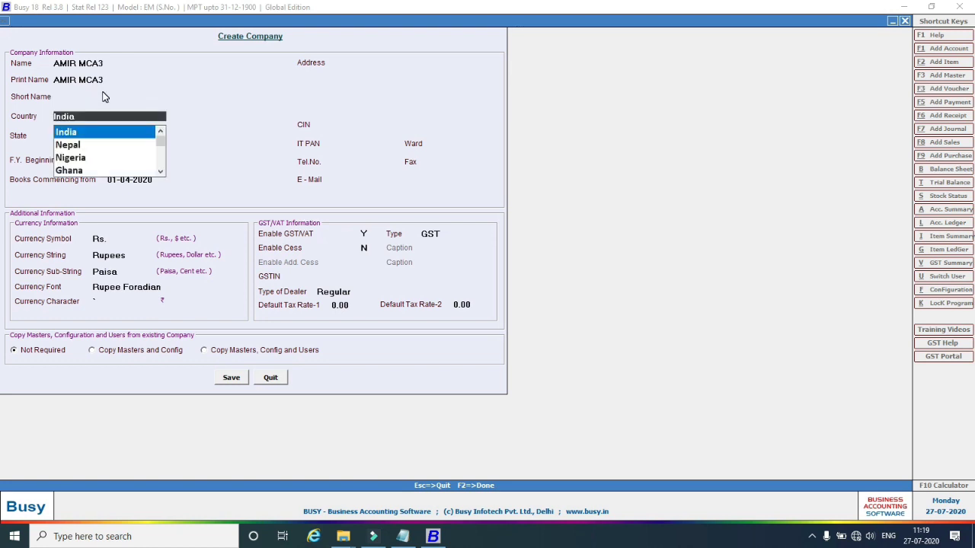
type("U")
key("Down")
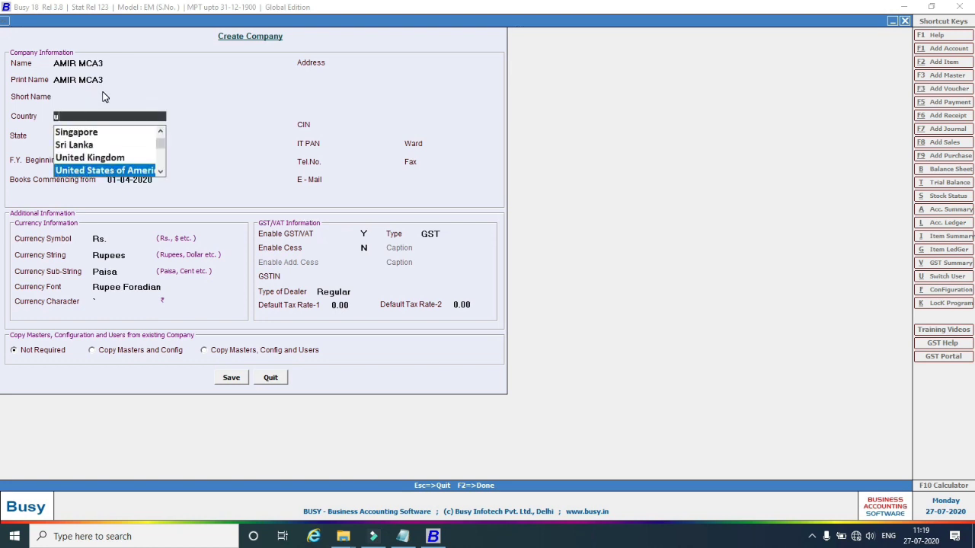
type("in")
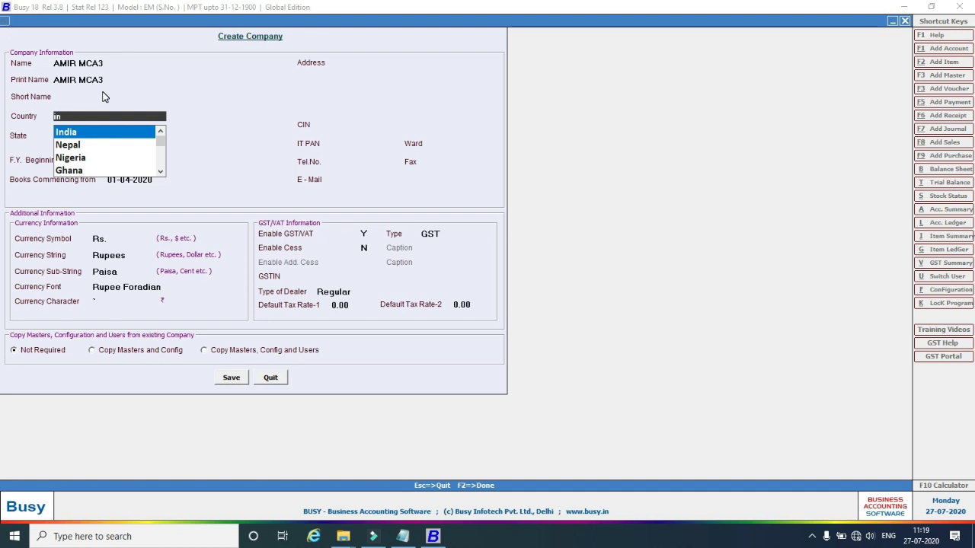
key("Return")
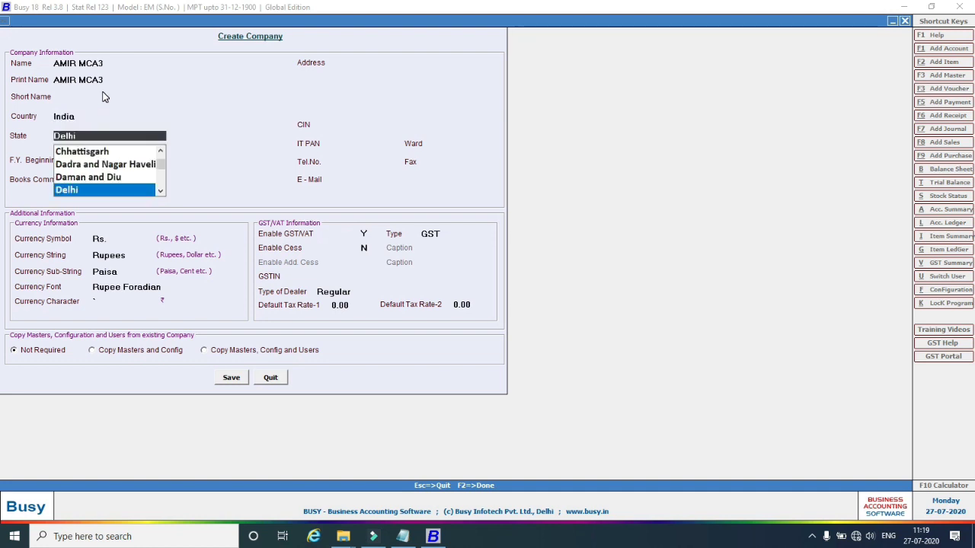
type("ut")
key("Down")
key("Return")
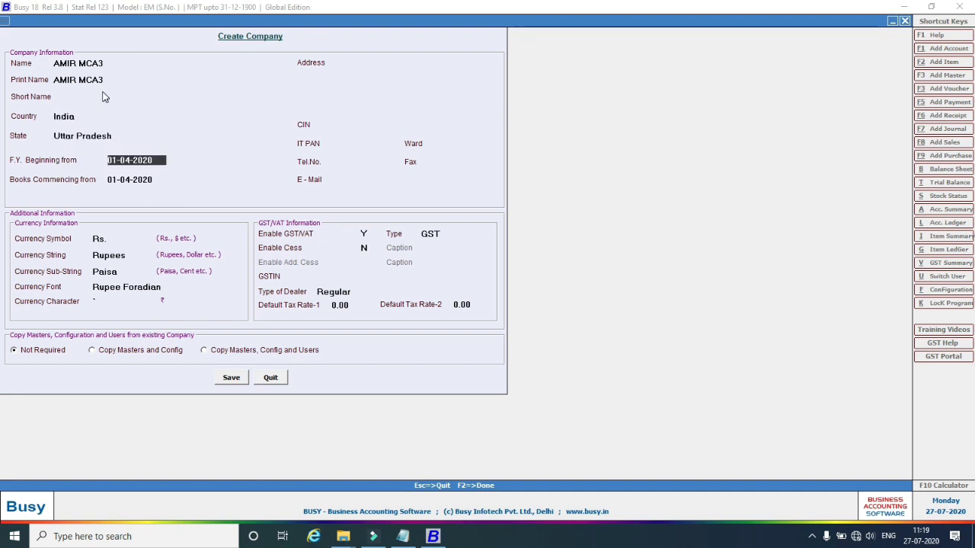
Set the financial year start to 01-07-2020, keep GST as tax type, and save.
key("Return")
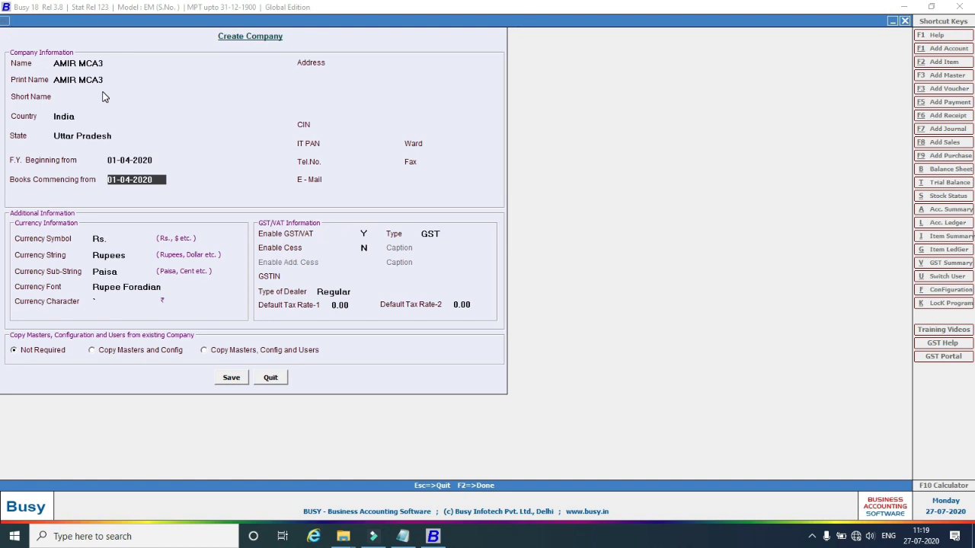
key("Up")
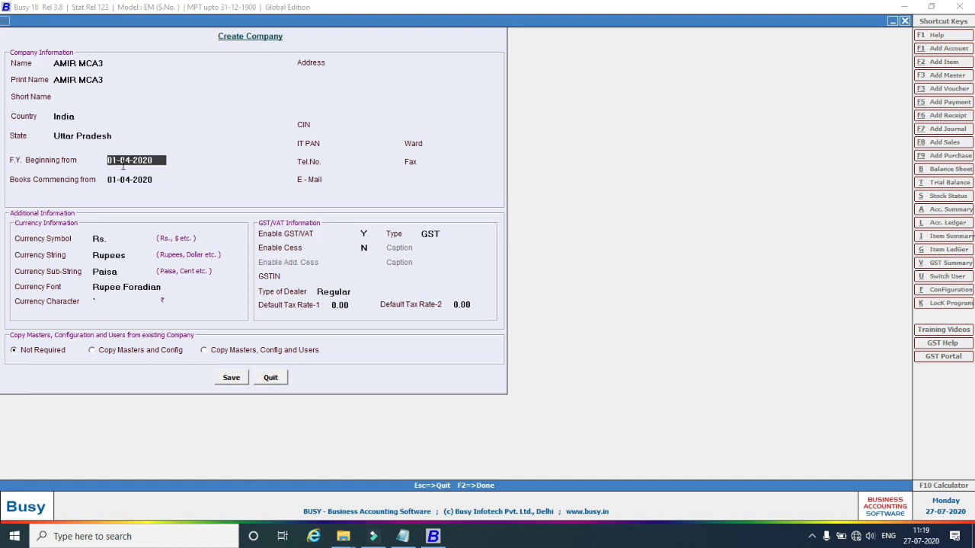
type("7")
key("Return")
key("Return")
key("Return")
key("Return")
key("Return")
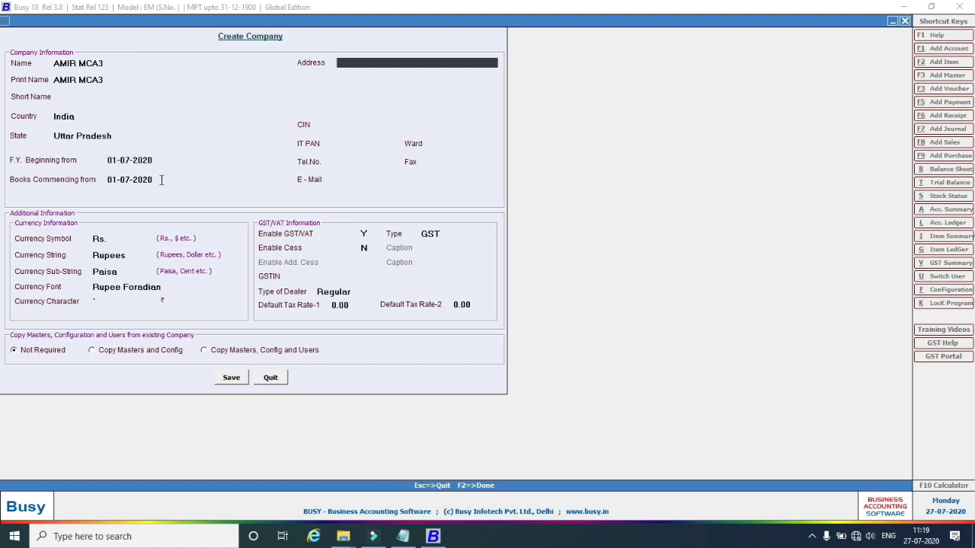
key("Return")
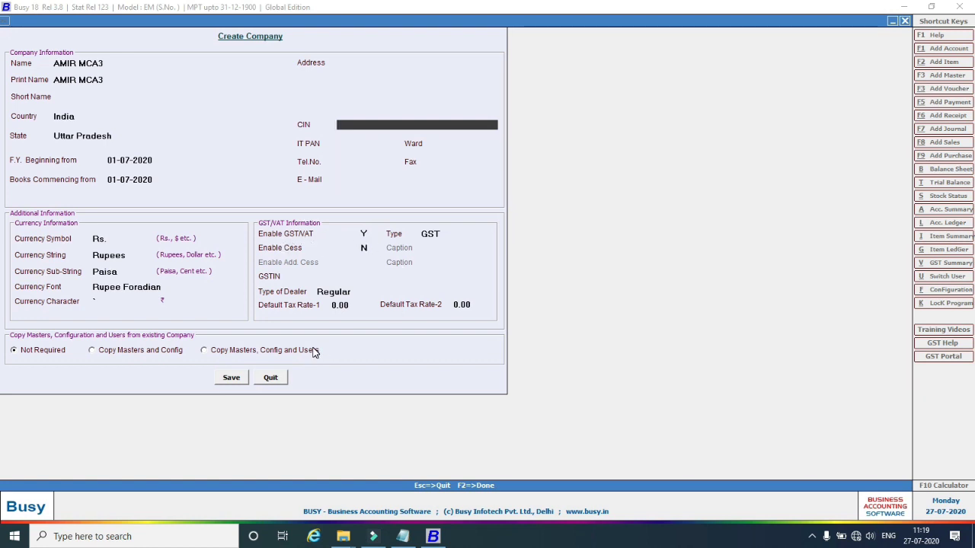
left_click(439, 234)
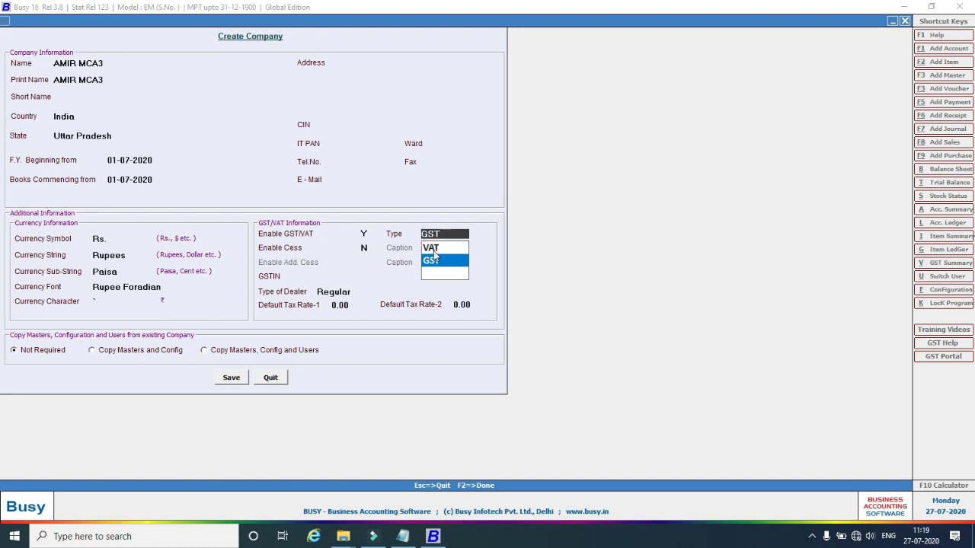
left_click(364, 234)
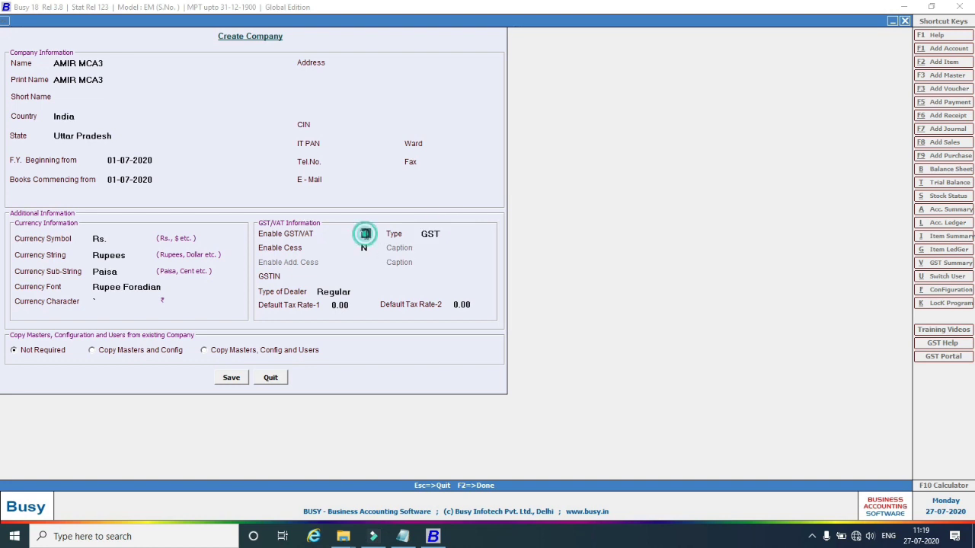
left_click(232, 378)
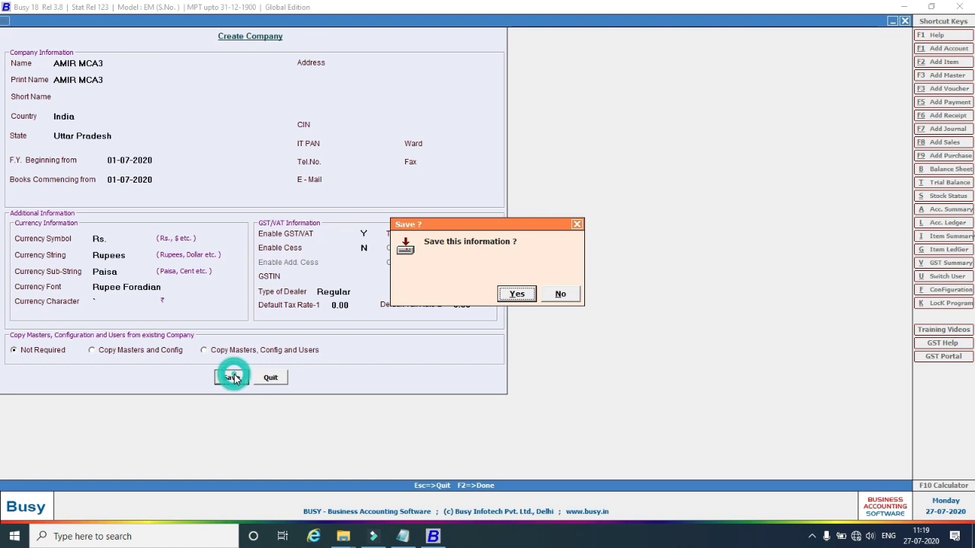
left_click(516, 294)
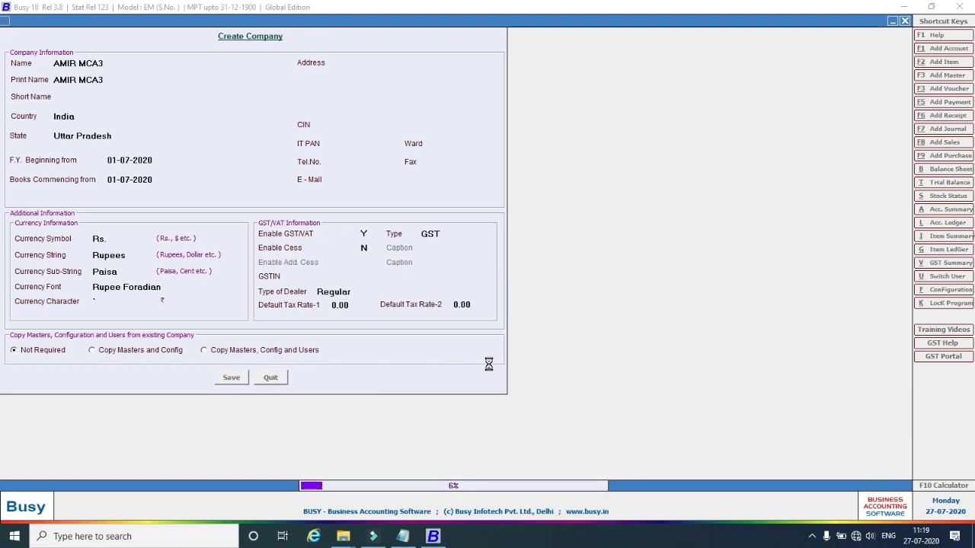
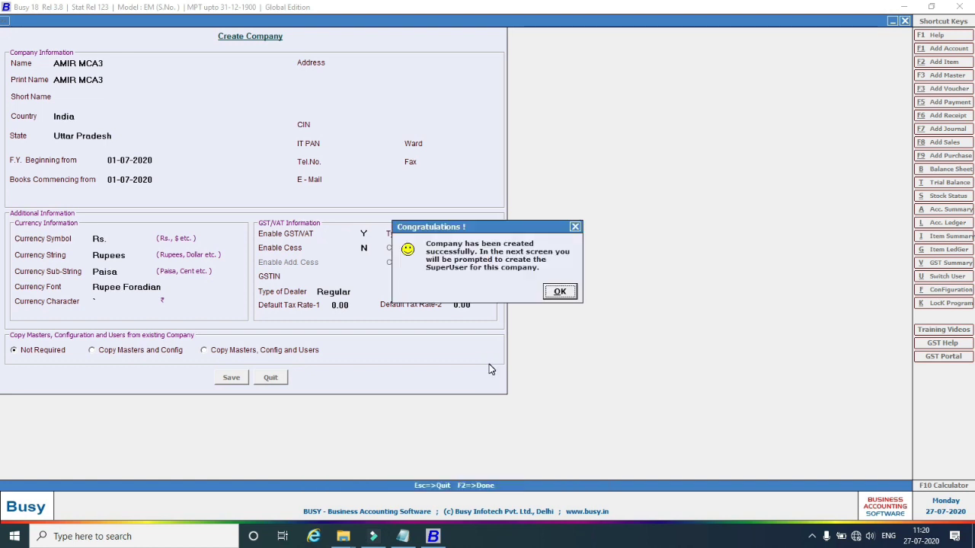
Turn off user authentication for AMIR MCA3, save, and leave Features / Options.
left_click(560, 291)
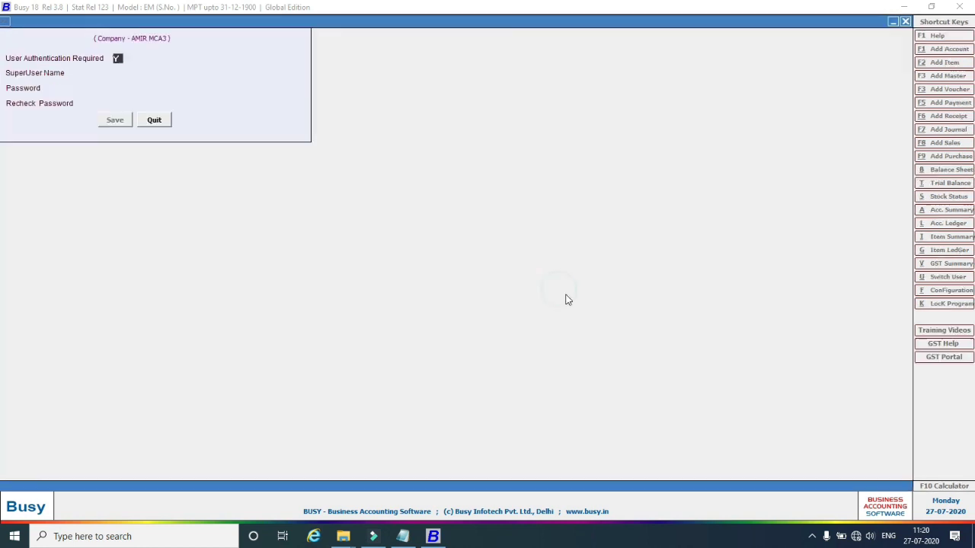
key("n")
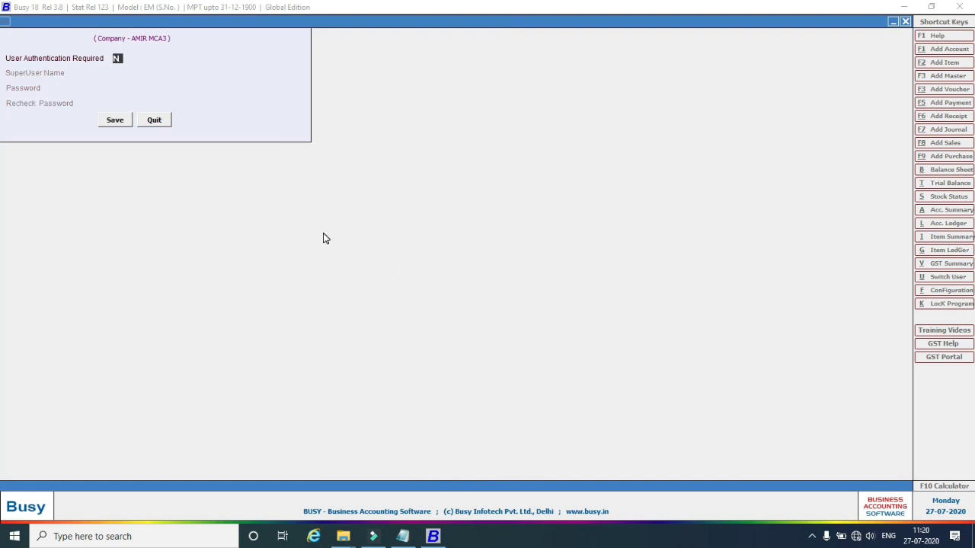
key("Return")
left_click(114, 124)
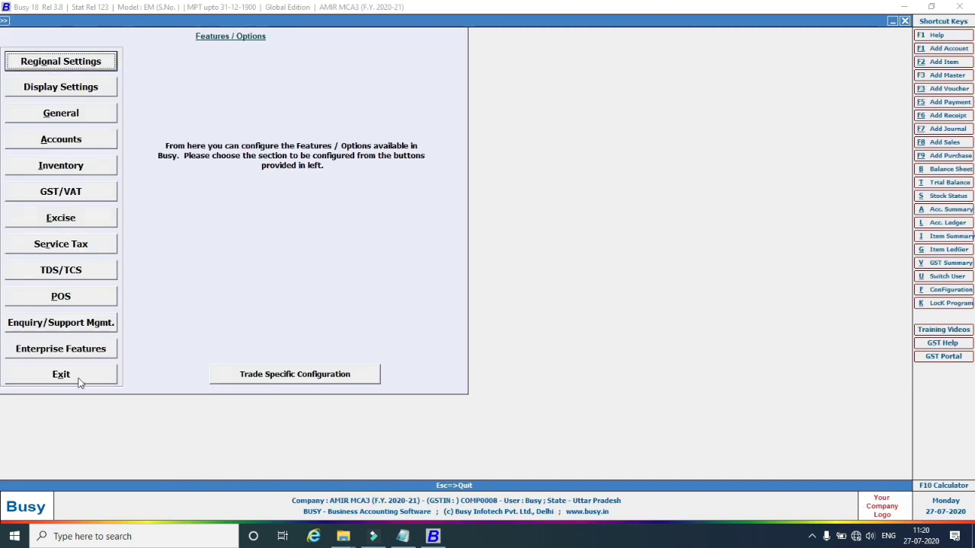
left_click(79, 382)
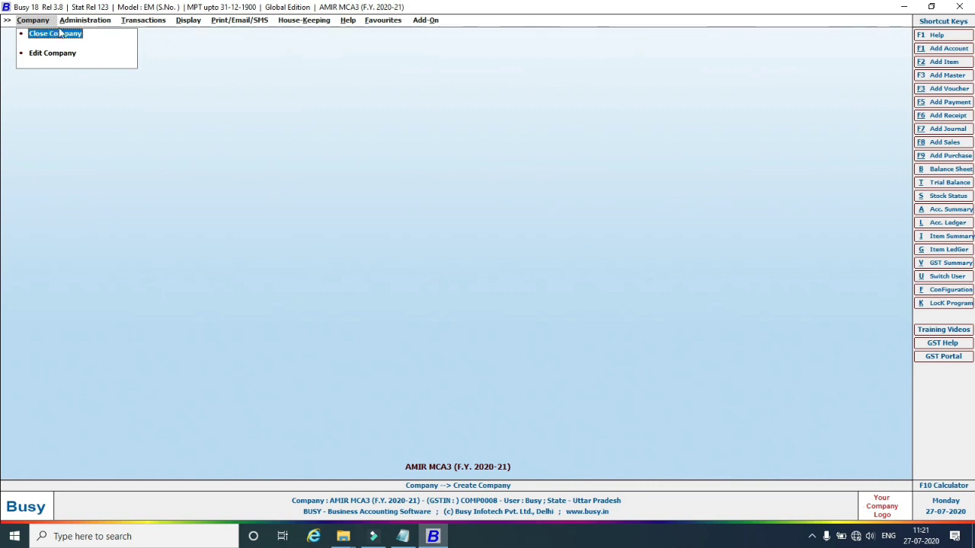
left_click(83, 20)
left_click(83, 44)
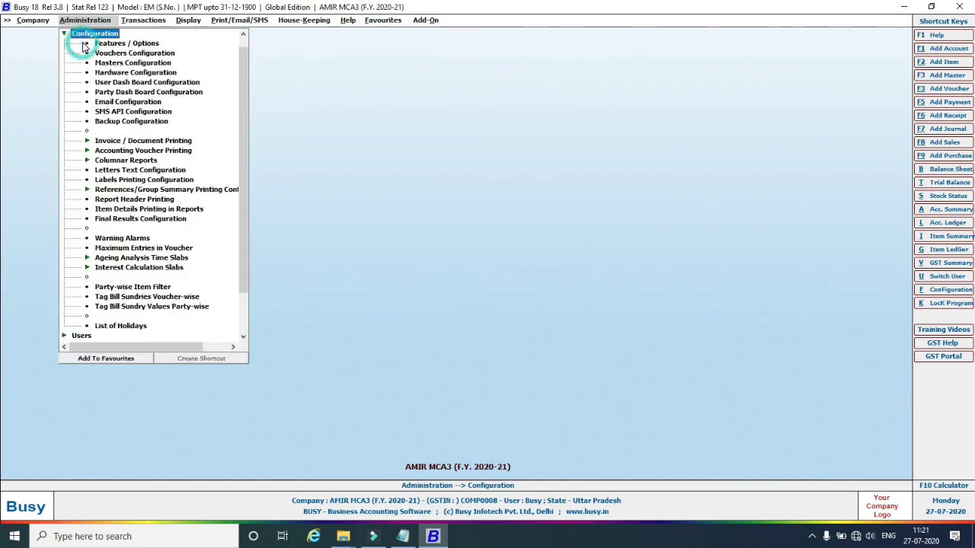
left_click(122, 44)
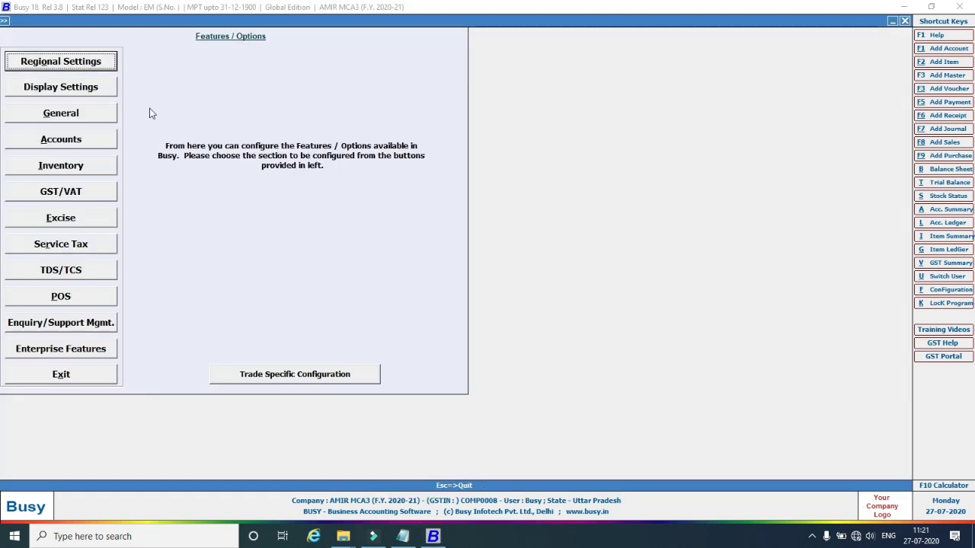
left_click(85, 195)
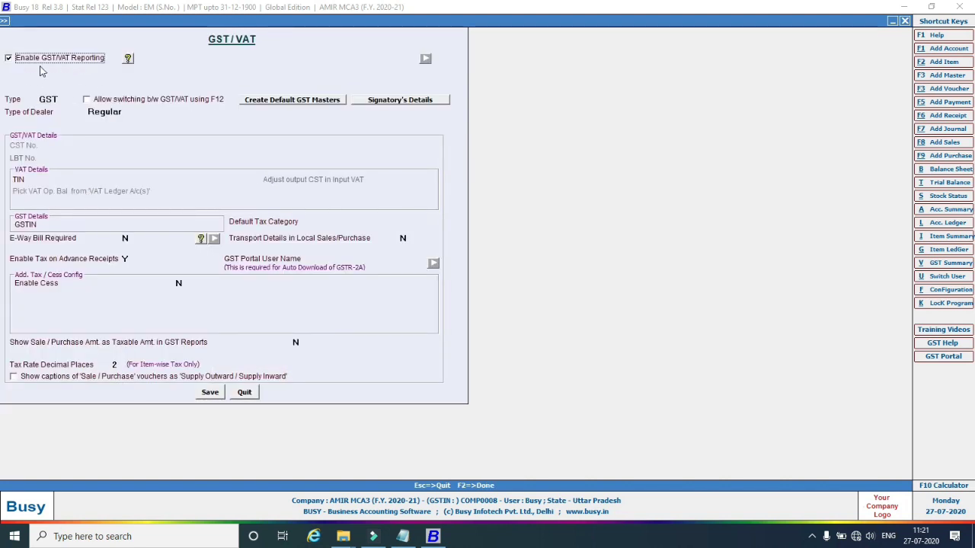
left_click(10, 59)
left_click(9, 59)
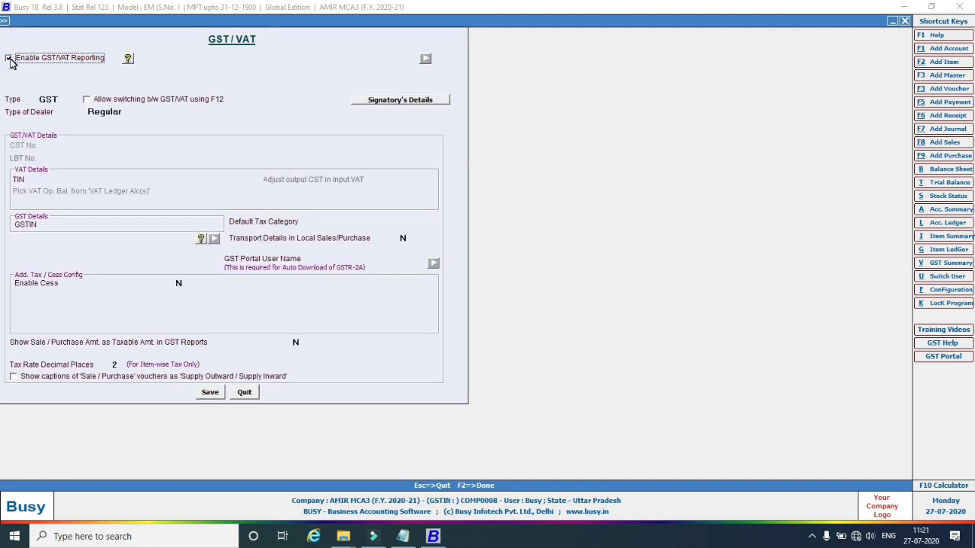
left_click(248, 394)
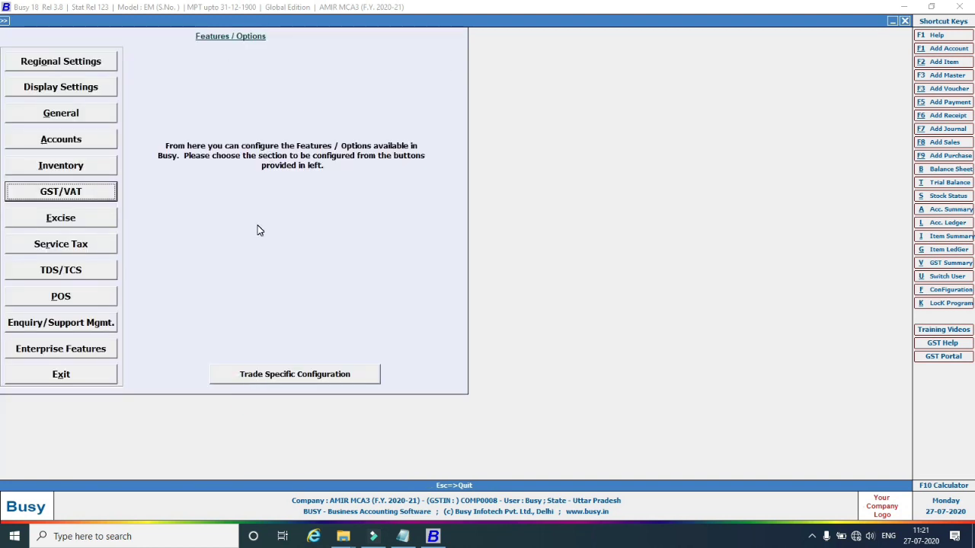
key("Escape")
key("Escape")
key("Escape")
key("Escape")
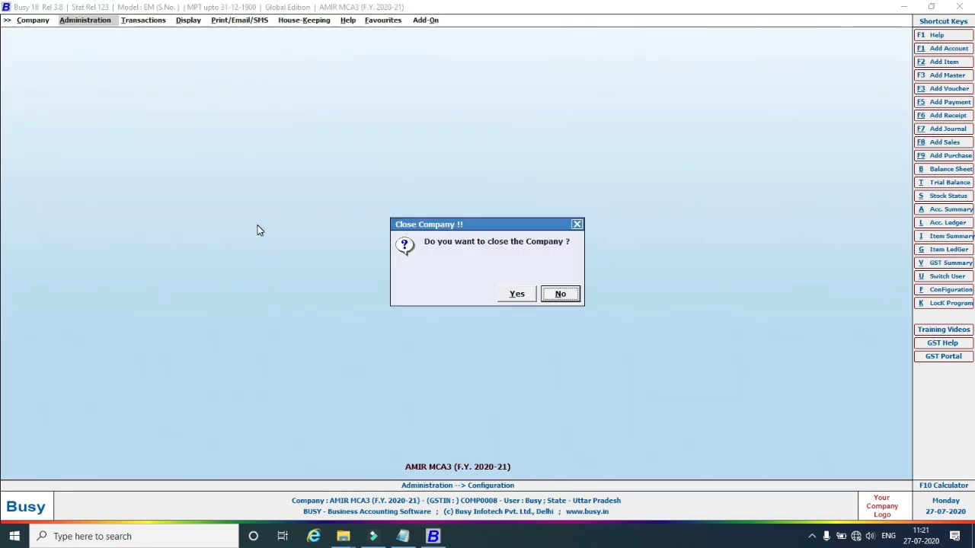
left_click(560, 294)
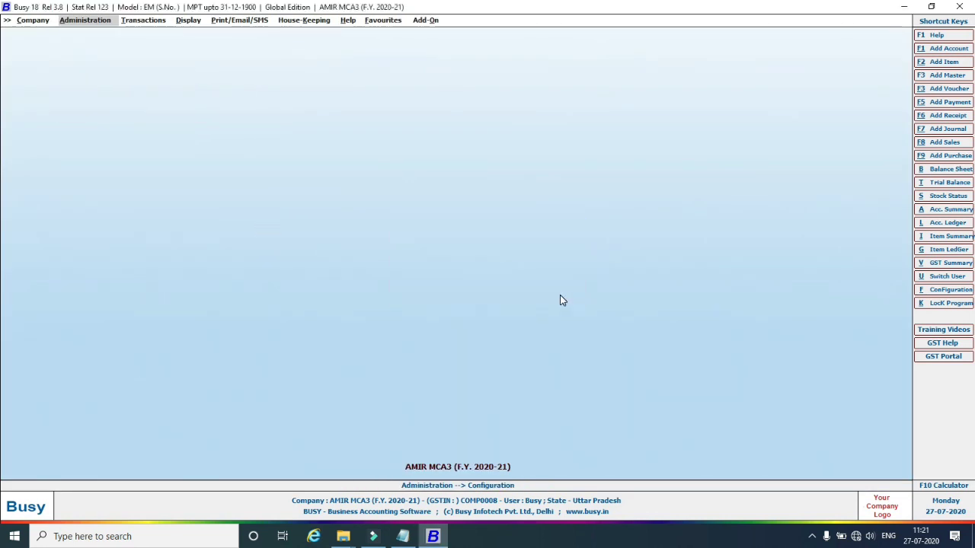
left_click(87, 23)
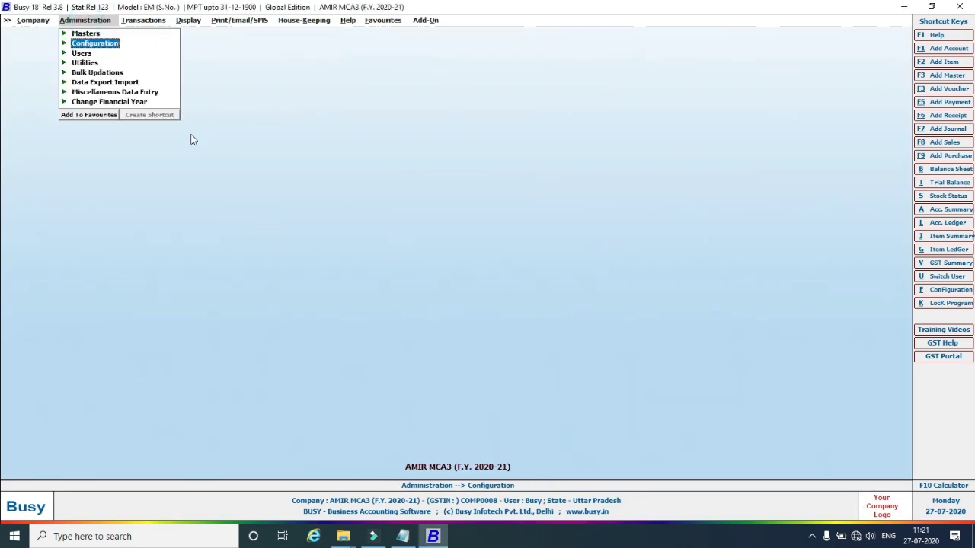
left_click(410, 539)
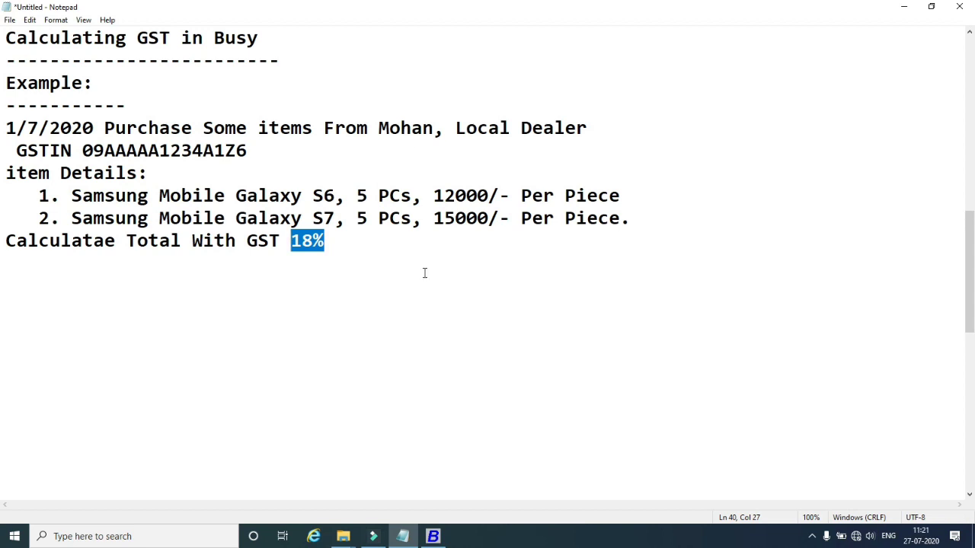
left_click(432, 536)
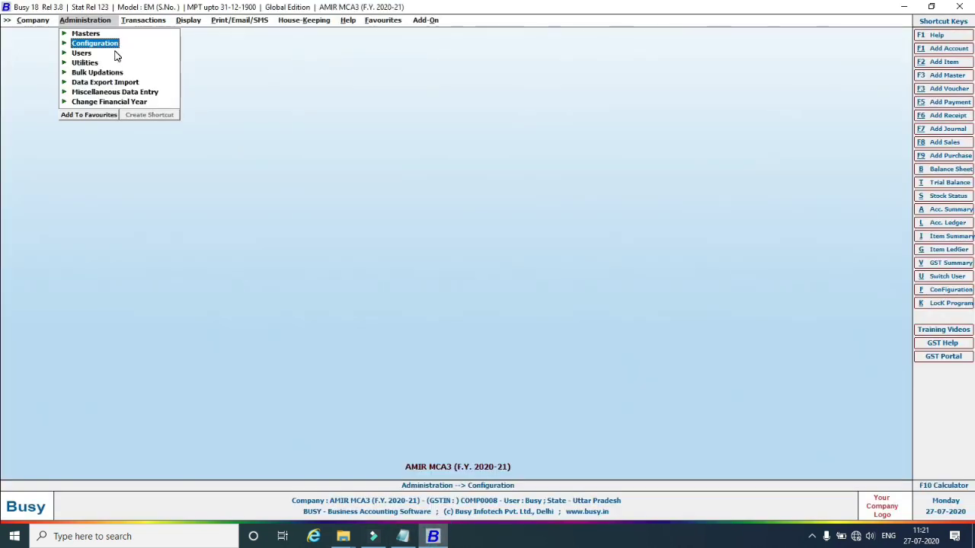
Enter the company's GSTIN in the GST/VAT settings of Features / Options and save it.
left_click(74, 44)
left_click(137, 44)
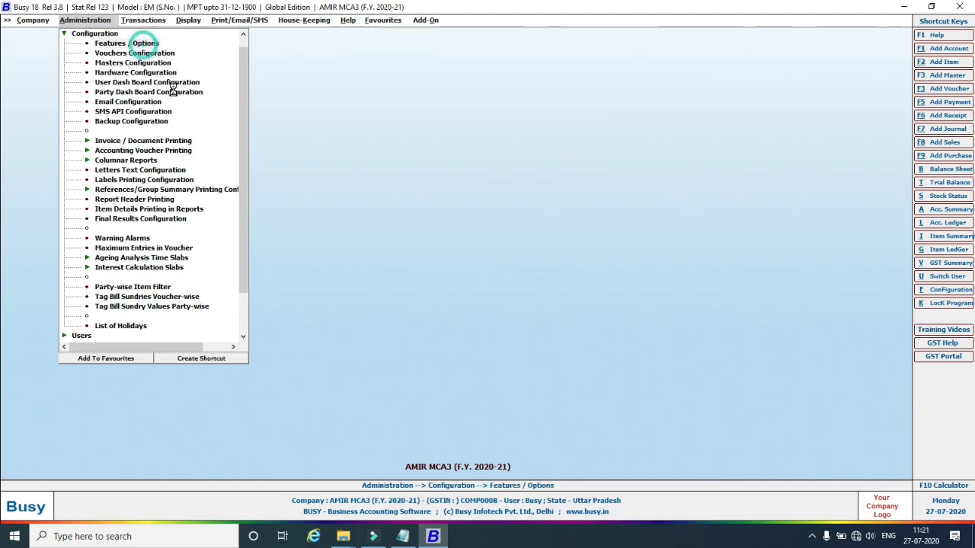
left_click(67, 196)
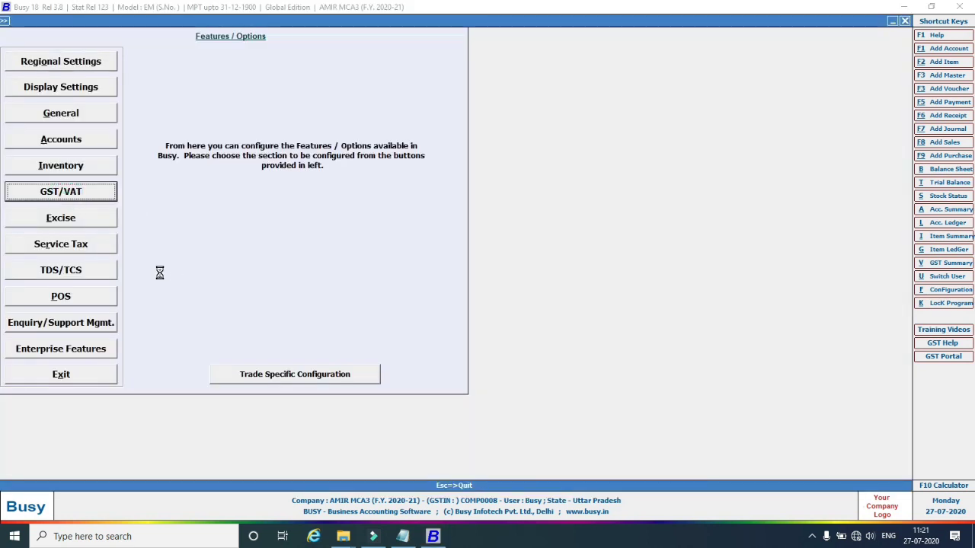
left_click(65, 224)
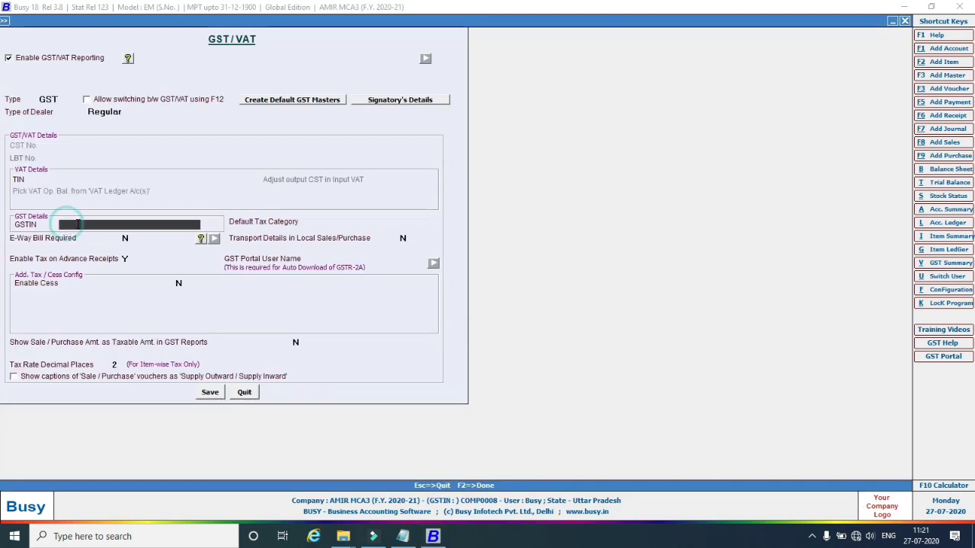
type("09AAAAA")
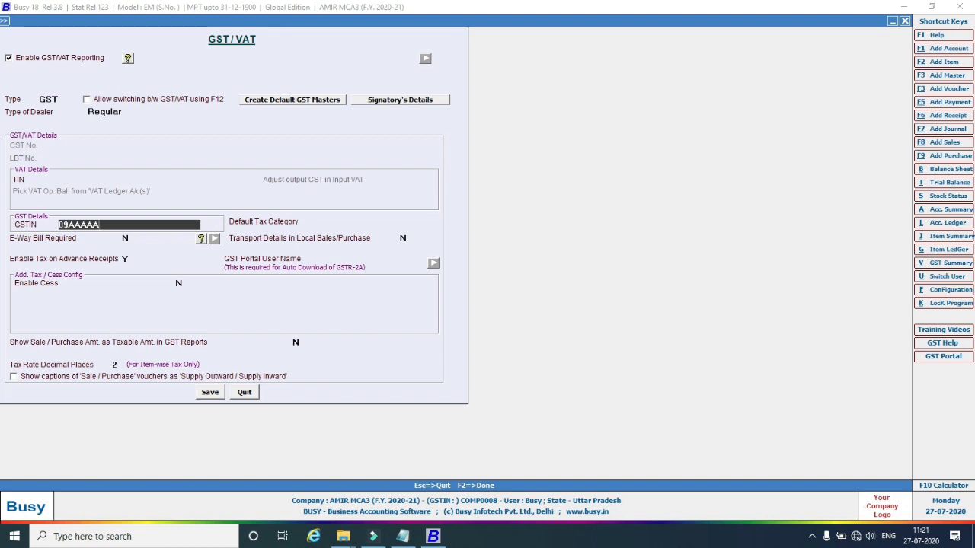
type("1234A1Z4")
left_click(211, 397)
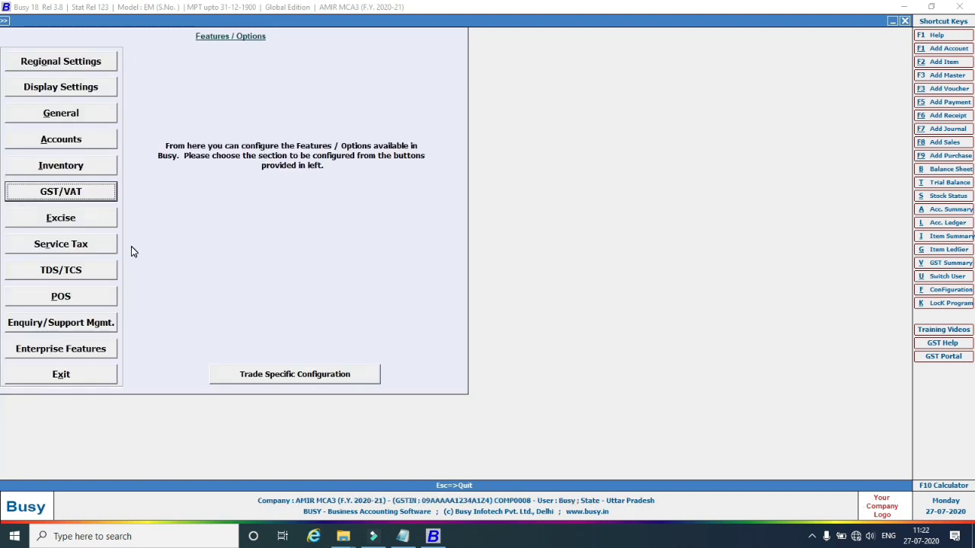
key("Escape")
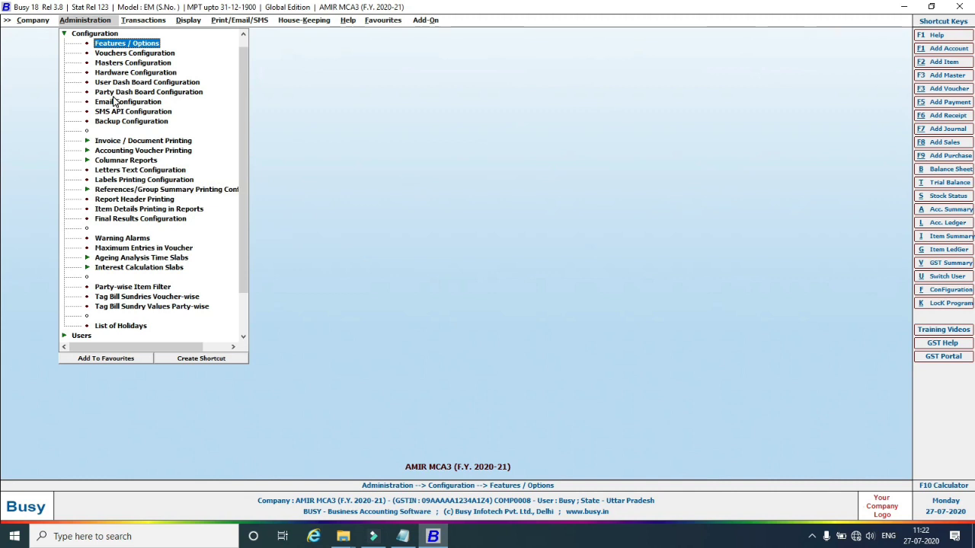
Start a new account with the supplier's name in group Sundry Creditors.
left_click(66, 33)
left_click(82, 34)
left_click(108, 44)
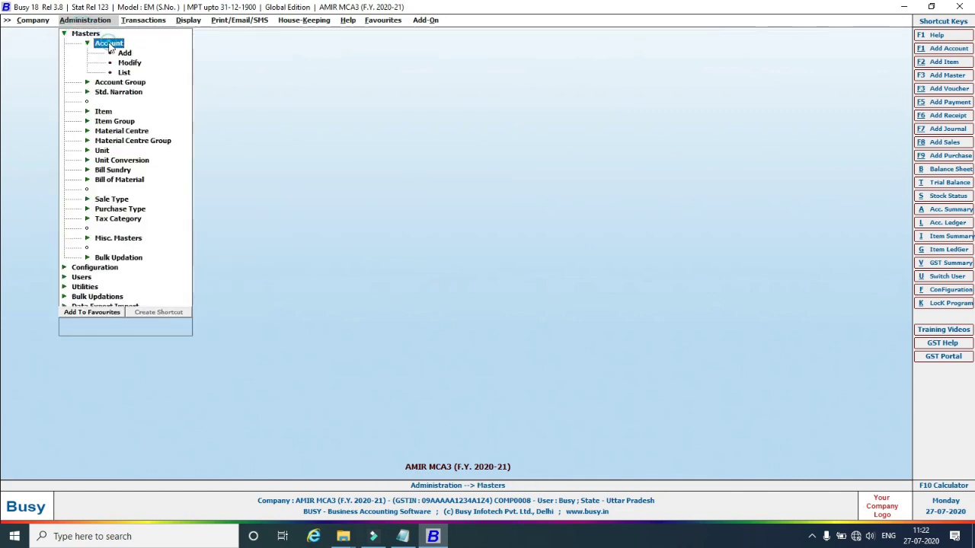
left_click(123, 53)
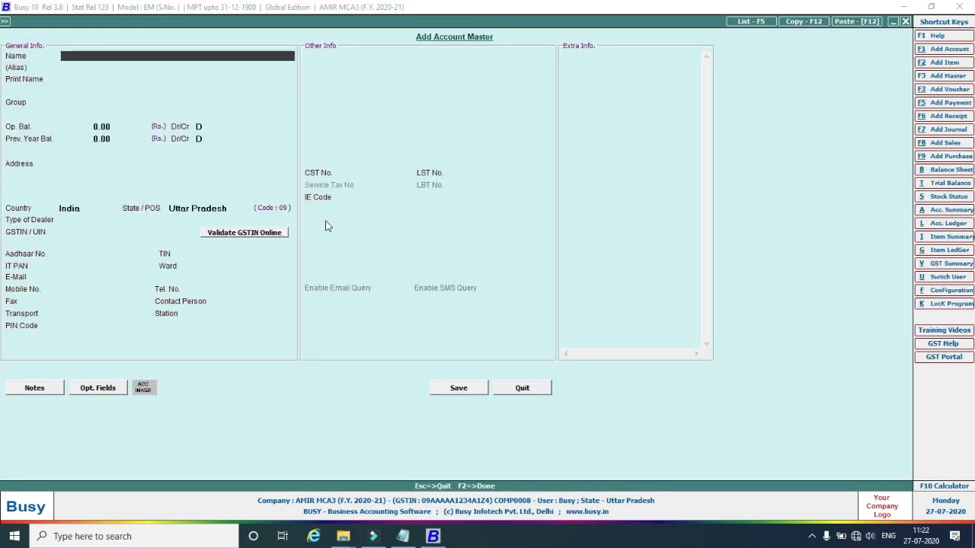
type("Mohan")
key("Return")
key("Return")
key("Return")
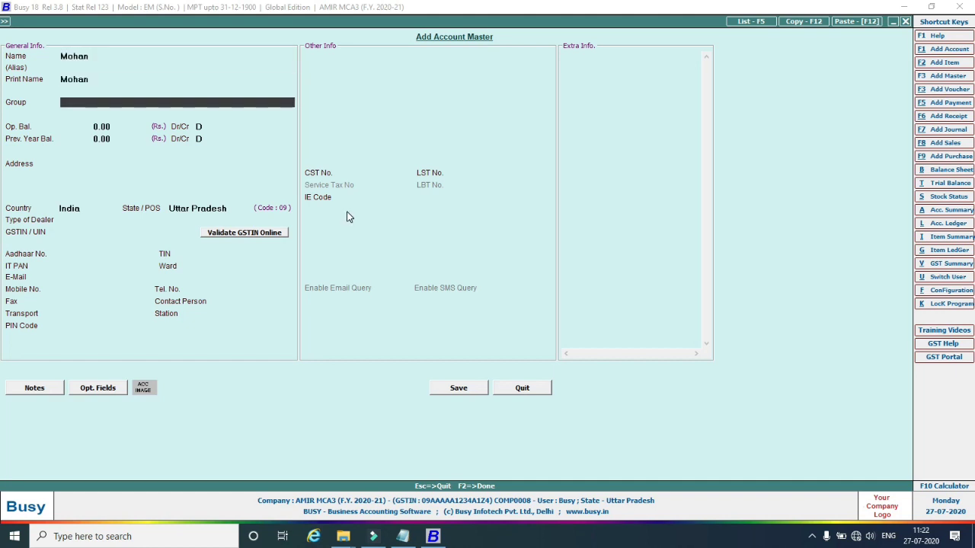
type("su")
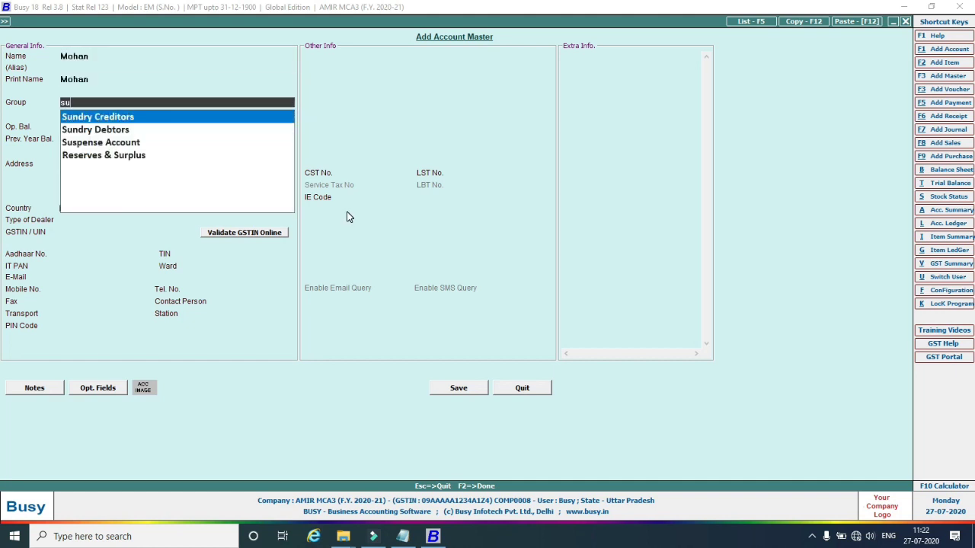
key("Return")
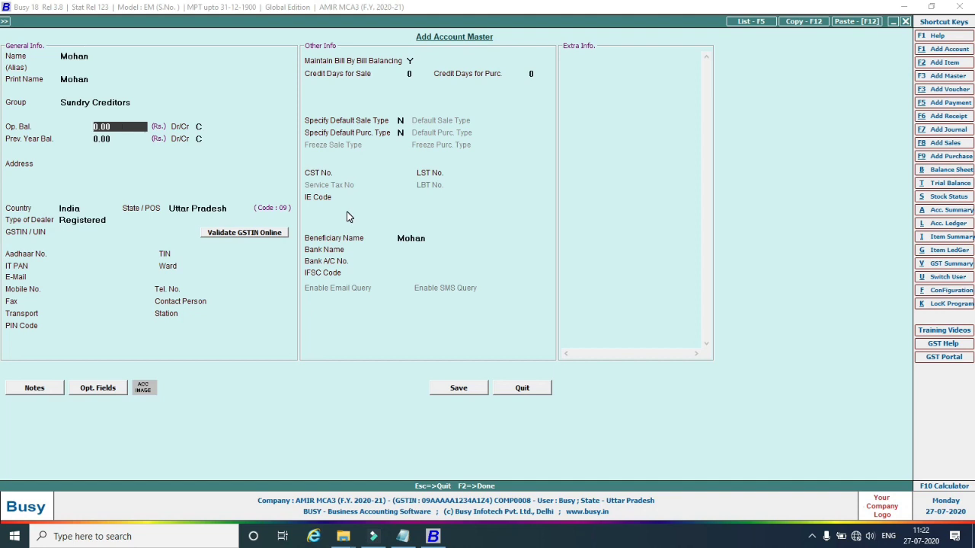
Set dealer type Registered, enter the supplier's GSTIN, and accept the GSTIN warning.
key("Return")
key("Return")
key("Return")
key("Return")
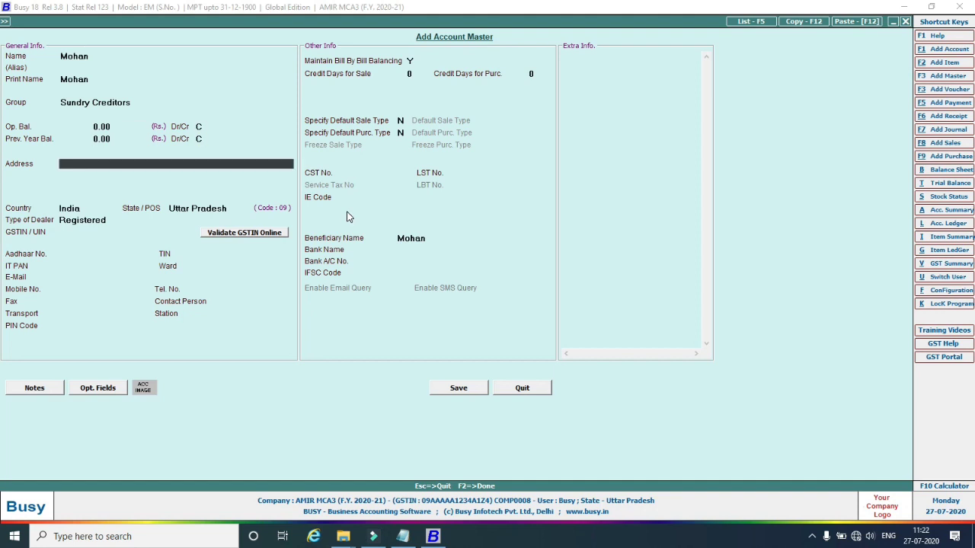
key("Return")
key("Return")
key("Return")
key("Return")
key("Return")
key("Return")
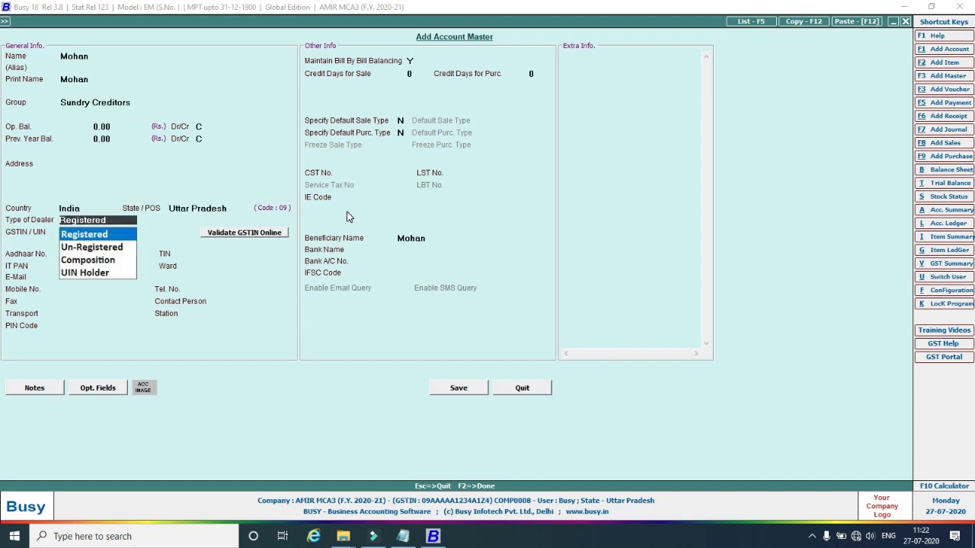
key("Return")
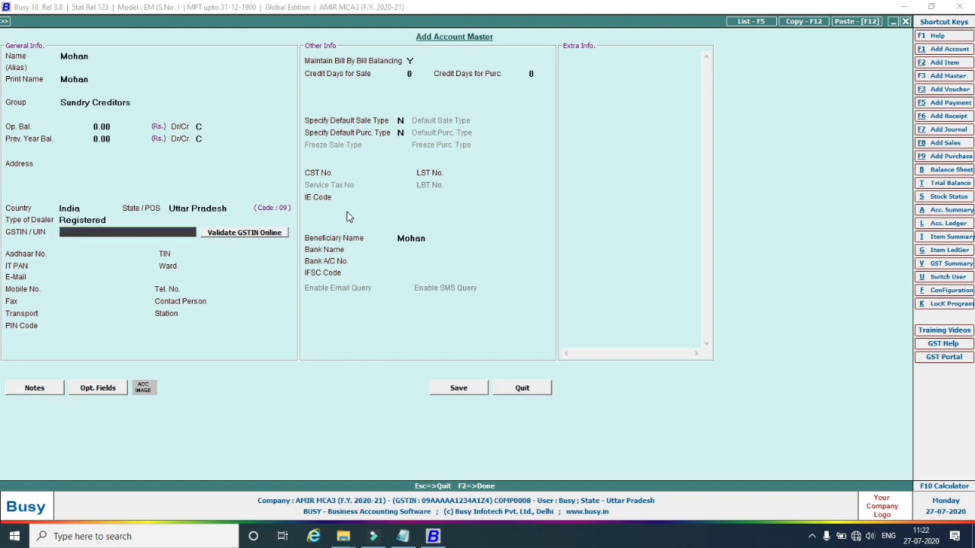
type("09AAAAA1234A1Z7")
key("Return")
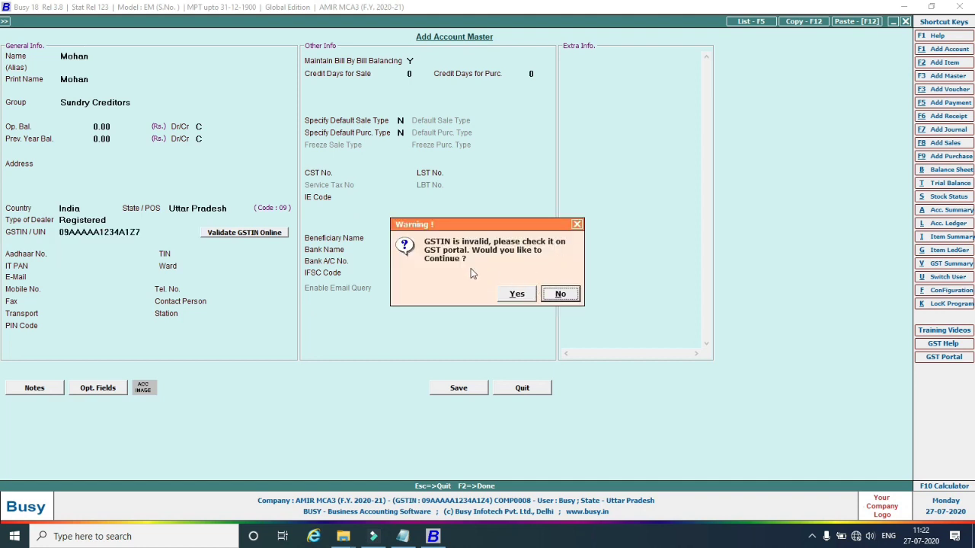
left_click(515, 294)
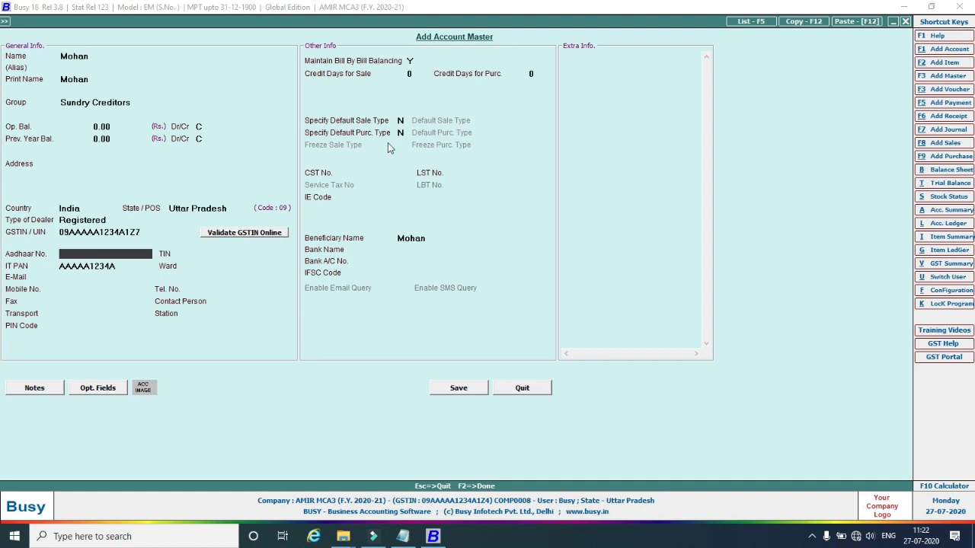
Set bill-by-bill balancing to N, save the supplier account, and close the form.
left_click(410, 61)
type("N")
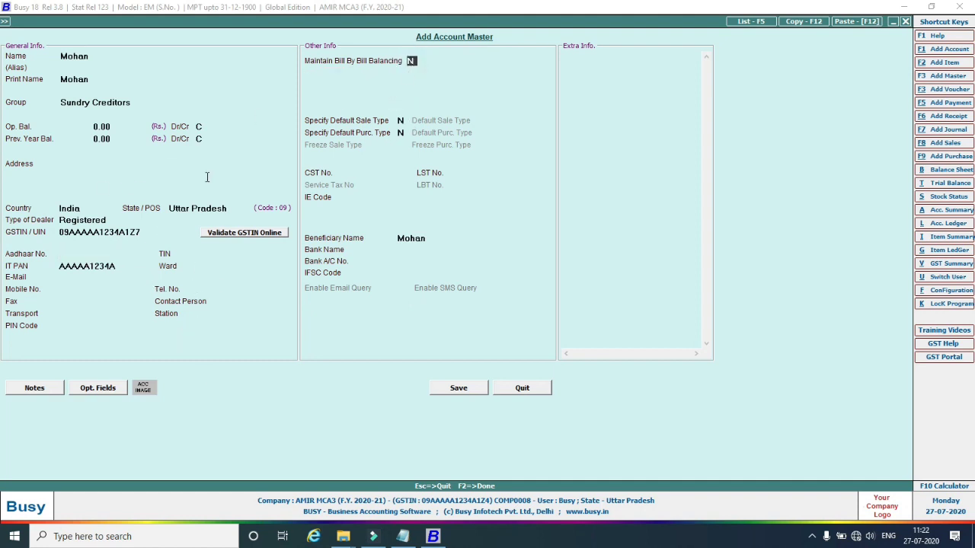
left_click(457, 390)
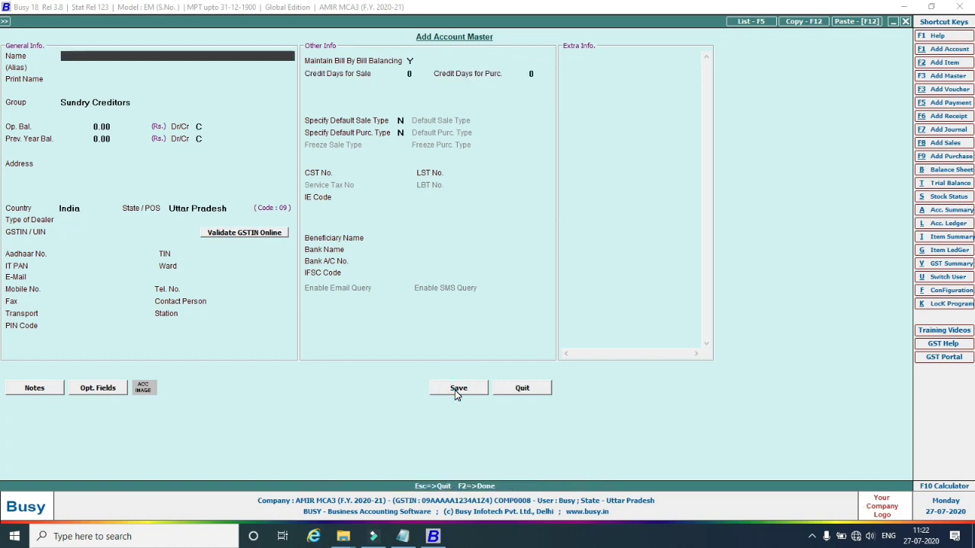
key("Escape")
key("Escape")
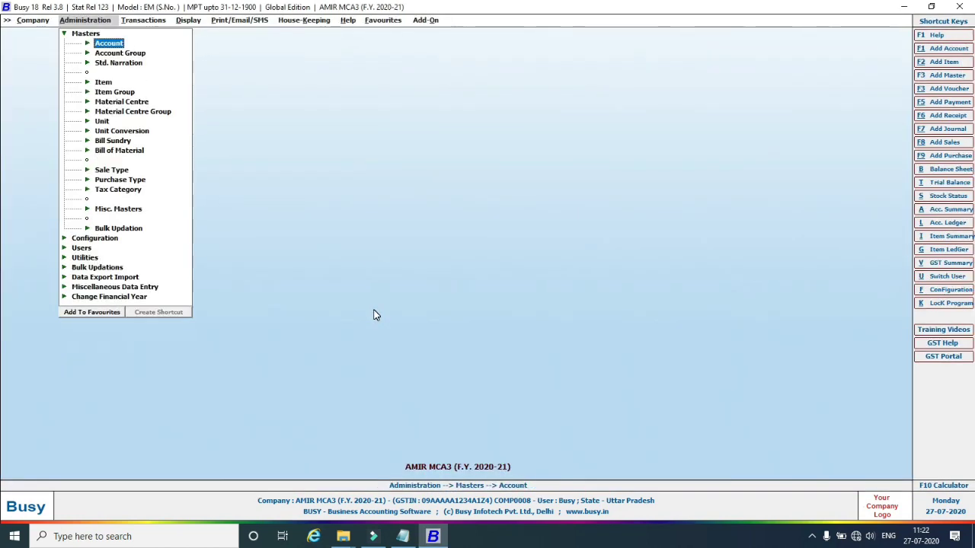
left_click(402, 537)
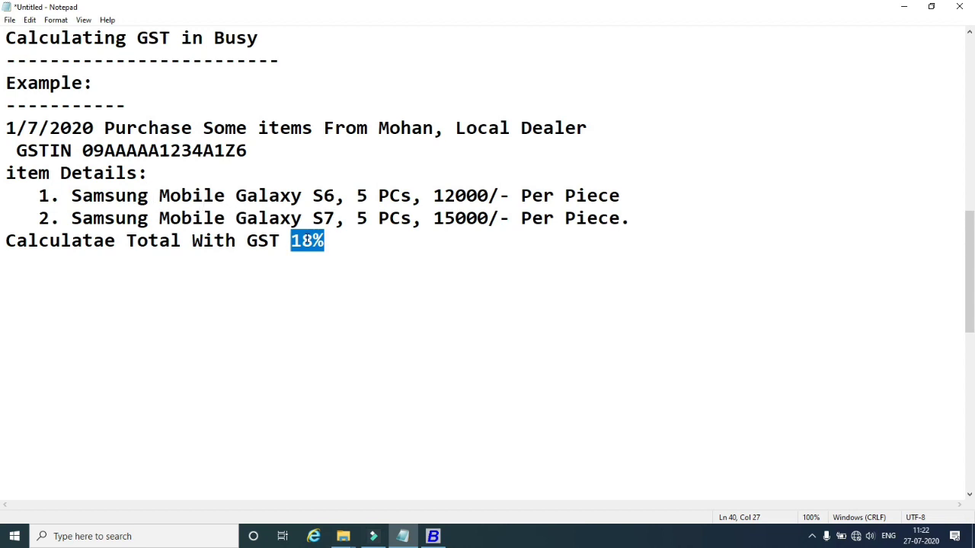
Return to Busy from Notepad and open the Add Item Master form.
left_click(431, 538)
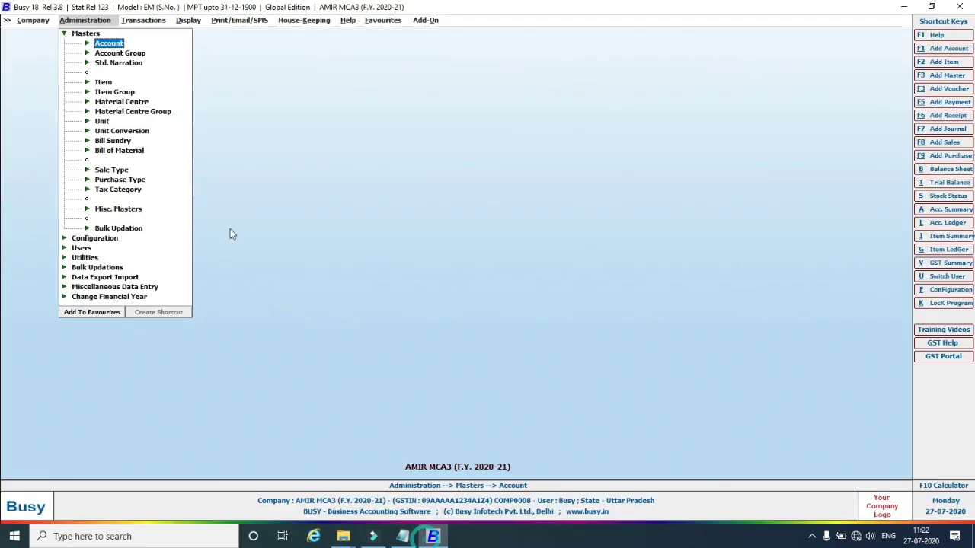
left_click(87, 82)
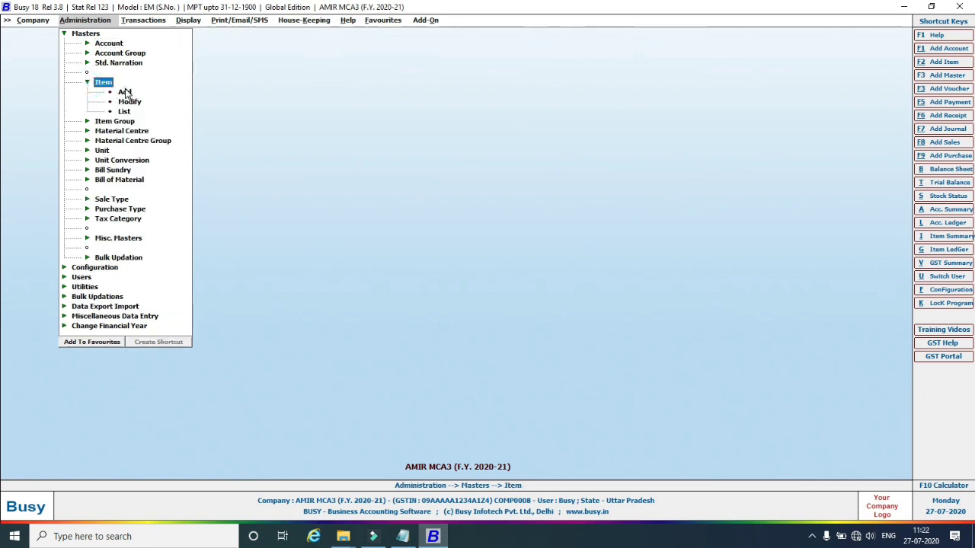
double_click(99, 91)
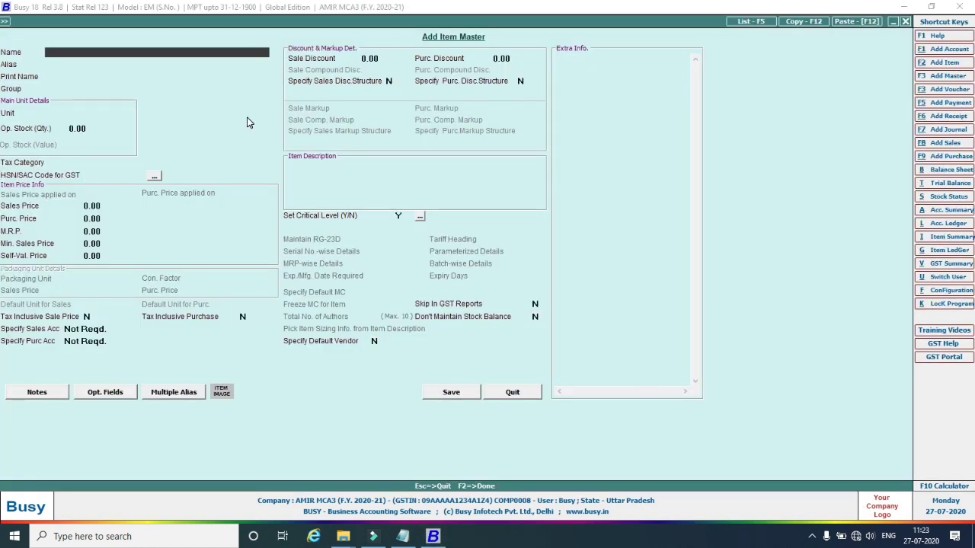
Save item Samsung Mobile Galaxy S6 in group General, unit Pcs., without an HSN/SAC code.
type("Samsung Mobile Galax")
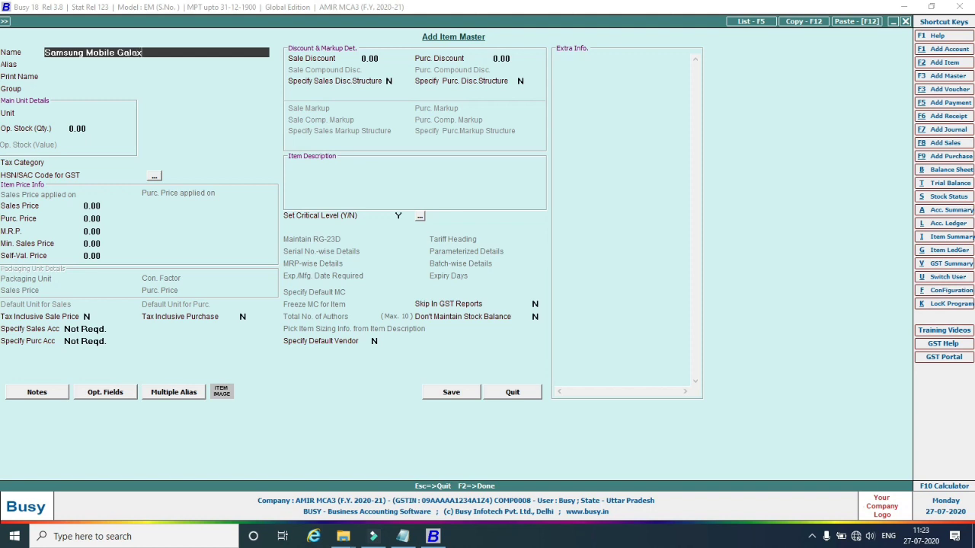
type("y S6")
key("Return")
key("Return")
key("Return")
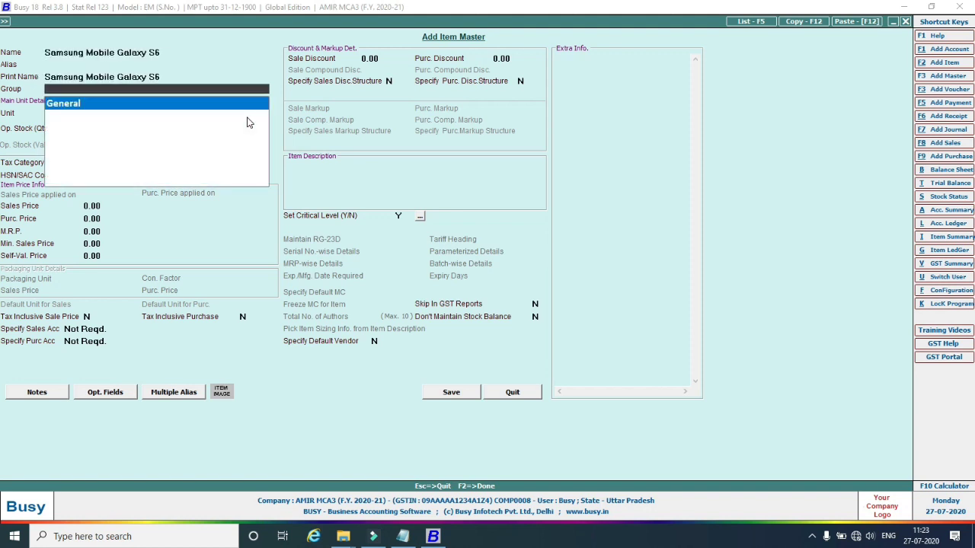
key("Return")
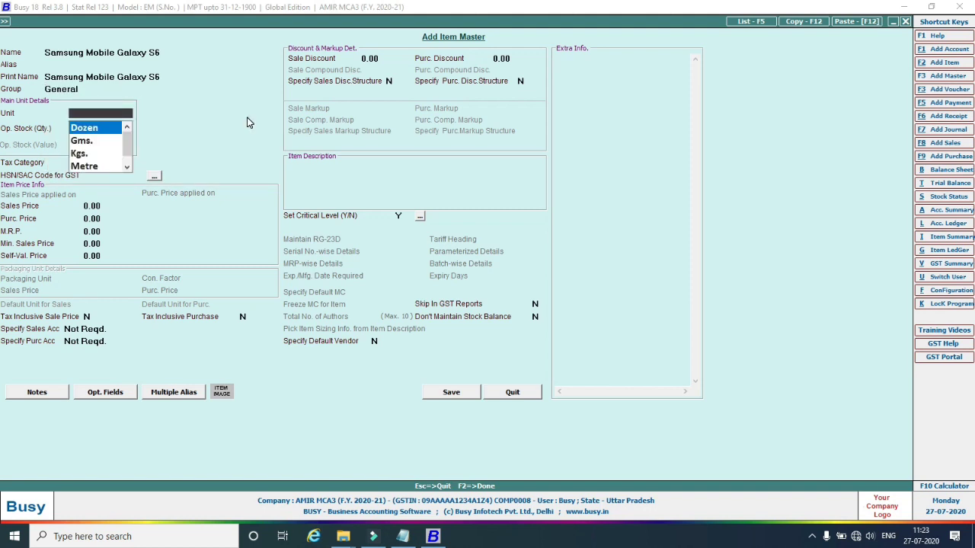
type("p")
key("Return")
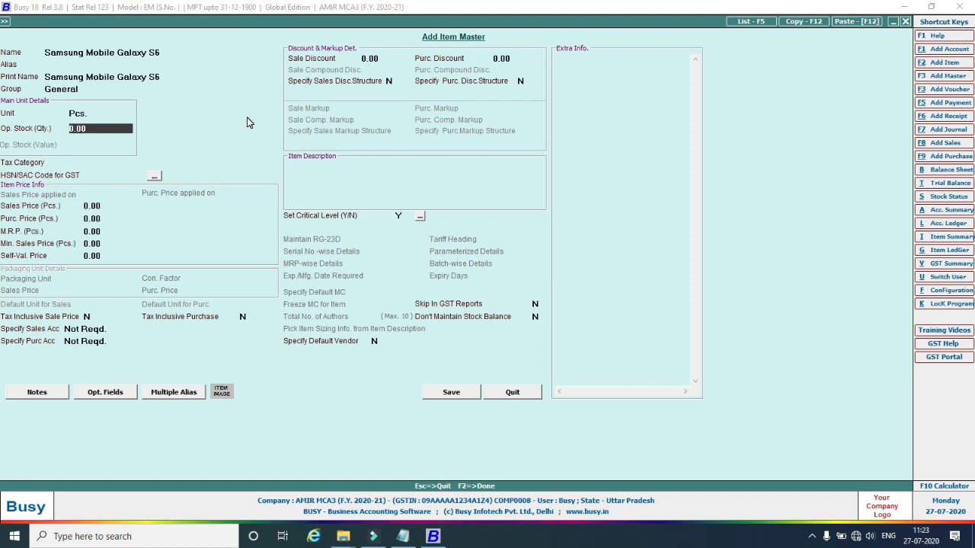
key("Return")
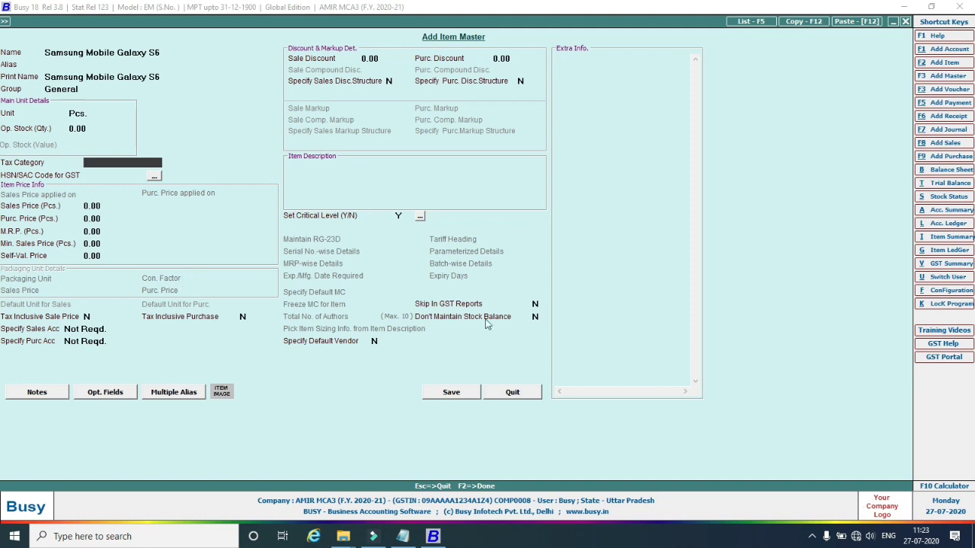
left_click(399, 214)
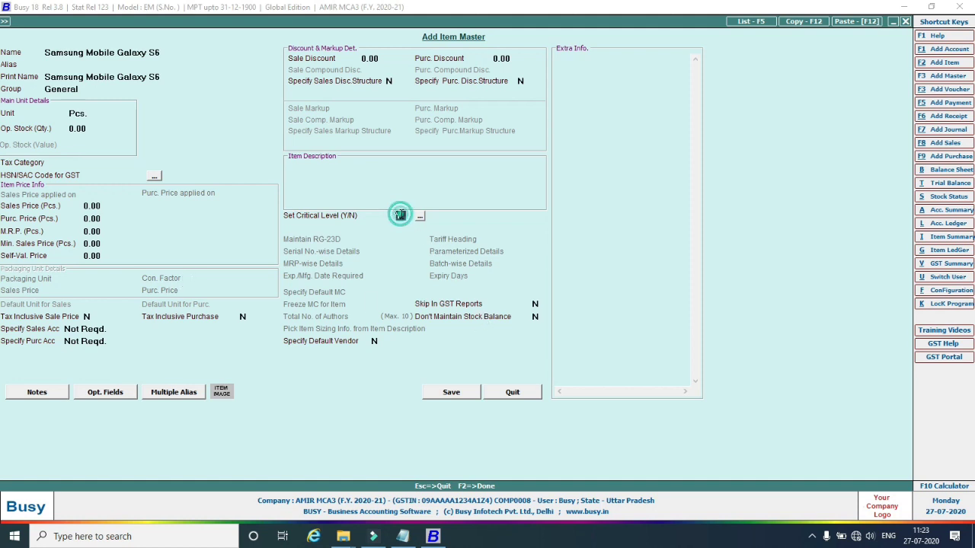
left_click(446, 397)
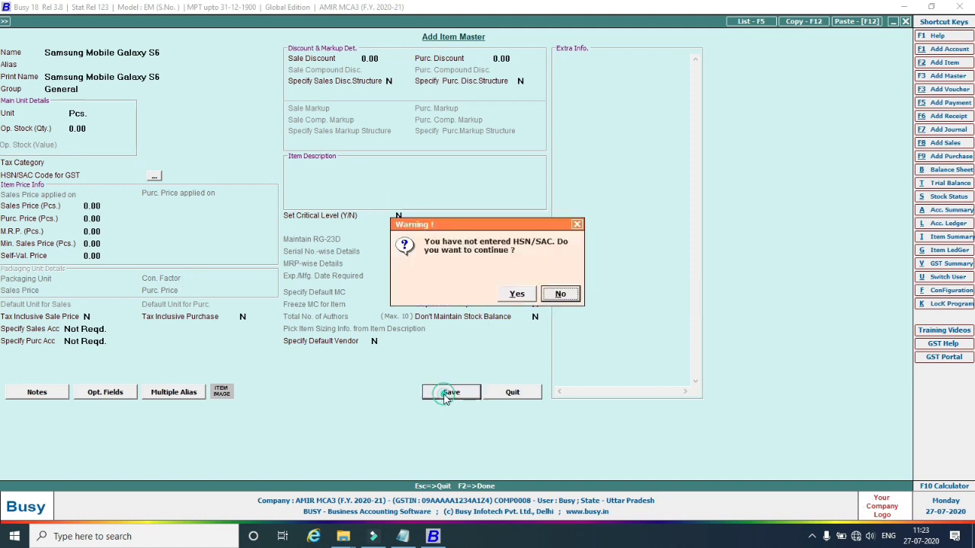
left_click(512, 296)
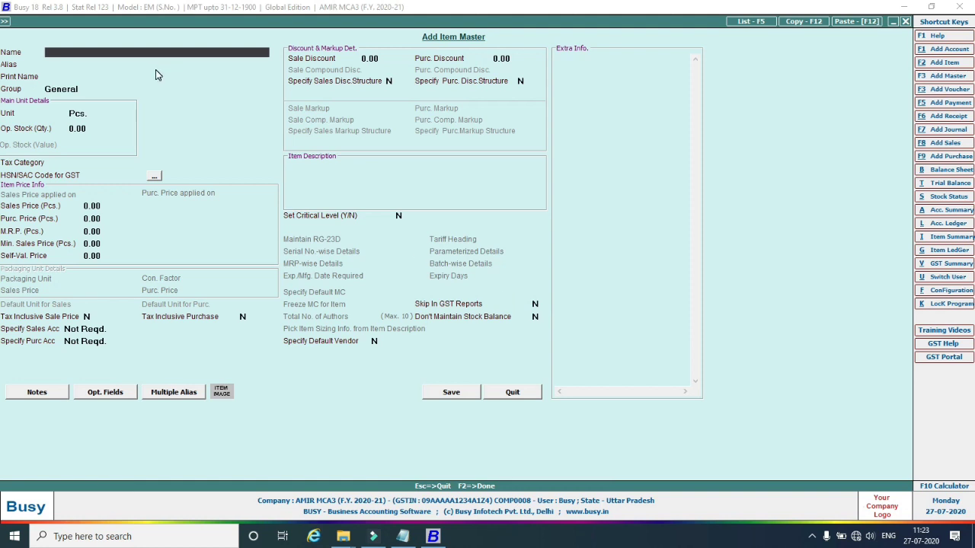
Save Samsung Mobile Galaxy S7 as another General item in Pcs., skipping HSN/SAC, then close the form.
type("Samsung Mobile Galax")
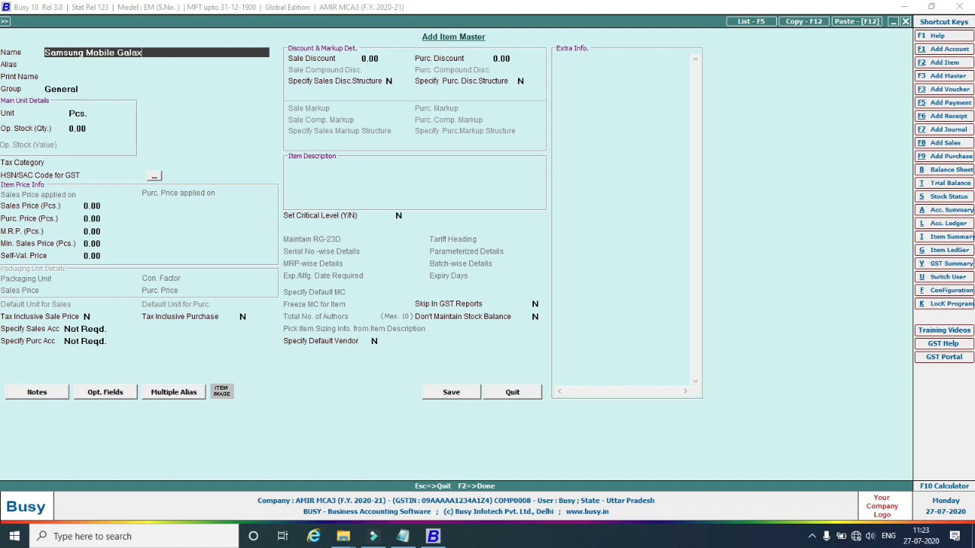
type("y S")
key("Return")
key("Return")
key("Return")
key("Return")
key("Return")
key("Return")
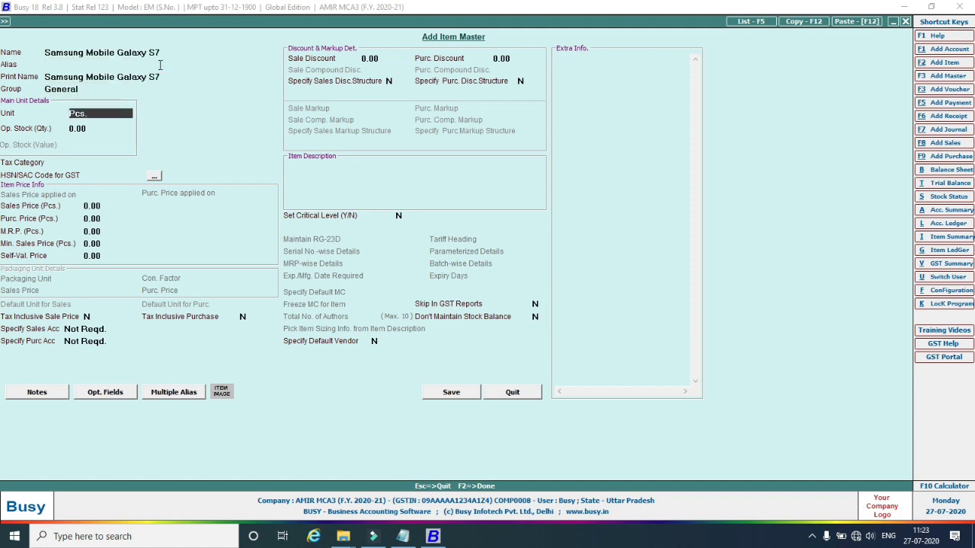
left_click(453, 394)
left_click(510, 297)
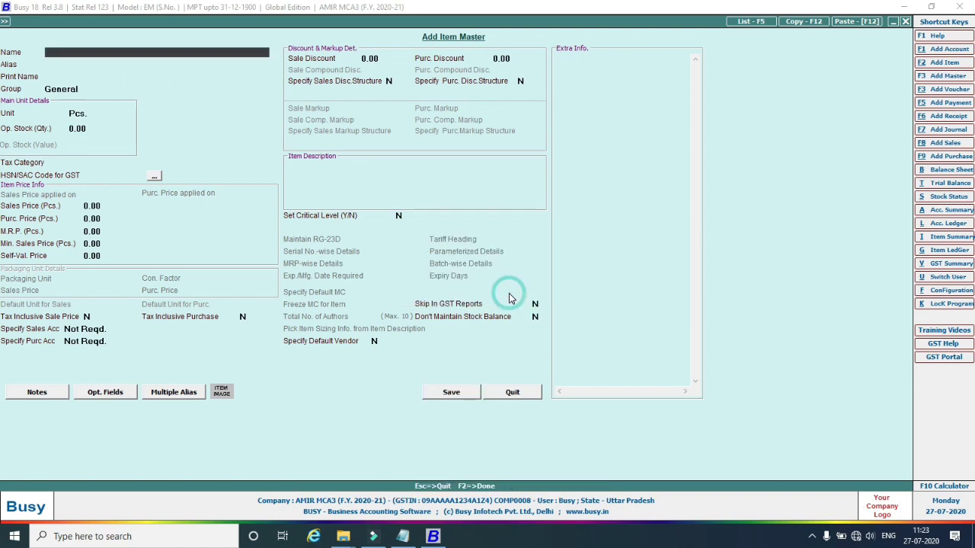
key("Escape")
key("Escape")
key("Escape")
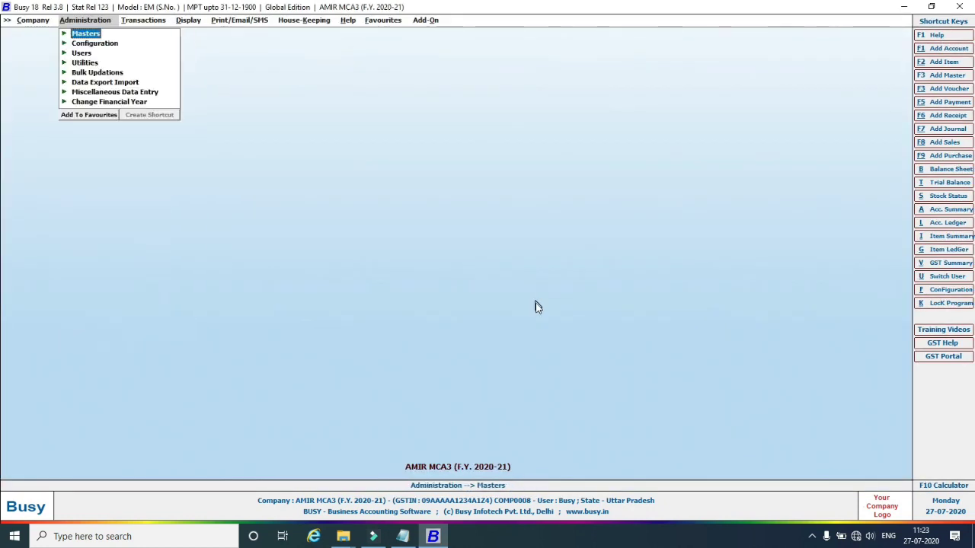
Start purchase voucher 1, series Main, dated 01-07-2020, with purchase type L/GST-18%.
left_click(139, 23)
left_click(148, 44)
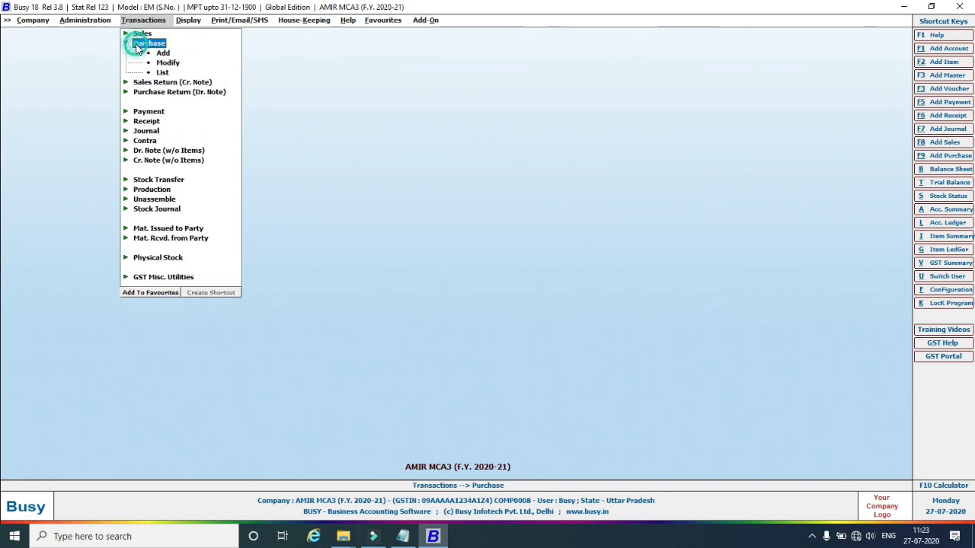
left_click(162, 52)
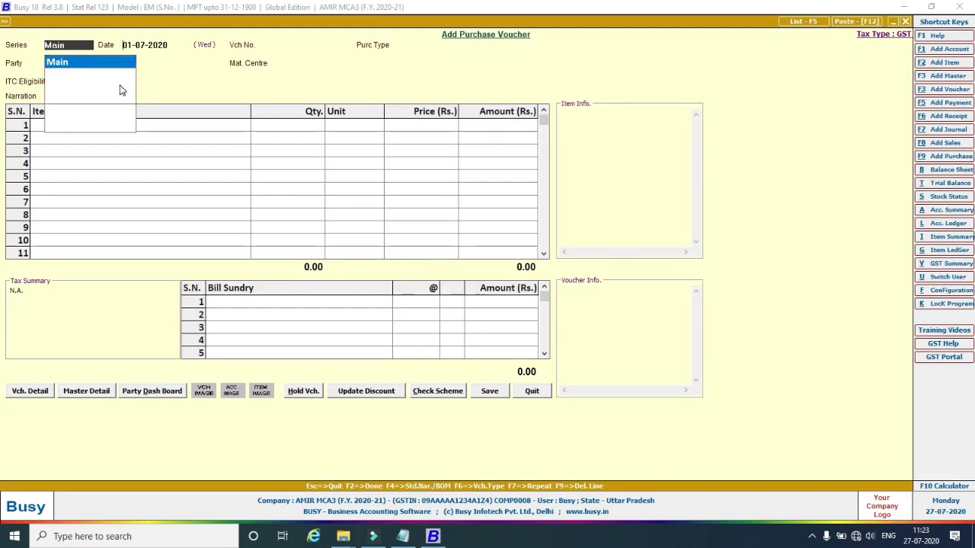
key("Return")
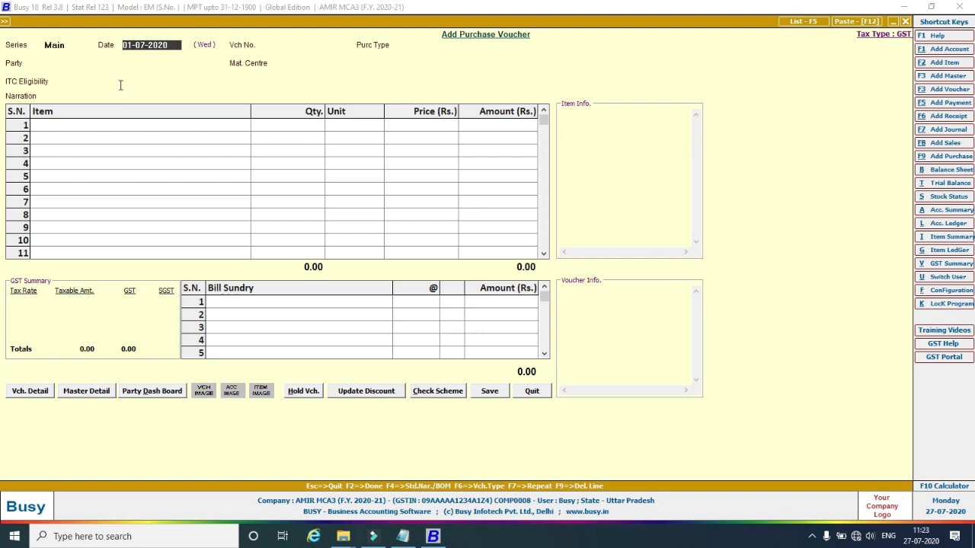
key("Return")
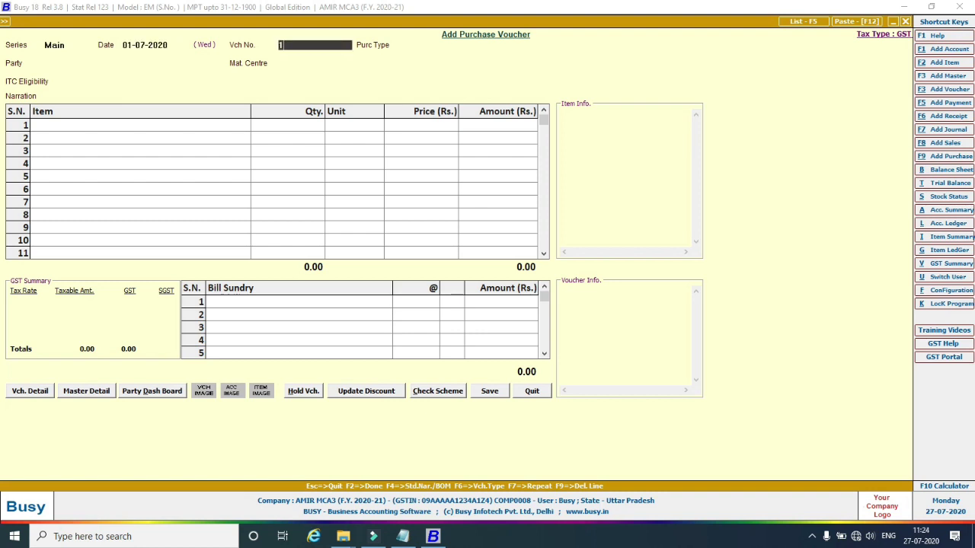
key("Return")
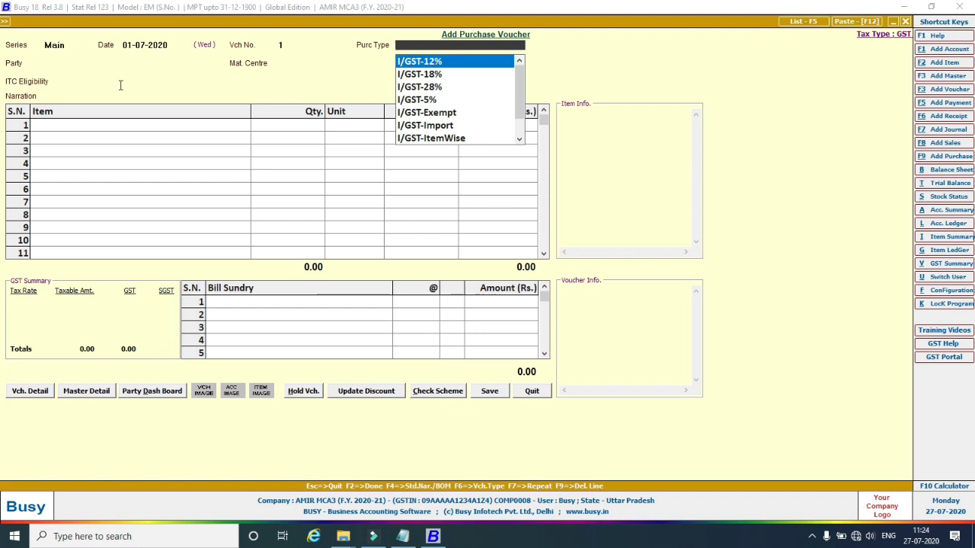
type("l")
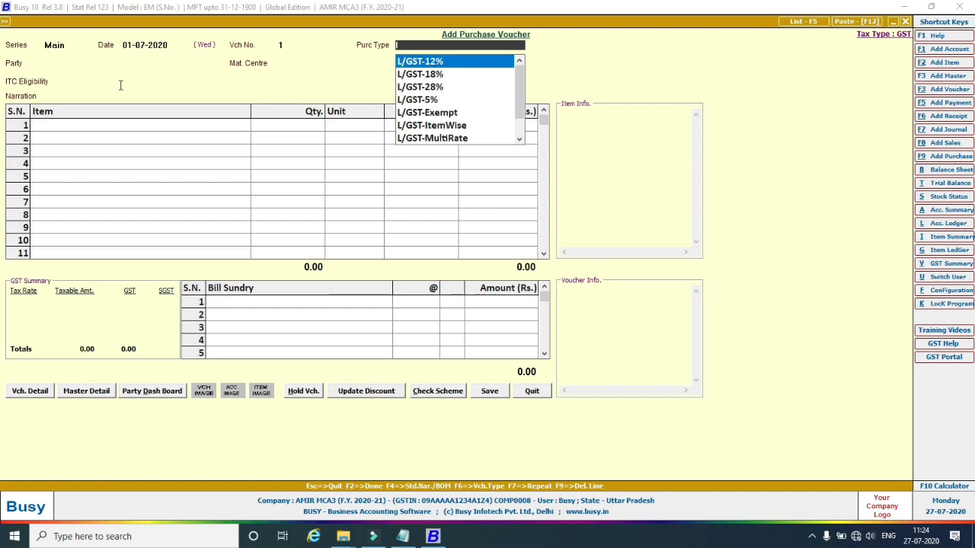
left_click(430, 77)
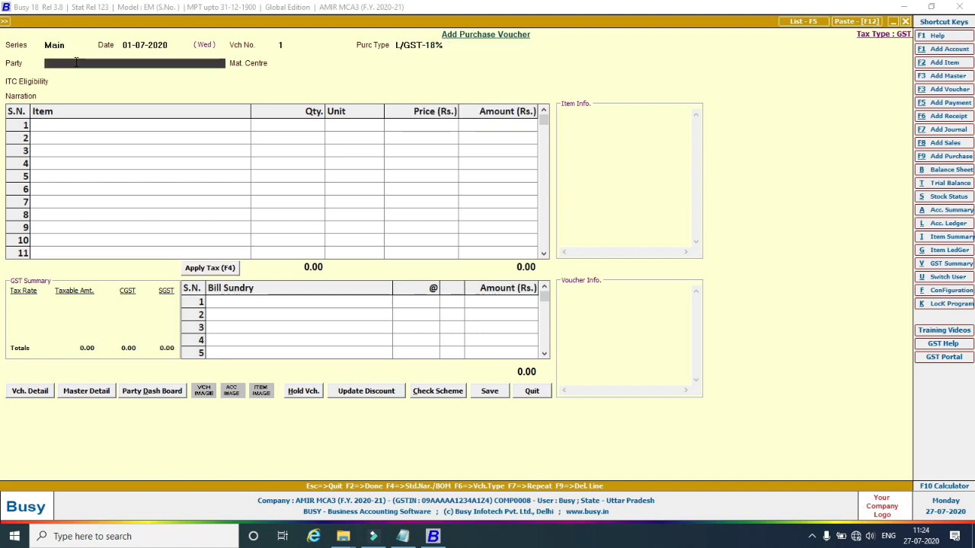
Set the supplier as party, material centre Main Store, and ITC eligibility Input Goods/Services.
type("m")
key("Return")
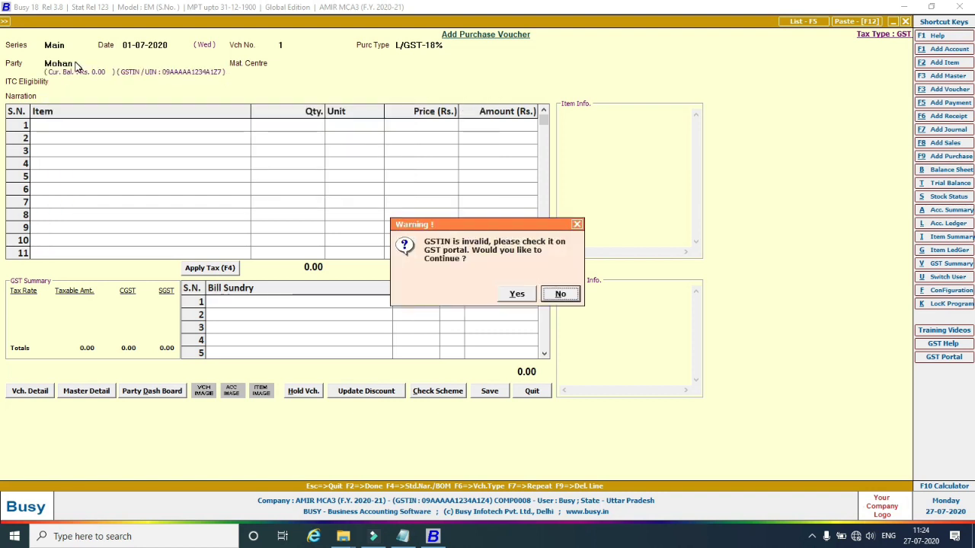
left_click(516, 295)
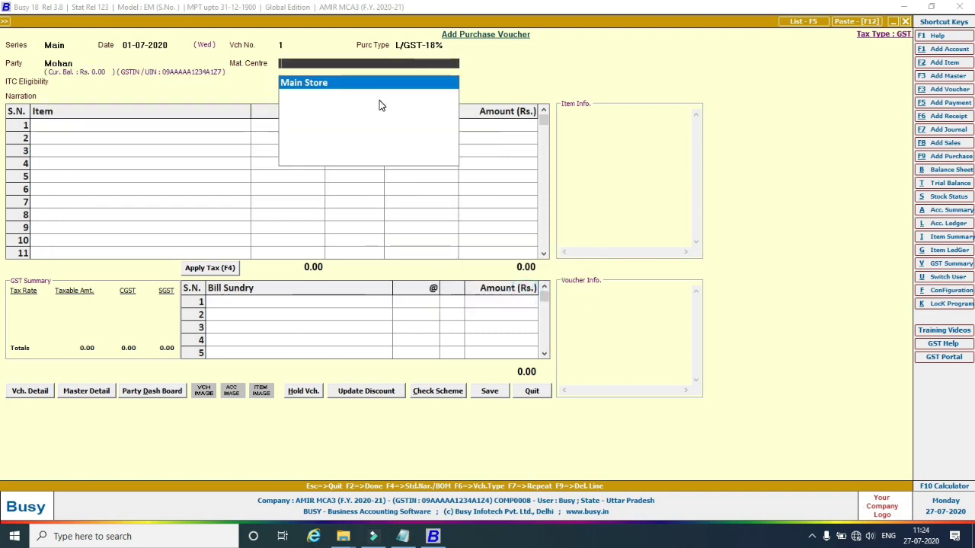
key("Return")
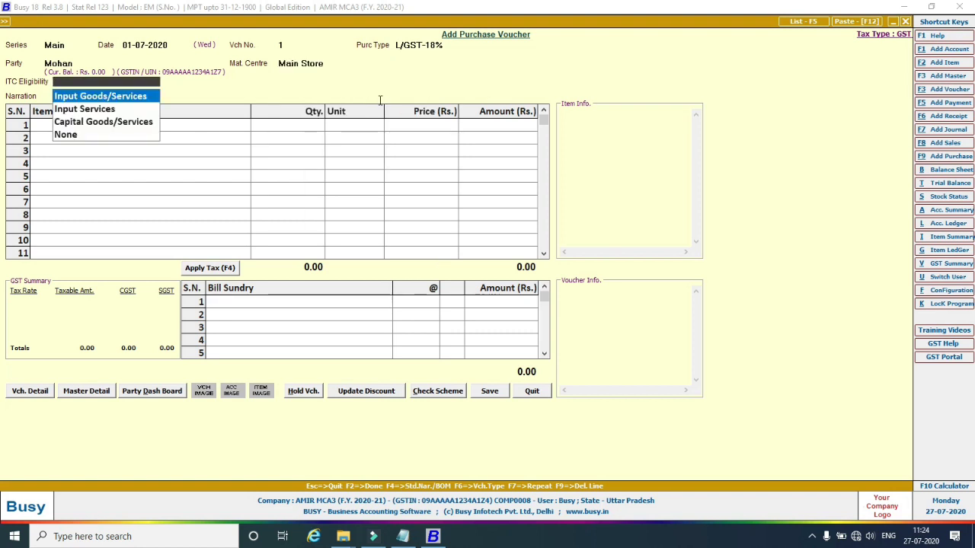
key("Return")
key("Return")
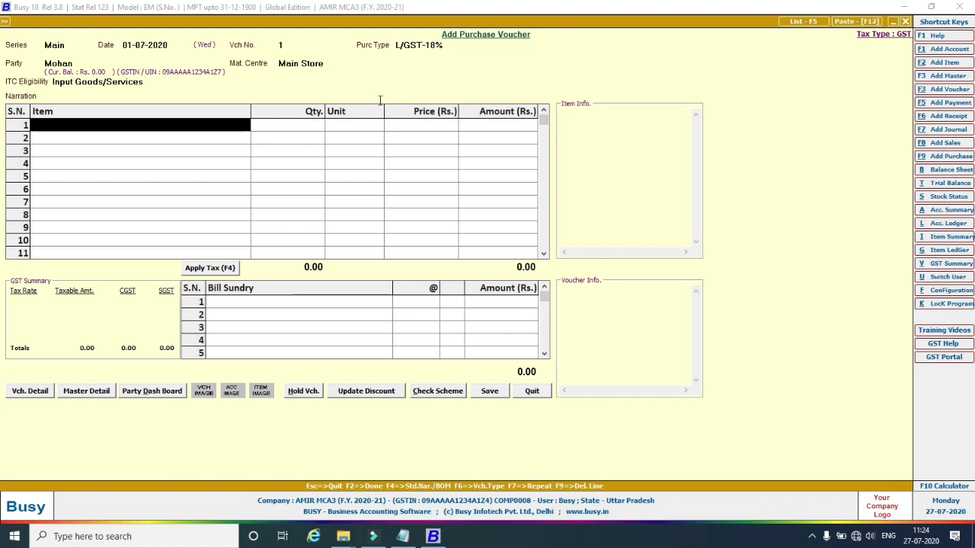
Enter 5 Samsung Mobile Galaxy S6 at 12,000 as the first item row.
key("Return")
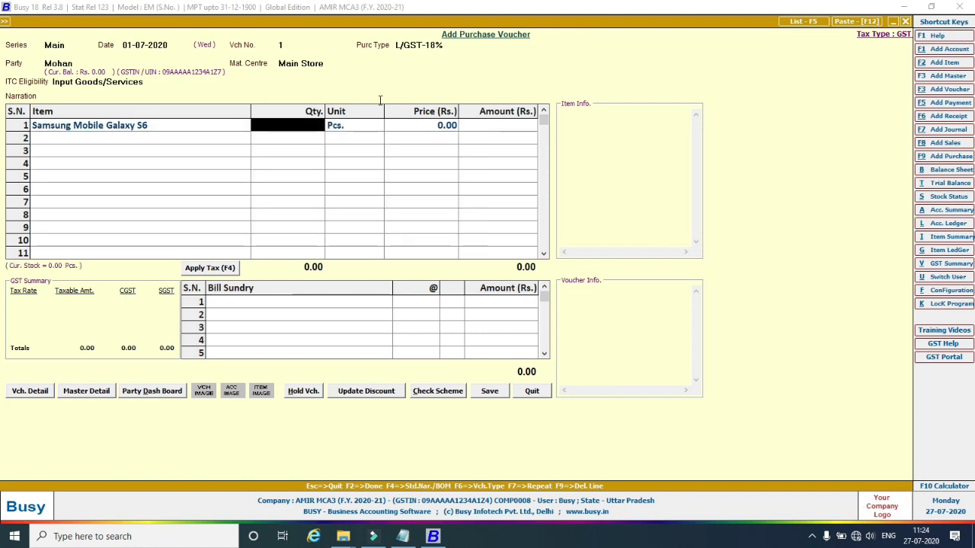
type("5")
key("Return")
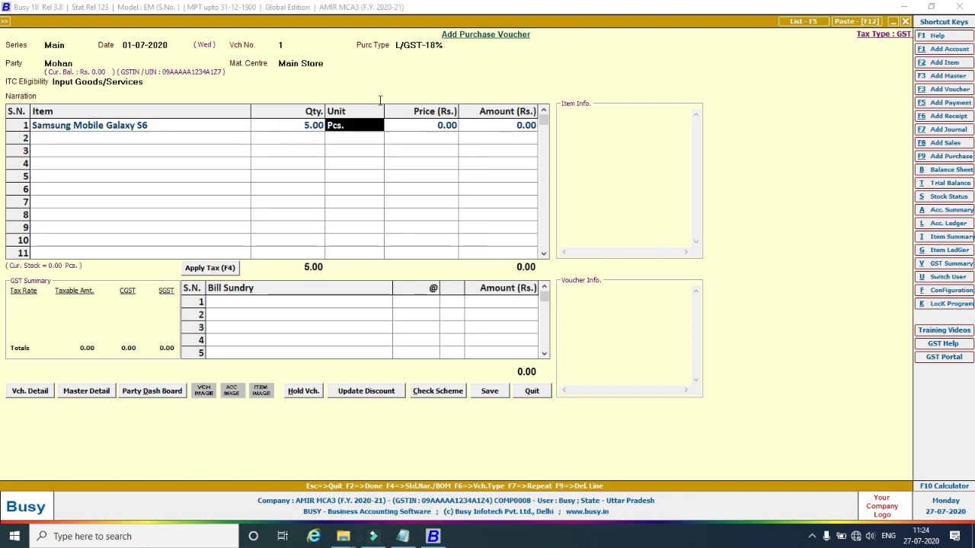
key("Return")
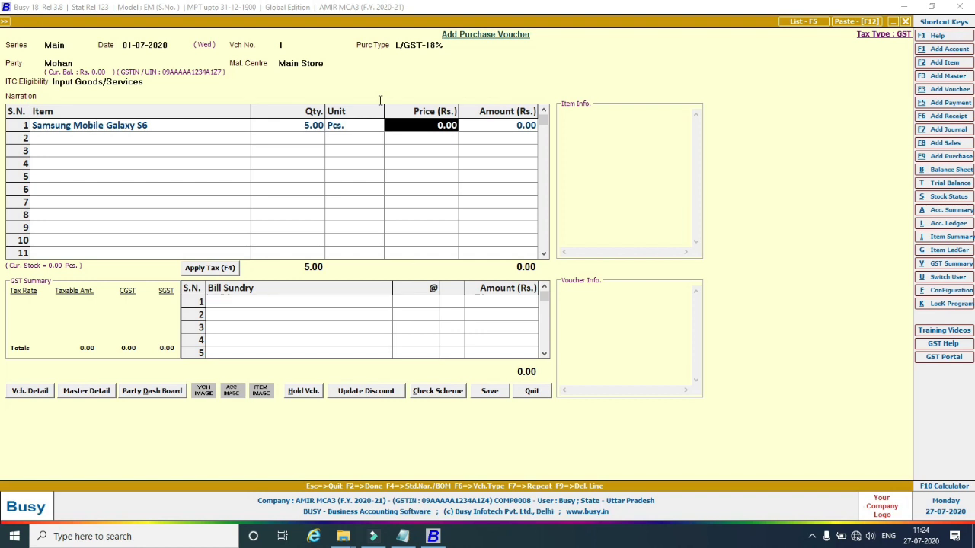
type("12000")
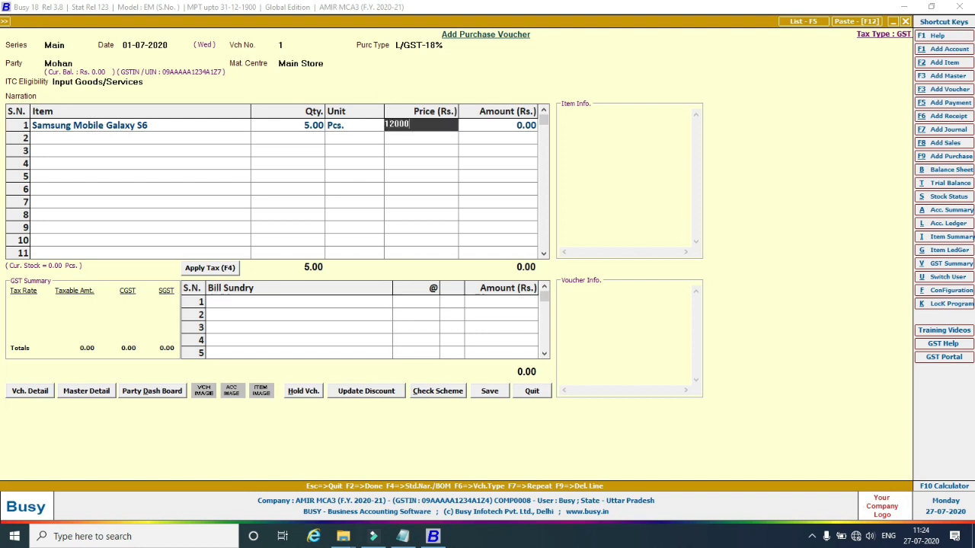
key("Return")
Add 5 Samsung Mobile Galaxy S7 at 15,000 in row 2, totalling 1,35,000.00.
key("Return")
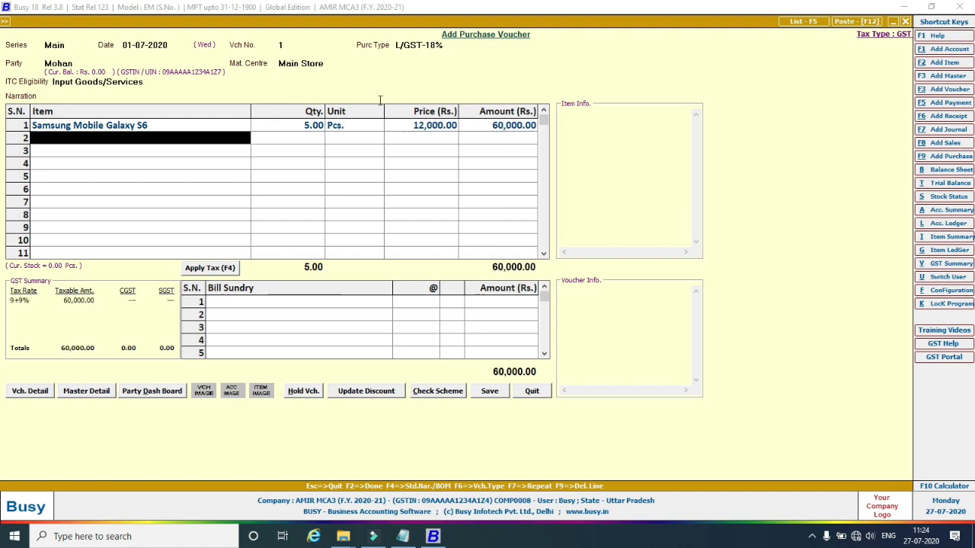
key("Down")
key("Return")
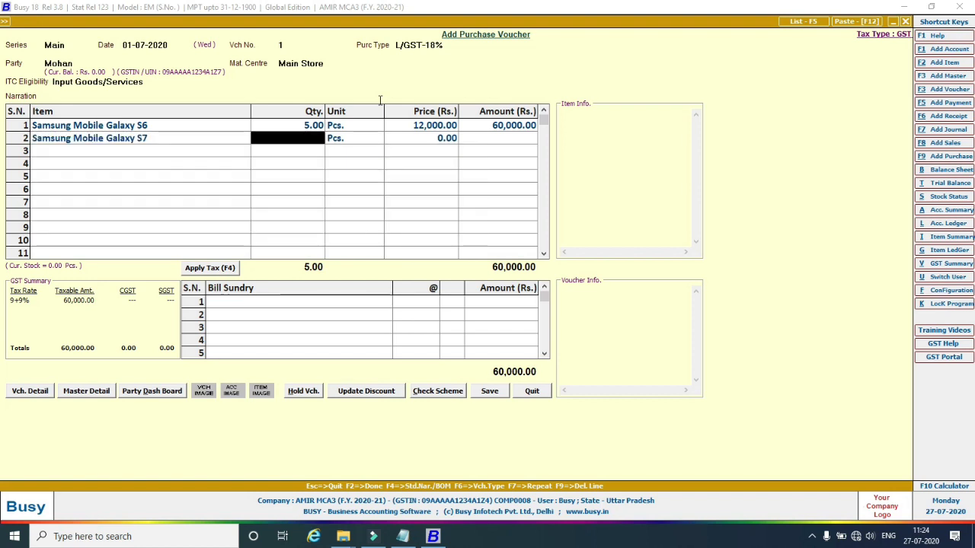
type("5")
key("Return")
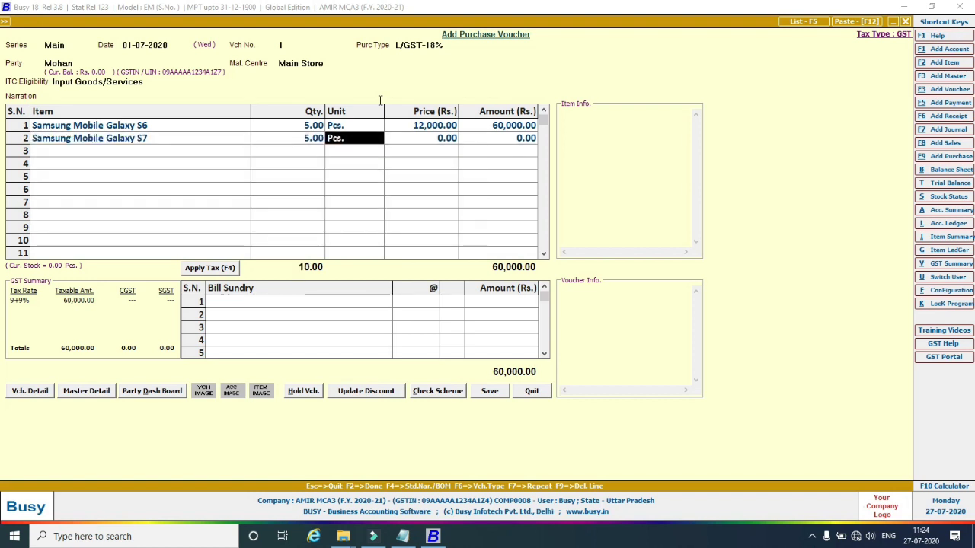
key("Return")
type("12")
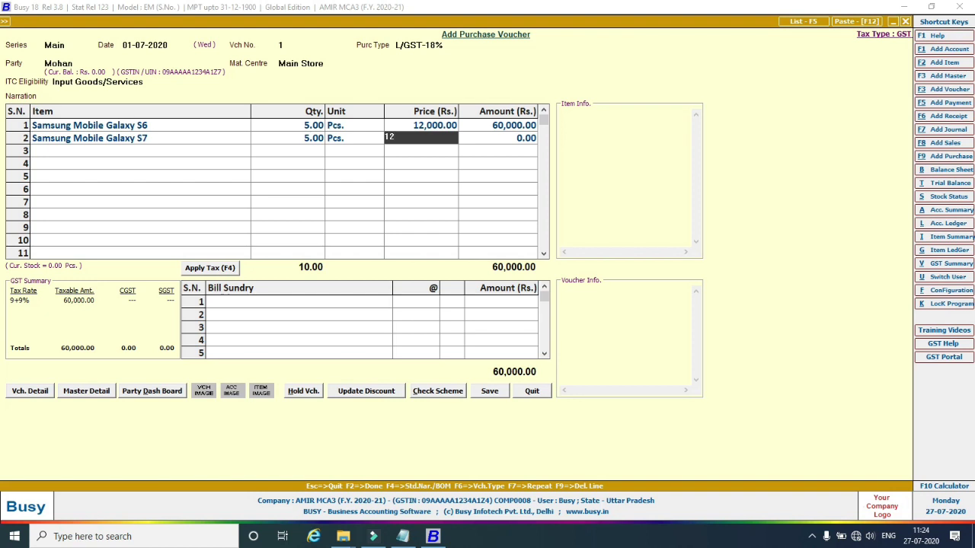
type(",000")
key("Return")
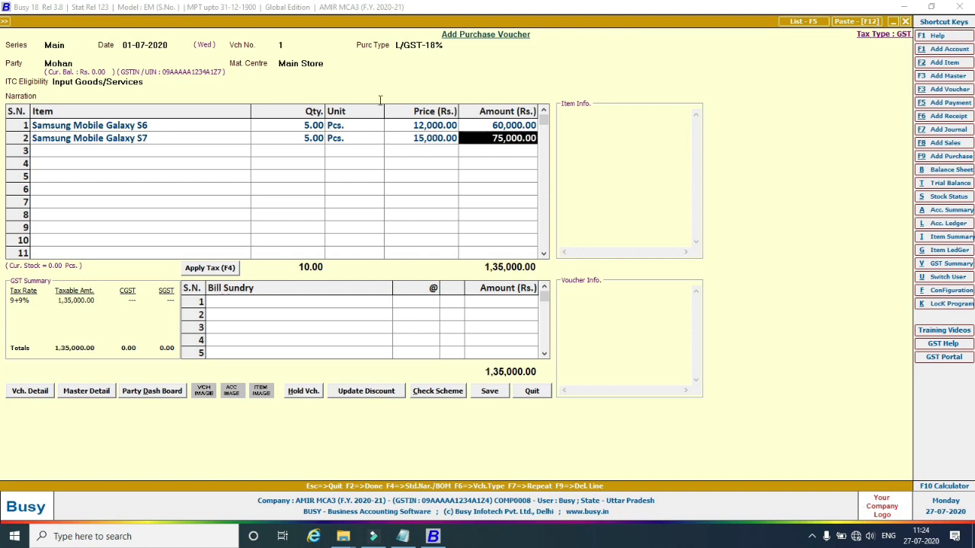
key("Return")
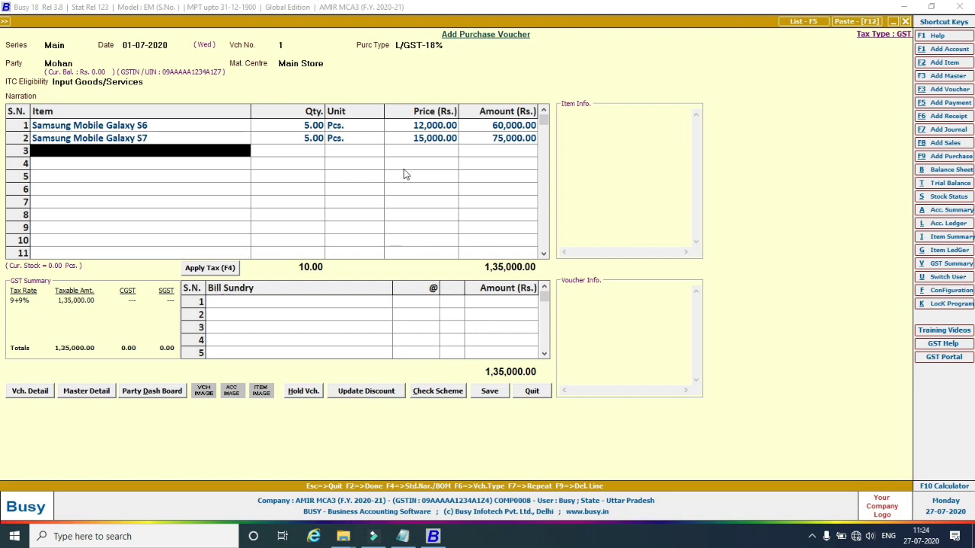
left_click(256, 303)
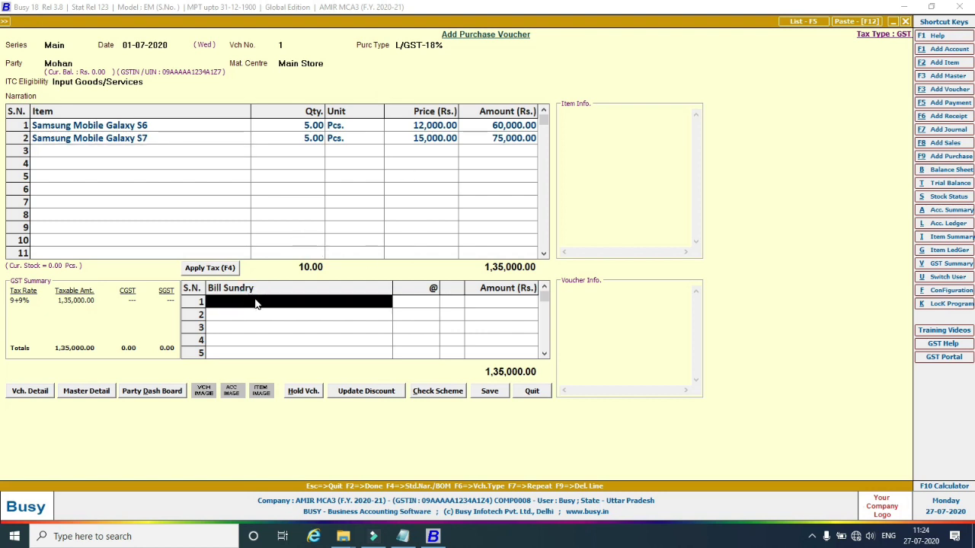
Add the SGST bill sundry, which also adds CGST, both at 9% (12,150.00 each).
type("s")
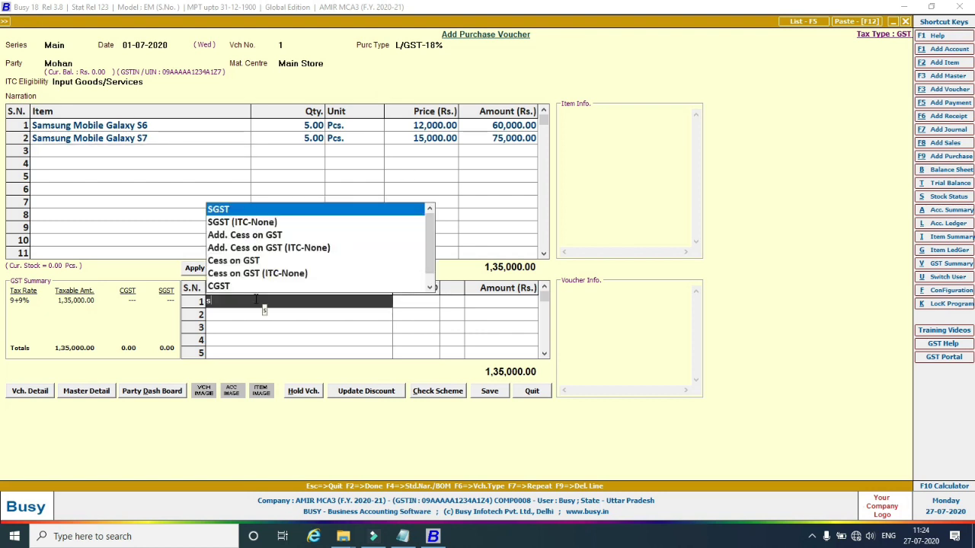
key("Return")
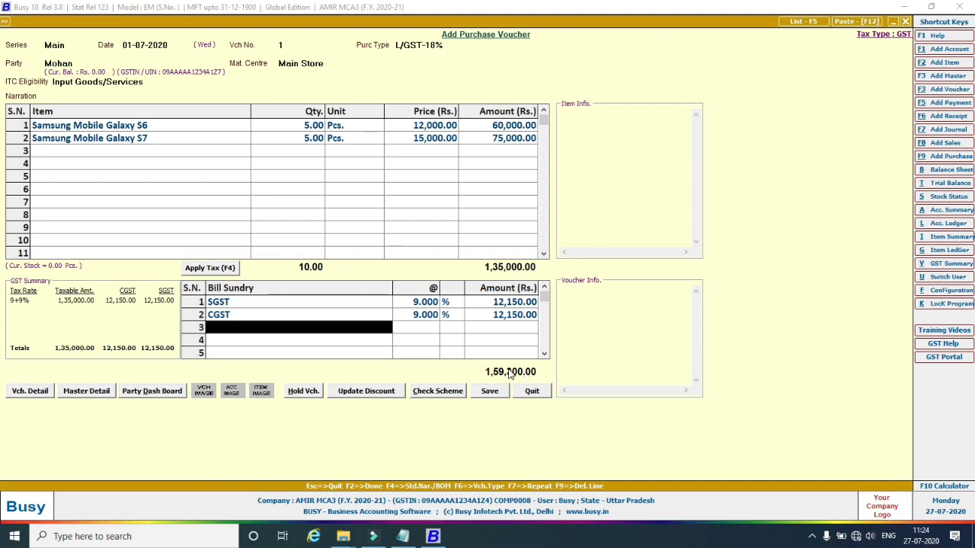
Replace a Rounded Off (-) 300 entry with Rounded Off (+) 700, making the total 1,60,000.00.
type("r")
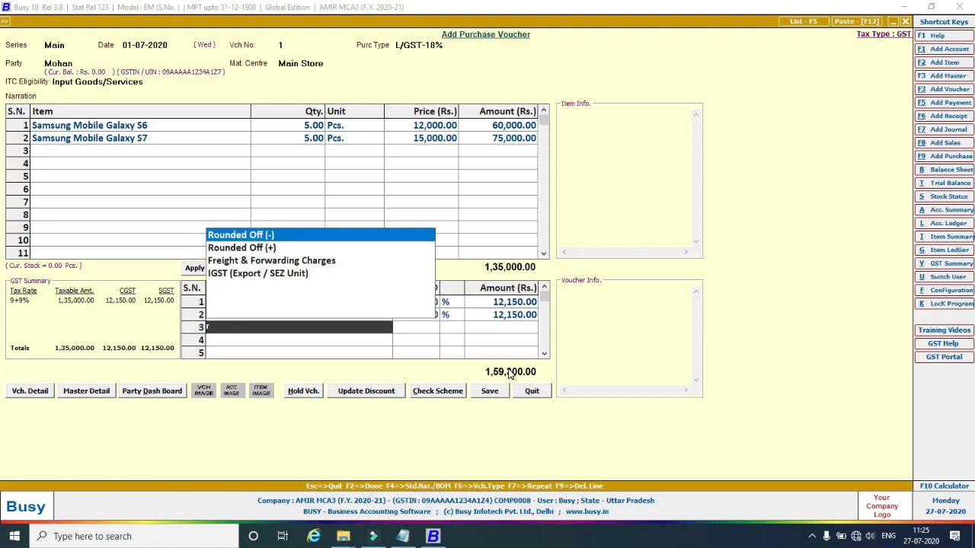
key("Return")
type("3")
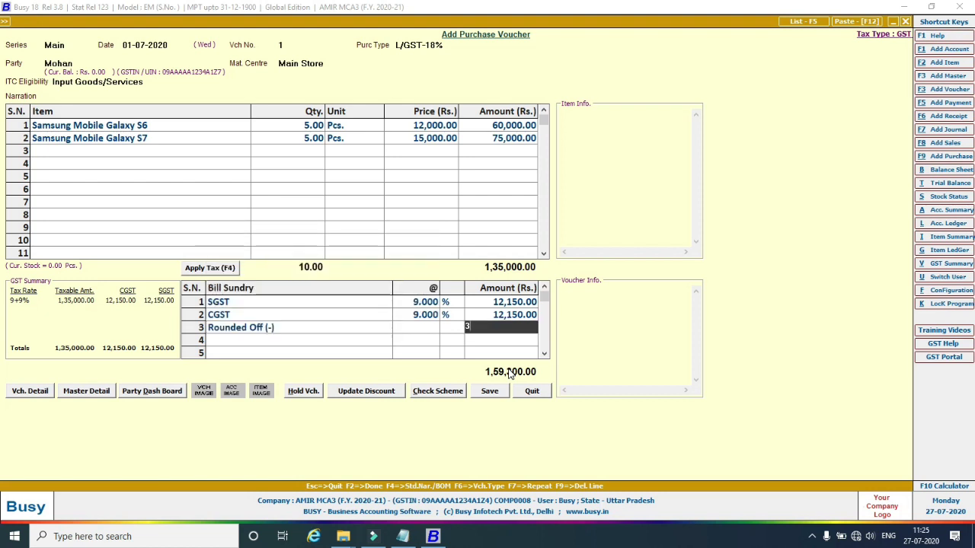
type("00")
key("Return")
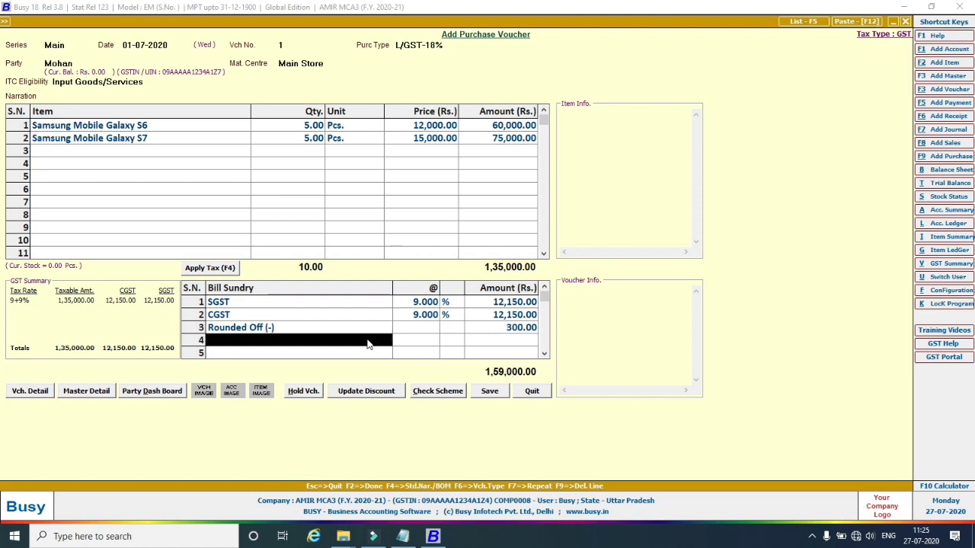
left_click(317, 331)
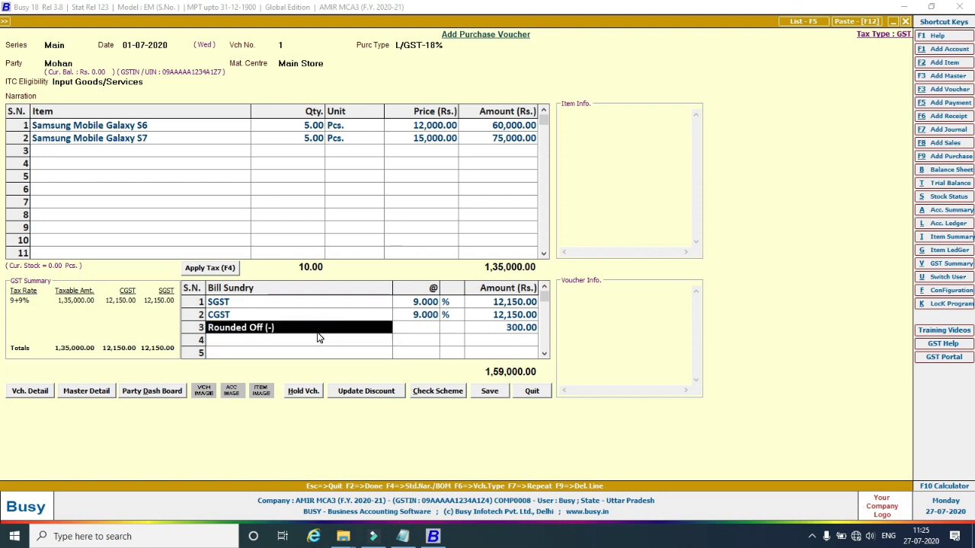
left_click(318, 334)
key("Down")
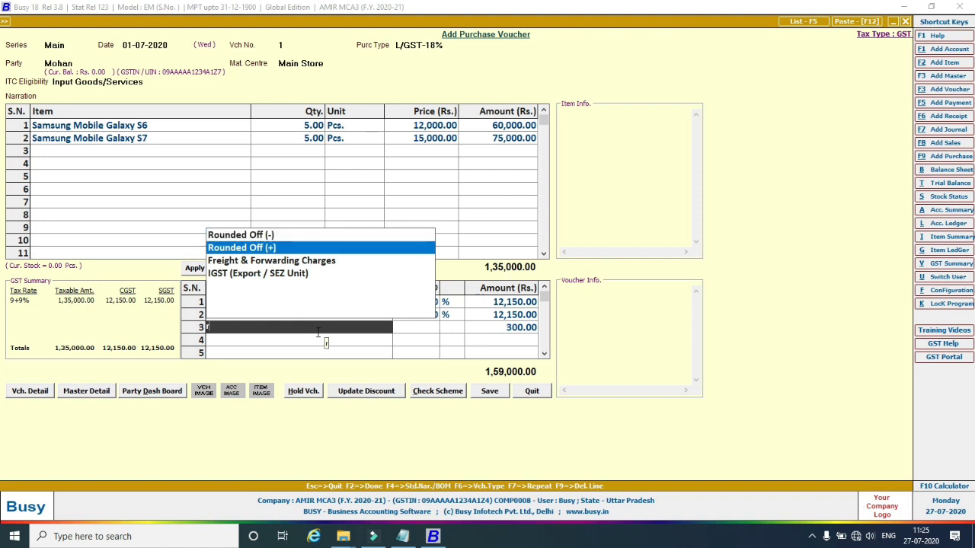
key("Return")
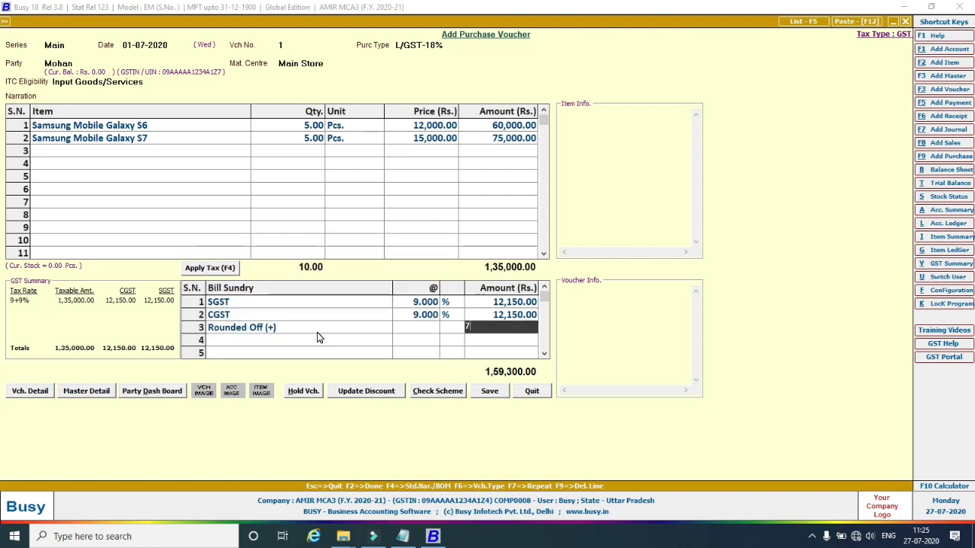
type("700")
key("Return")
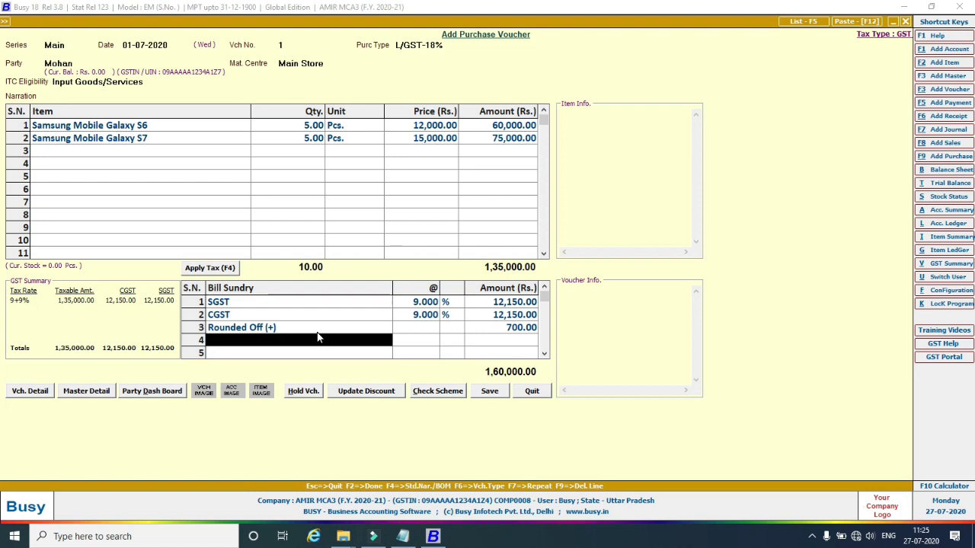
Save the 1,60,000.00 purchase voucher past the GSTIN warning and GST reporting details, then close the form.
left_click(491, 394)
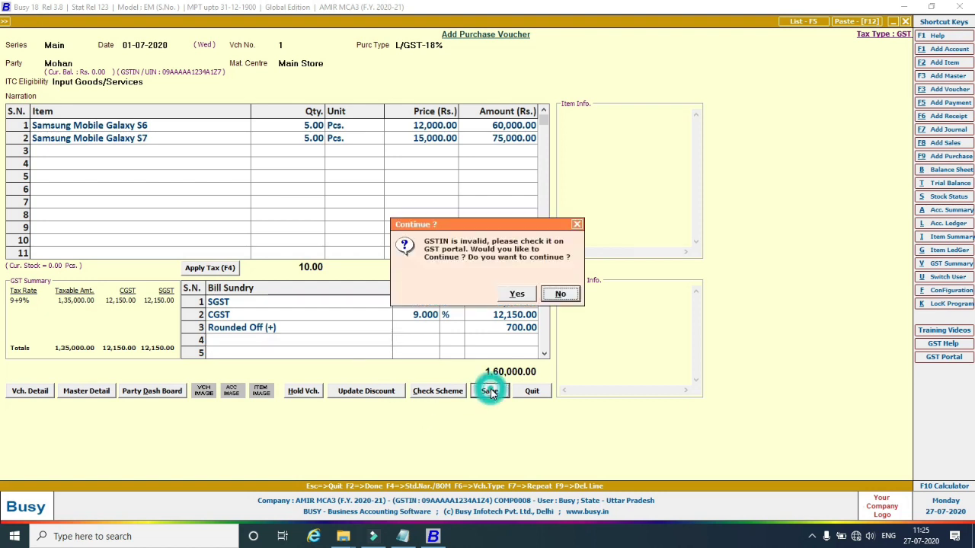
left_click(524, 296)
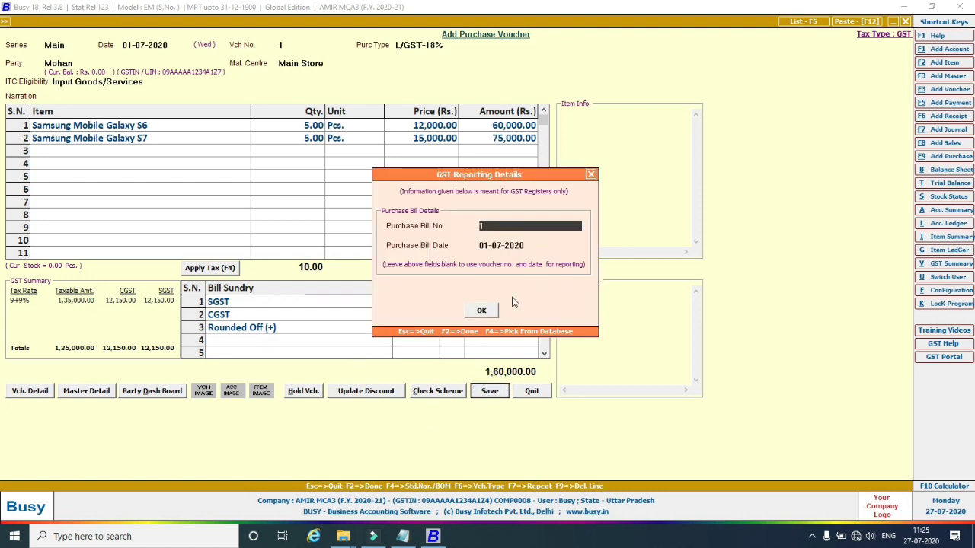
left_click(482, 310)
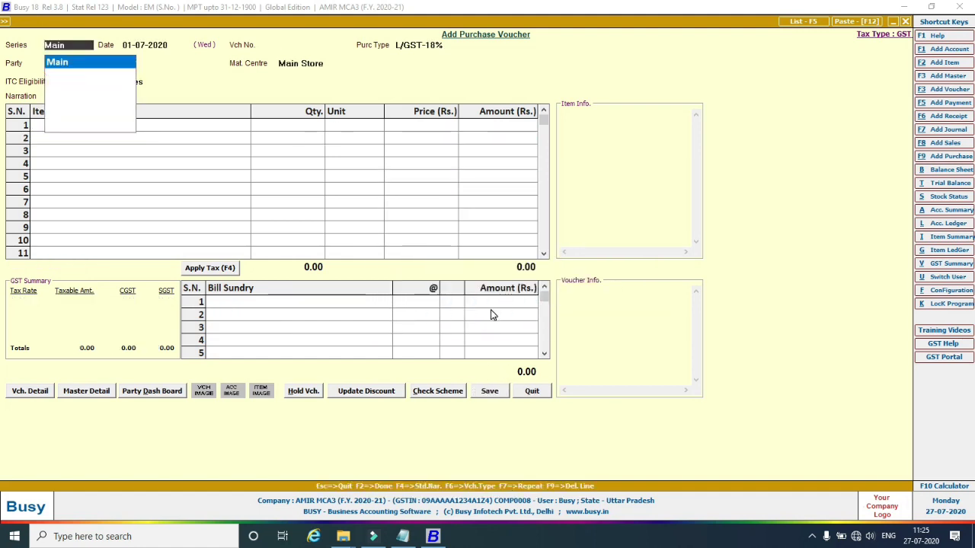
key("Escape")
key("Escape")
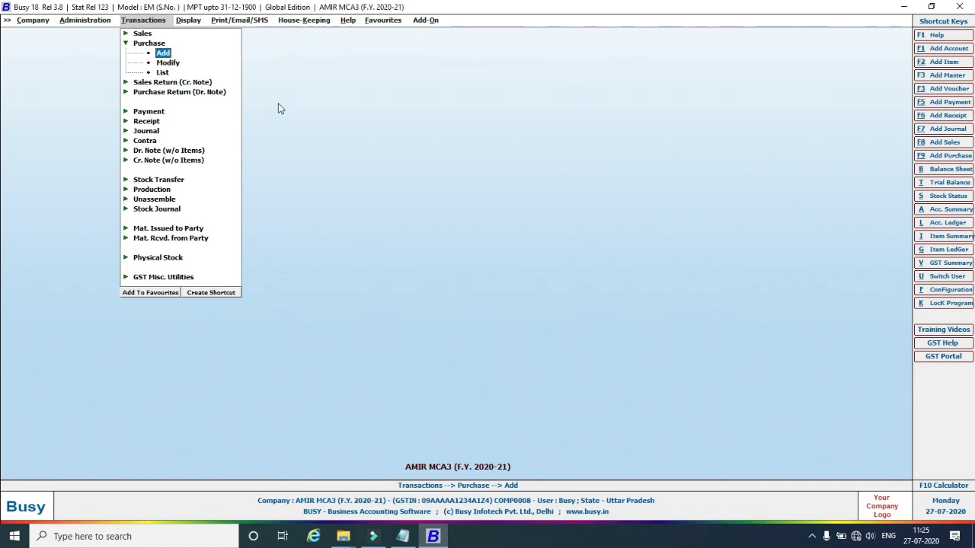
Bring up the GST Summary report options from Display > GST Reports > GST Summaries.
left_click(190, 20)
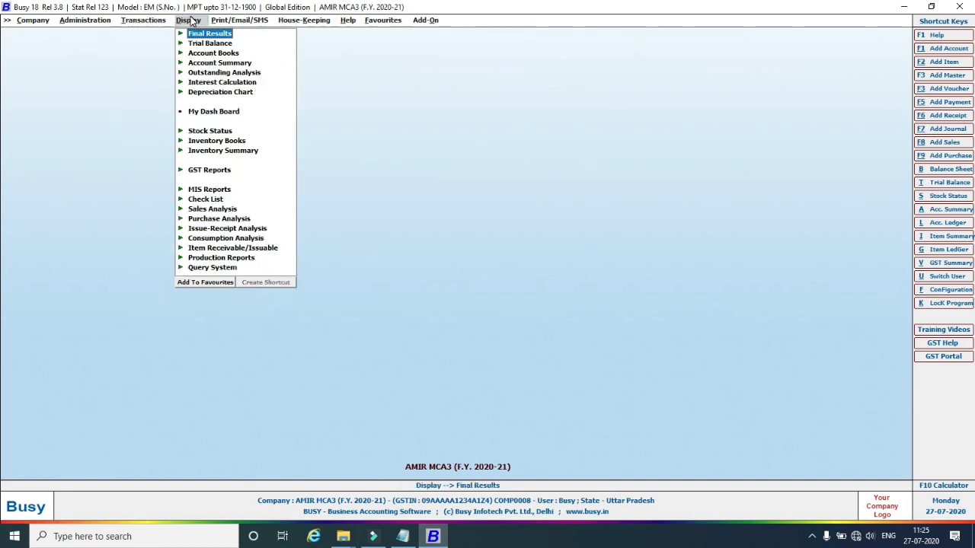
left_click(184, 172)
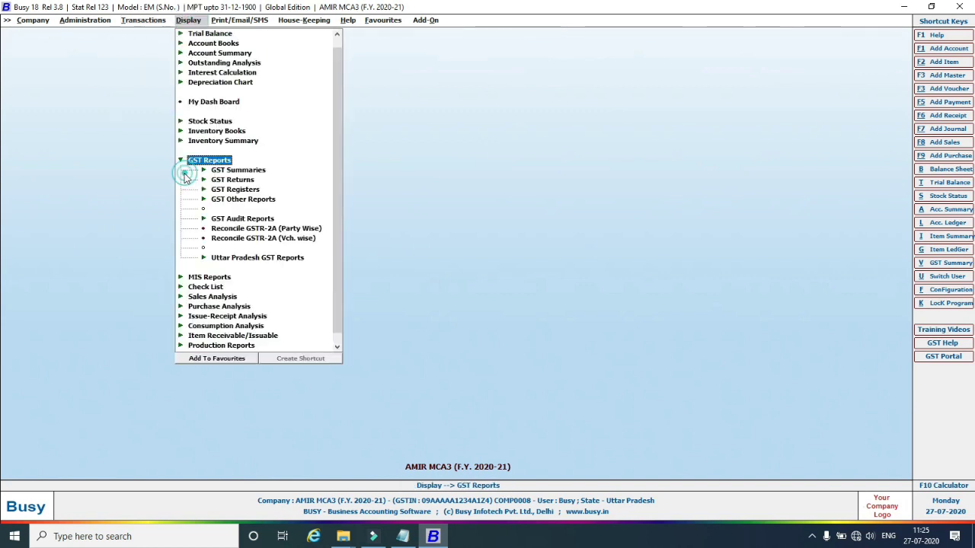
left_click(239, 171)
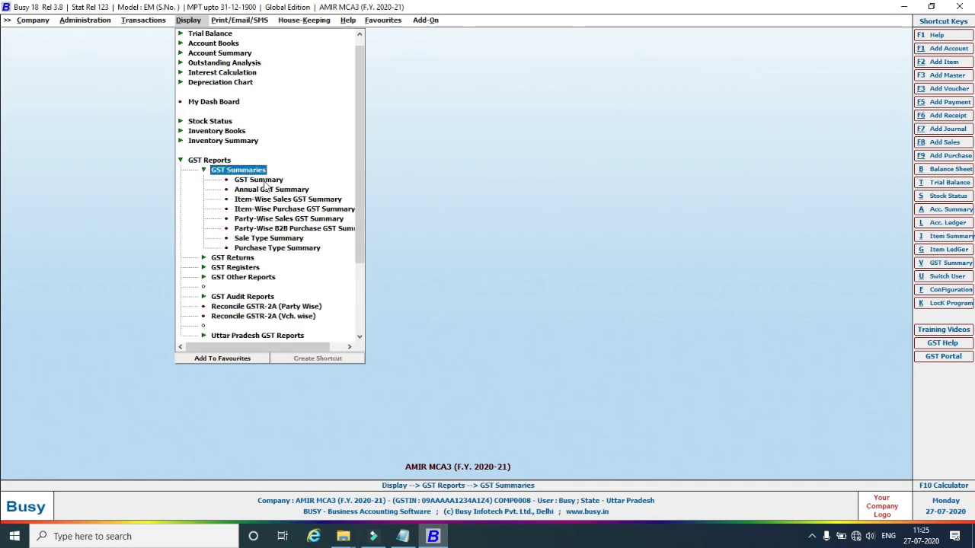
left_click(260, 181)
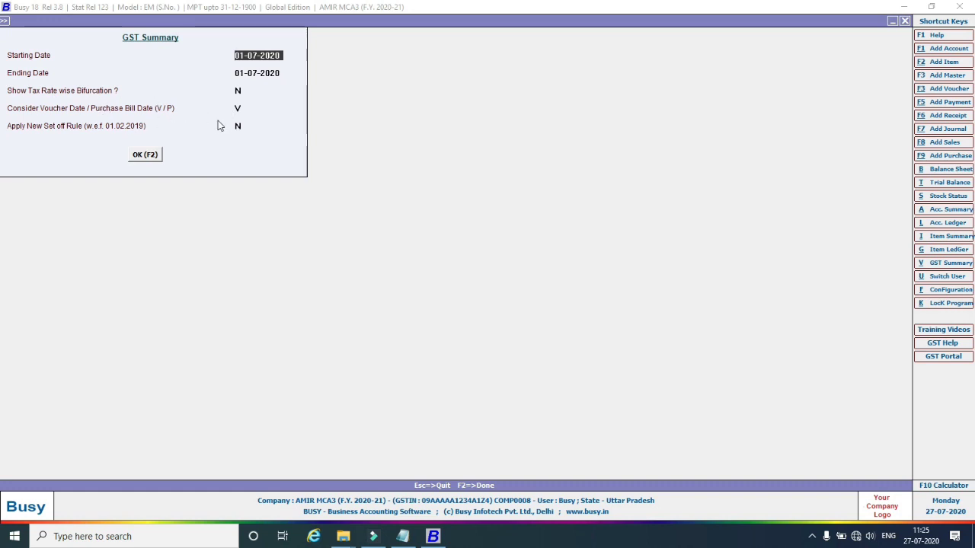
Generate the 01-07-2020 GST Summary, review Input GST CGST and SGST of 12,150 each, then close it.
left_click(153, 156)
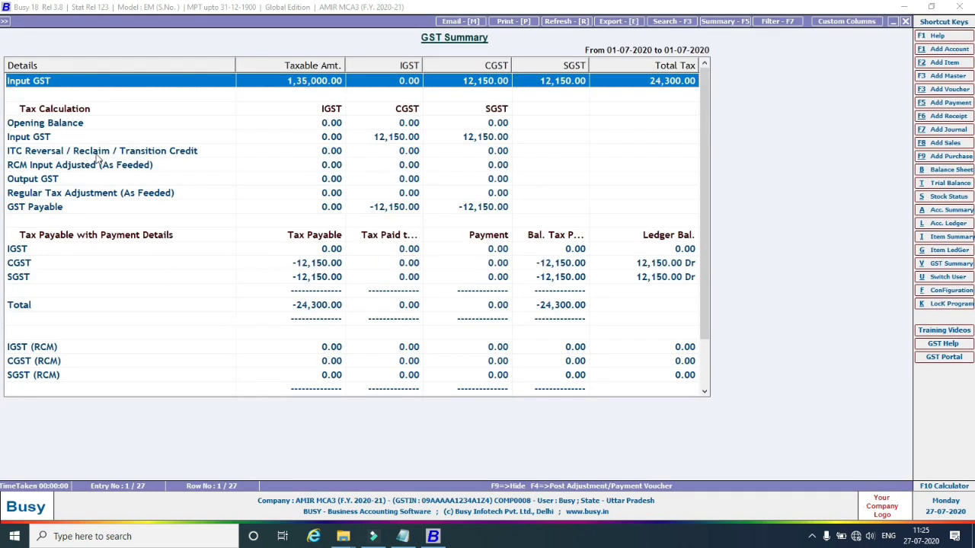
scroll(346, 289, "down", 2)
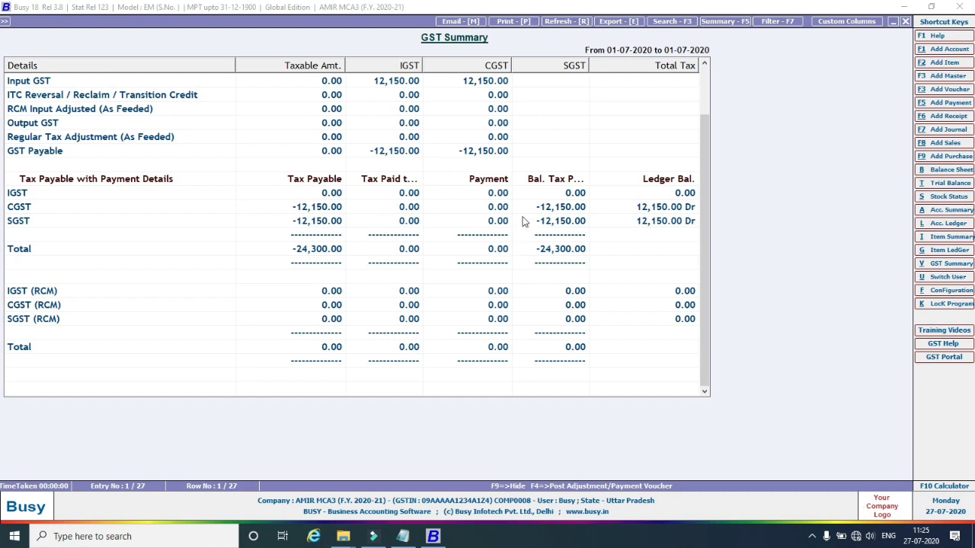
scroll(523, 221, "up", 2)
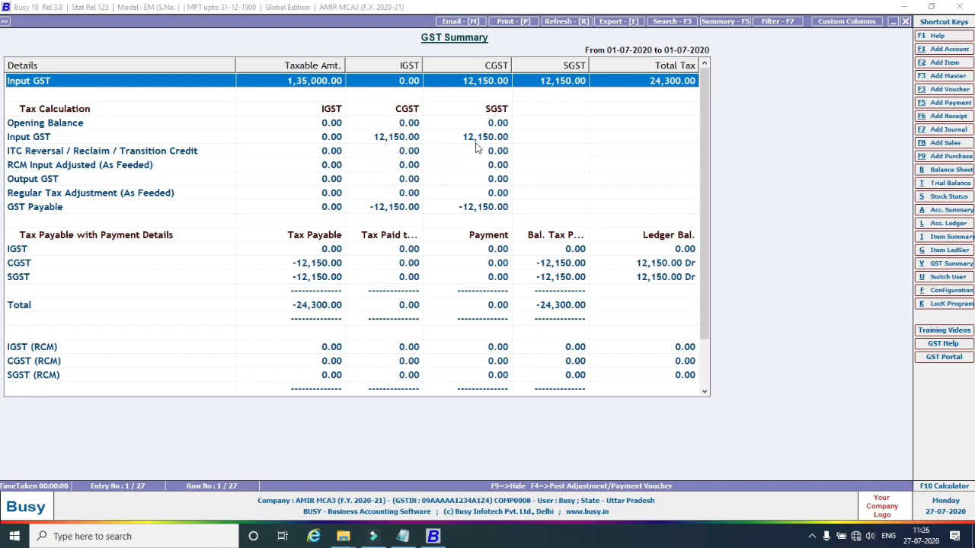
left_click(35, 140)
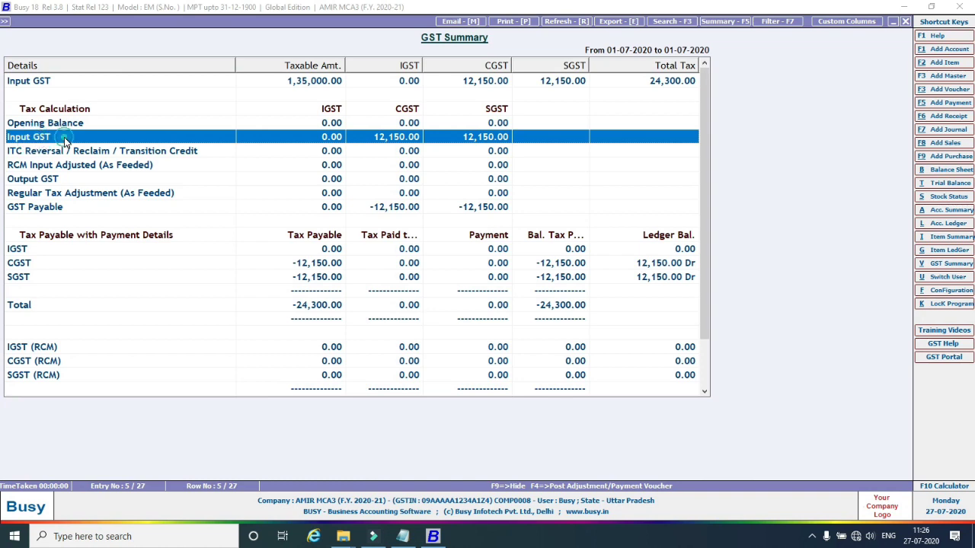
left_click(65, 139)
scroll(183, 183, "down", 2)
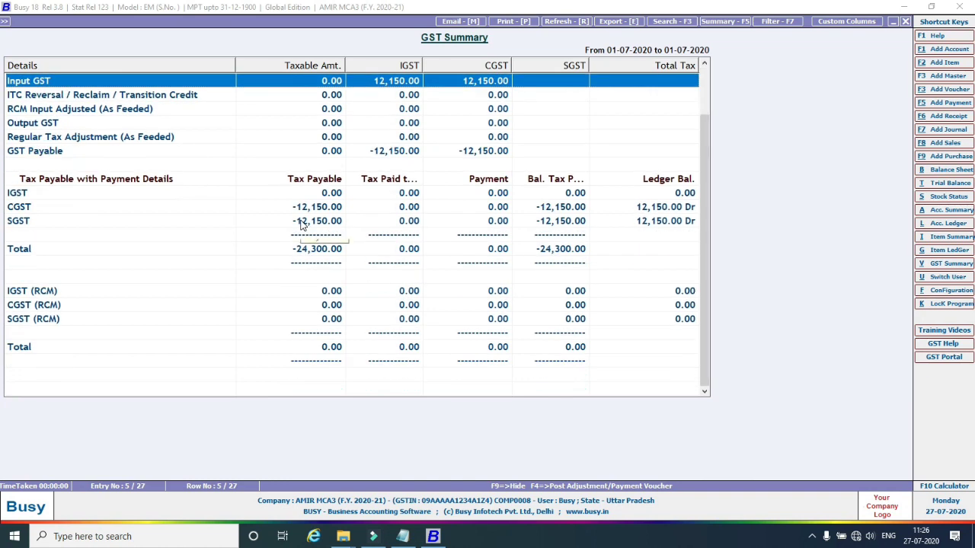
scroll(301, 223, "up", 2)
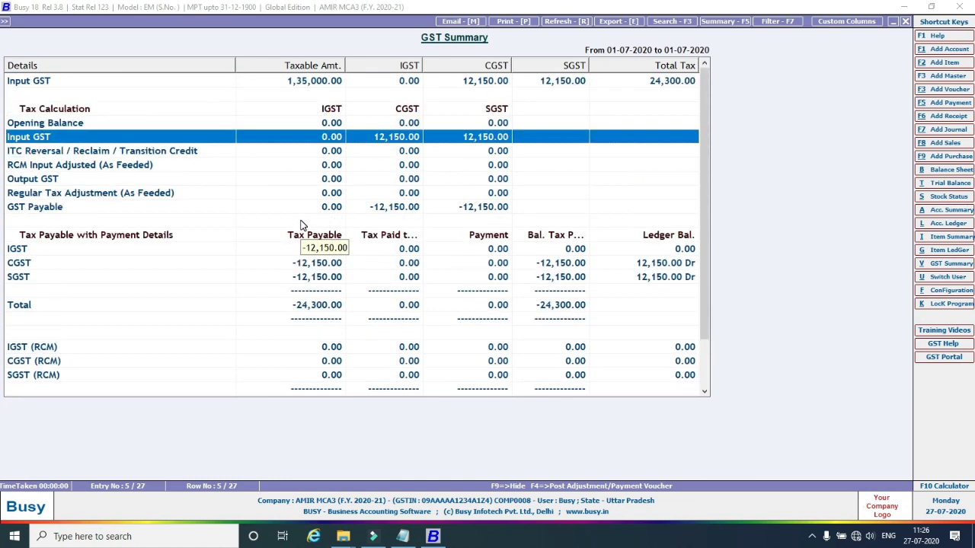
key("Escape")
key("Escape")
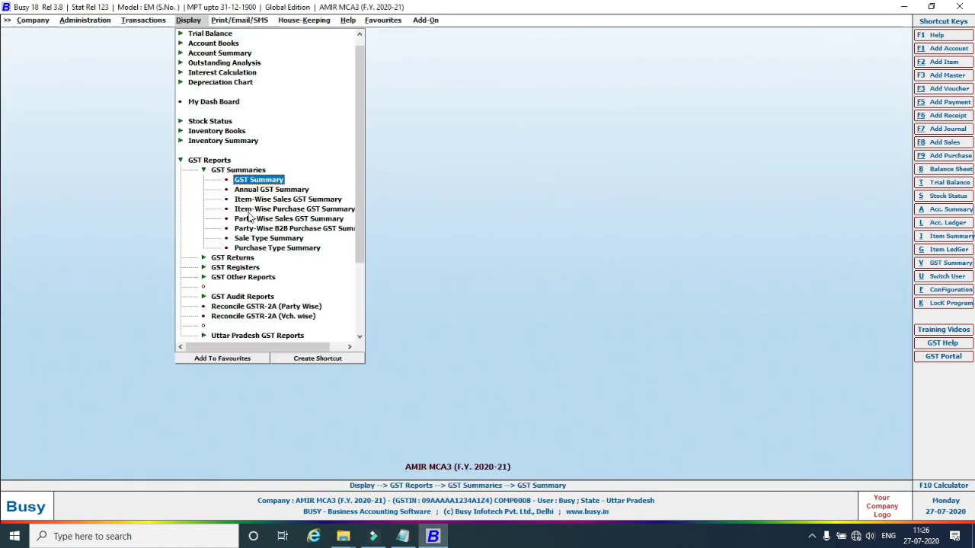
Start a new sales voucher in series Main dated 01-07-2020.
left_click(156, 21)
left_click(143, 34)
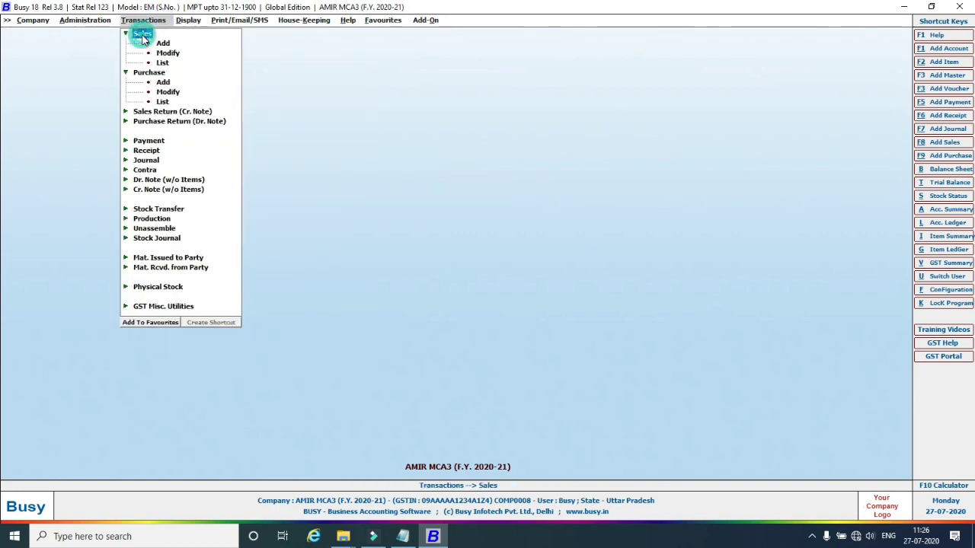
left_click(162, 44)
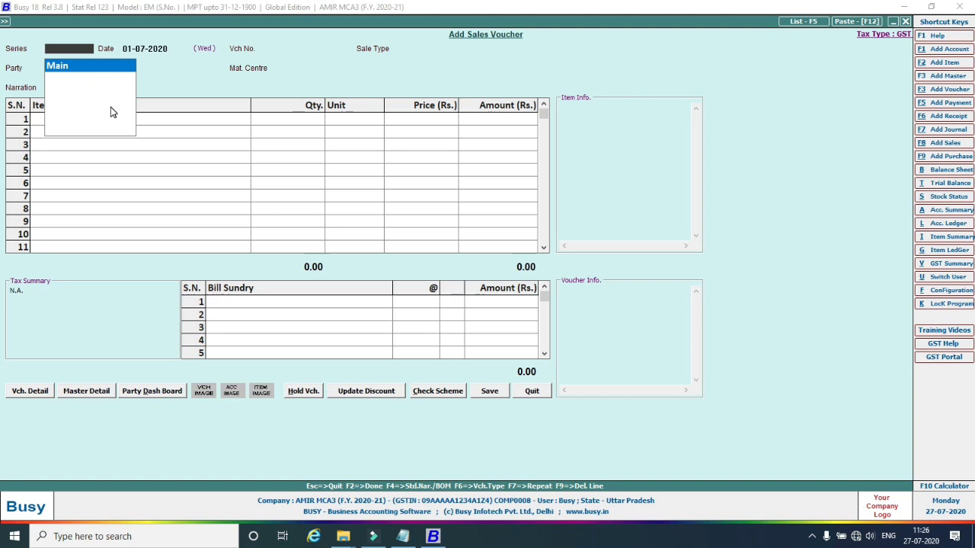
key("Return")
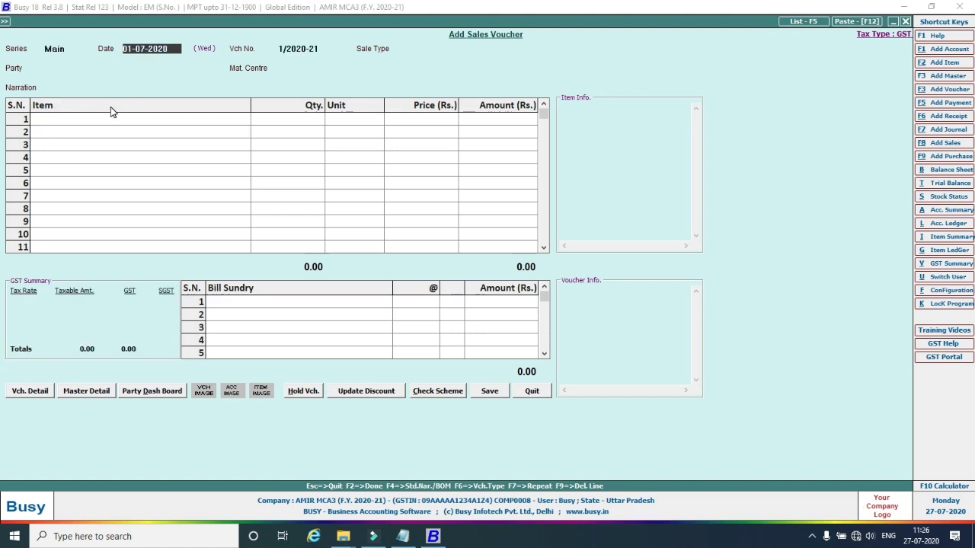
key("Return")
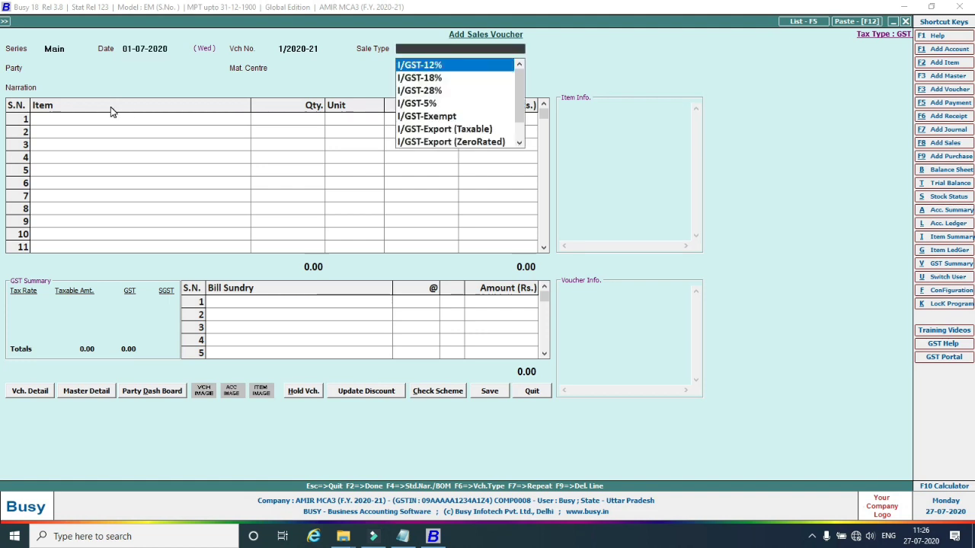
Set sale type I/GST-18%, party Busy Infotech Pvt. Ltd. and material centre Main Store.
key("Down")
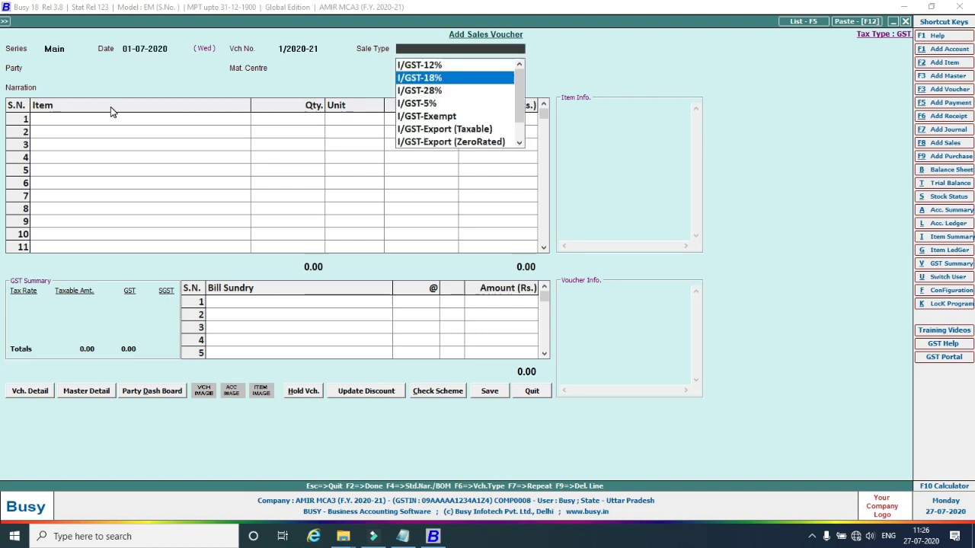
key("Return")
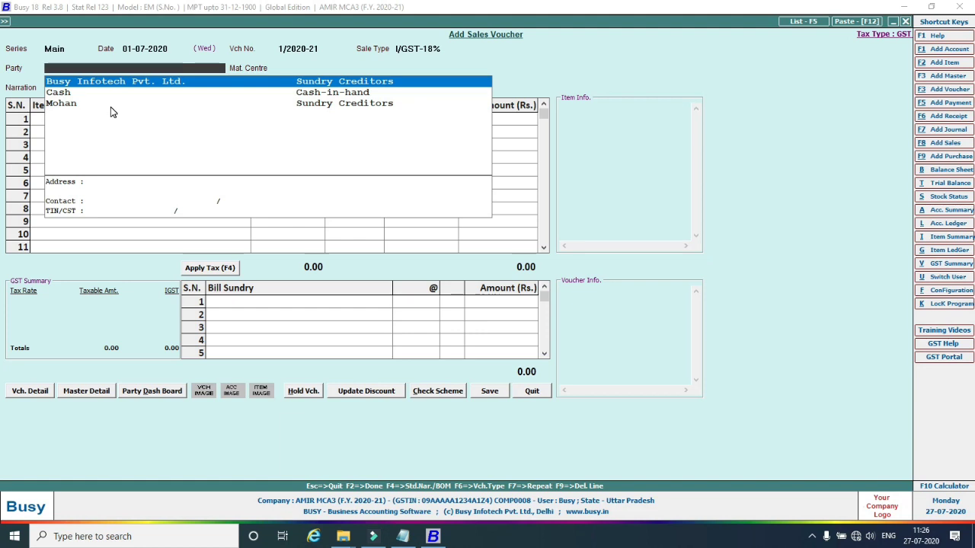
key("Return")
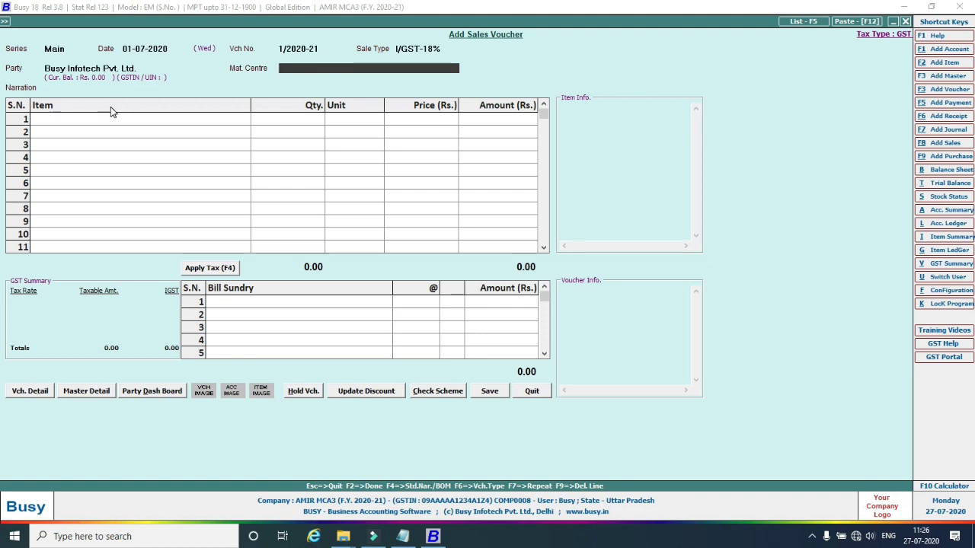
key("Return")
key("Return")
key("Return")
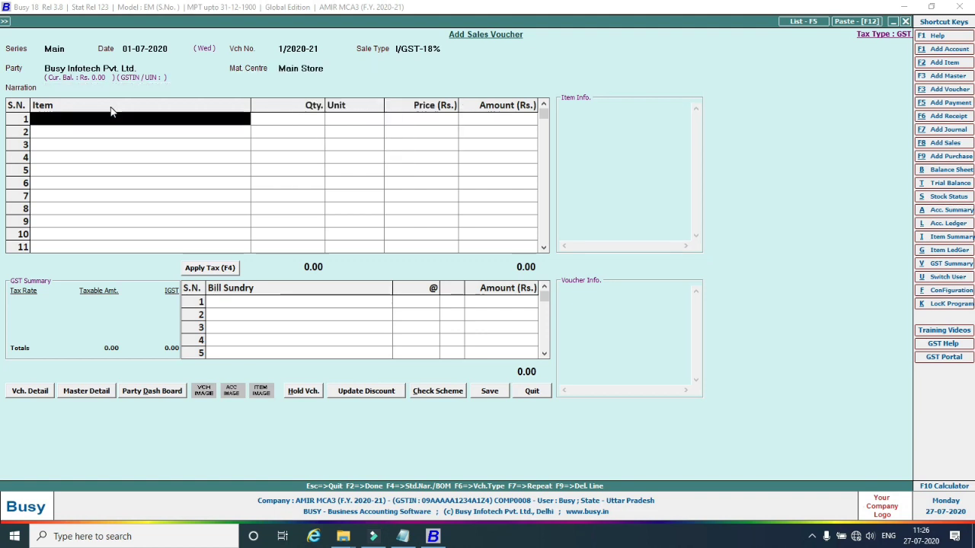
Add 2 Samsung Mobile Galaxy S6 at 13,000 as the first item.
key("space")
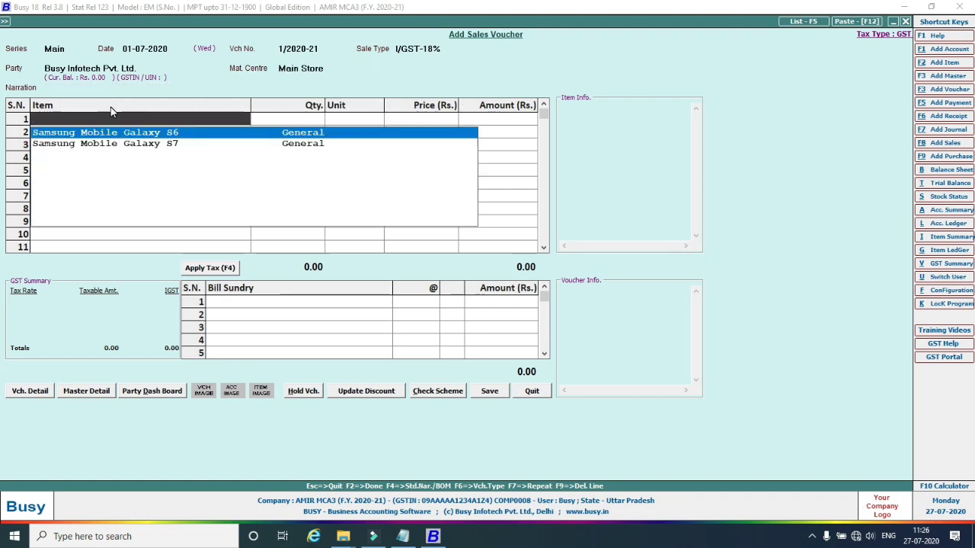
key("Return")
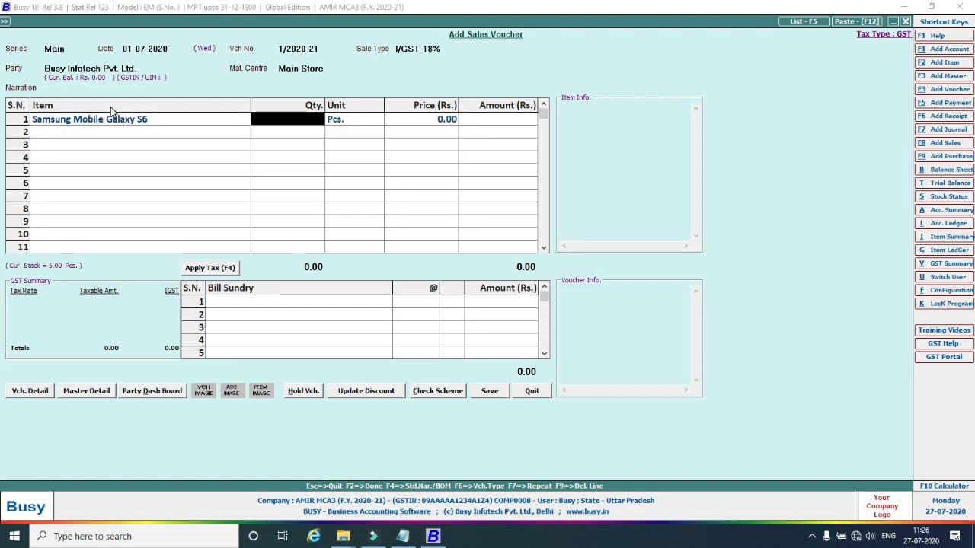
type("2")
key("Return")
key("Return")
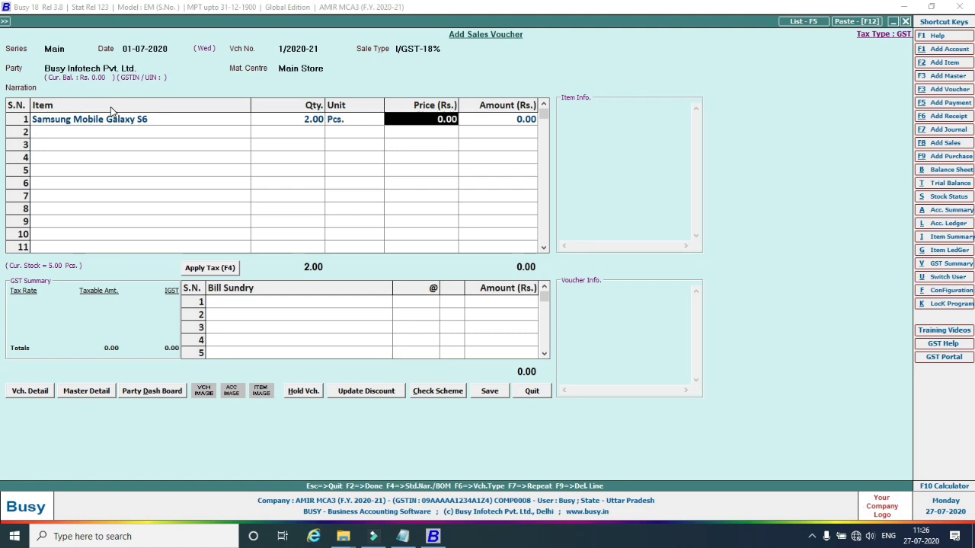
type("13")
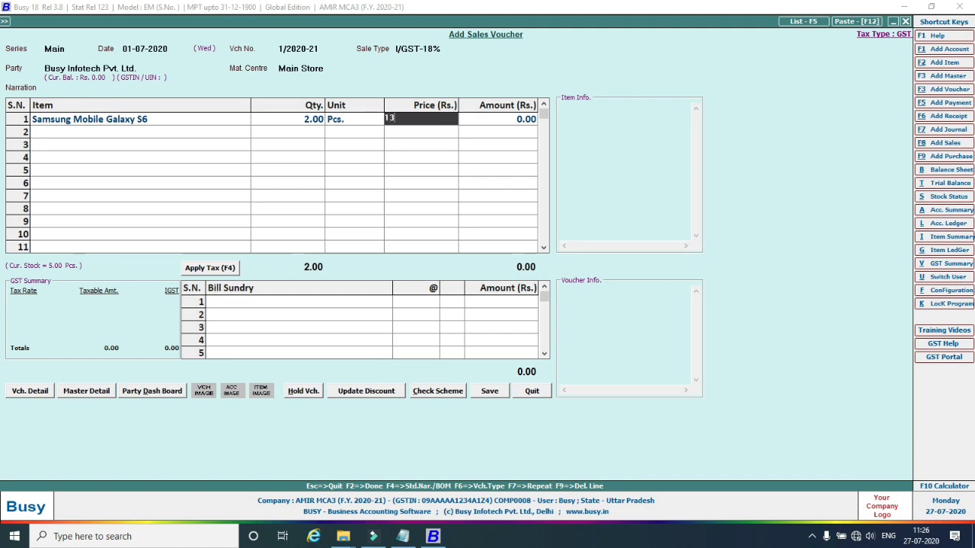
type(",000")
key("Return")
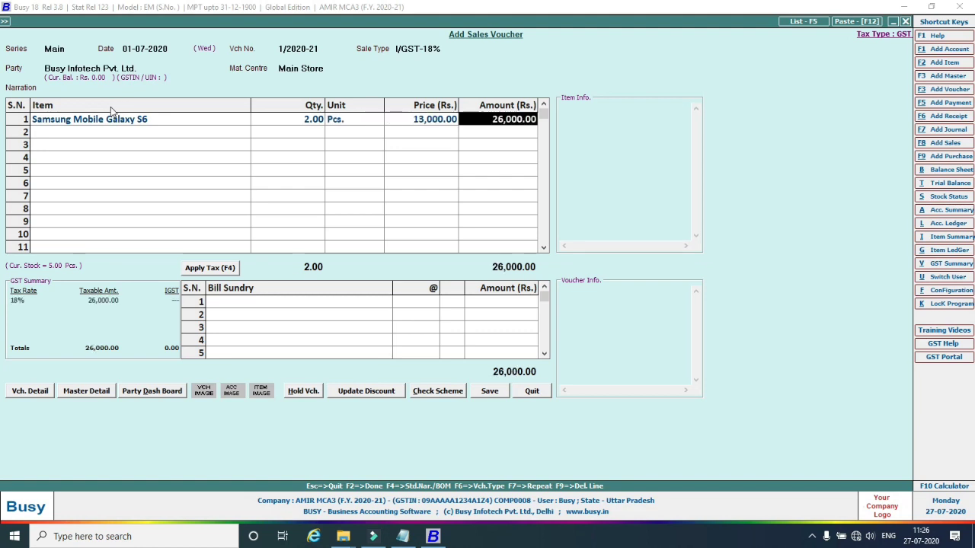
Add 2 Samsung Mobile Galaxy S7 at 16,000 as the second item.
key("Return")
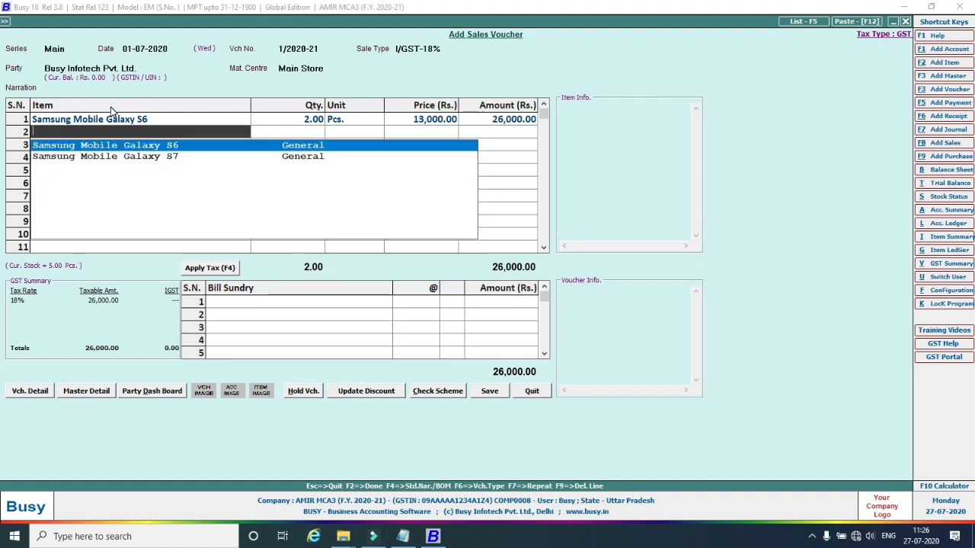
key("Down")
key("Return")
type("2")
key("Return")
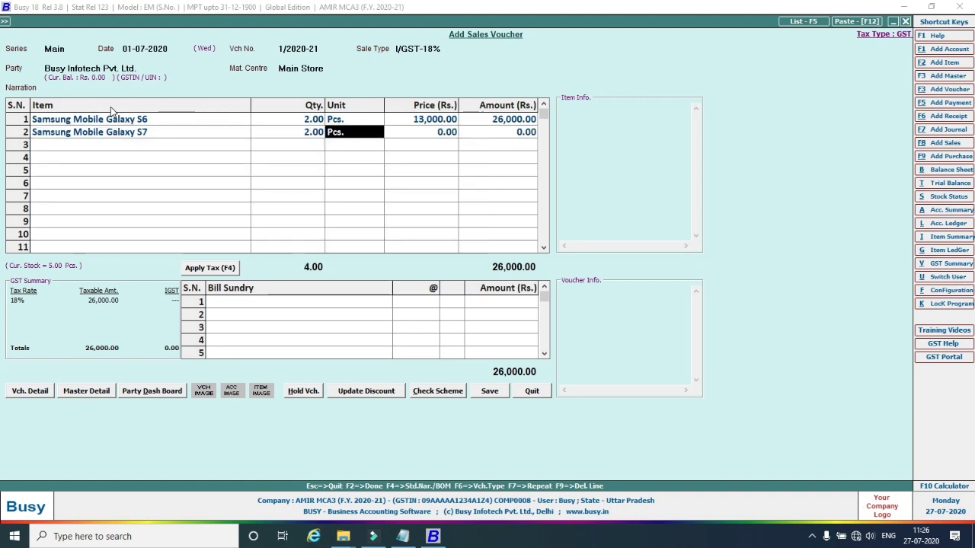
key("Return")
type("16")
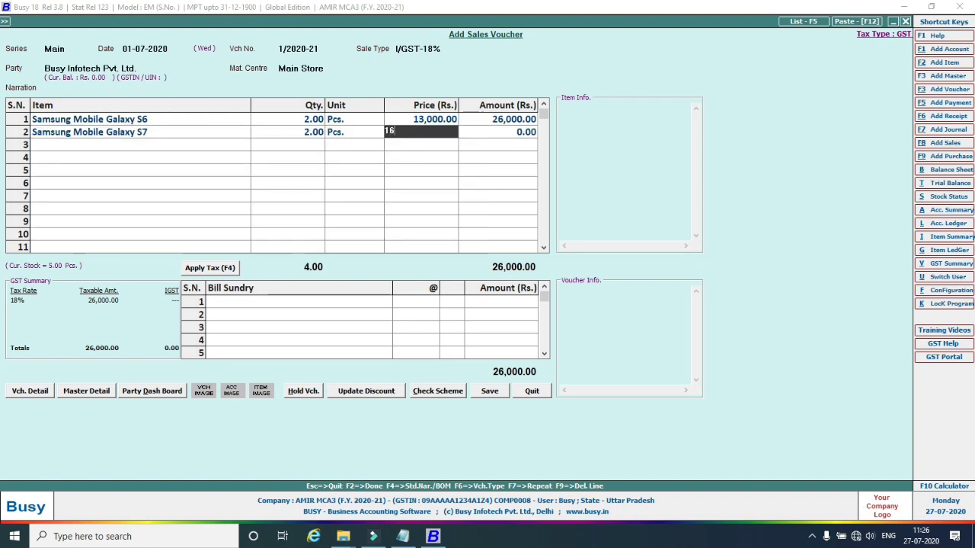
type(",000")
key("Return")
key("Return")
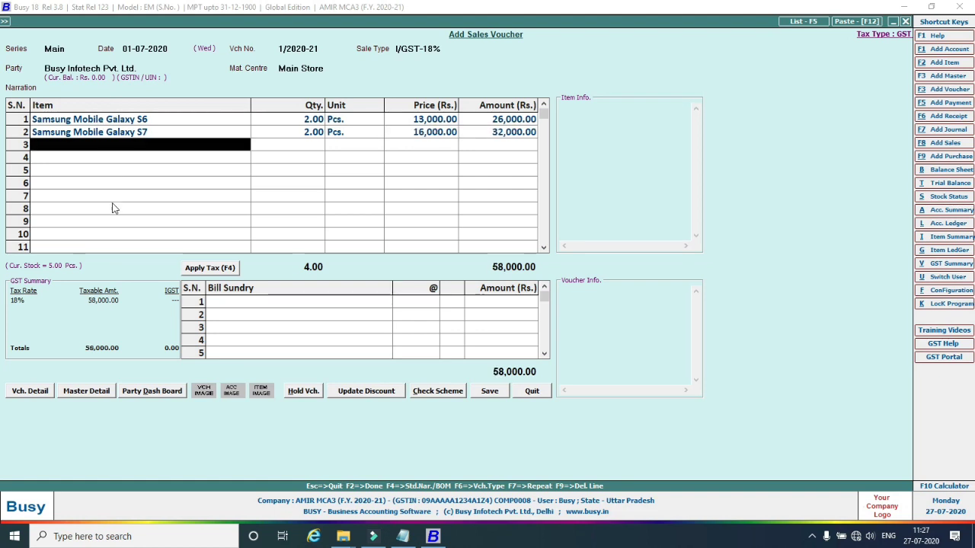
left_click(228, 303)
Try adding SGST as a bill sundry and decline the mismatched tax-type warning.
type("s")
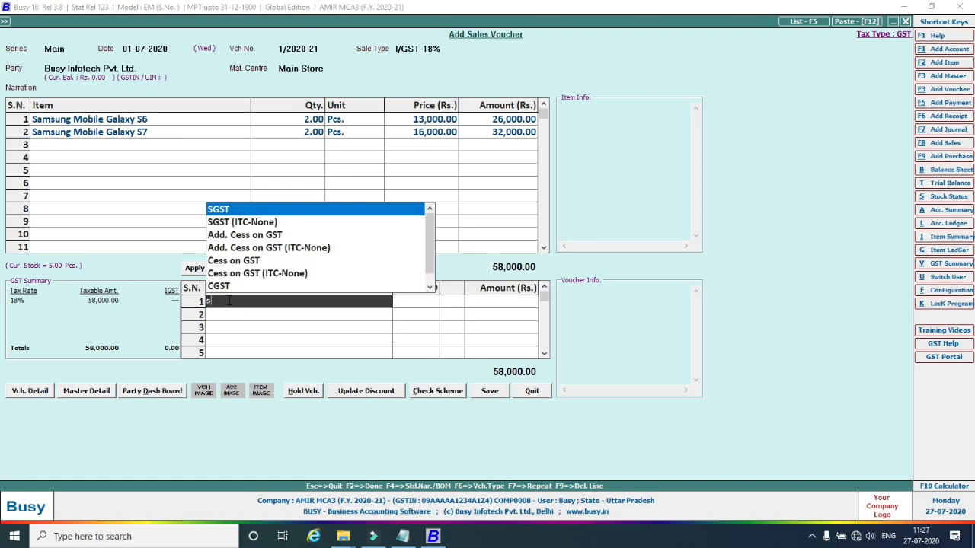
key("Return")
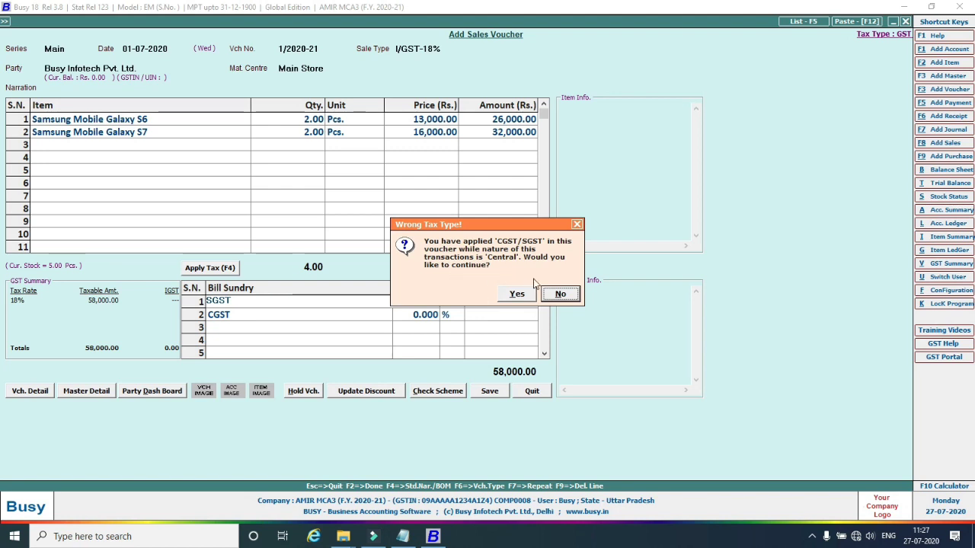
left_click(561, 294)
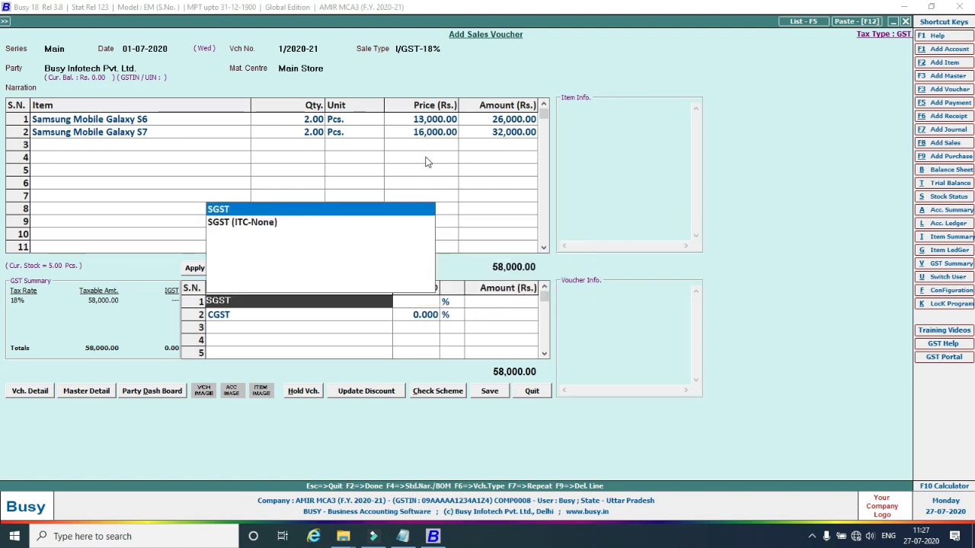
Change the sale type to L/GST-18%, accepting the local-transaction warning.
left_click(431, 50)
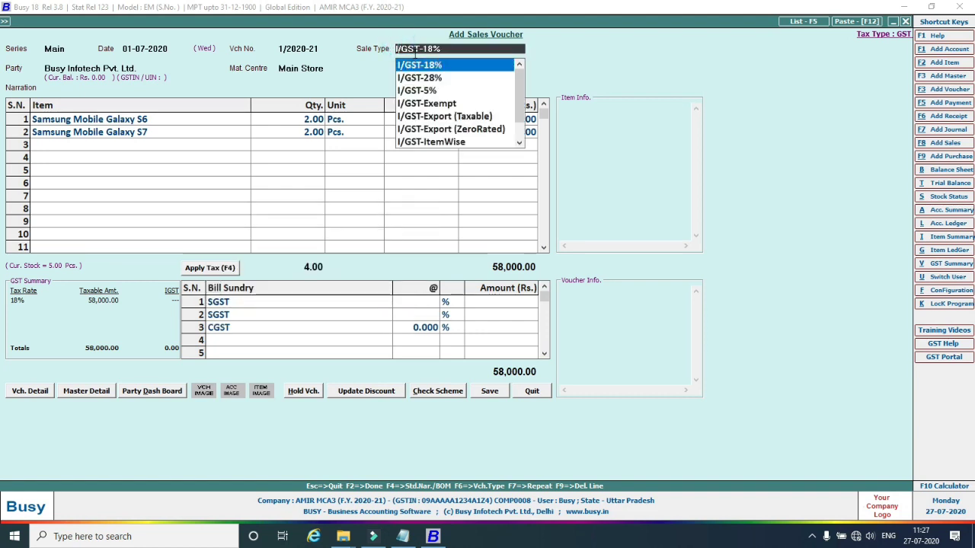
key("Down")
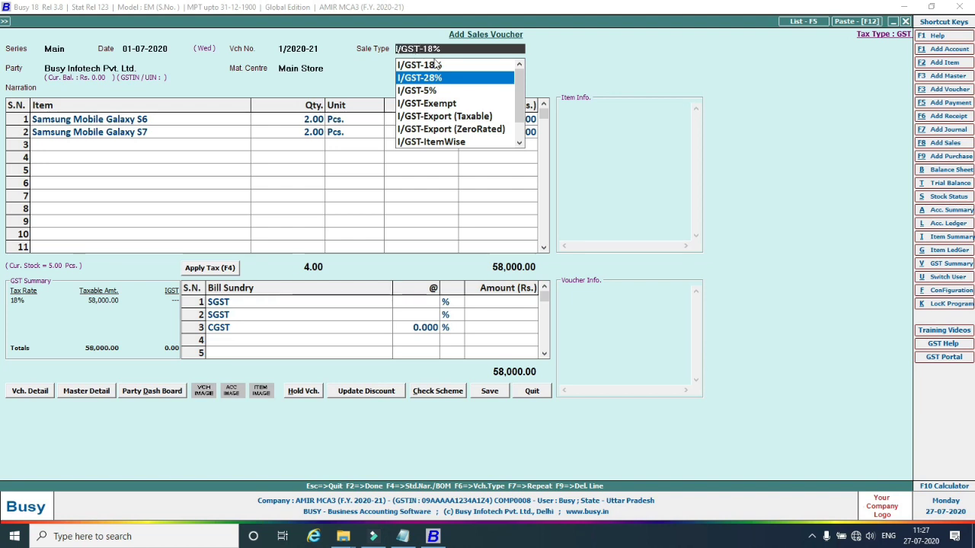
left_click(455, 47)
key("BackSpace")
key("BackSpace")
key("BackSpace")
key("BackSpace")
key("BackSpace")
key("BackSpace")
key("BackSpace")
key("BackSpace")
key("BackSpace")
key("BackSpace")
key("BackSpace")
key("BackSpace")
key("BackSpace")
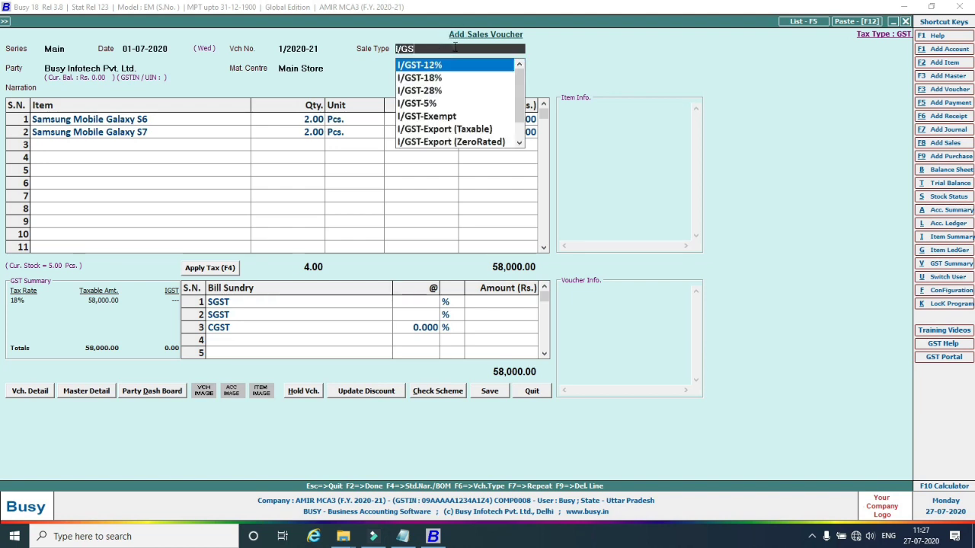
left_click(455, 47)
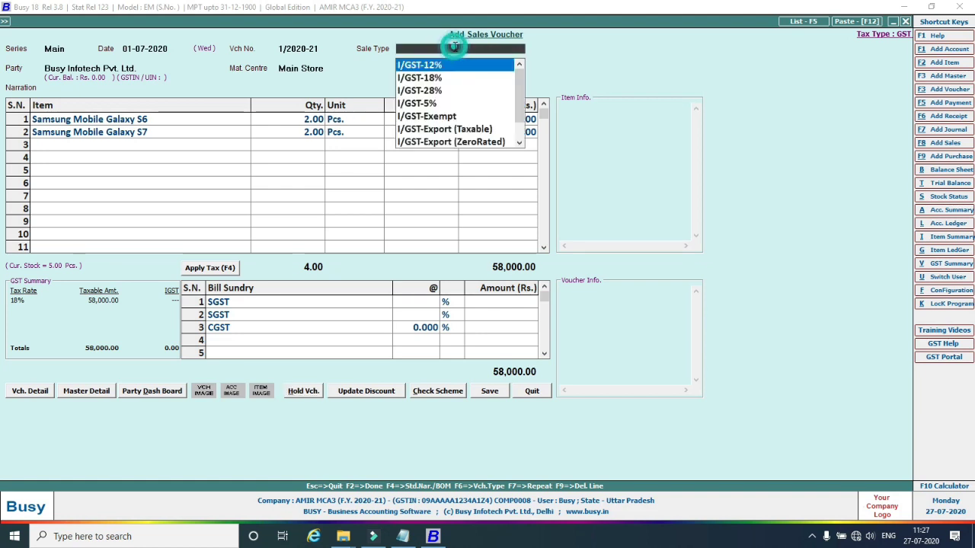
type("l")
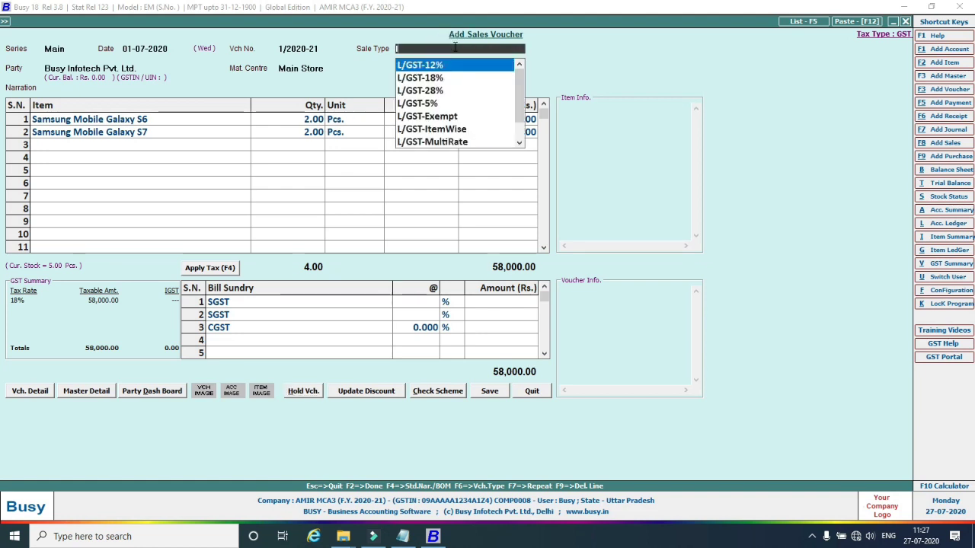
key("Down")
key("Return")
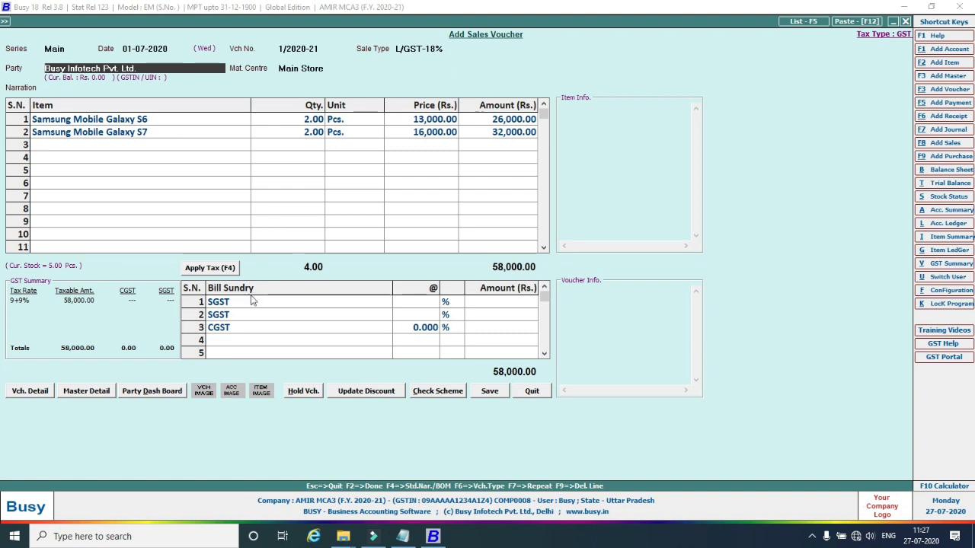
key("Return")
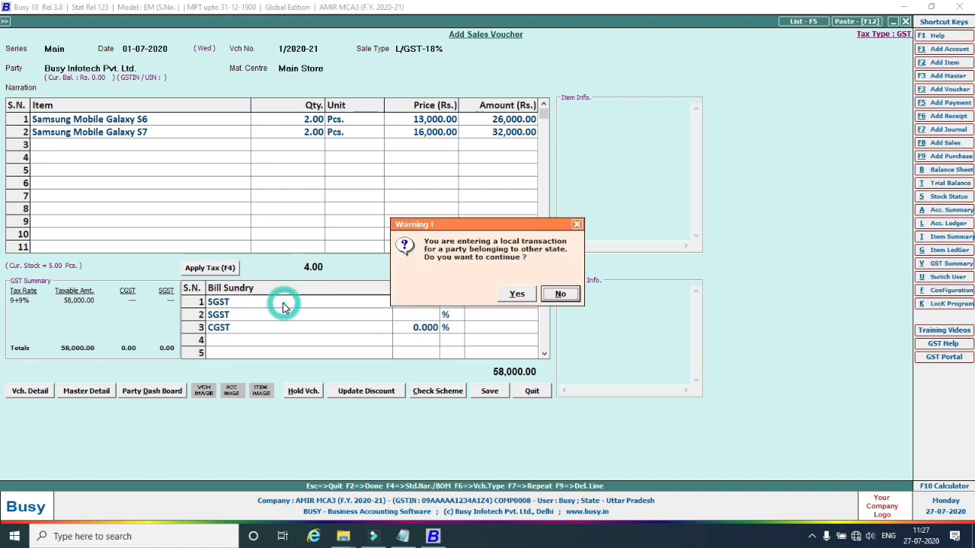
left_click(529, 297)
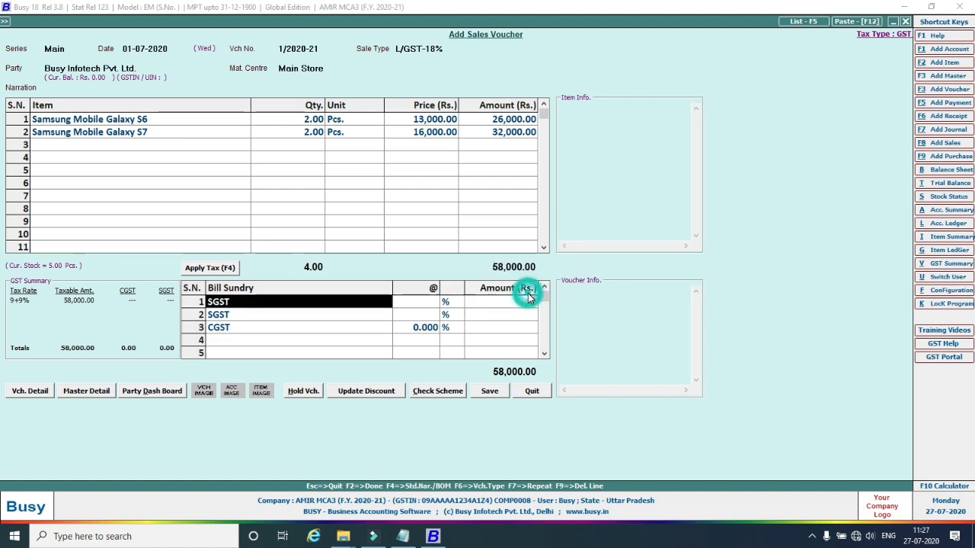
Delete the two SGST rows and the CGST row from the bill sundries.
right_click(199, 306)
left_click(229, 315)
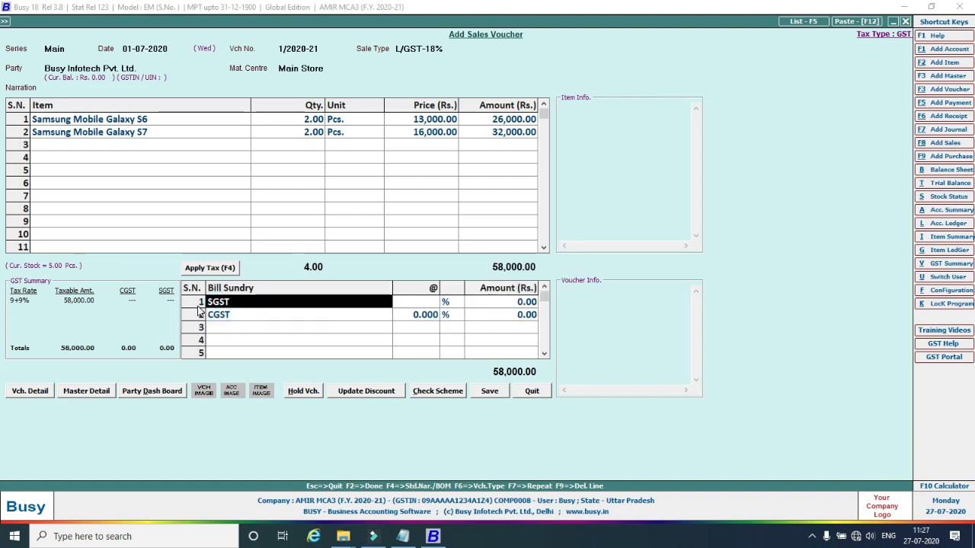
right_click(201, 305)
left_click(214, 315)
right_click(198, 302)
left_click(221, 314)
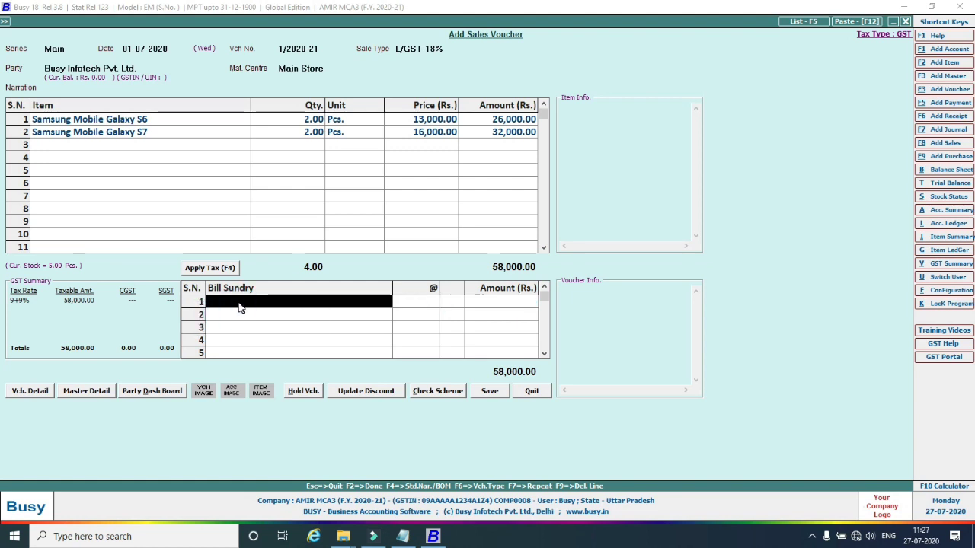
Add SGST and CGST at 9% (5,220.00 each), save the 68,440.00 voucher without printing.
type("s")
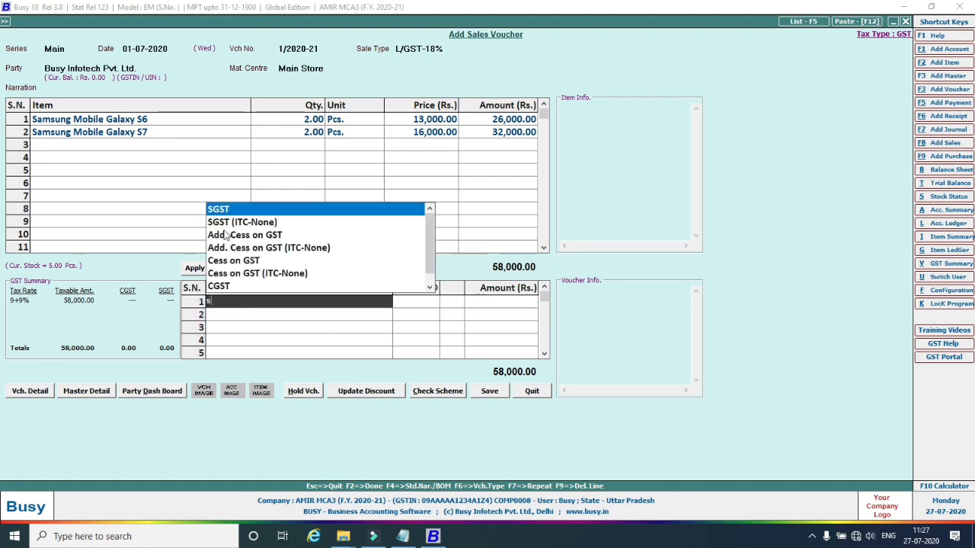
key("F4")
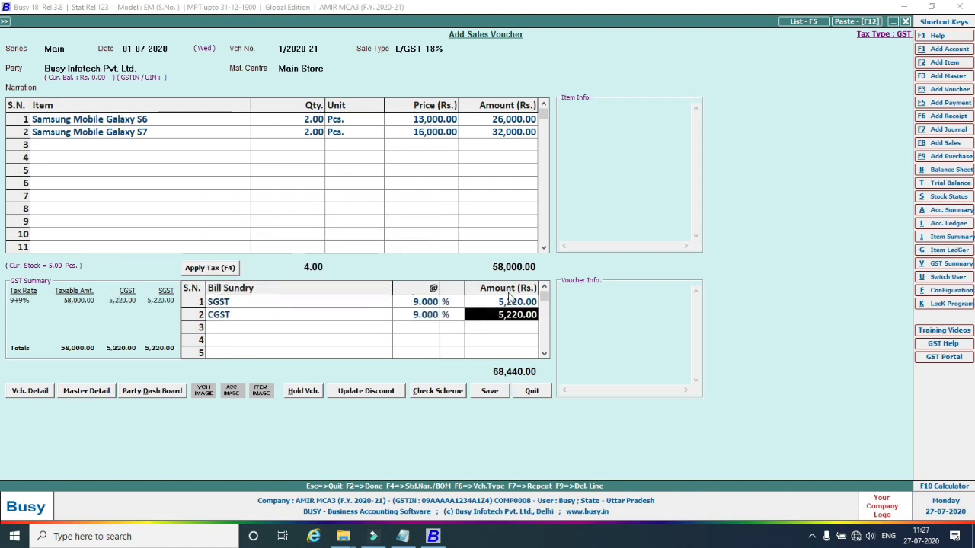
left_click(495, 393)
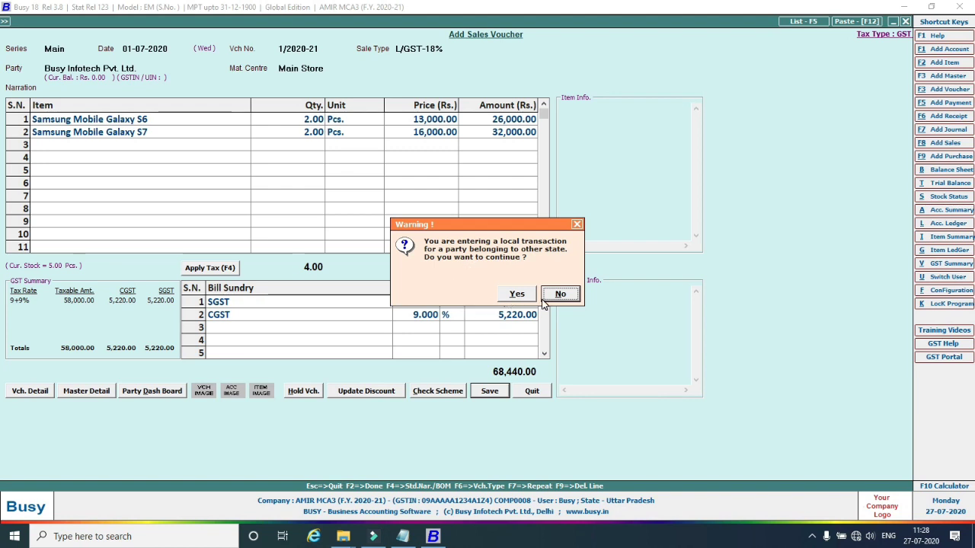
left_click(517, 295)
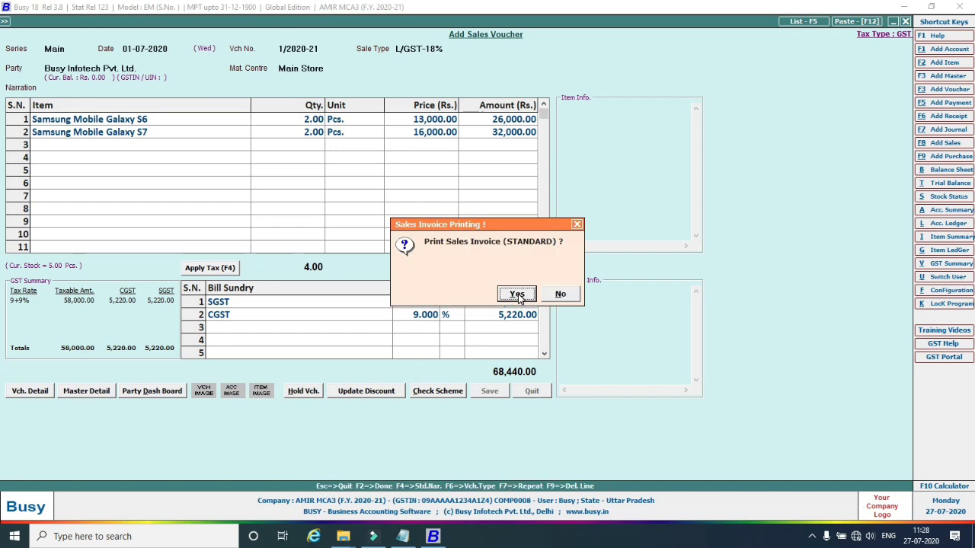
left_click(561, 294)
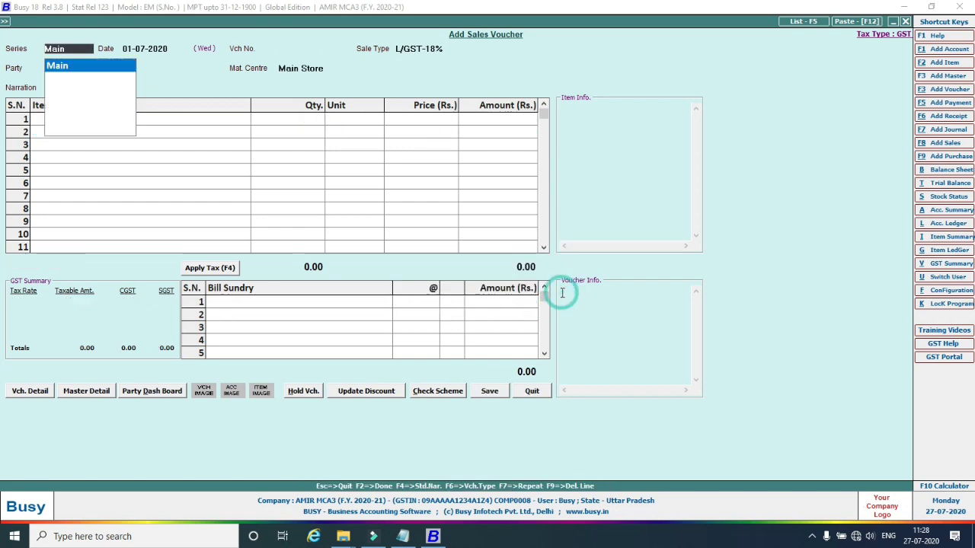
Leave the voucher form and run the GST Summary report for 01-07-2020.
key("Escape")
key("Escape")
key("Escape")
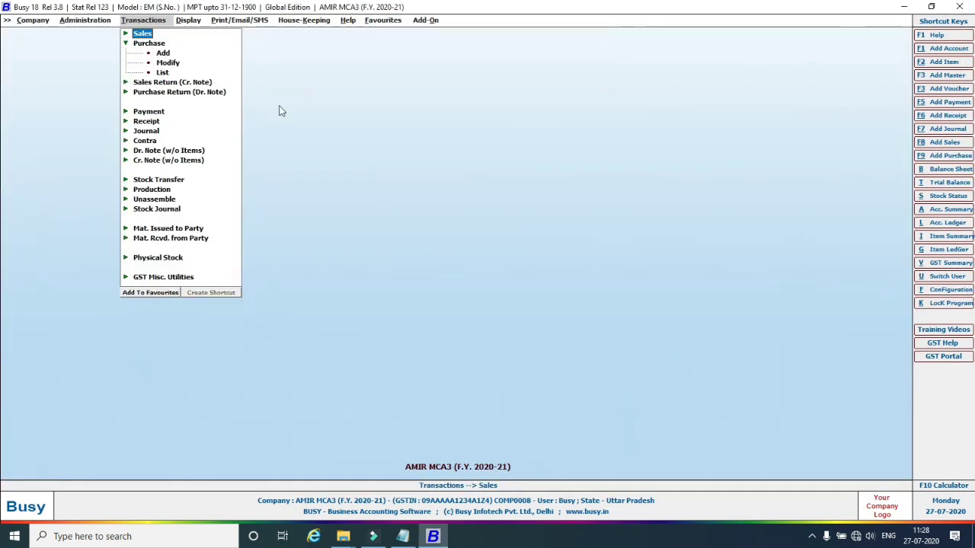
left_click(188, 20)
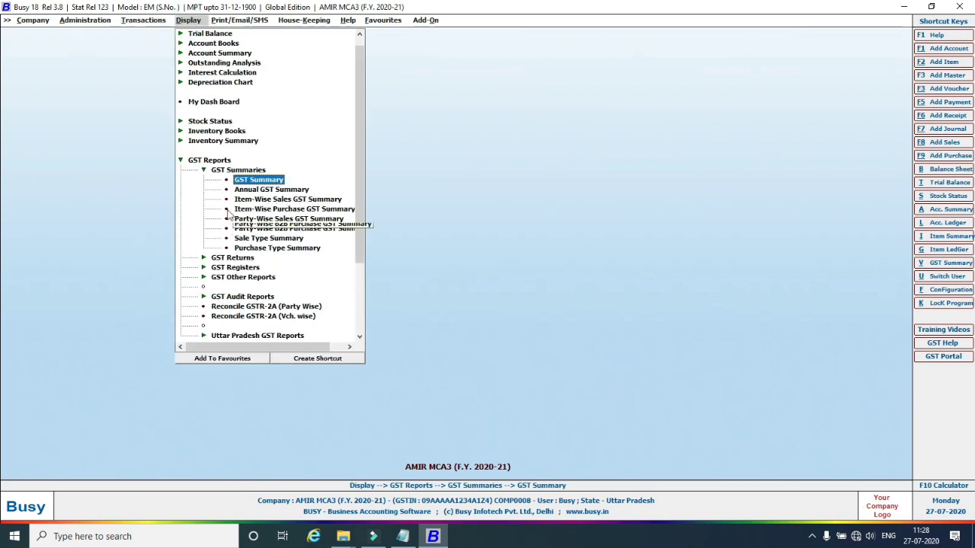
left_click(248, 181)
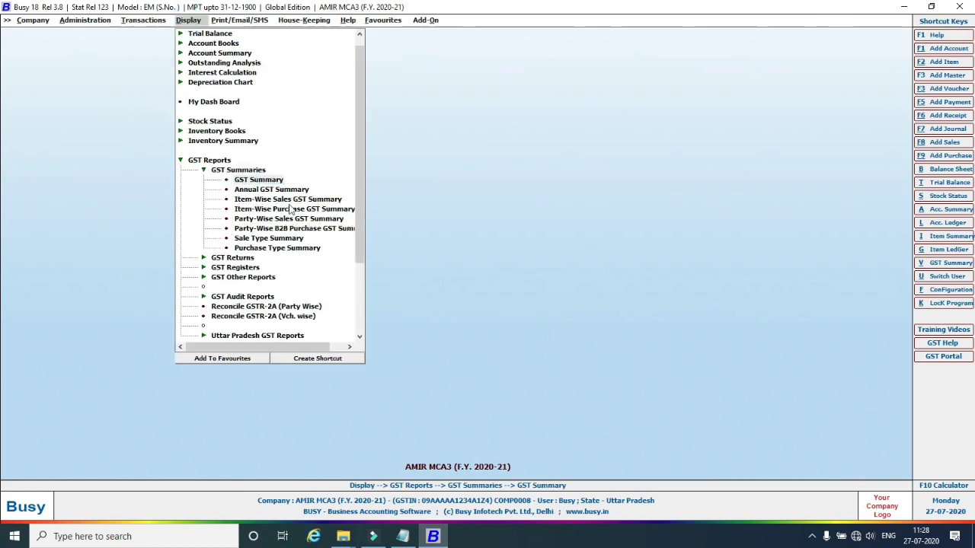
left_click(147, 155)
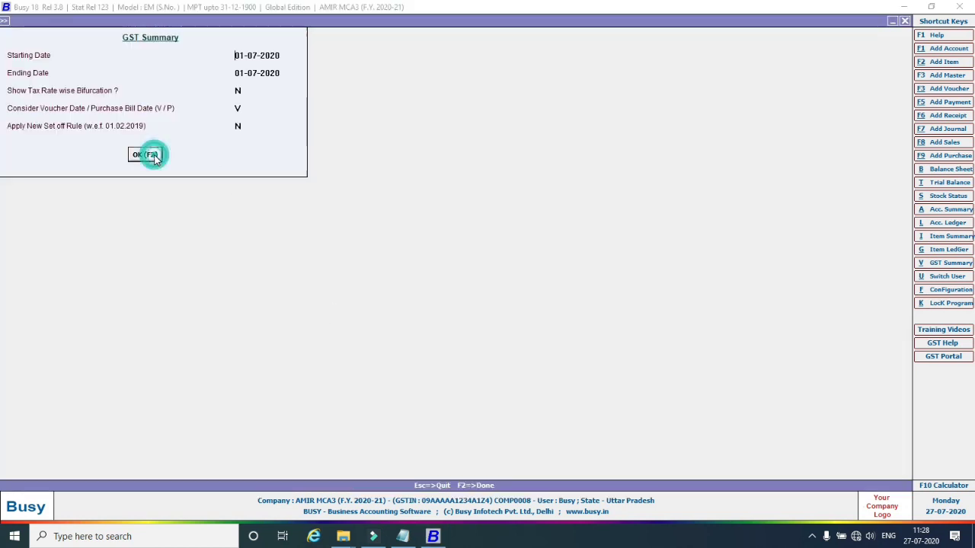
Review the Input GST, Output GST (5,220.00 each CGST/SGST) and GST Payable rows.
scroll(302, 279, "down", 2)
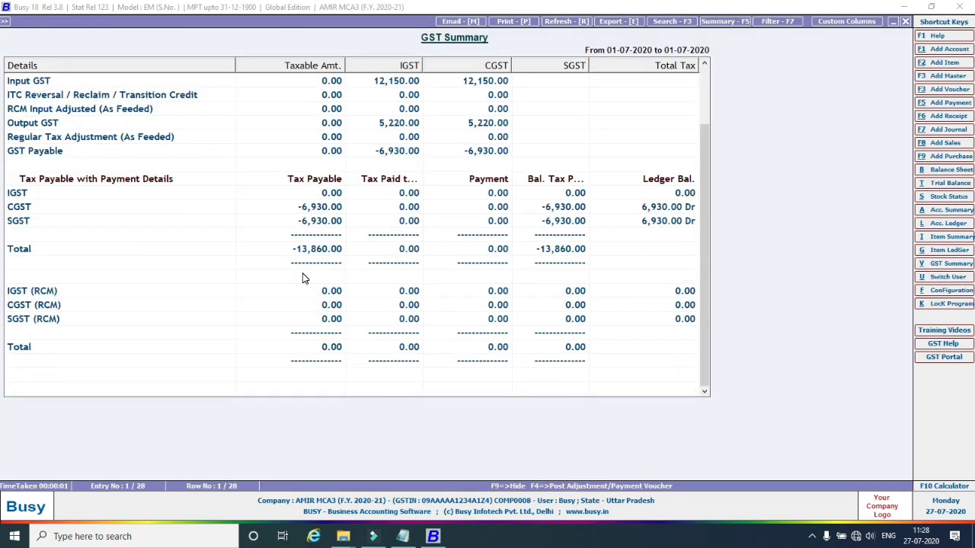
scroll(302, 279, "up", 2)
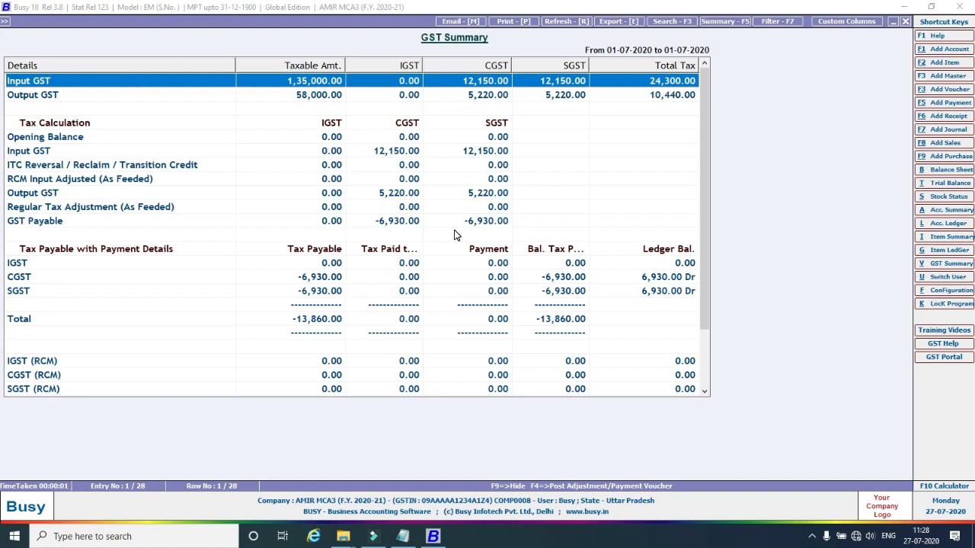
left_click(386, 153)
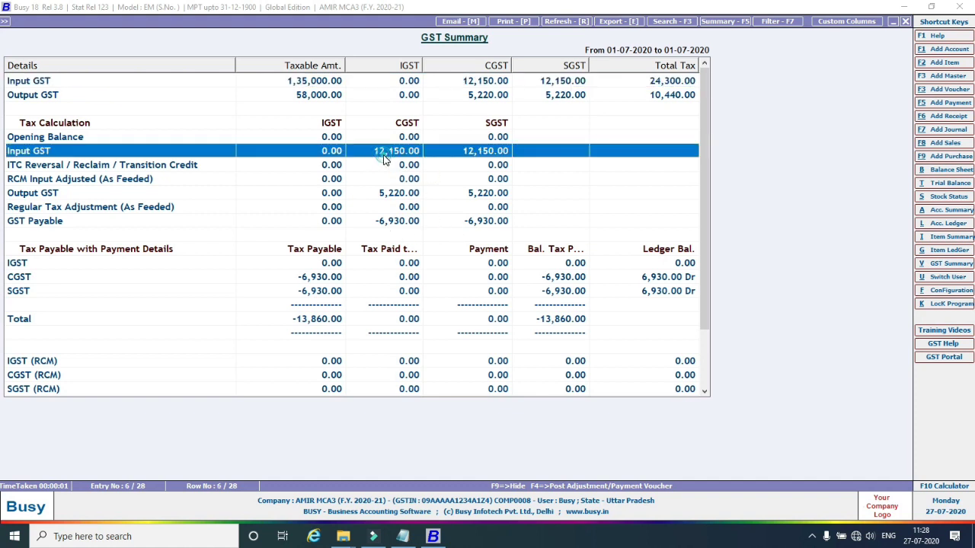
left_click(394, 194)
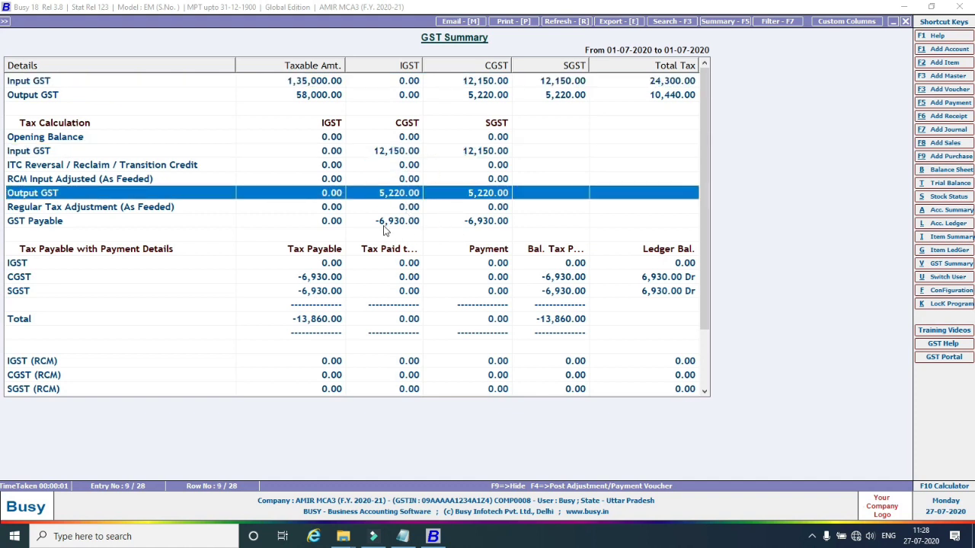
left_click(384, 223)
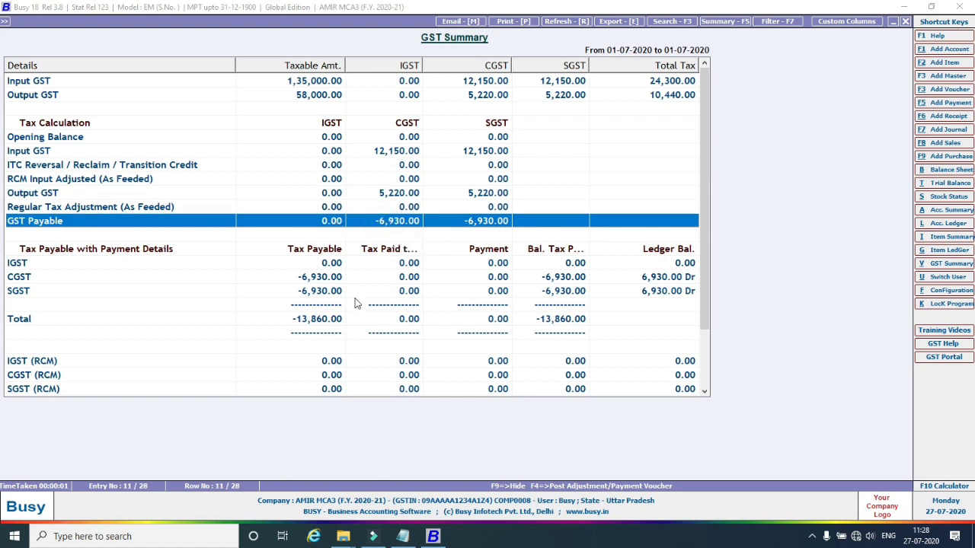
scroll(527, 290, "down", 2)
Print-preview the GST Summary, close the preview, and bring up the print choices again.
left_click(508, 21)
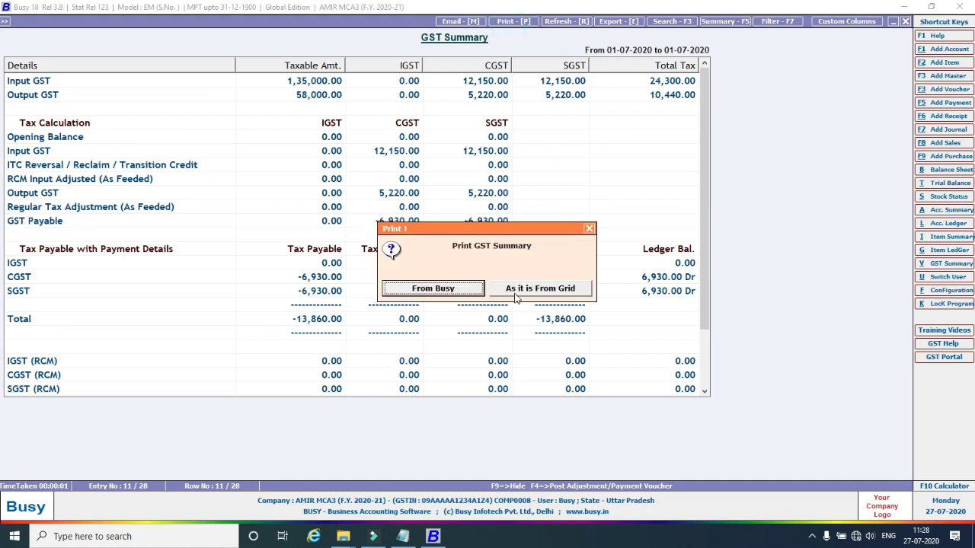
left_click(467, 290)
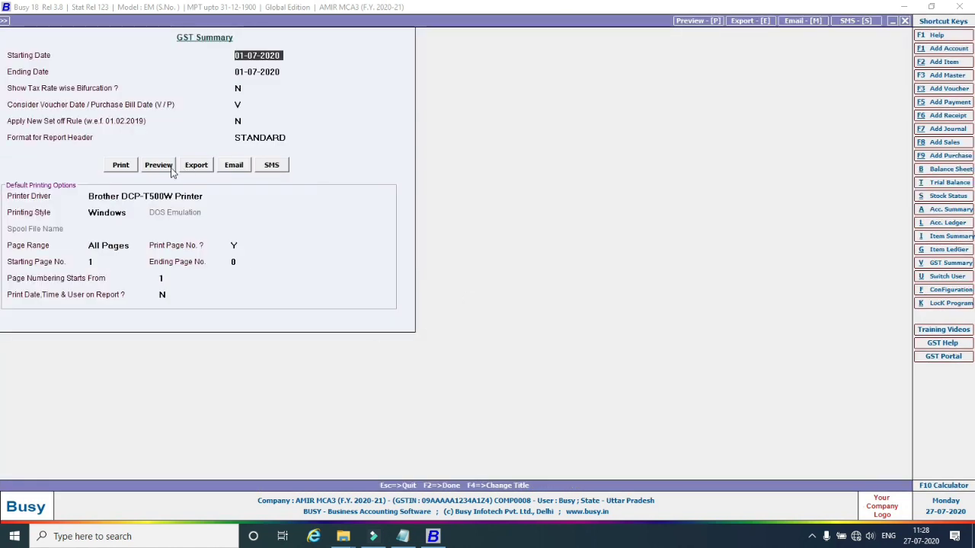
left_click(167, 166)
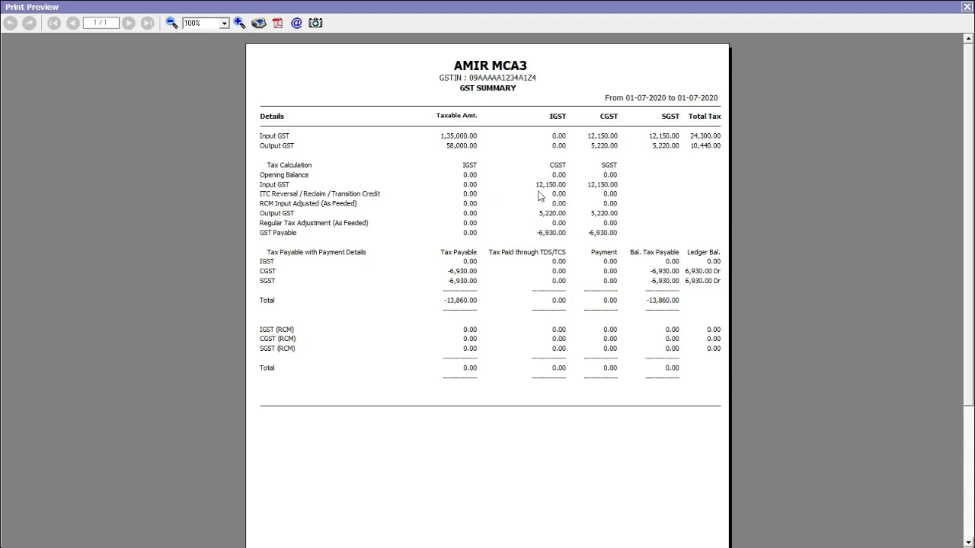
key("Escape")
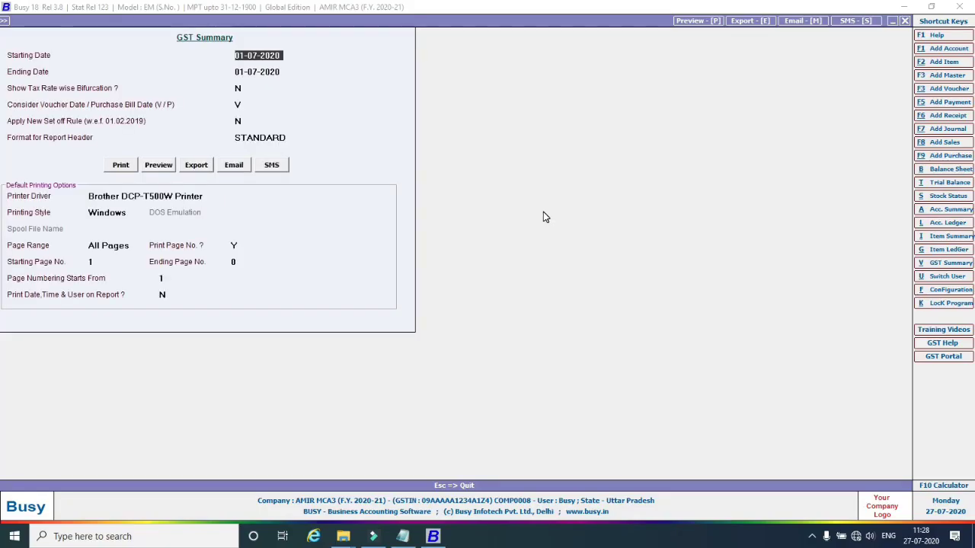
key("Escape")
key("alt+p")
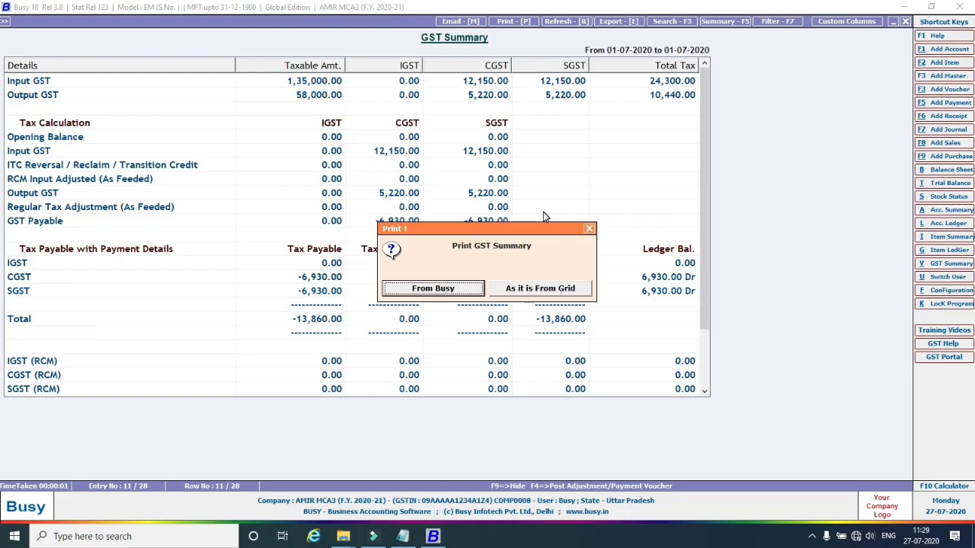